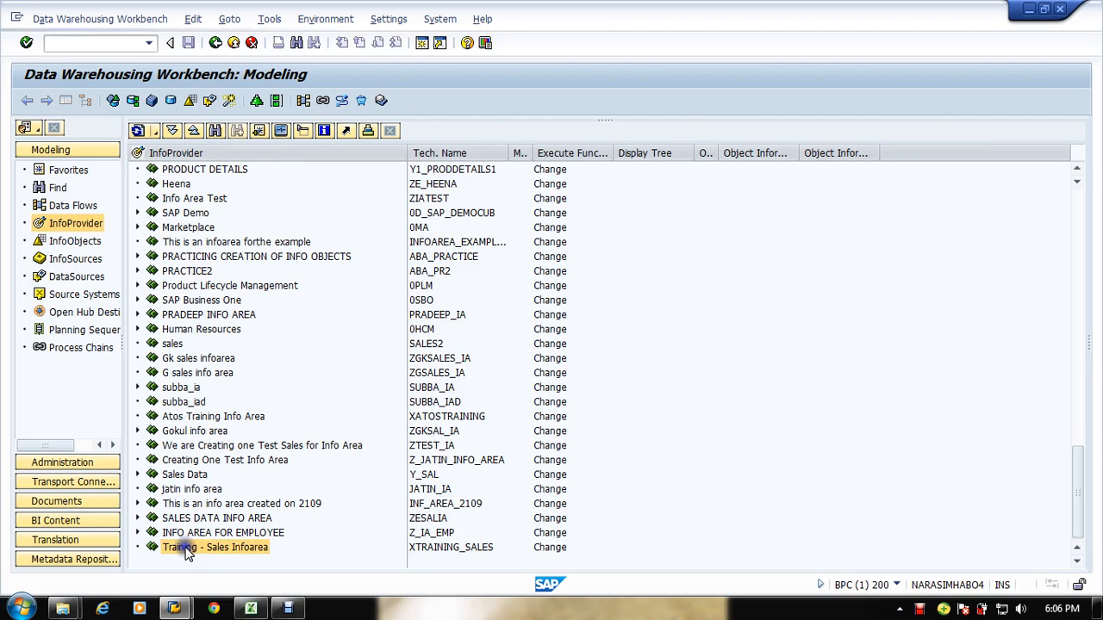
# Step: Switch the modeling tree from InfoProviders to InfoObjects
pyautogui.rightClick(186, 551)
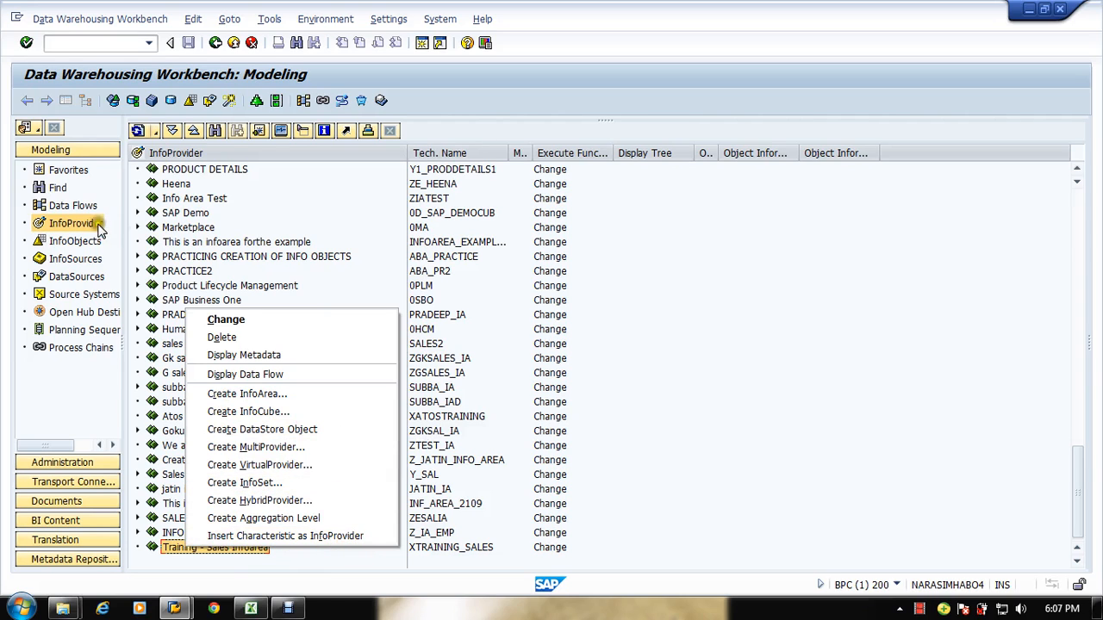
pyautogui.click(617, 380)
pyautogui.click(75, 242)
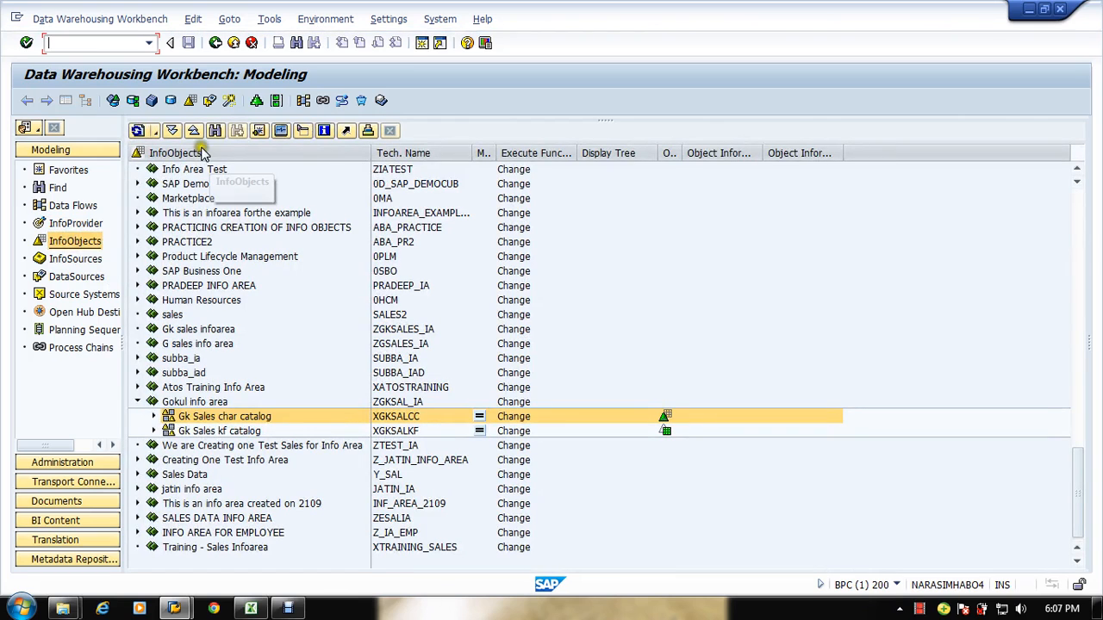
# Step: Search the InfoObjects tree for xtrainin and select the Training - Sales Infoarea
pyautogui.click(221, 132)
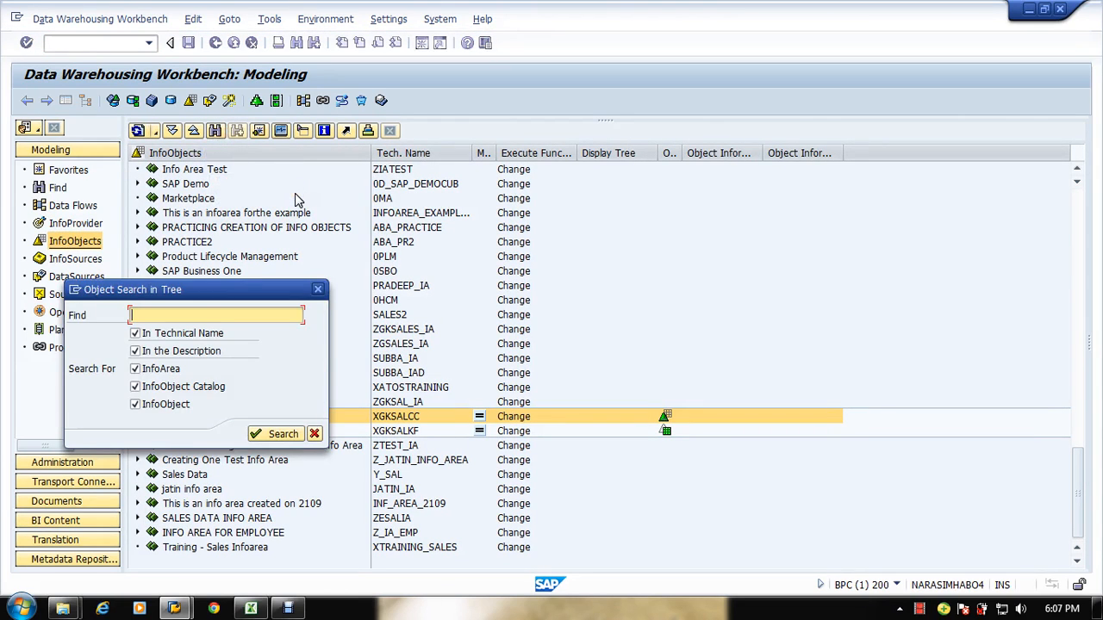
pyautogui.write('xtainin')
pyautogui.press('Return')
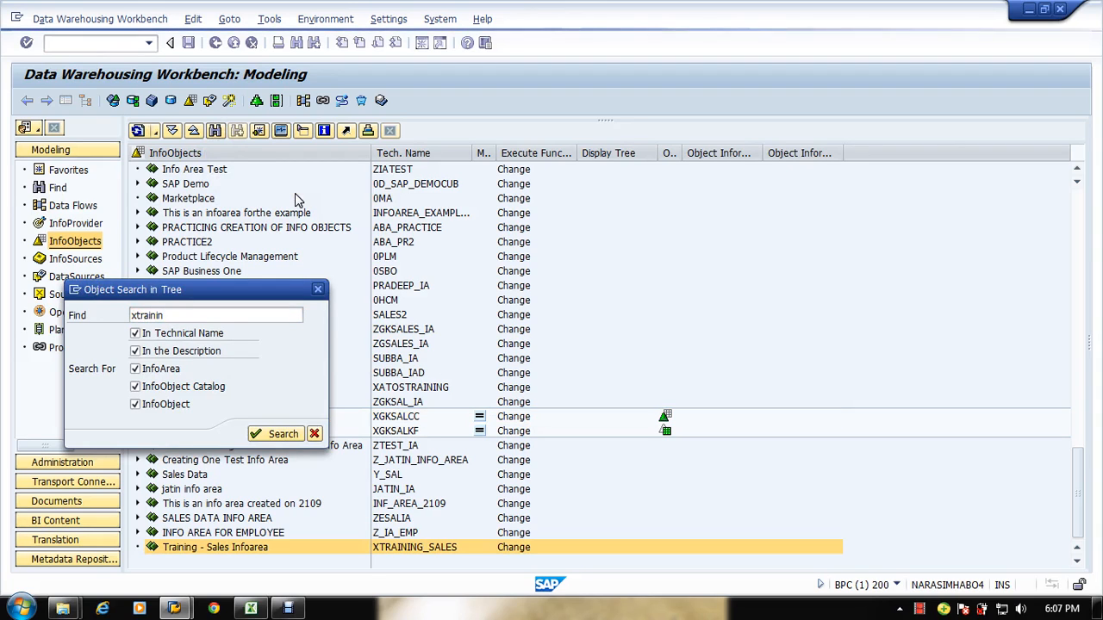
pyautogui.click(245, 548)
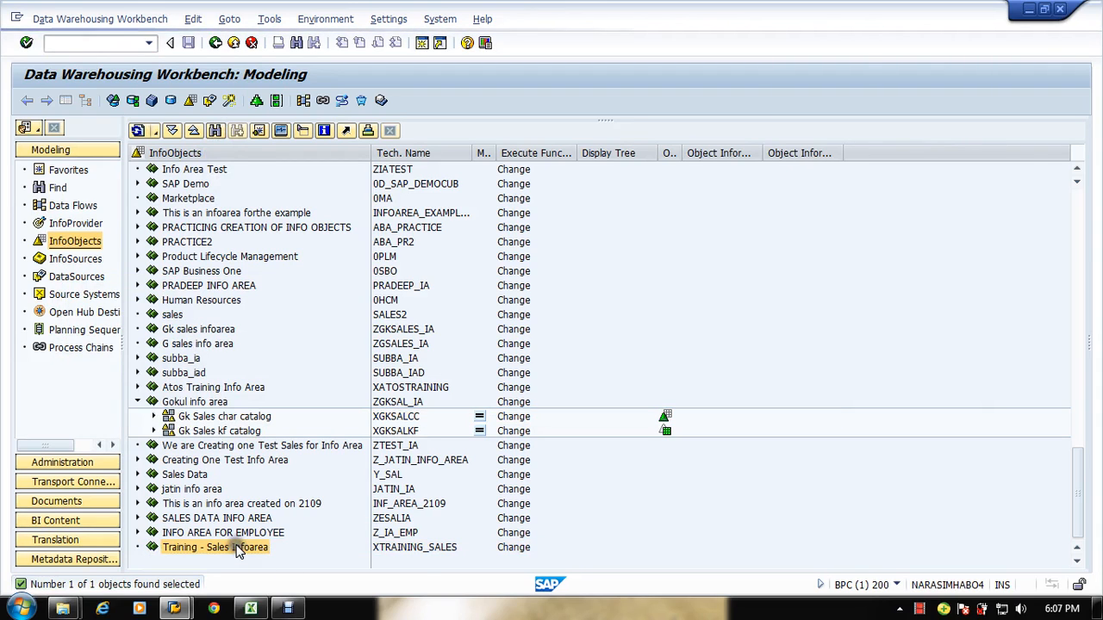
# Step: Start a new InfoObject catalog in the Training - Sales Infoarea with technical name XSALES_CHAR
pyautogui.rightClick(243, 546)
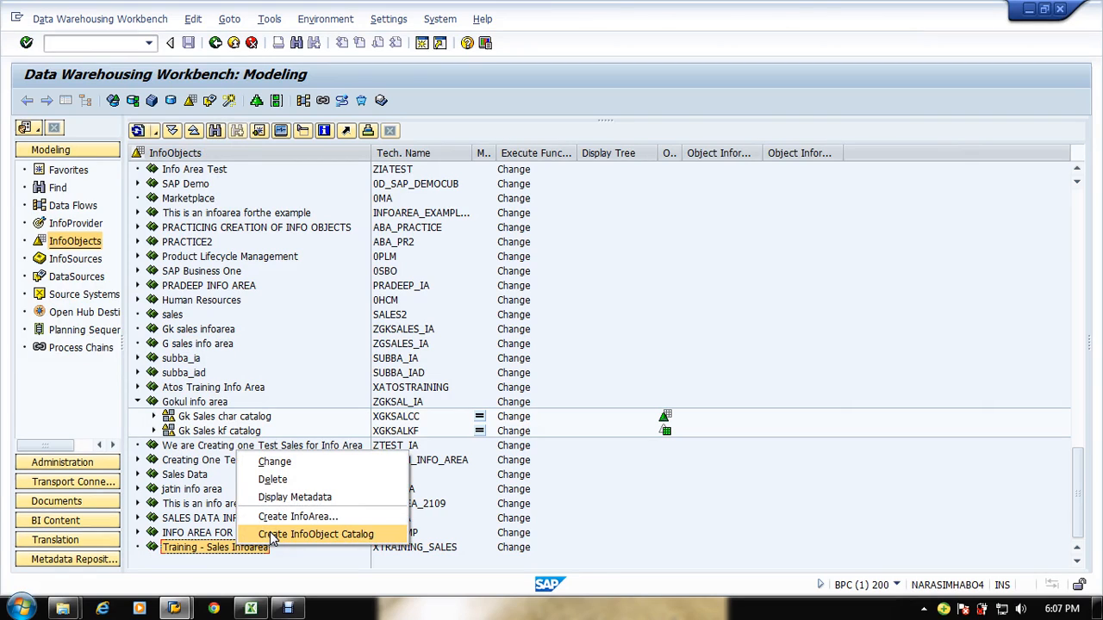
pyautogui.click(273, 536)
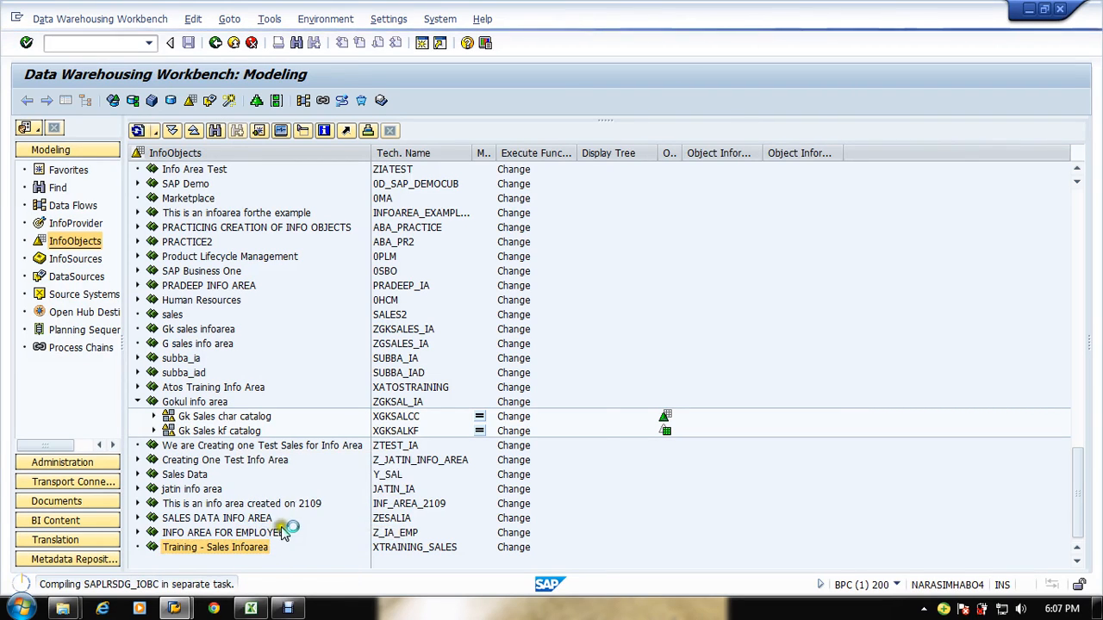
pyautogui.moveTo(258, 165); pyautogui.dragTo(488, 117)
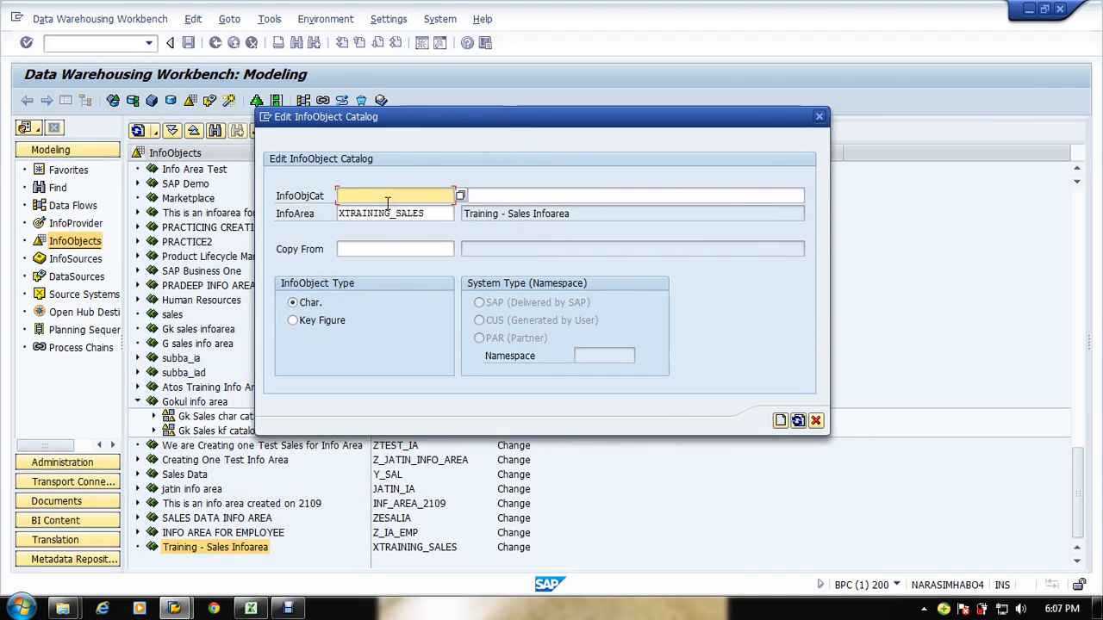
pyautogui.write('x')
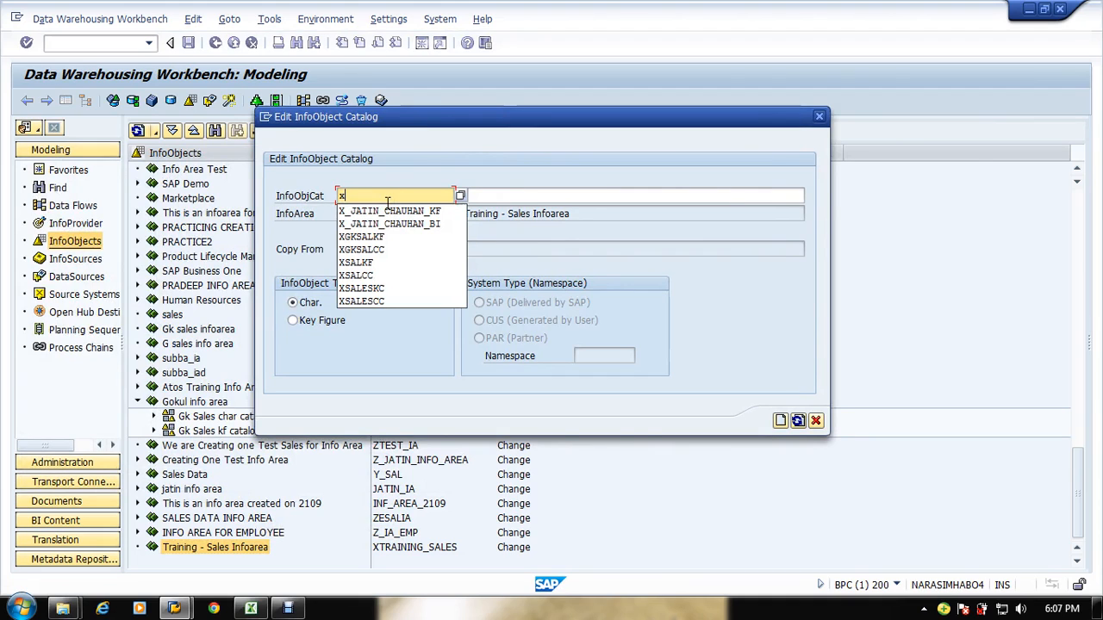
pyautogui.press('BackSpace')
pyautogui.write('Z')
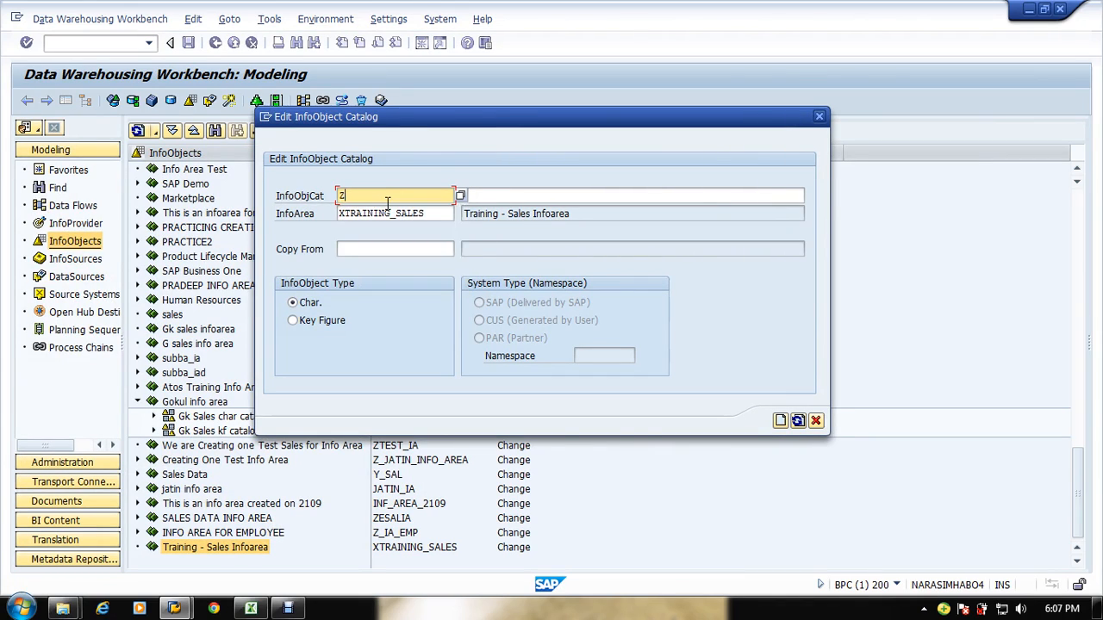
pyautogui.press('BackSpace')
pyautogui.write('X')
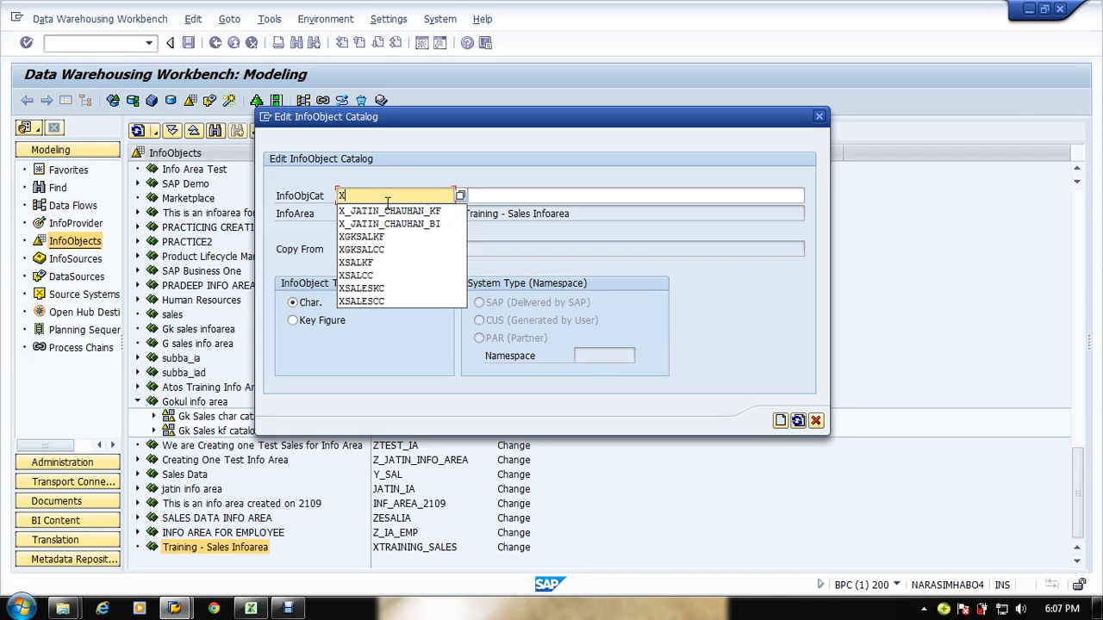
pyautogui.write('SALES_CHAR')
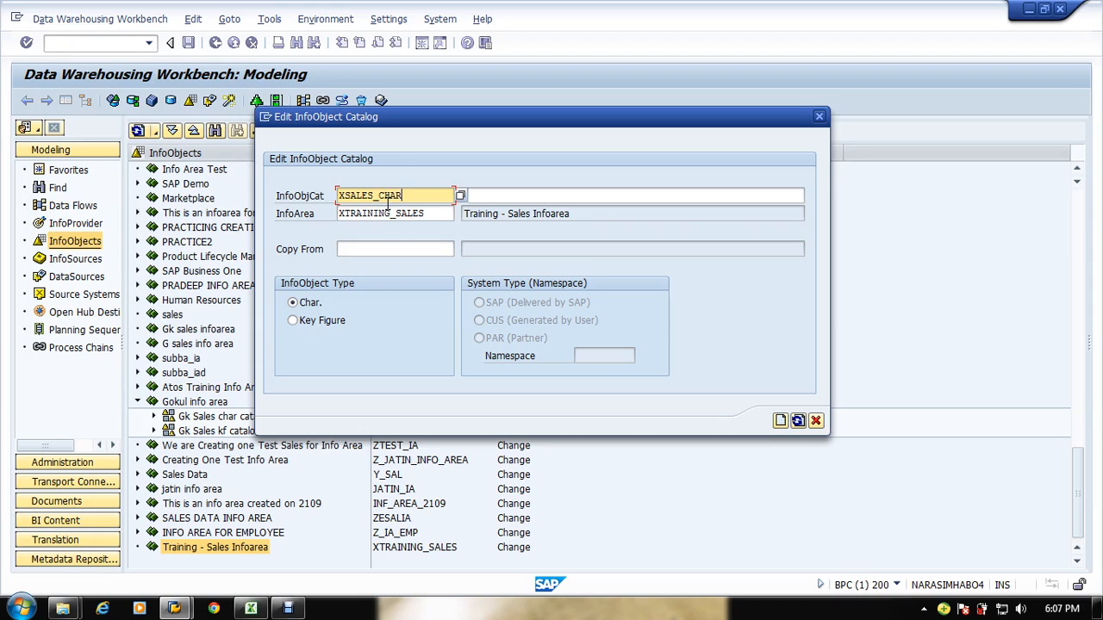
pyautogui.press('Tab')
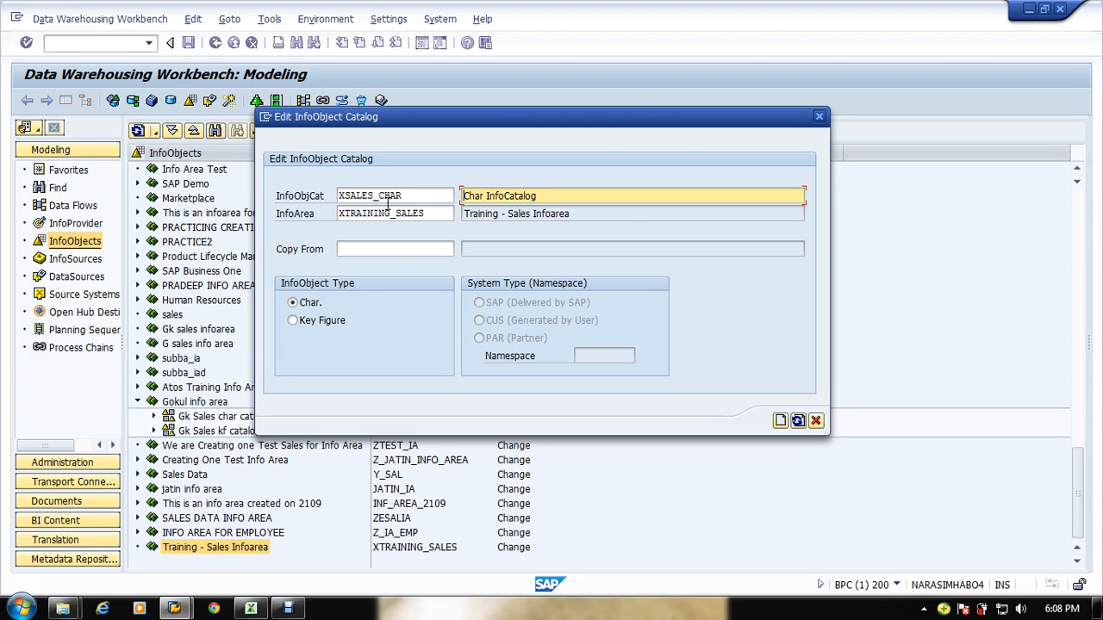
# Step: Describe the catalog as Sales Char InfoCatalog, choose the Char. type, and create it
pyautogui.write('Sales')
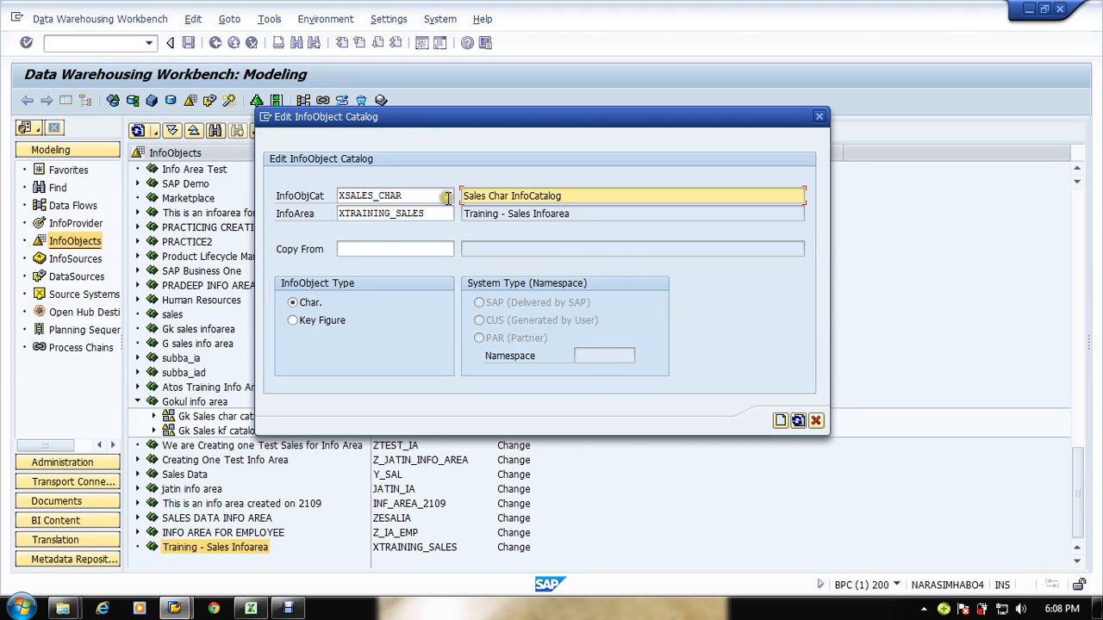
pyautogui.moveTo(444, 197); pyautogui.dragTo(336, 212)
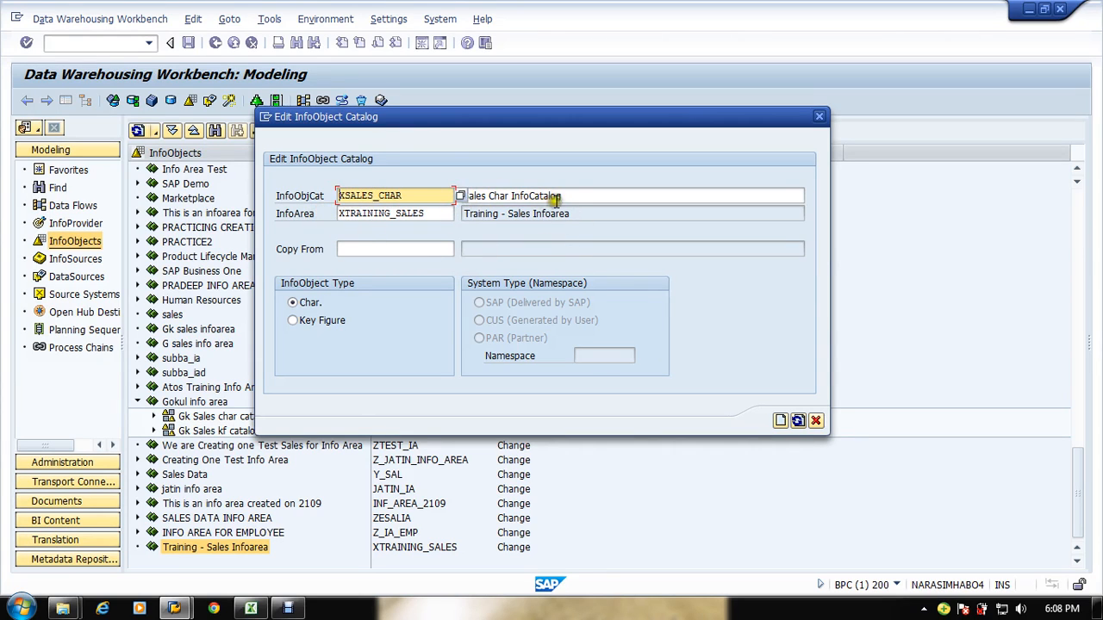
pyautogui.moveTo(562, 196); pyautogui.dragTo(440, 199)
pyautogui.hotkey('ctrl', 'c')
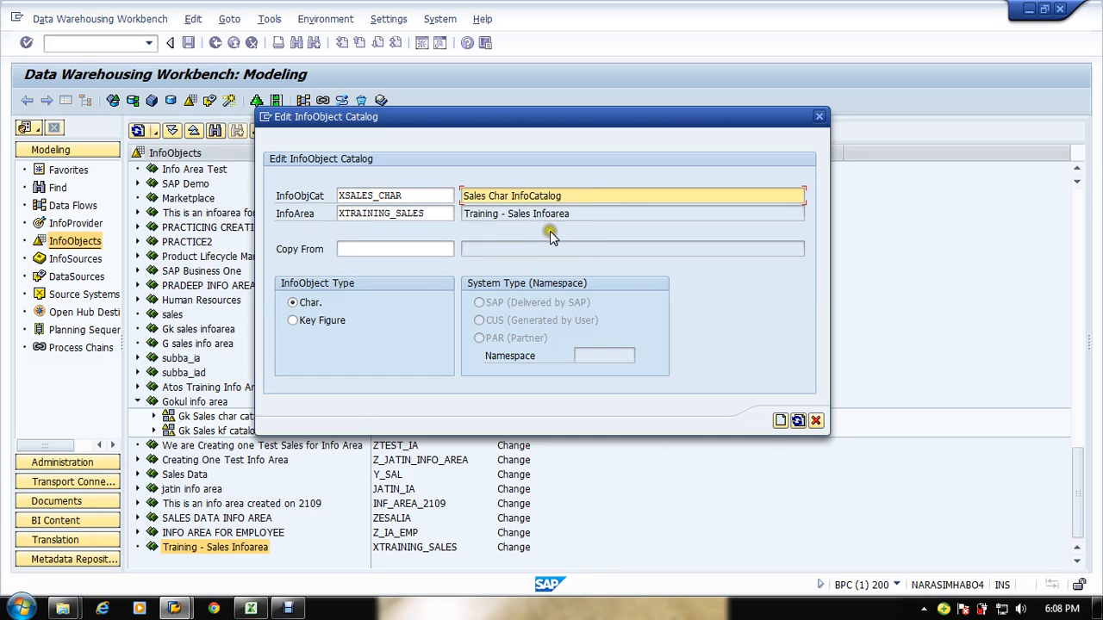
pyautogui.click(309, 305)
pyautogui.click(781, 421)
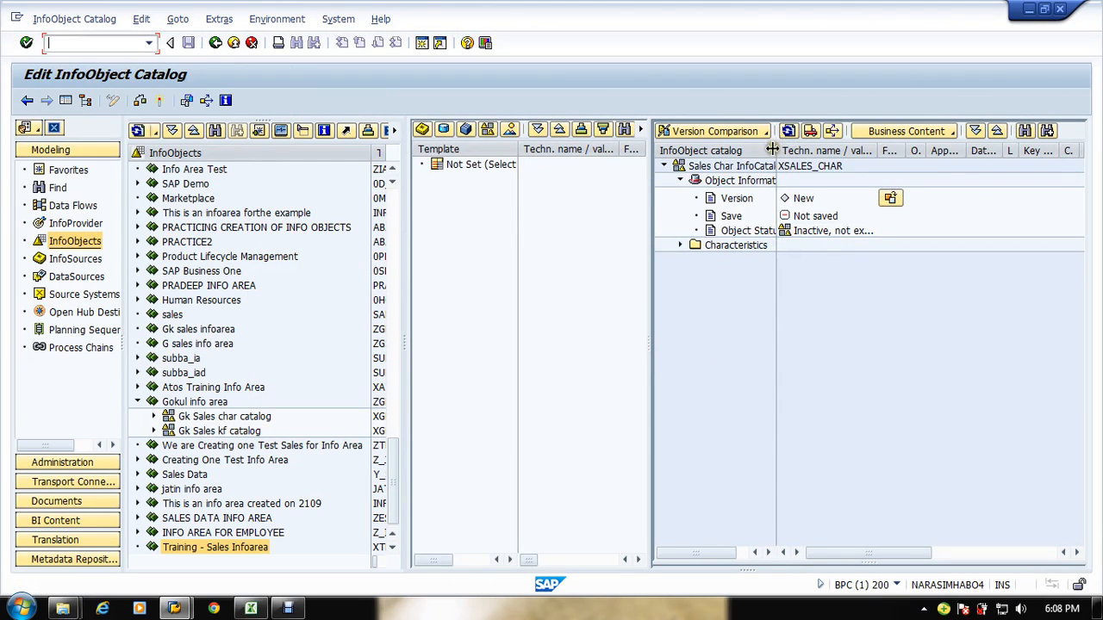
# Step: Activate the Sales Char InfoCatalog
pyautogui.moveTo(777, 150); pyautogui.dragTo(860, 149)
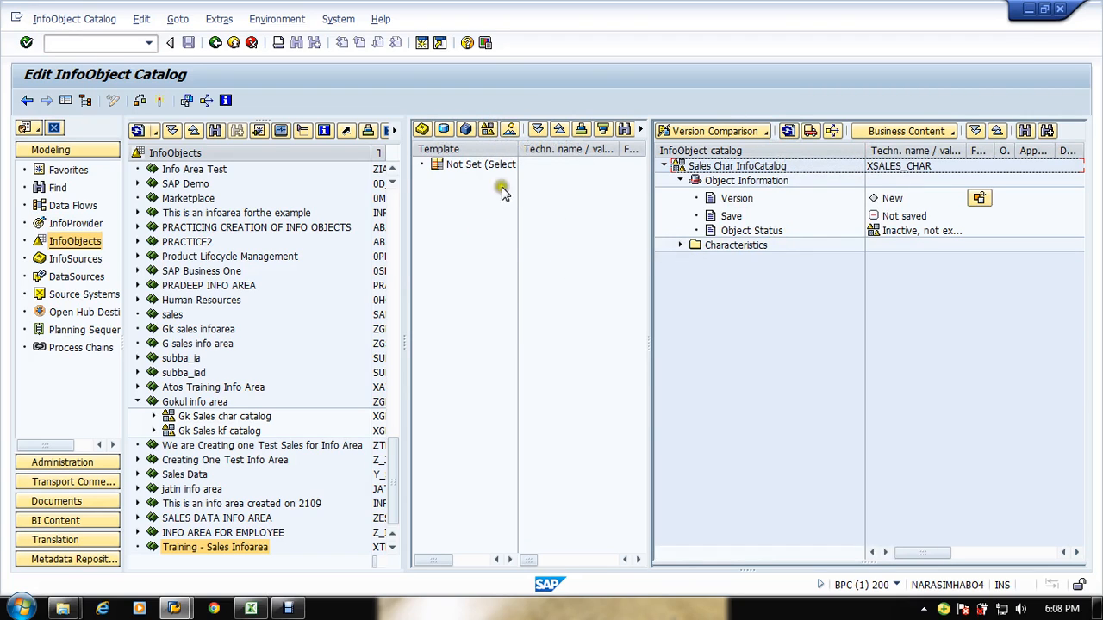
pyautogui.click(166, 102)
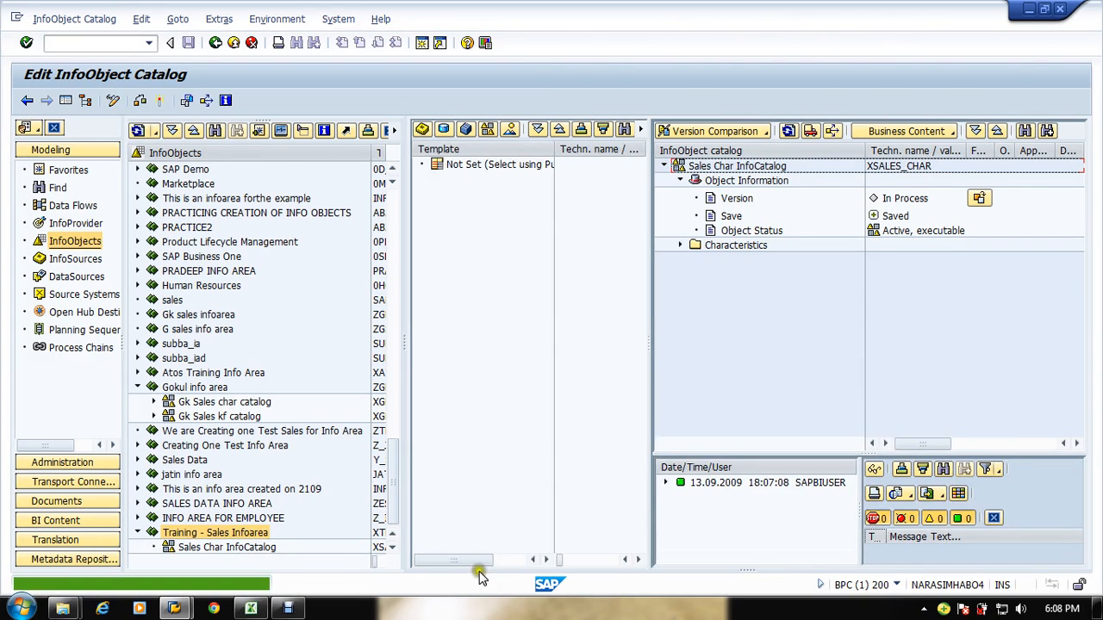
pyautogui.click(993, 518)
pyautogui.click(241, 547)
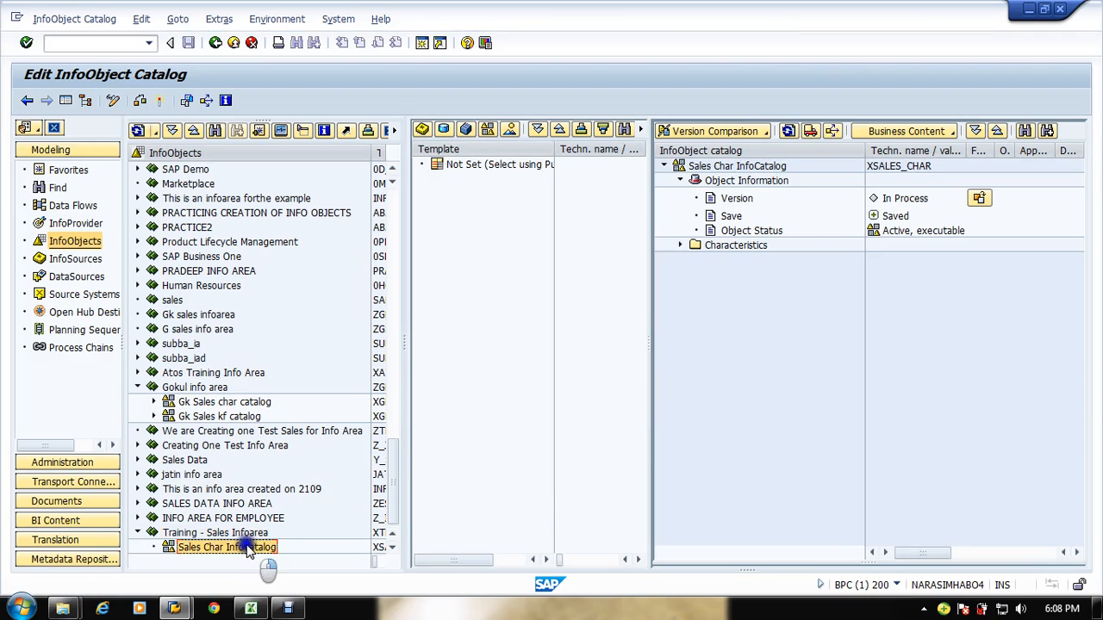
pyautogui.rightClick(246, 545)
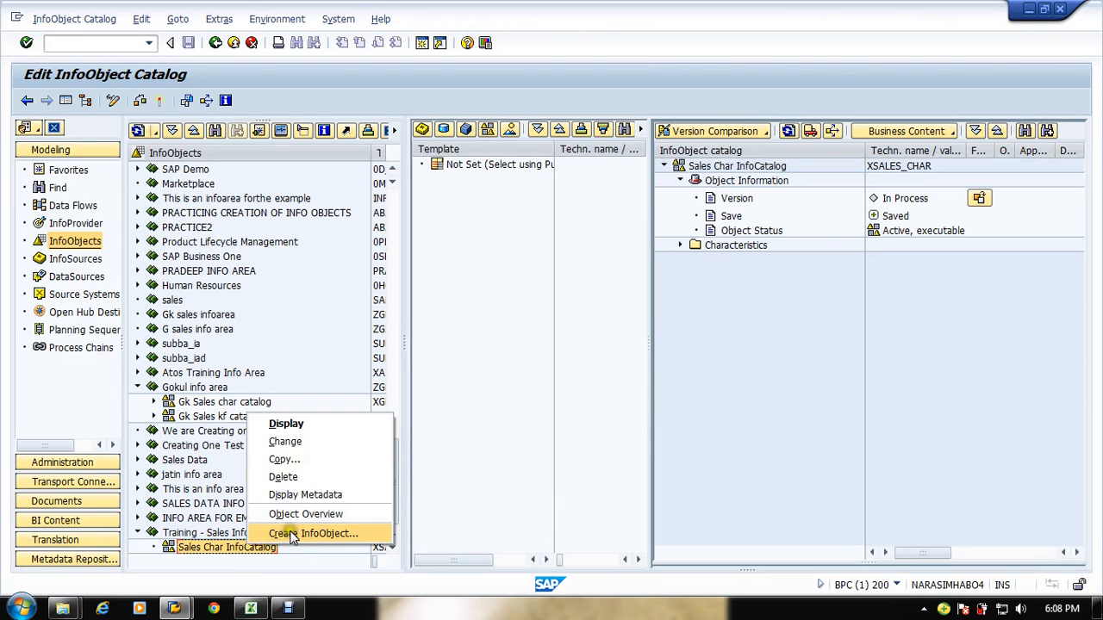
pyautogui.click(293, 534)
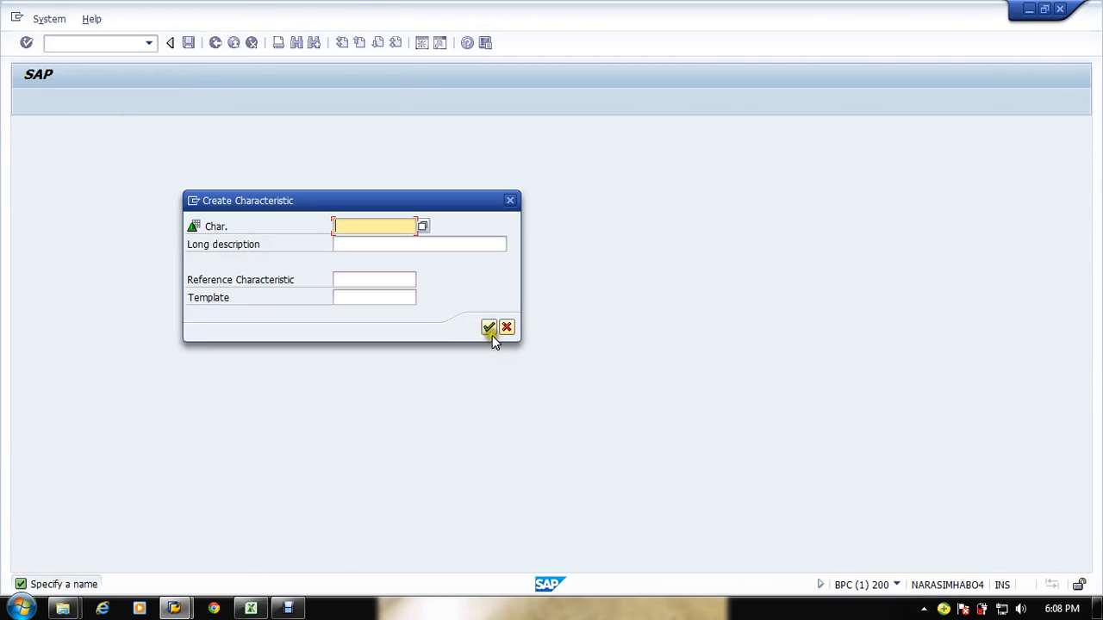
pyautogui.click(505, 329)
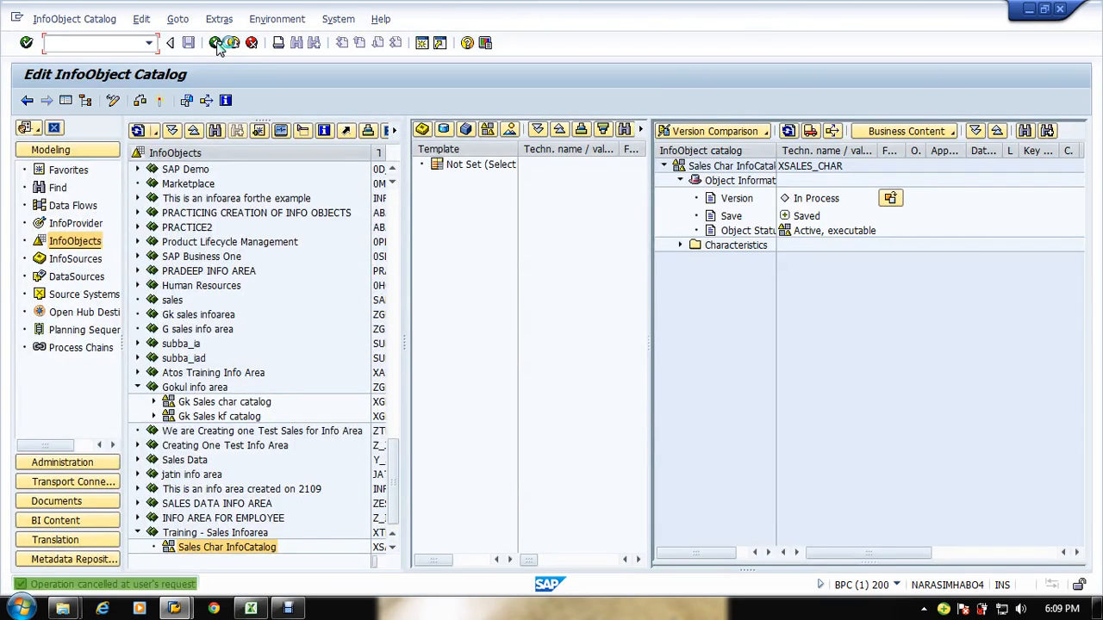
# Step: Start another InfoObject catalog in the Training - Sales Infoarea named XSALES_KF
pyautogui.rightClick(241, 532)
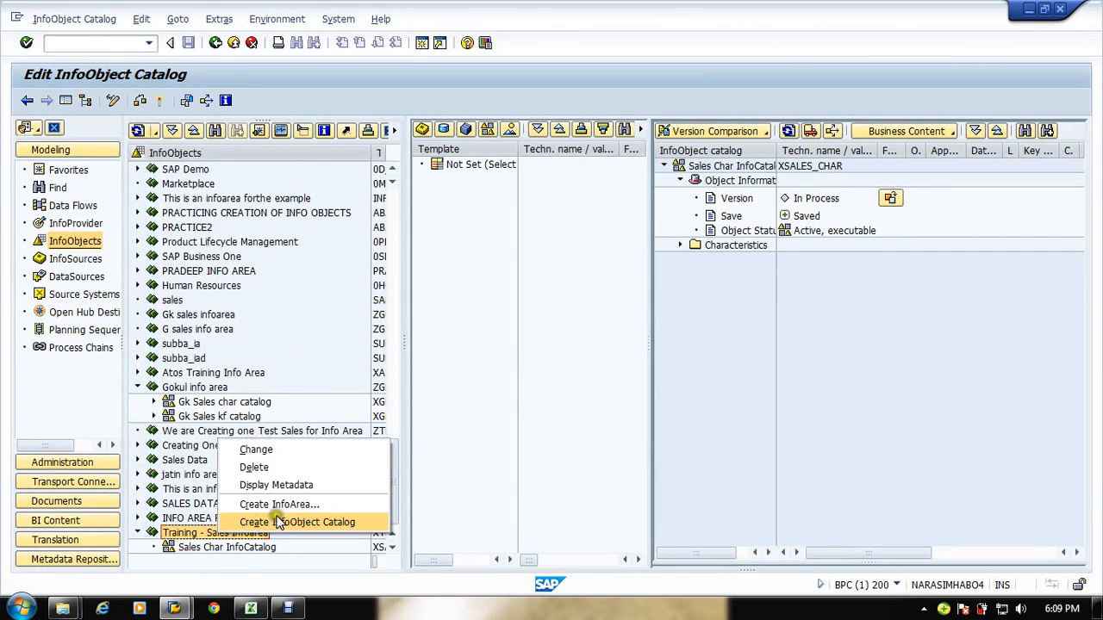
pyautogui.click(282, 521)
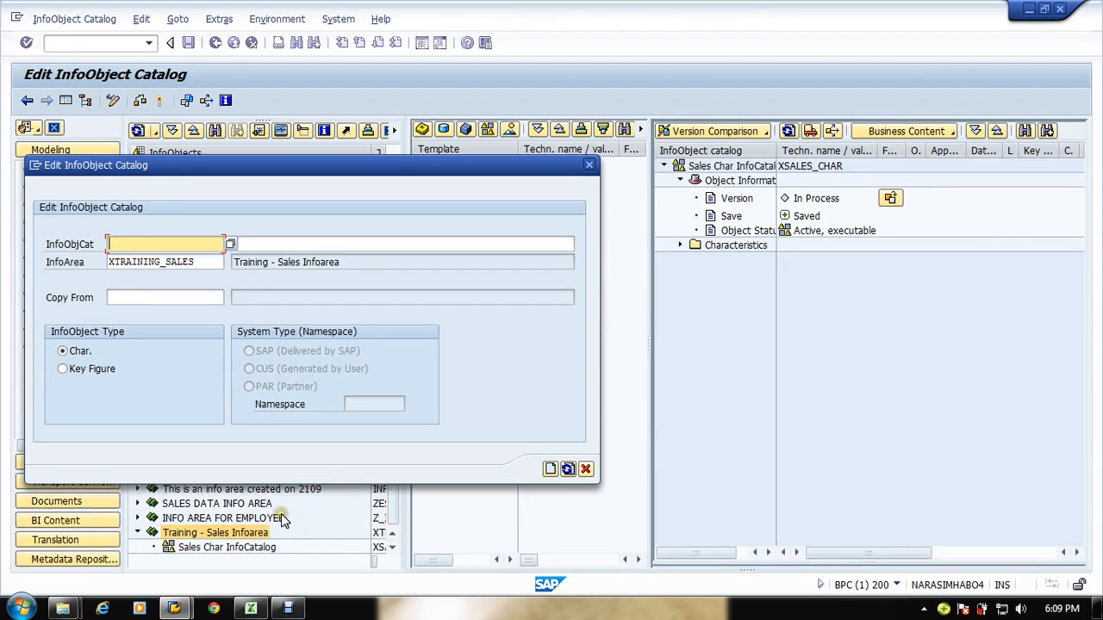
pyautogui.click(195, 245)
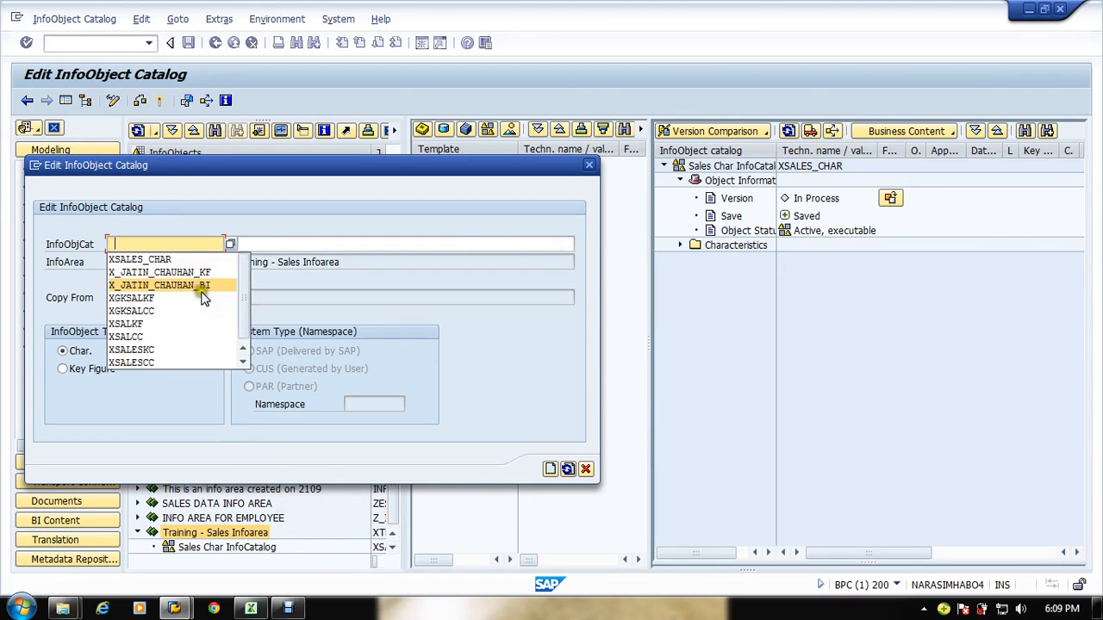
pyautogui.click(177, 262)
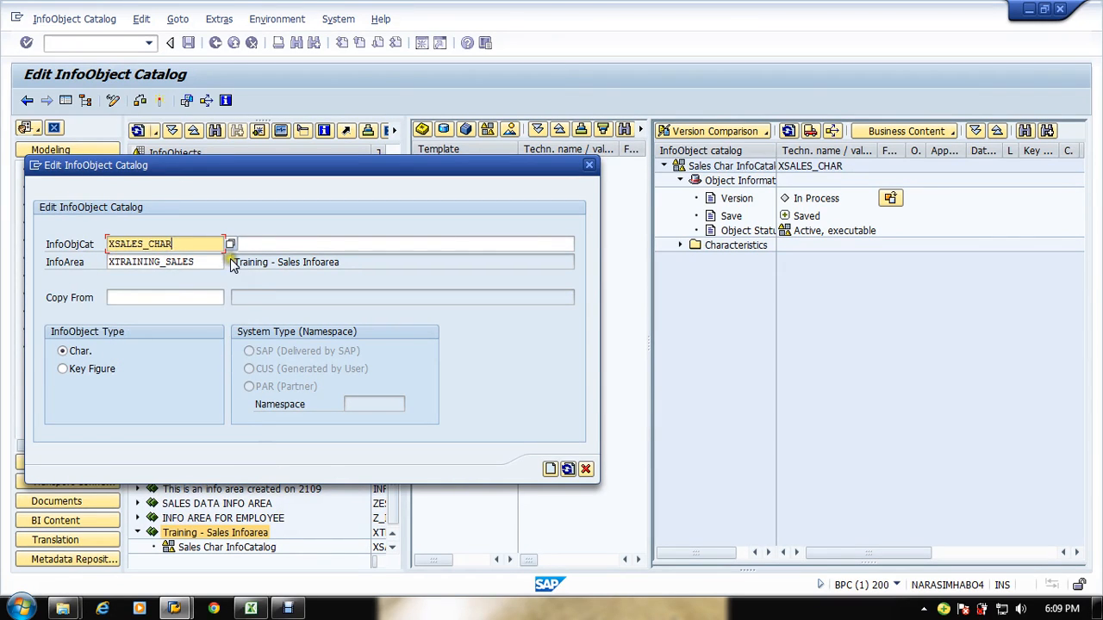
pyautogui.press('BackSpace')
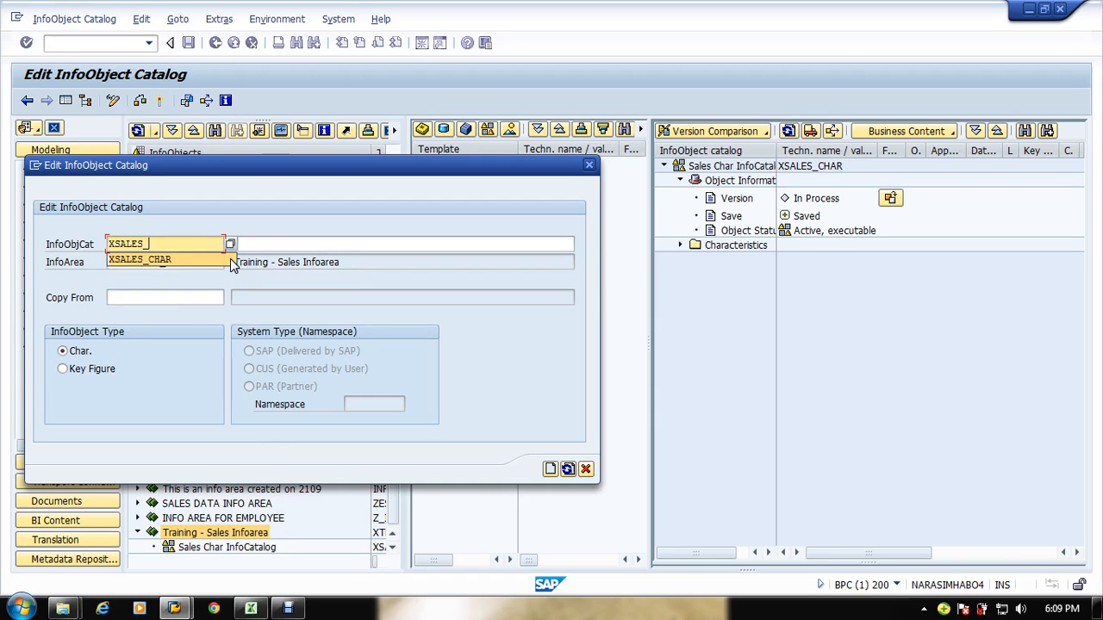
pyautogui.write('KF')
pyautogui.press('Tab')
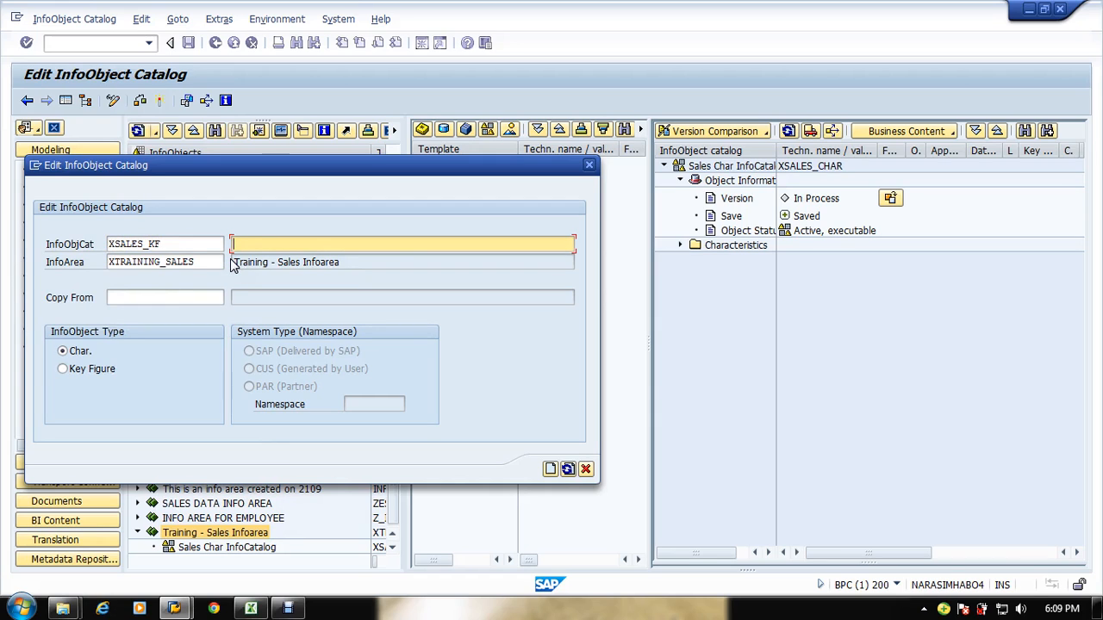
# Step: Set the new catalog's description to Sales KF InfoCatalog
pyautogui.hotkey('ctrl', 'v')
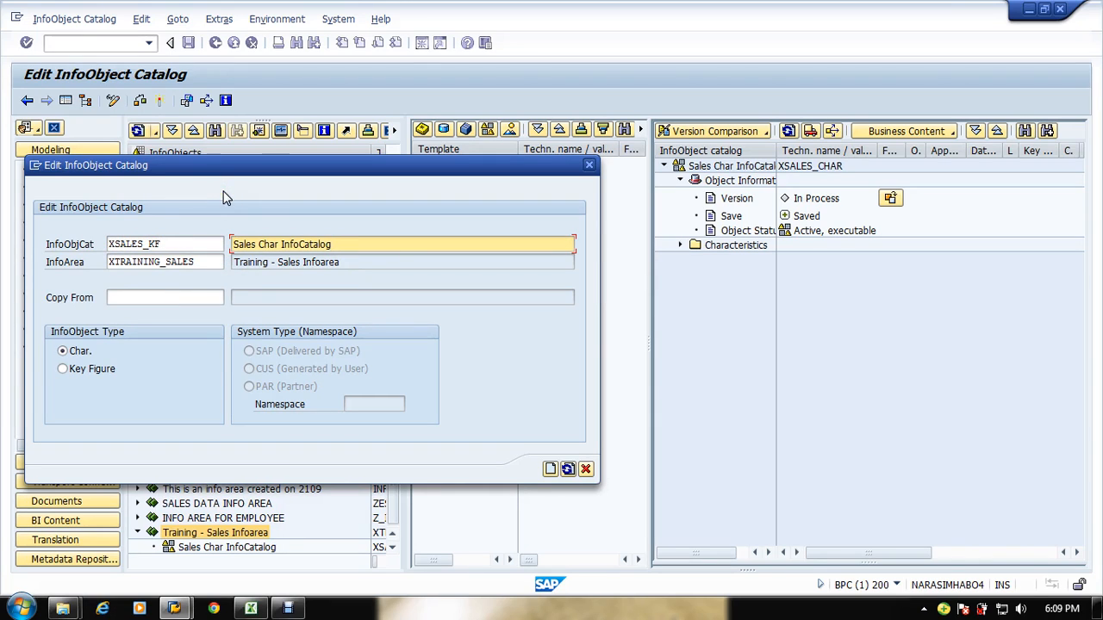
pyautogui.click(278, 245)
pyautogui.press('BackSpace')
pyautogui.press('BackSpace')
pyautogui.press('BackSpace')
pyautogui.press('BackSpace')
pyautogui.write('KF')
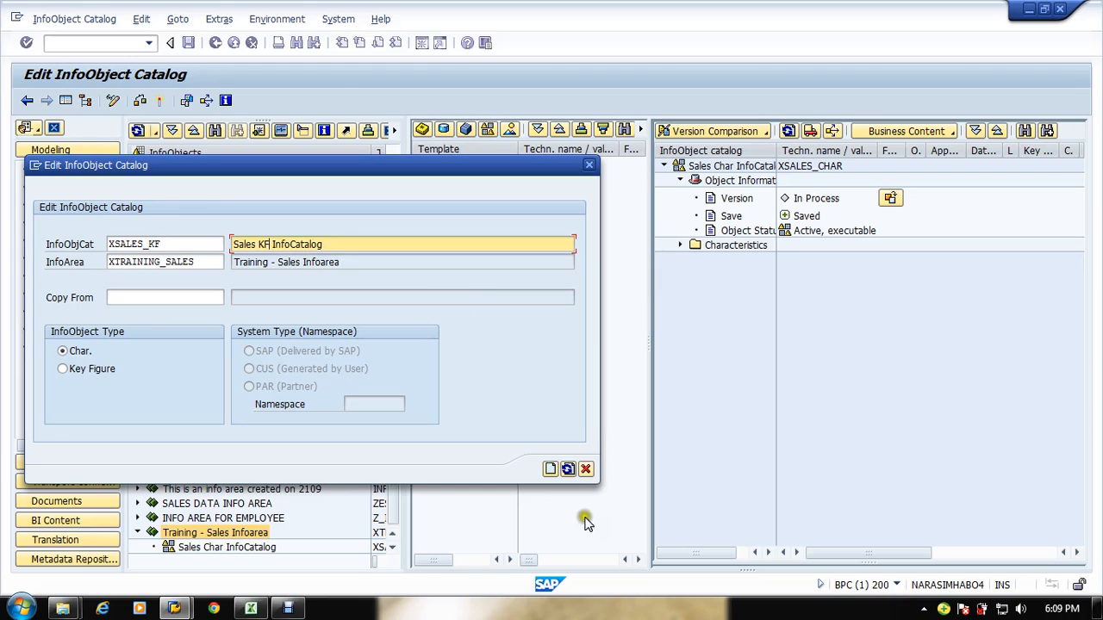
# Step: Create and activate the Sales KF InfoCatalog
pyautogui.click(549, 469)
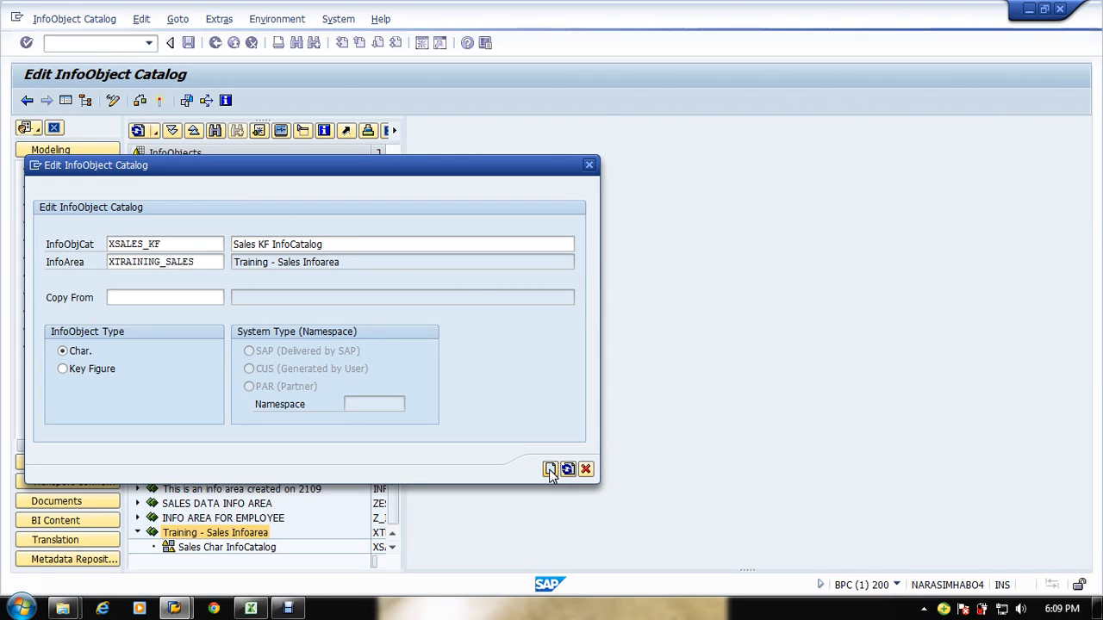
pyautogui.click(550, 469)
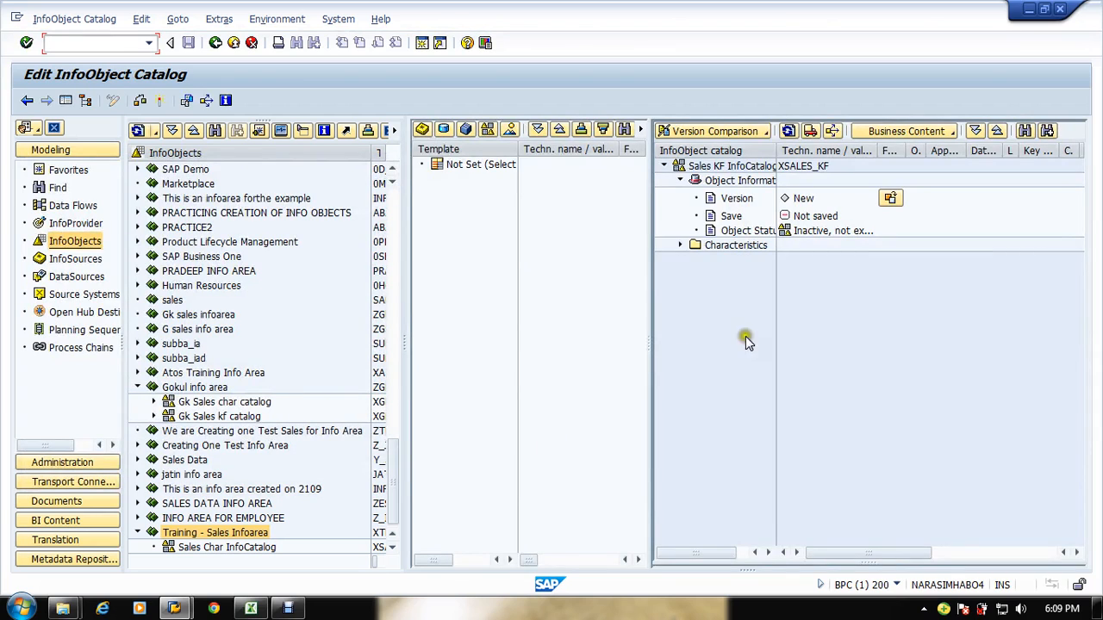
pyautogui.click(158, 100)
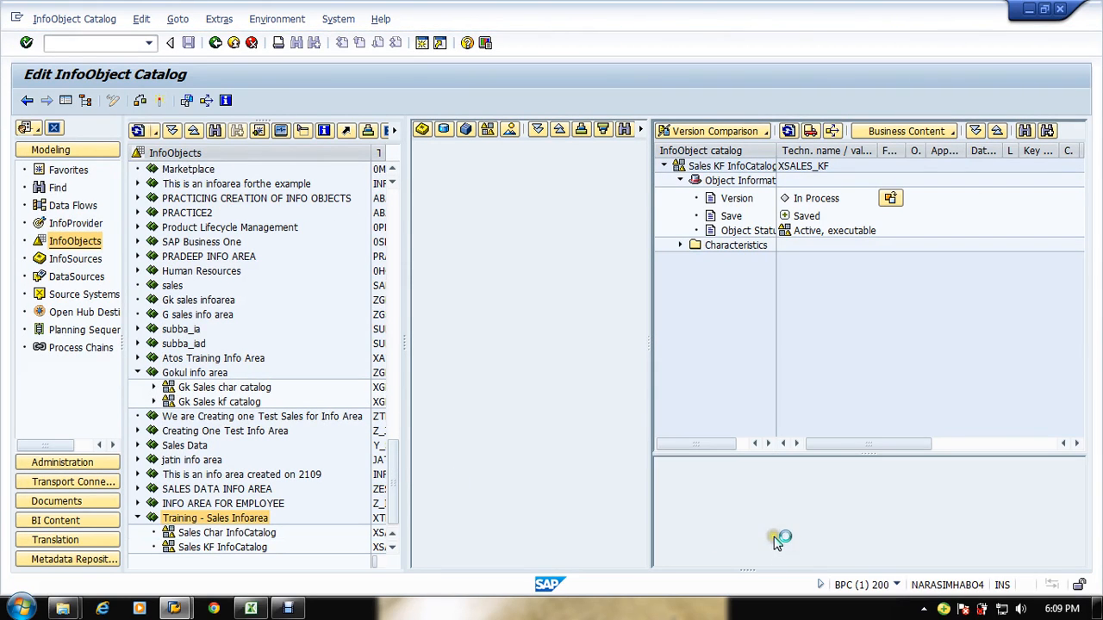
pyautogui.click(995, 517)
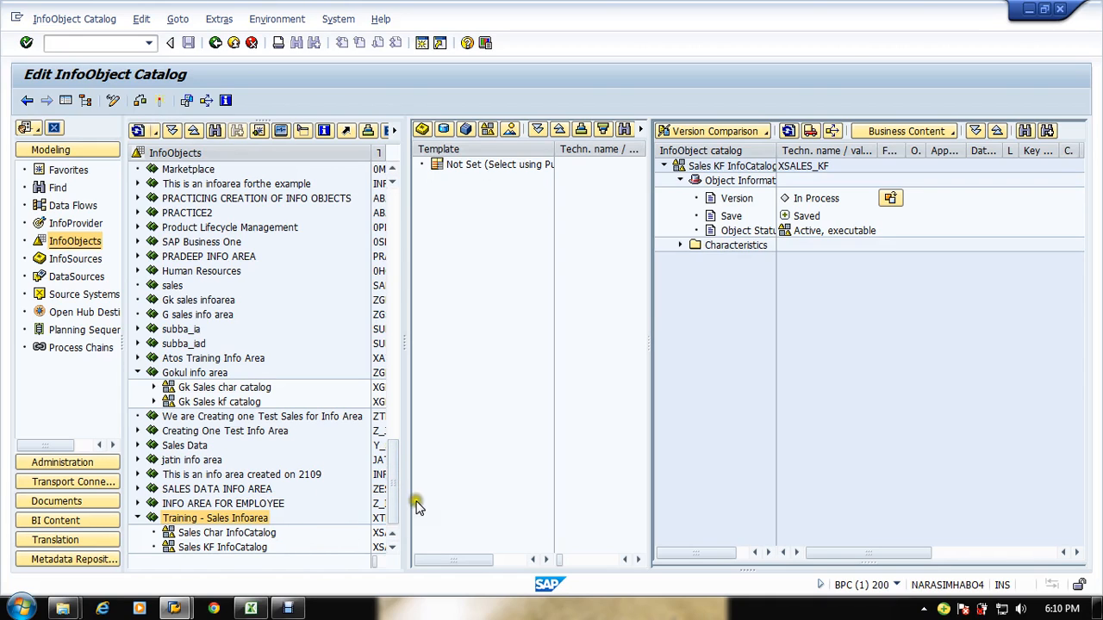
# Step: Start creating a new InfoObject in the Sales Char InfoCatalog
pyautogui.moveTo(405, 341); pyautogui.dragTo(528, 361)
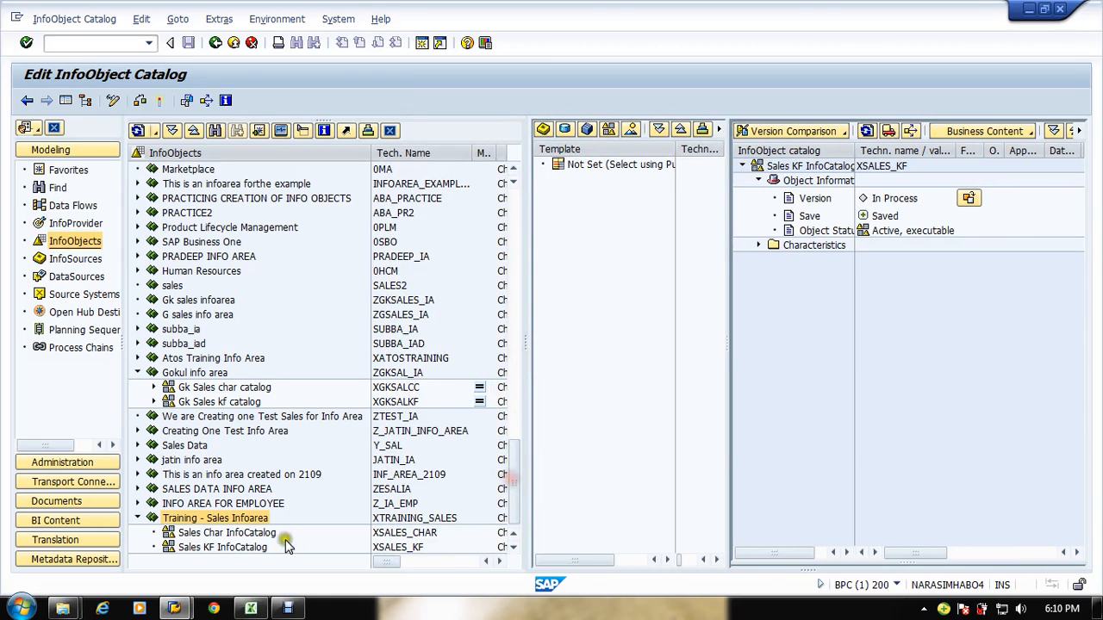
pyautogui.click(234, 534)
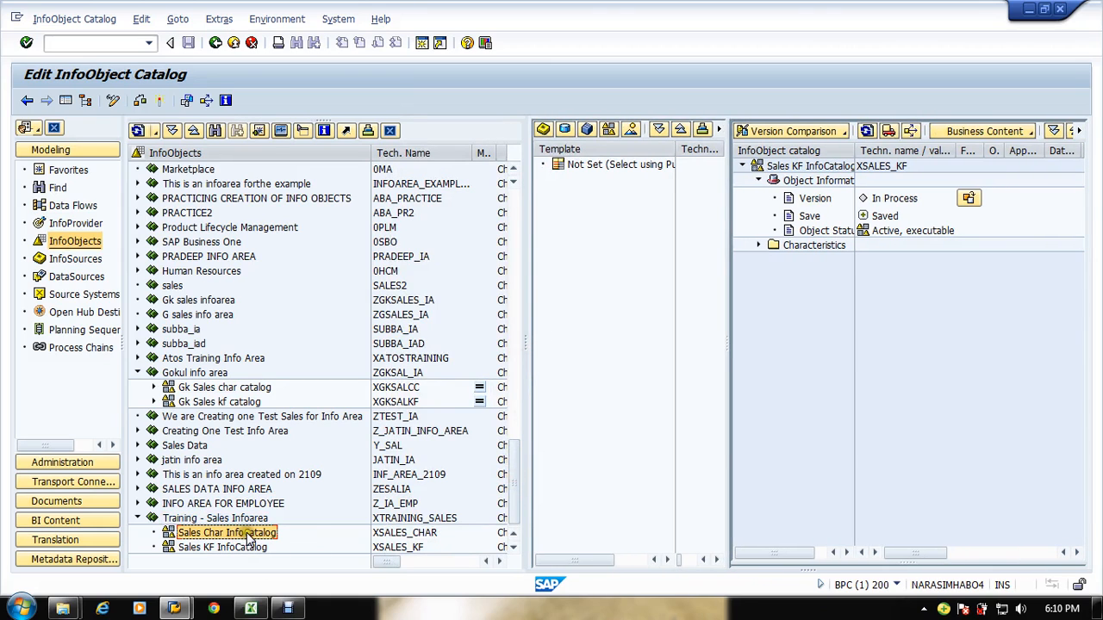
pyautogui.rightClick(247, 532)
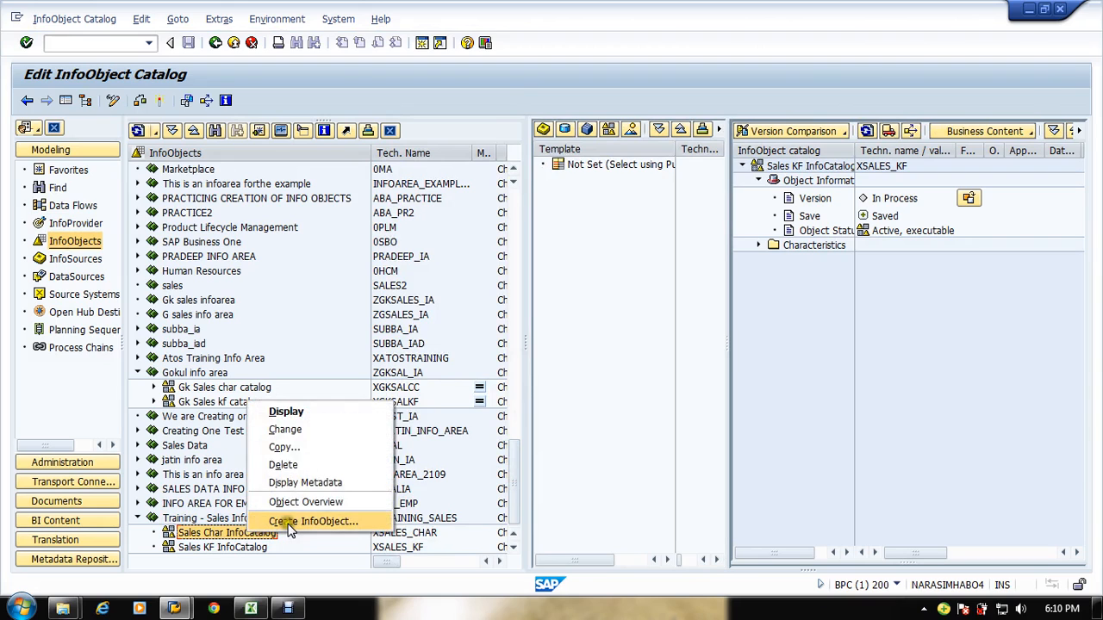
pyautogui.click(287, 523)
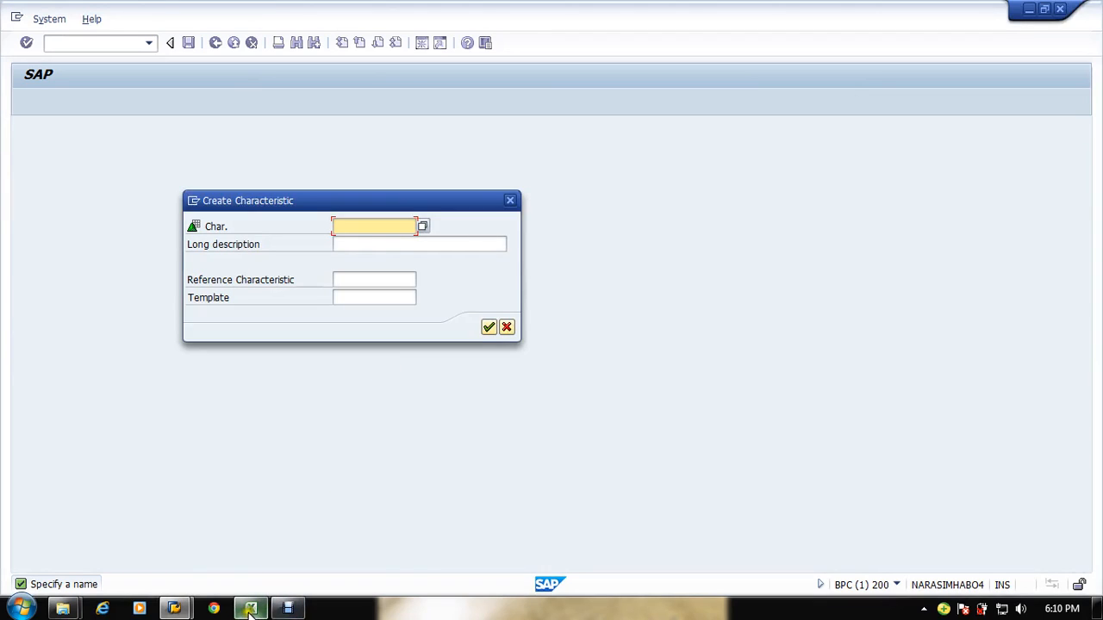
# Step: Check the SalesDoc No column in the sample sales spreadsheet and name the new characteristic ZTRSALDOC
pyautogui.click(251, 609)
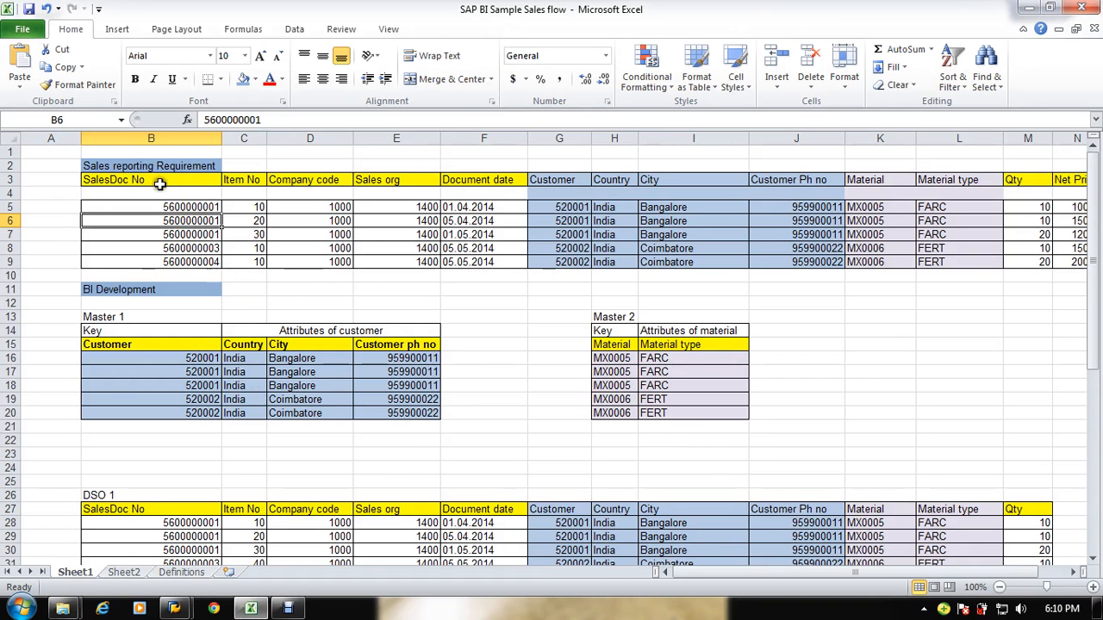
pyautogui.click(158, 182)
pyautogui.hotkey('alt', 'Tab')
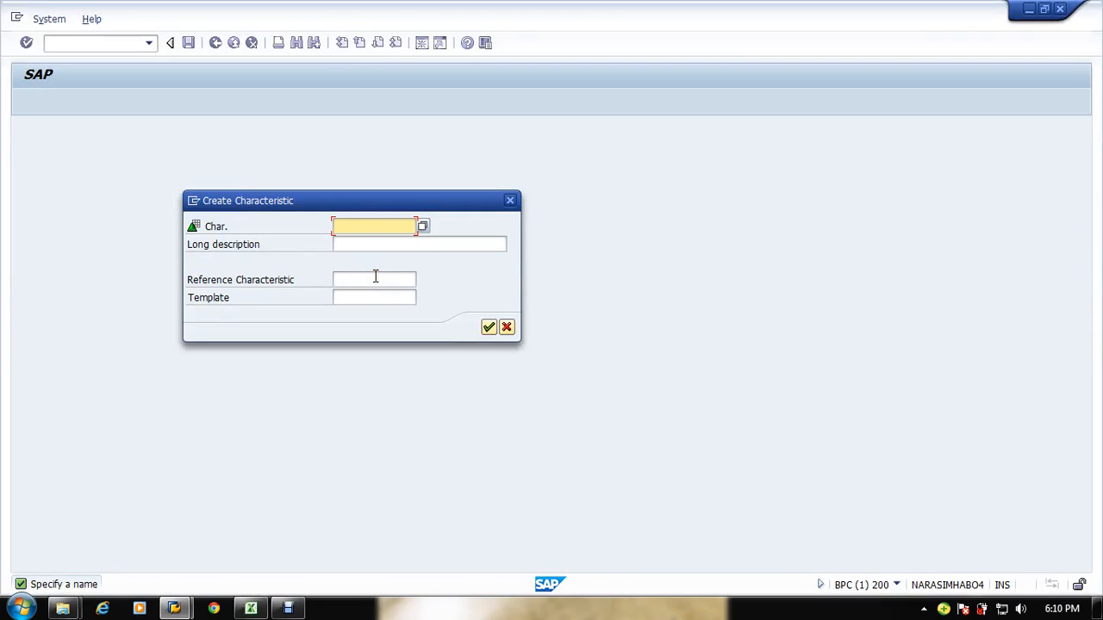
pyautogui.write('Z')
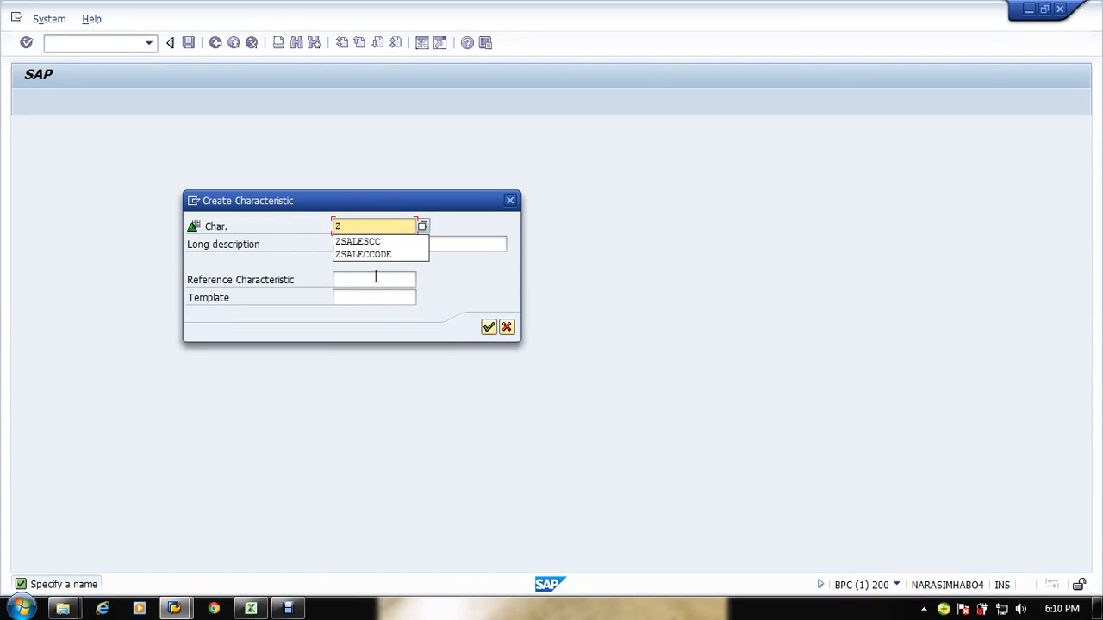
pyautogui.write('TR')
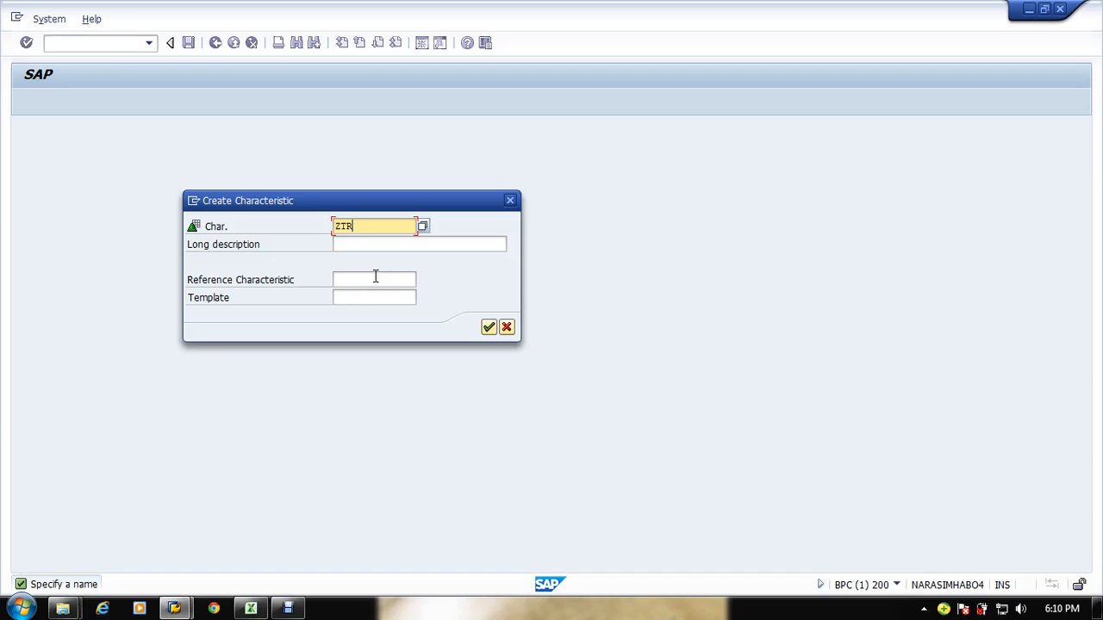
pyautogui.write('SALDOC')
pyautogui.press('Tab')
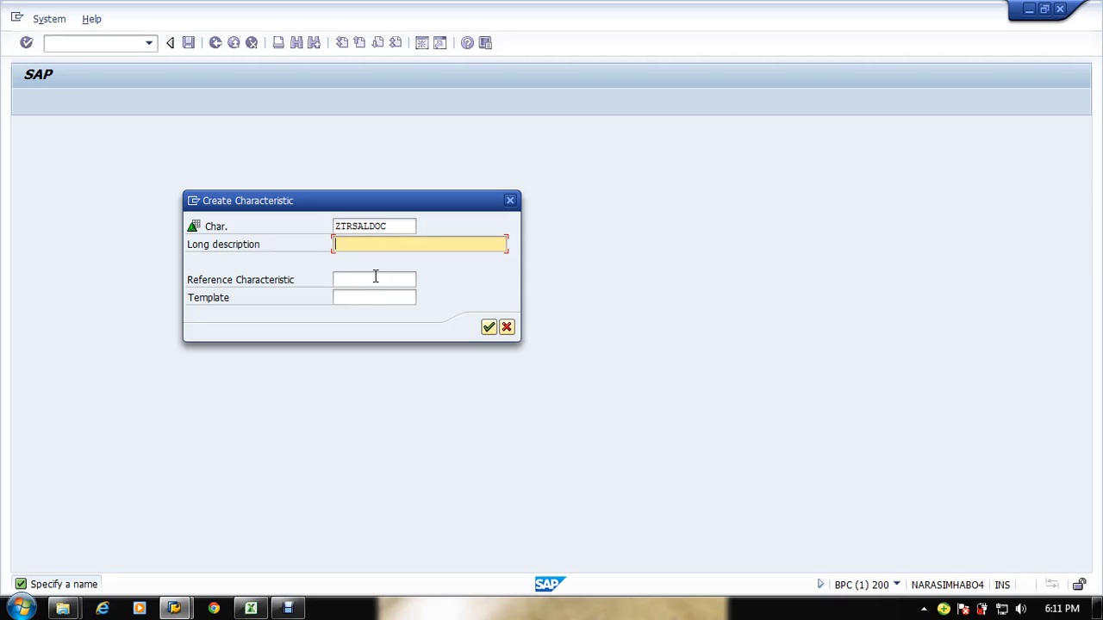
# Step: Set the characteristic's long description to Sales document and confirm the creation dialog
pyautogui.write('Sales documnet')
pyautogui.click(375, 277)
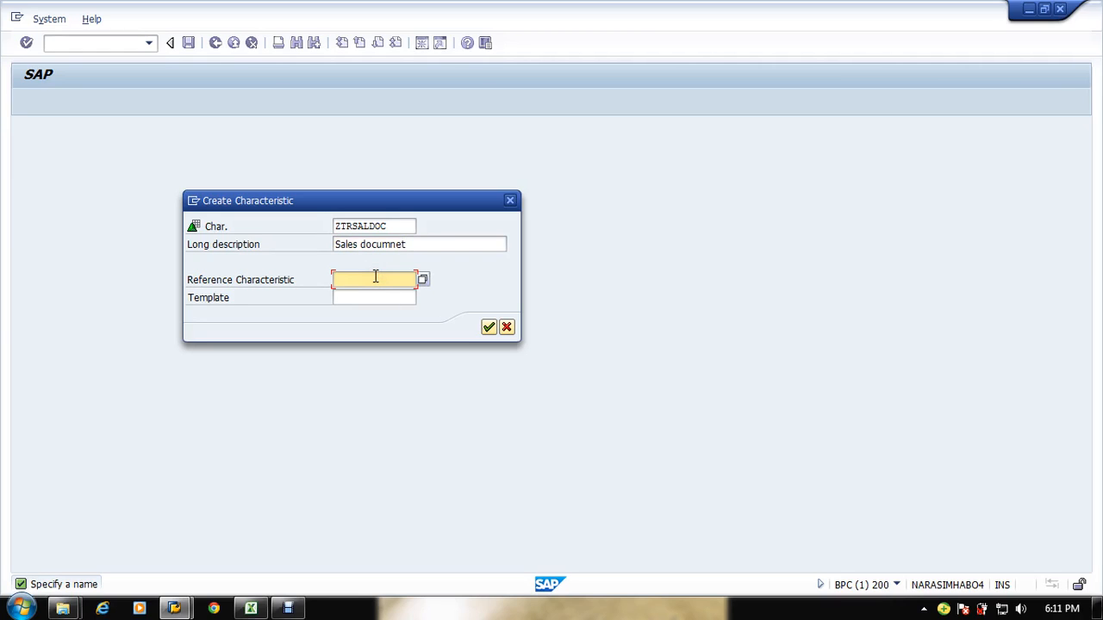
pyautogui.click(409, 245)
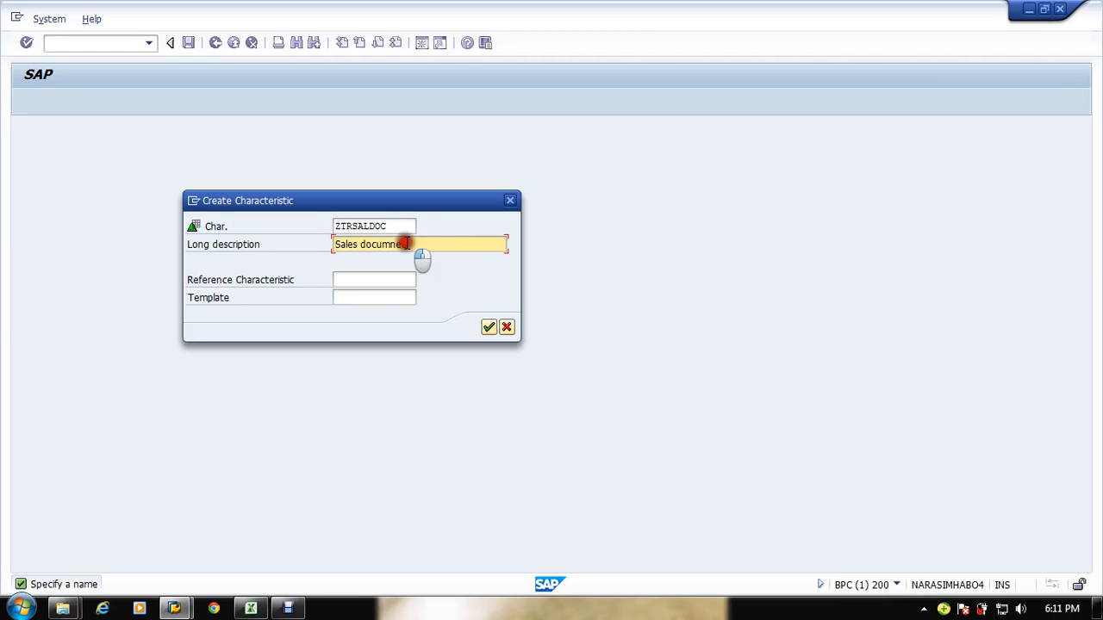
pyautogui.press('BackSpace')
pyautogui.press('BackSpace')
pyautogui.press('BackSpace')
pyautogui.write('ent')
pyautogui.click(470, 250)
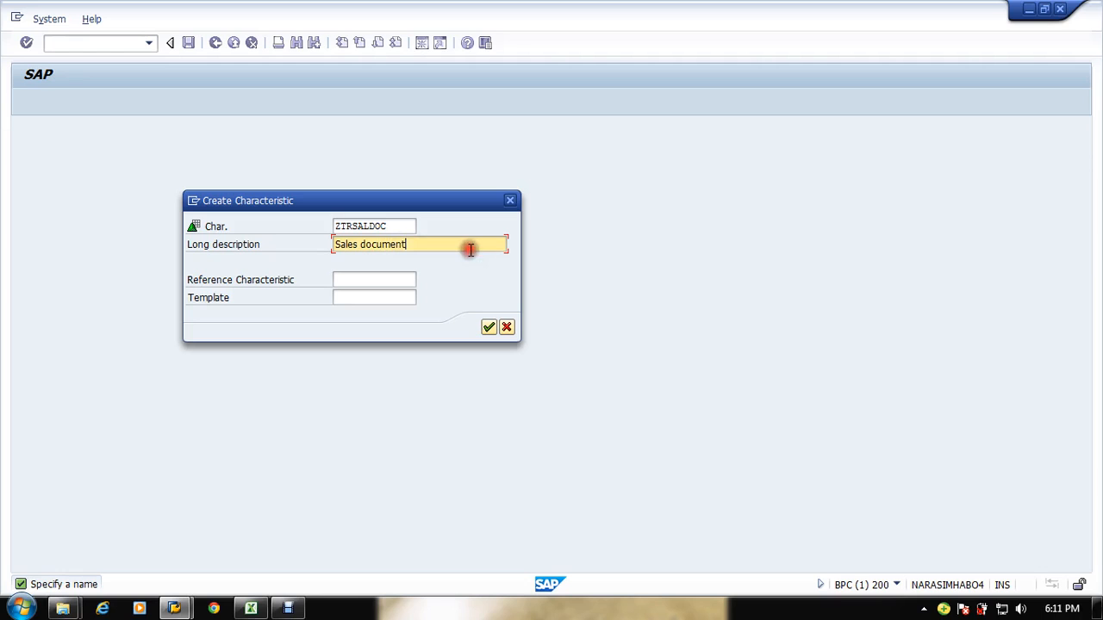
pyautogui.click(488, 328)
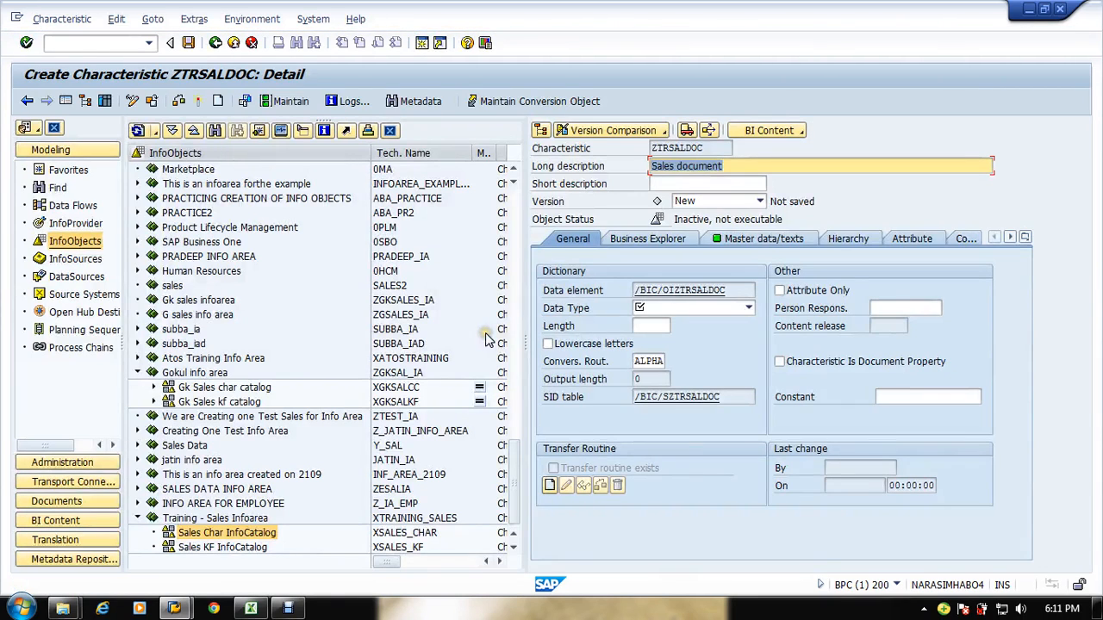
# Step: Set the data type to CHAR - Character String and the length to 10, based on the spreadsheet's sales document number
pyautogui.click(703, 309)
pyautogui.click(663, 322)
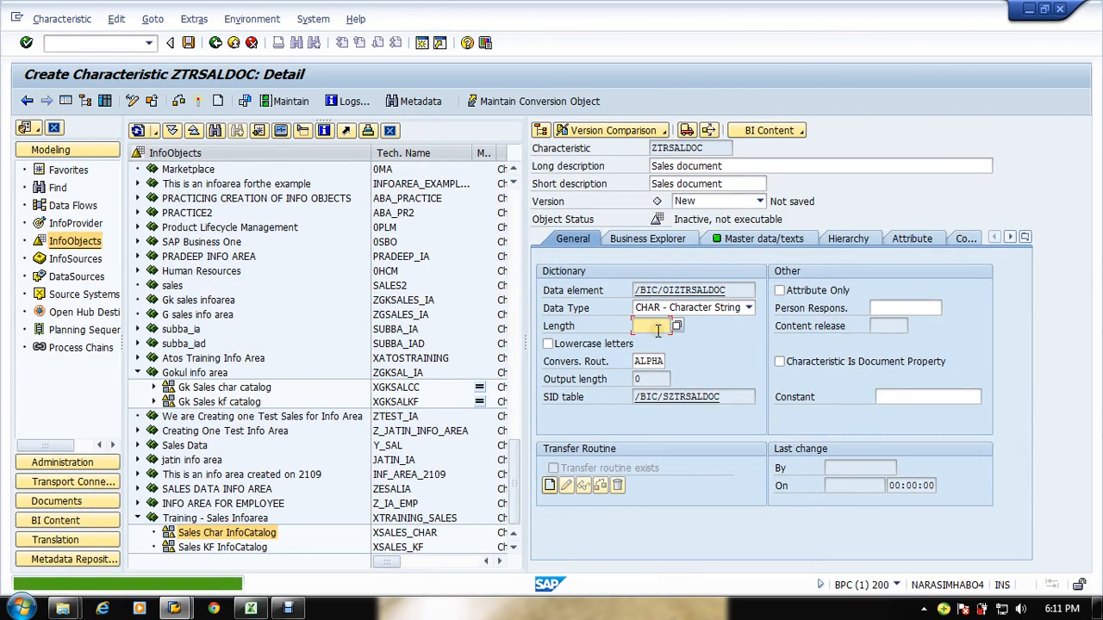
pyautogui.hotkey('alt', 'Tab')
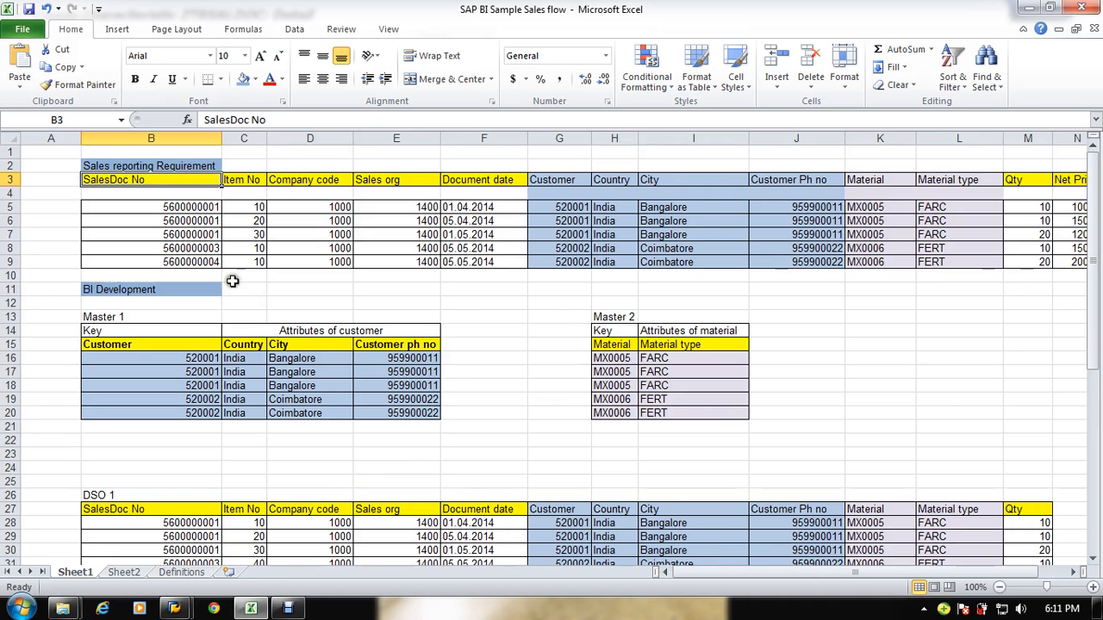
pyautogui.click(189, 208)
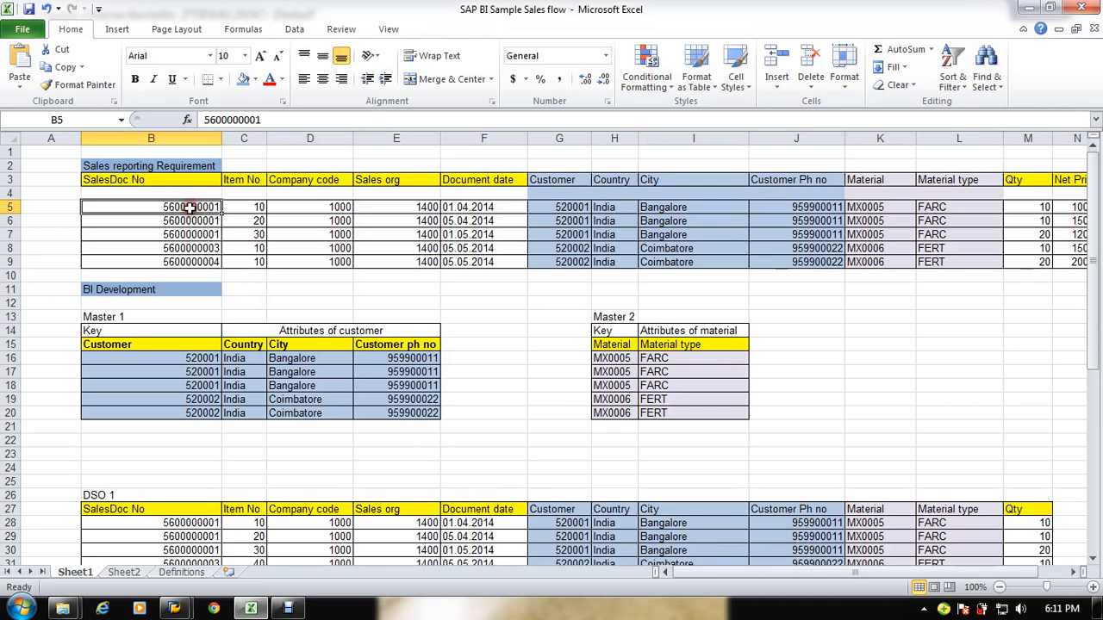
pyautogui.doubleClick(230, 119)
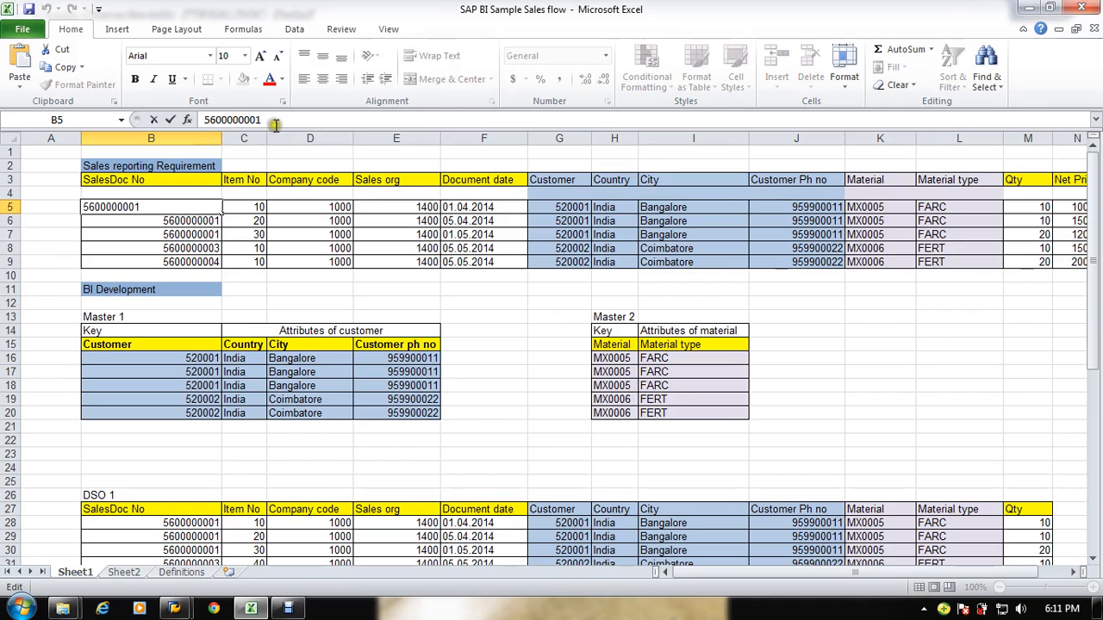
pyautogui.hotkey('alt', 'Tab')
pyautogui.write('10')
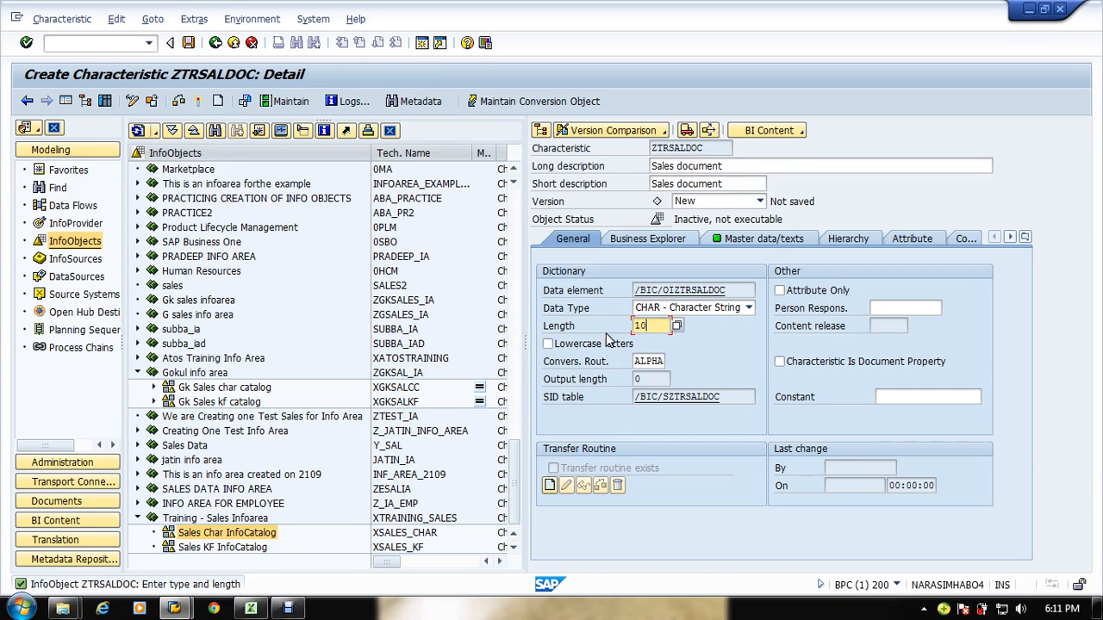
pyautogui.press('Return')
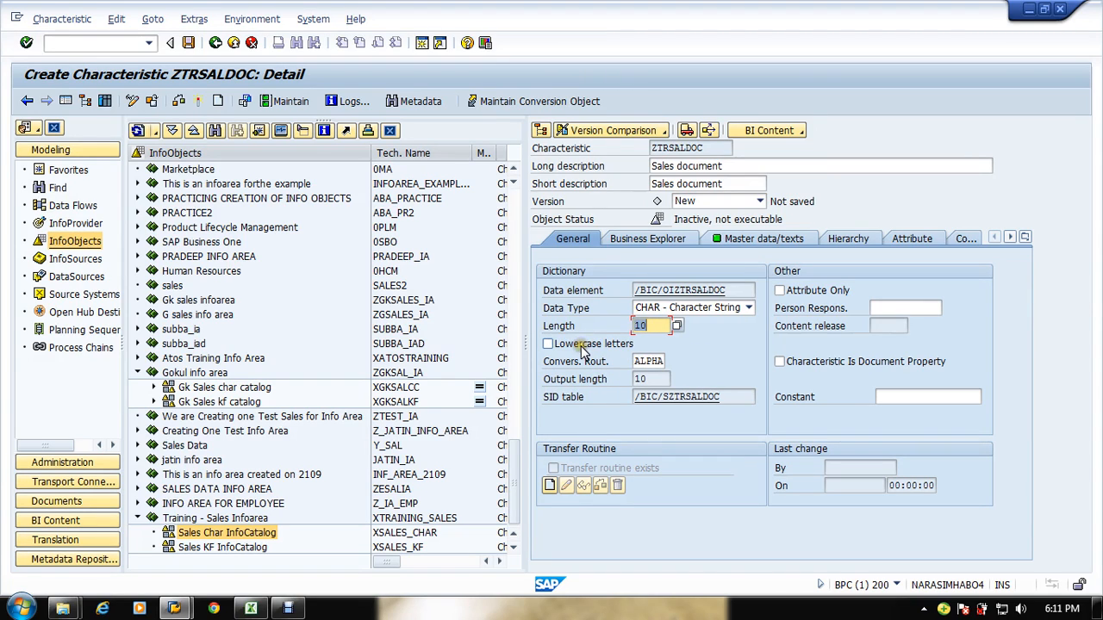
# Step: Review the spreadsheet's Country and City columns and the characteristic's General and Business Explorer settings
pyautogui.click(583, 347)
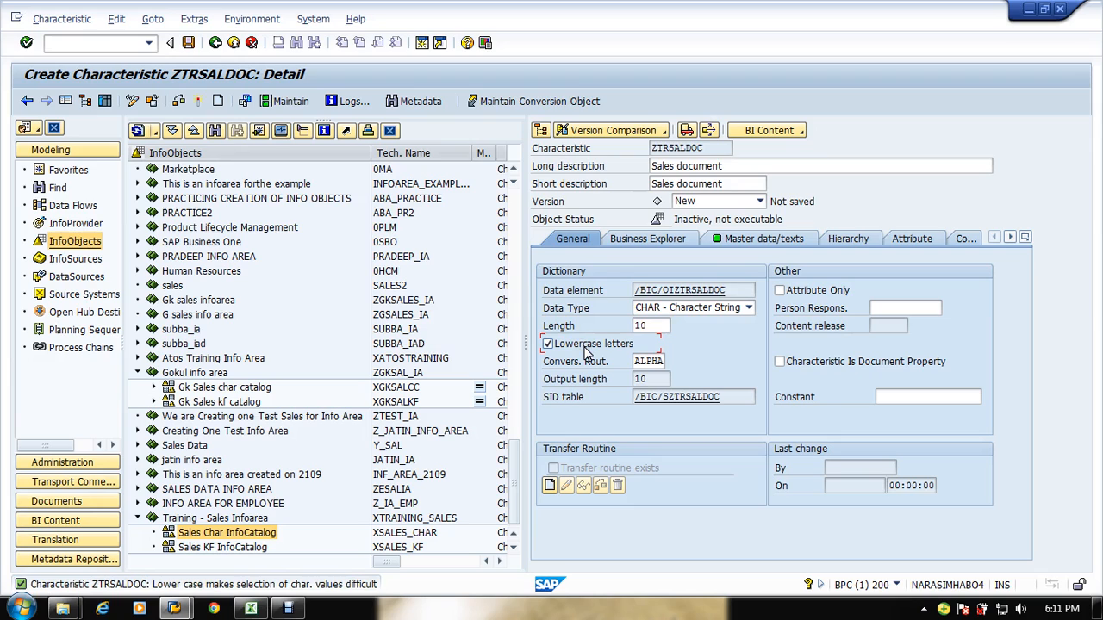
pyautogui.click(585, 350)
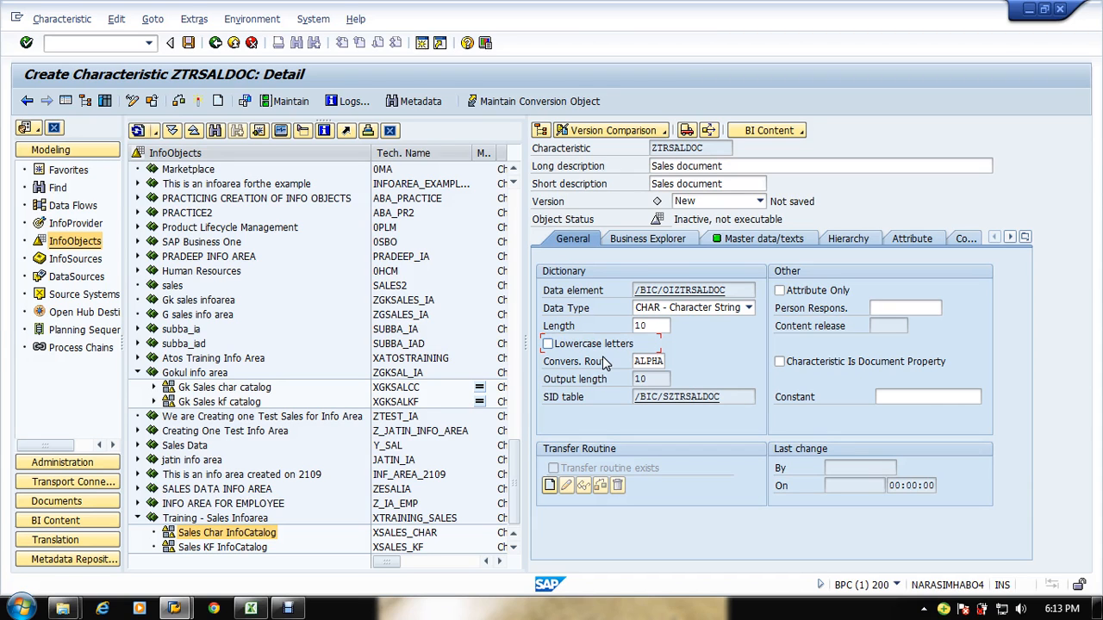
pyautogui.hotkey('alt', 'Tab')
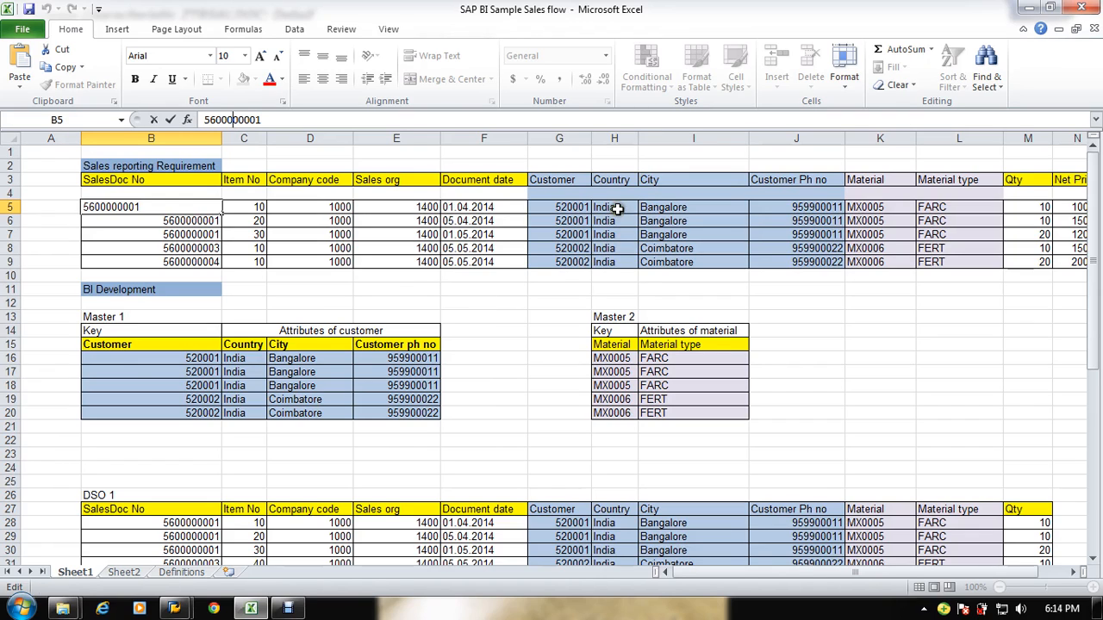
pyautogui.moveTo(616, 208); pyautogui.dragTo(638, 262)
pyautogui.moveTo(697, 207); pyautogui.dragTo(700, 262)
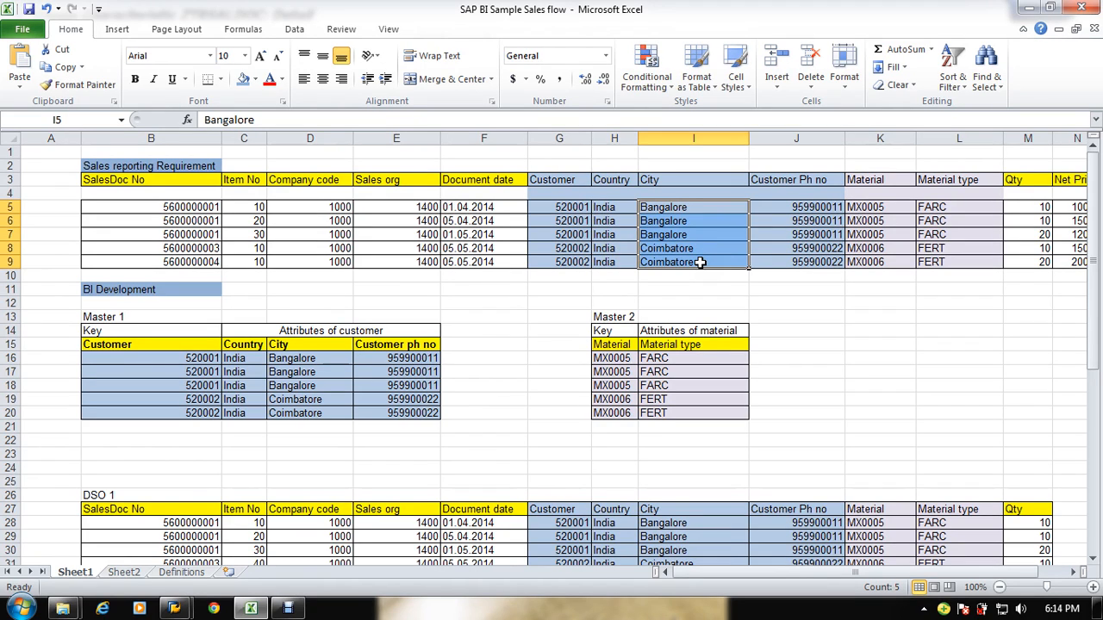
pyautogui.hotkey('alt', 'Tab')
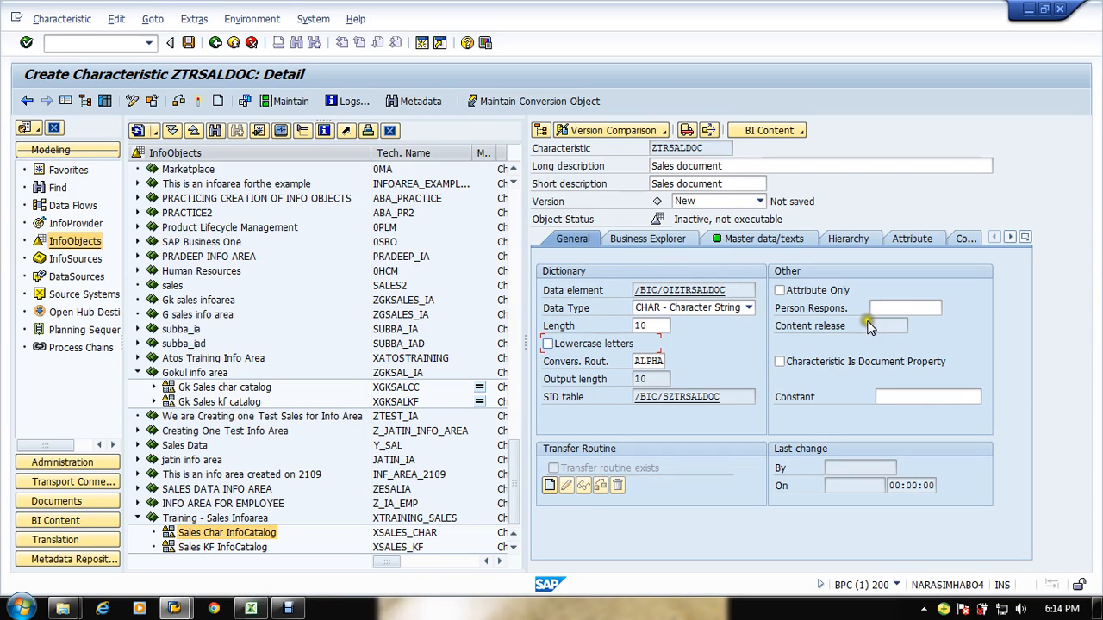
pyautogui.click(893, 392)
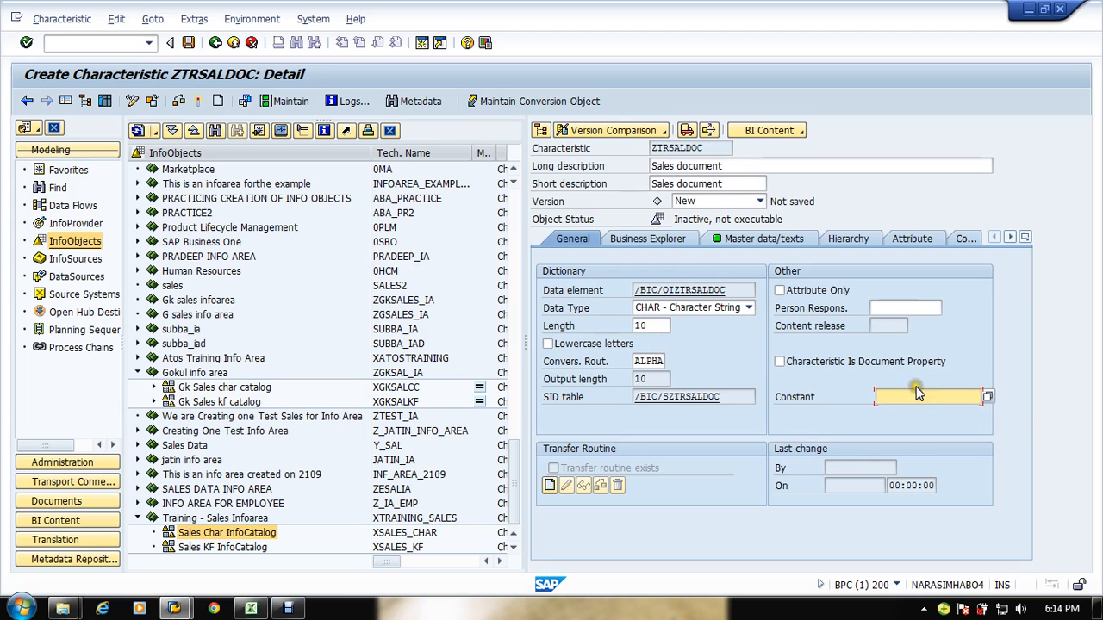
pyautogui.click(657, 237)
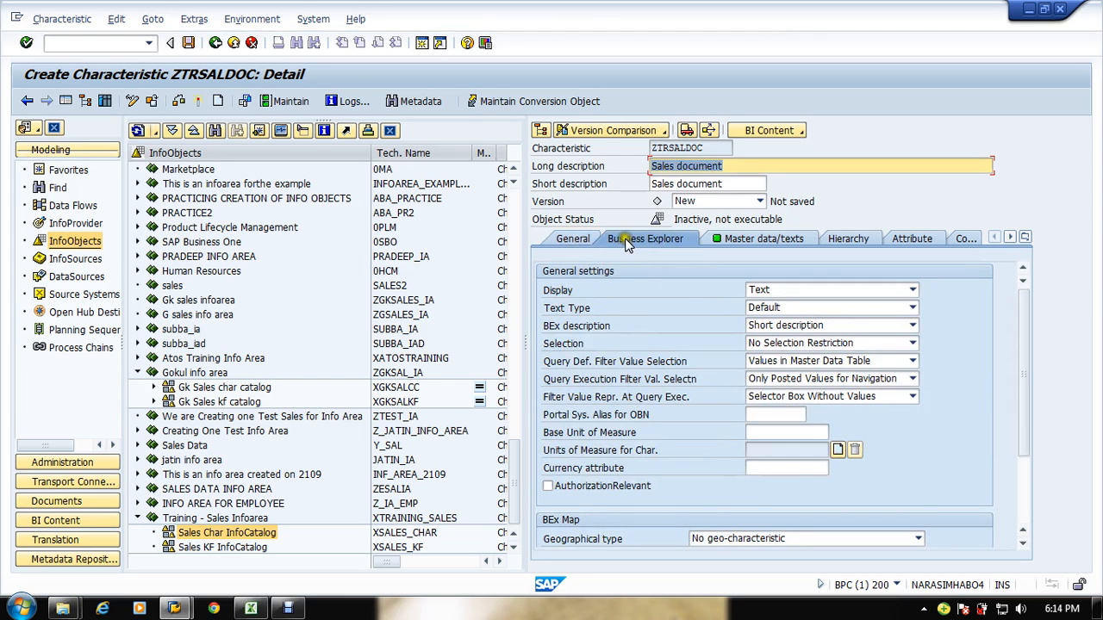
pyautogui.click(577, 239)
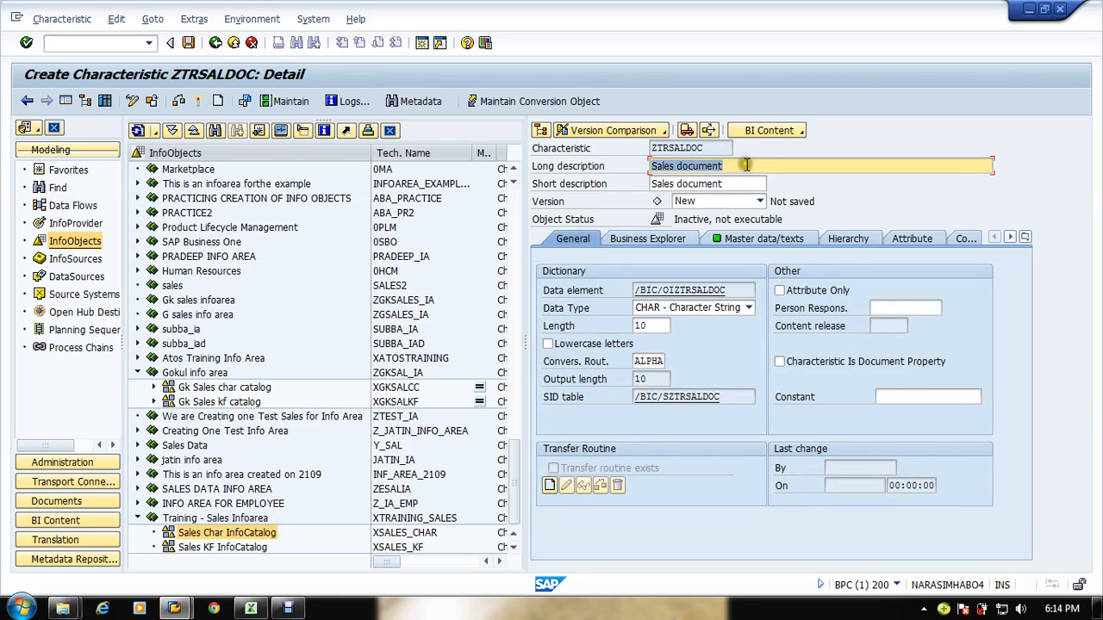
pyautogui.click(901, 398)
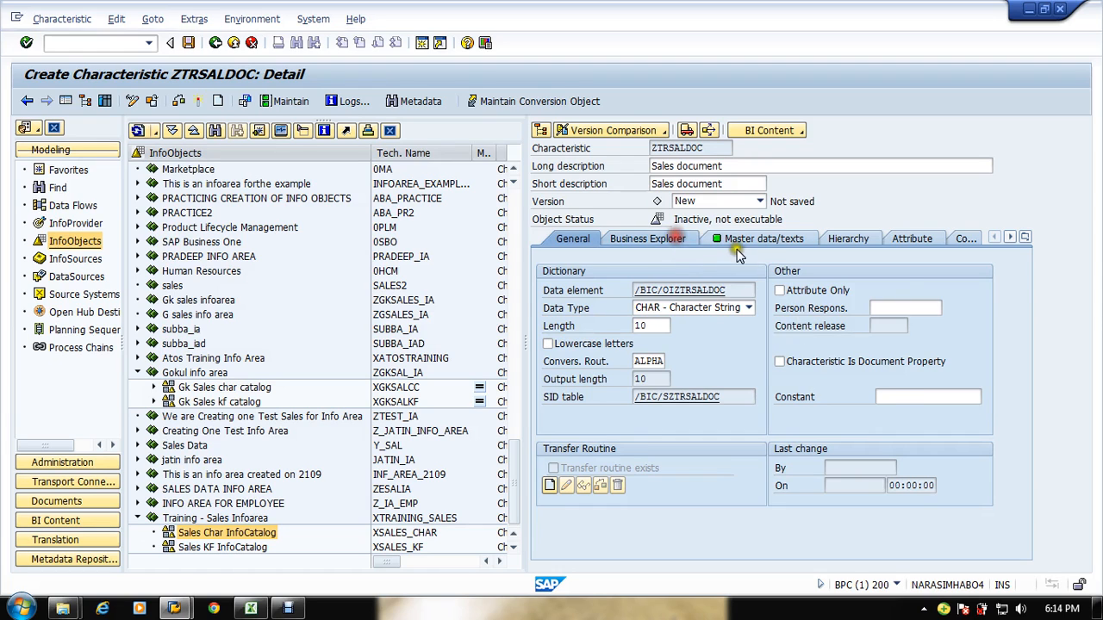
pyautogui.click(674, 239)
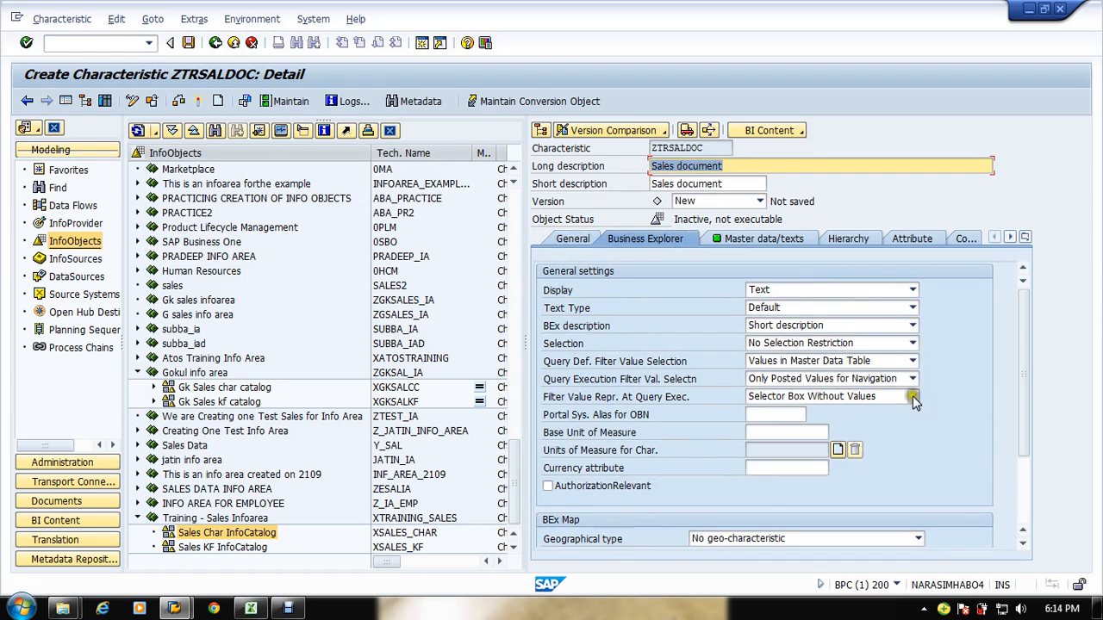
# Step: Turn off master data and texts for the Sales document characteristic
pyautogui.click(739, 242)
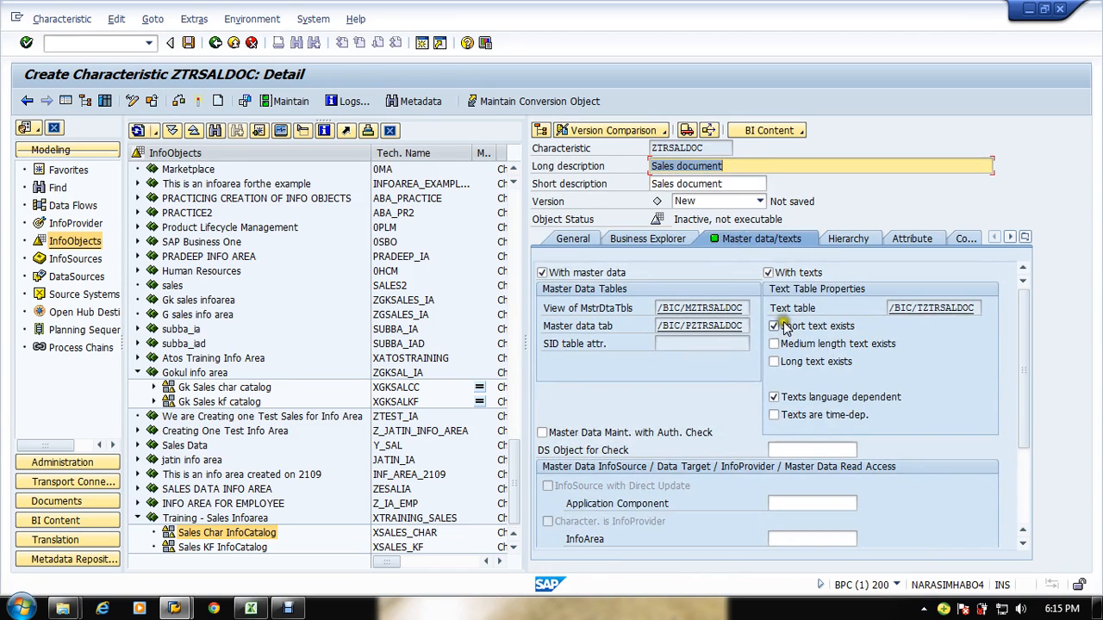
pyautogui.click(768, 273)
pyautogui.click(593, 274)
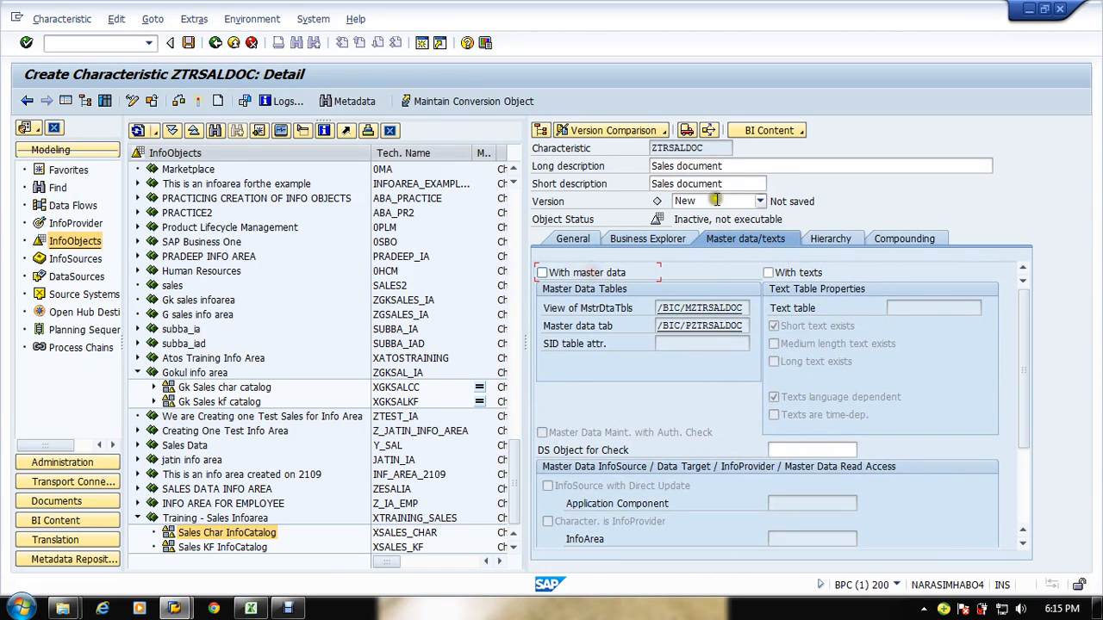
# Step: Review the Hierarchy and Compounding settings and activate the ZTRSALDOC characteristic
pyautogui.click(830, 242)
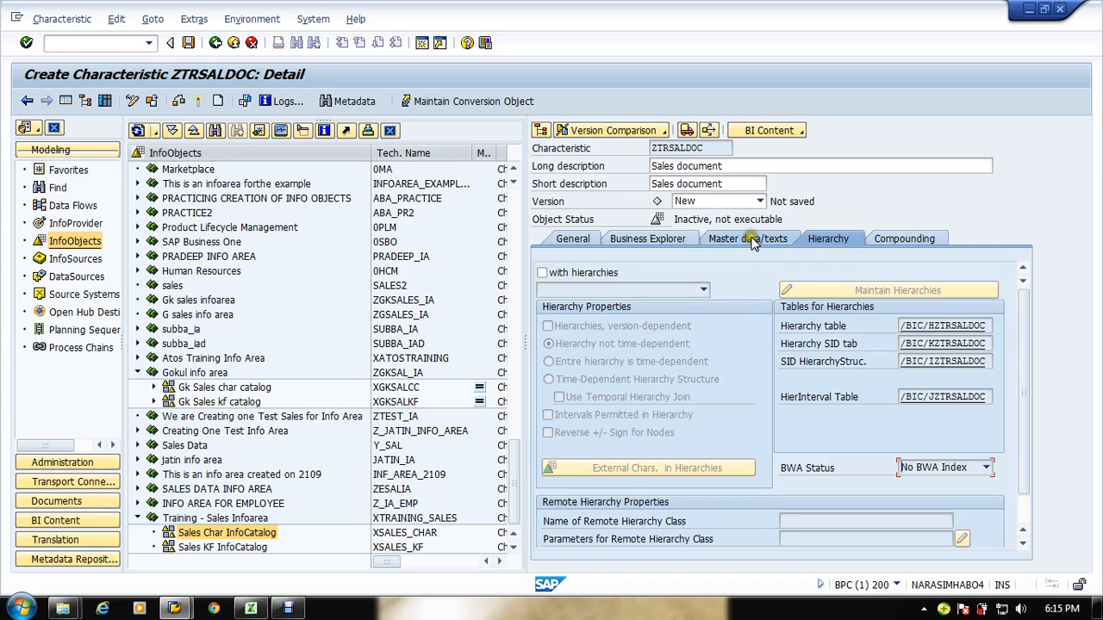
pyautogui.click(905, 239)
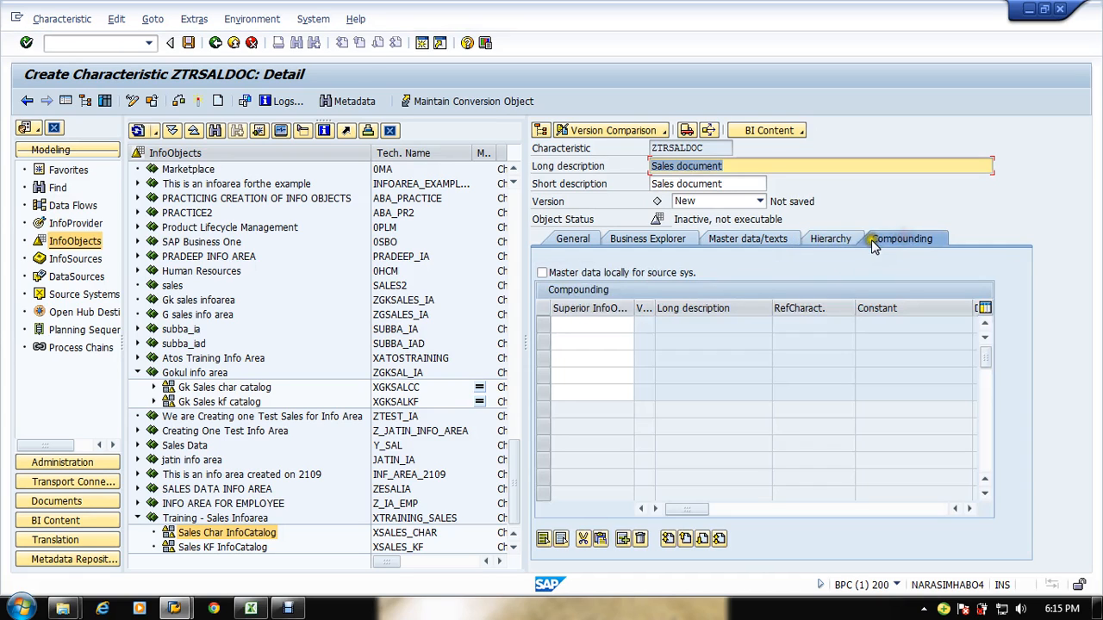
pyautogui.click(832, 241)
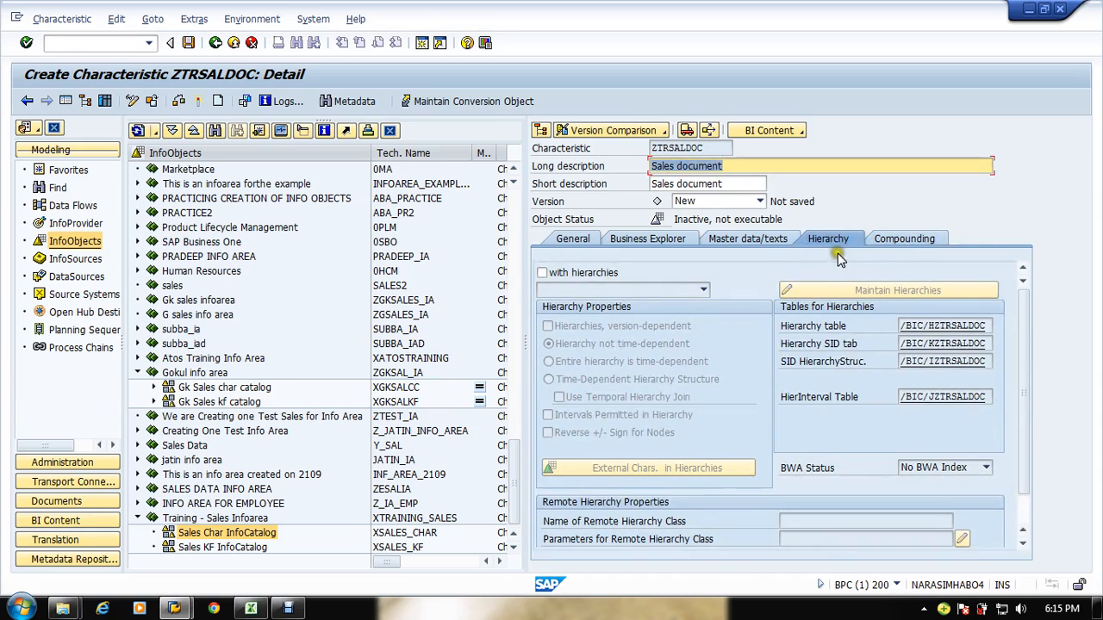
pyautogui.click(896, 241)
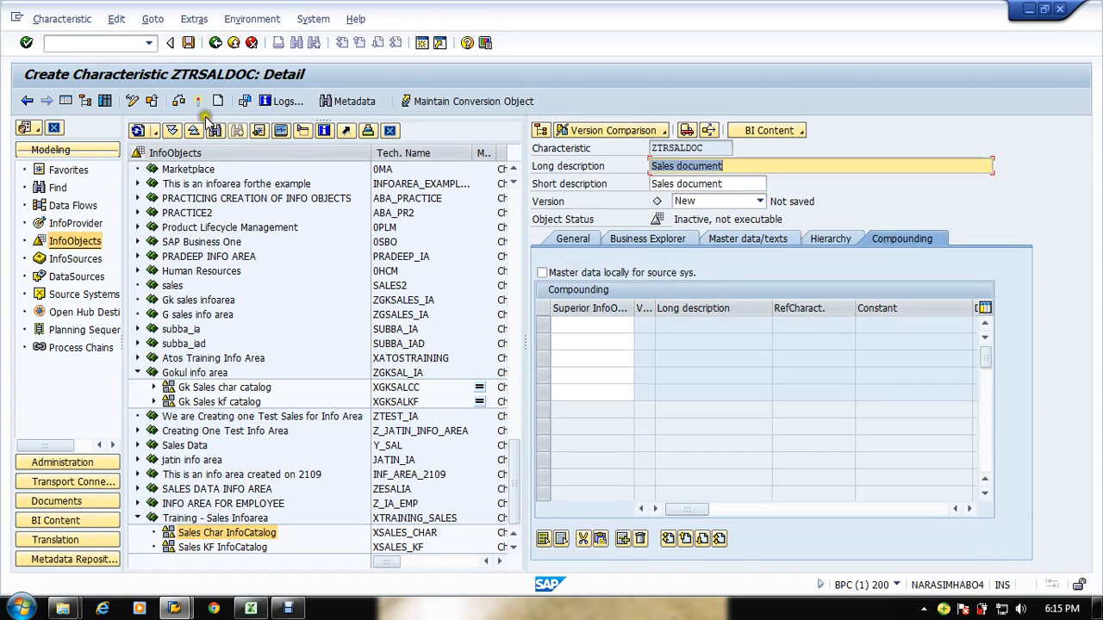
pyautogui.click(201, 101)
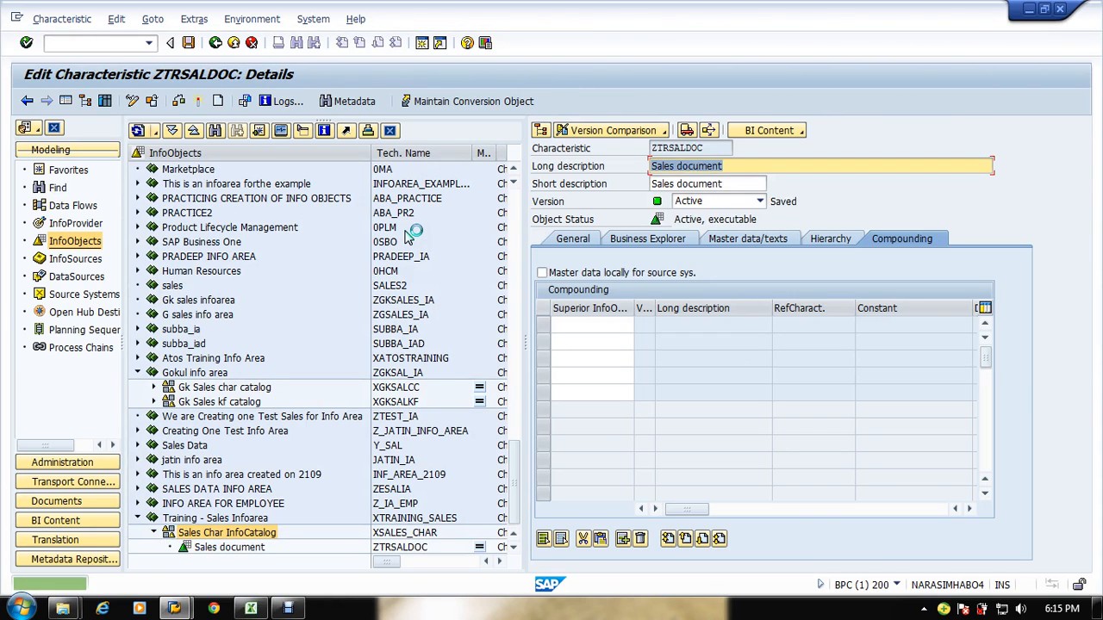
pyautogui.hotkey('alt', 'Tab')
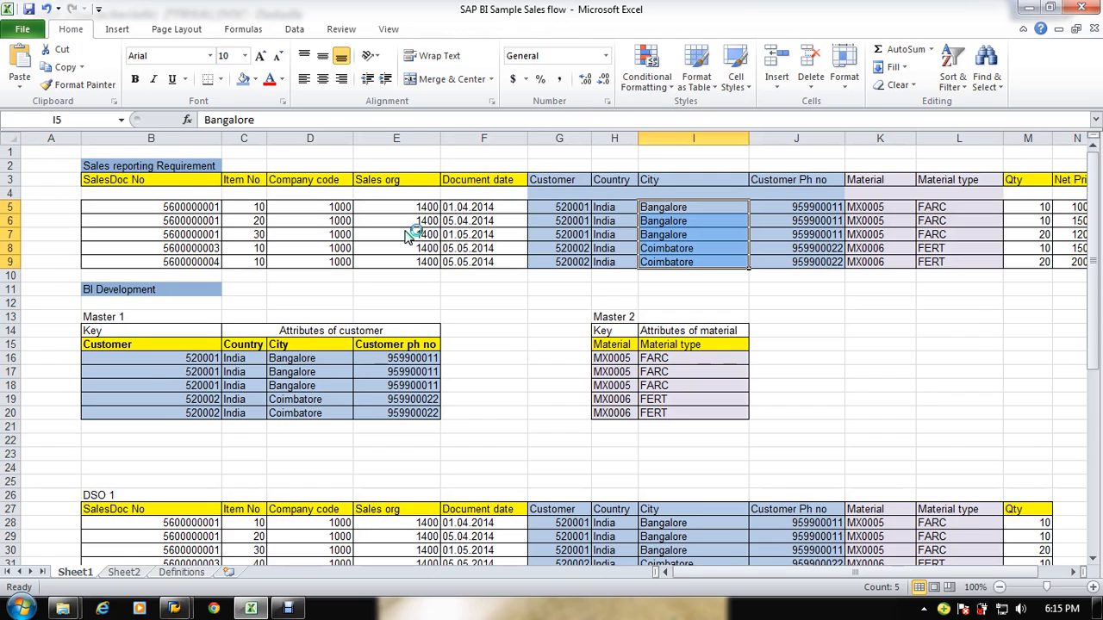
pyautogui.hotkey('alt', 'Tab')
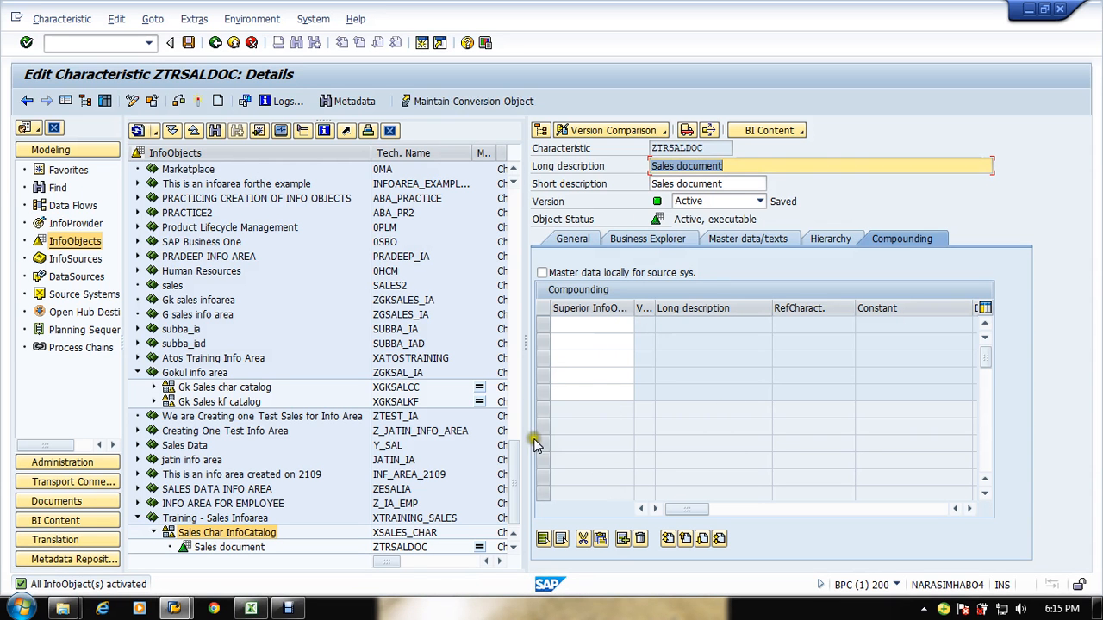
pyautogui.scroll(-1, 512, 483)
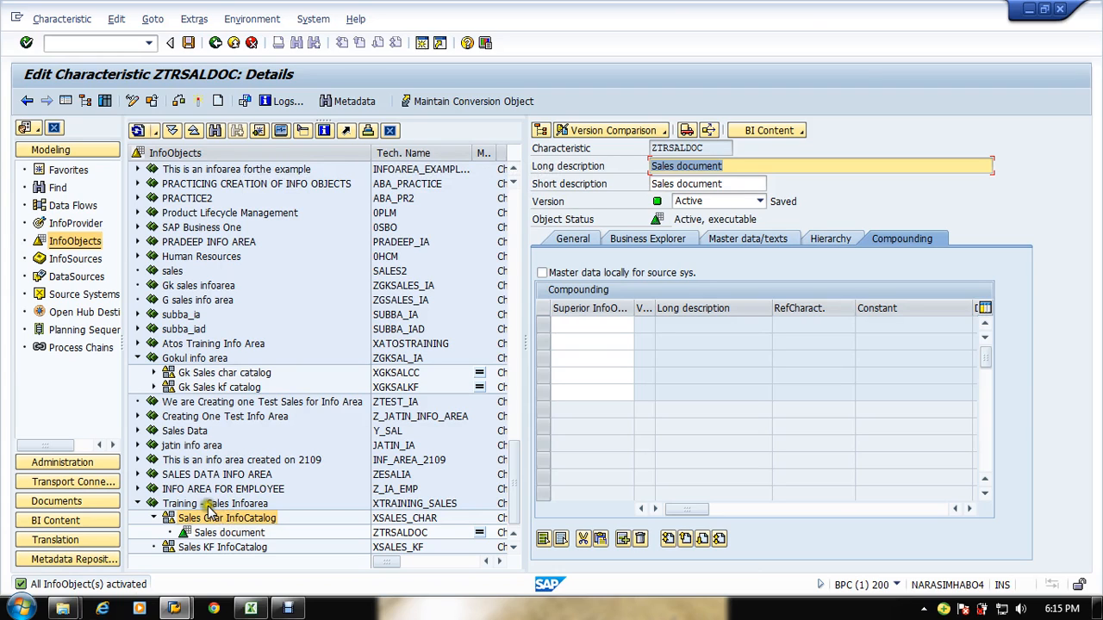
pyautogui.rightClick(241, 518)
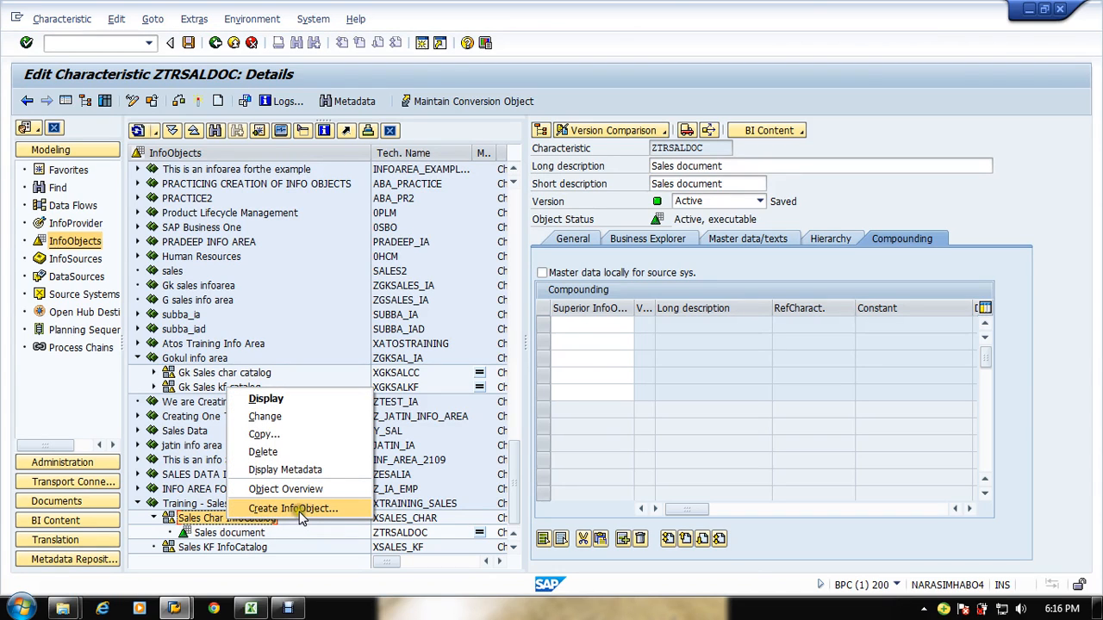
pyautogui.click(168, 506)
pyautogui.rightClick(226, 508)
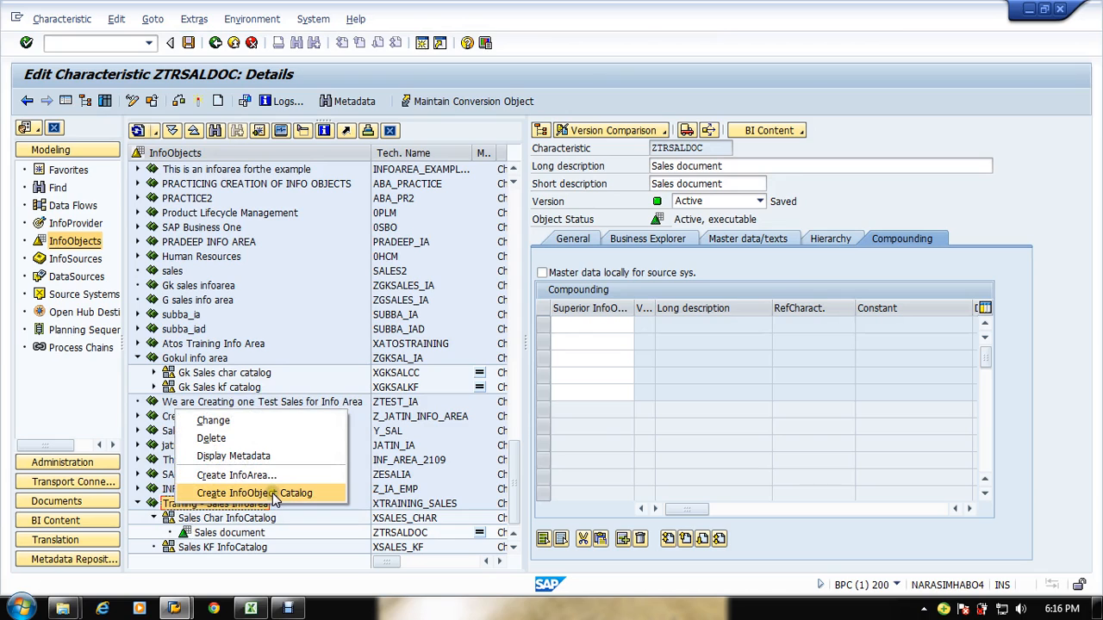
pyautogui.click(226, 535)
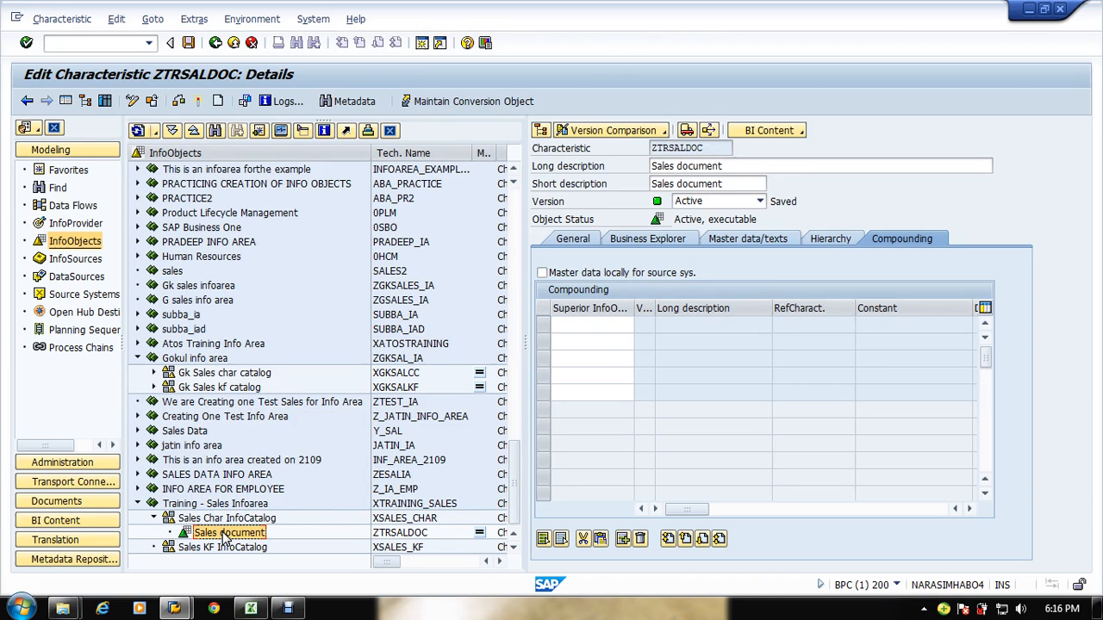
pyautogui.rightClick(226, 534)
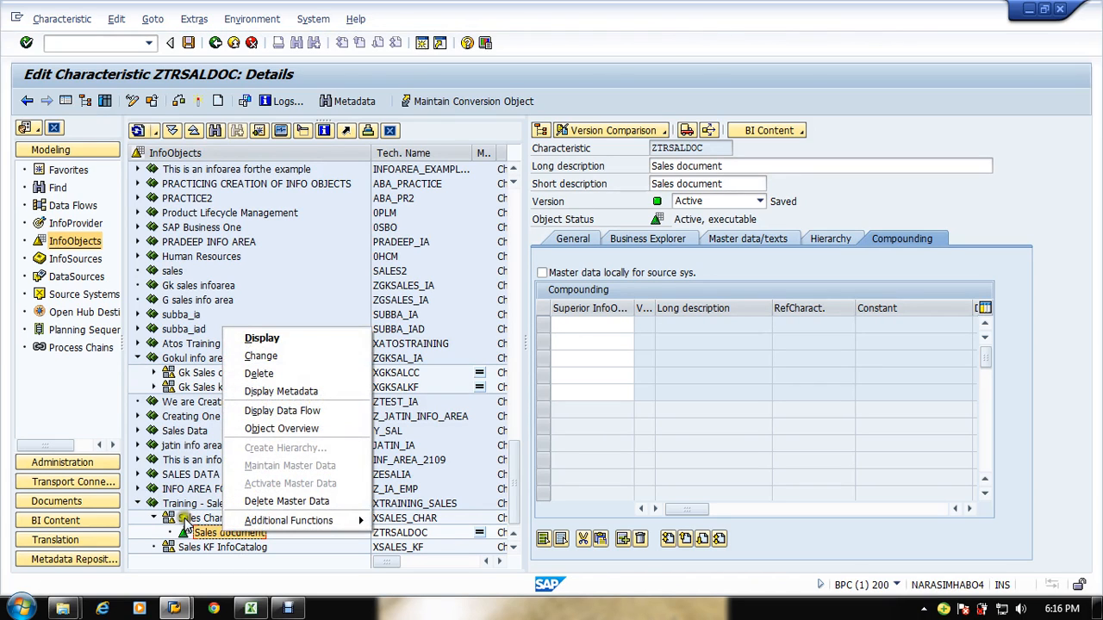
pyautogui.click(177, 519)
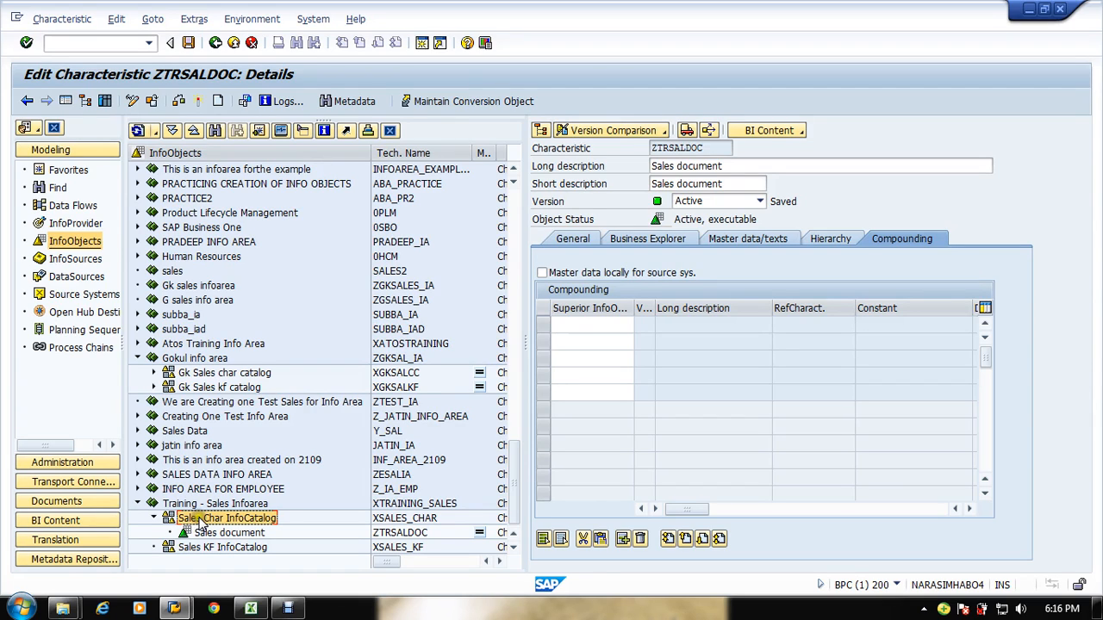
pyautogui.rightClick(200, 515)
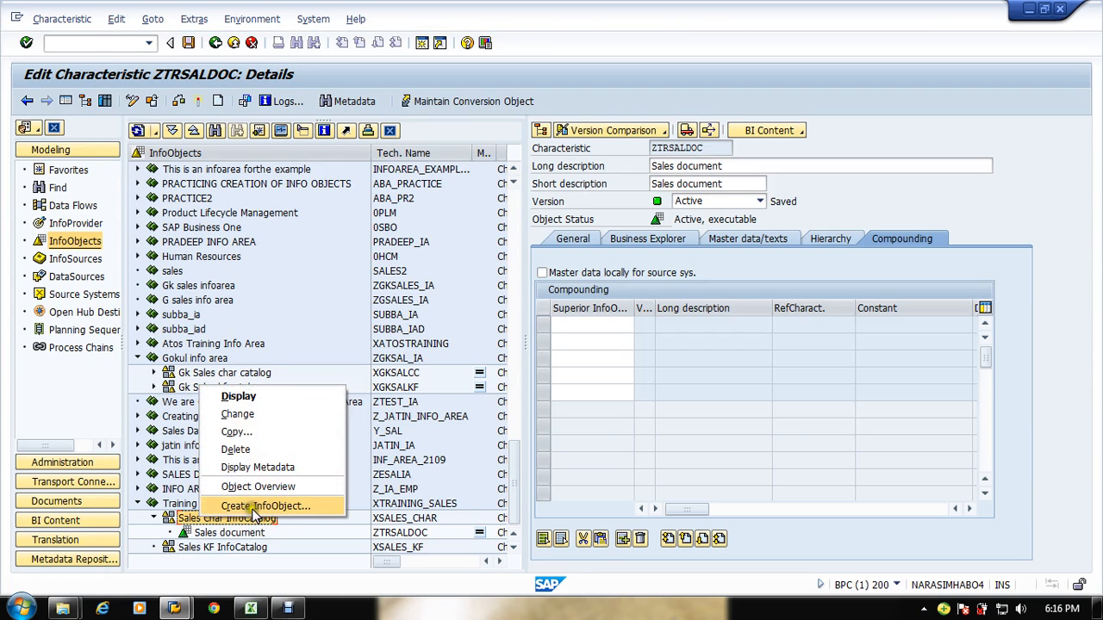
pyautogui.click(263, 506)
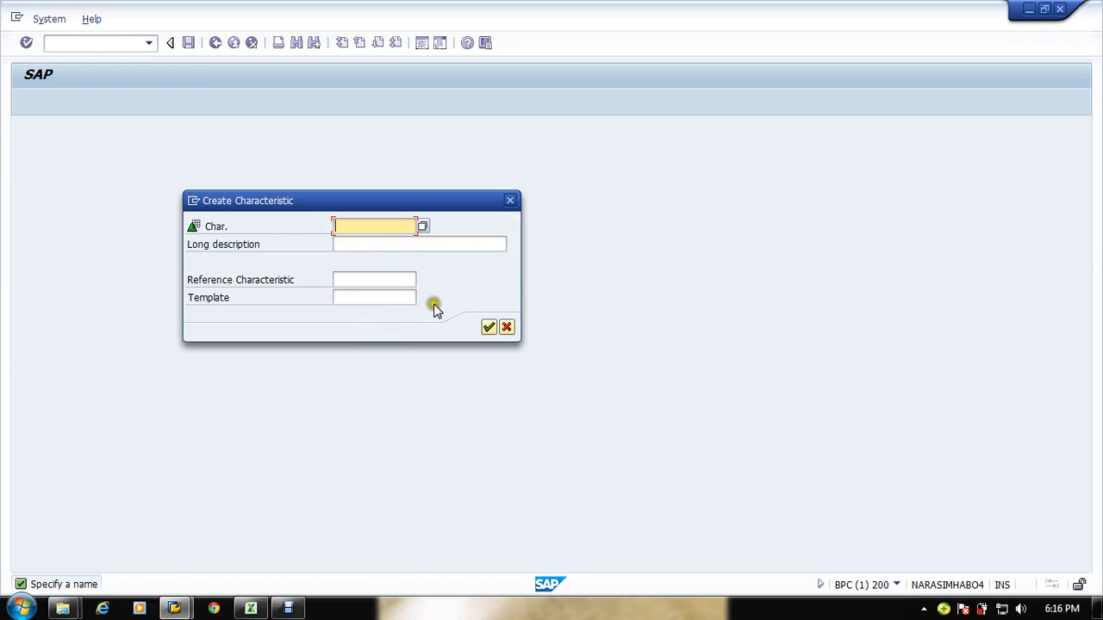
pyautogui.click(507, 328)
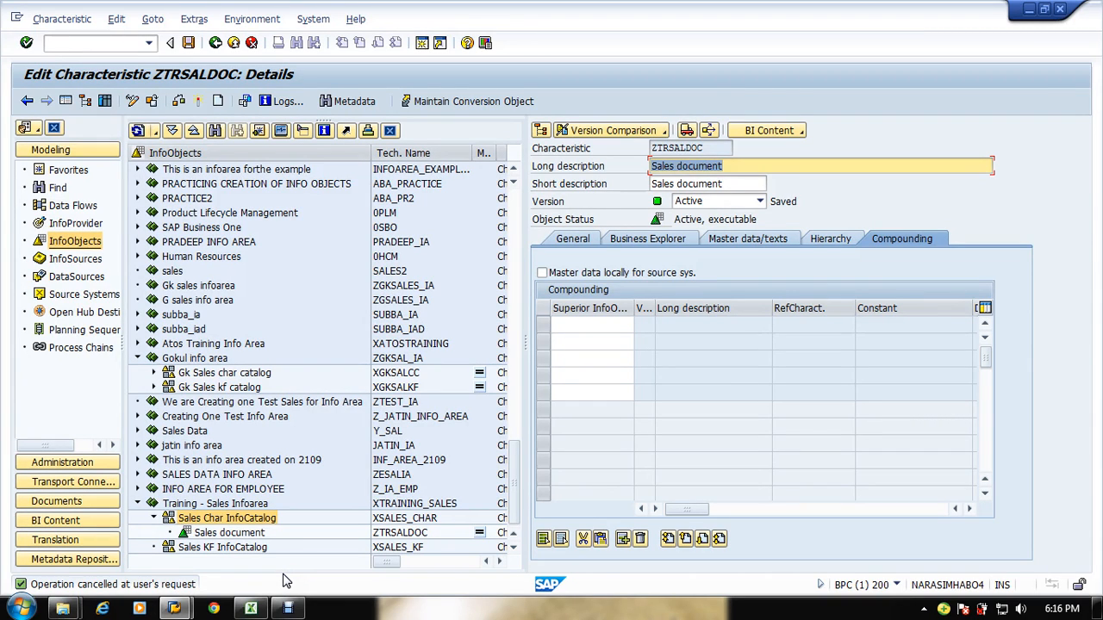
# Step: Create a new characteristic in the Sales Char InfoCatalog with the technical name ZTRITMNO
pyautogui.click(261, 518)
pyautogui.rightClick(262, 518)
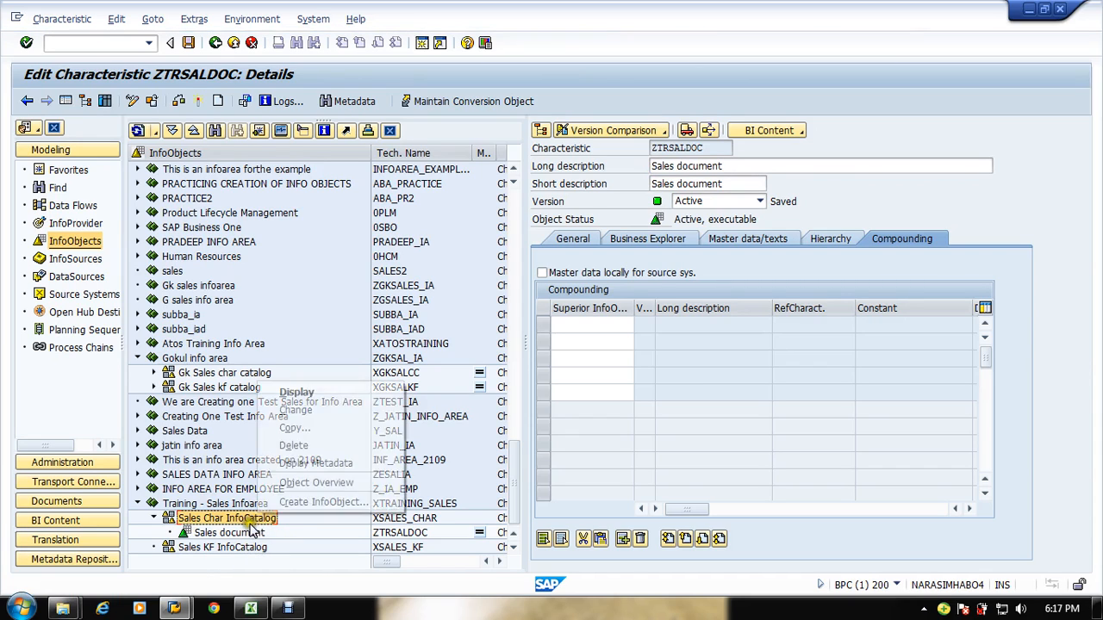
pyautogui.click(325, 505)
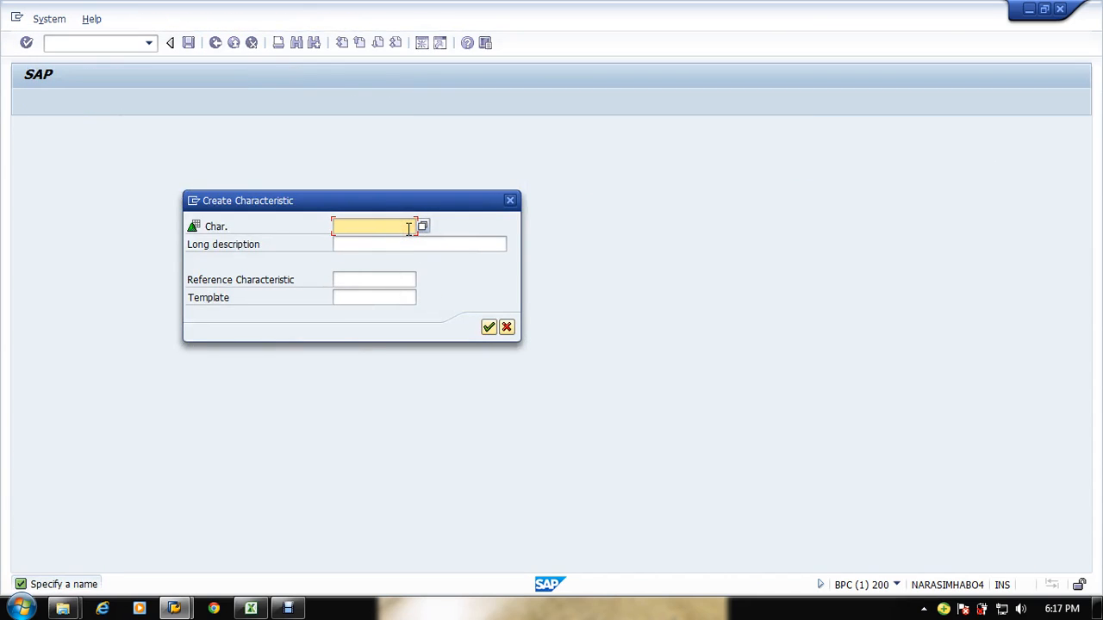
pyautogui.hotkey('alt', 'Tab')
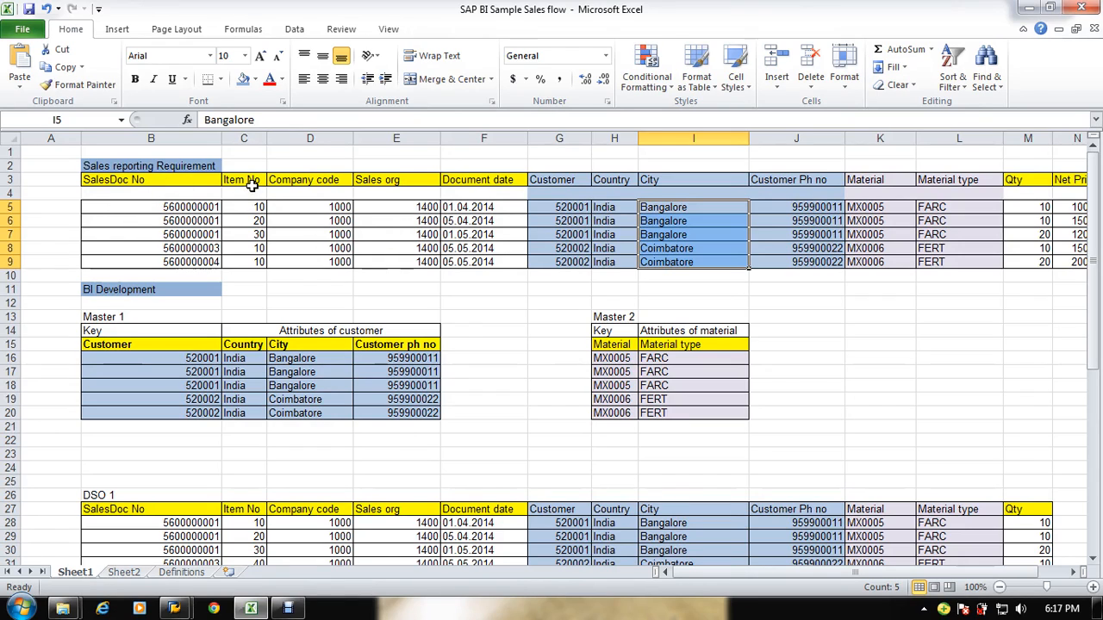
pyautogui.hotkey('alt', 'Tab')
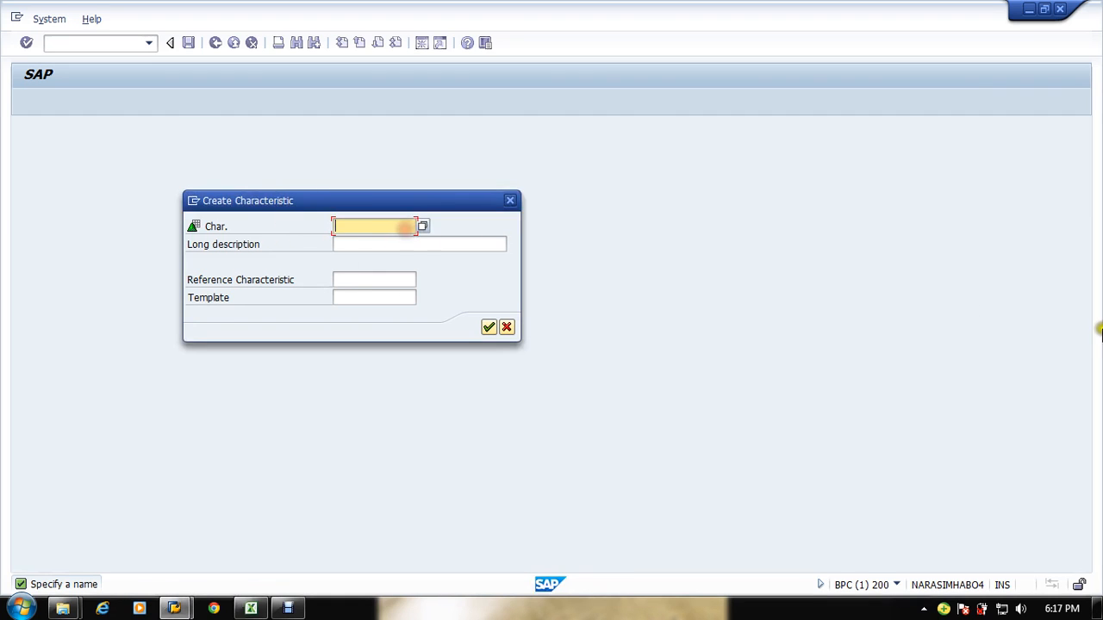
pyautogui.write('Z')
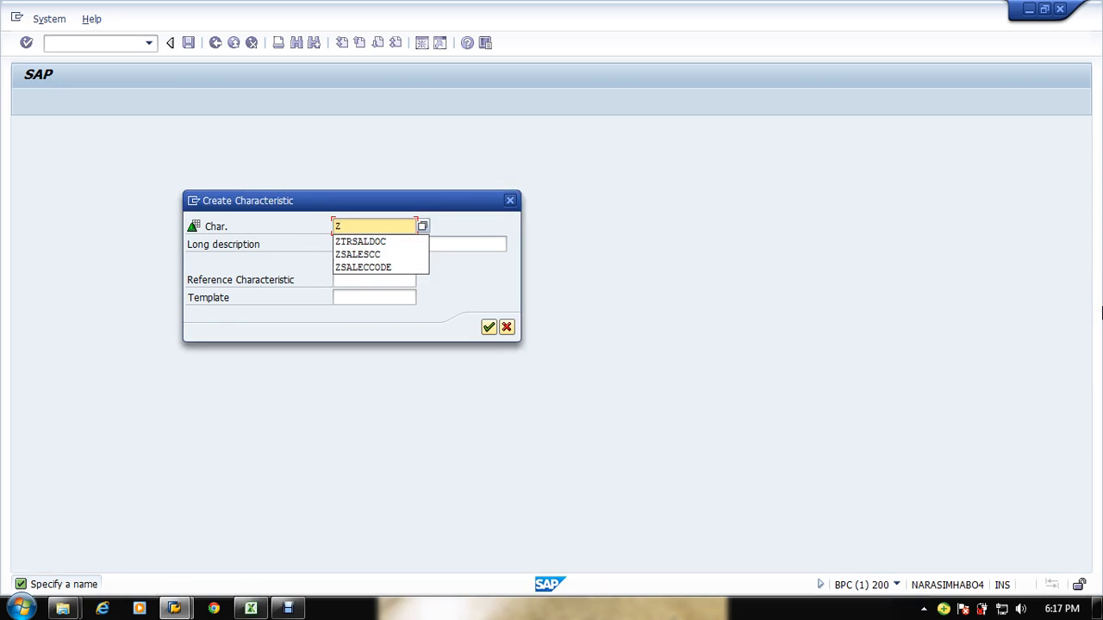
pyautogui.write('TR')
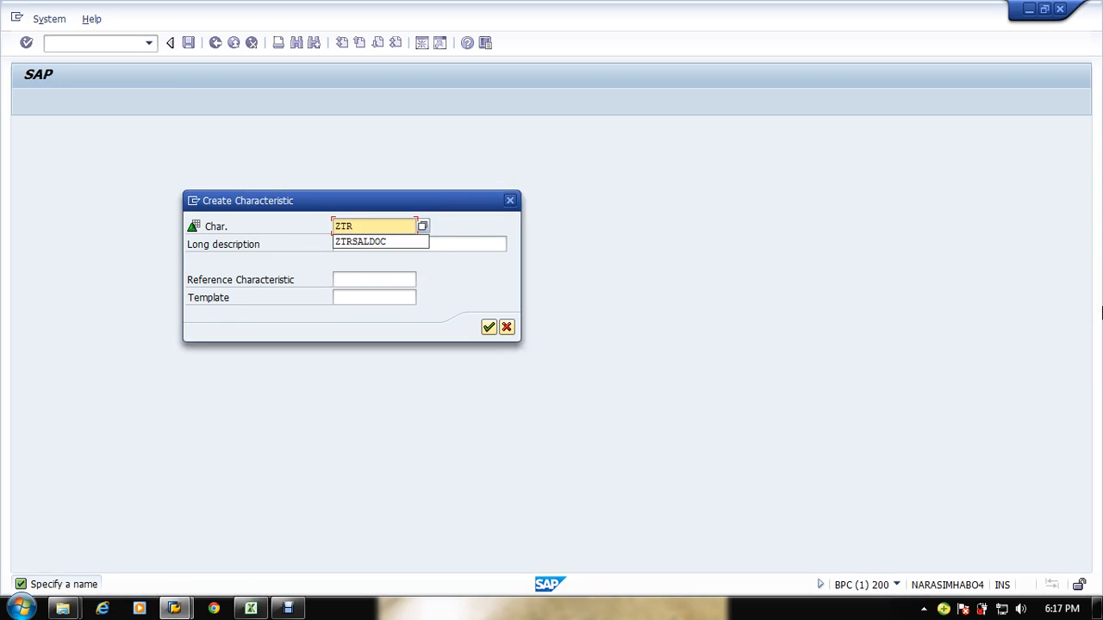
pyautogui.write('SAL')
pyautogui.press('BackSpace')
pyautogui.press('BackSpace')
pyautogui.press('BackSpace')
pyautogui.write('IT')
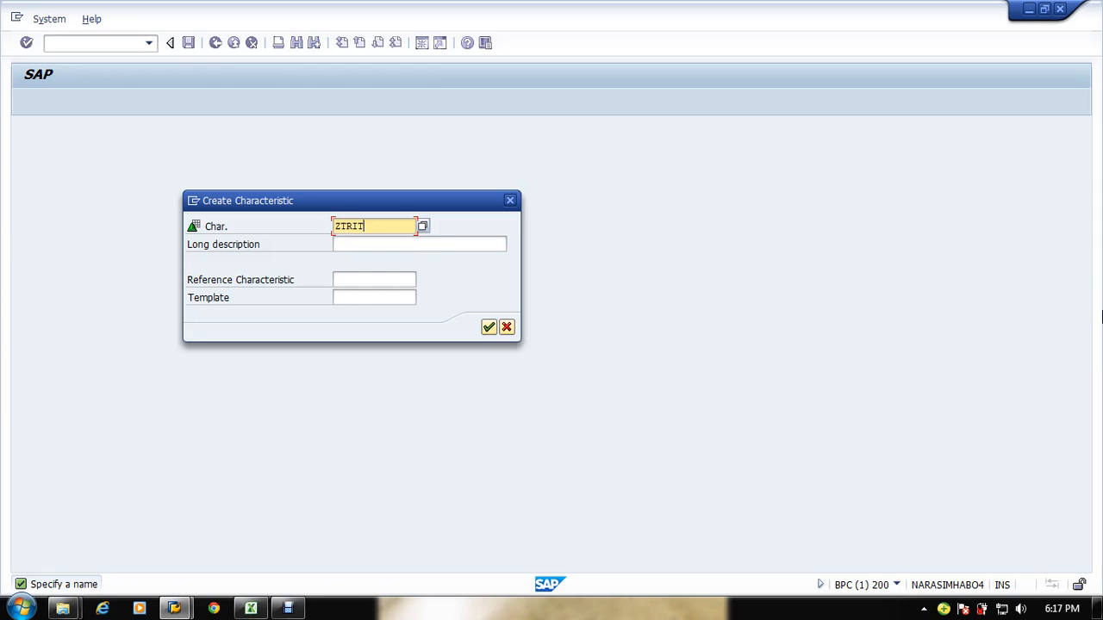
pyautogui.write('MNO')
pyautogui.click(398, 250)
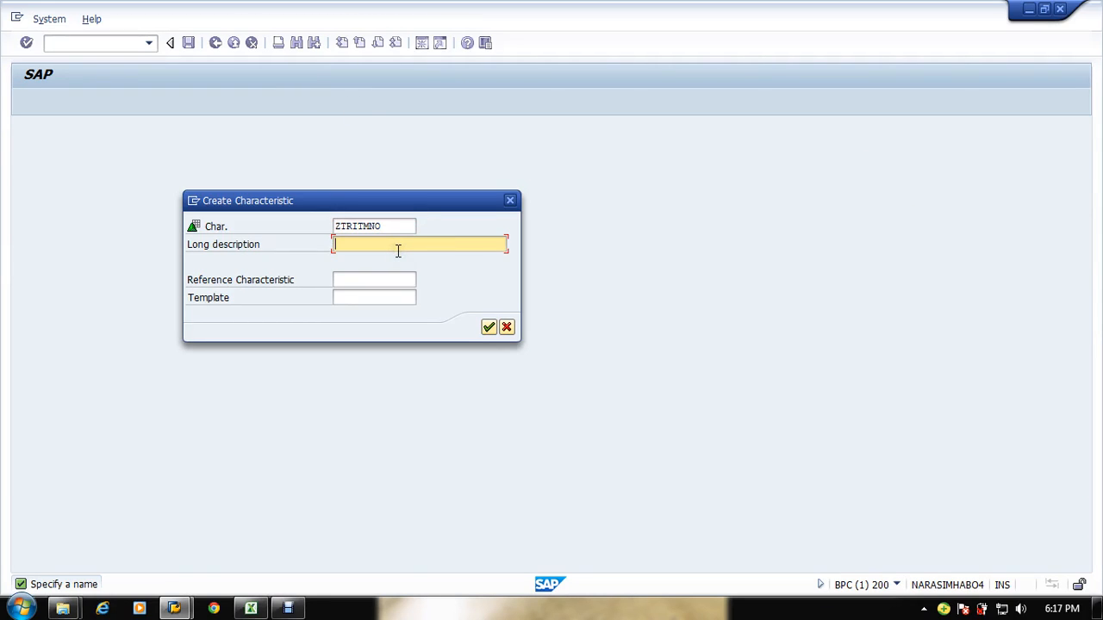
# Step: Enter the long description Sales Item Number for the new characteristic and confirm its creation
pyautogui.write('Sales Item Number')
pyautogui.click(487, 328)
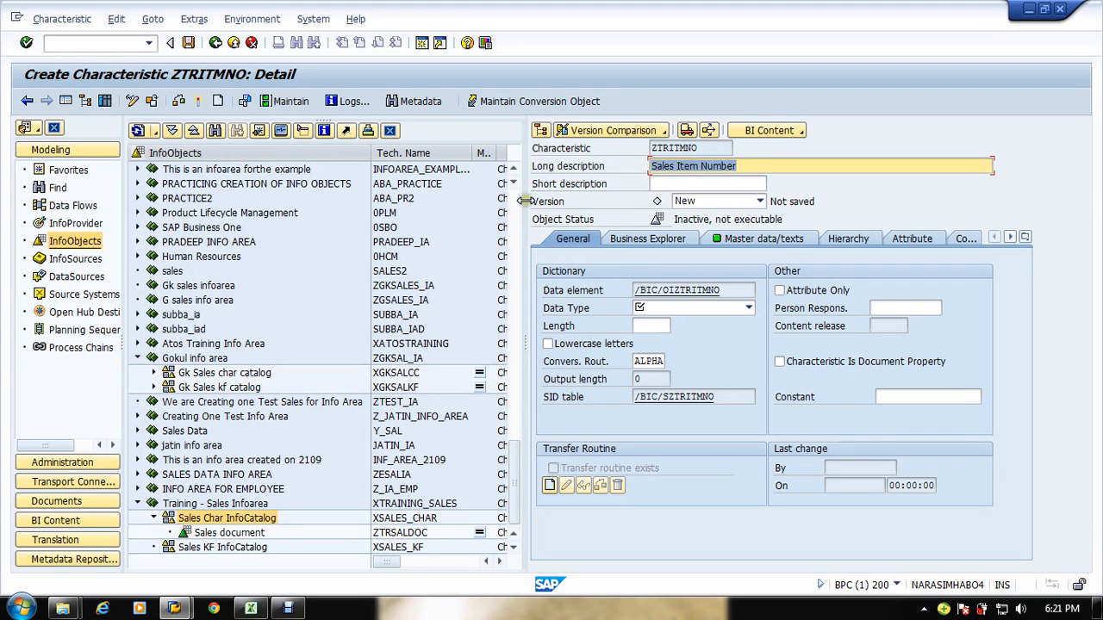
# Step: Set the data type to CHAR - Character String and the length to 2, based on the spreadsheet's item numbers
pyautogui.moveTo(524, 200); pyautogui.dragTo(577, 212)
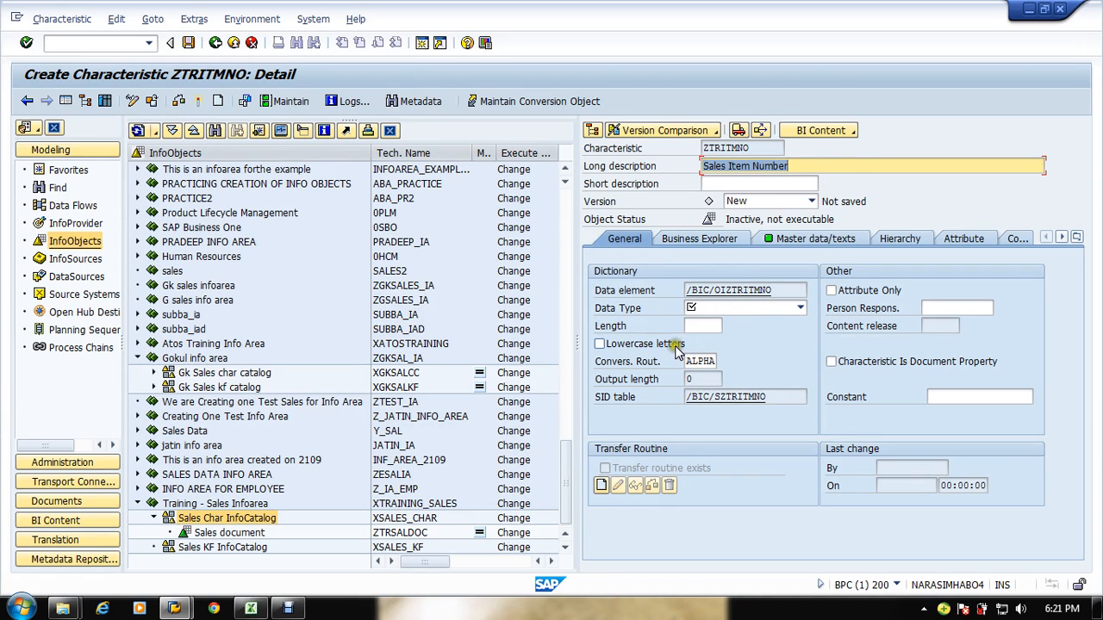
pyautogui.hotkey('alt', 'Tab')
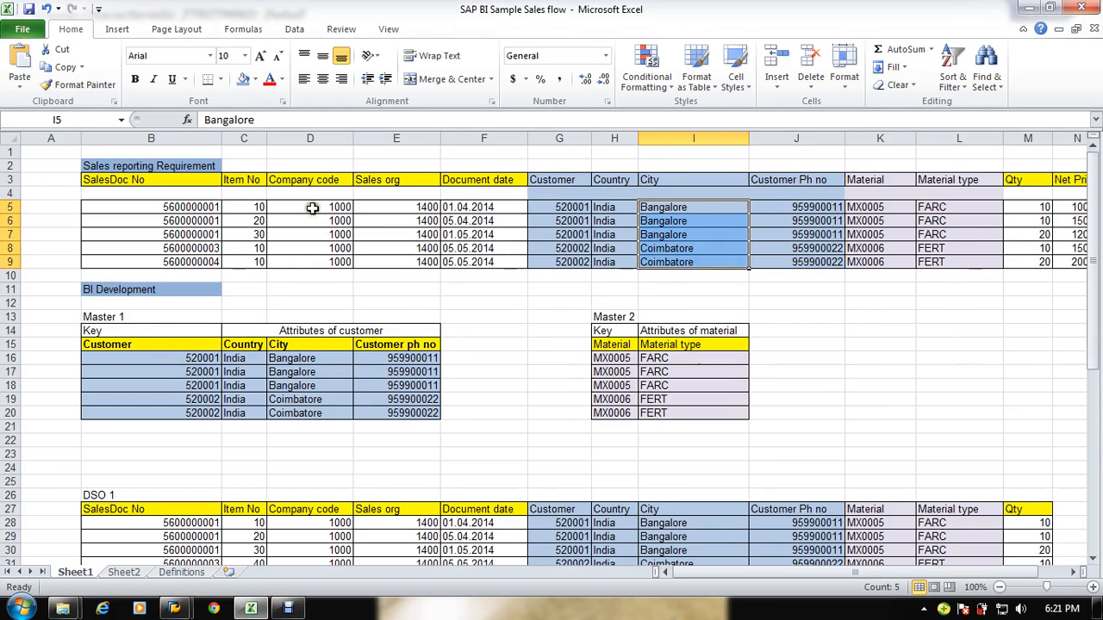
pyautogui.hotkey('alt', 'Tab')
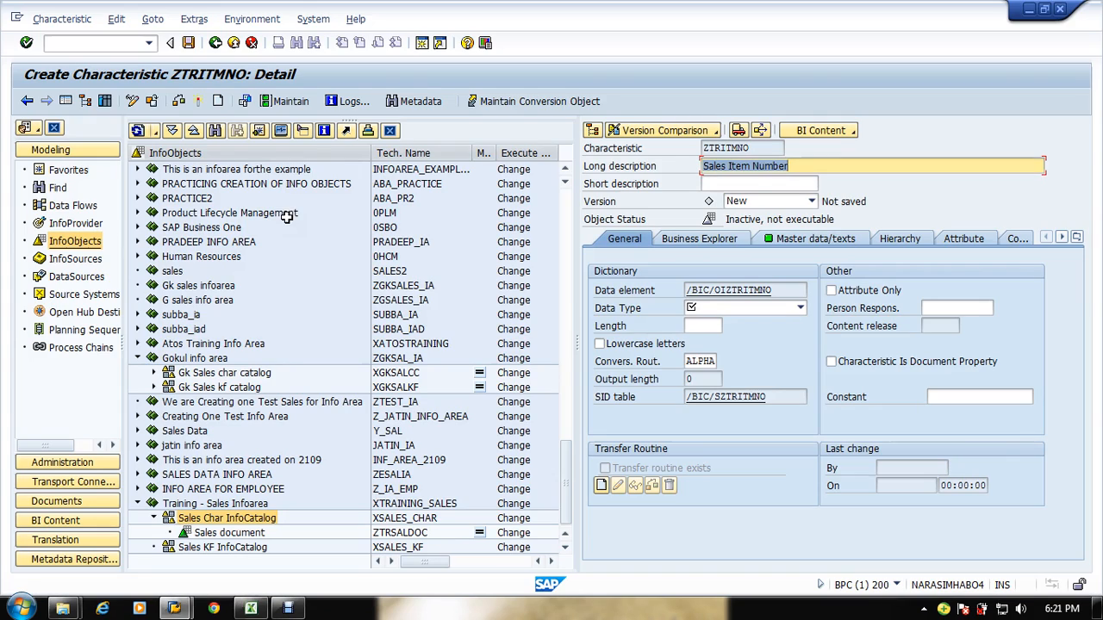
pyautogui.click(698, 361)
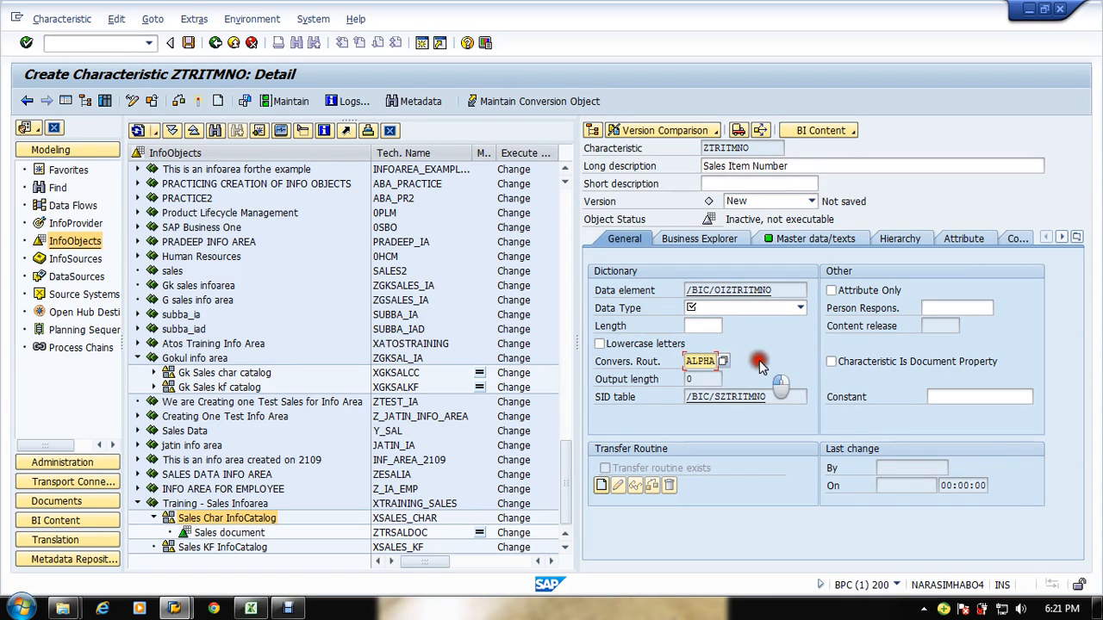
pyautogui.click(799, 309)
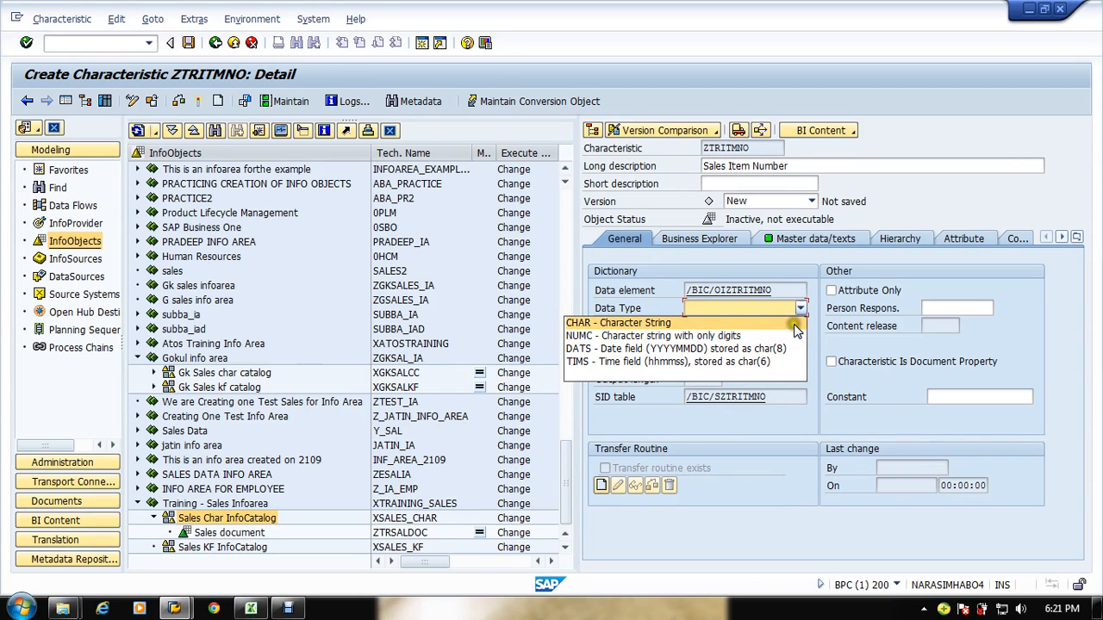
pyautogui.click(793, 323)
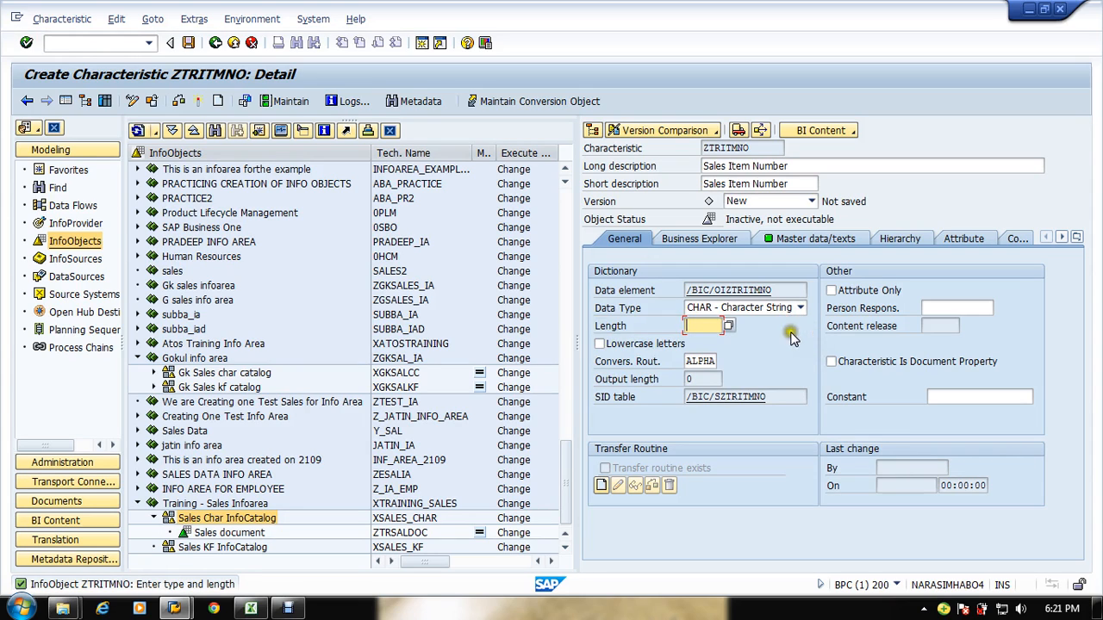
pyautogui.click(708, 328)
pyautogui.hotkey('alt', 'Tab')
pyautogui.hotkey('alt', 'Tab')
pyautogui.hotkey('alt', 'Tab')
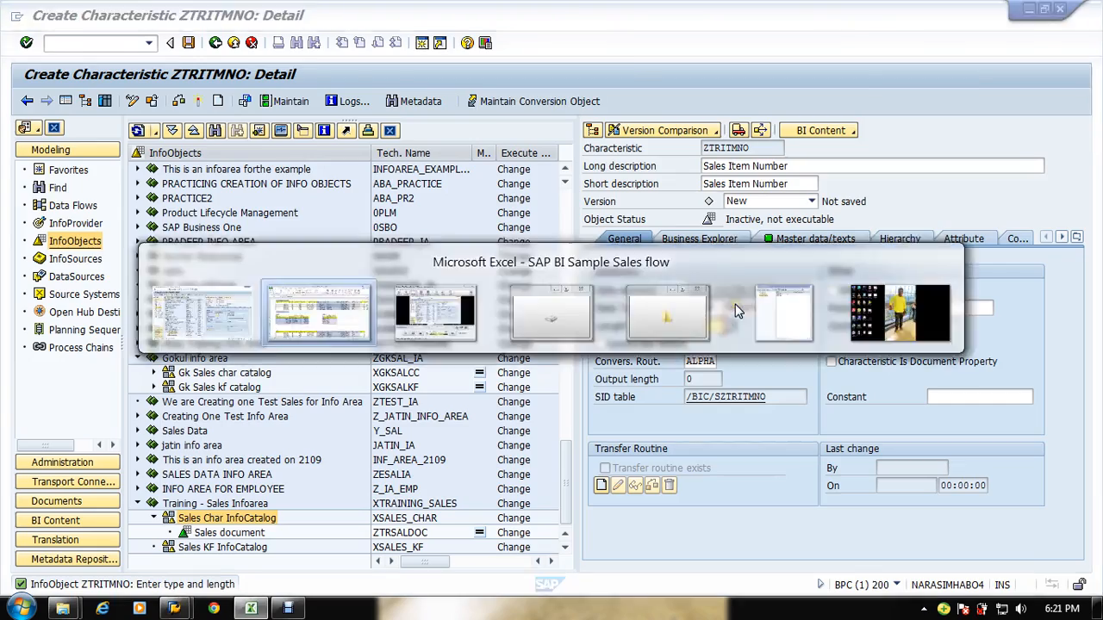
pyautogui.hotkey('alt', 'Tab')
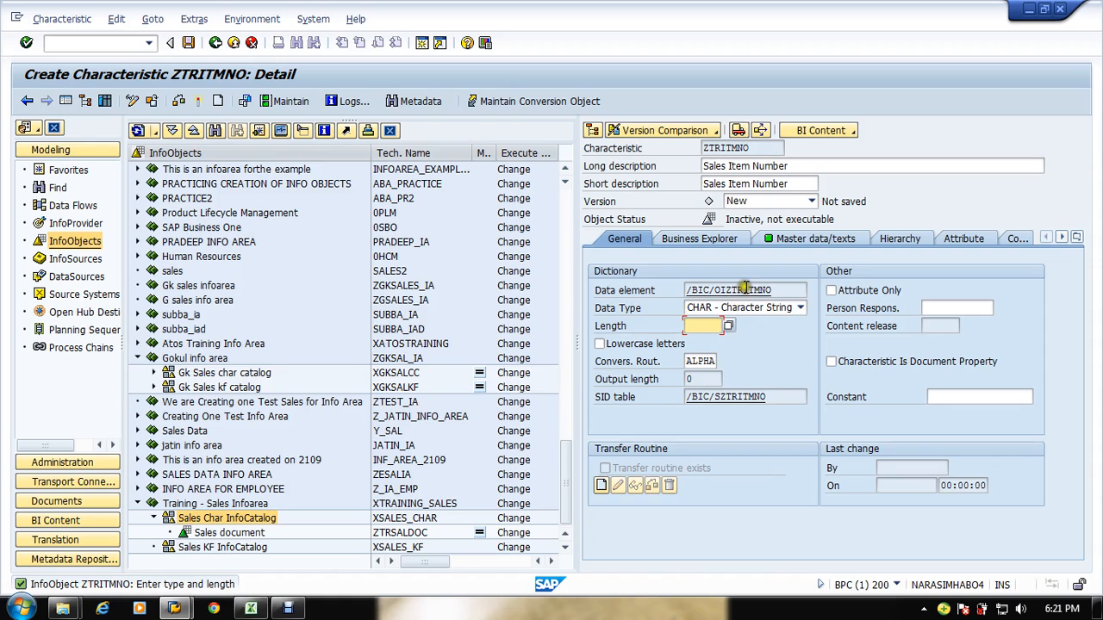
pyautogui.write('2')
# Step: Turn off master data for the Sales Item Number characteristic and open its hierarchy settings
pyautogui.click(717, 240)
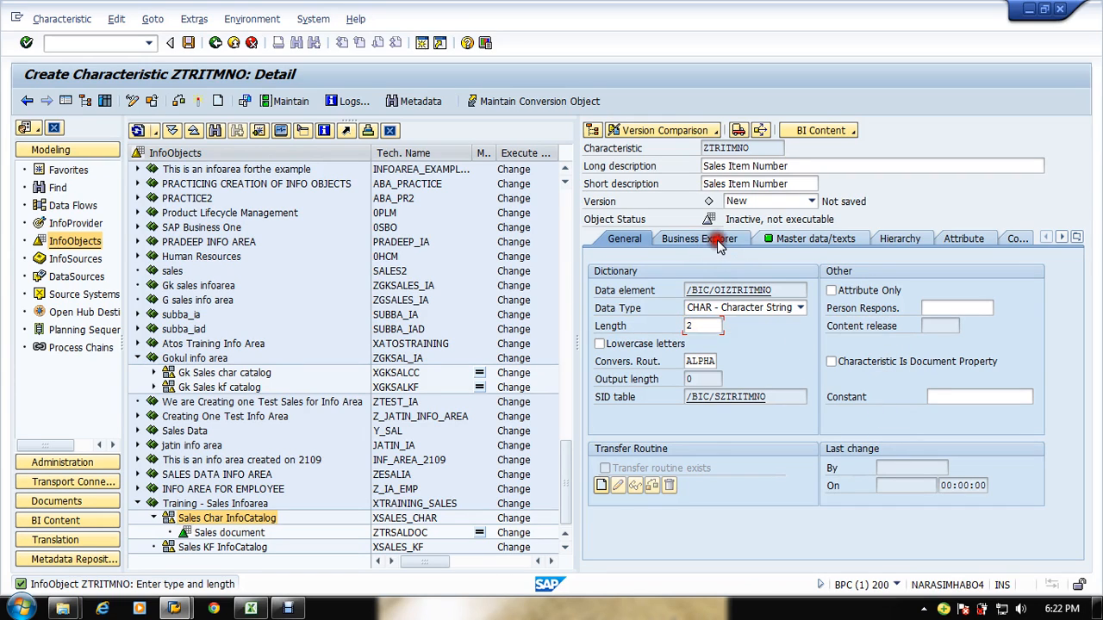
pyautogui.click(779, 241)
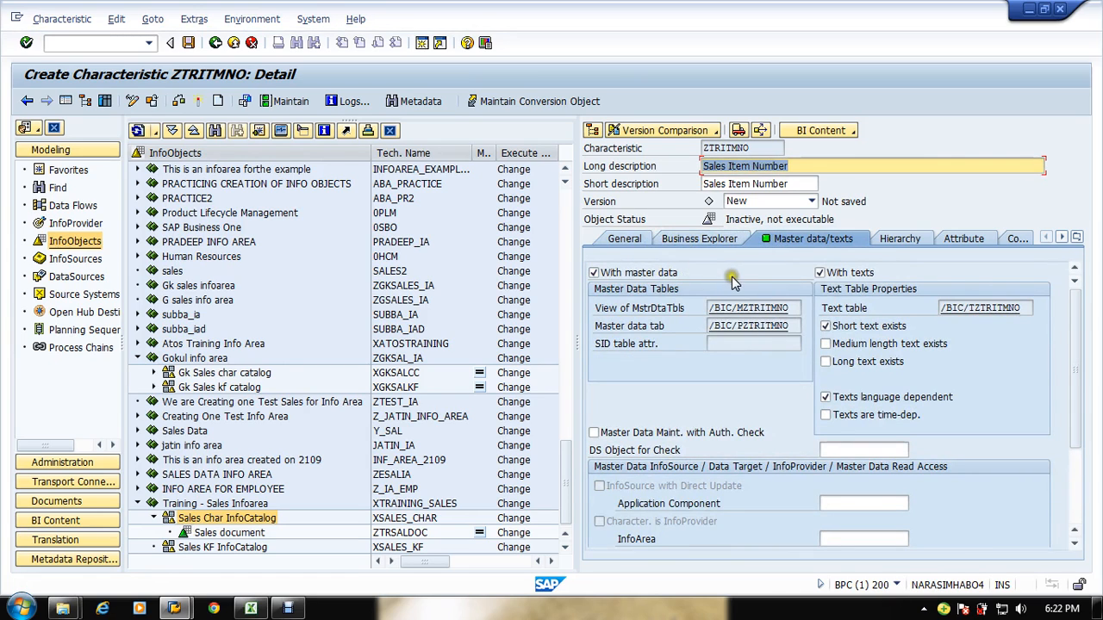
pyautogui.click(662, 276)
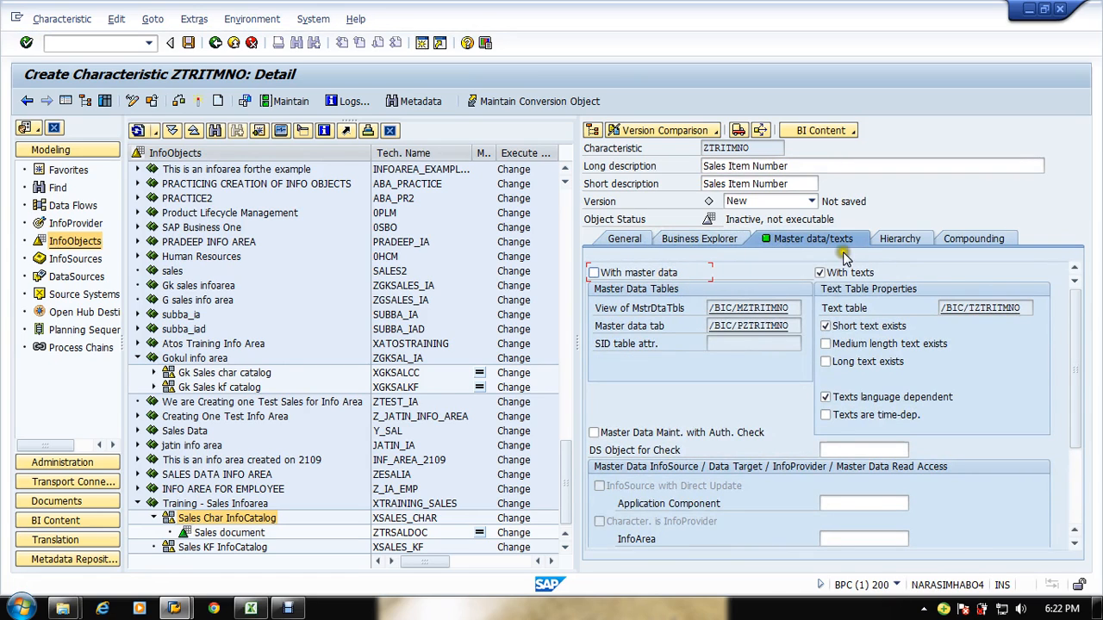
pyautogui.hotkey('alt', 'Tab')
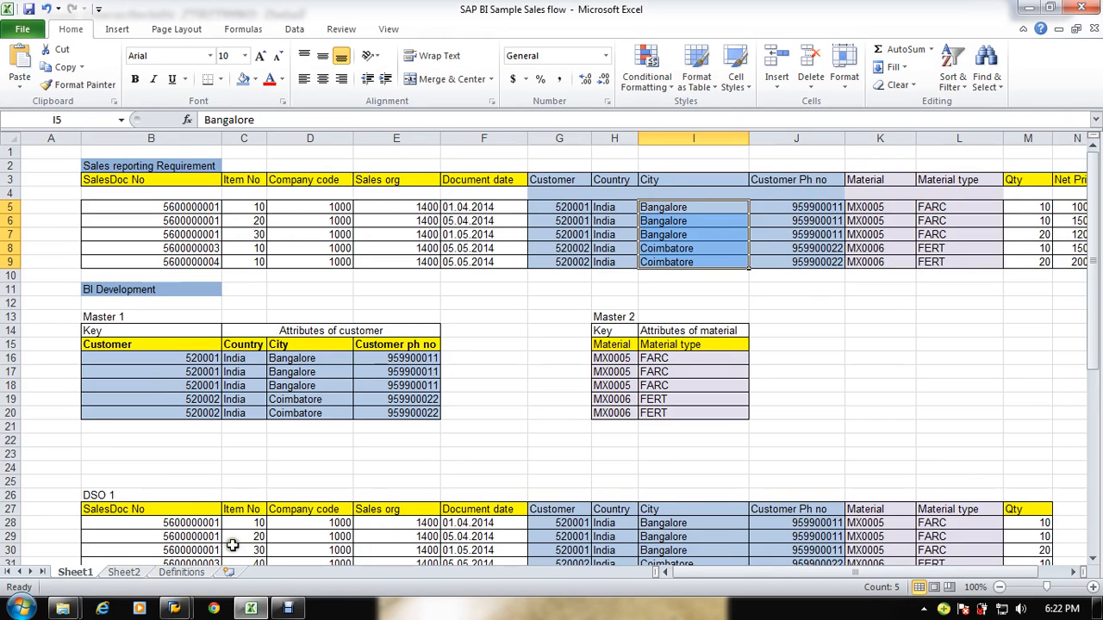
pyautogui.hotkey('alt', 'Tab')
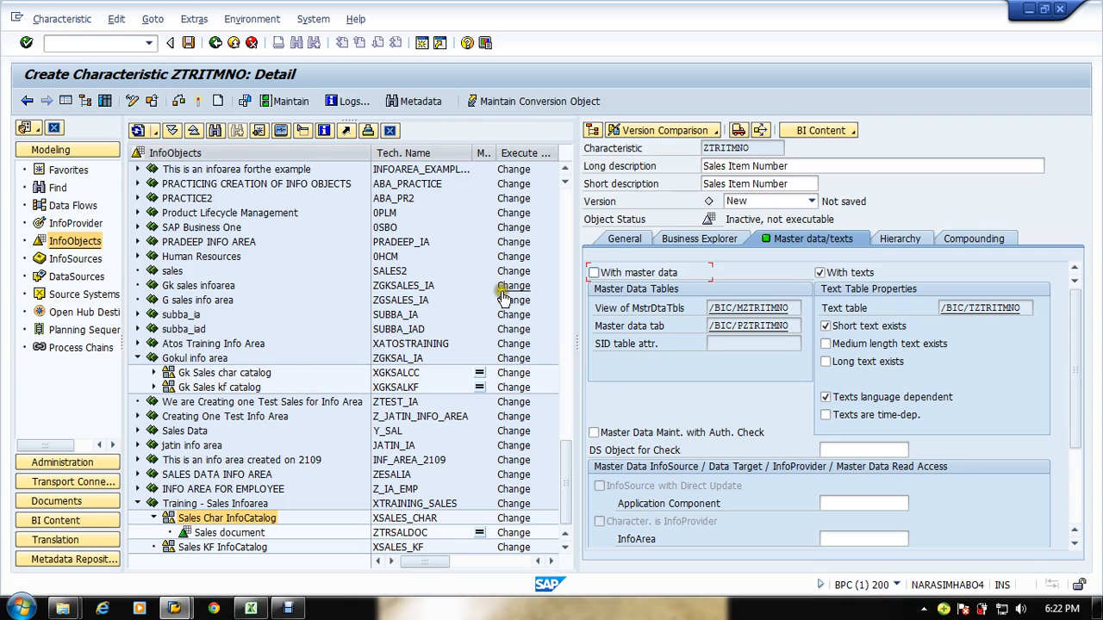
pyautogui.click(898, 242)
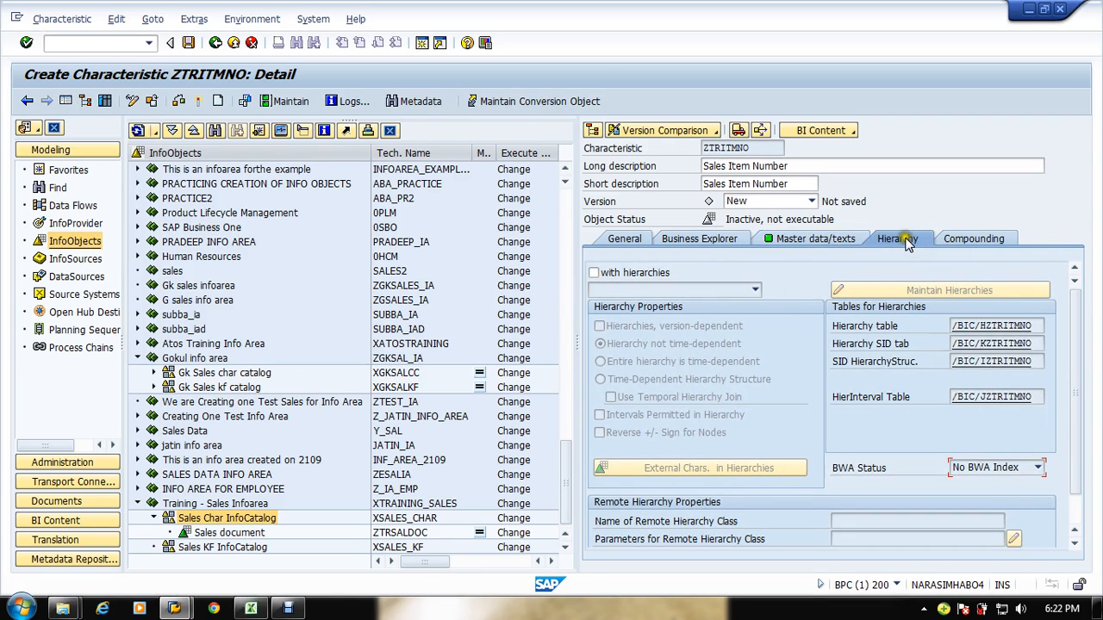
# Step: Turn off texts for the Sales Item Number characteristic and recheck its hierarchy settings
pyautogui.click(842, 243)
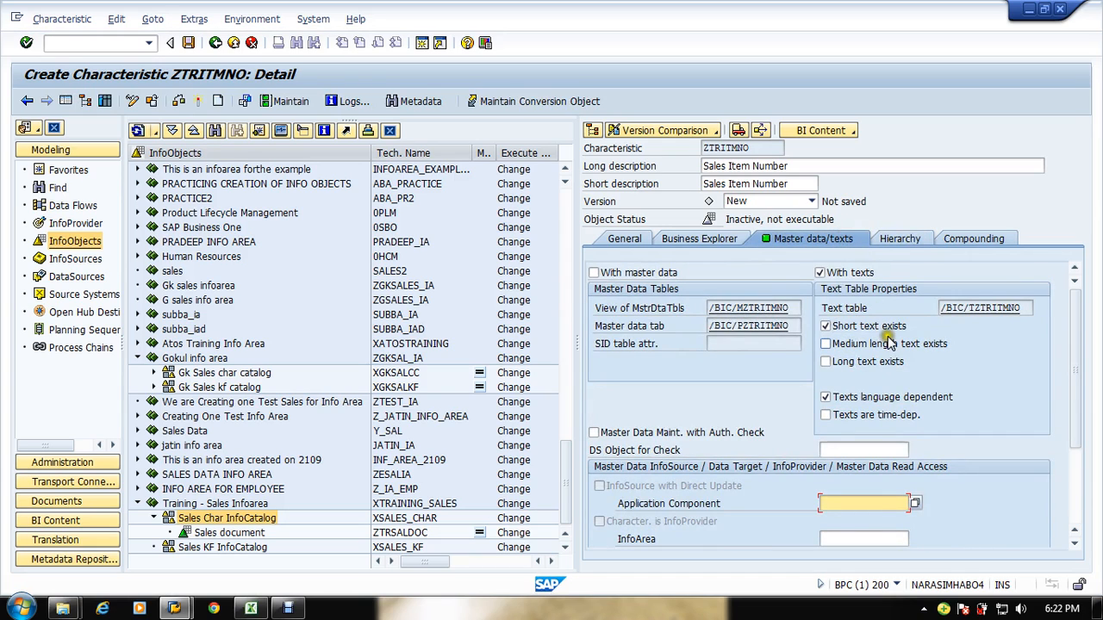
pyautogui.click(853, 272)
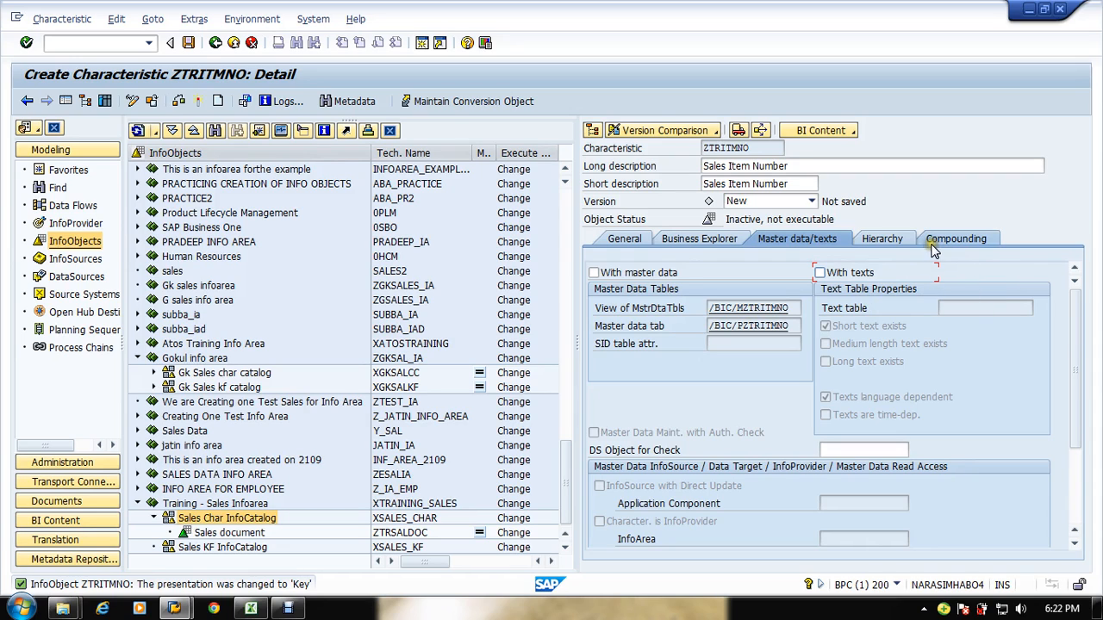
pyautogui.click(904, 243)
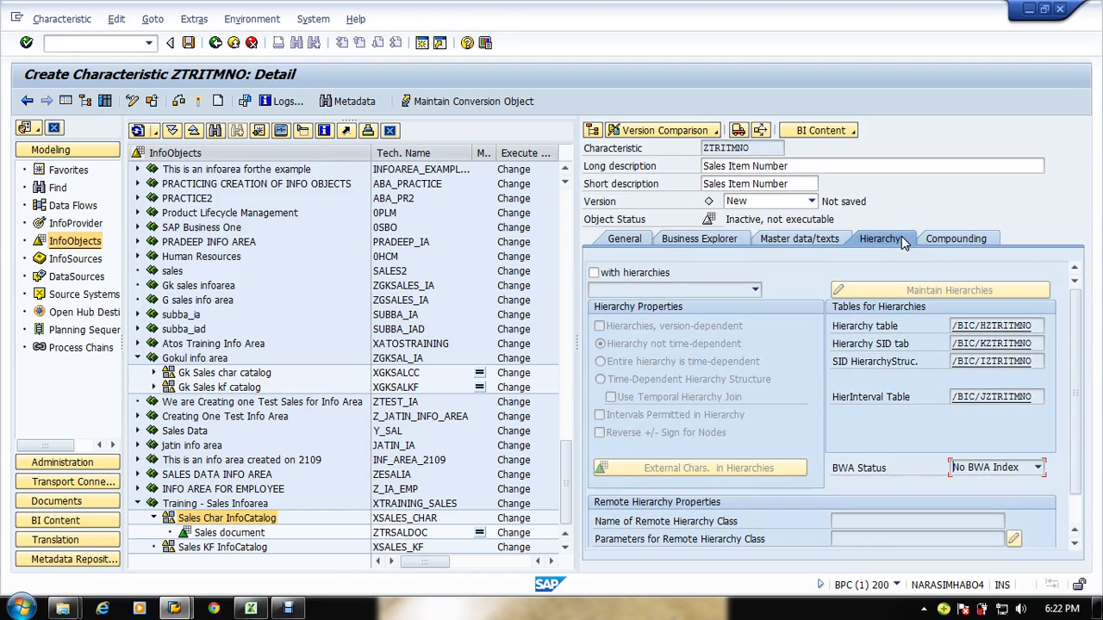
pyautogui.click(818, 242)
# Step: Switch to the SAP BI Sample Sales flow spreadsheet in Excel to review the sales data, then return
pyautogui.hotkey('alt', 'Tab')
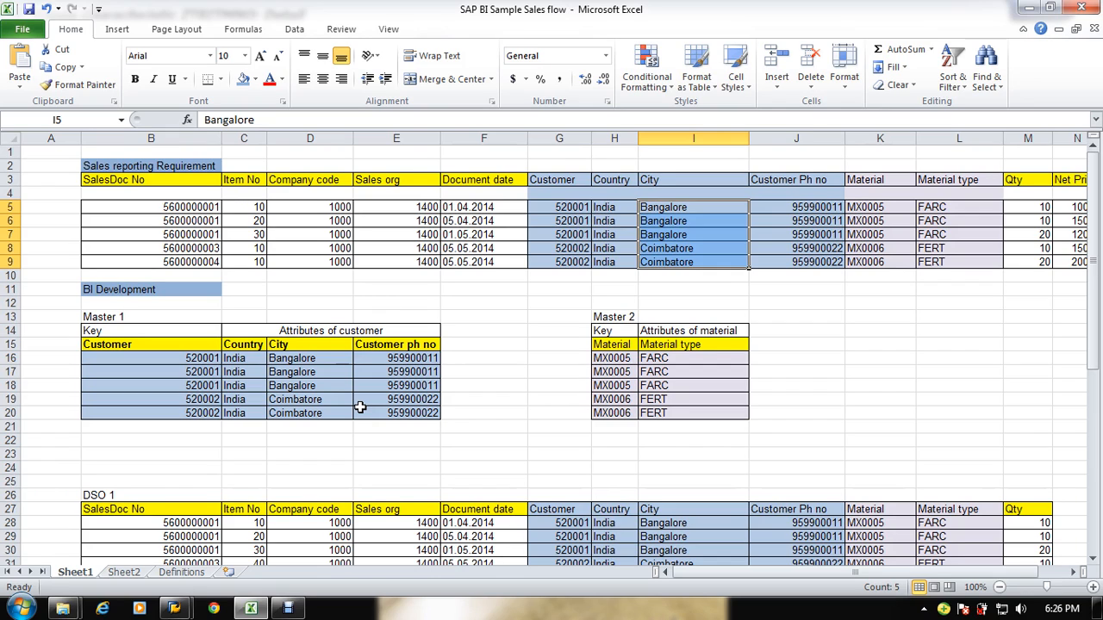
pyautogui.press('super+Tab')
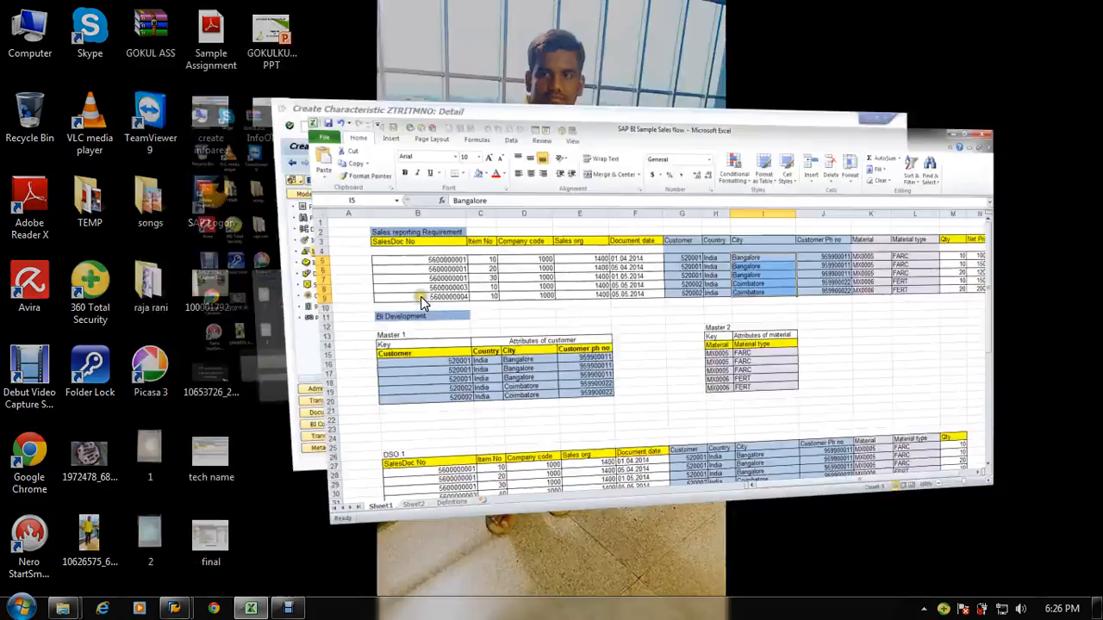
pyautogui.hotkey('alt', 'Tab')
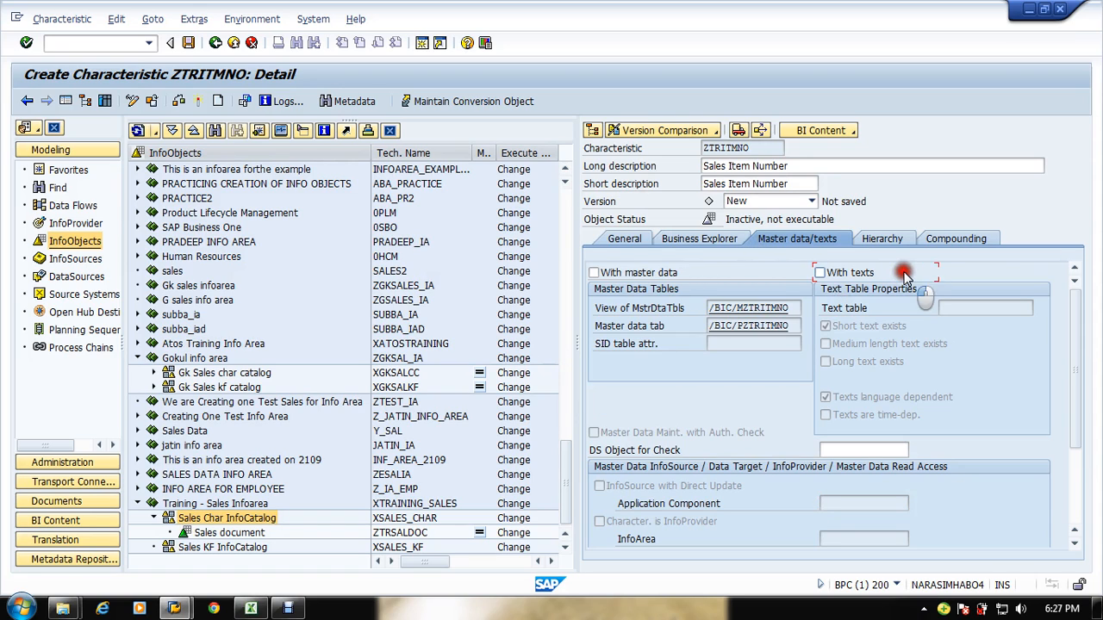
pyautogui.click(901, 276)
pyautogui.click(904, 278)
pyautogui.click(860, 272)
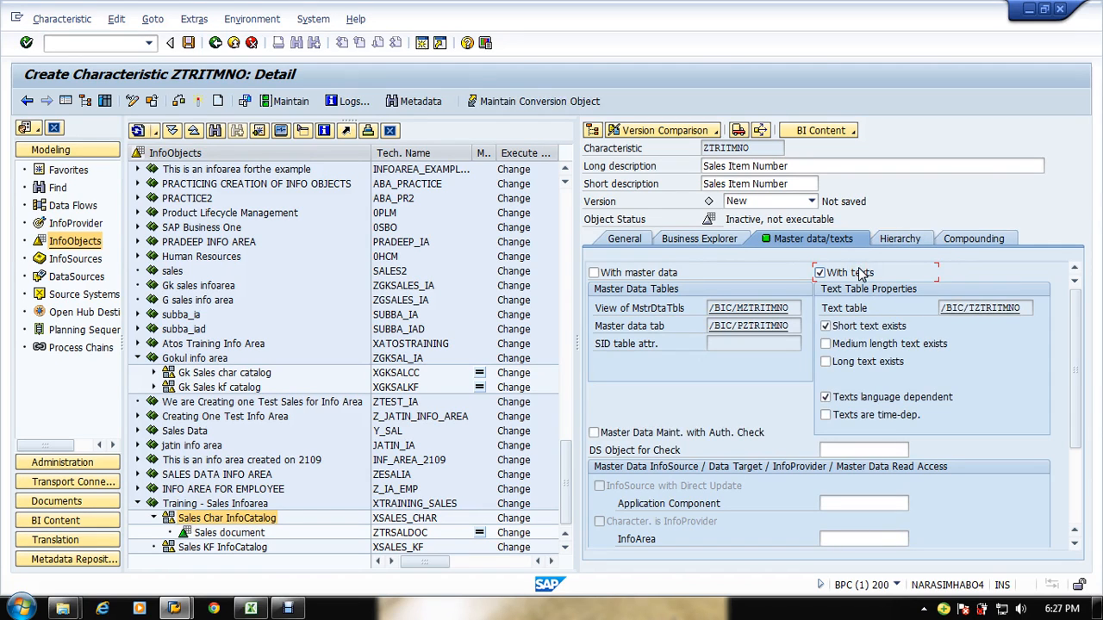
pyautogui.doubleClick(969, 310)
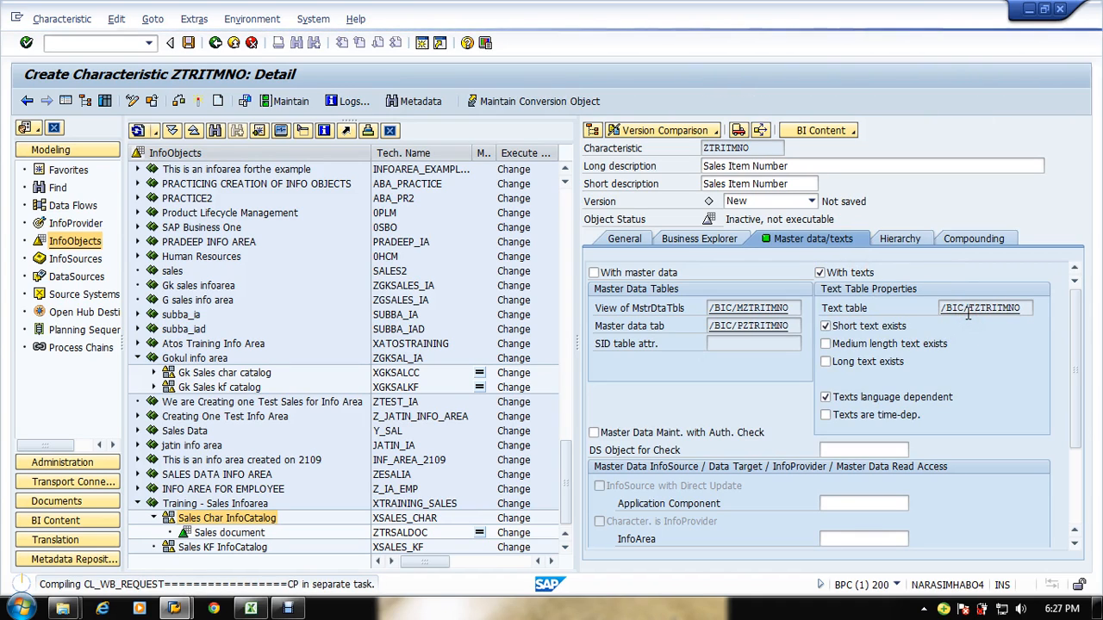
pyautogui.click(735, 170)
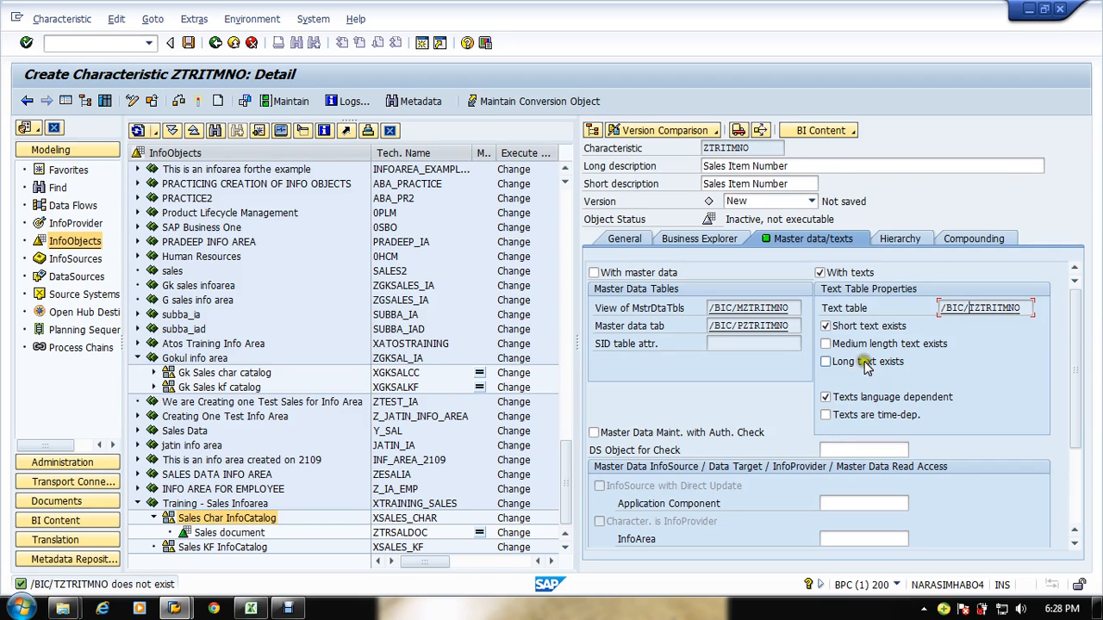
# Step: Turn off texts for the Sales Item Number characteristic and activate it
pyautogui.click(837, 272)
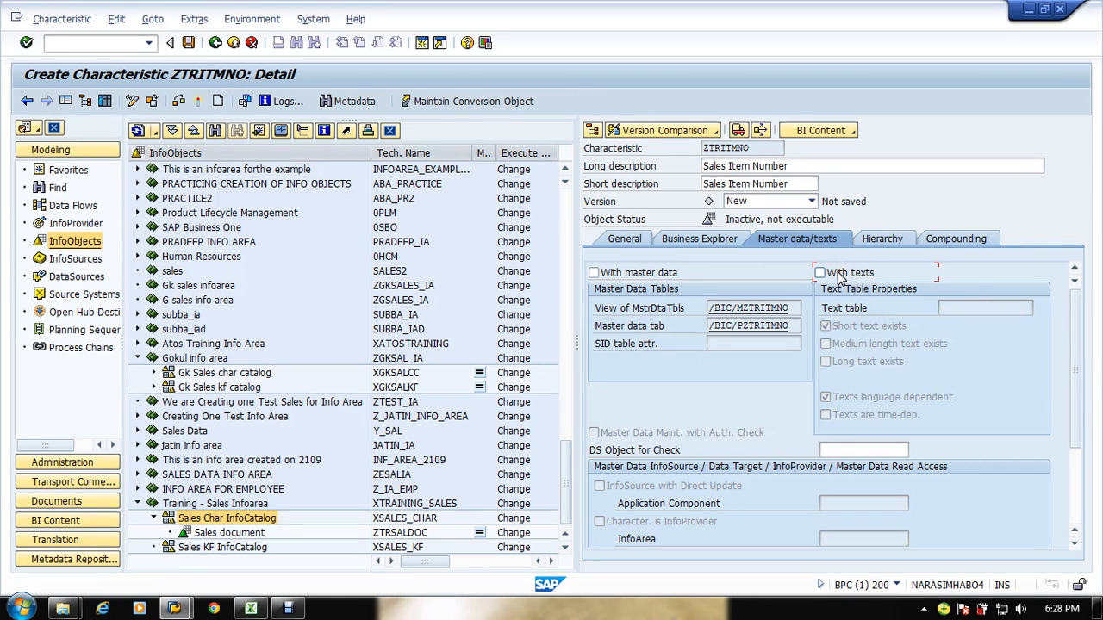
pyautogui.click(881, 240)
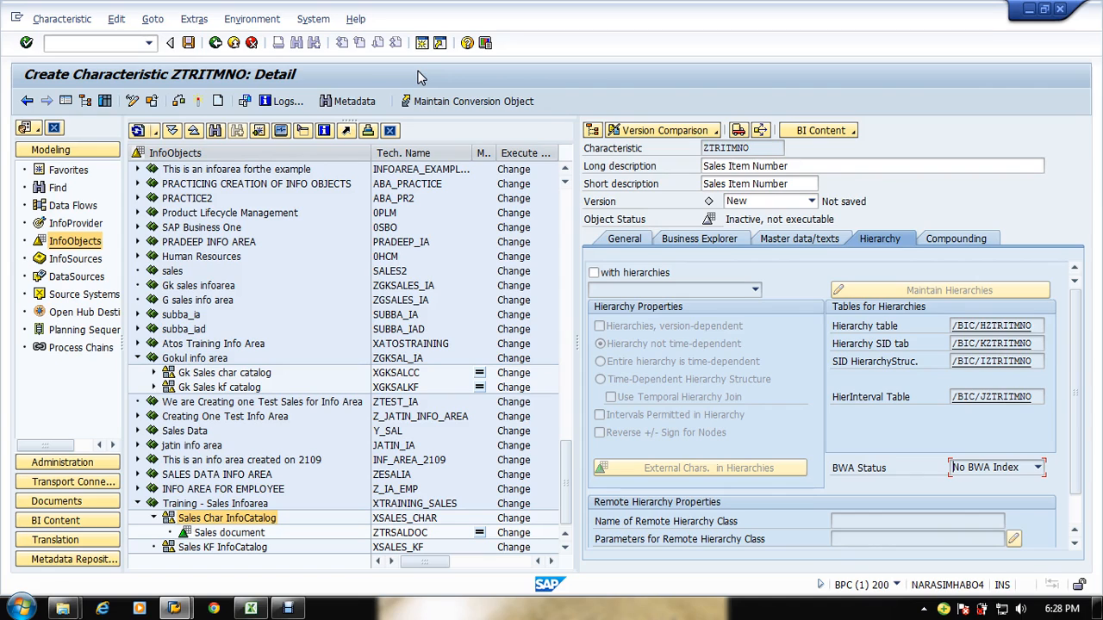
pyautogui.click(203, 109)
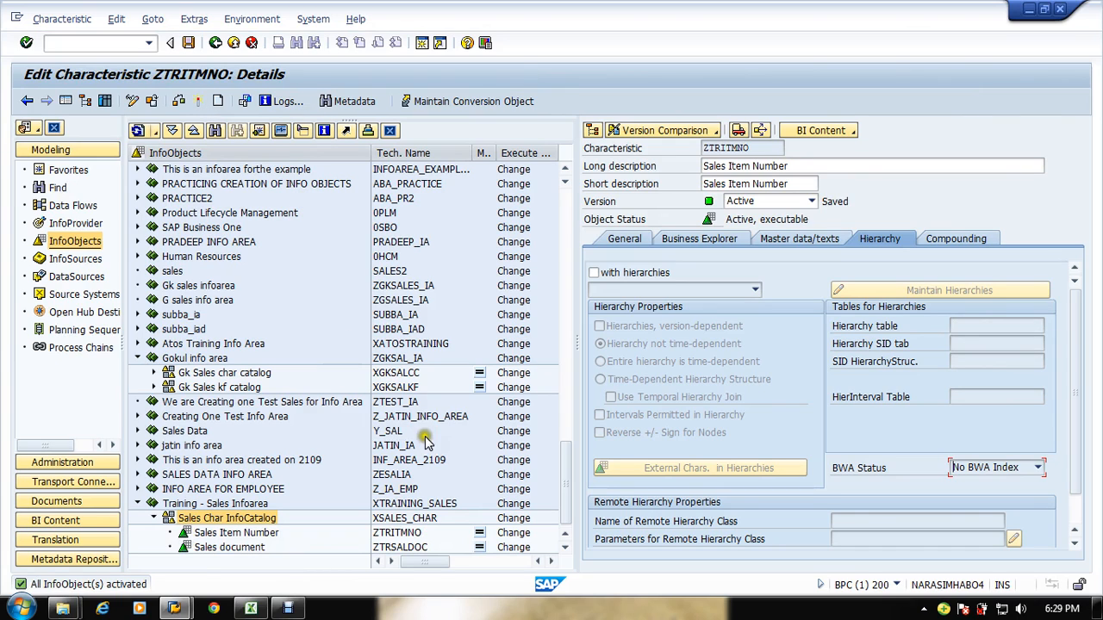
# Step: Review the activated Sales Item Number characteristic's General and Master data/texts settings
pyautogui.click(564, 548)
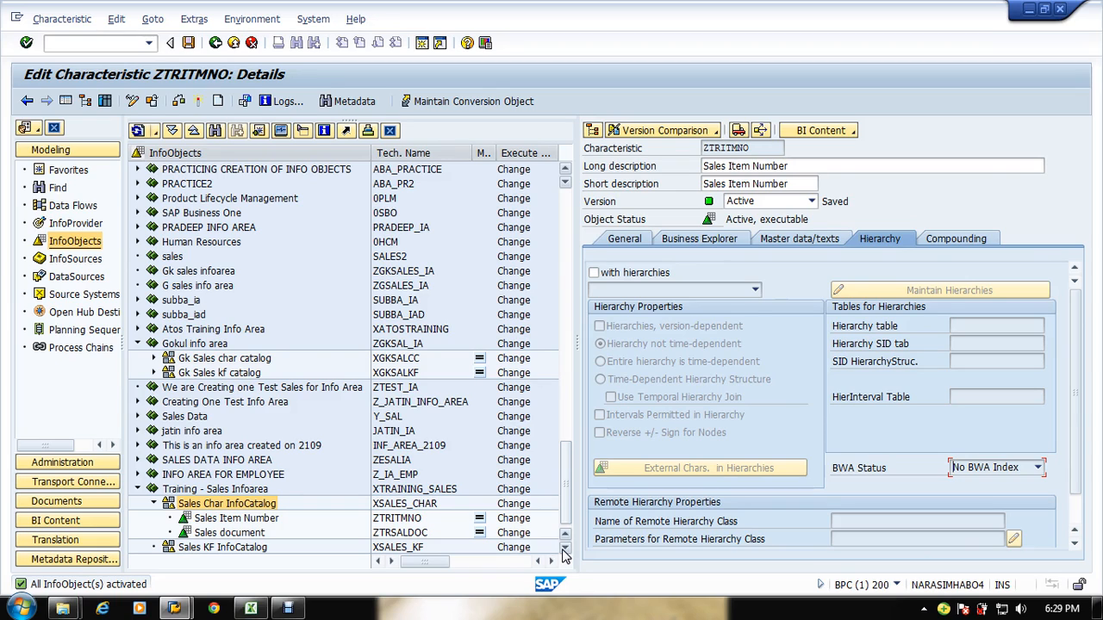
pyautogui.click(631, 240)
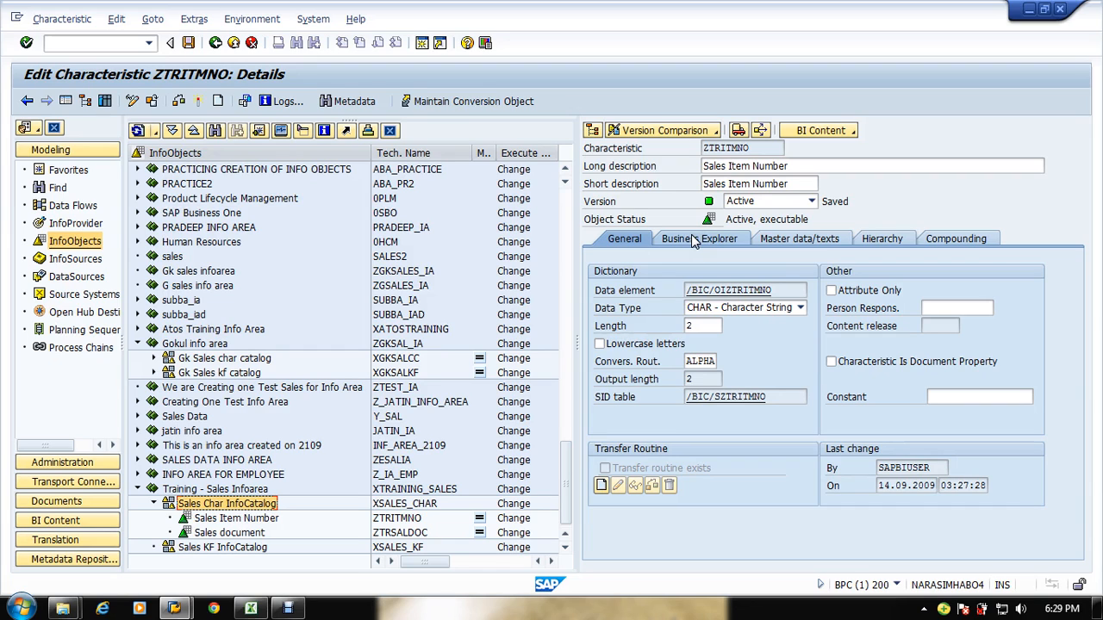
pyautogui.click(806, 240)
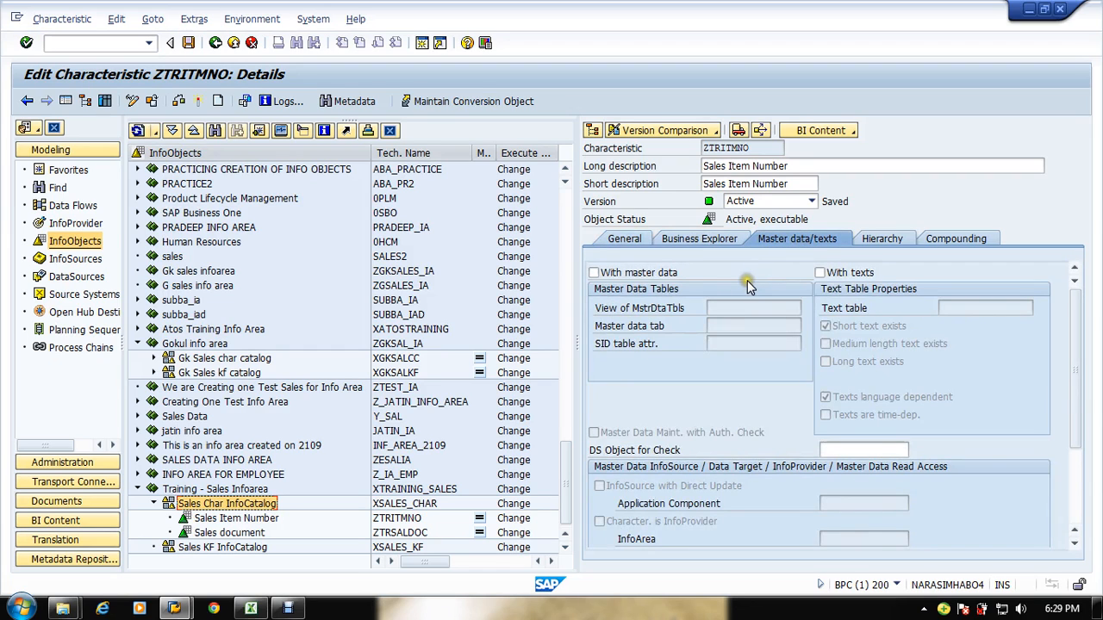
pyautogui.click(720, 310)
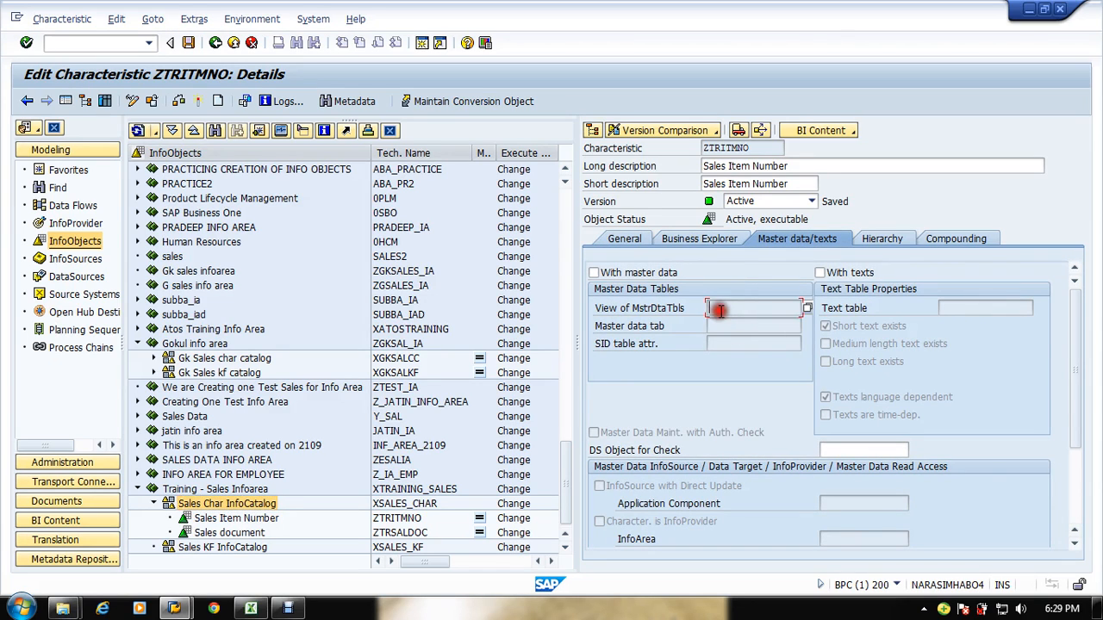
pyautogui.click(719, 326)
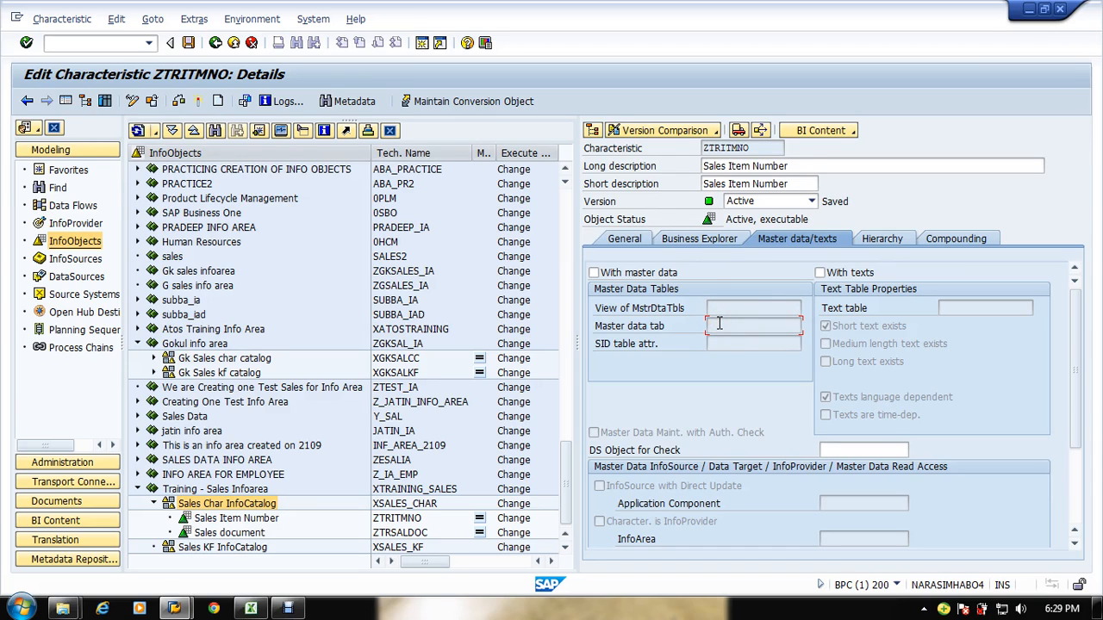
pyautogui.click(715, 344)
pyautogui.click(721, 327)
pyautogui.click(719, 308)
pyautogui.click(642, 239)
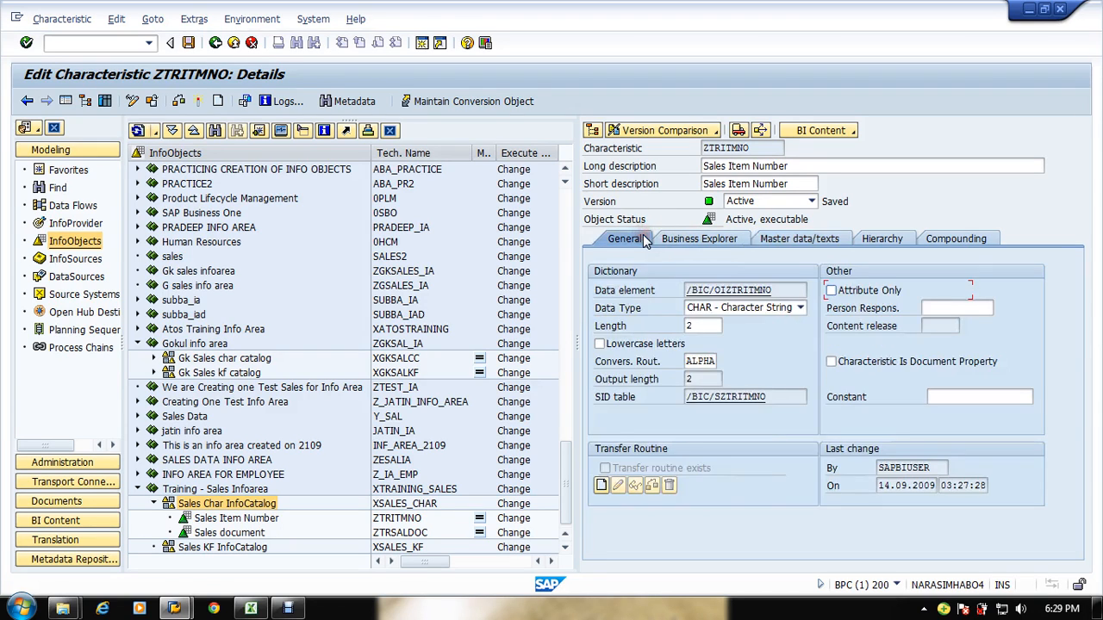
pyautogui.click(719, 326)
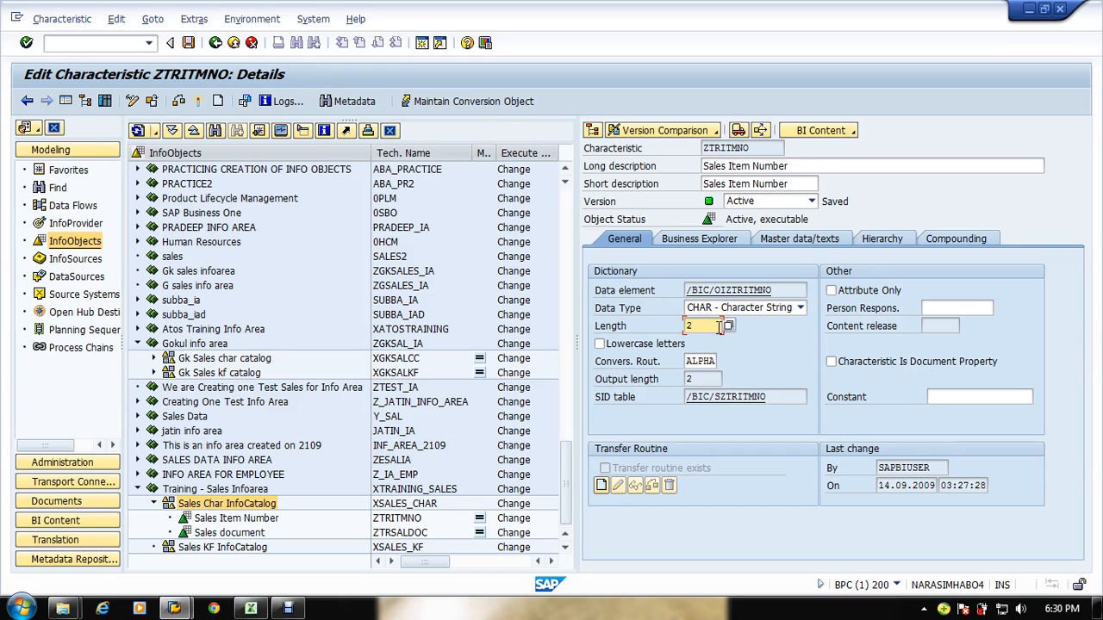
# Step: Create another characteristic in the Sales Char InfoCatalog with the technical name ZTRCMNCD
pyautogui.rightClick(276, 508)
pyautogui.click(303, 497)
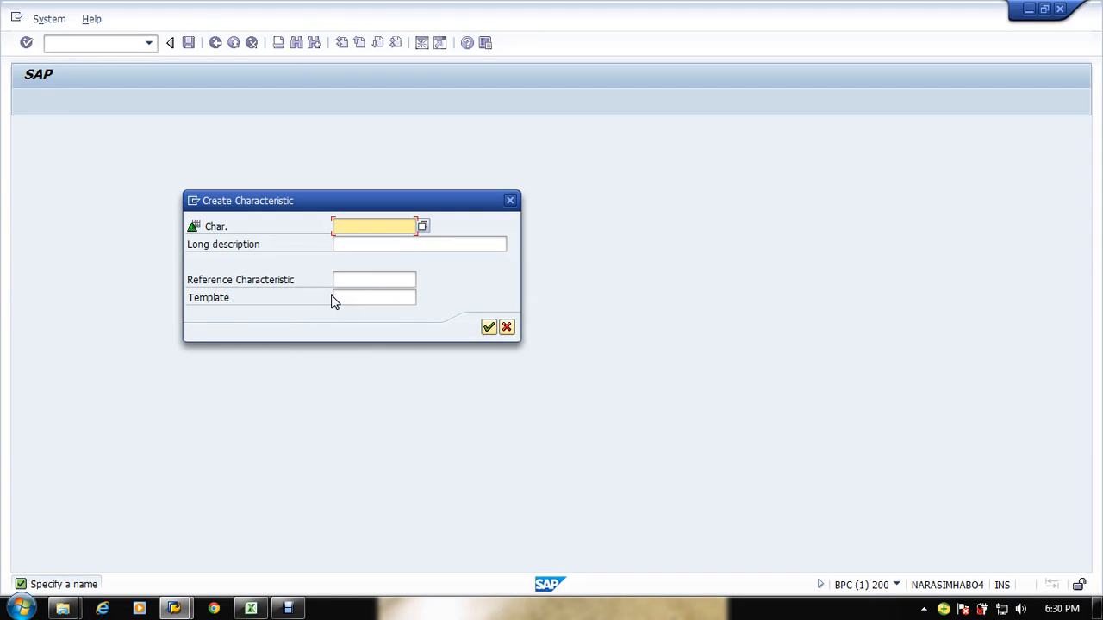
pyautogui.press('Tab')
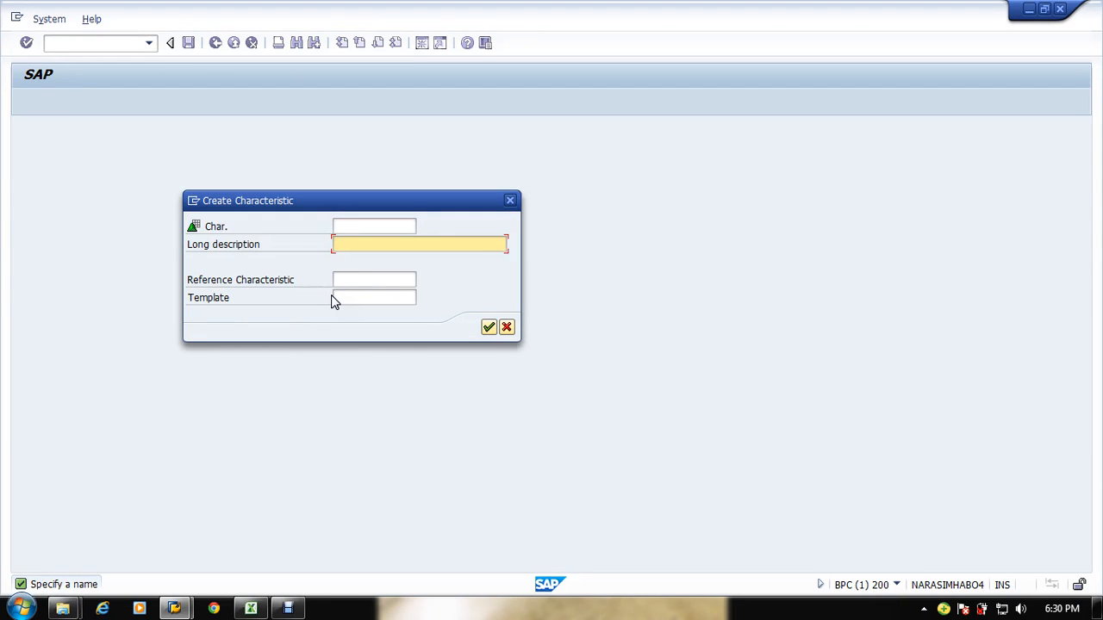
pyautogui.hotkey('alt', 'Tab')
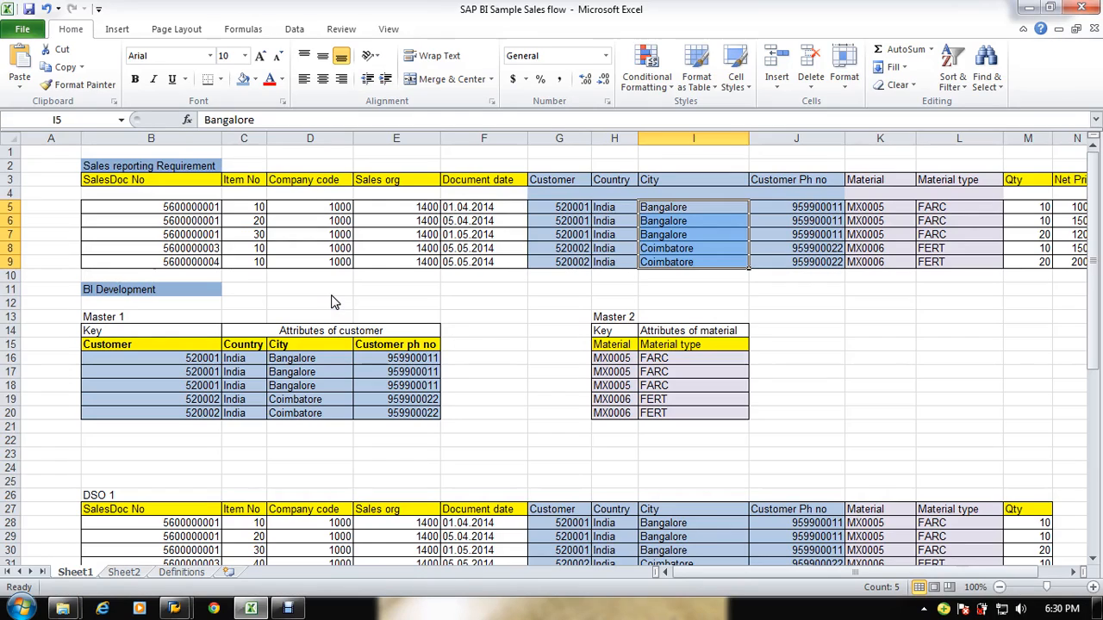
pyautogui.hotkey('alt', 'Tab')
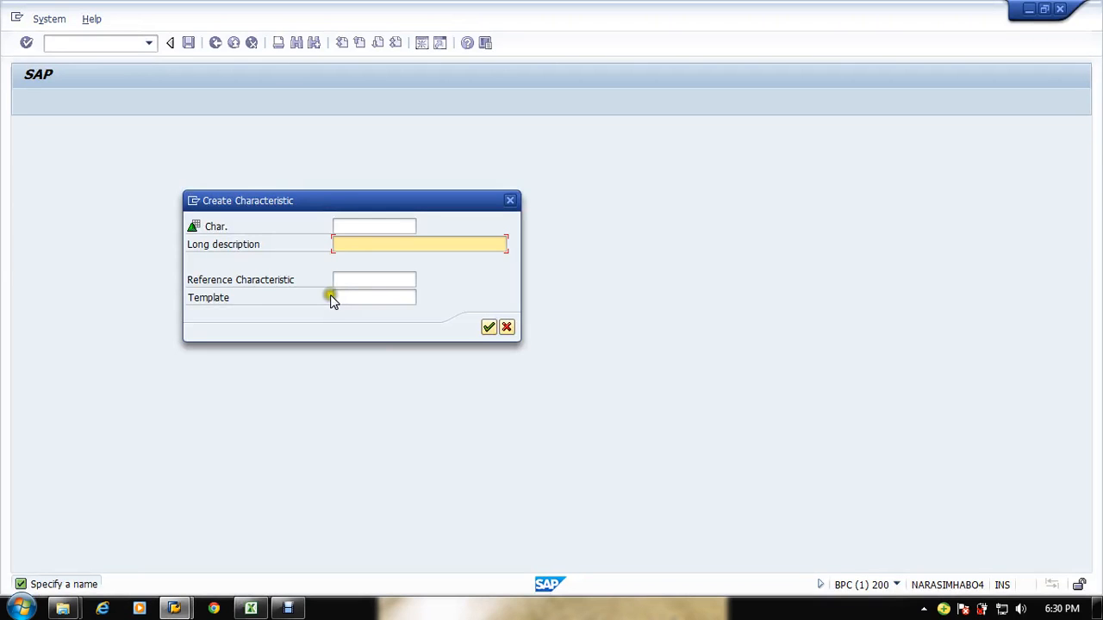
pyautogui.click(345, 227)
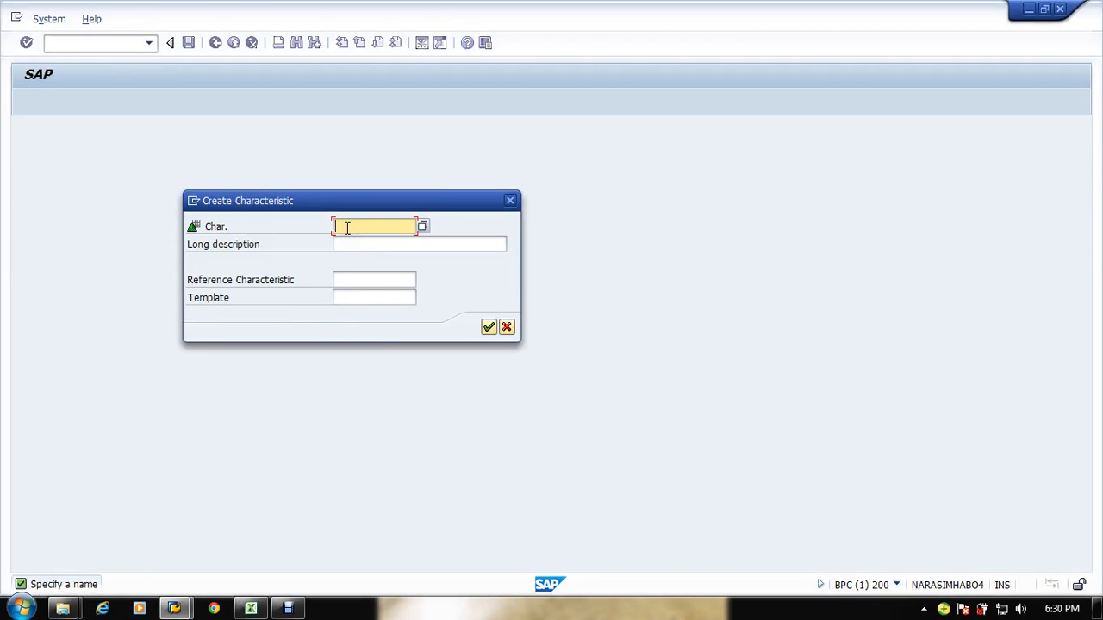
pyautogui.write('Z')
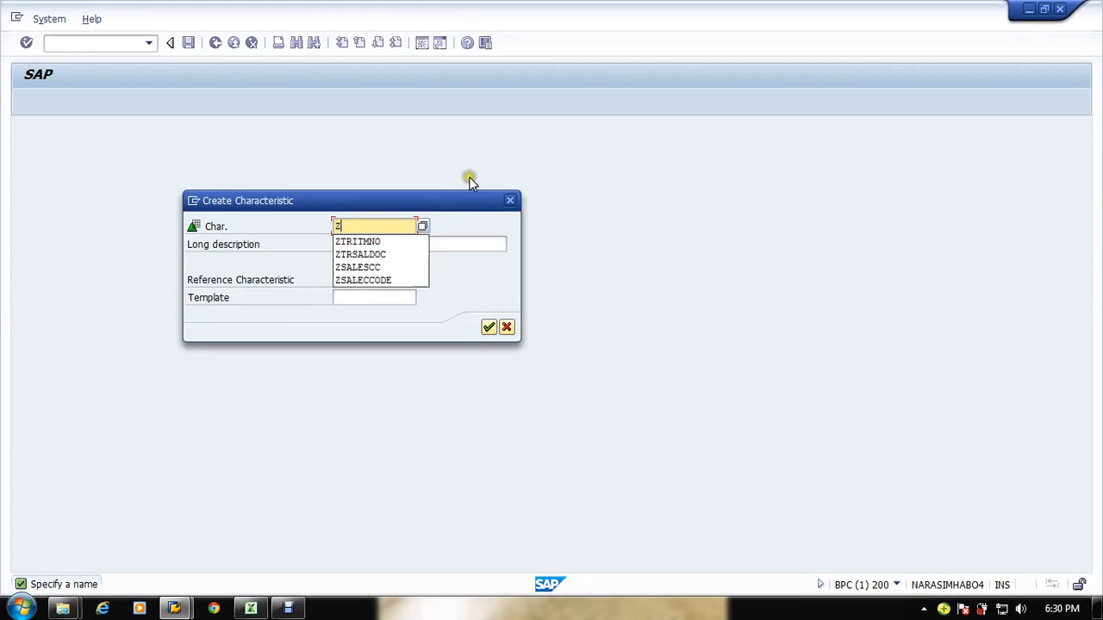
pyautogui.write('TR')
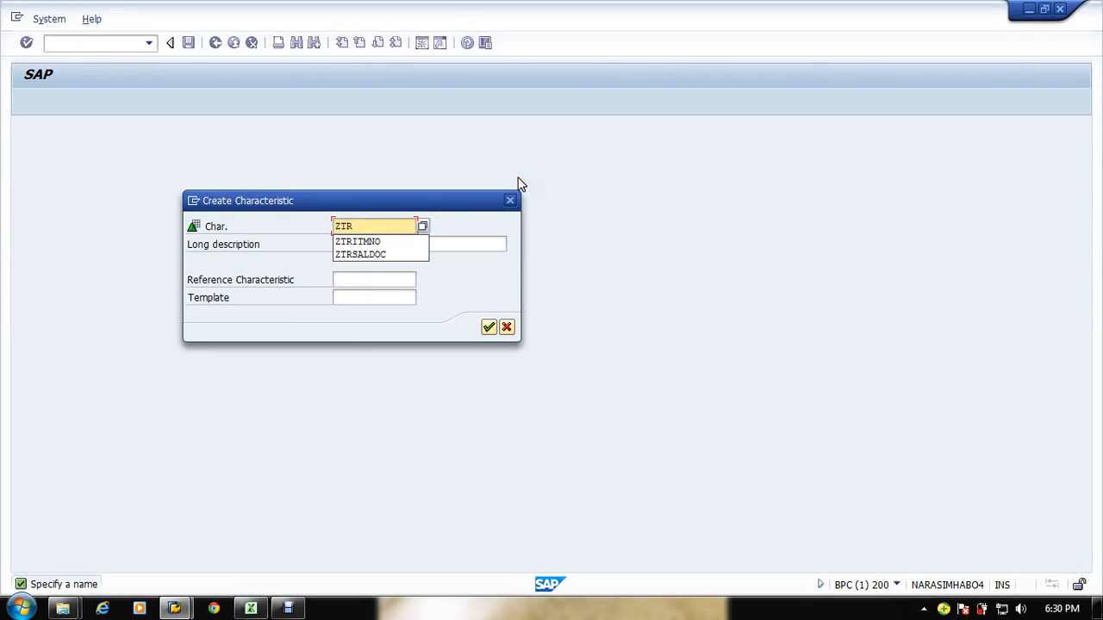
pyautogui.write('CMNCD')
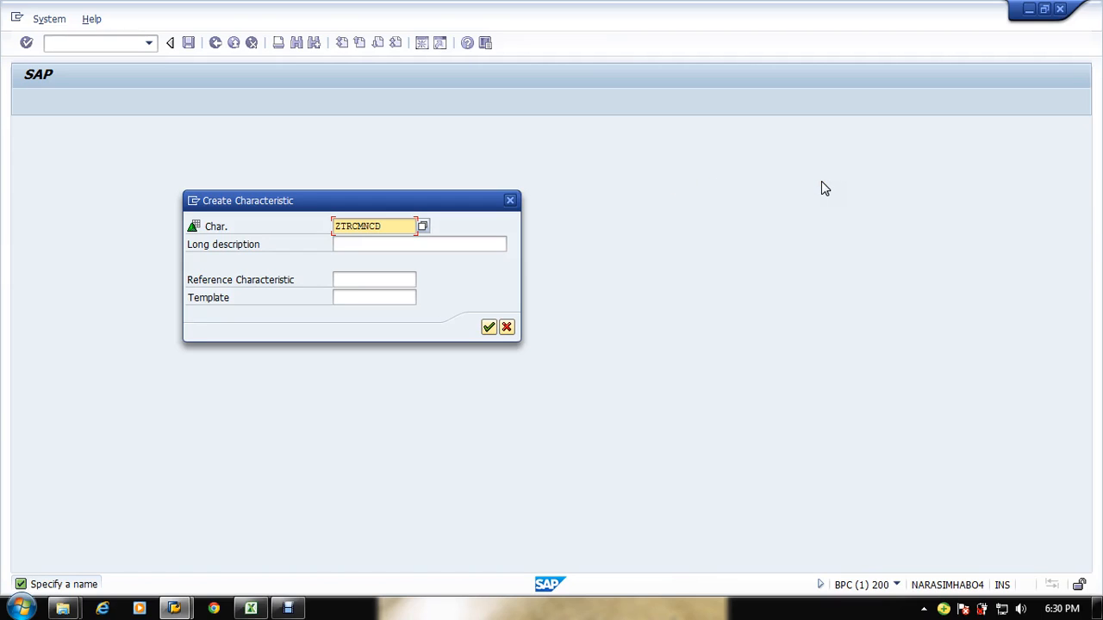
# Step: Enter the long description Sales Company Code for the new characteristic and confirm its creation
pyautogui.press('Tab')
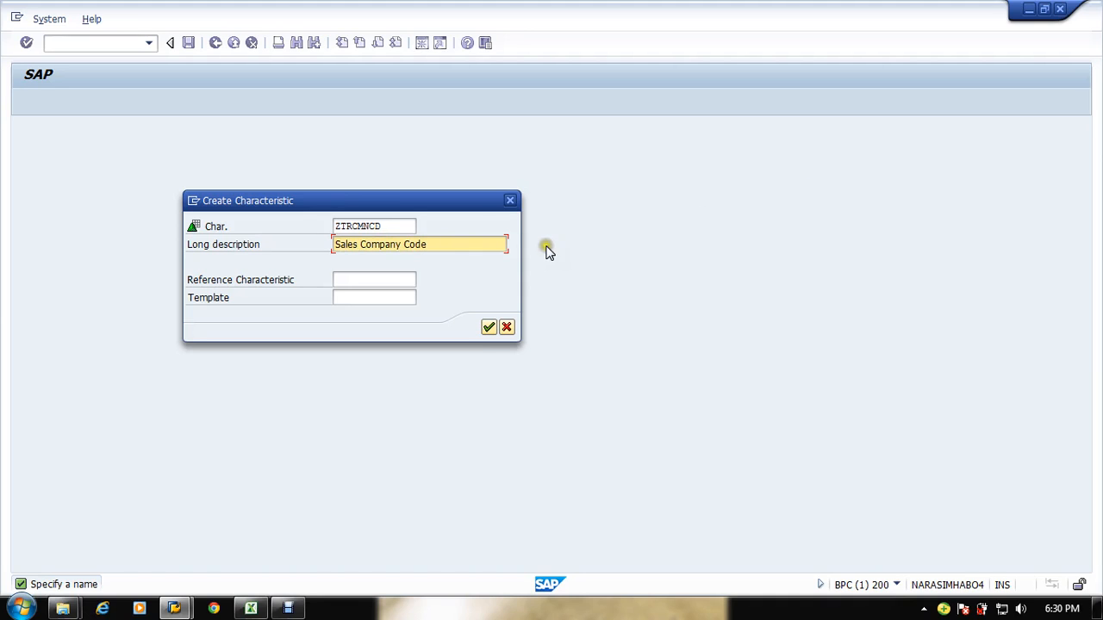
pyautogui.click(489, 327)
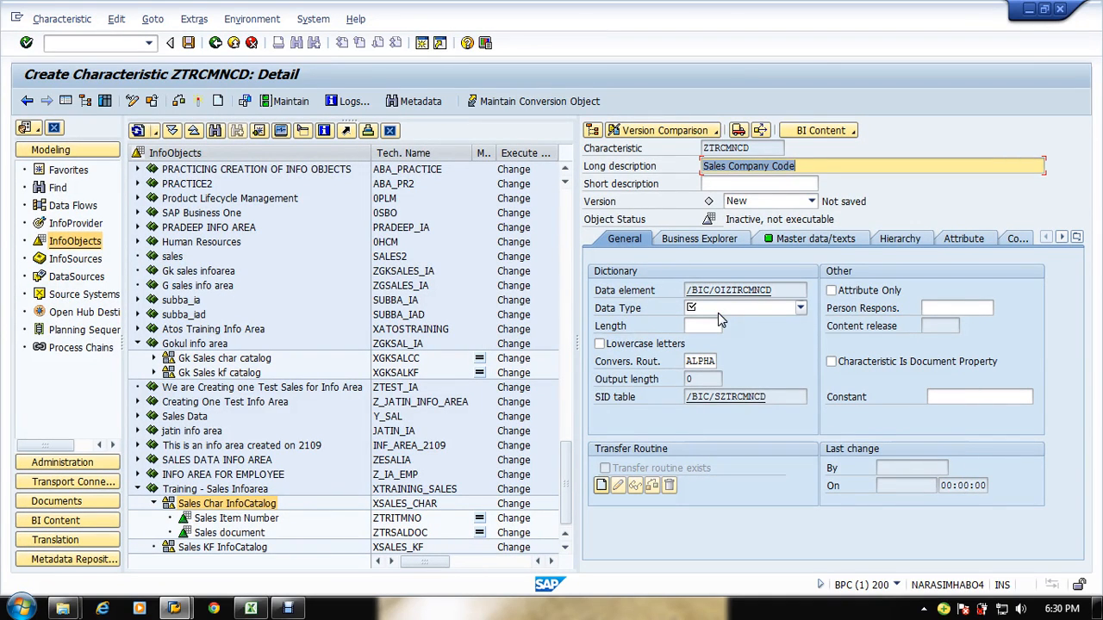
# Step: Set the data type to CHAR - Character String with length 5 and turn off master data for Sales Company Code
pyautogui.hotkey('alt', 'Tab')
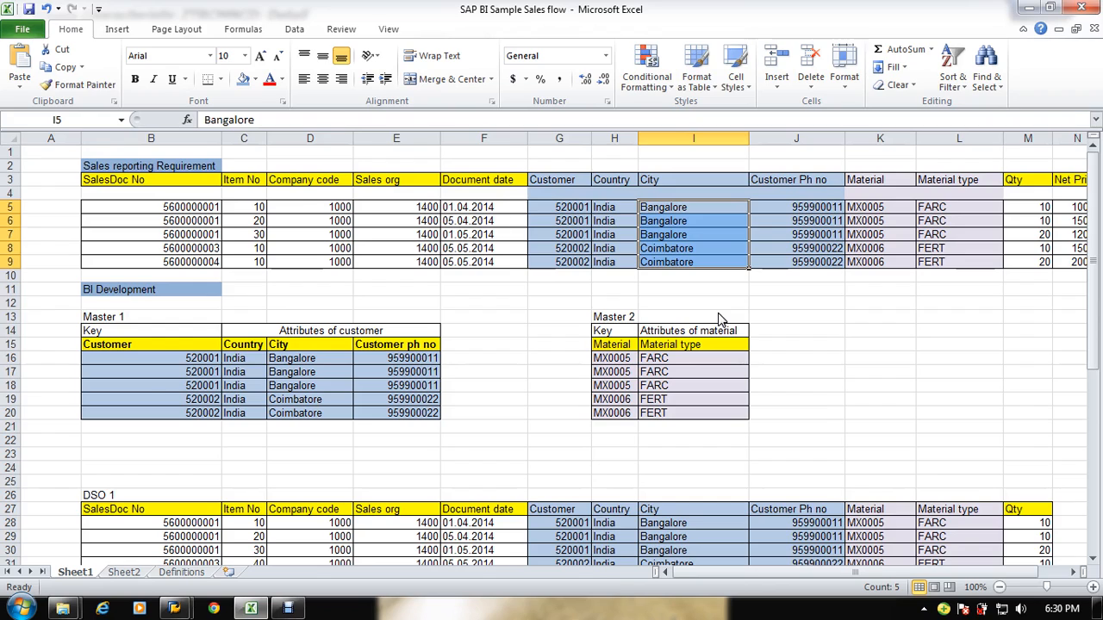
pyautogui.hotkey('alt', 'Tab')
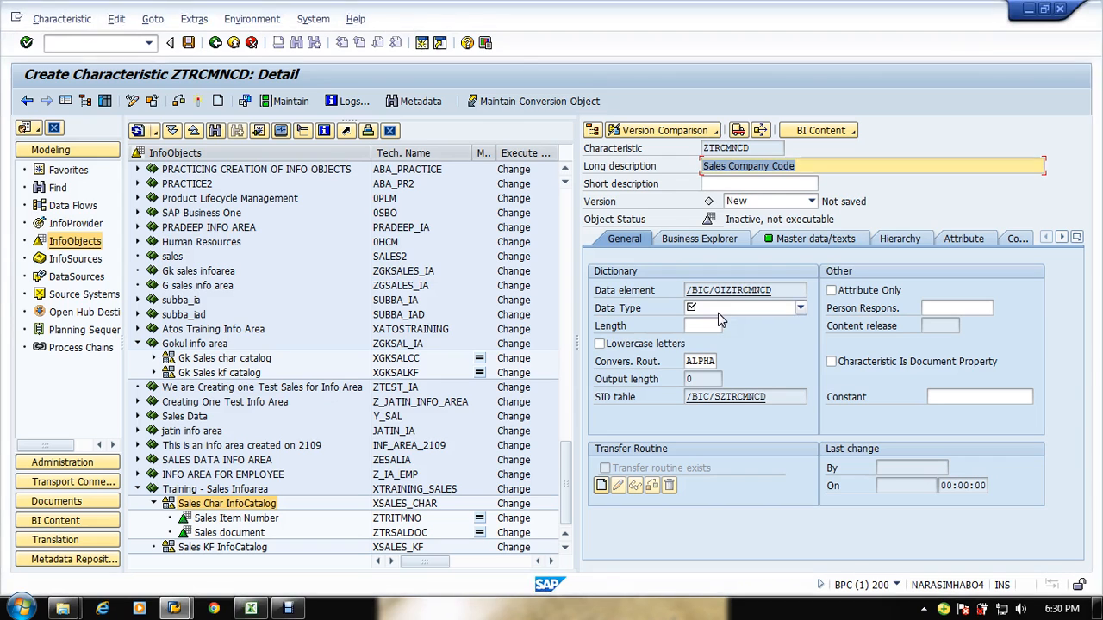
pyautogui.click(798, 308)
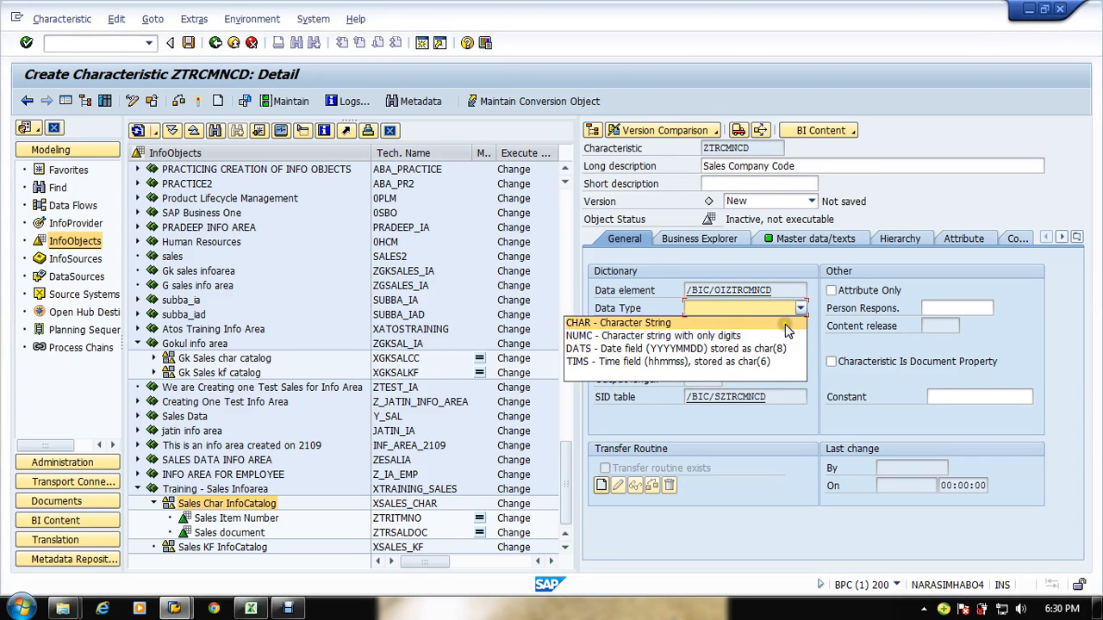
pyautogui.click(786, 325)
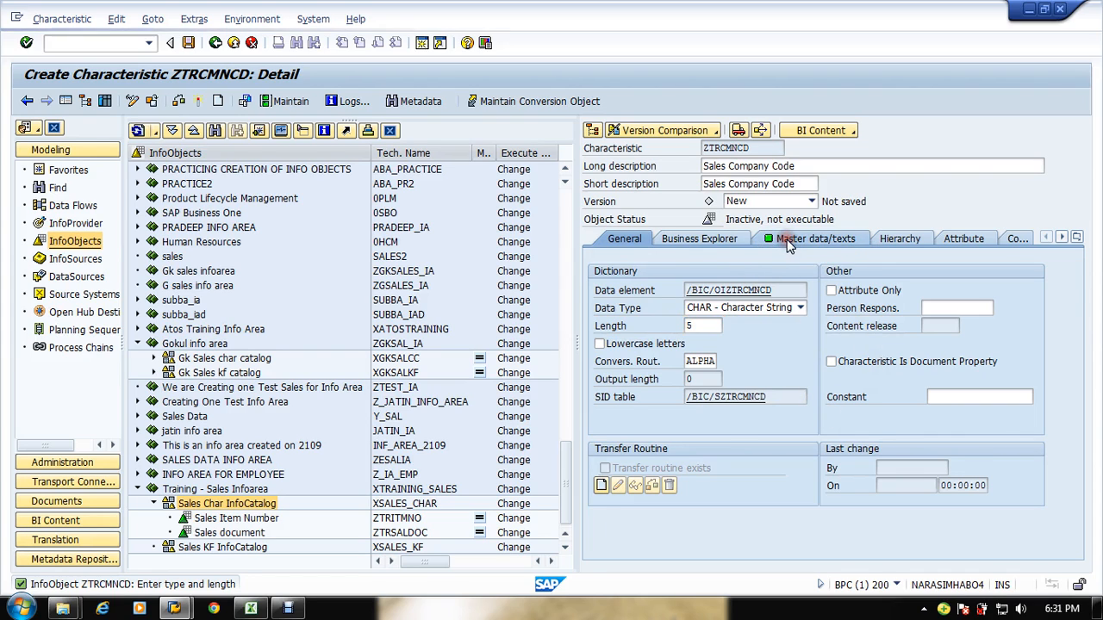
pyautogui.click(788, 240)
pyautogui.click(671, 274)
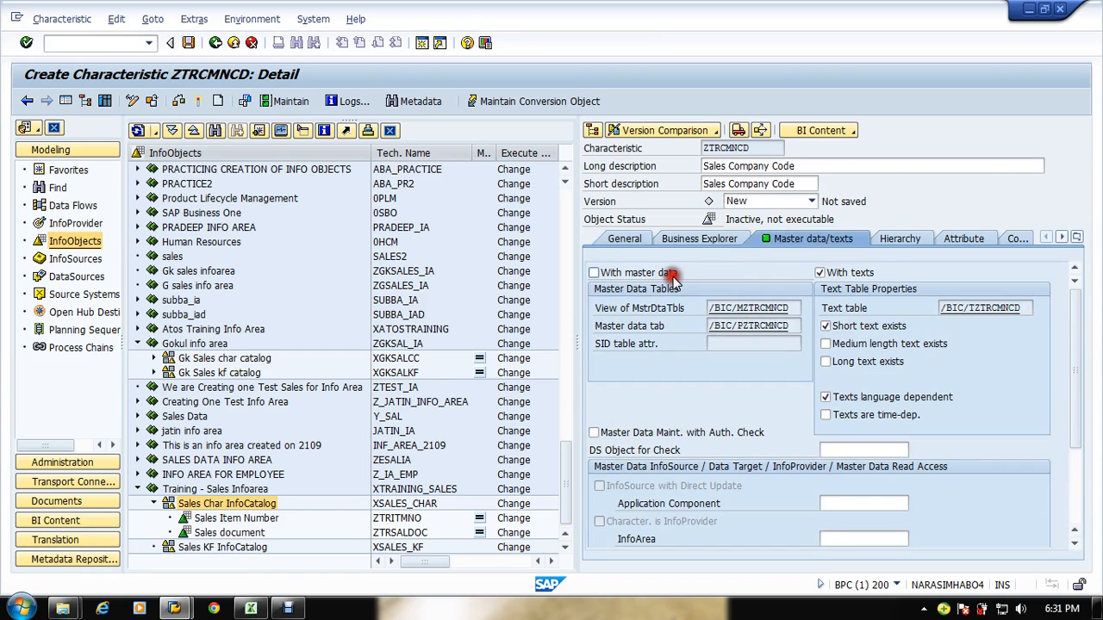
# Step: Turn off texts for Sales Company Code, then check and activate the characteristic
pyautogui.click(820, 272)
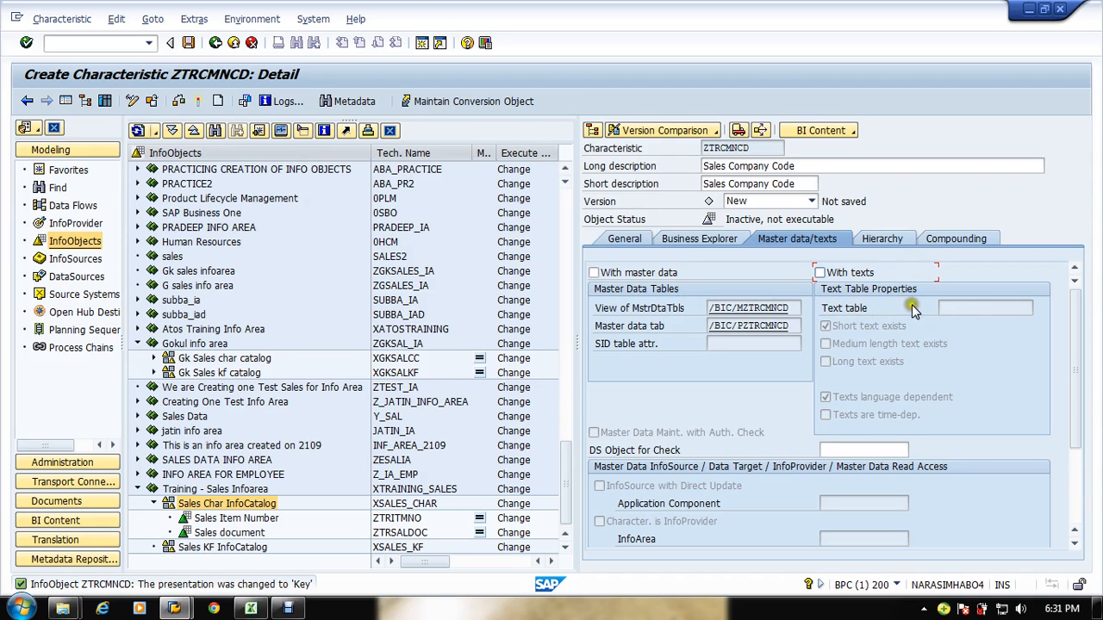
pyautogui.click(883, 240)
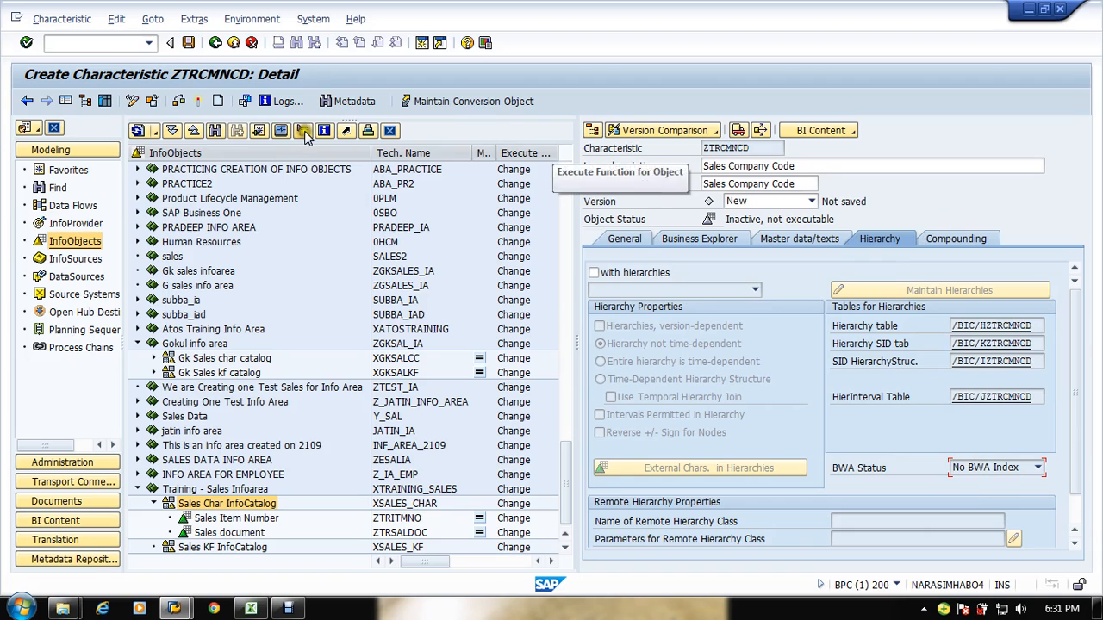
pyautogui.click(179, 100)
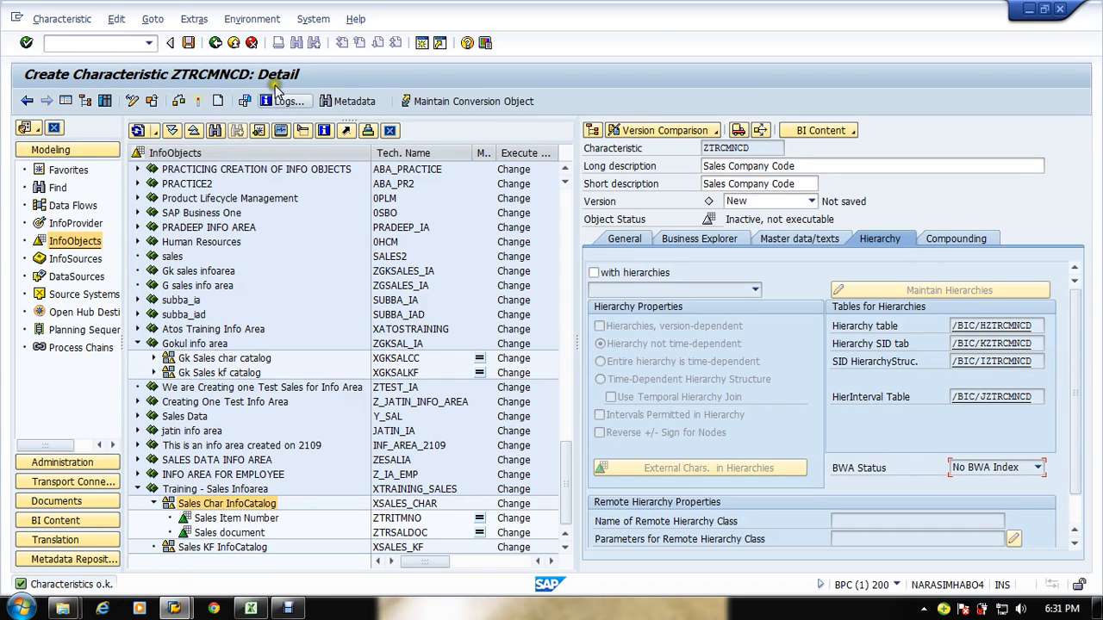
pyautogui.click(199, 102)
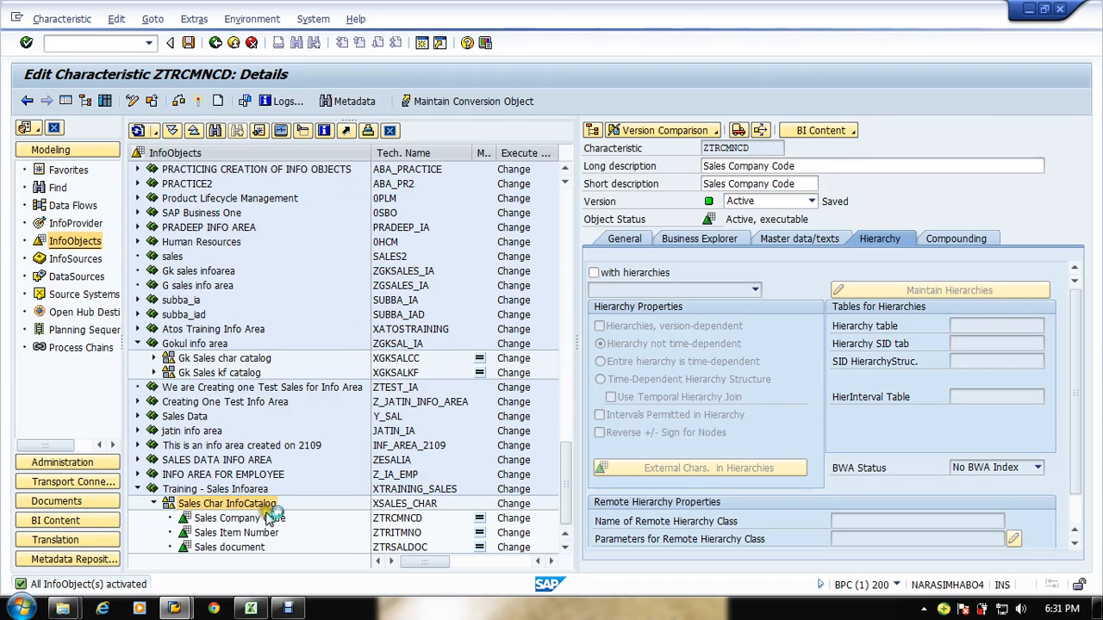
# Step: Create another characteristic in the Sales Char InfoCatalog with the technical name ZTRSALORG
pyautogui.rightClick(263, 508)
pyautogui.click(275, 495)
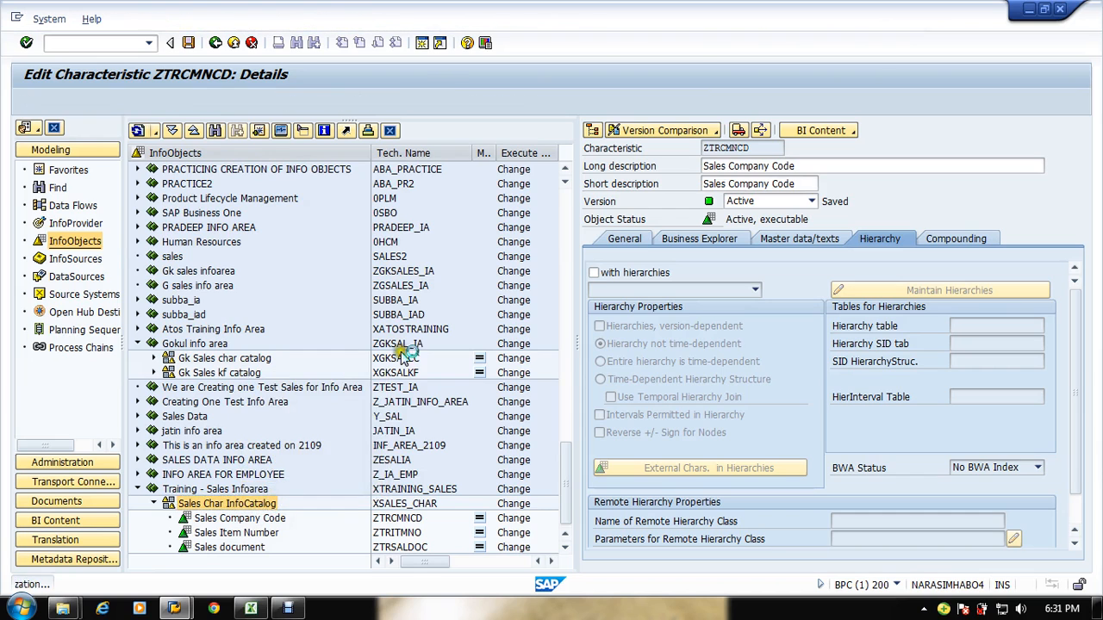
pyautogui.hotkey('alt', 'Tab')
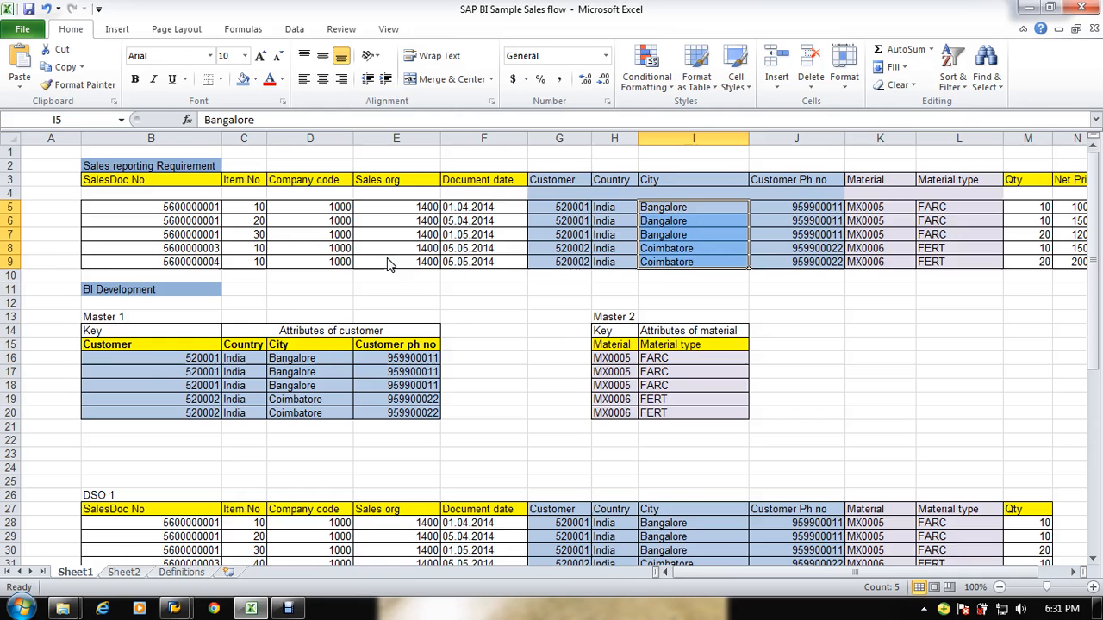
pyautogui.hotkey('alt', 'Tab')
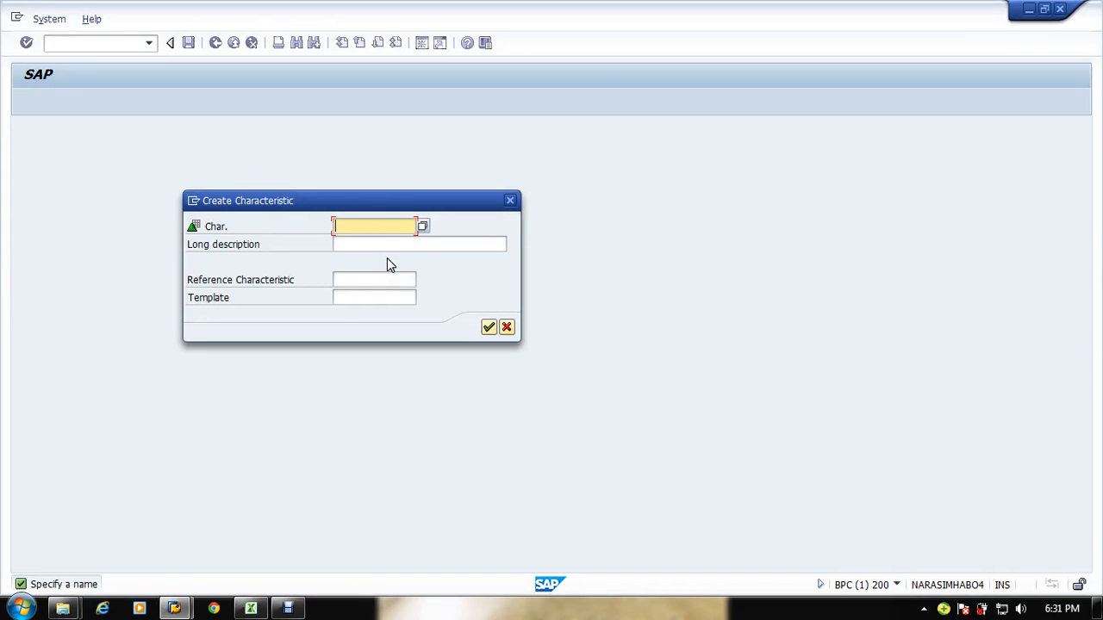
pyautogui.write('ys')
pyautogui.press('BackSpace')
pyautogui.press('BackSpace')
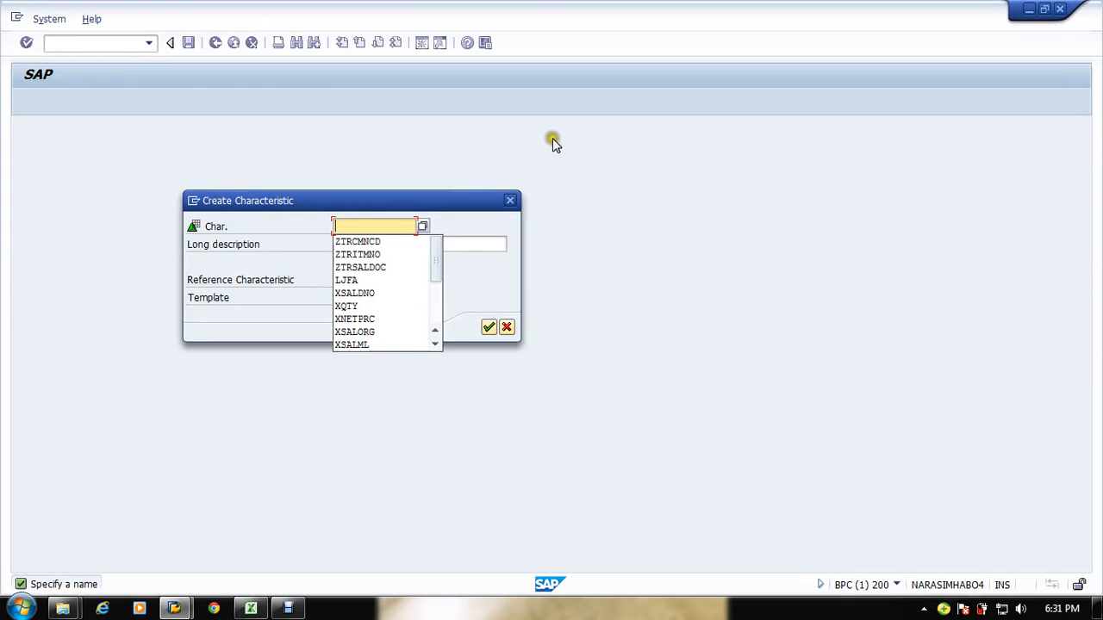
pyautogui.write('ZTR')
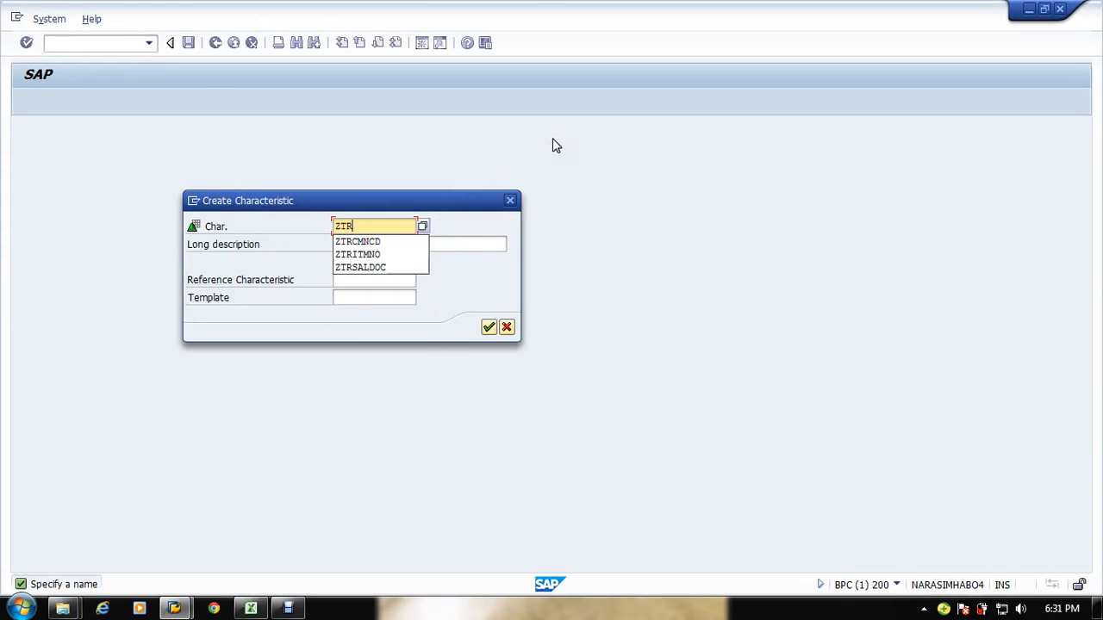
pyautogui.write('SAL')
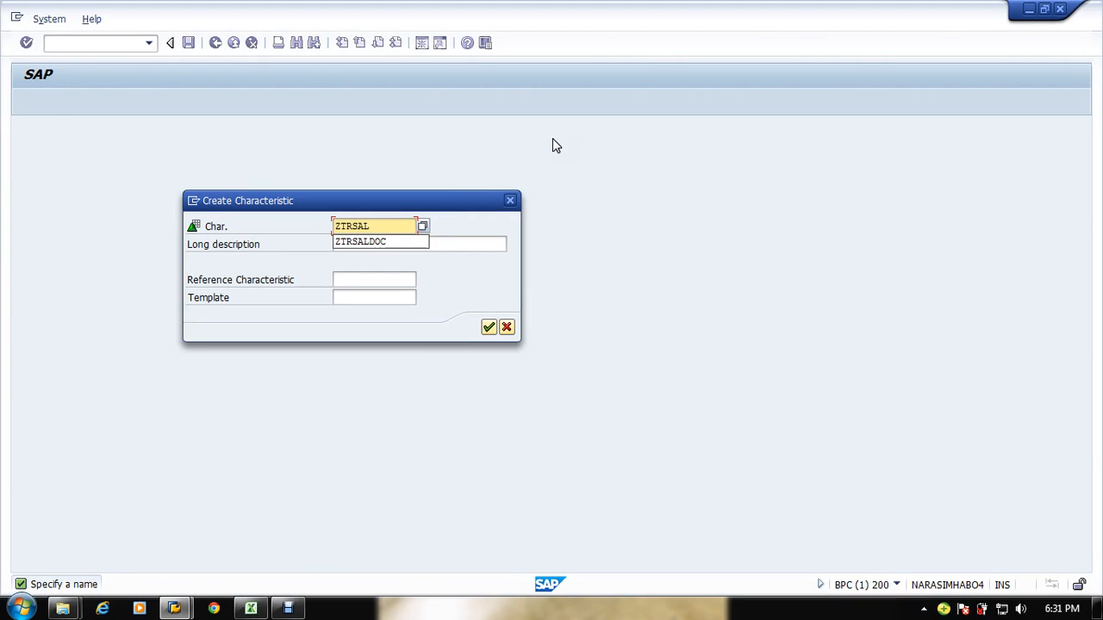
pyautogui.hotkey('alt', 'Tab')
pyautogui.hotkey('alt', 'Tab')
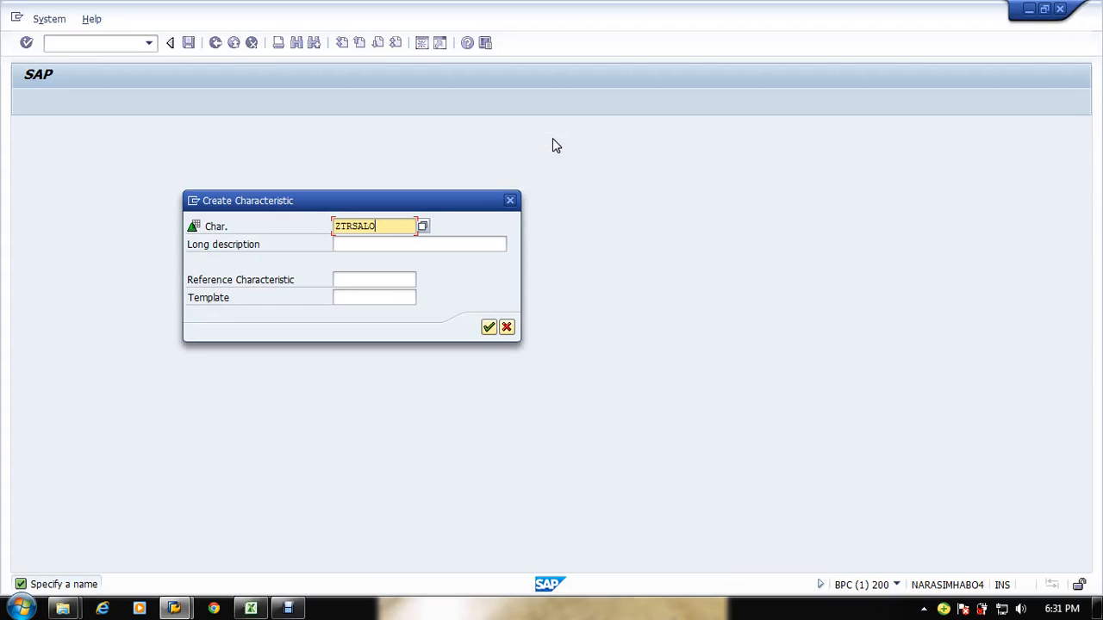
# Step: Enter the long description Sales Organization for the new characteristic and confirm its creation
pyautogui.press('Tab')
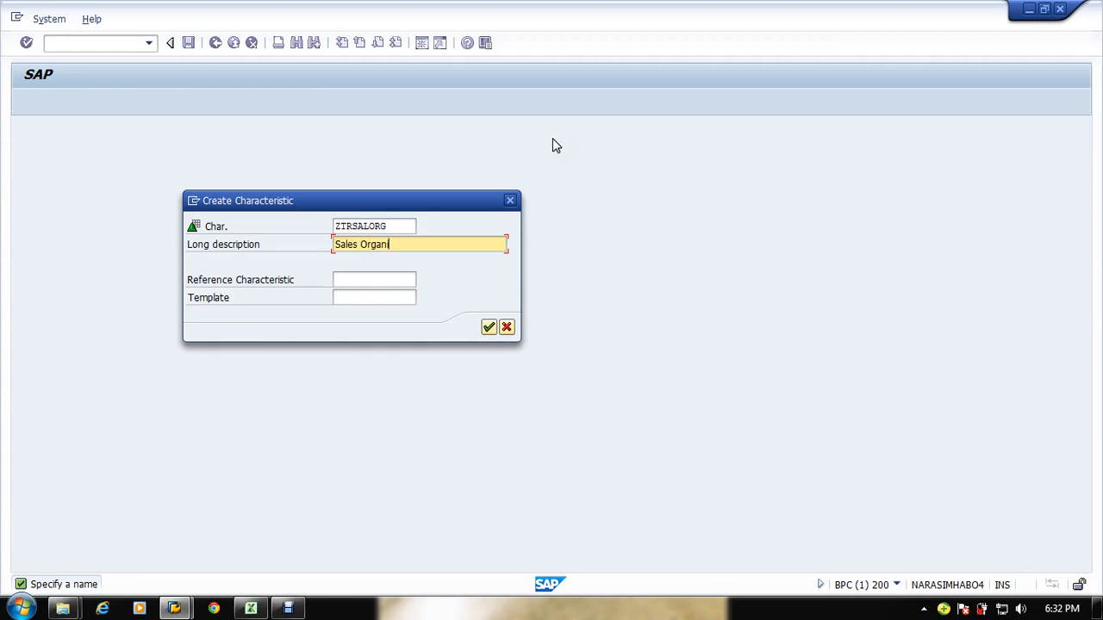
pyautogui.write('Sales Organization')
pyautogui.click(489, 326)
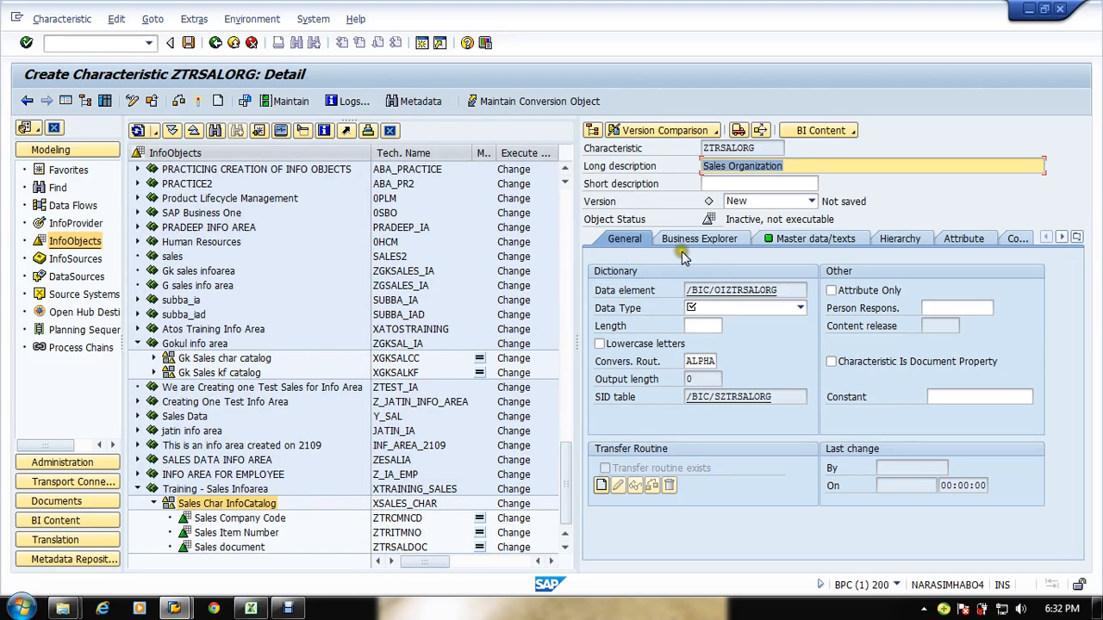
# Step: Set the data type to CHAR - Character String with length 4 for Sales Organization
pyautogui.hotkey('alt', 'Tab')
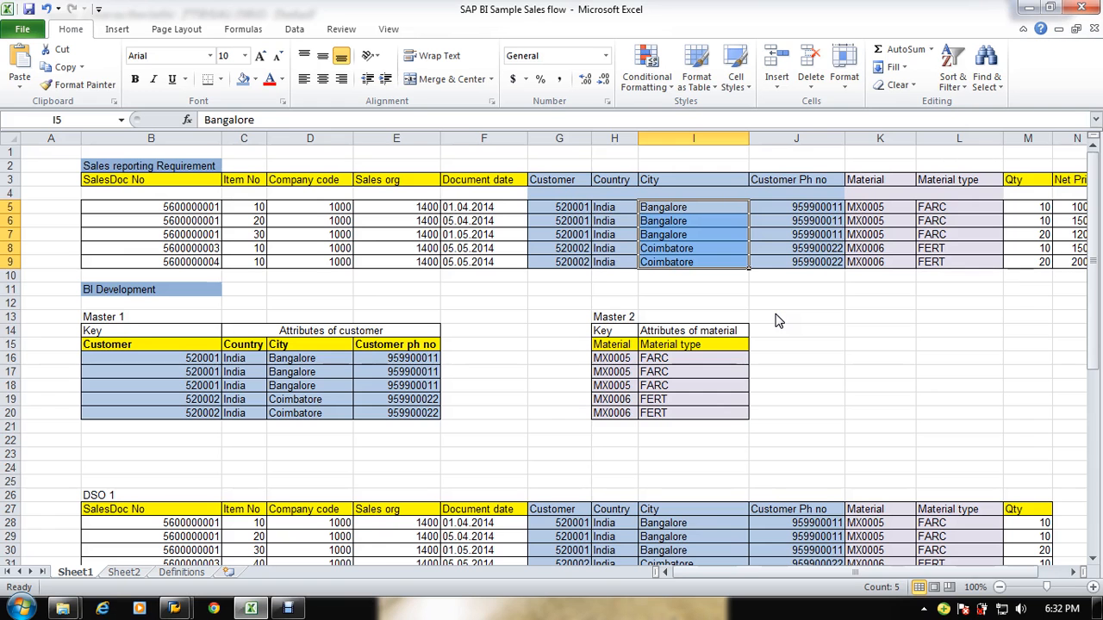
pyautogui.hotkey('alt', 'Tab')
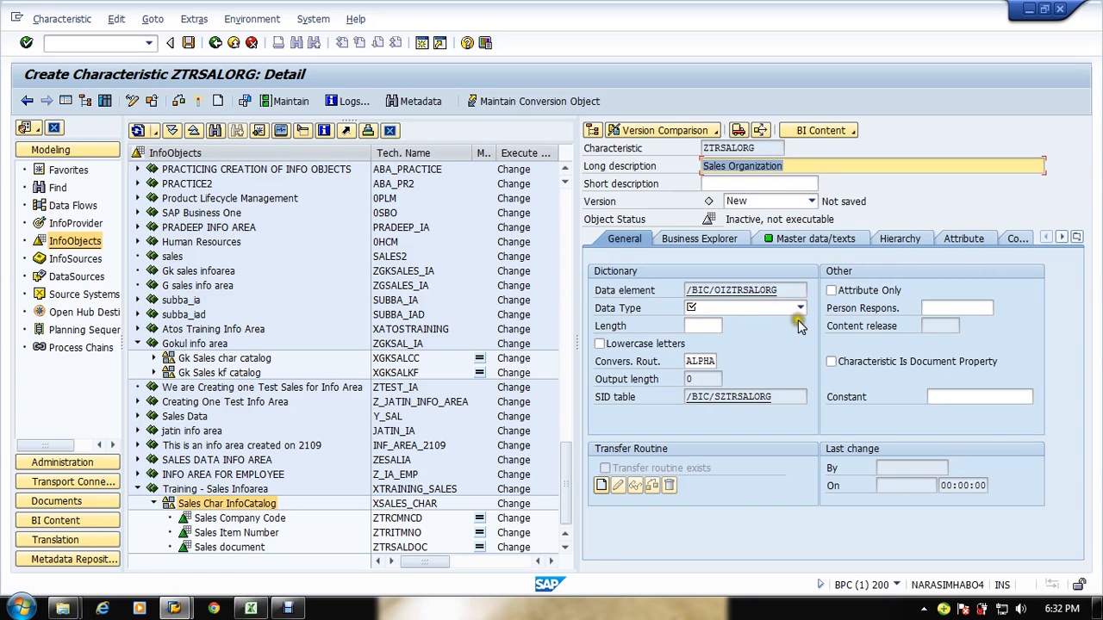
pyautogui.click(724, 326)
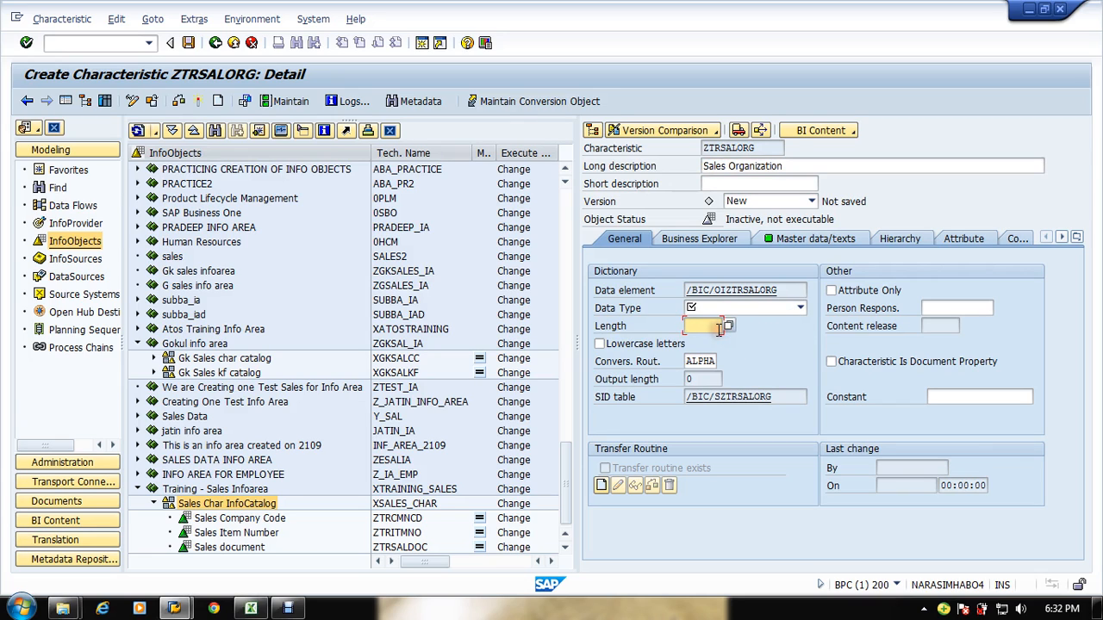
pyautogui.write('4')
pyautogui.click(794, 310)
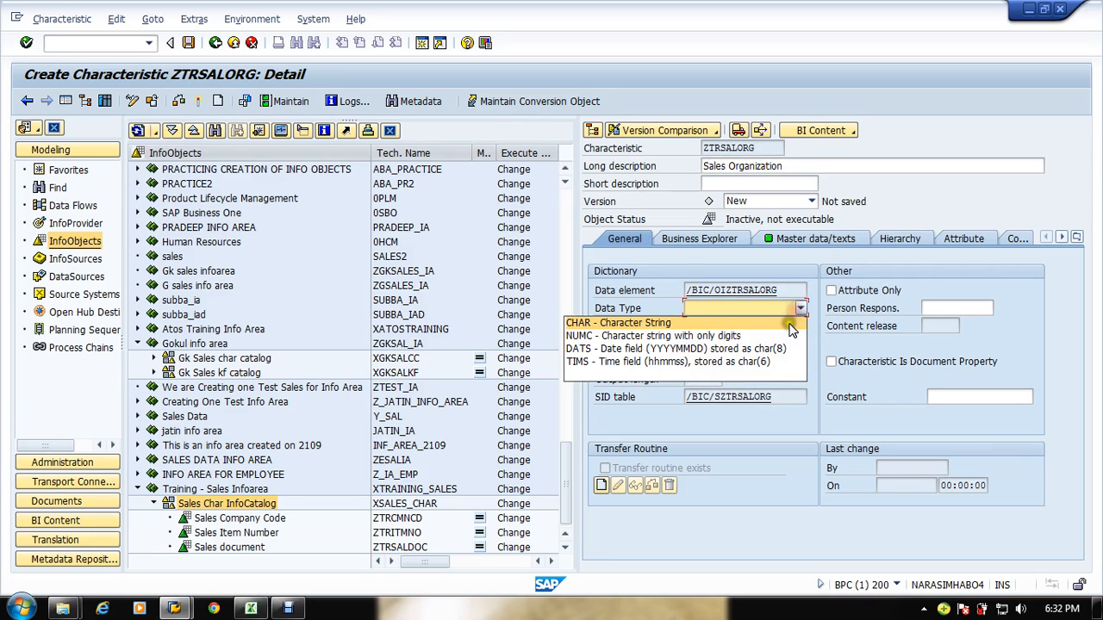
pyautogui.click(785, 326)
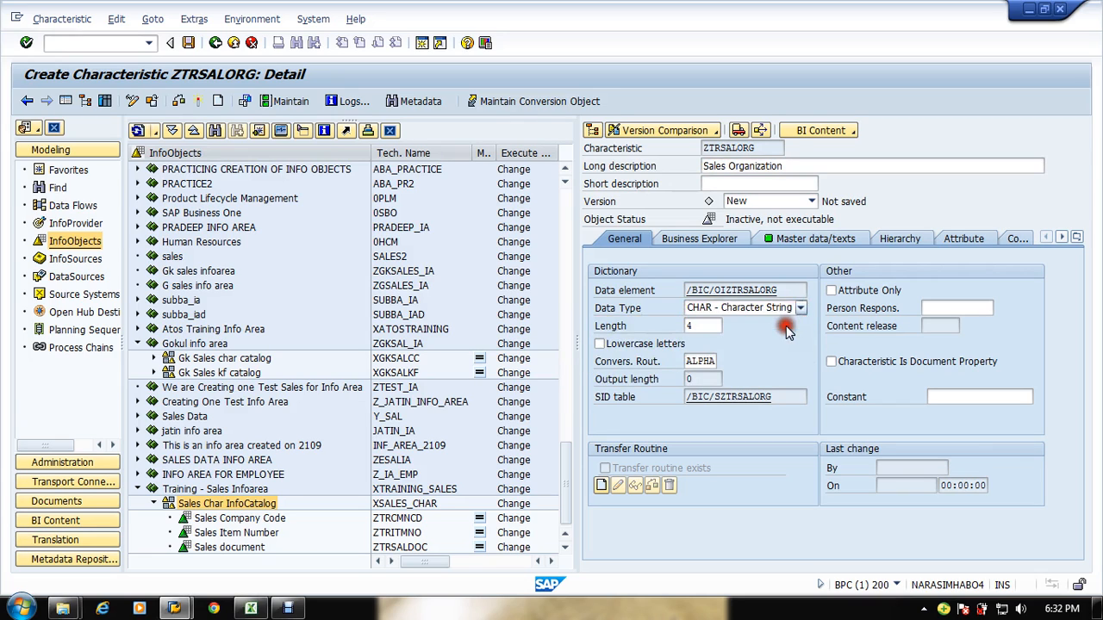
# Step: Turn off master data and texts for Sales Organization, then check and activate it
pyautogui.click(814, 239)
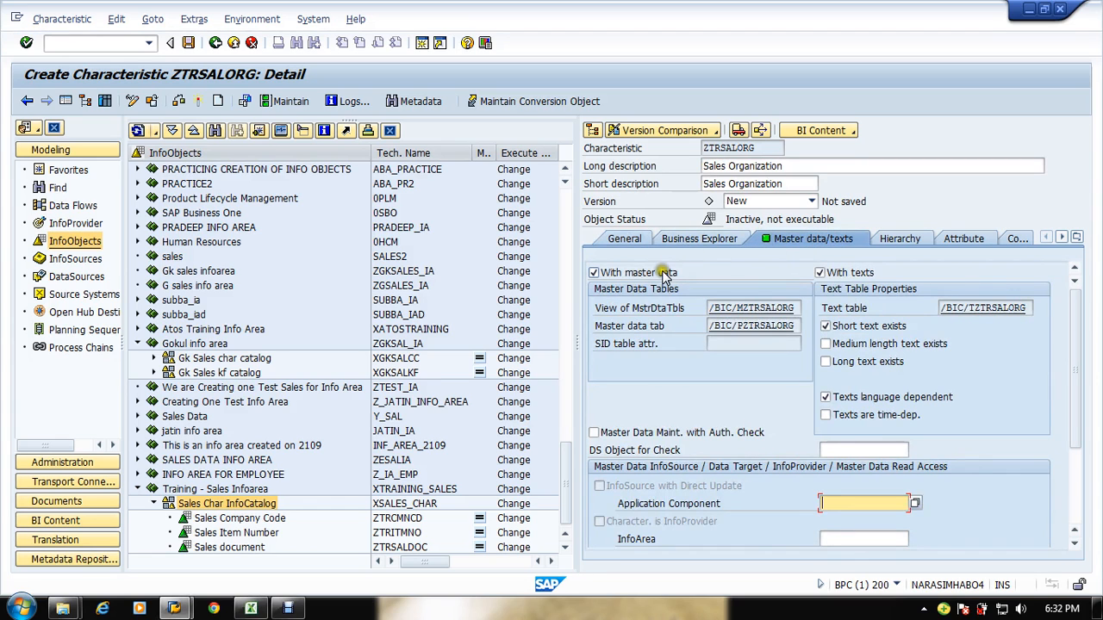
pyautogui.click(659, 272)
pyautogui.click(820, 272)
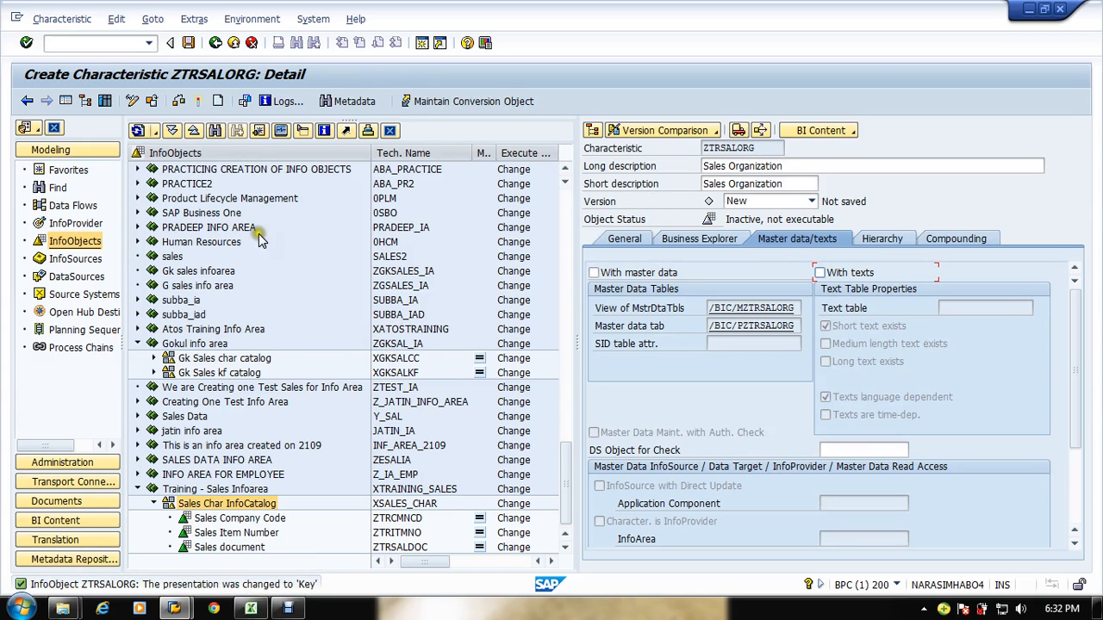
pyautogui.click(179, 101)
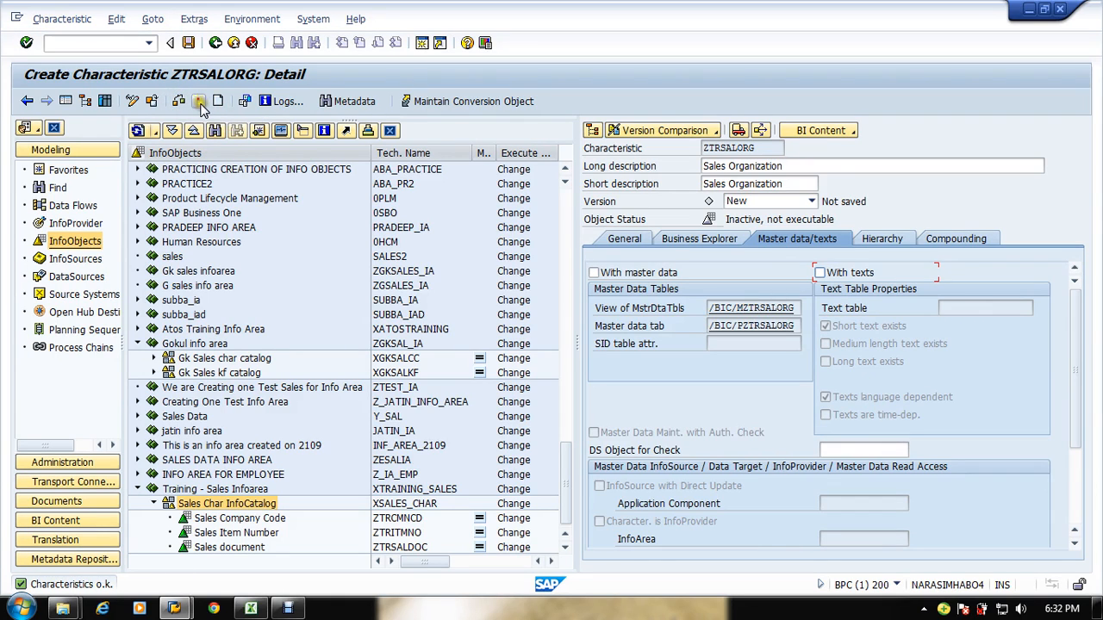
pyautogui.click(198, 101)
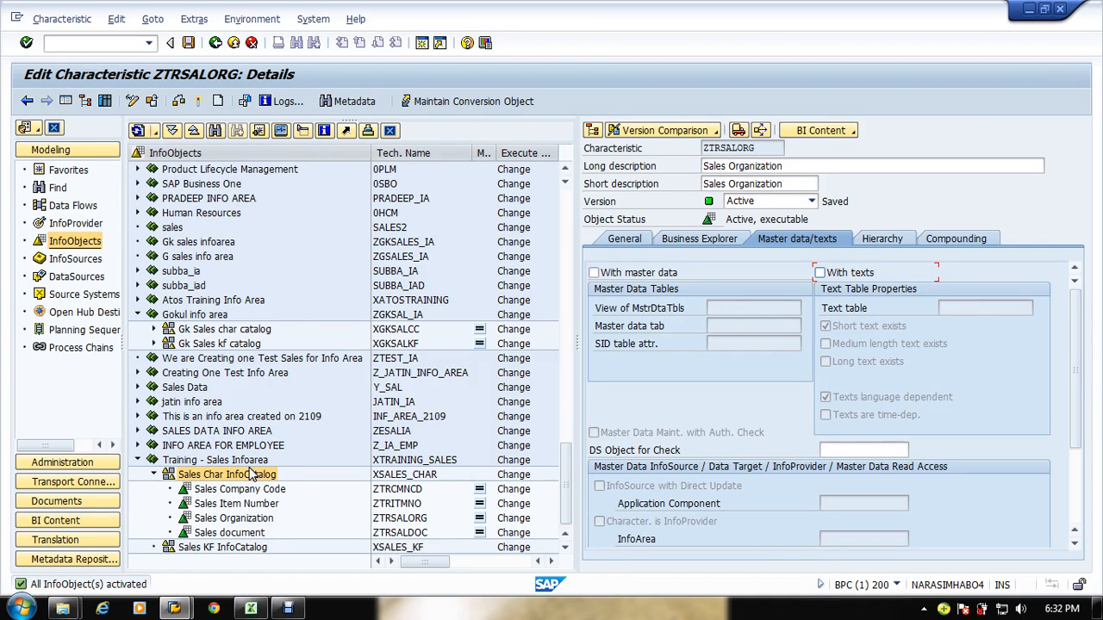
# Step: Create another characteristic in the Sales Char InfoCatalog with the technical name ZTRDOCDT
pyautogui.rightClick(285, 476)
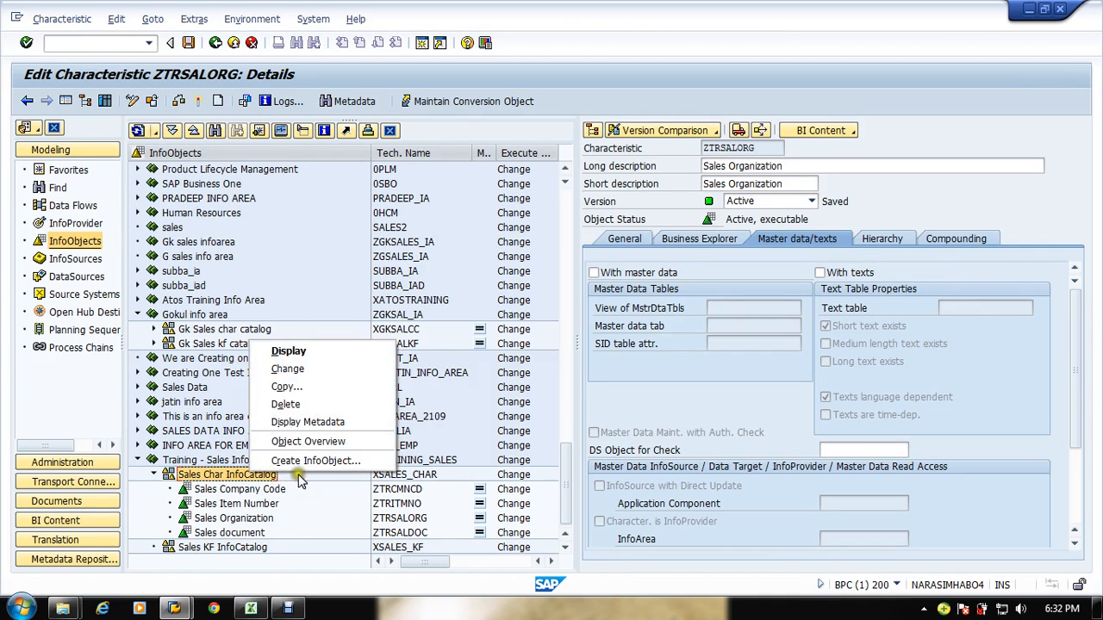
pyautogui.click(306, 460)
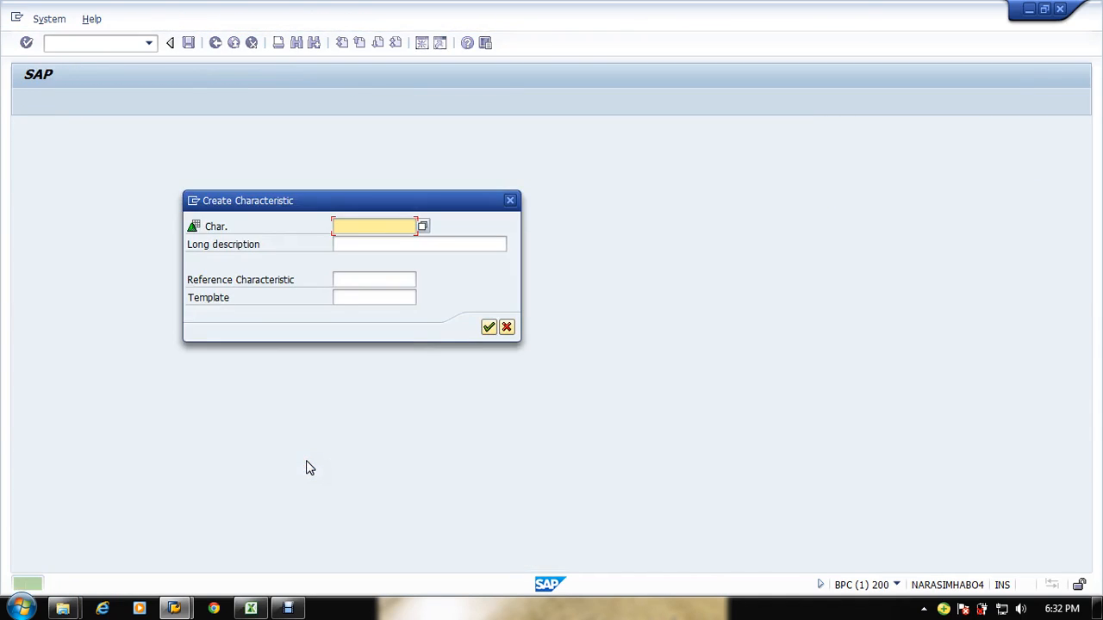
pyautogui.hotkey('alt', 'Tab')
pyautogui.hotkey('alt', 'Tab')
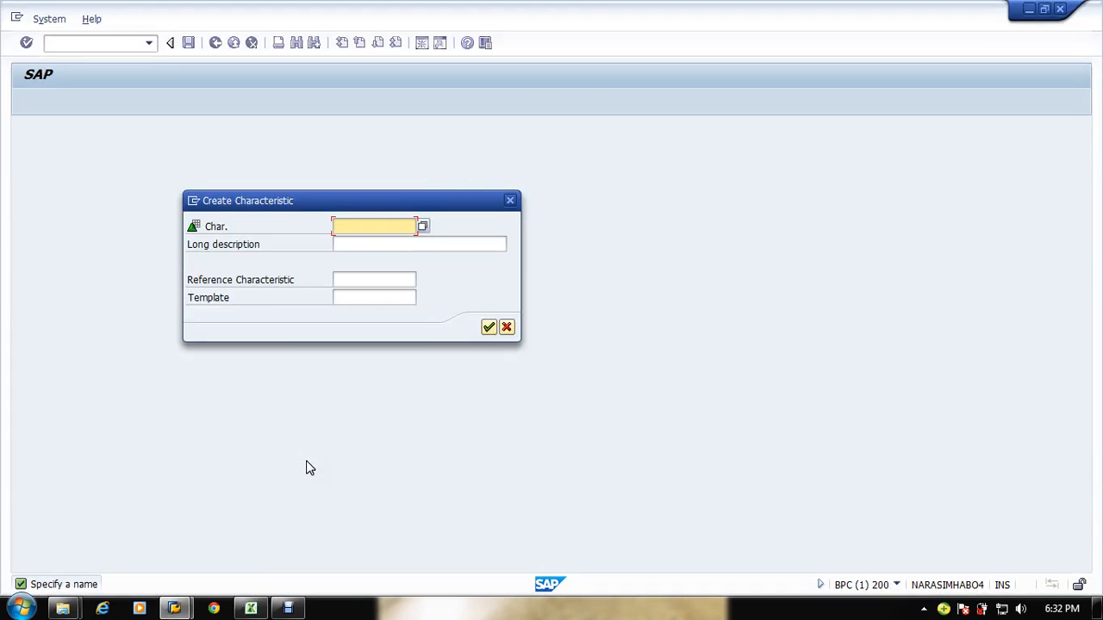
pyautogui.write('Z')
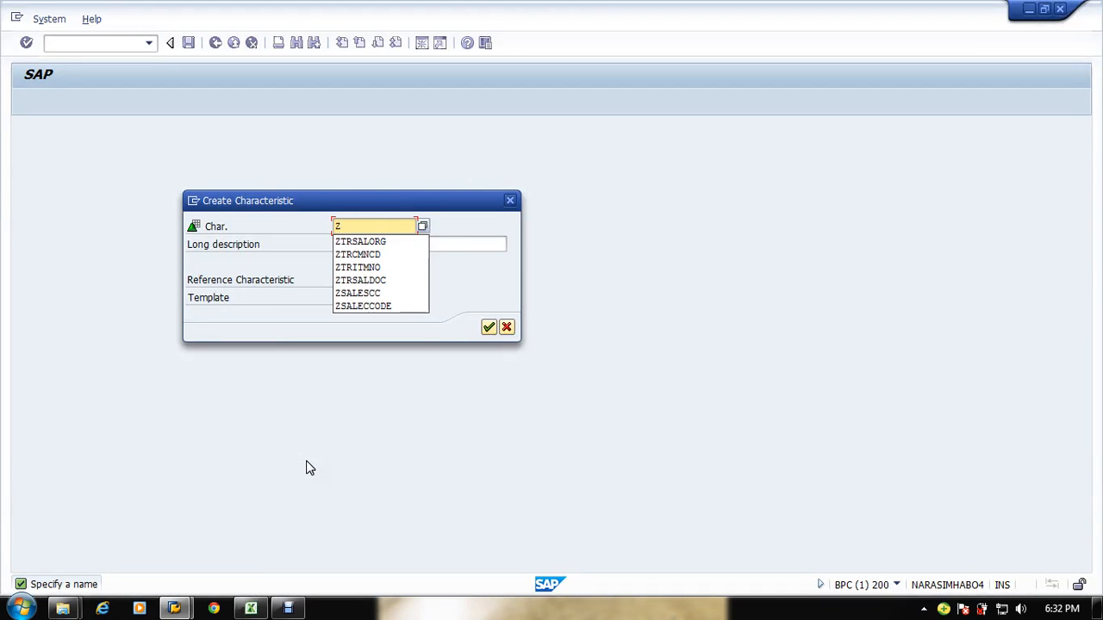
pyautogui.write('TR')
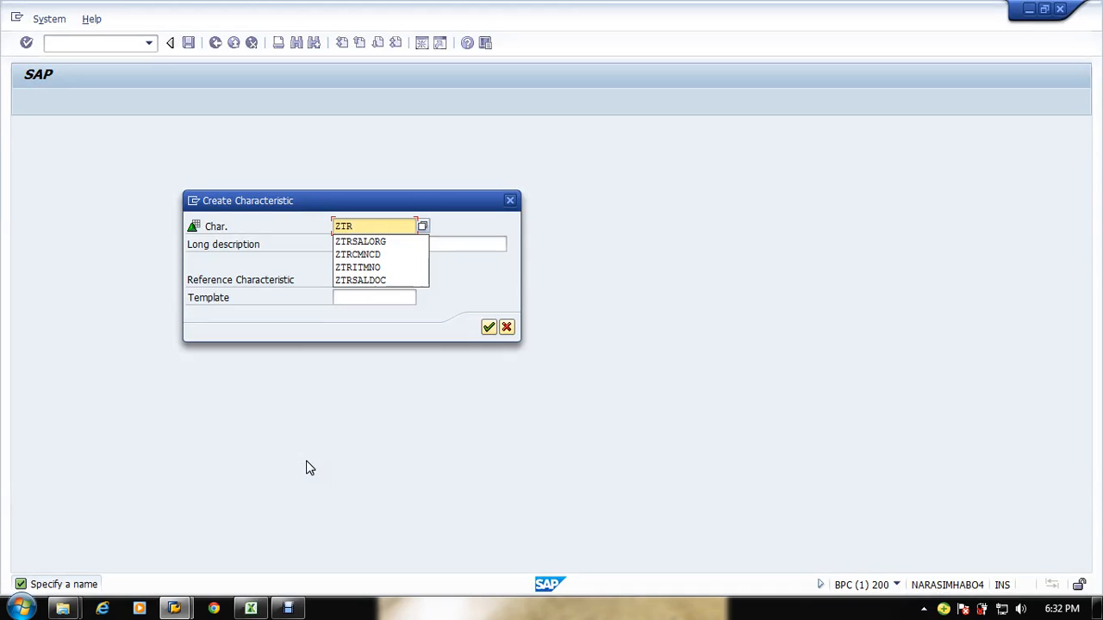
pyautogui.write('SA')
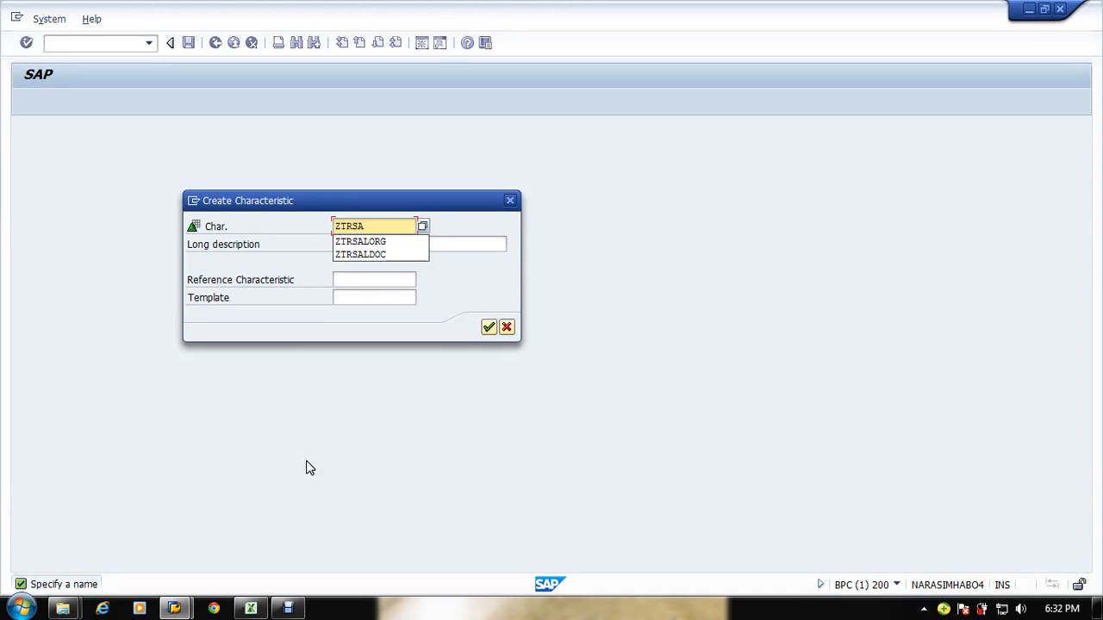
pyautogui.write('LDOC')
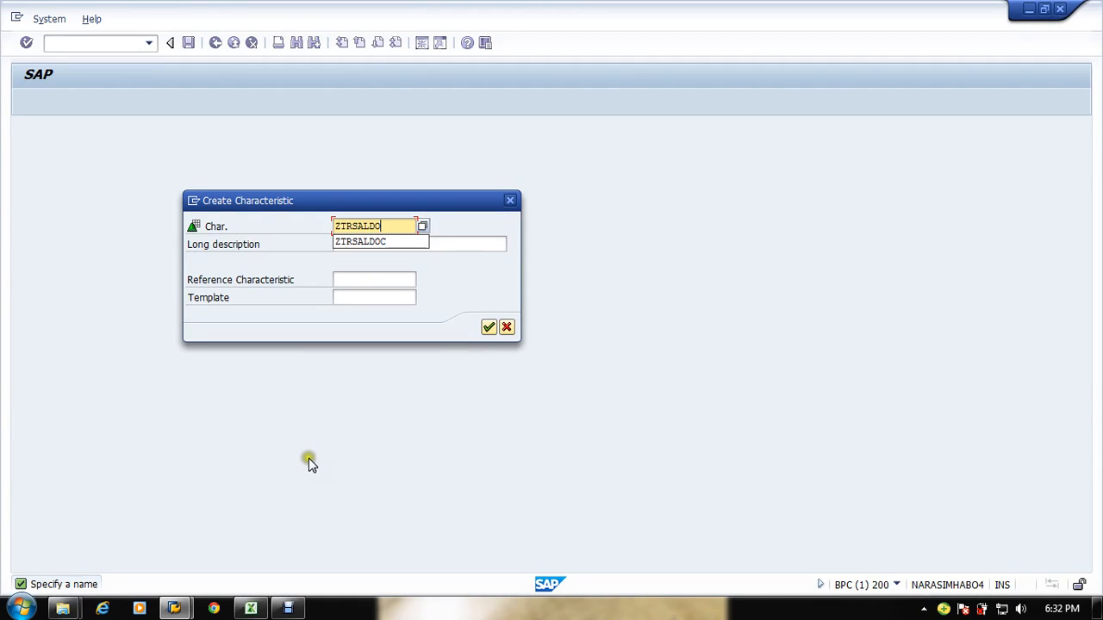
pyautogui.press('BackSpace')
pyautogui.press('BackSpace')
pyautogui.press('BackSpace')
pyautogui.press('BackSpace')
pyautogui.press('BackSpace')
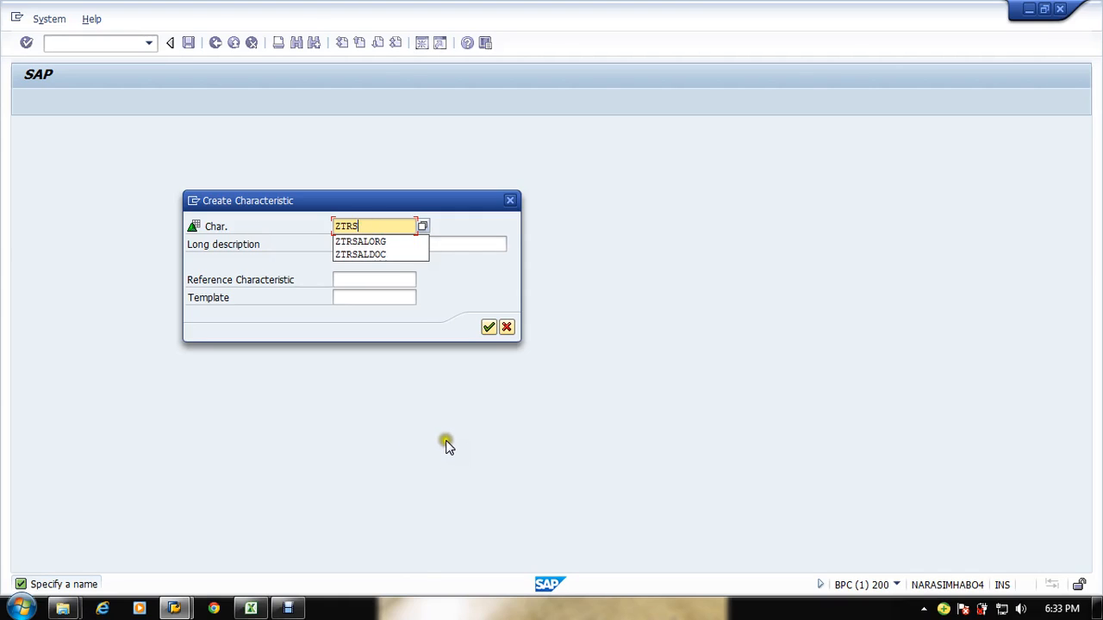
pyautogui.press('BackSpace')
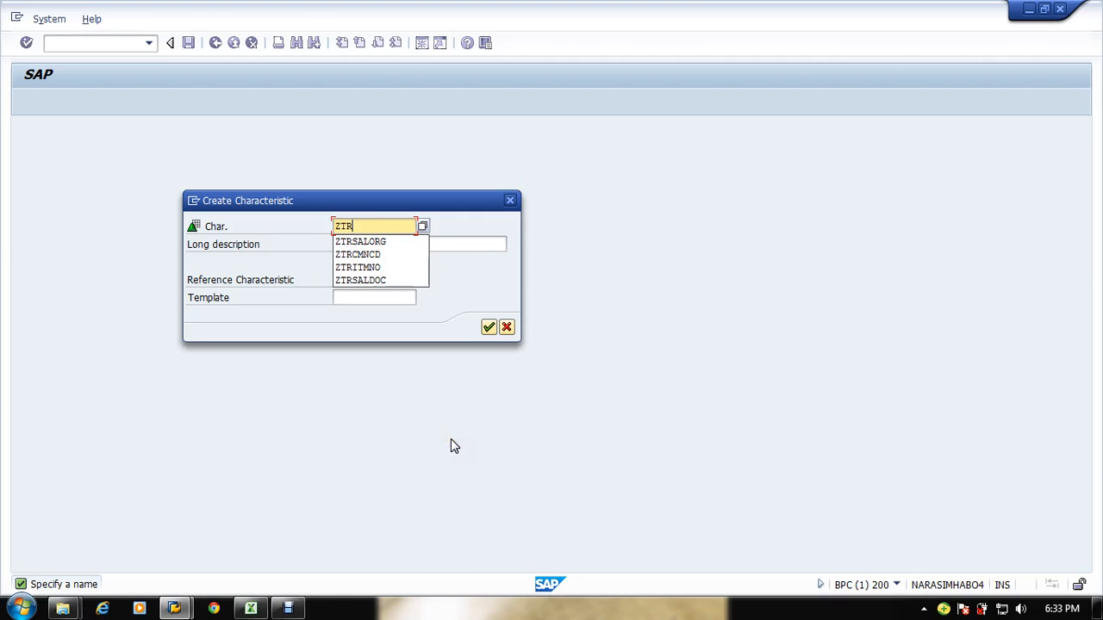
pyautogui.write('DOCDT')
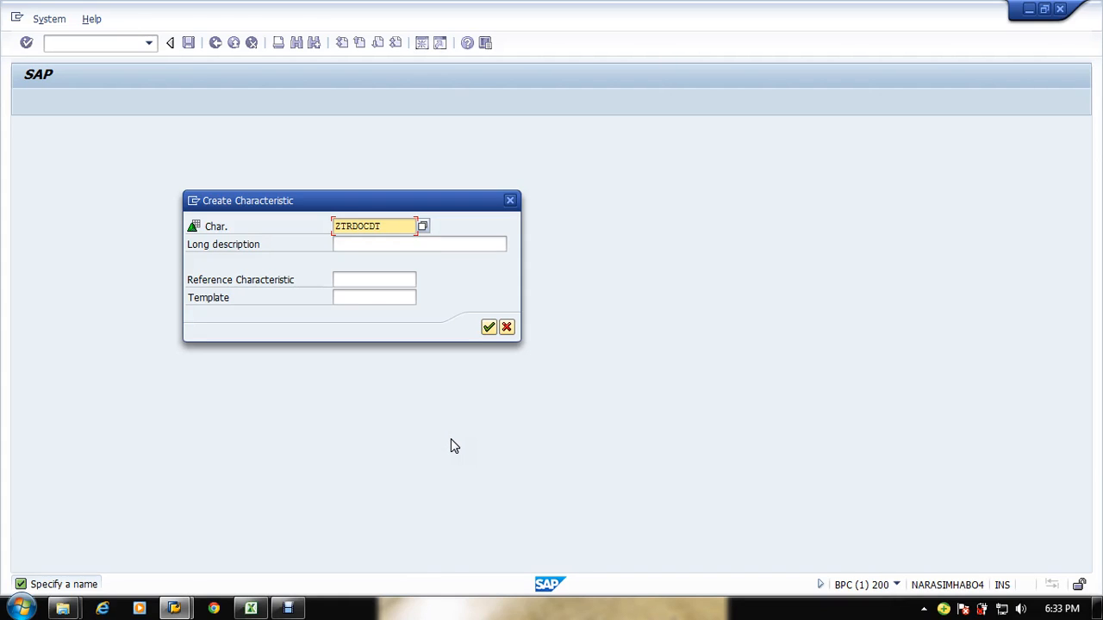
# Step: Enter the long description Sales Document Date for the new characteristic and confirm its creation
pyautogui.press('Tab')
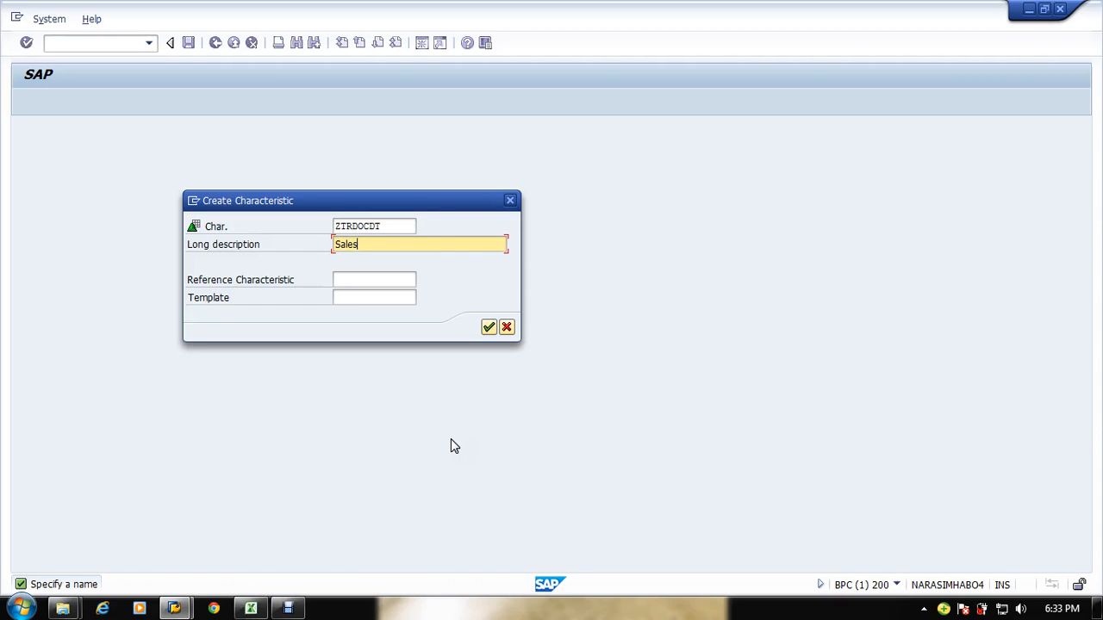
pyautogui.write('Sales Document Date')
pyautogui.click(489, 327)
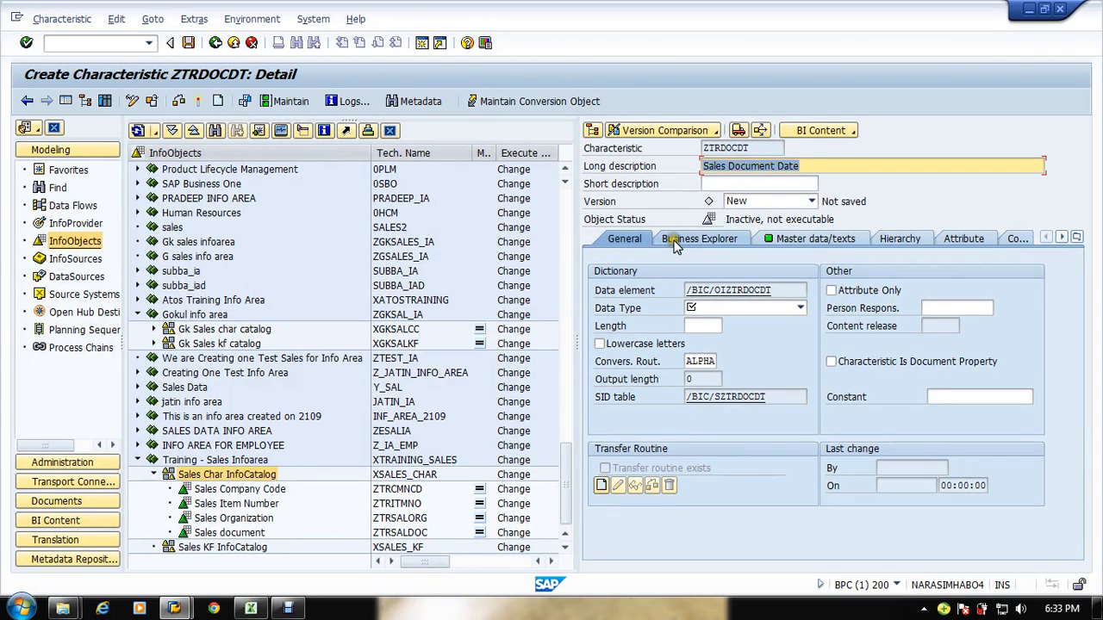
# Step: Set the data type to DATS - Date field for Sales Document Date, then check and activate the characteristic
pyautogui.click(736, 308)
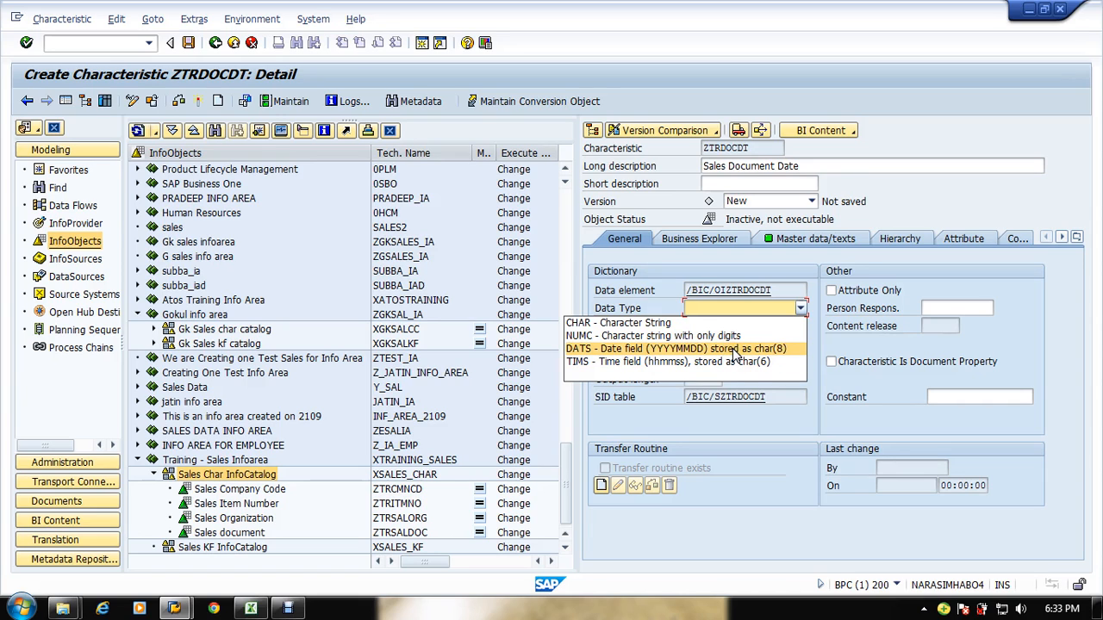
pyautogui.click(735, 349)
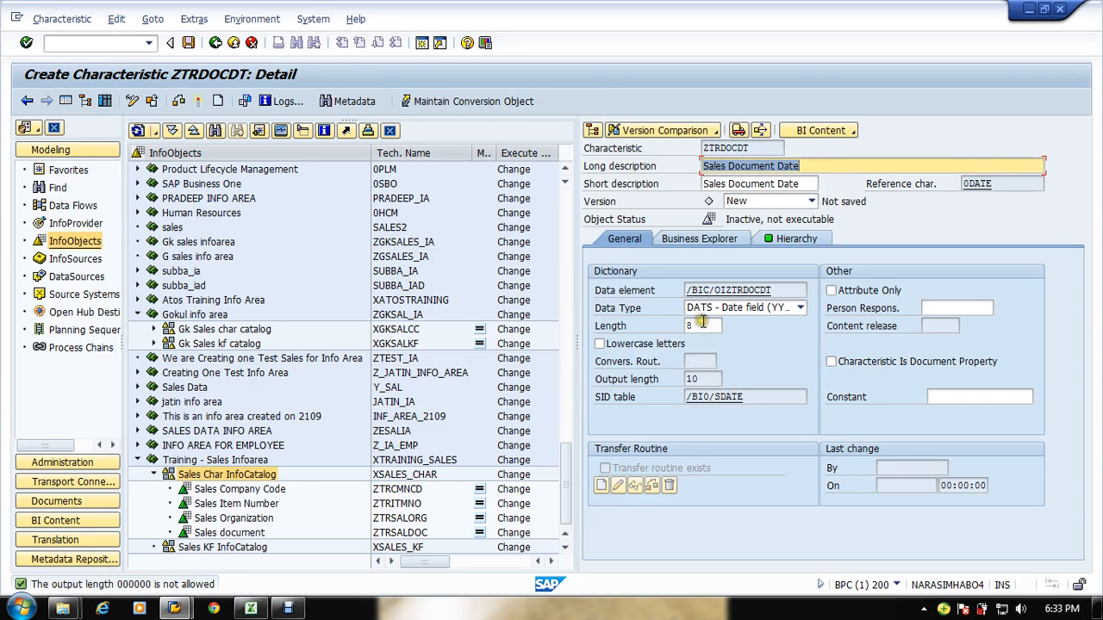
pyautogui.click(770, 241)
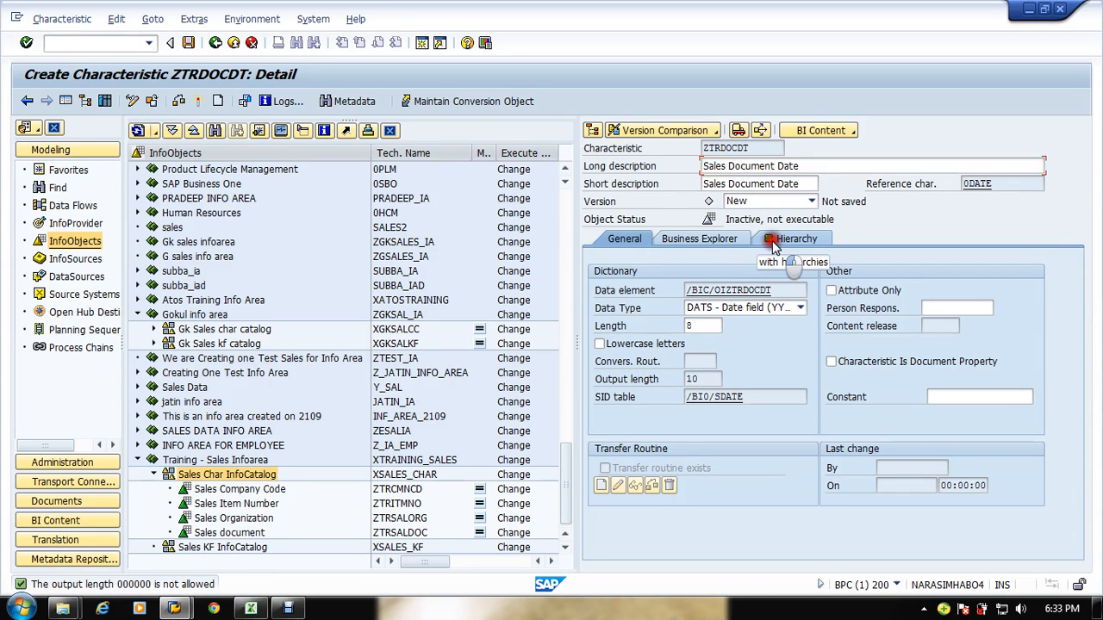
pyautogui.click(720, 241)
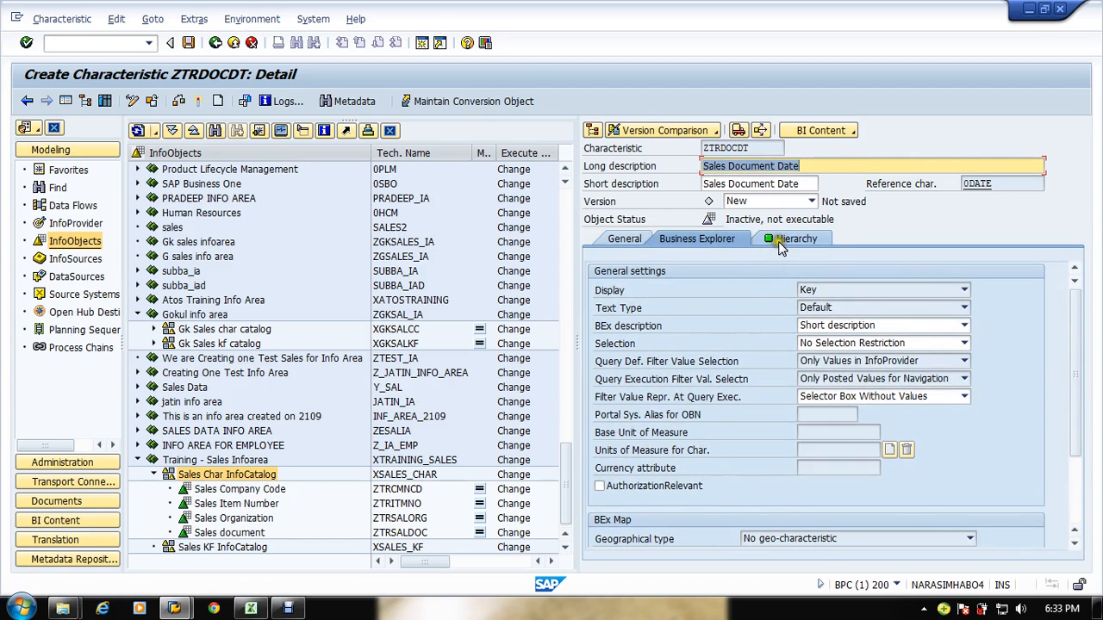
pyautogui.click(779, 242)
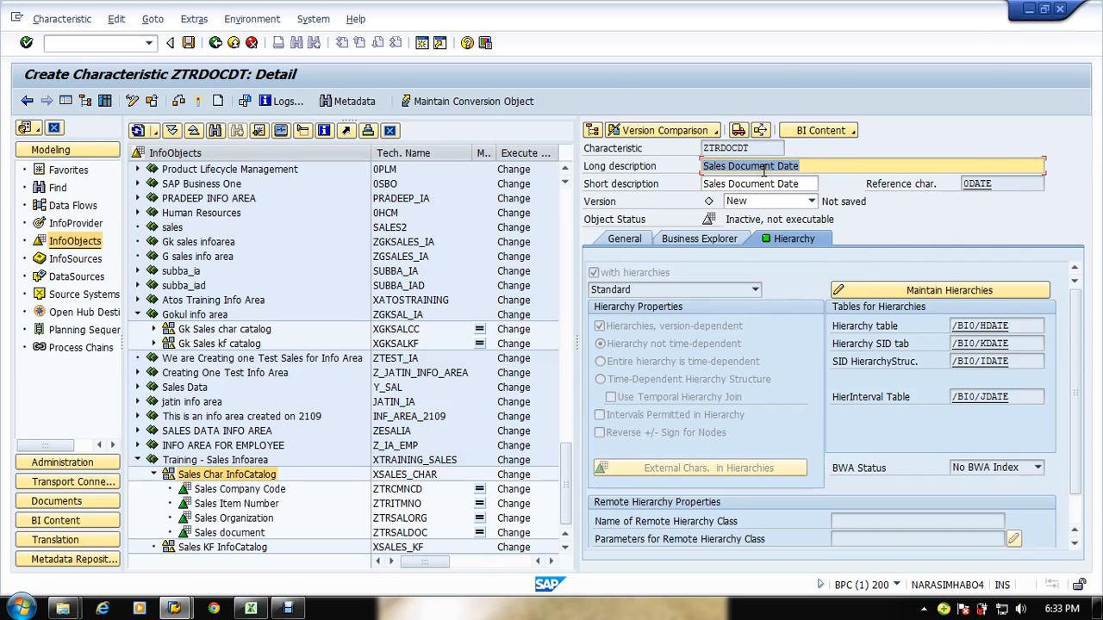
pyautogui.press('Return')
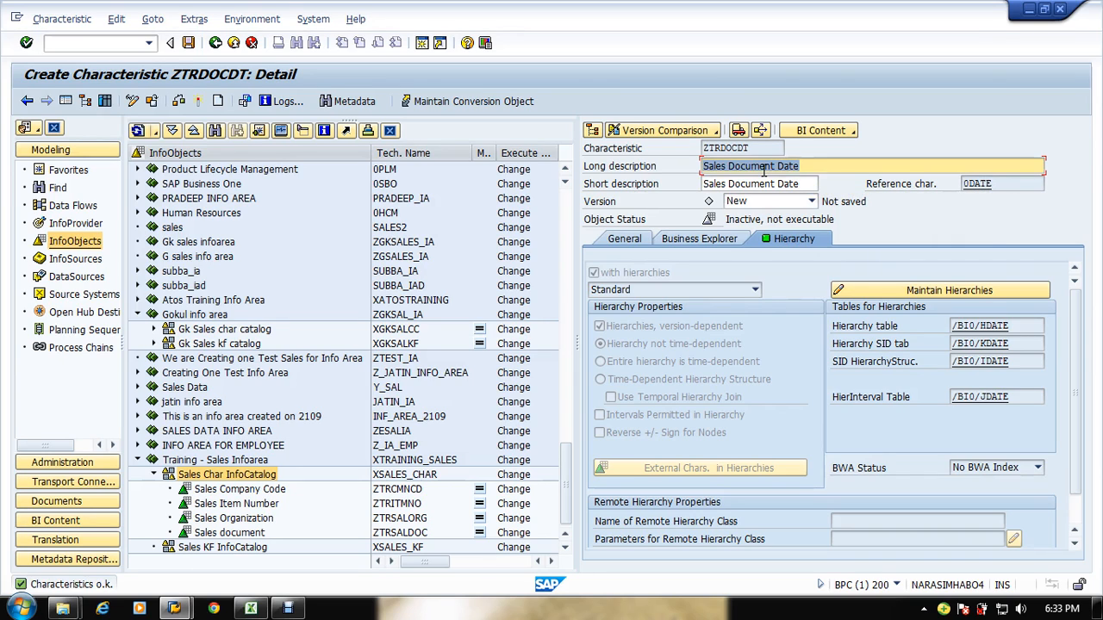
pyautogui.click(199, 104)
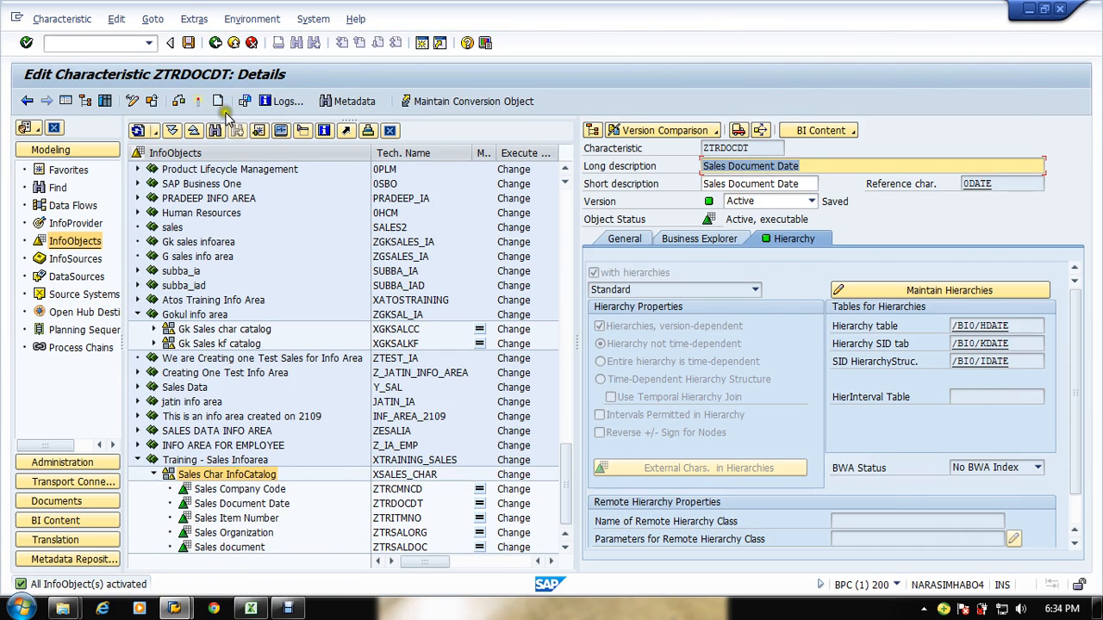
# Step: Review the sales reporting requirement spreadsheet in Excel against the InfoObjects created so far
pyautogui.hotkey('alt', 'Tab')
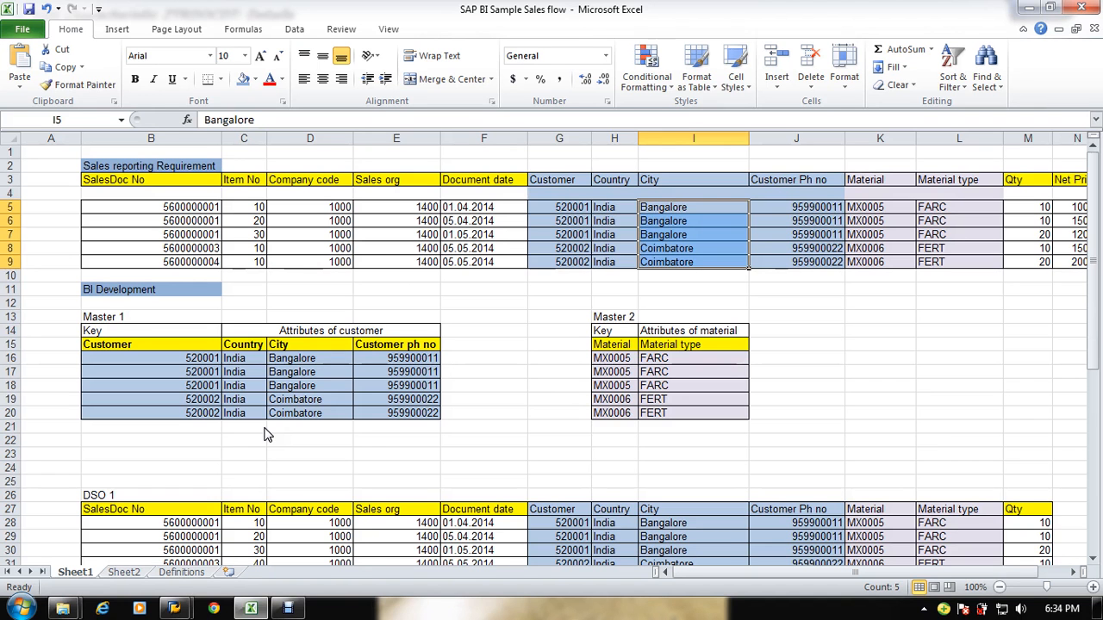
pyautogui.hotkey('alt', 'Tab')
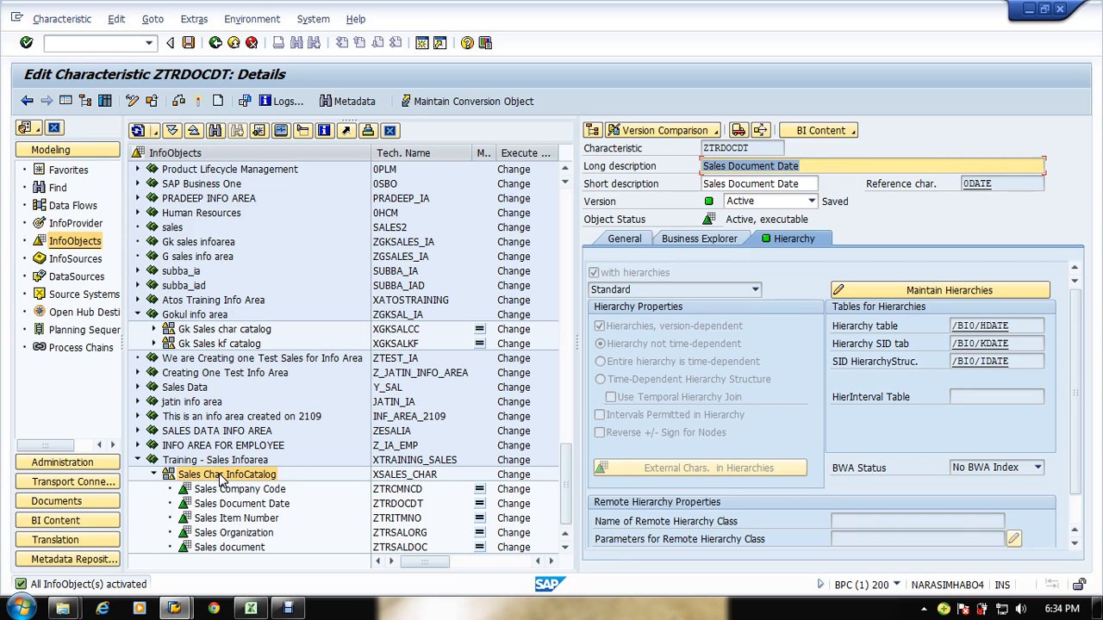
pyautogui.hotkey('alt', 'Tab')
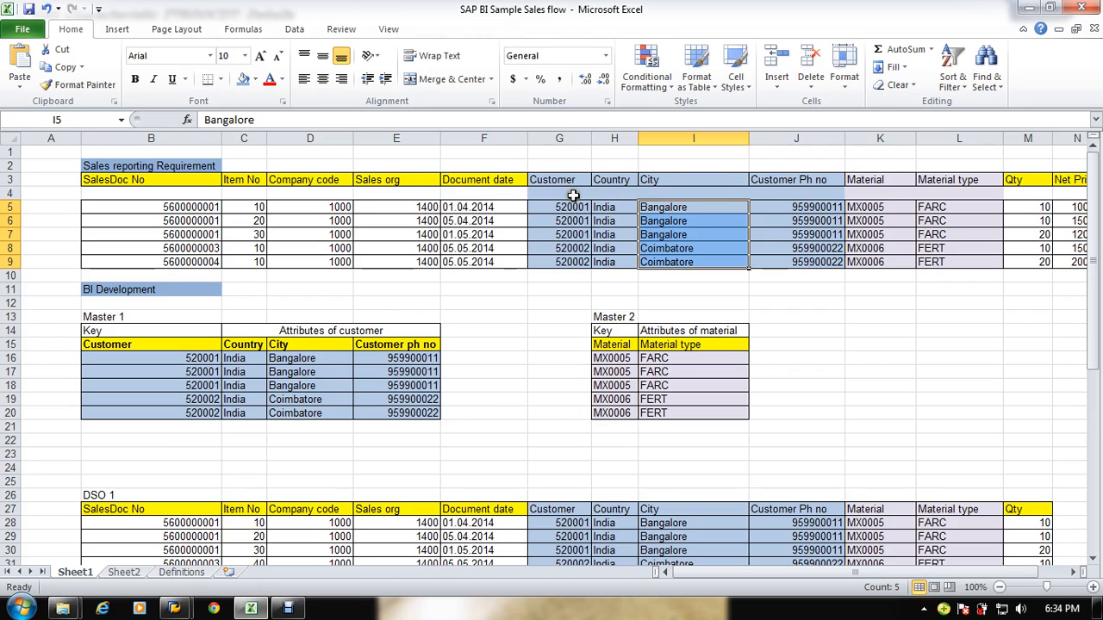
pyautogui.hotkey('alt', 'Tab')
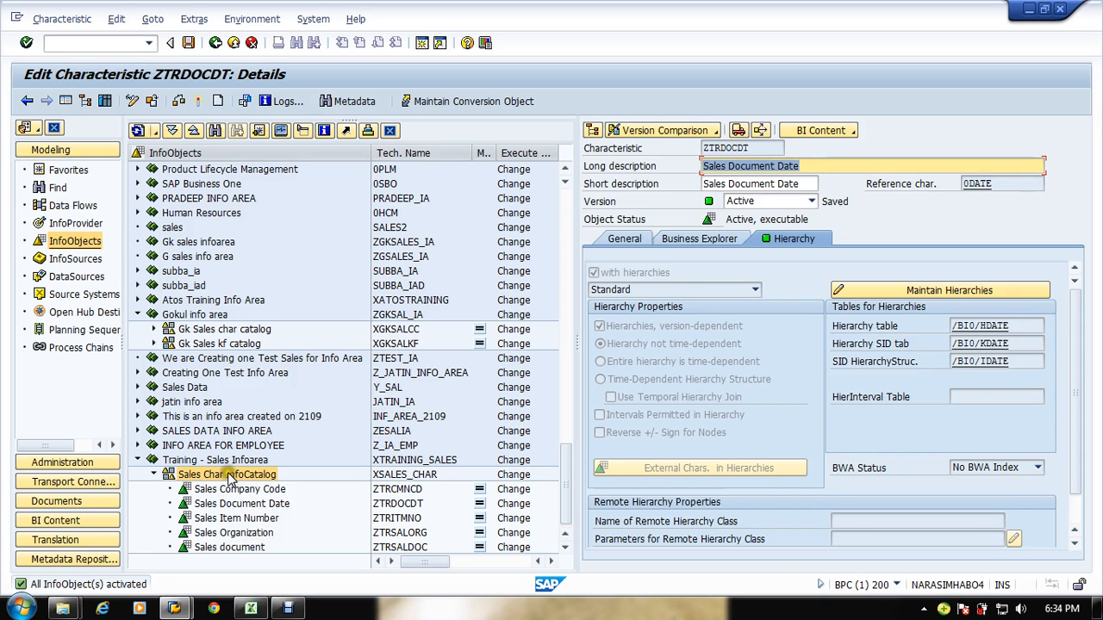
# Step: Create another characteristic in the Sales Char InfoCatalog with the technical name ZTRCUSTNO
pyautogui.rightClick(229, 478)
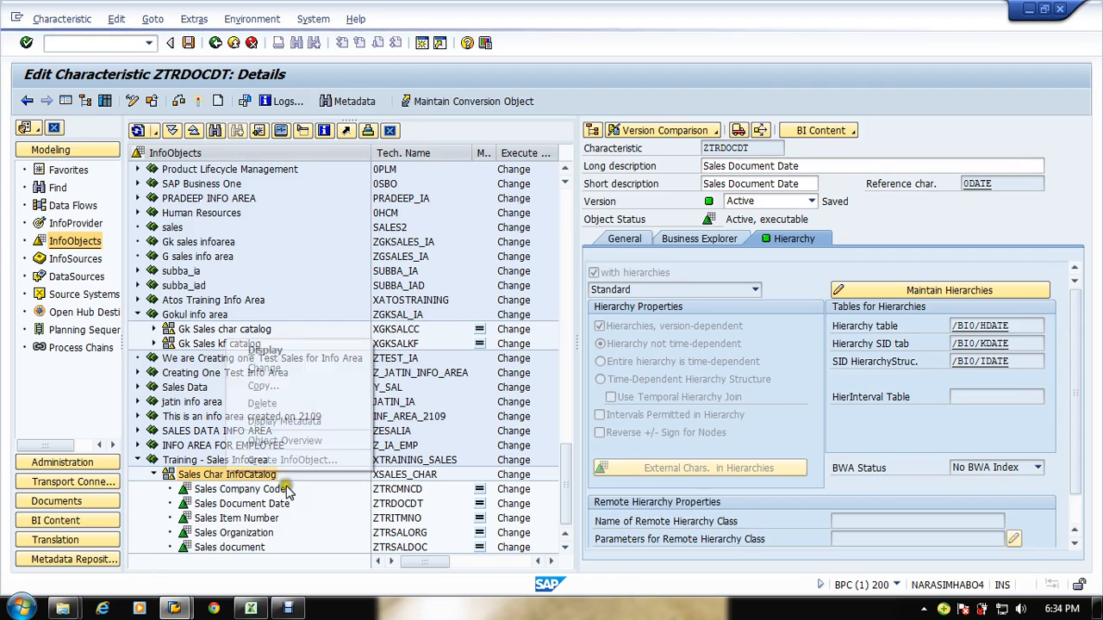
pyautogui.click(293, 461)
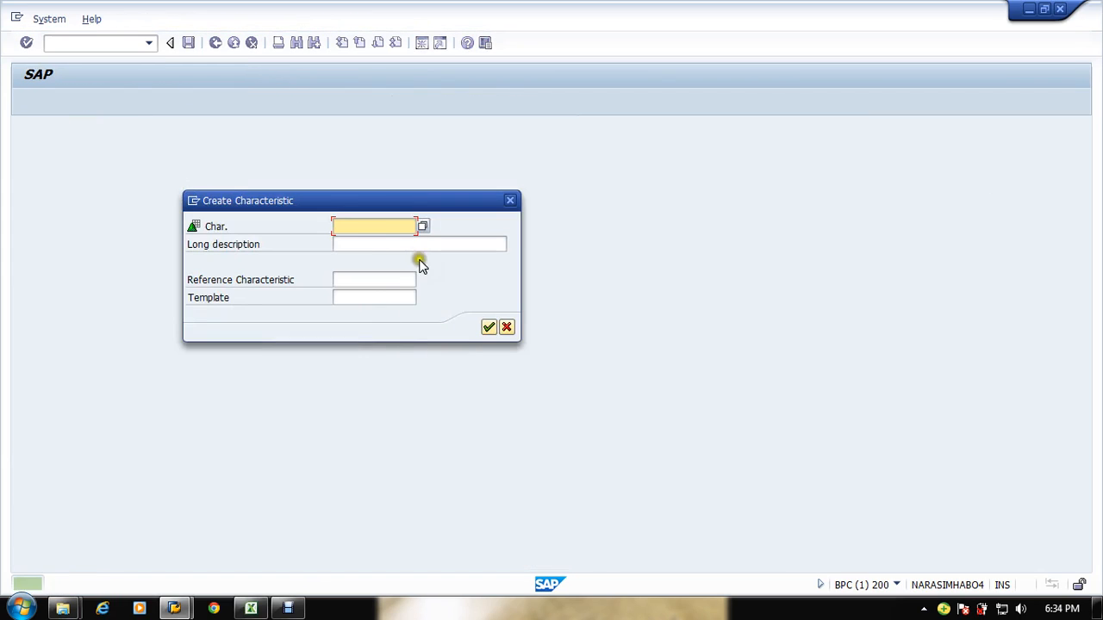
pyautogui.click(389, 230)
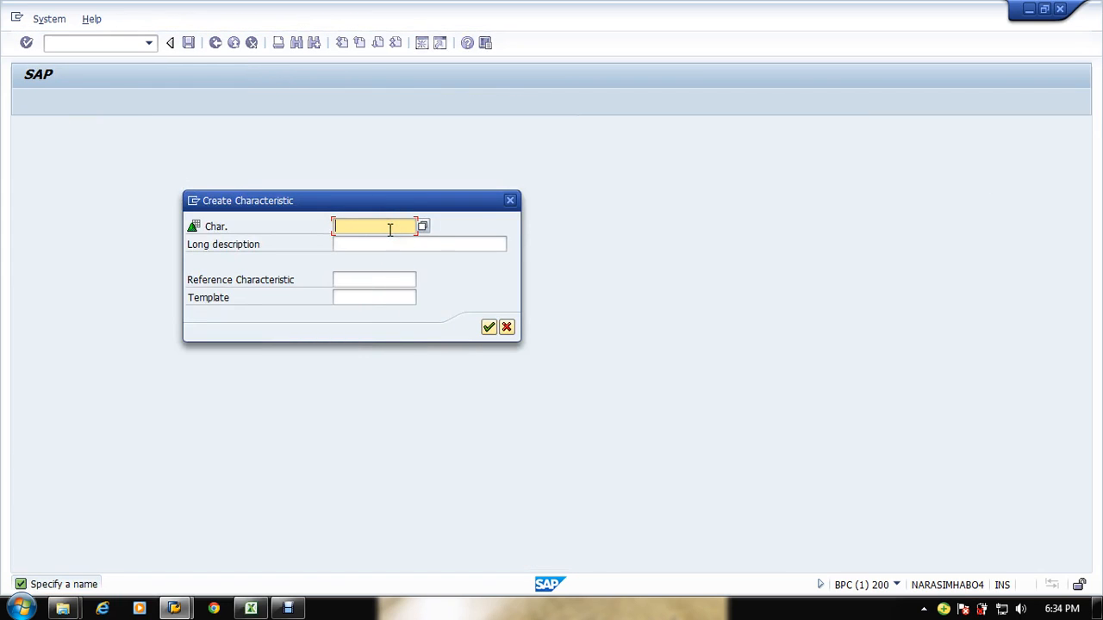
pyautogui.write('ZT')
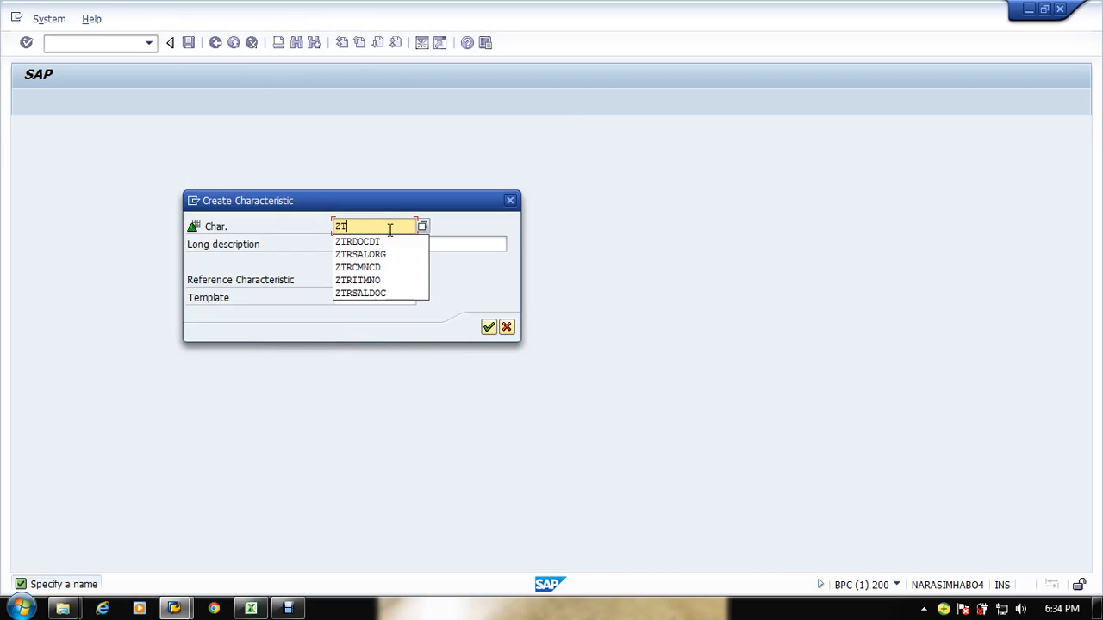
pyautogui.write('RCUST')
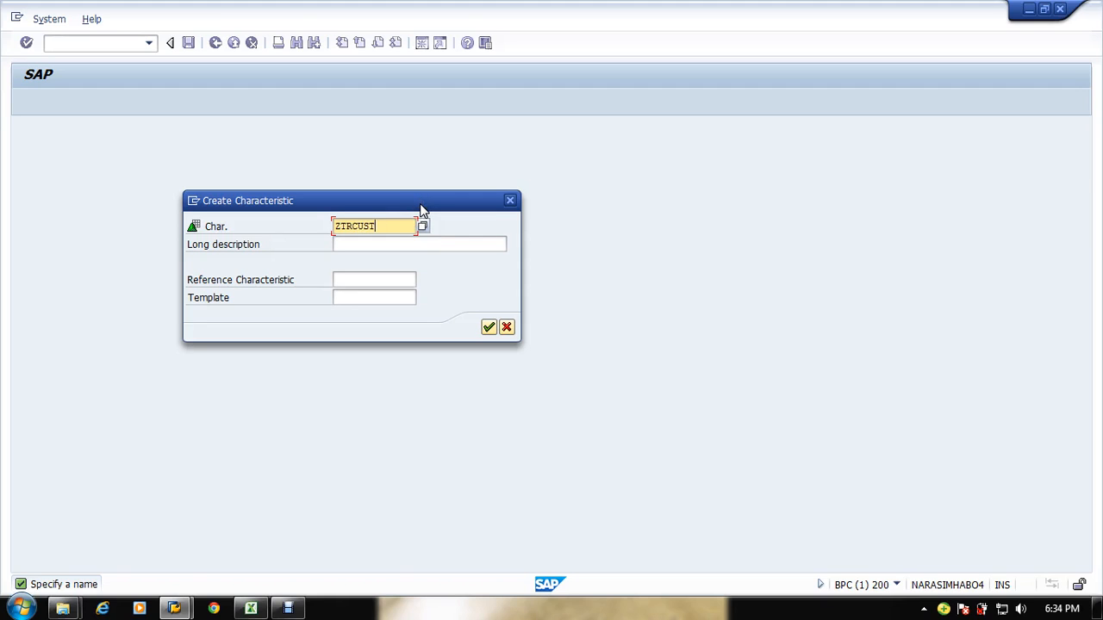
pyautogui.hotkey('alt', 'space')
pyautogui.hotkey('alt', 'Tab')
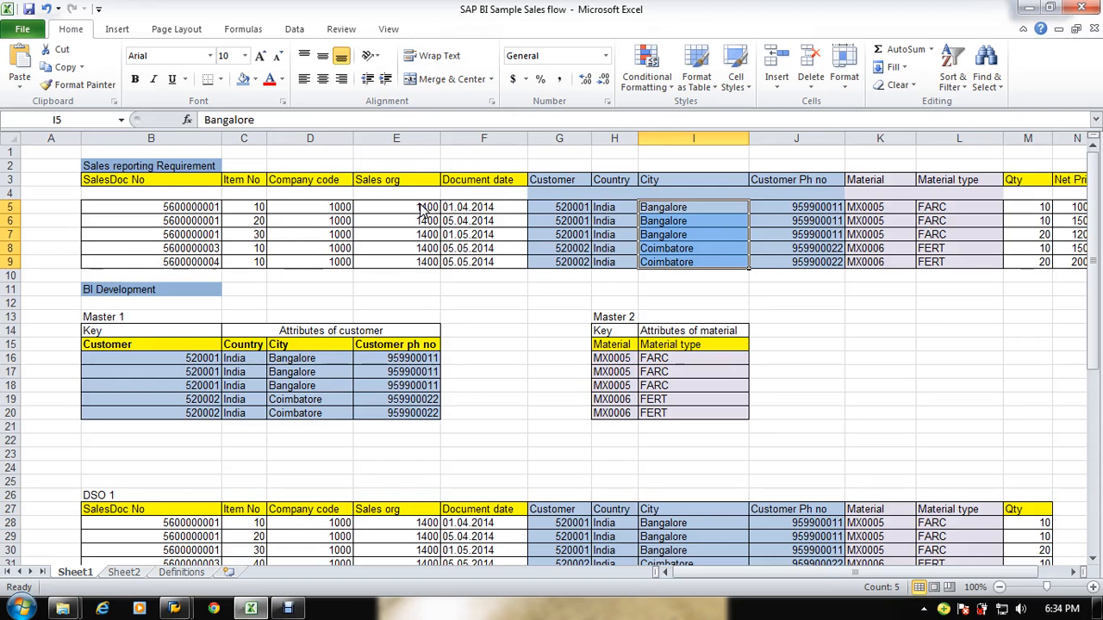
pyautogui.hotkey('alt', 'Tab')
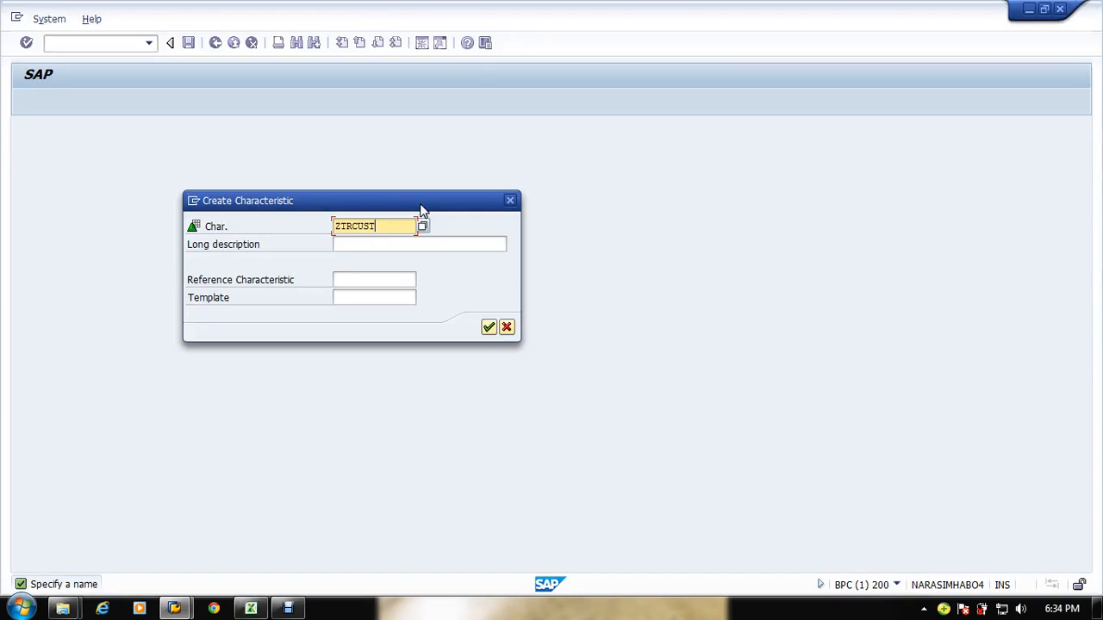
pyautogui.click(388, 247)
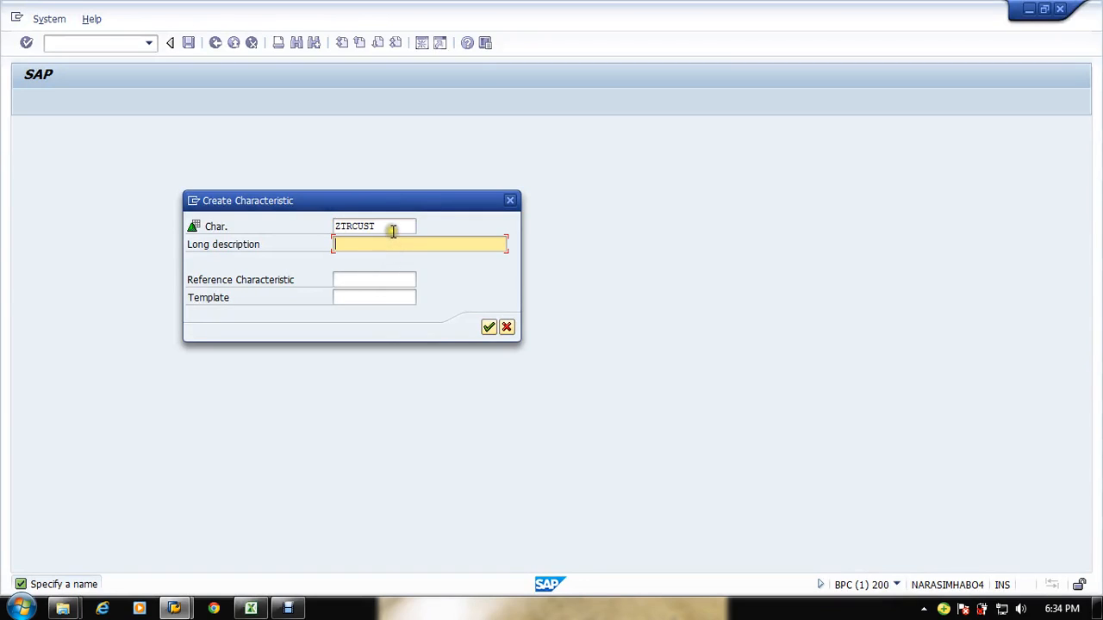
pyautogui.click(390, 226)
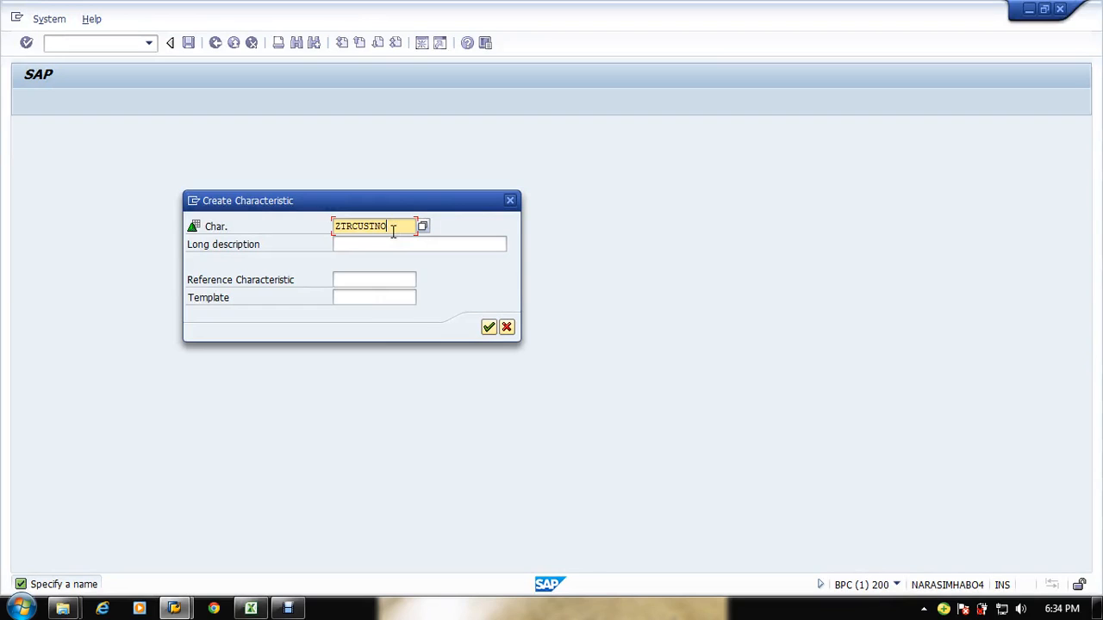
# Step: Enter the long description Sales Customer Number for the new characteristic and confirm its creation
pyautogui.press('Tab')
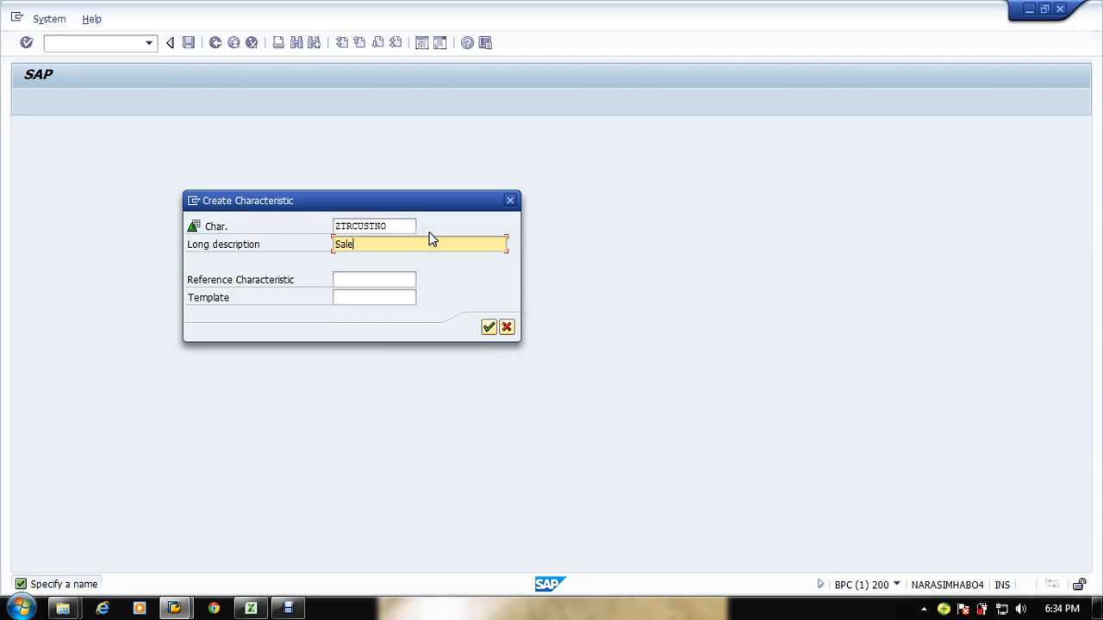
pyautogui.write('Sales Customer Number')
pyautogui.click(490, 326)
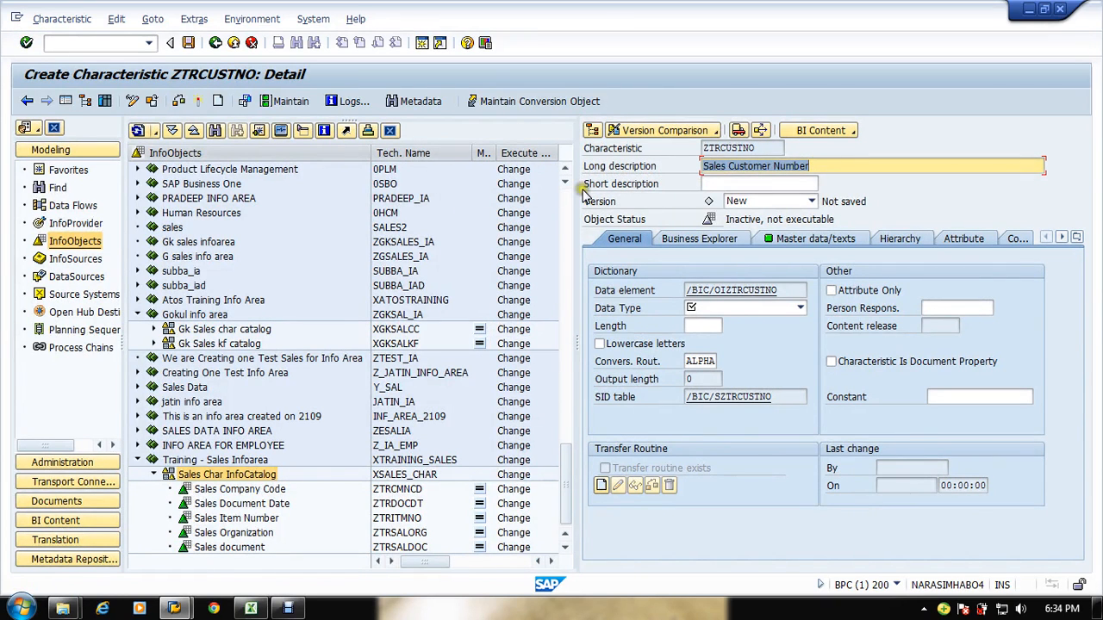
# Step: Set the data type to CHAR - Character String with length 6 for Sales Customer Number
pyautogui.click(747, 309)
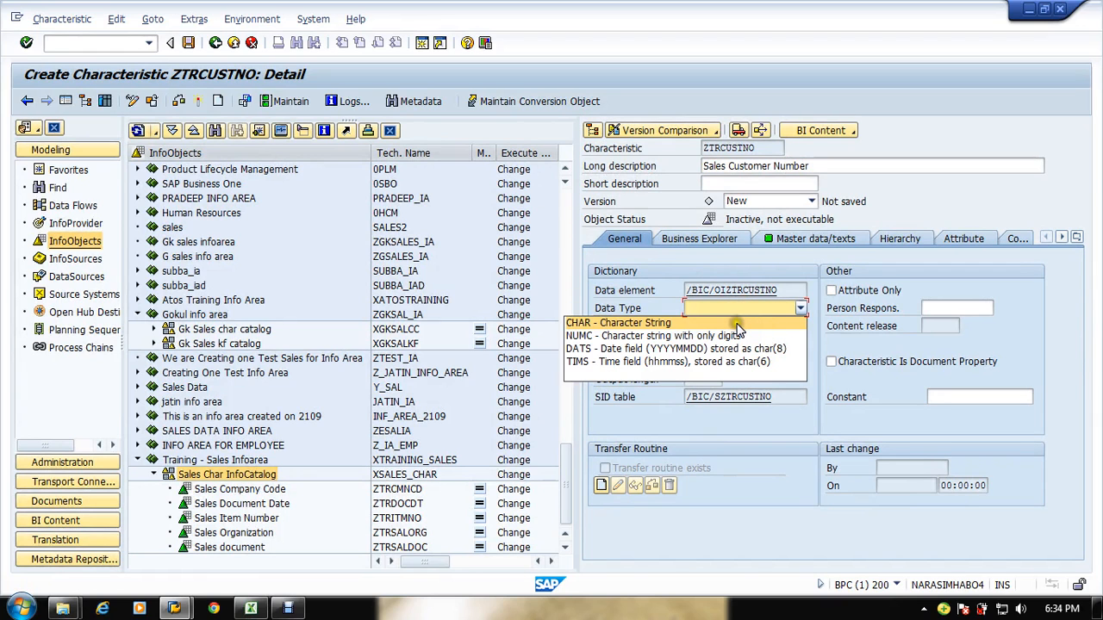
pyautogui.click(733, 323)
pyautogui.hotkey('alt', 'Tab')
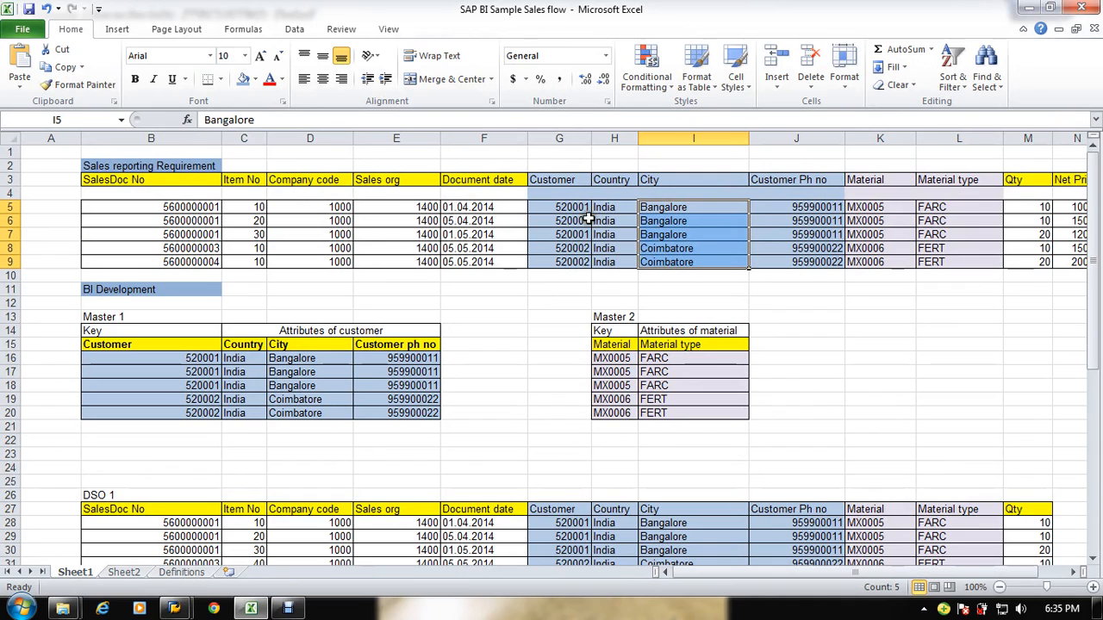
pyautogui.hotkey('alt', 'Tab')
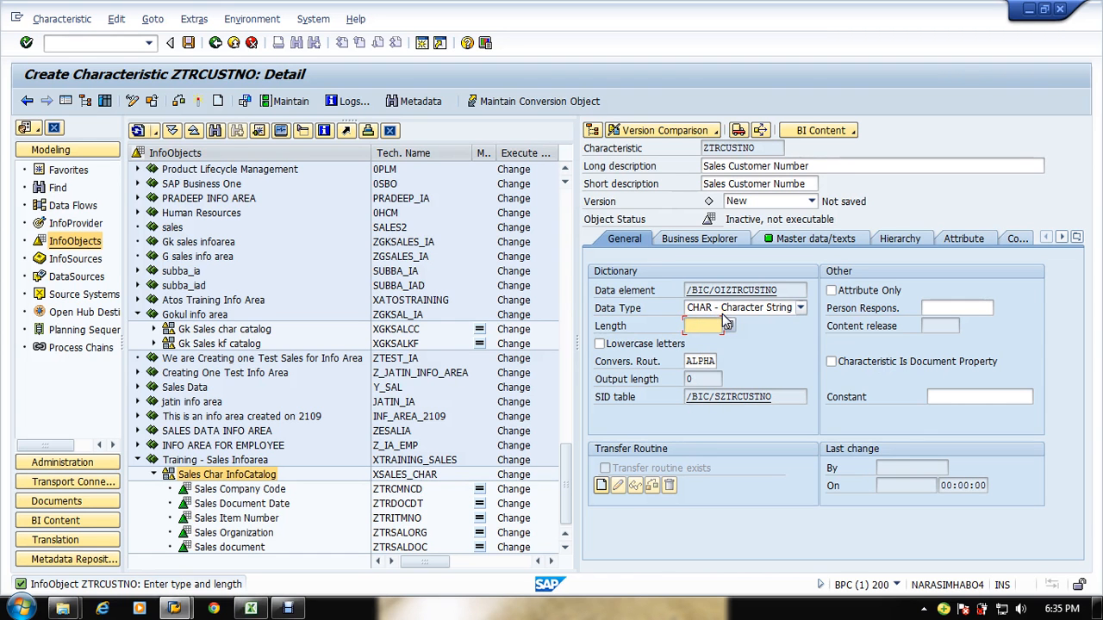
pyautogui.hotkey('alt', 'Tab')
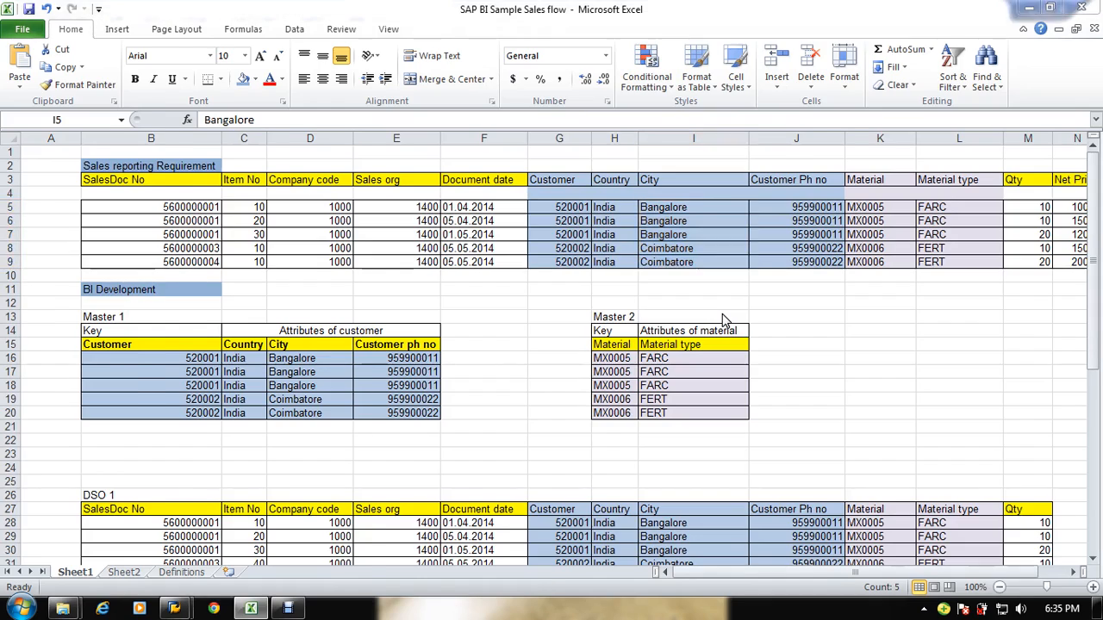
pyautogui.hotkey('alt', 'Tab')
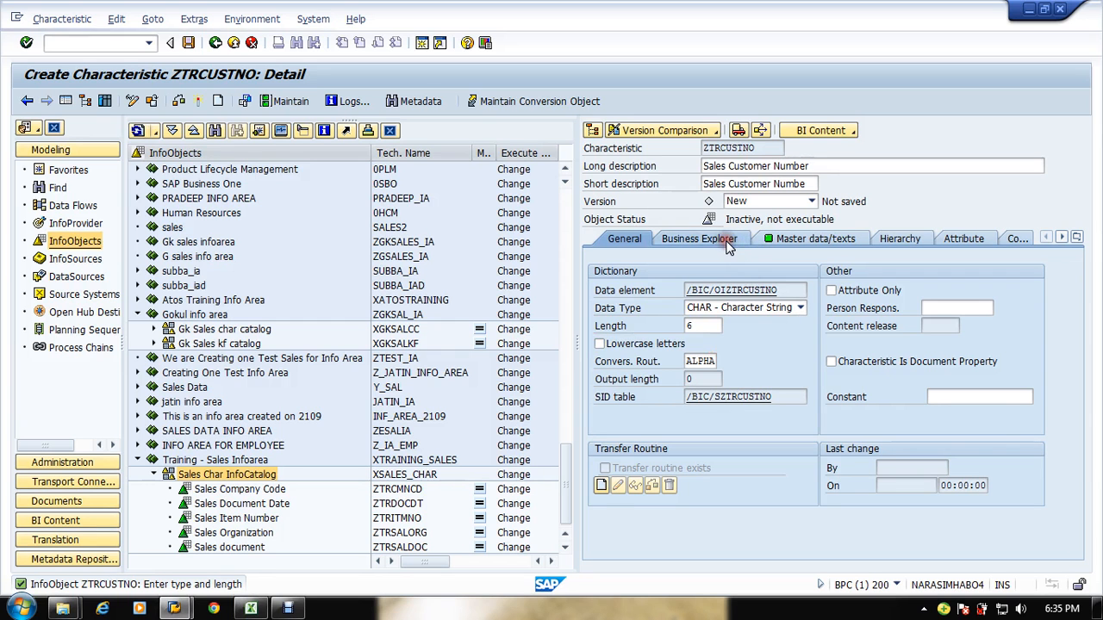
# Step: Review the Master data/texts and Hierarchy settings of Sales Customer Number, keeping master data and texts on, and open its Attribute tab
pyautogui.click(728, 246)
pyautogui.click(783, 239)
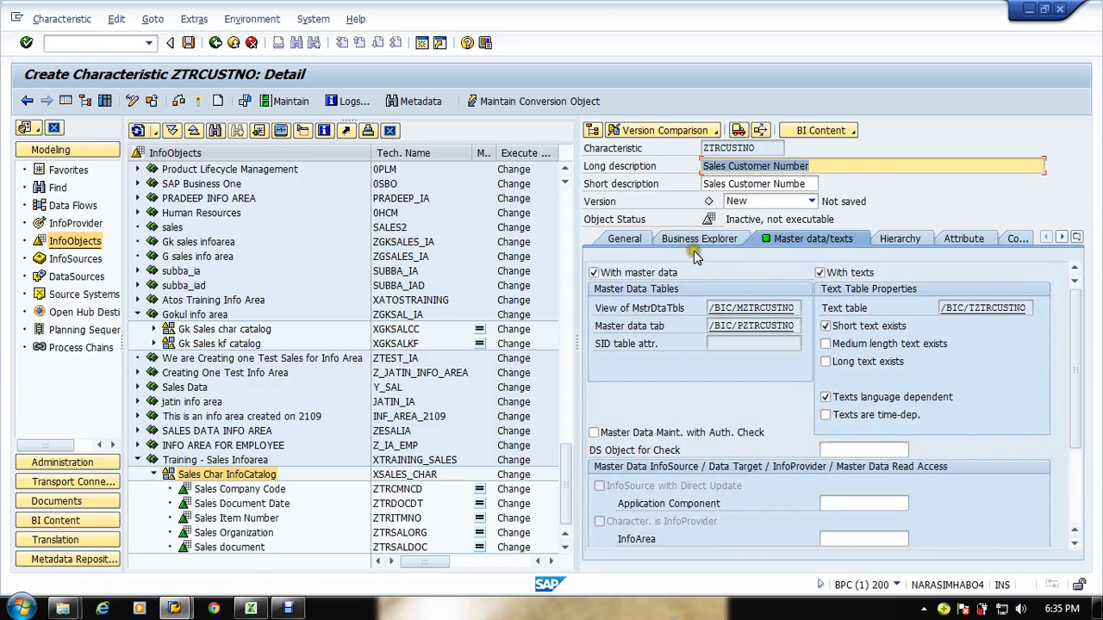
pyautogui.click(834, 272)
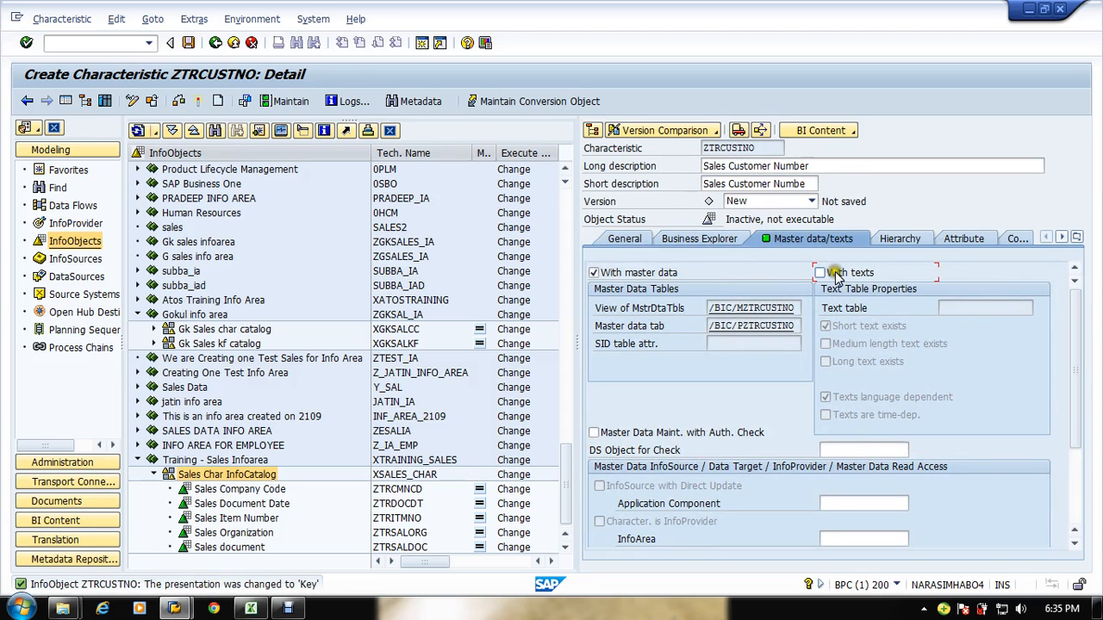
pyautogui.click(834, 273)
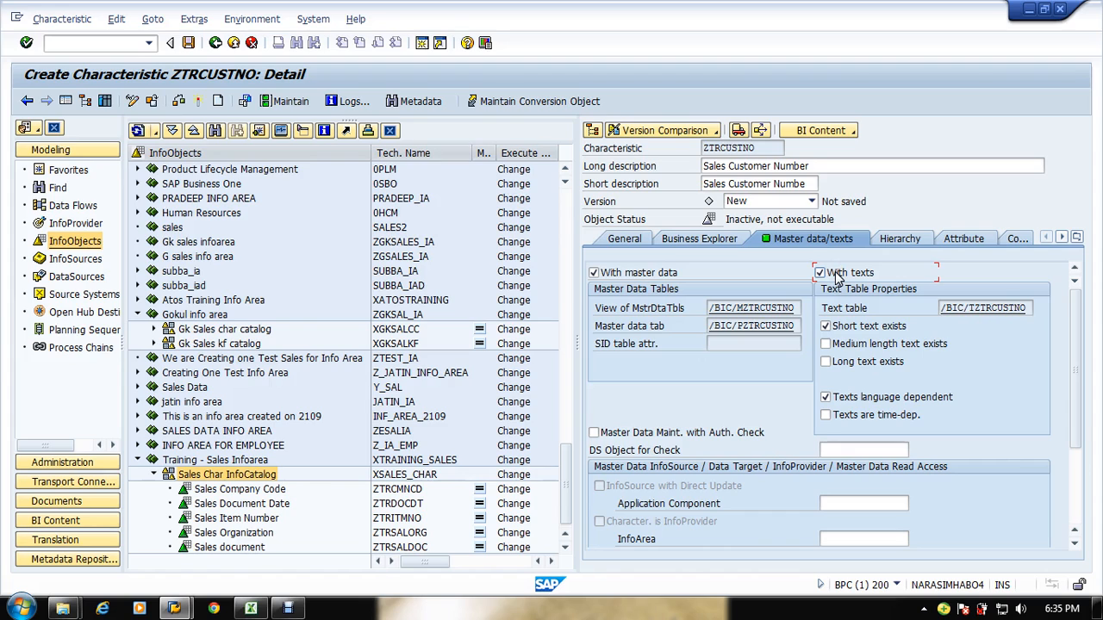
pyautogui.hotkey('alt', 'Tab')
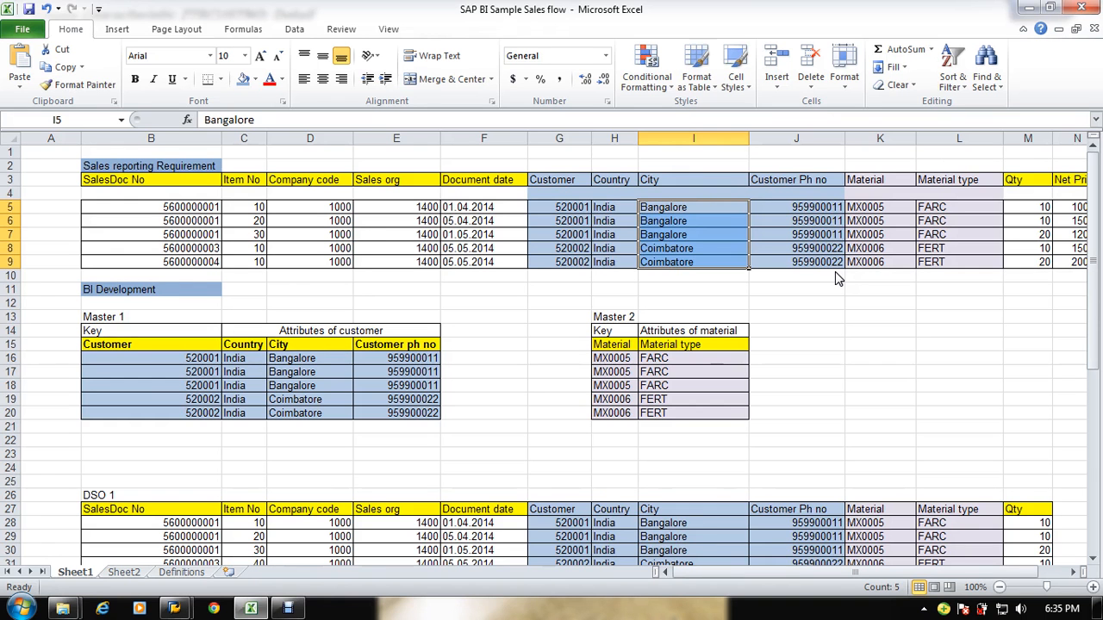
pyautogui.hotkey('alt', 'Tab')
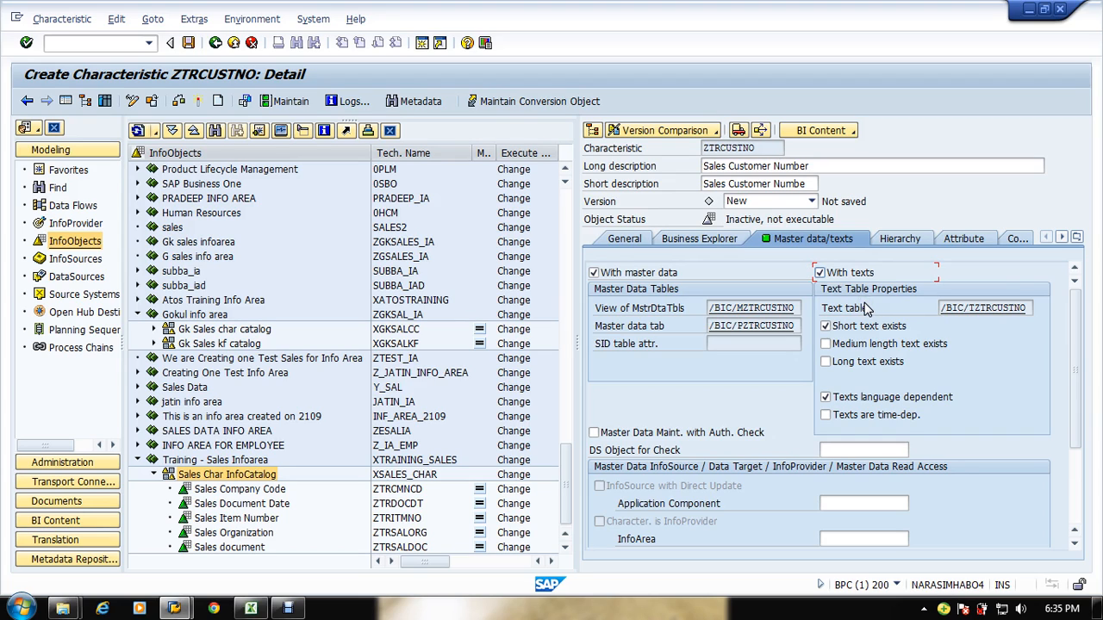
pyautogui.click(899, 240)
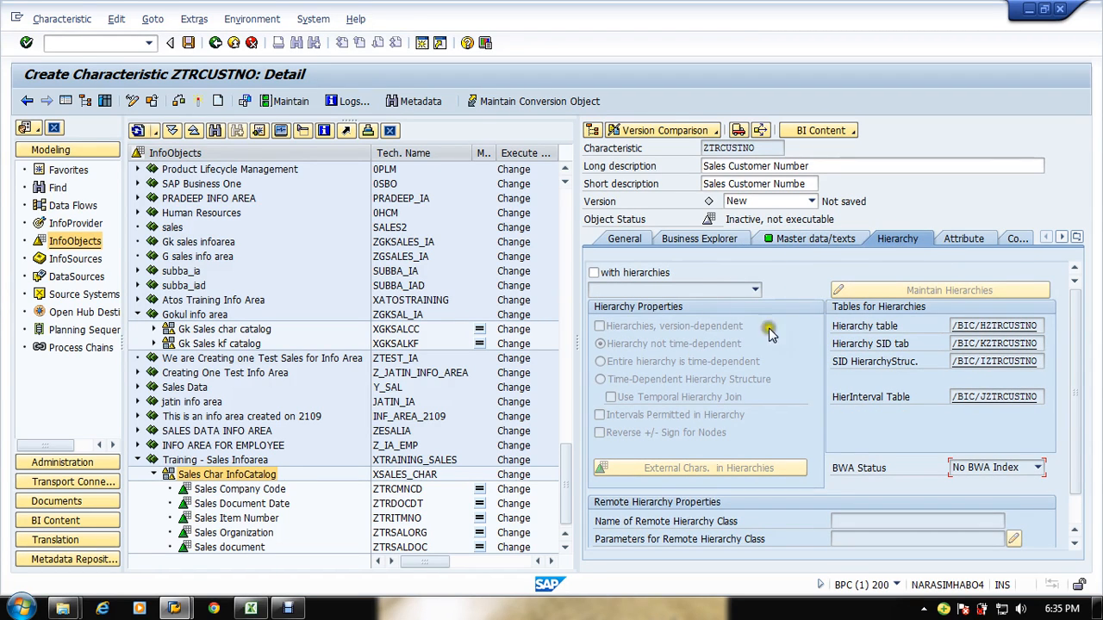
pyautogui.click(987, 240)
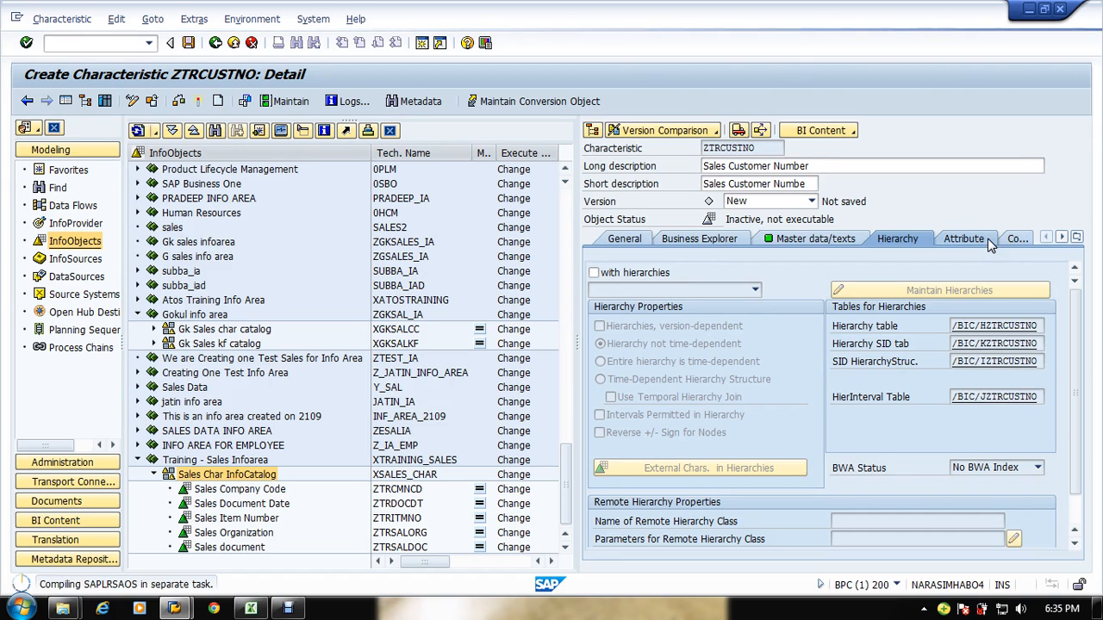
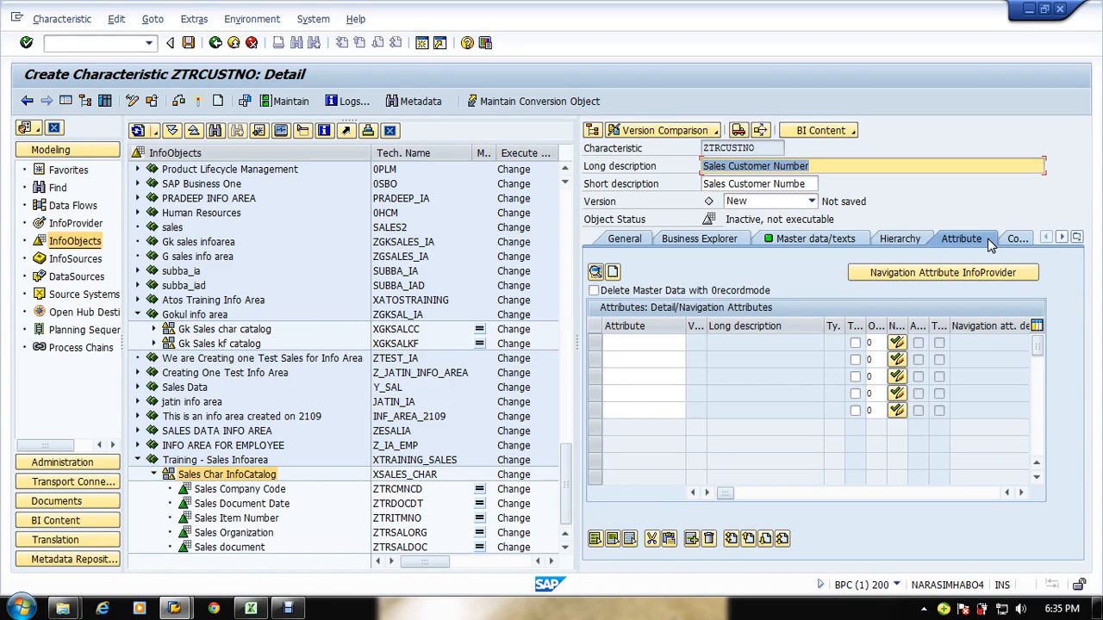
# Step: Compare the customer attributes in the sales sample spreadsheet with the empty attribute list of Sales Customer Number
pyautogui.hotkey('alt', 'Tab')
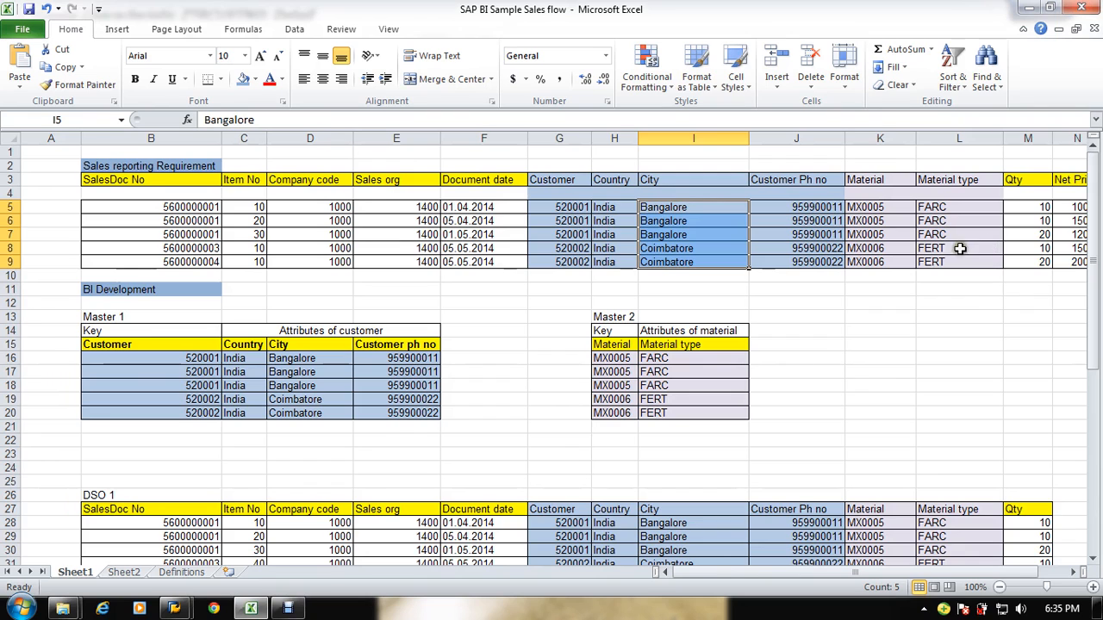
pyautogui.hotkey('alt', 'Tab')
pyautogui.click(624, 340)
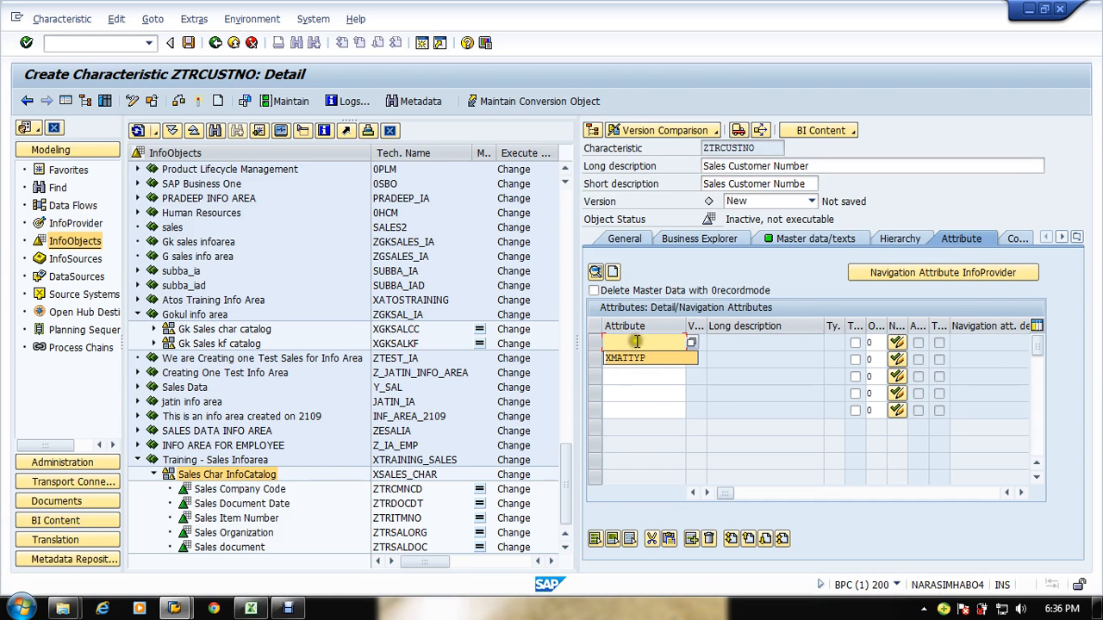
pyautogui.click(636, 341)
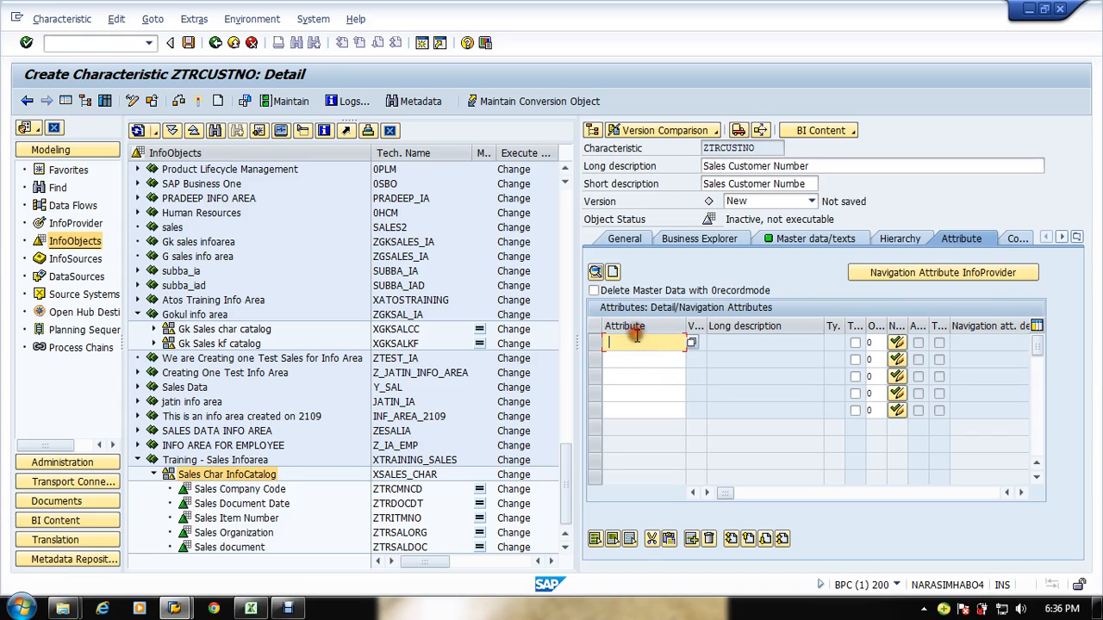
# Step: Open a second session and start the Data Warehousing Workbench with transaction rsa1, declining the modeling documentation
pyautogui.click(422, 44)
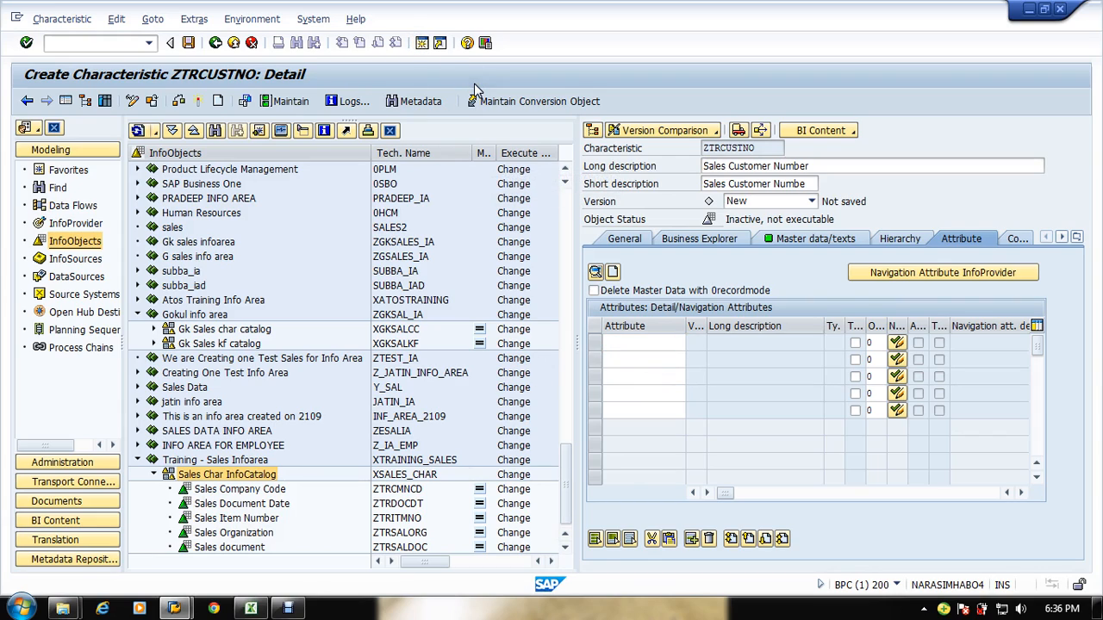
pyautogui.write('rsa1')
pyautogui.press('Return')
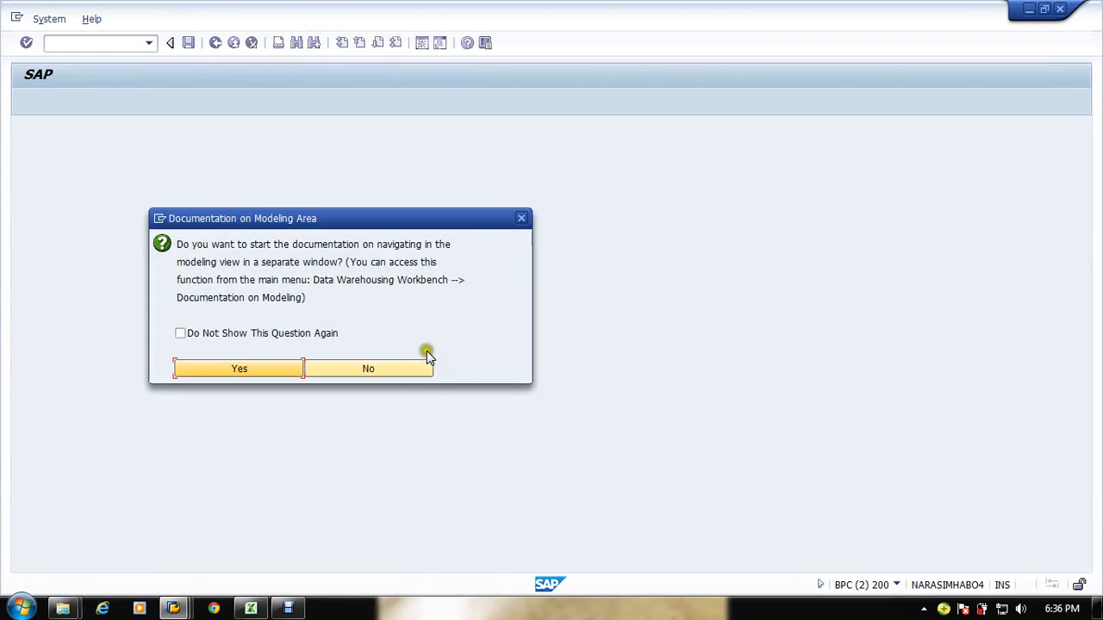
pyautogui.click(377, 365)
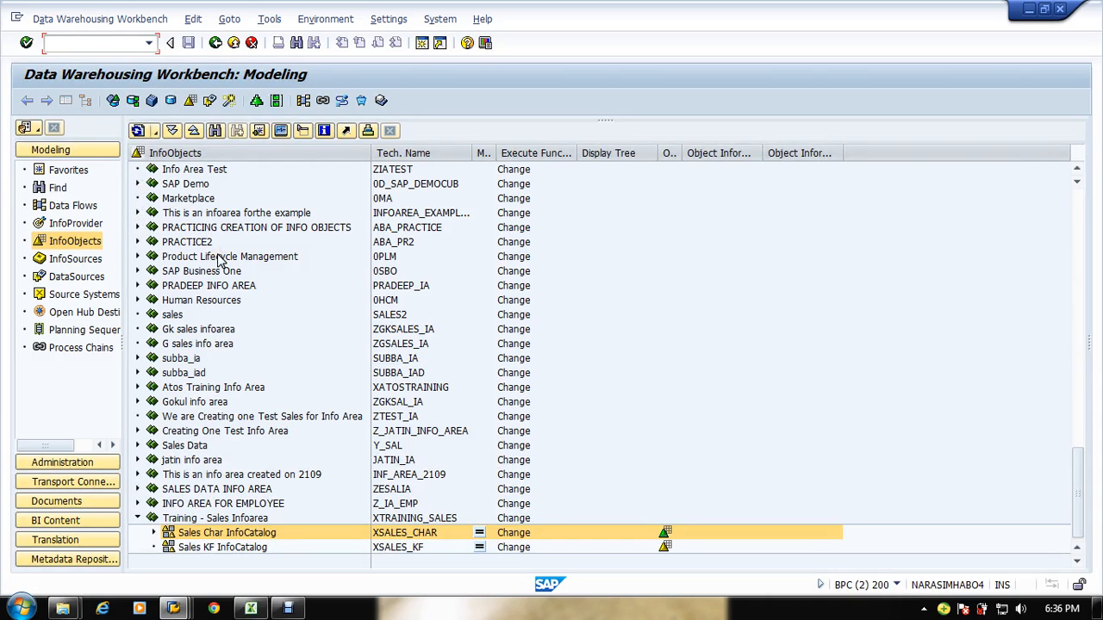
# Step: Open the existing Customer no characteristic in the sales info area's sales char catalog
pyautogui.moveTo(1074, 466); pyautogui.dragTo(1095, 155)
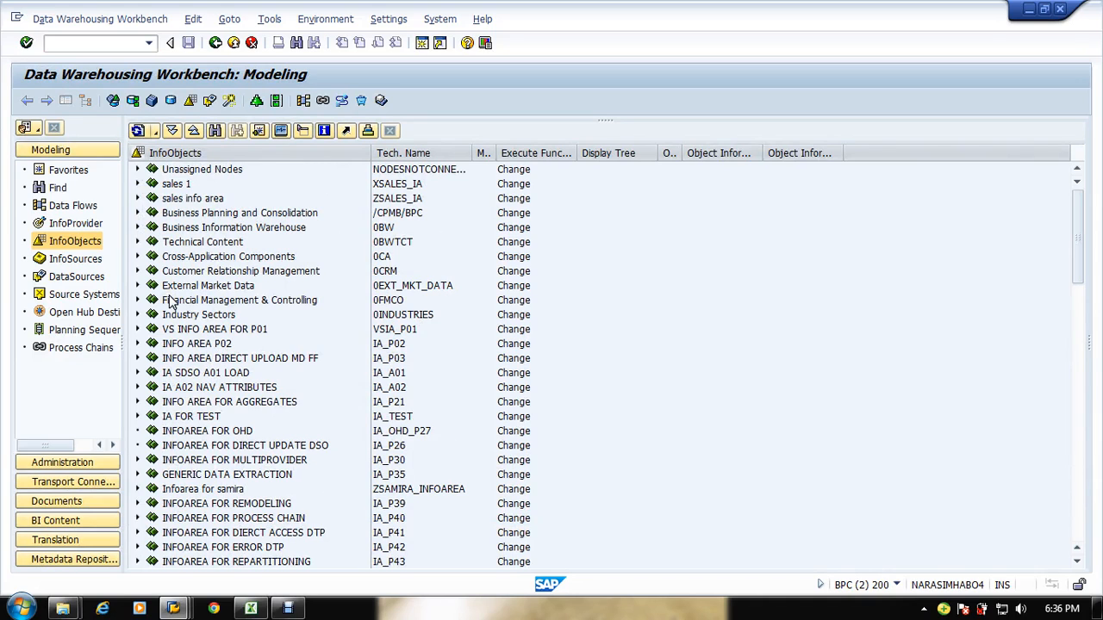
pyautogui.click(137, 198)
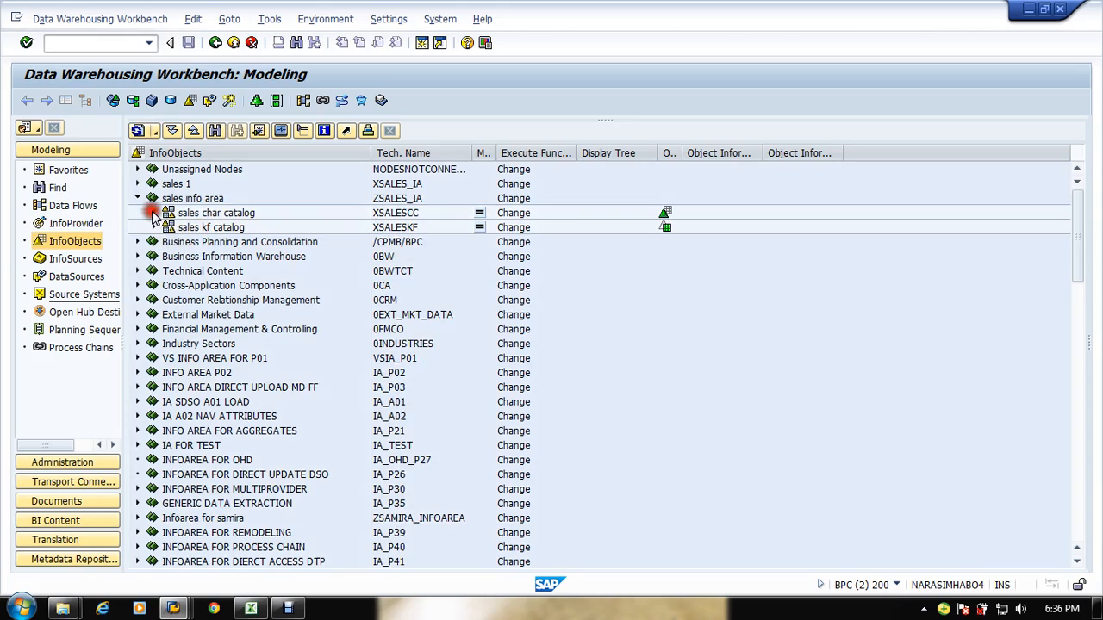
pyautogui.click(153, 213)
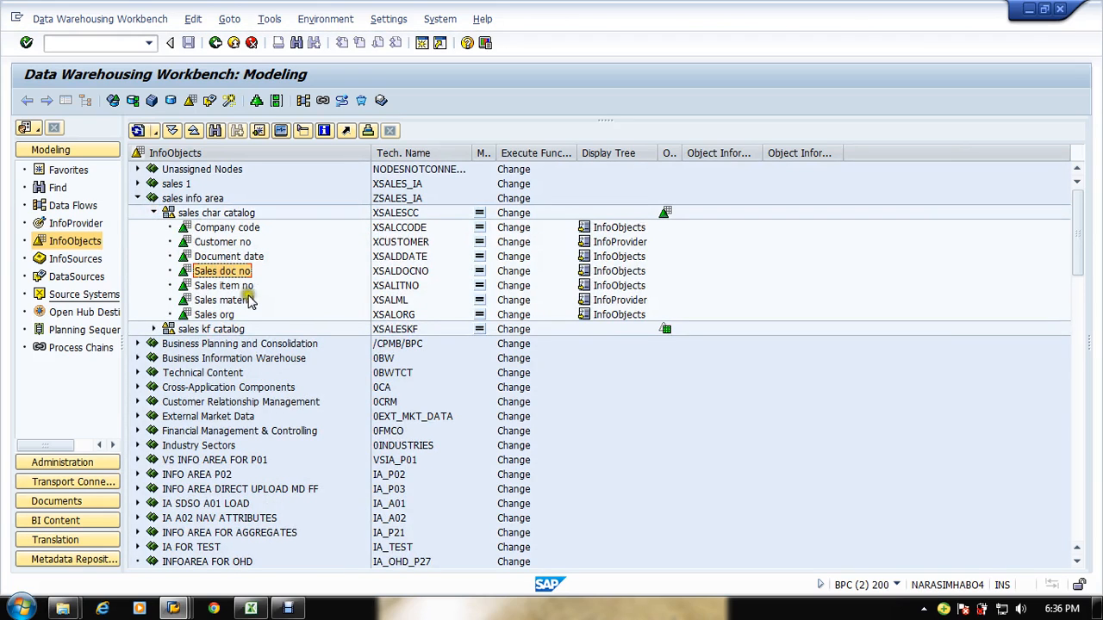
pyautogui.click(229, 244)
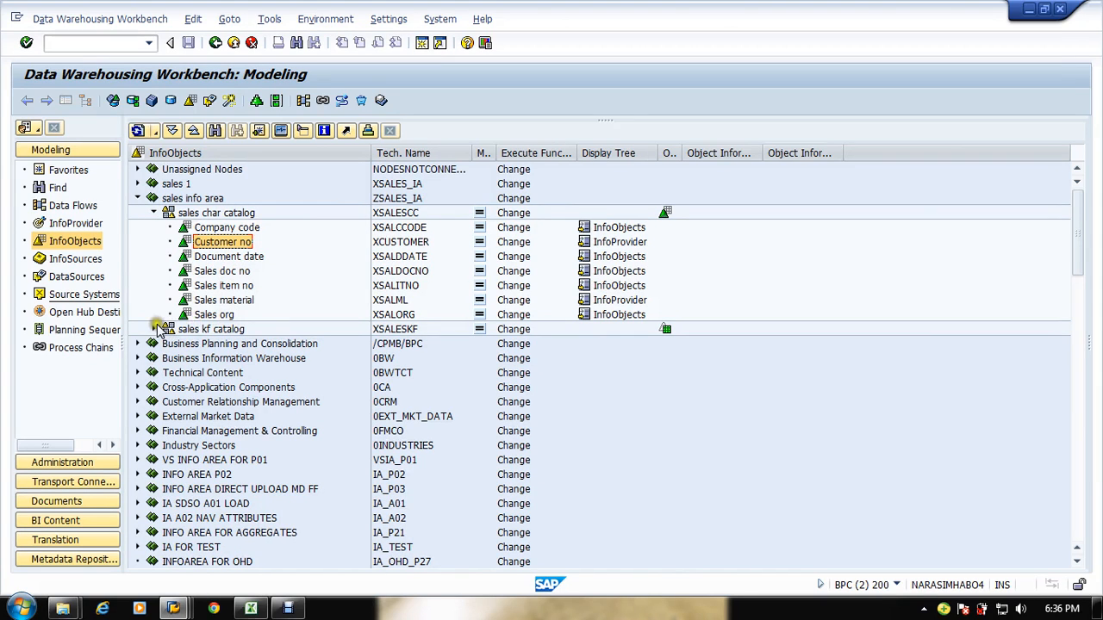
pyautogui.doubleClick(199, 247)
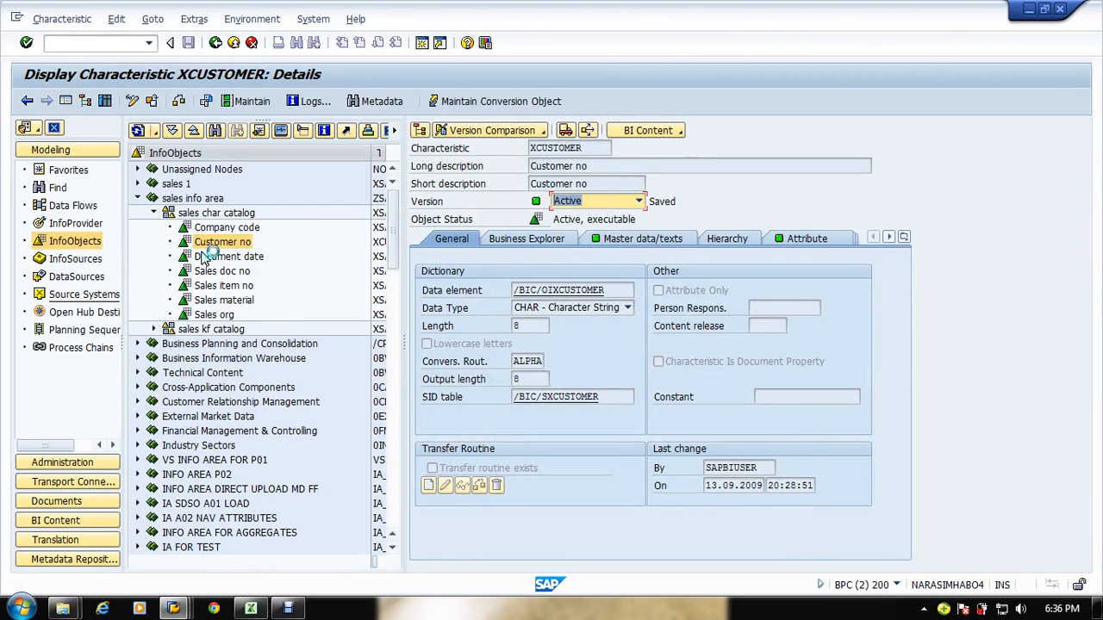
# Step: Inspect the Customer no attributes and the details of its XCOUNTRY attribute, then close that detail window
pyautogui.click(794, 239)
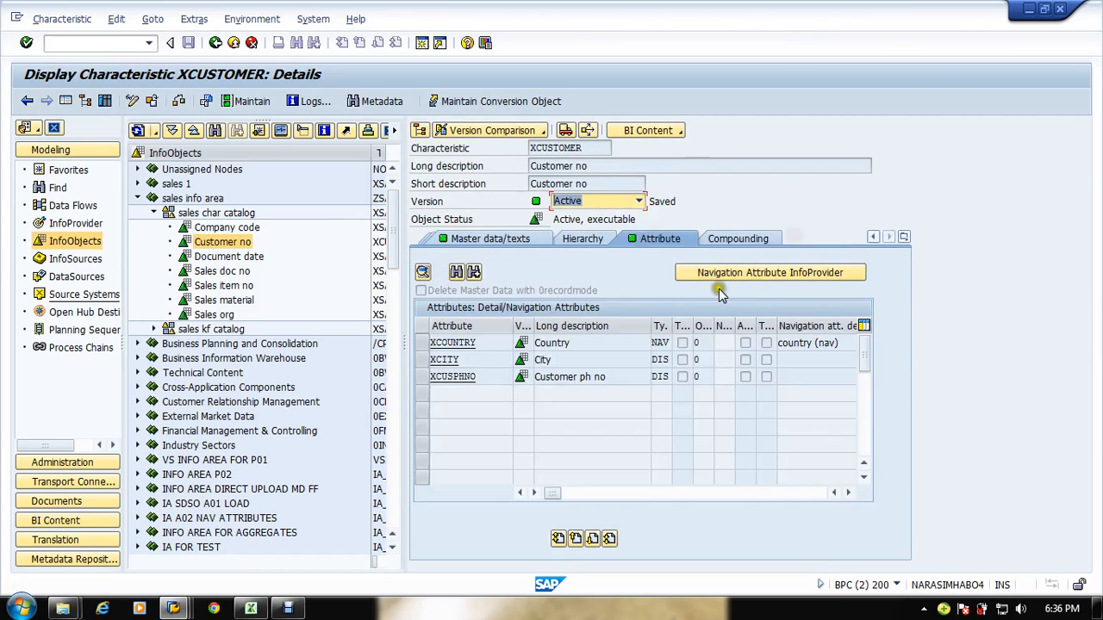
pyautogui.click(466, 342)
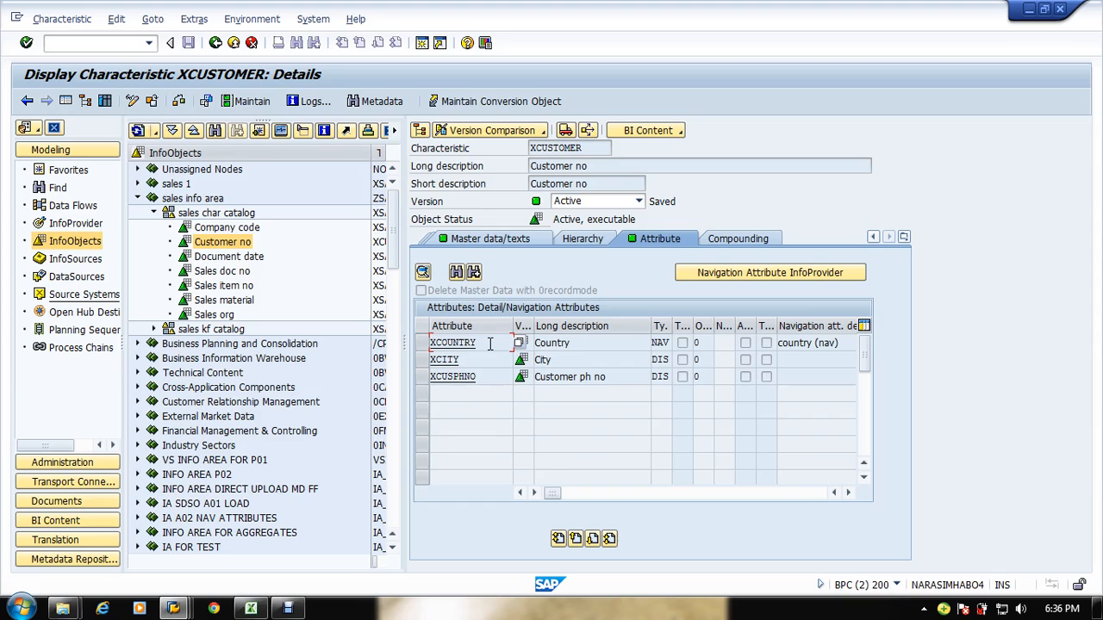
pyautogui.moveTo(490, 344); pyautogui.dragTo(435, 344)
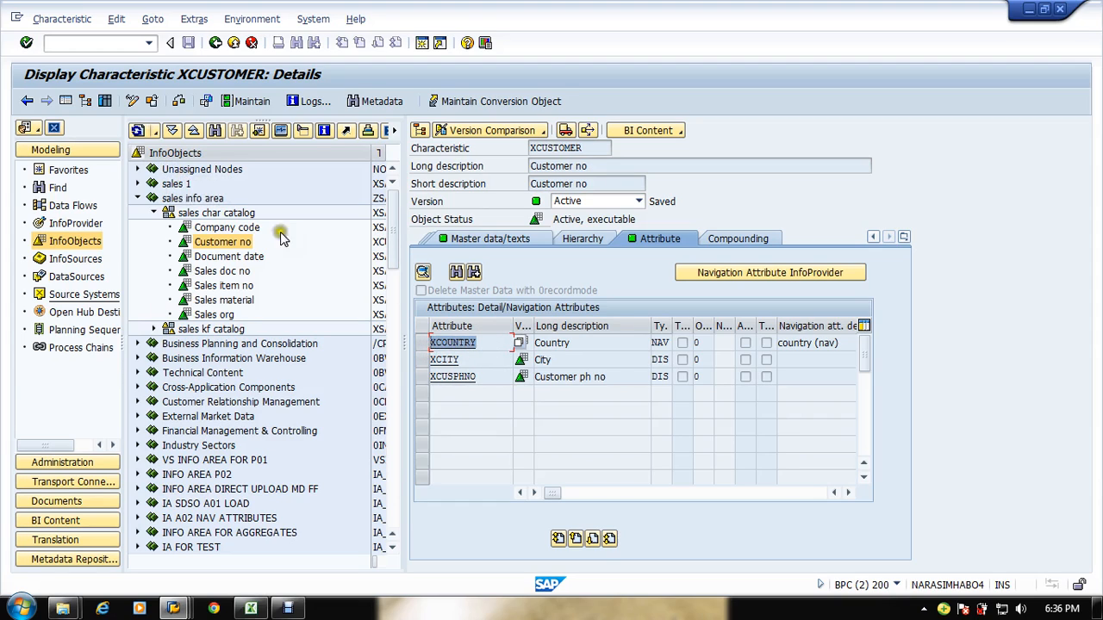
pyautogui.click(488, 344)
pyautogui.moveTo(491, 344); pyautogui.dragTo(401, 342)
pyautogui.hotkey('ctrl', 'c')
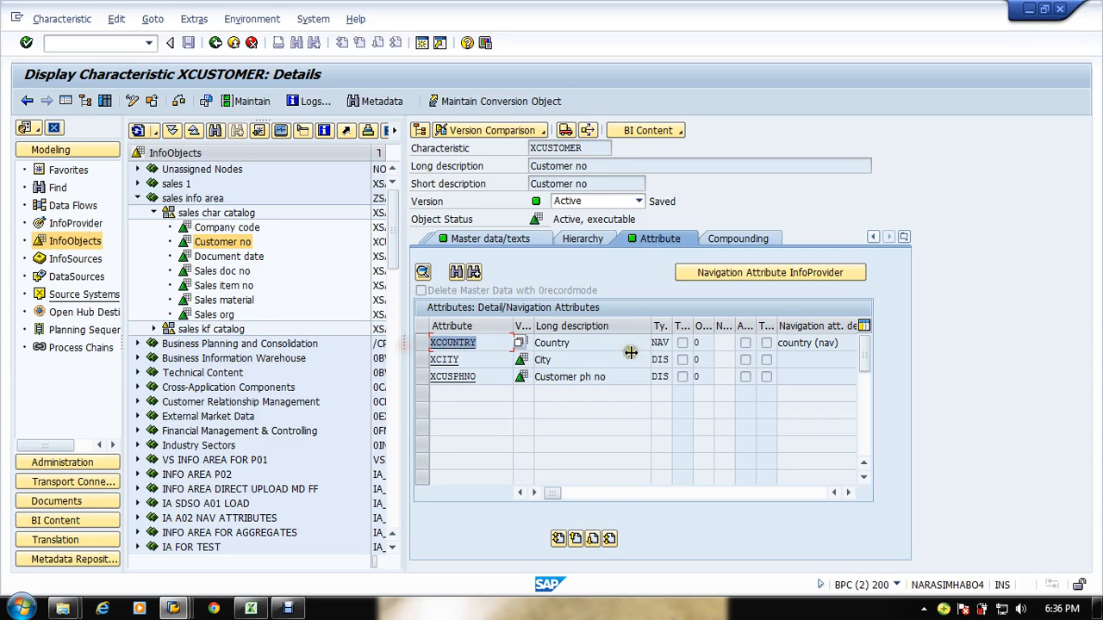
pyautogui.click(495, 348)
pyautogui.click(466, 343)
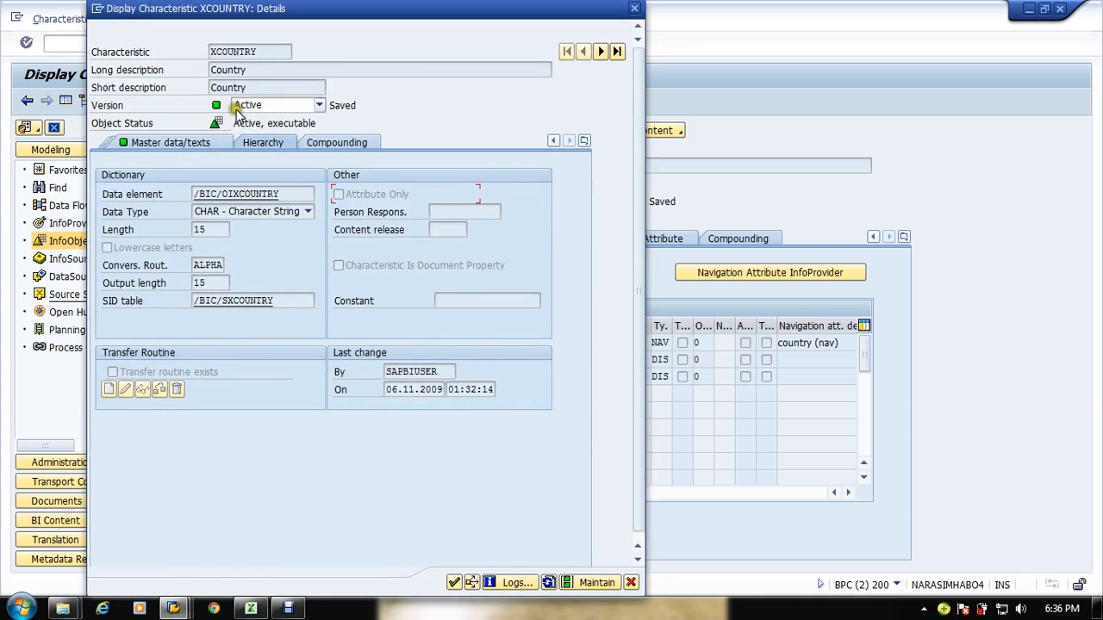
pyautogui.click(173, 143)
pyautogui.click(129, 145)
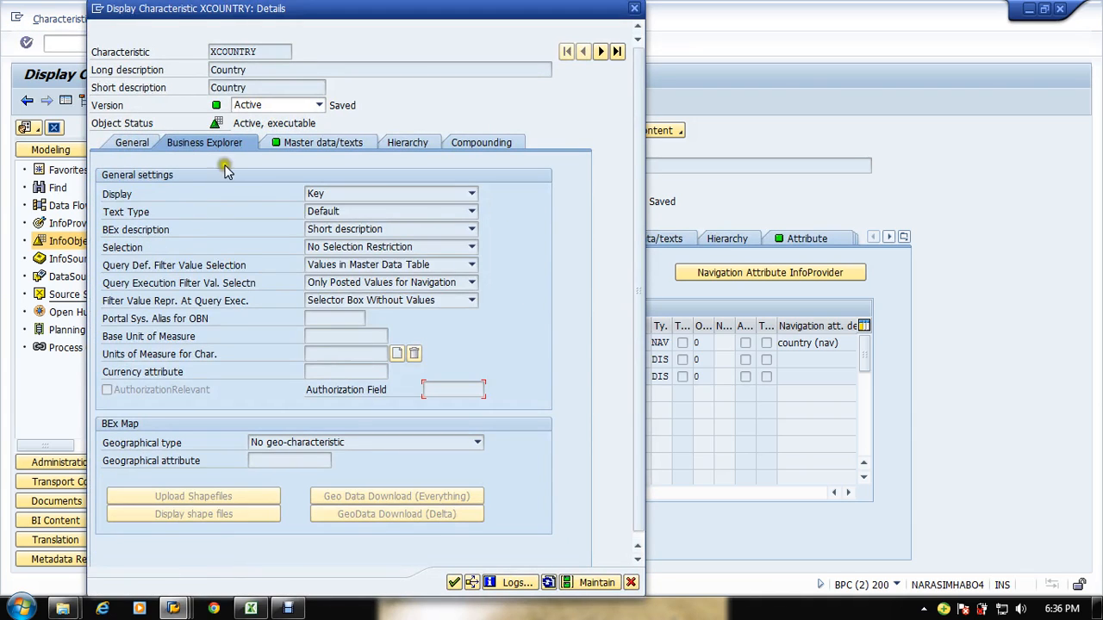
pyautogui.click(630, 584)
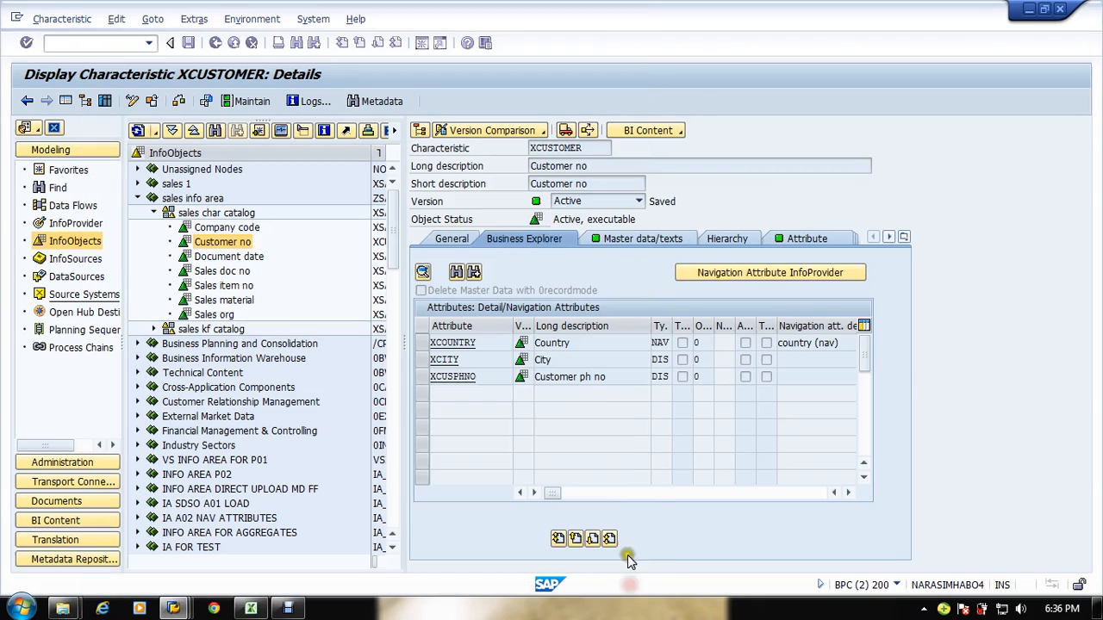
# Step: Copy XCOUNTRY from Customer no and add it as an attribute of Sales Customer Number
pyautogui.moveTo(493, 337); pyautogui.dragTo(382, 343)
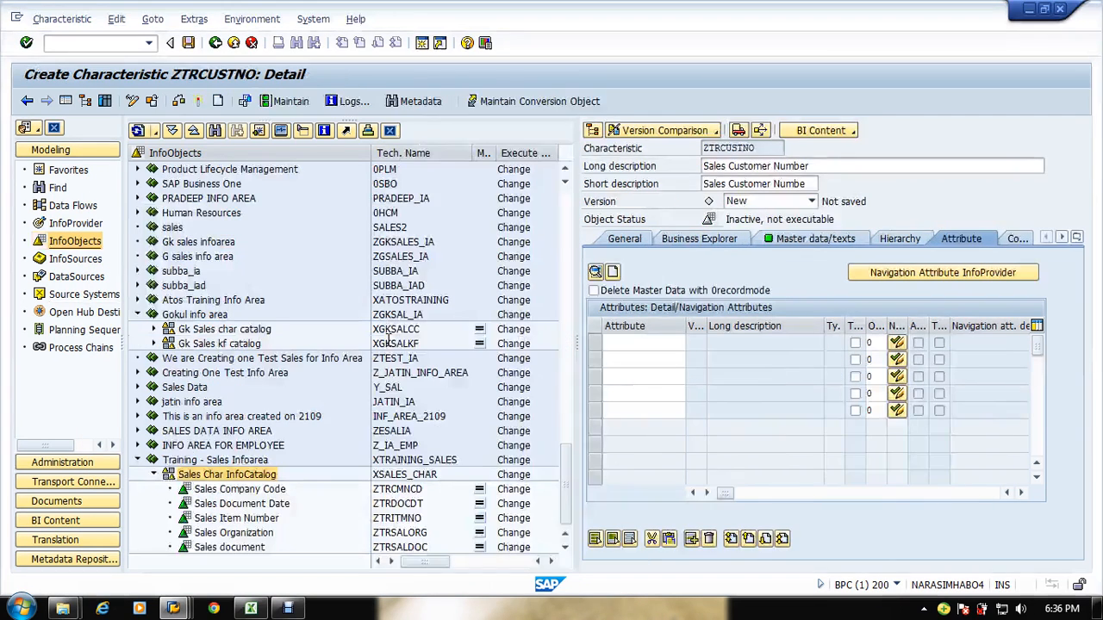
pyautogui.hotkey('ctrl', 'v')
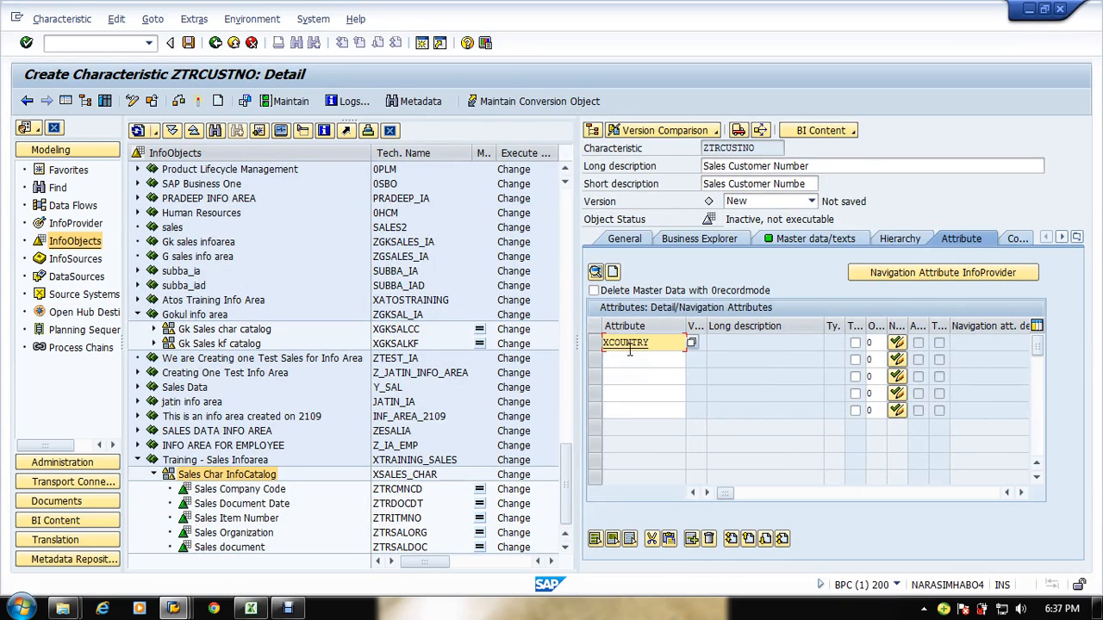
pyautogui.press('Return')
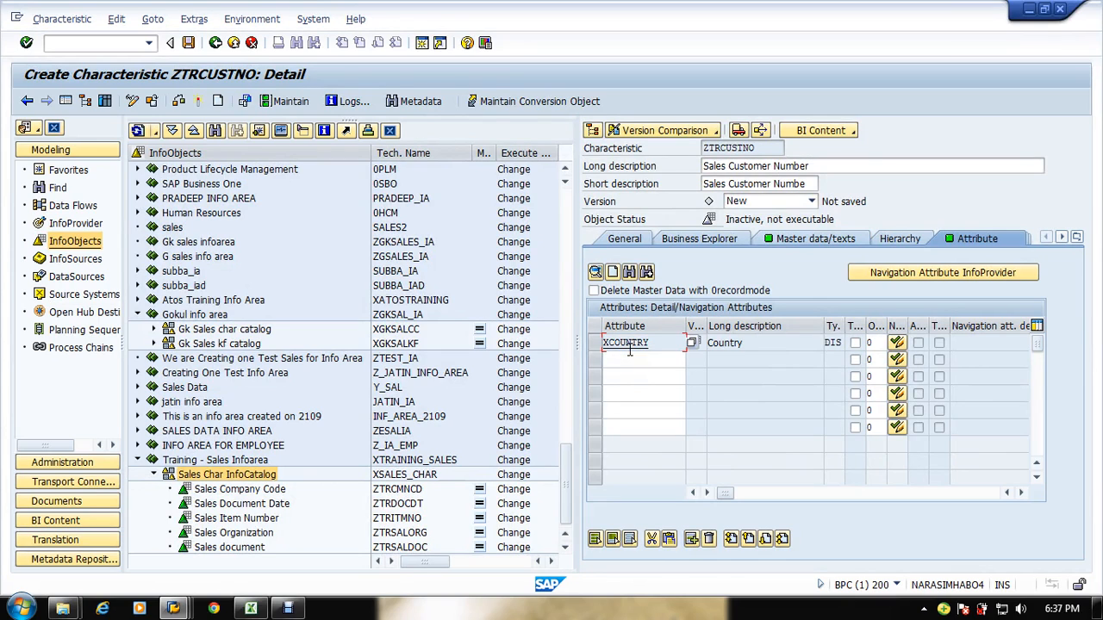
# Step: Switch XCOUNTRY to a navigation attribute for Sales Customer Number
pyautogui.click(897, 344)
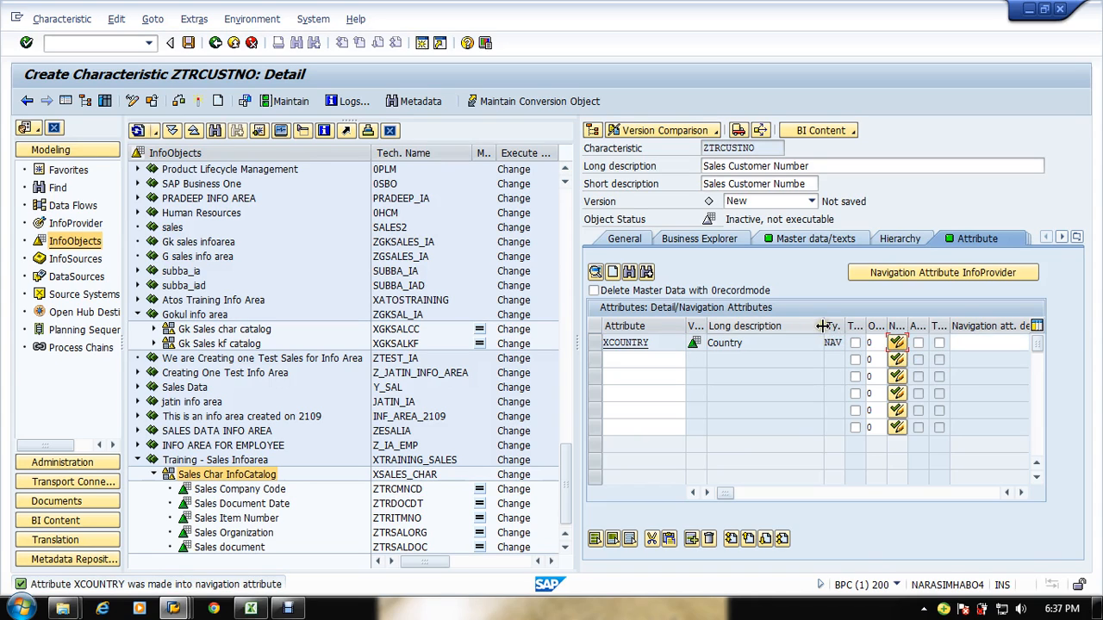
pyautogui.moveTo(823, 326)
pyautogui.mouseDown()
pyautogui.moveTo(790, 328)
pyautogui.moveTo(835, 331)
pyautogui.mouseUp()
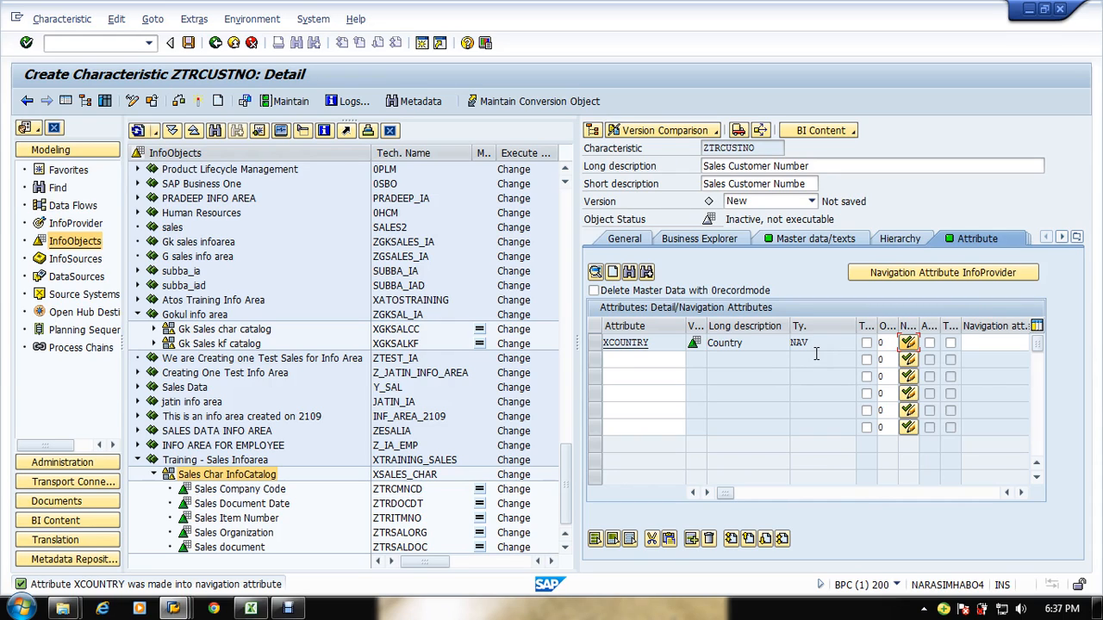
pyautogui.click(655, 361)
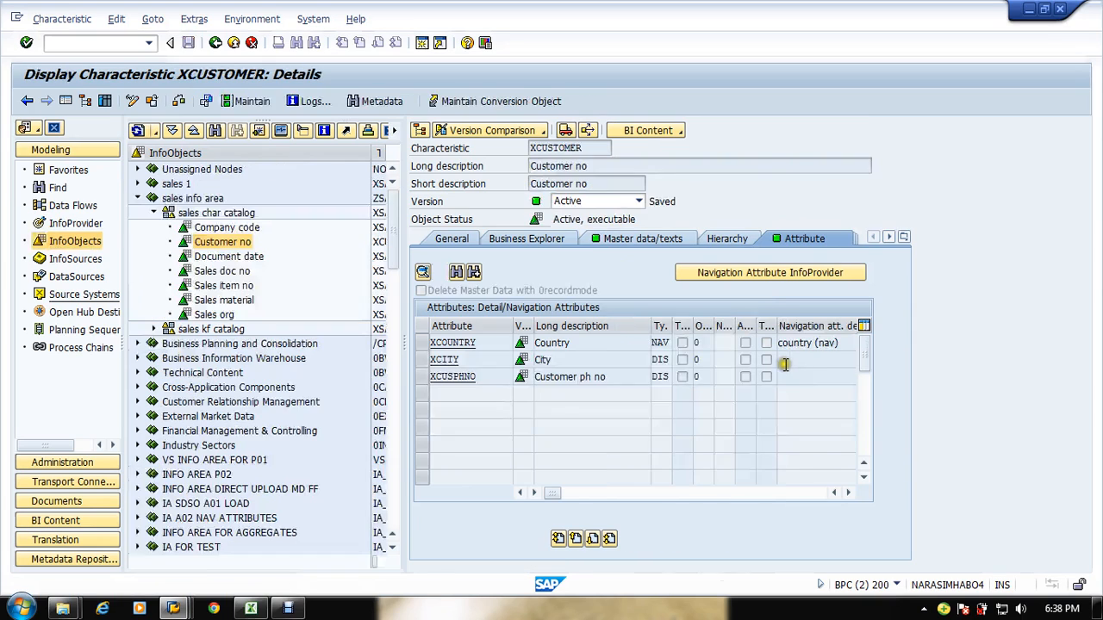
# Step: Copy XCITY from Customer no and add it as the second attribute of Sales Customer Number
pyautogui.moveTo(502, 360); pyautogui.dragTo(381, 357)
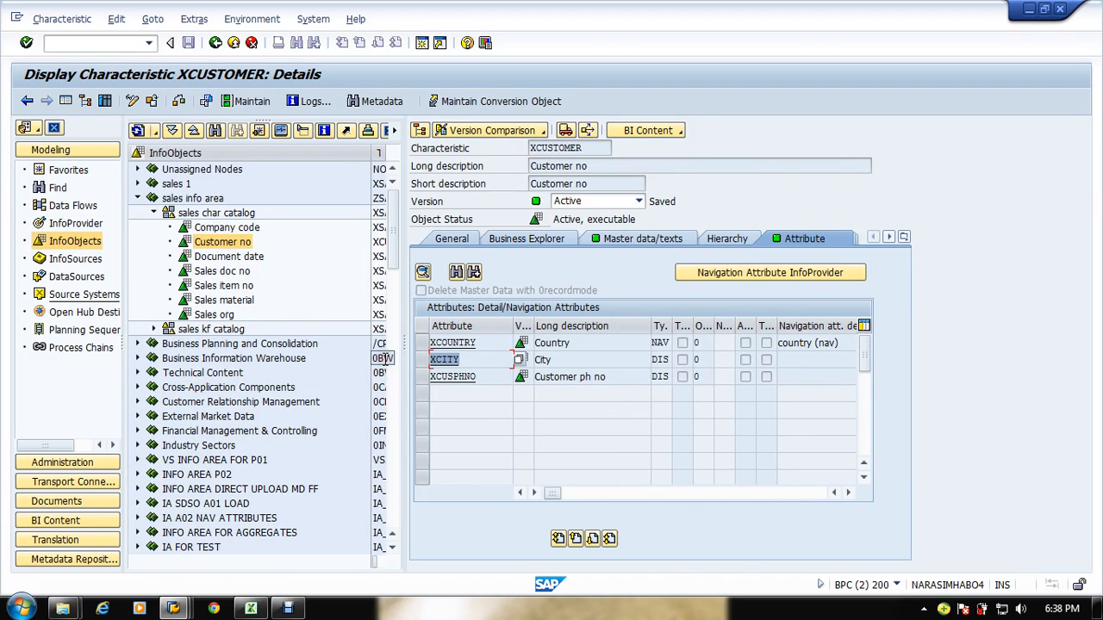
pyautogui.hotkey('ctrl', 'c')
pyautogui.press('alt')
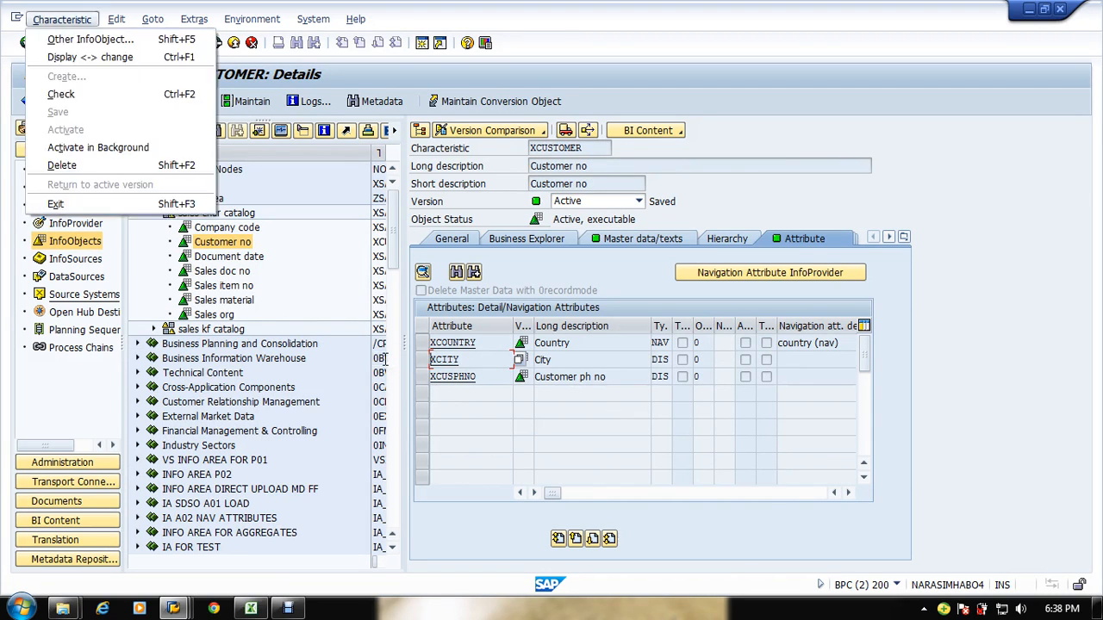
pyautogui.hotkey('alt', 'Tab')
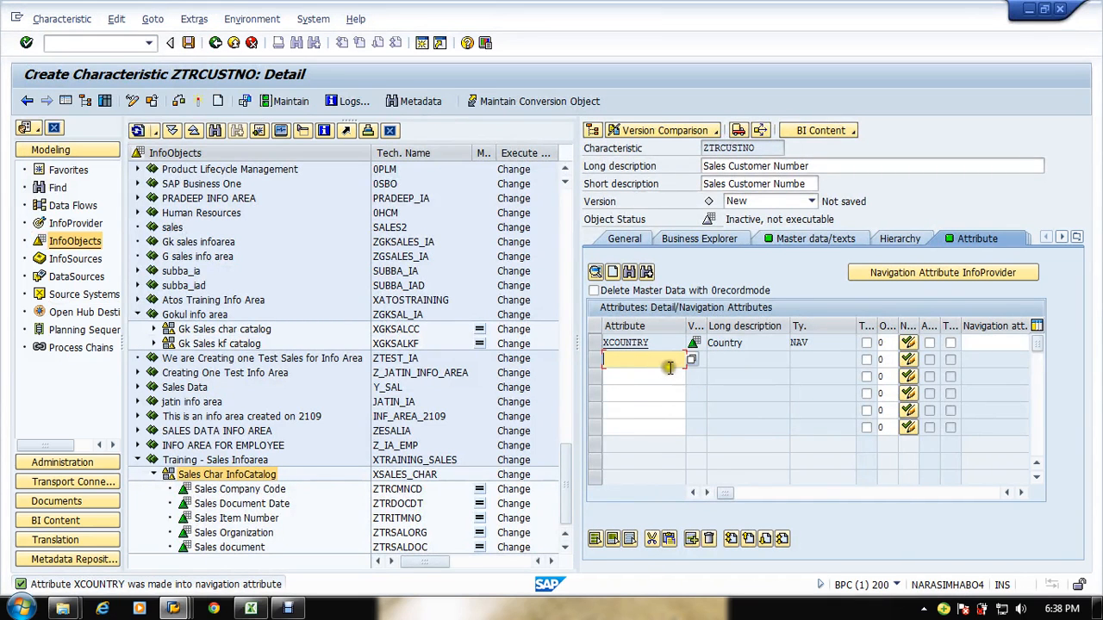
pyautogui.hotkey('ctrl', 'v')
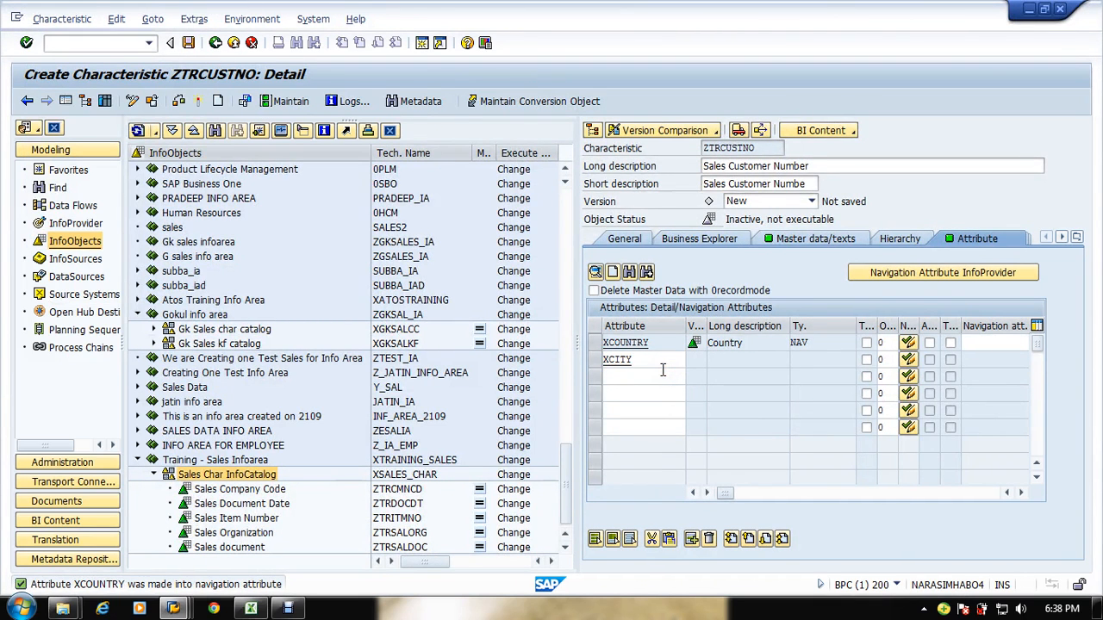
pyautogui.press('Return')
# Step: Copy XCUSPHNO from Customer no and add it as the third attribute of Sales Customer Number
pyautogui.hotkey('alt', 'Tab')
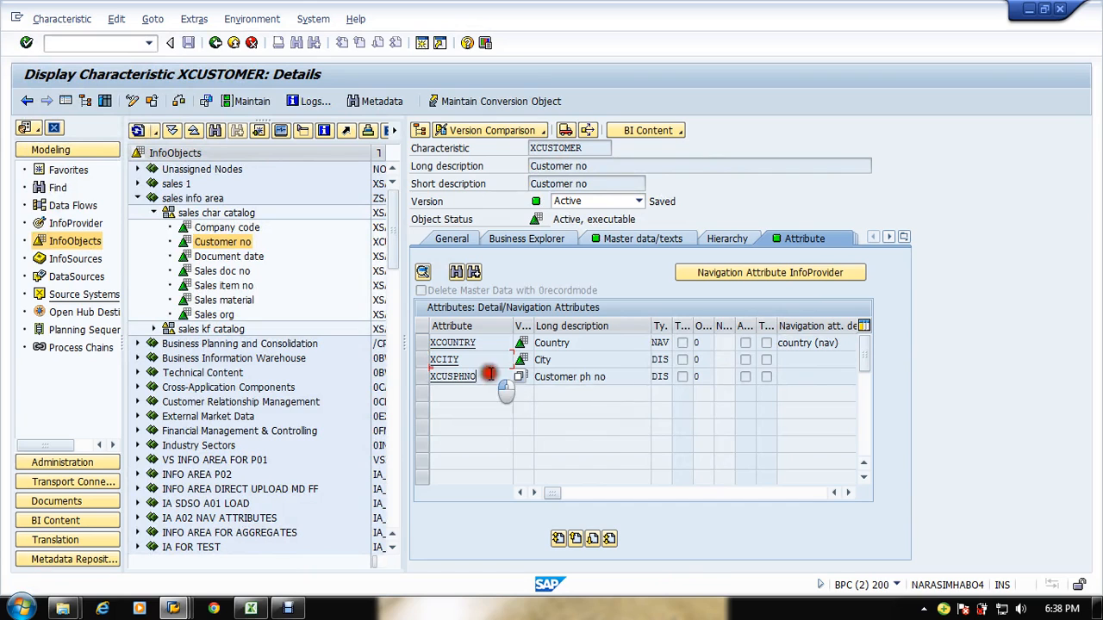
pyautogui.hotkey('alt', 'Tab')
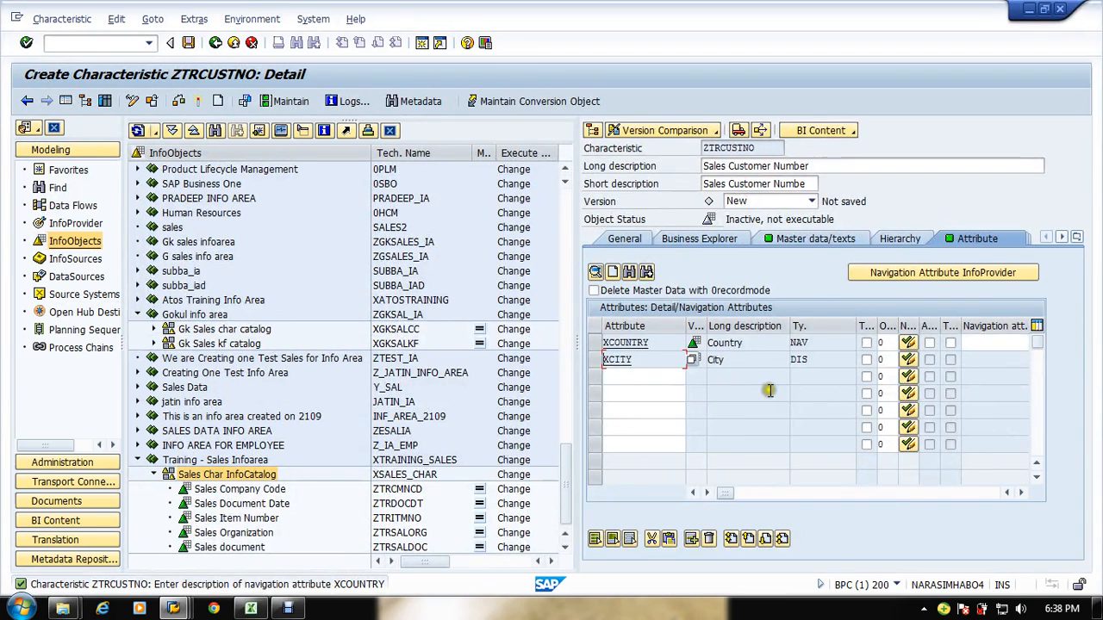
pyautogui.click(648, 376)
pyautogui.hotkey('ctrl', 'v')
pyautogui.press('Return')
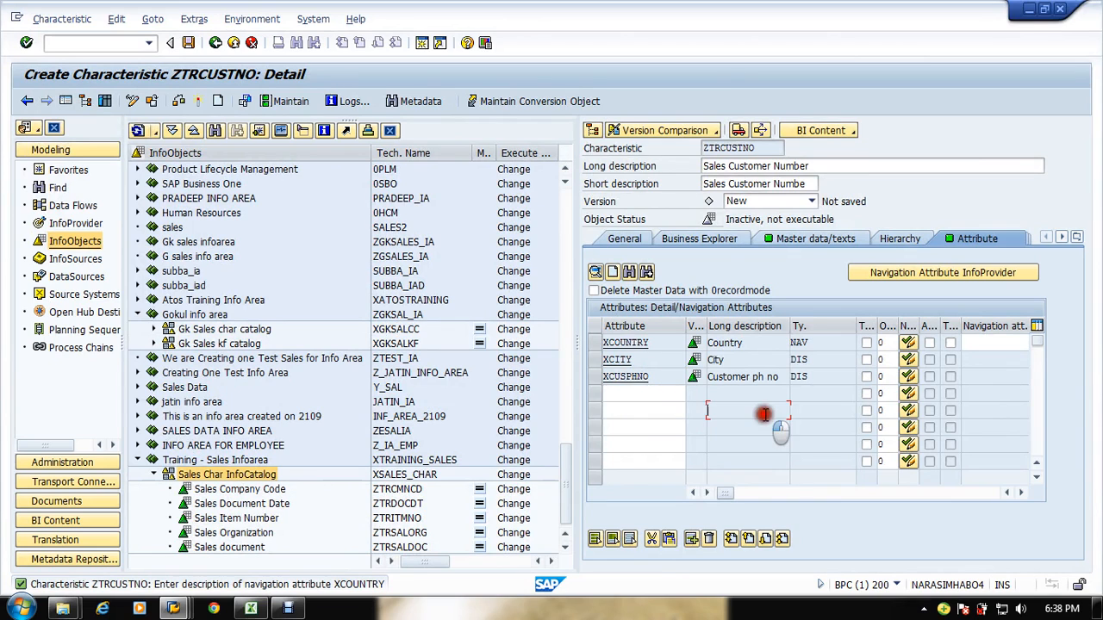
# Step: Activate Sales Customer Number, continuing past the log and activating in spite of warnings
pyautogui.click(196, 100)
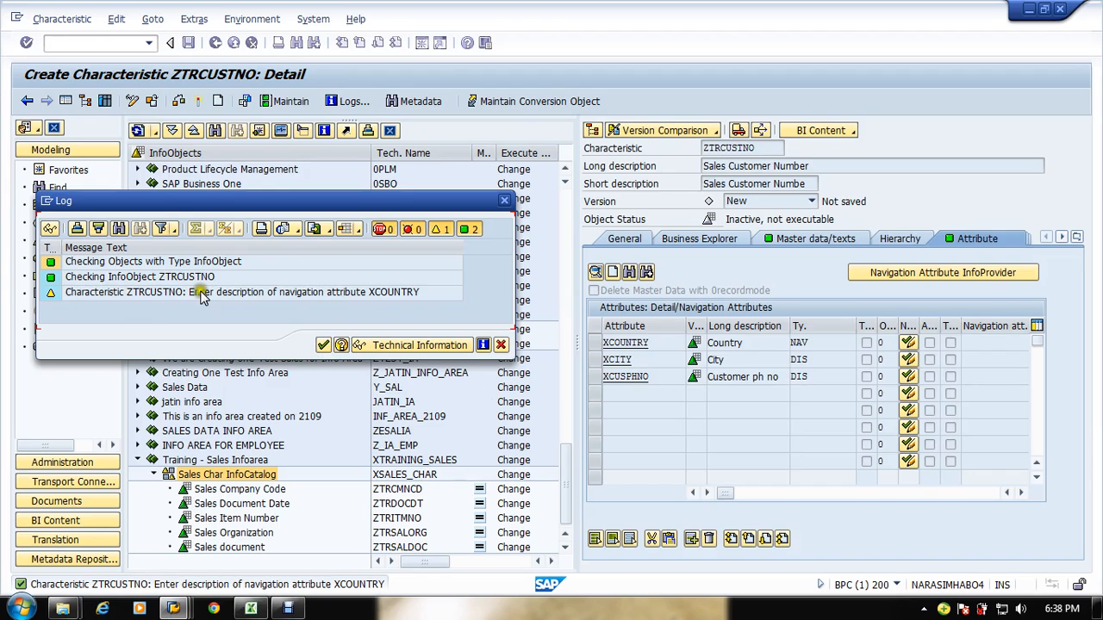
pyautogui.click(333, 343)
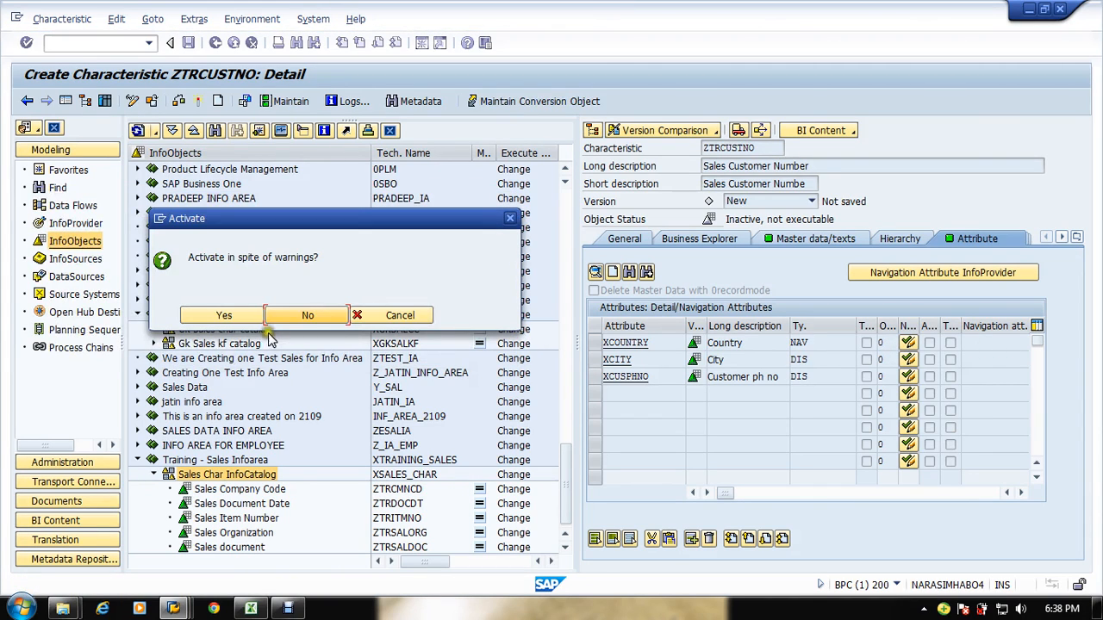
pyautogui.click(231, 315)
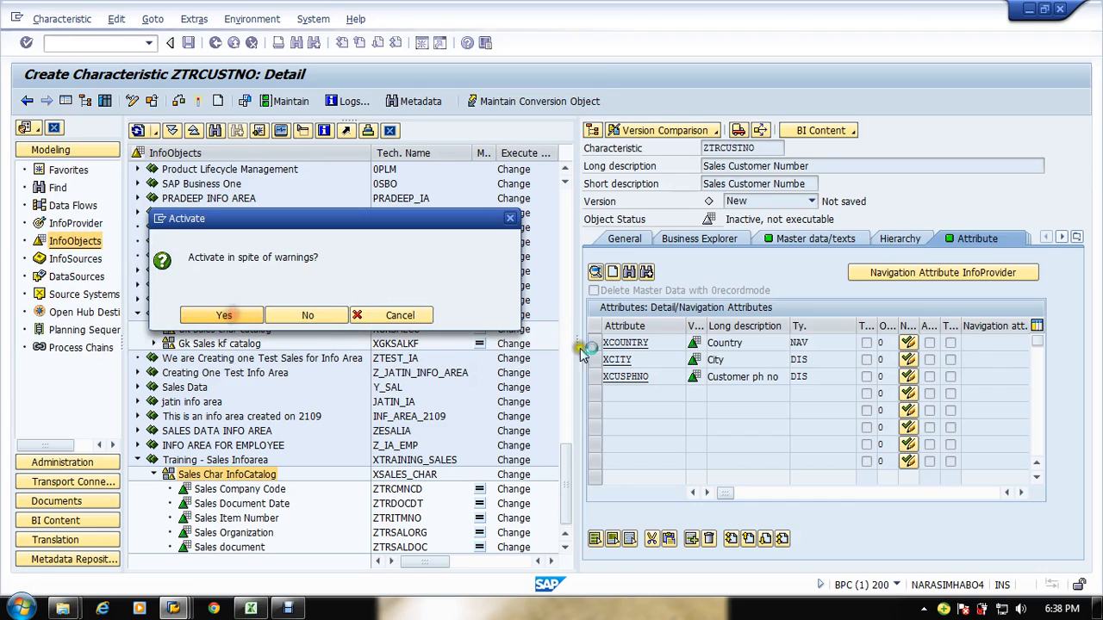
# Step: Enter Country as the navigation attribute description for XCOUNTRY
pyautogui.click(978, 352)
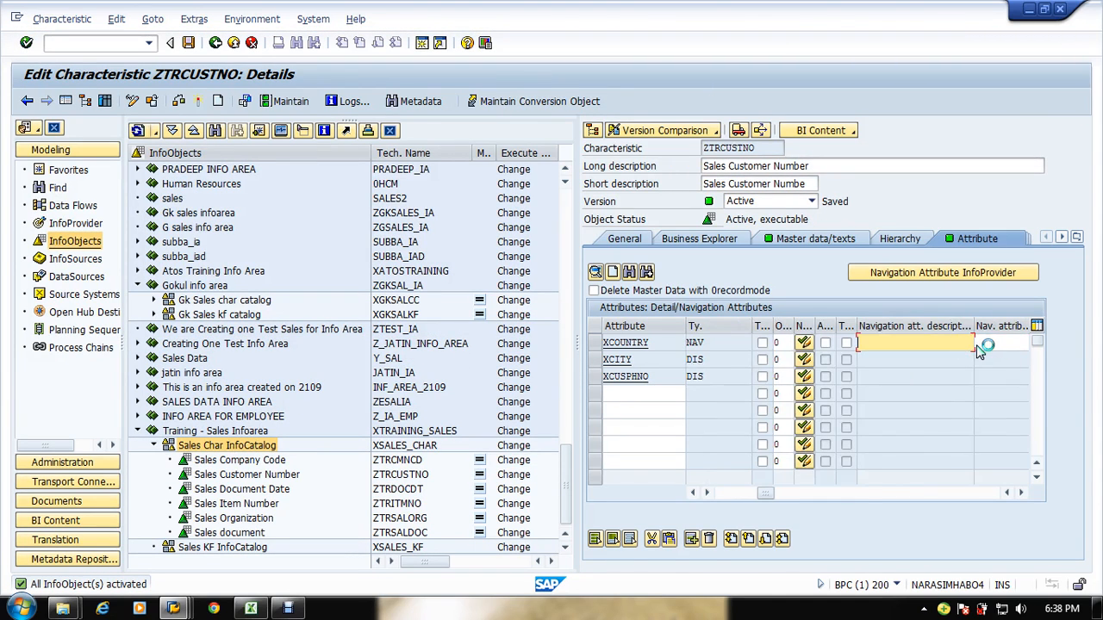
pyautogui.write('Country')
pyautogui.click(955, 393)
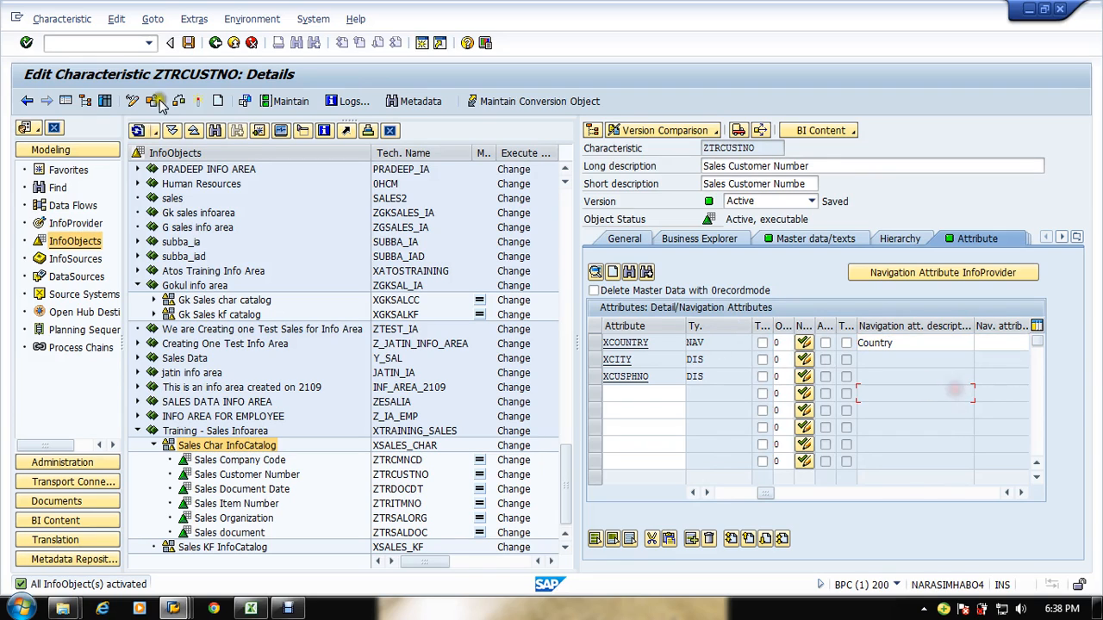
# Step: Activate Sales Customer Number and scroll through the attribute table's columns to check the navigation attribute settings
pyautogui.click(191, 101)
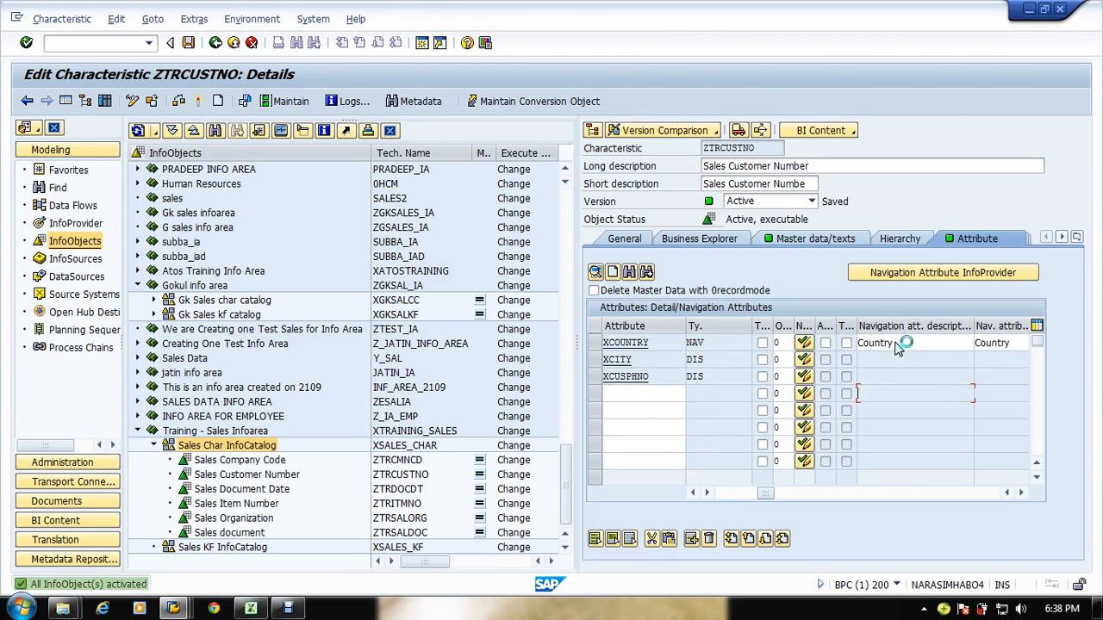
pyautogui.click(714, 493)
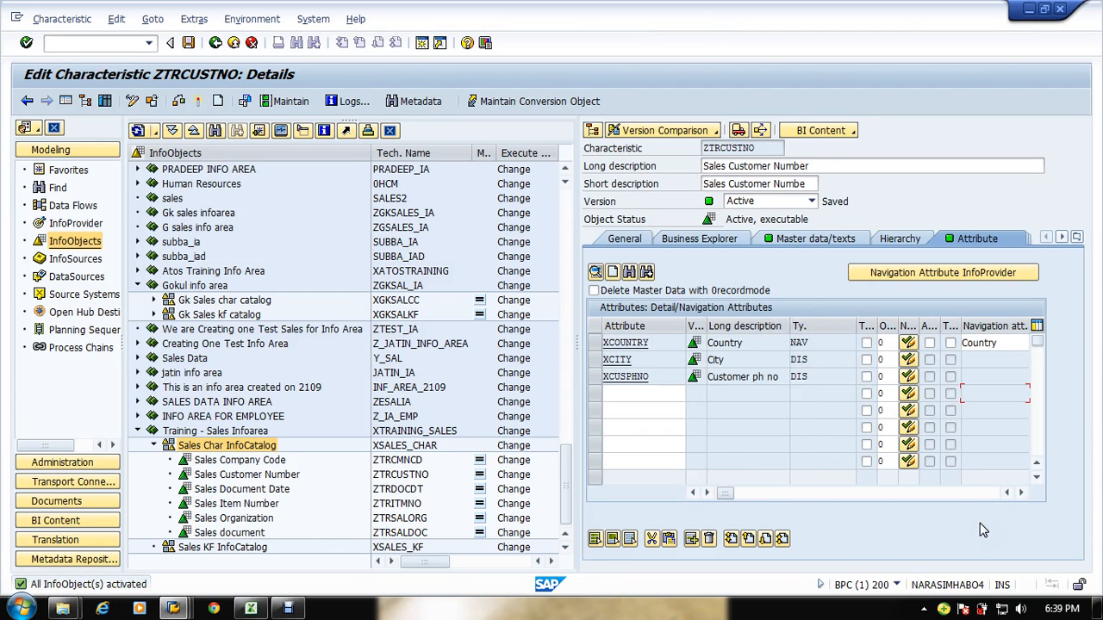
pyautogui.click(998, 511)
pyautogui.click(1004, 344)
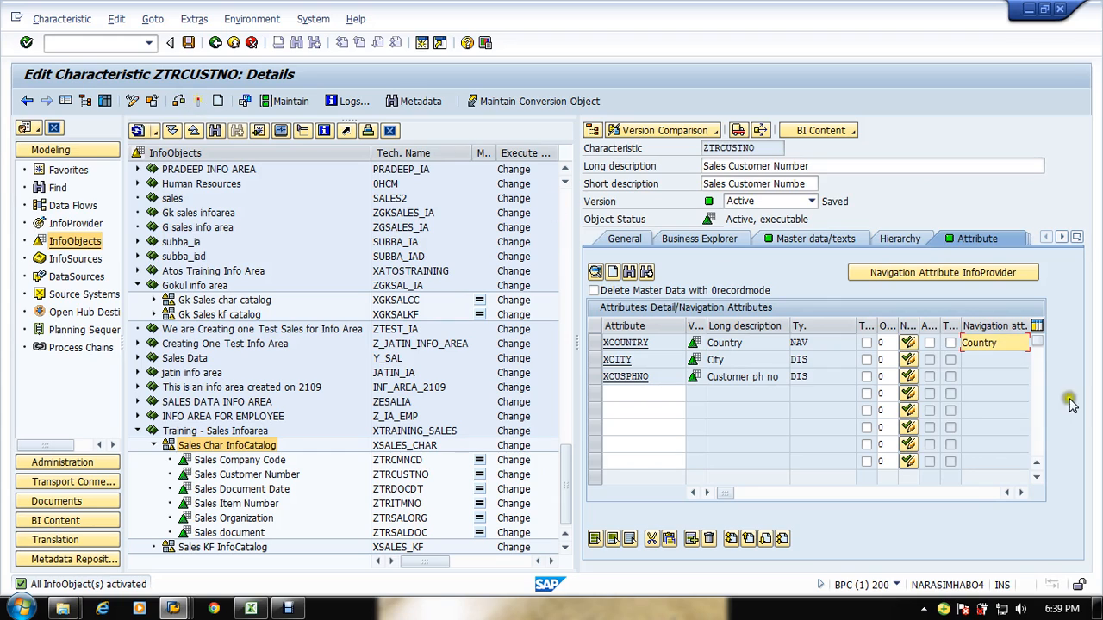
pyautogui.click(1021, 492)
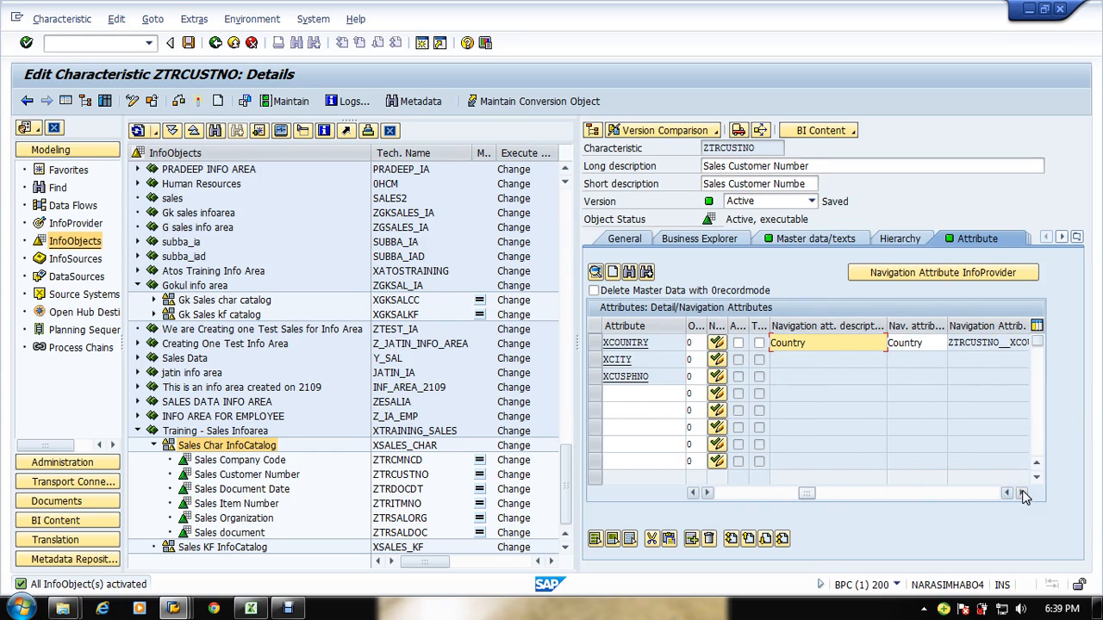
pyautogui.click(1021, 492)
pyautogui.click(1021, 492)
pyautogui.click(1021, 492)
pyautogui.click(726, 493)
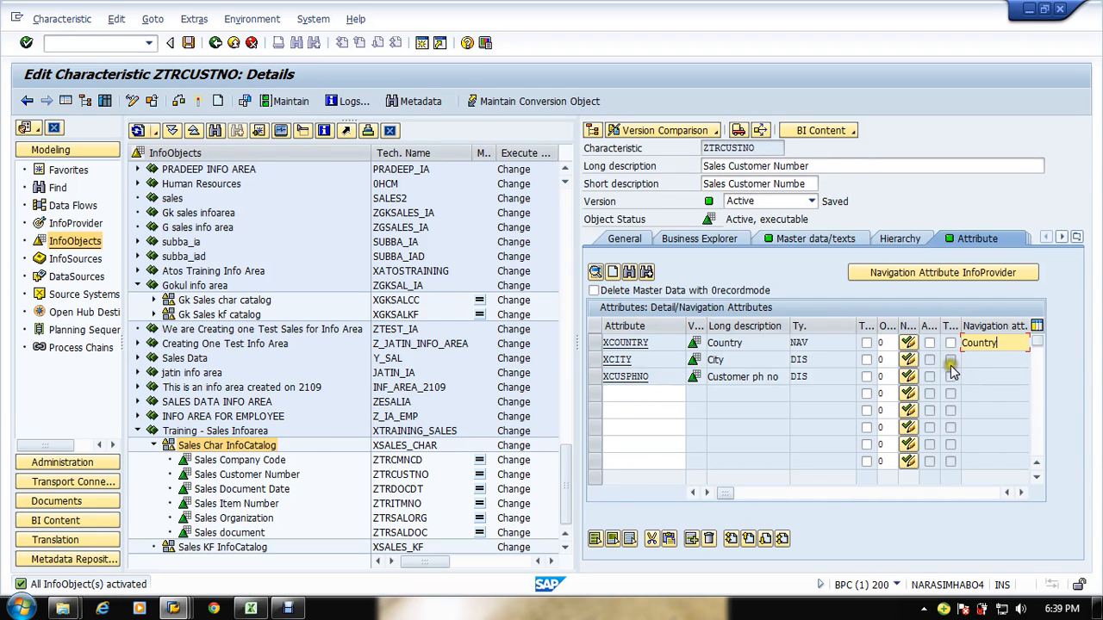
# Step: Toggle XCITY's navigation attribute setting on and back to display-only
pyautogui.click(739, 362)
pyautogui.click(788, 360)
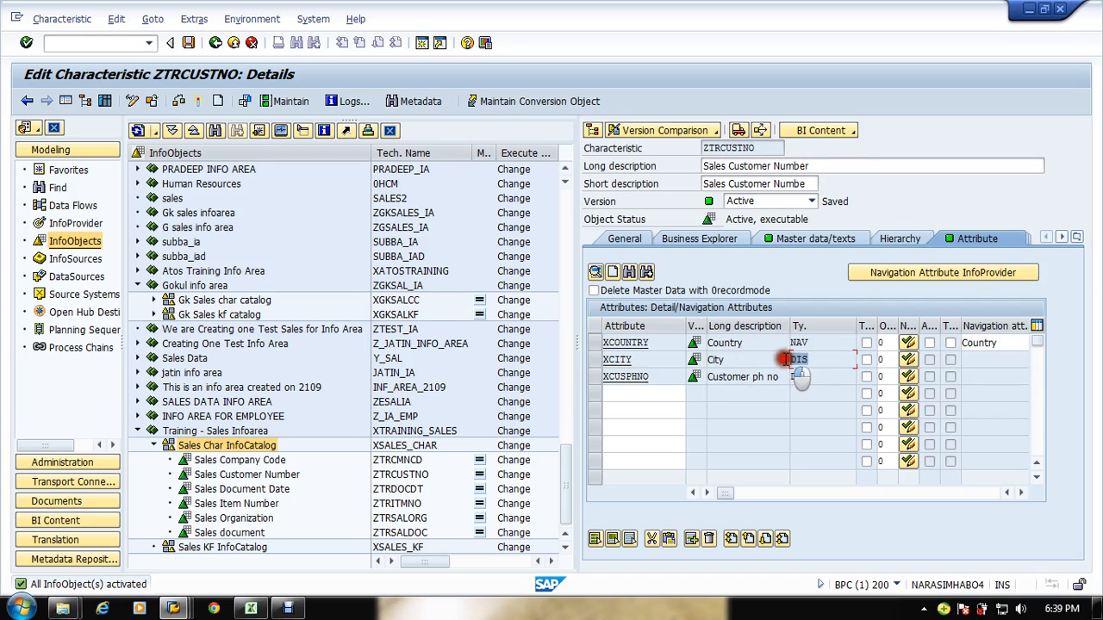
pyautogui.doubleClick(797, 376)
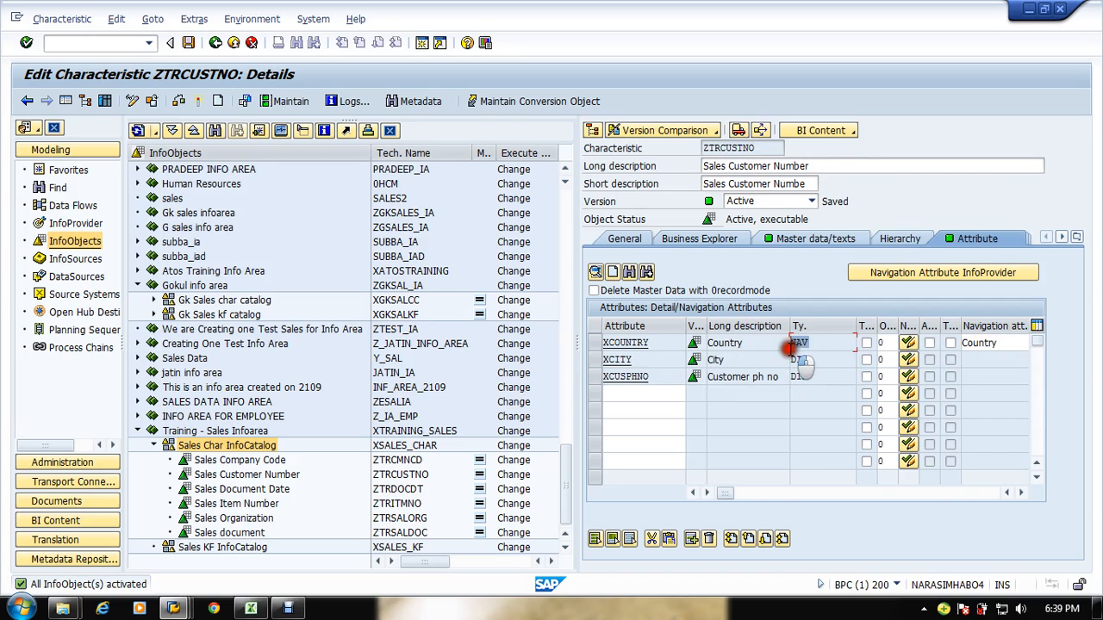
pyautogui.click(989, 343)
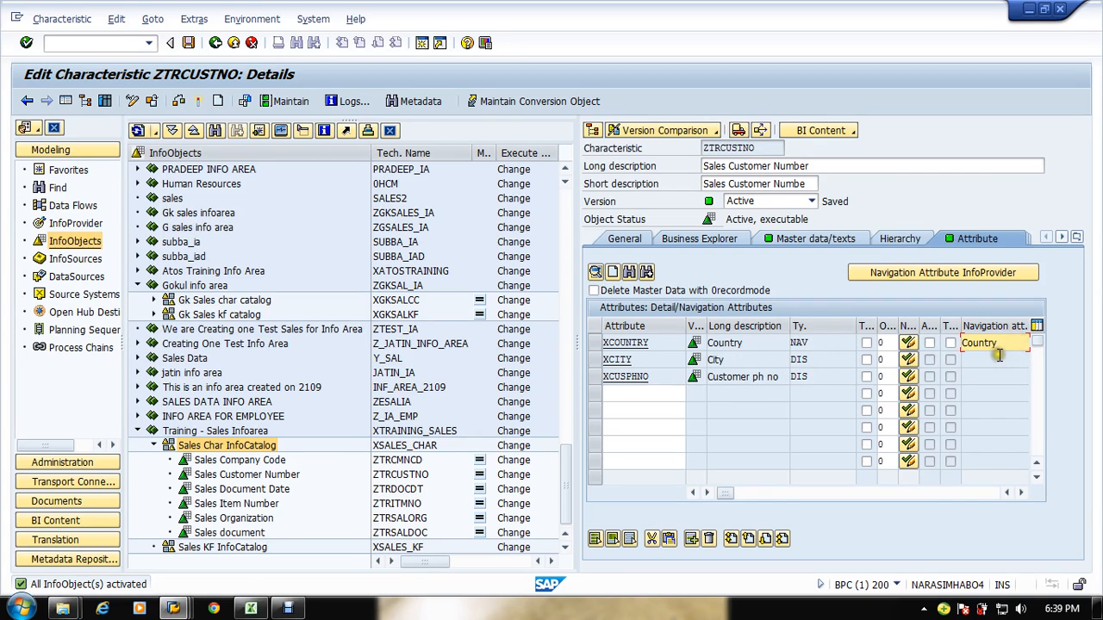
pyautogui.click(908, 359)
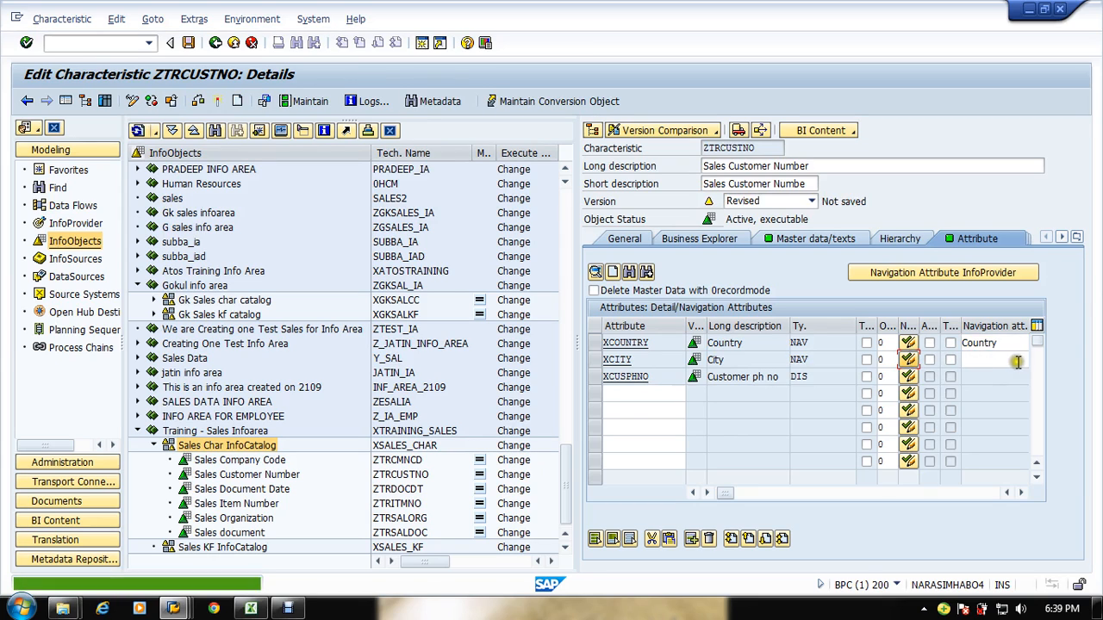
pyautogui.click(993, 363)
pyautogui.click(910, 361)
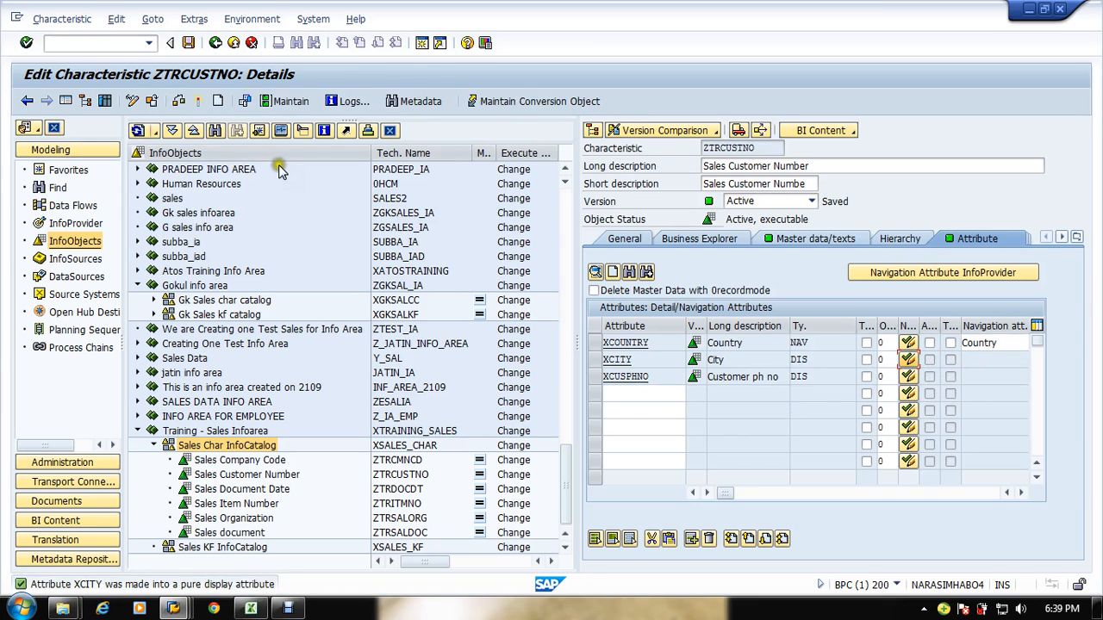
# Step: Try to activate Sales Customer Number again
pyautogui.click(197, 102)
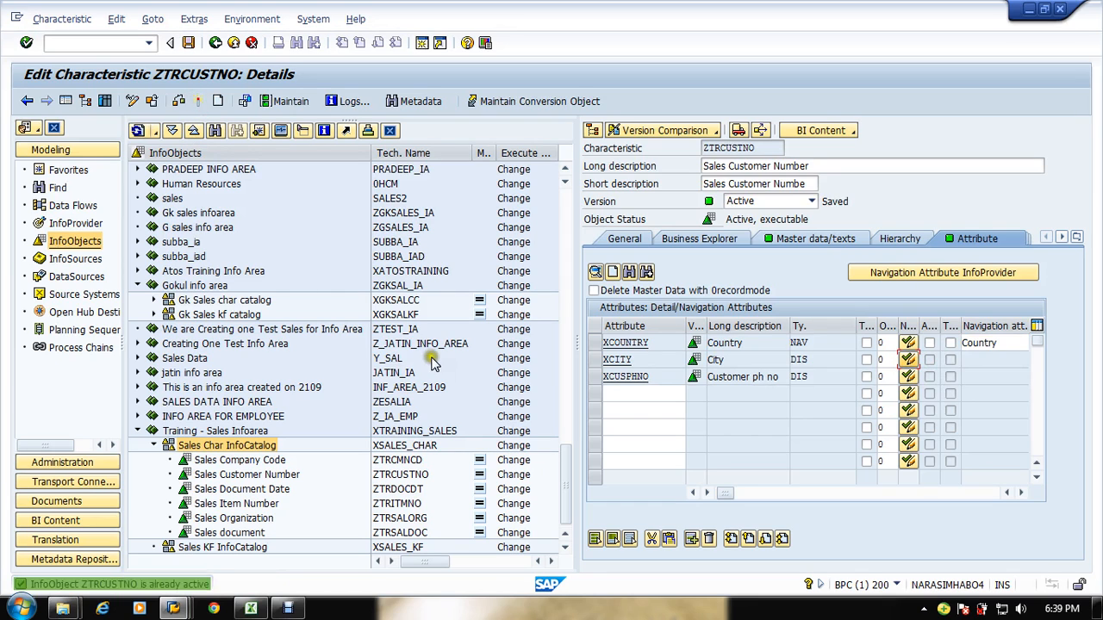
pyautogui.press('F10')
pyautogui.press('Escape')
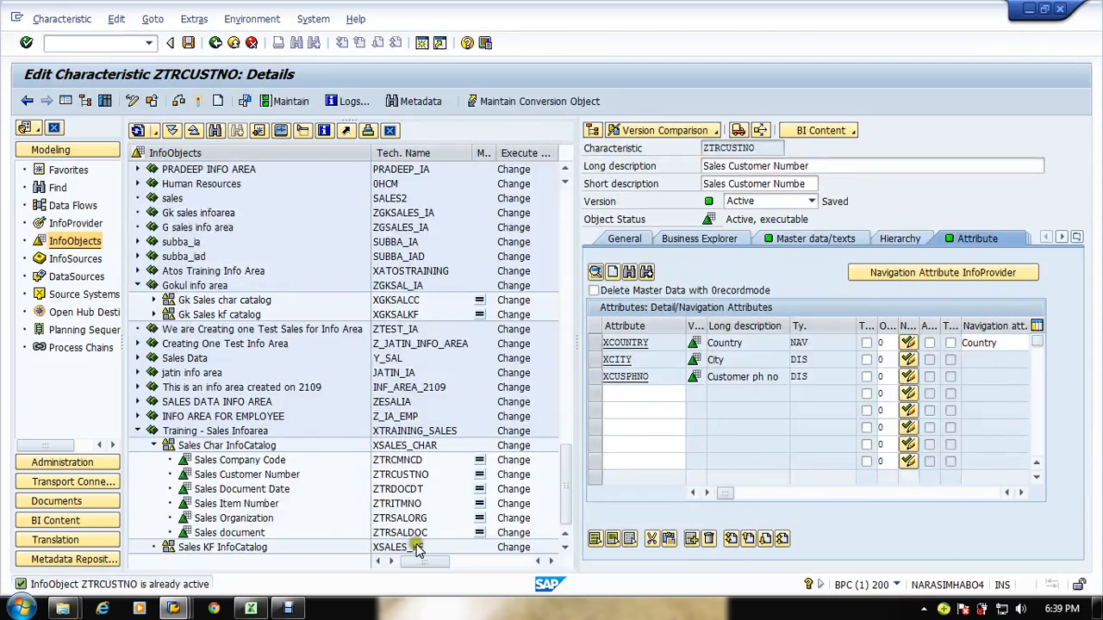
# Step: Switch to the SAP BI Sample Sales flow spreadsheet to review the City column, then return
pyautogui.click(251, 608)
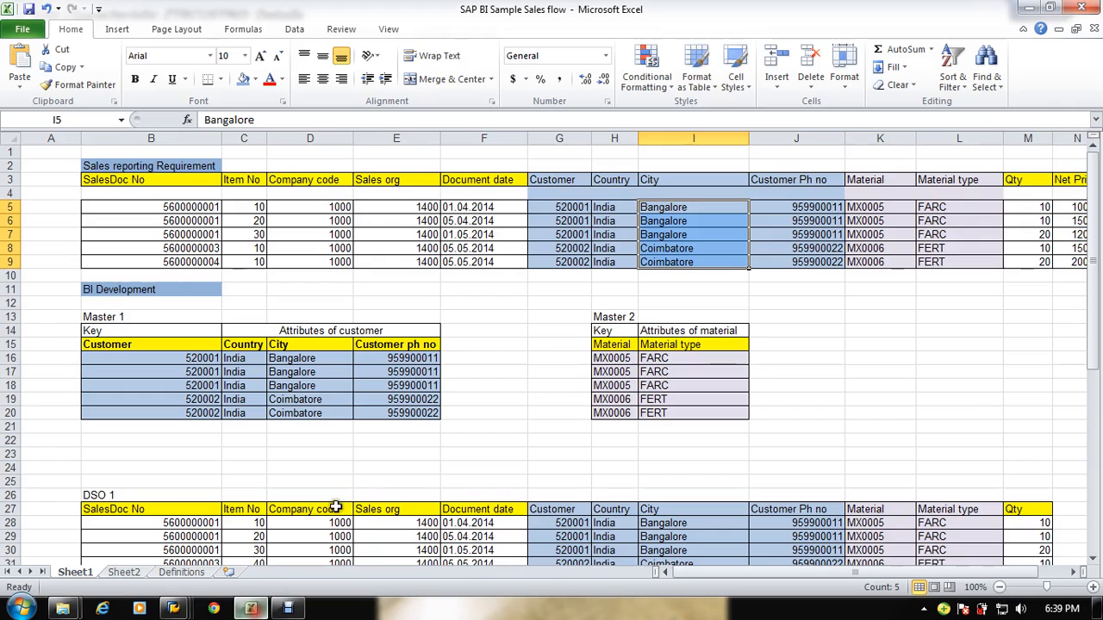
pyautogui.click(859, 207)
pyautogui.hotkey('alt', 'Tab')
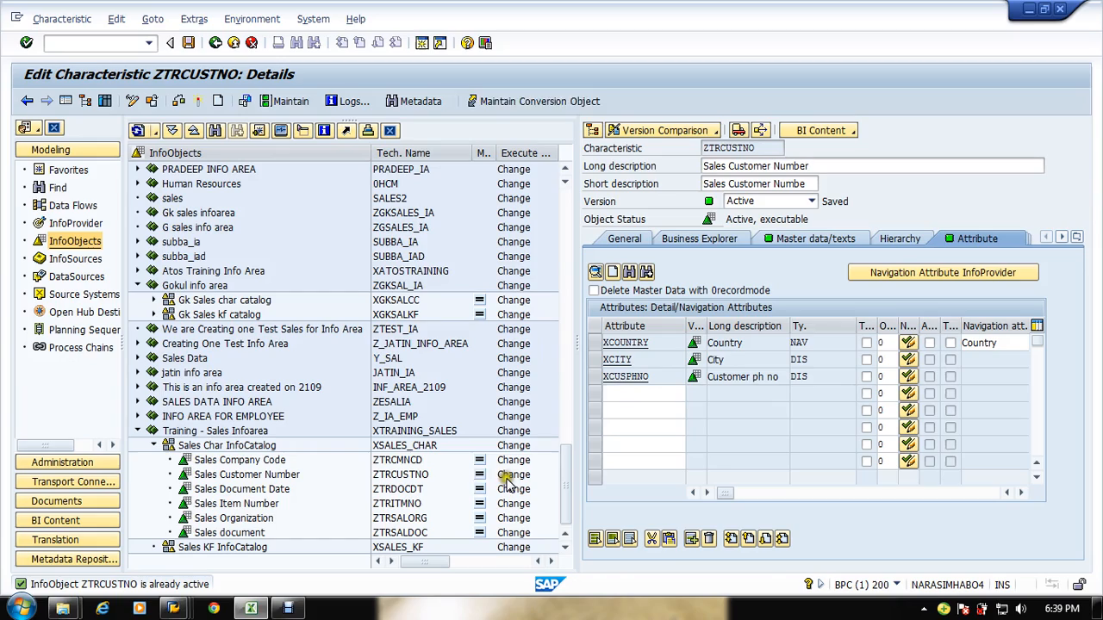
# Step: Create characteristic XTRMATNO with long description Material Number in the Sales Char InfoCatalog
pyautogui.click(192, 447)
pyautogui.rightClick(192, 447)
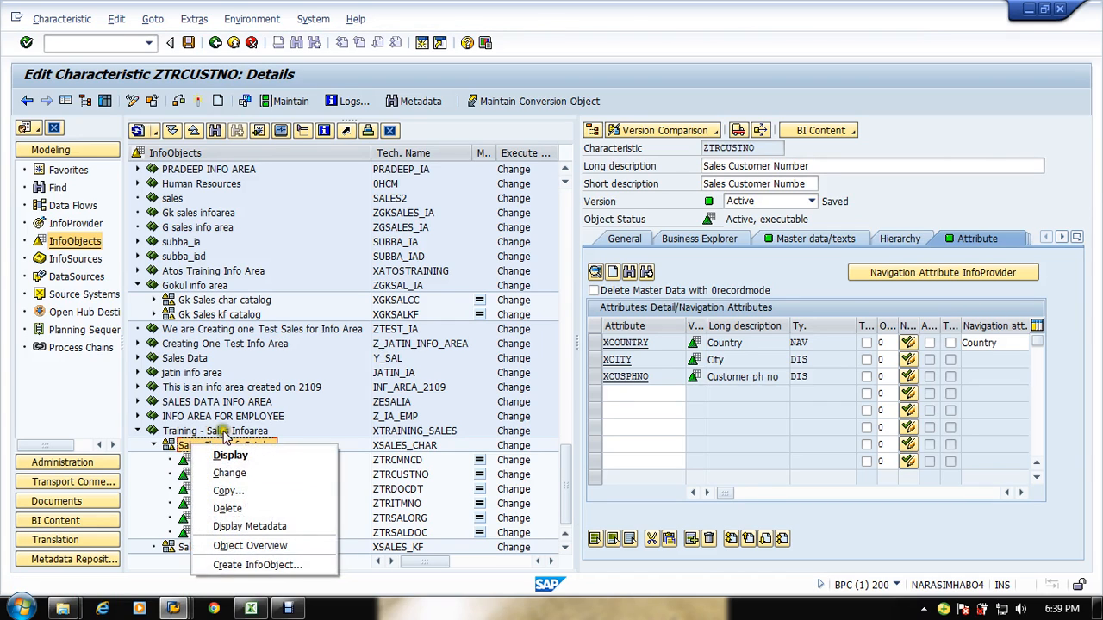
pyautogui.click(271, 568)
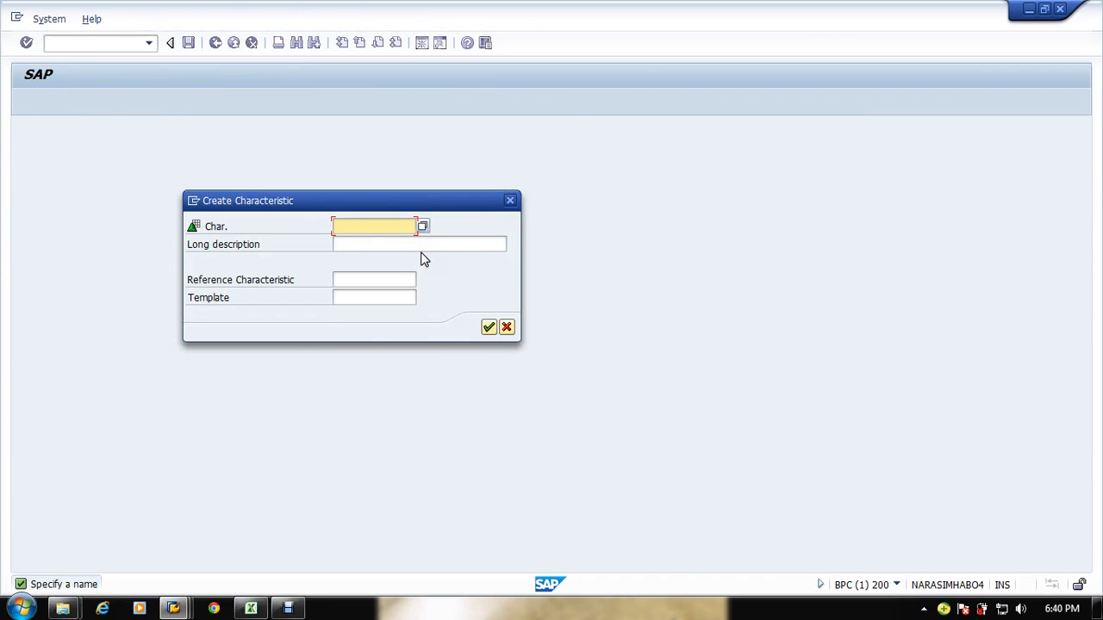
pyautogui.write('xtrmatno')
pyautogui.press('Tab')
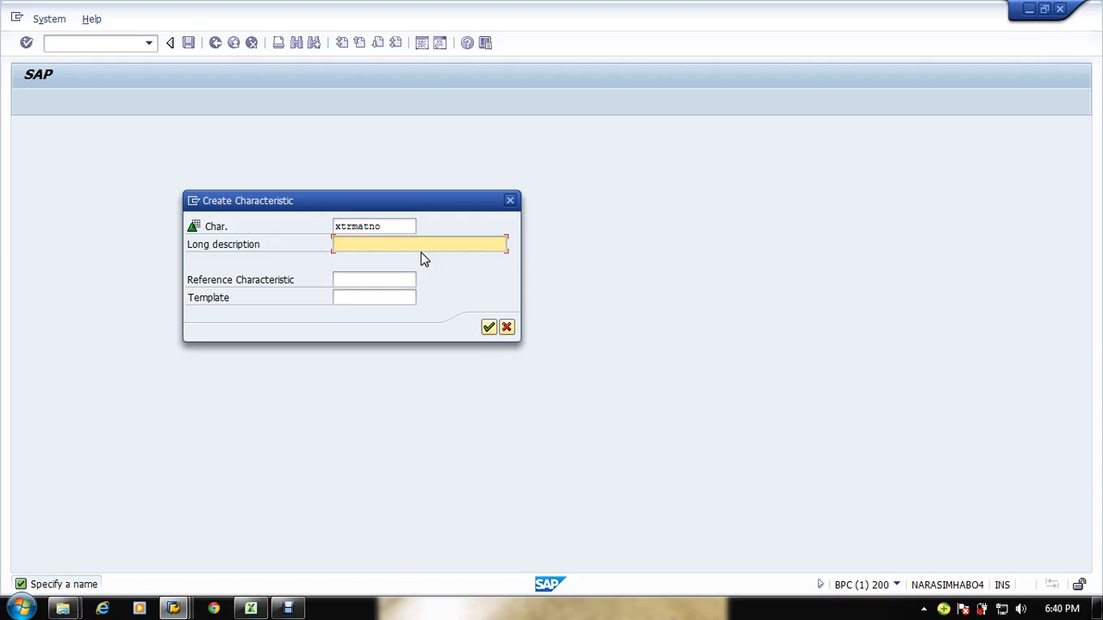
pyautogui.write('MA')
pyautogui.press('BackSpace')
pyautogui.press('BackSpace')
pyautogui.write('Material Number')
pyautogui.press('Return')
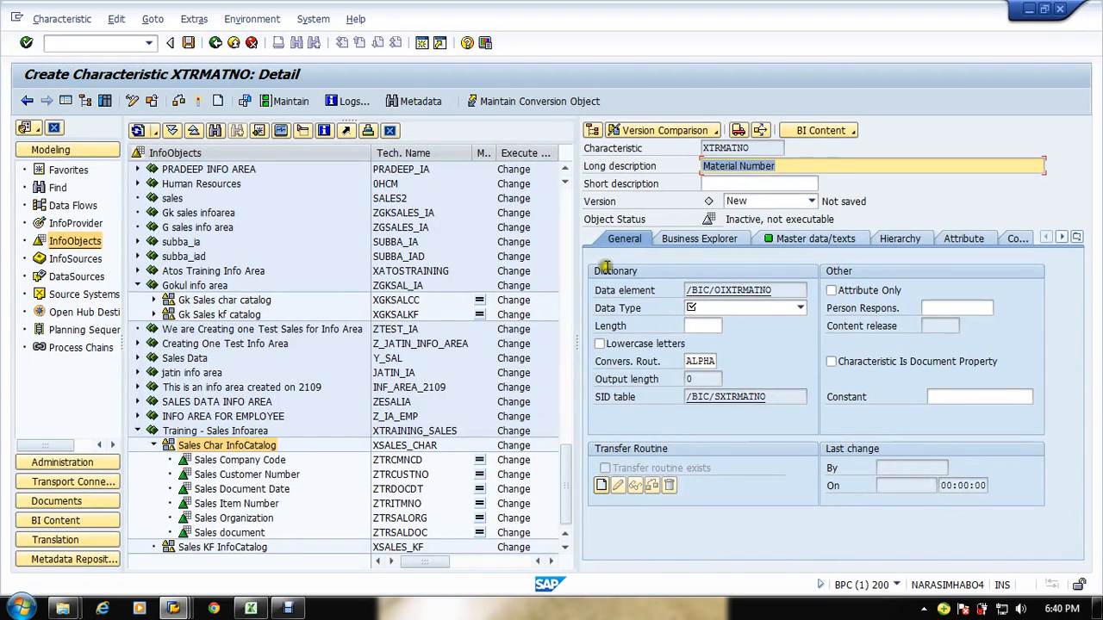
# Step: Set Material Number's data type to CHAR - Character String and its length to 6
pyautogui.click(746, 310)
pyautogui.click(732, 324)
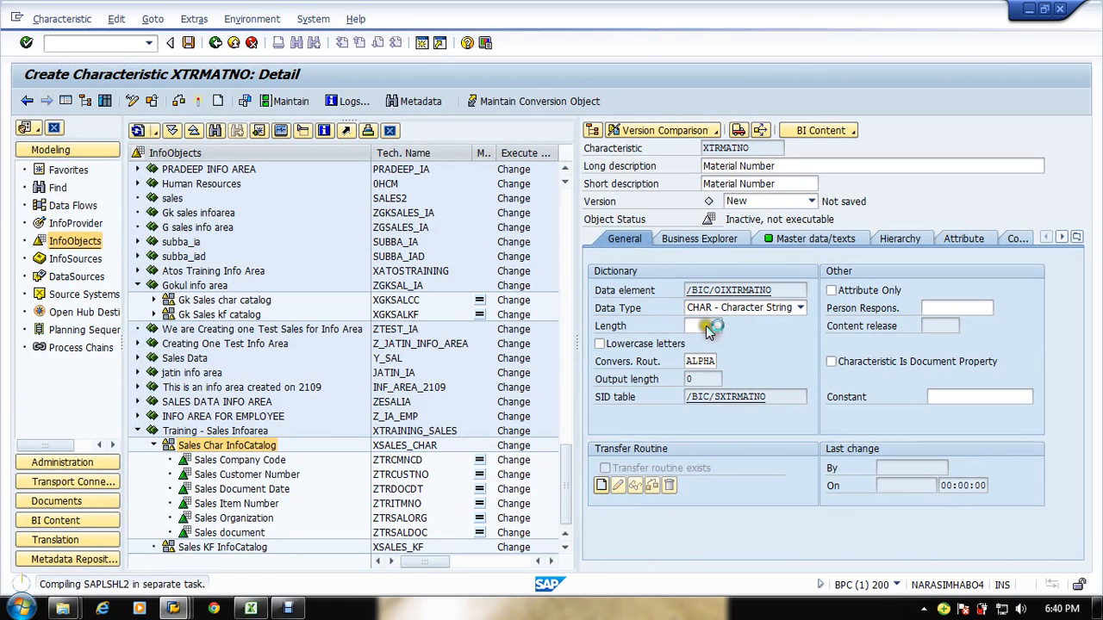
pyautogui.hotkey('alt', 'Tab')
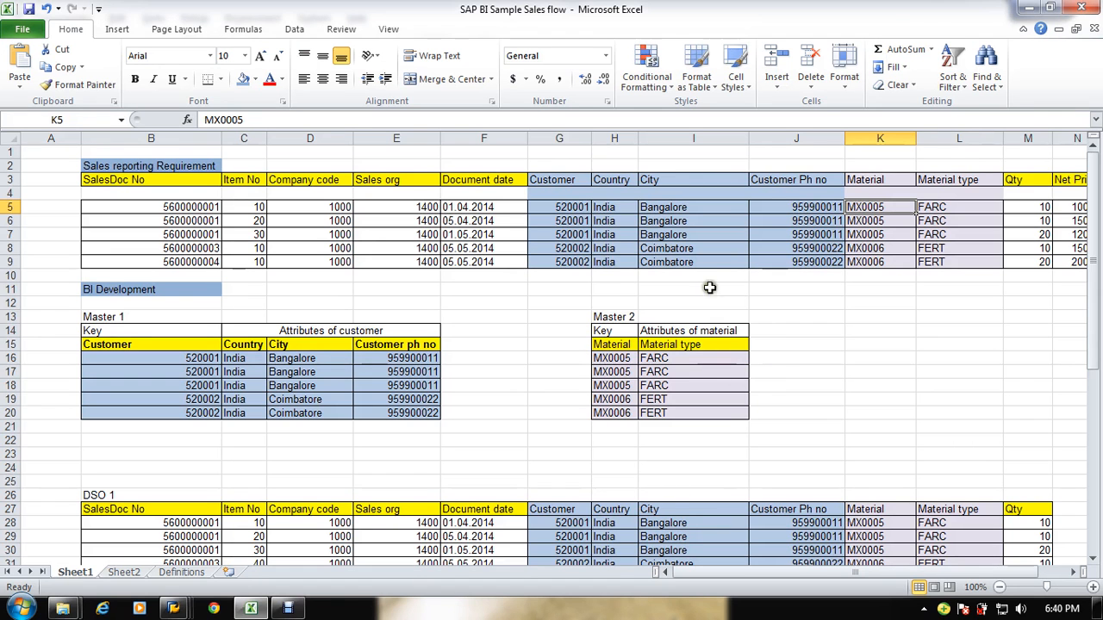
pyautogui.click(620, 359)
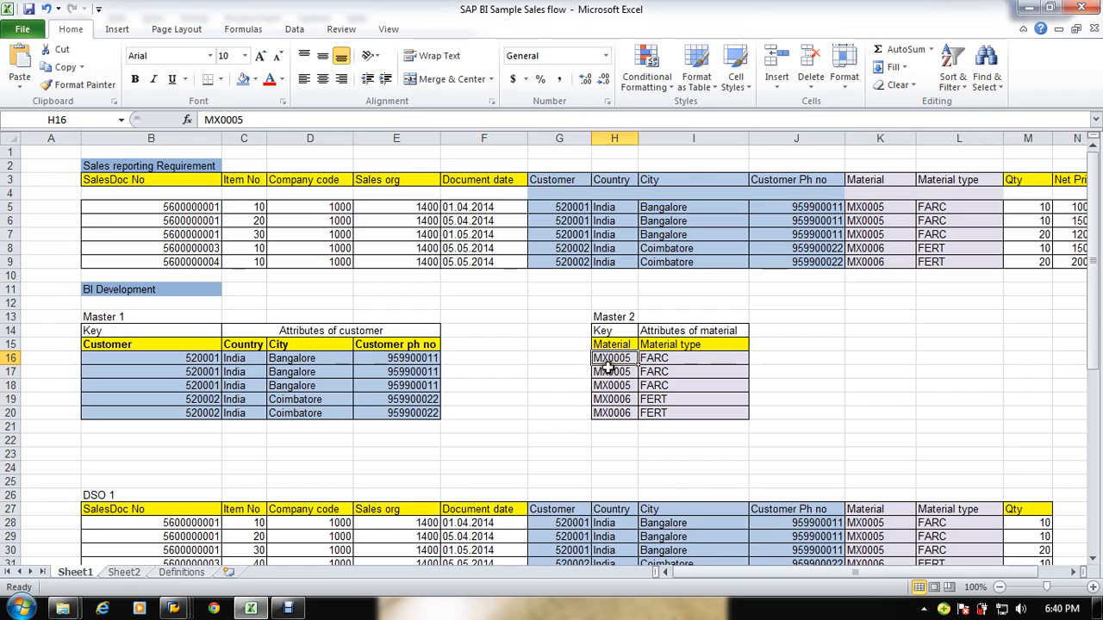
pyautogui.hotkey('alt', 'Tab')
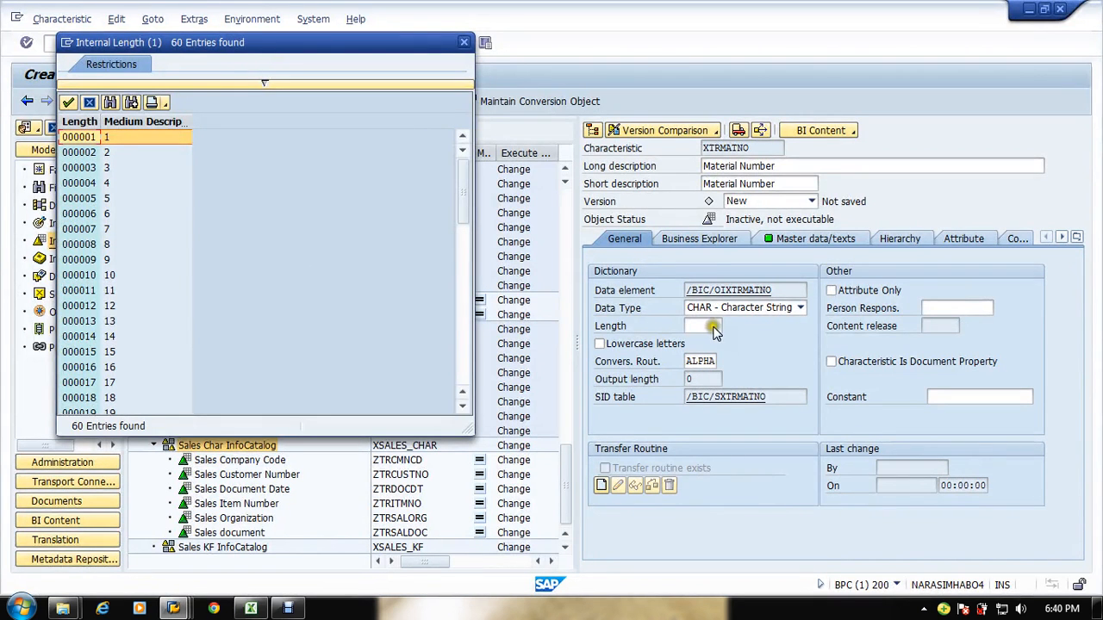
pyautogui.click(89, 102)
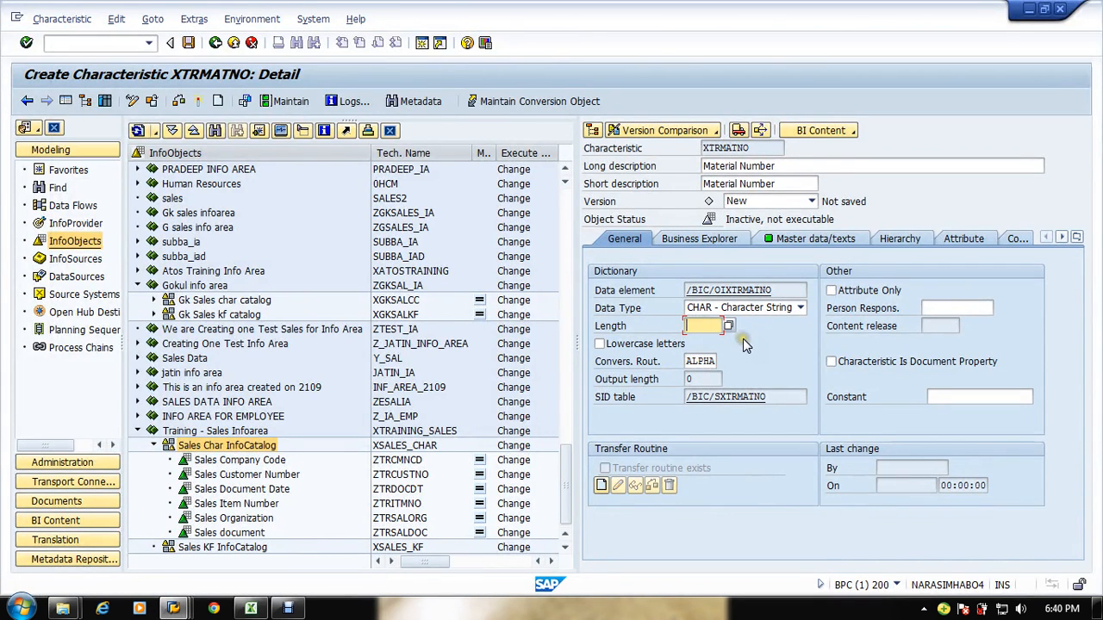
pyautogui.write('6')
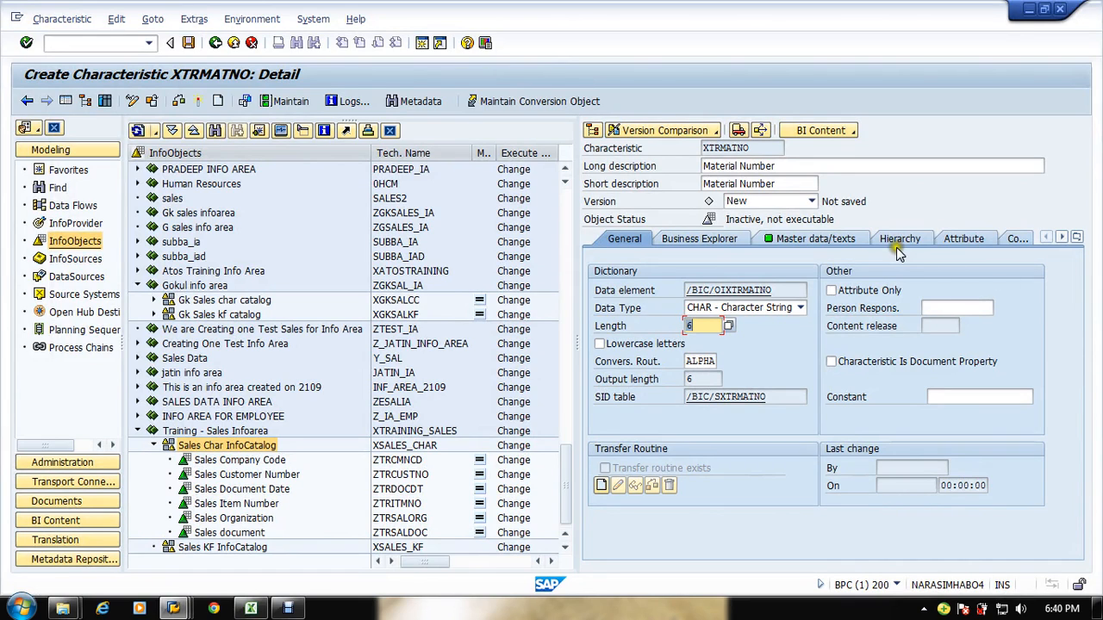
# Step: Check the master data/texts settings and open Material Number's attribute table
pyautogui.click(823, 240)
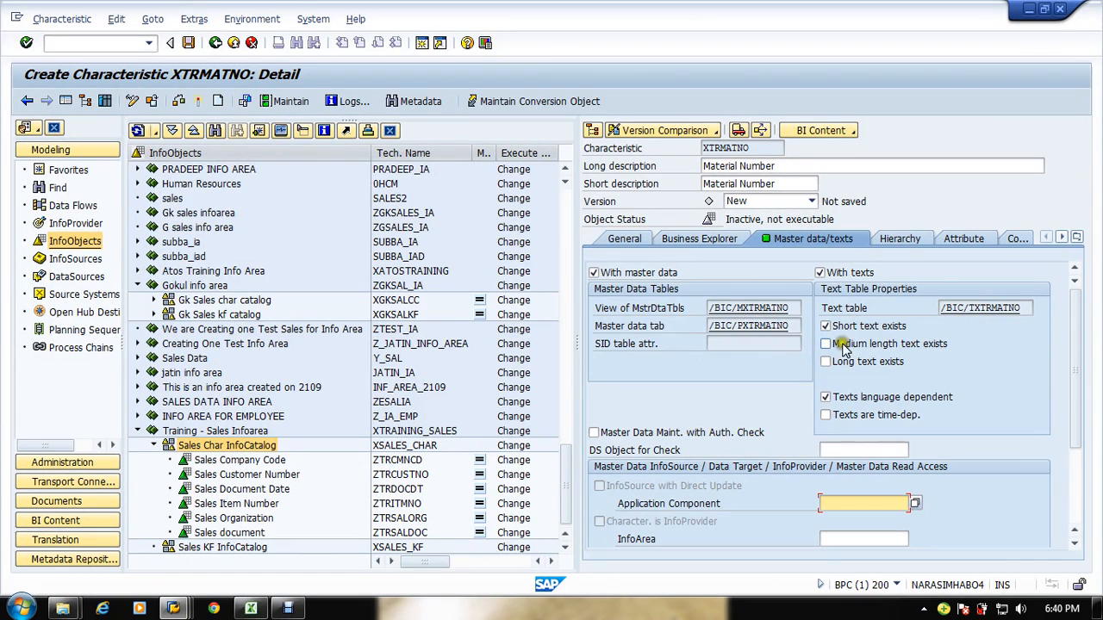
pyautogui.click(963, 241)
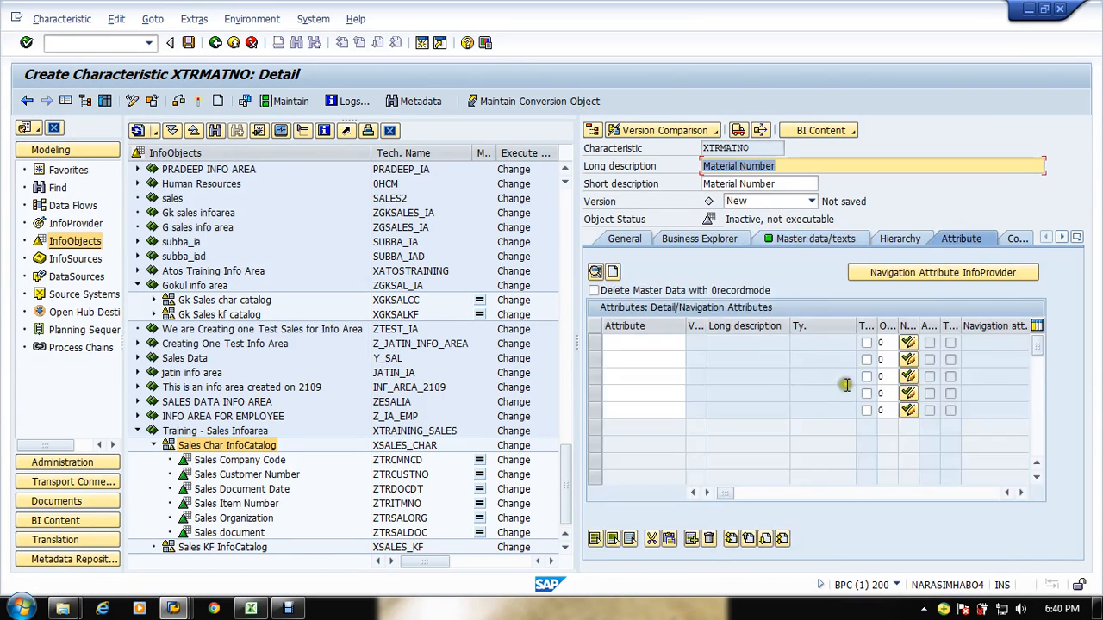
pyautogui.click(641, 357)
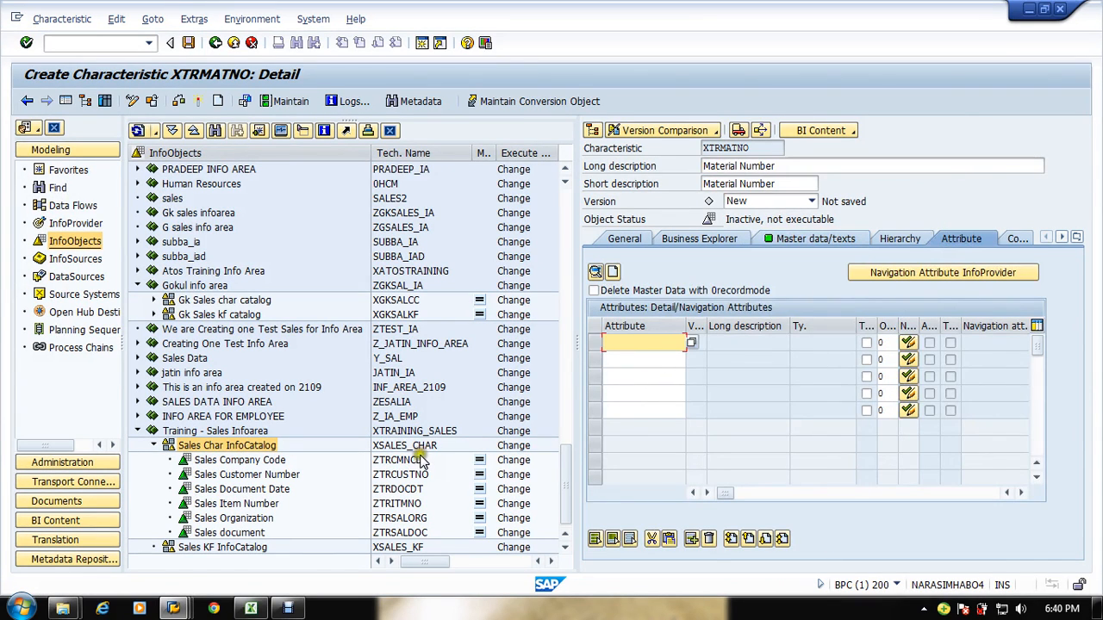
# Step: Look up the Sales material characteristic's attributes in the other SAP session
pyautogui.hotkey('alt', 'Tab')
pyautogui.hotkey('alt', 'Tab')
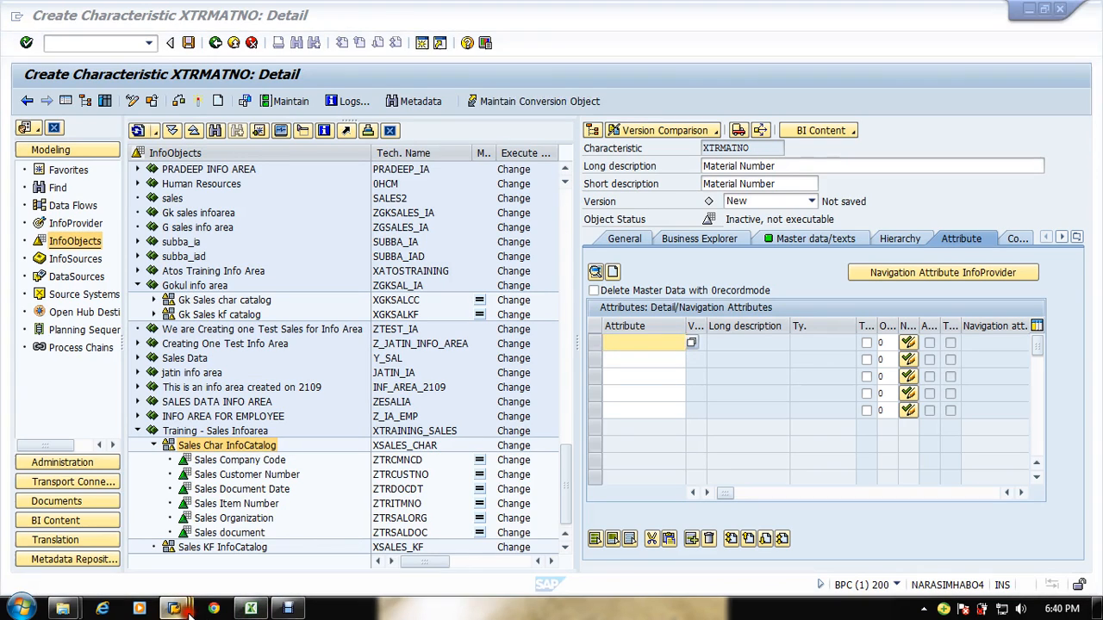
pyautogui.moveTo(174, 608)
pyautogui.click(235, 542)
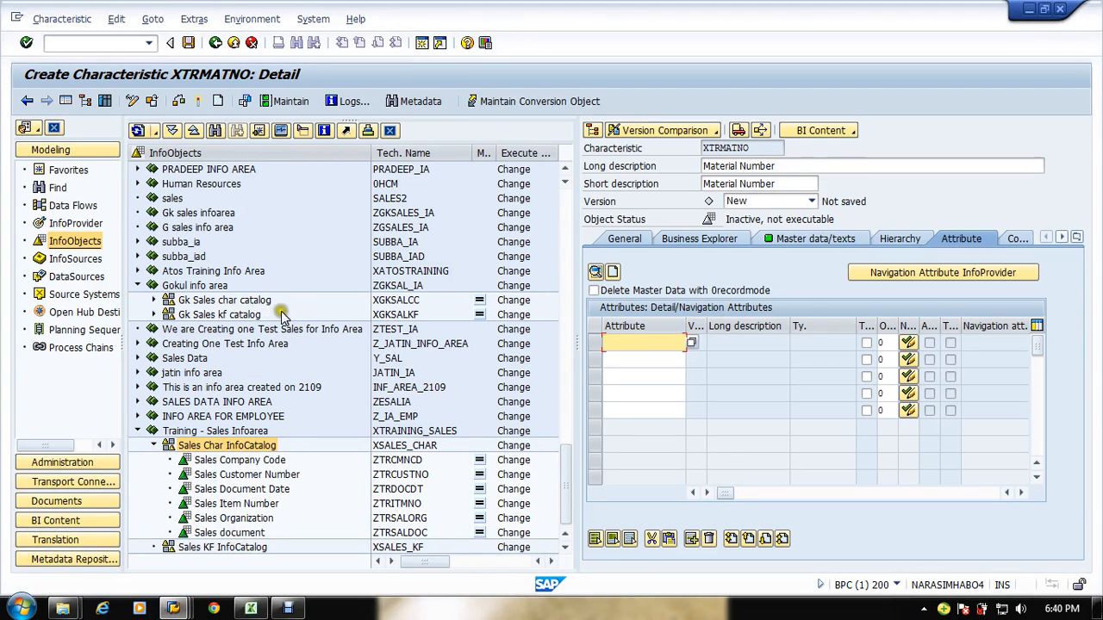
pyautogui.moveTo(186, 609)
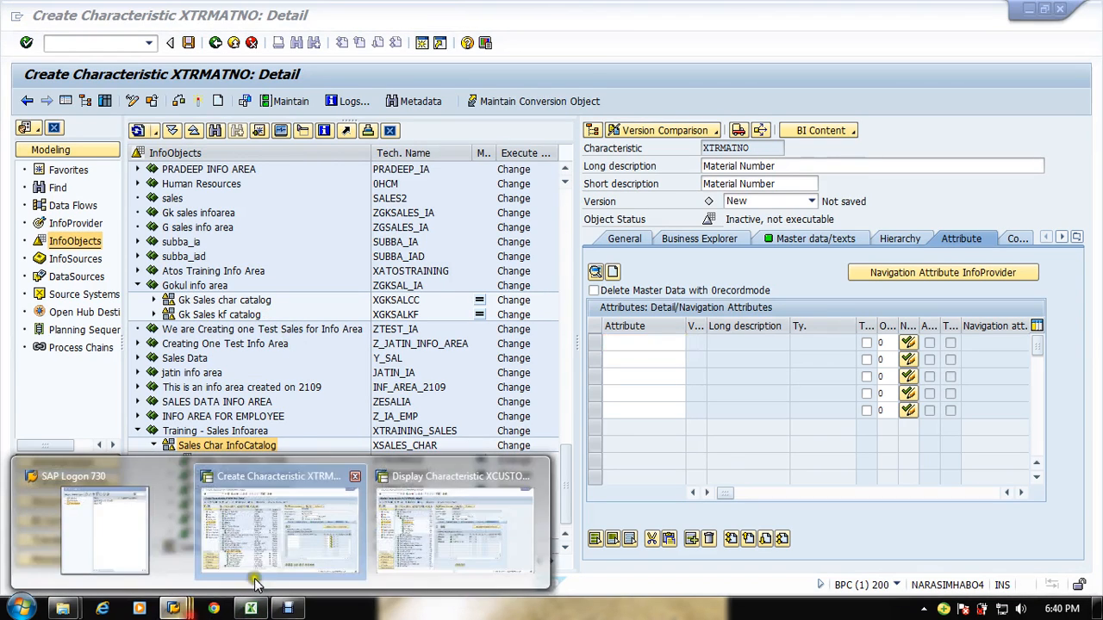
pyautogui.click(440, 517)
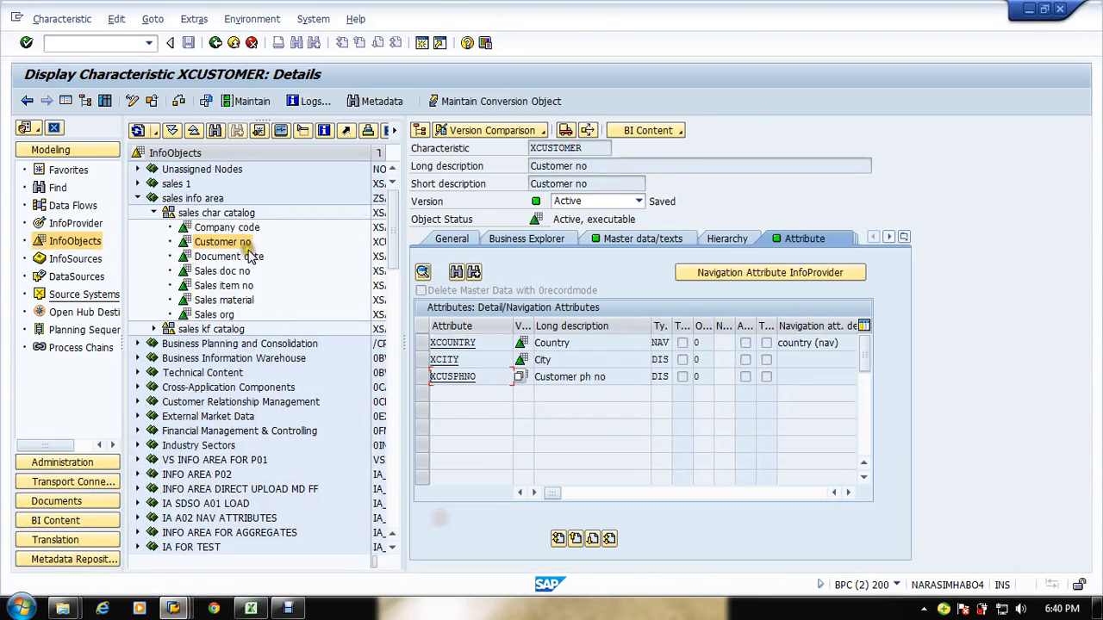
pyautogui.click(226, 300)
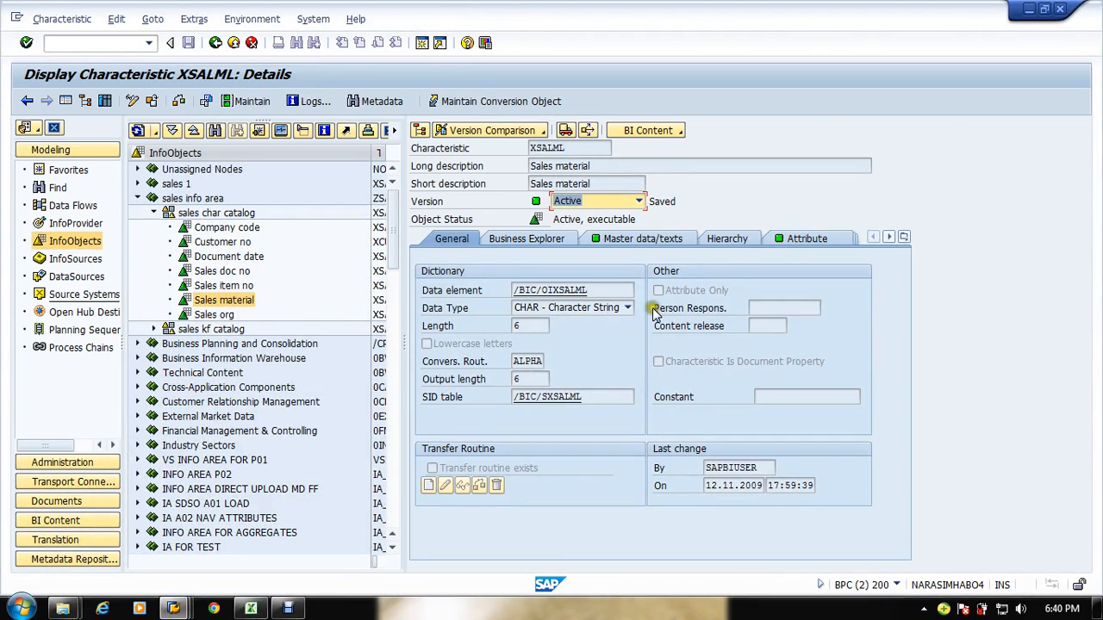
pyautogui.click(783, 239)
pyautogui.click(465, 344)
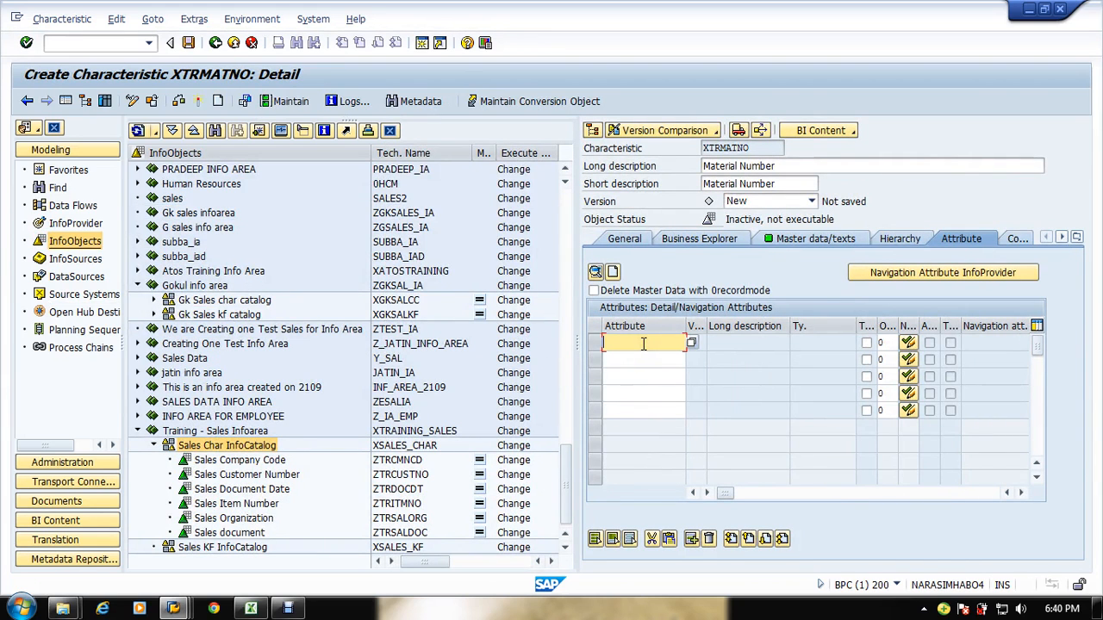
pyautogui.click(613, 271)
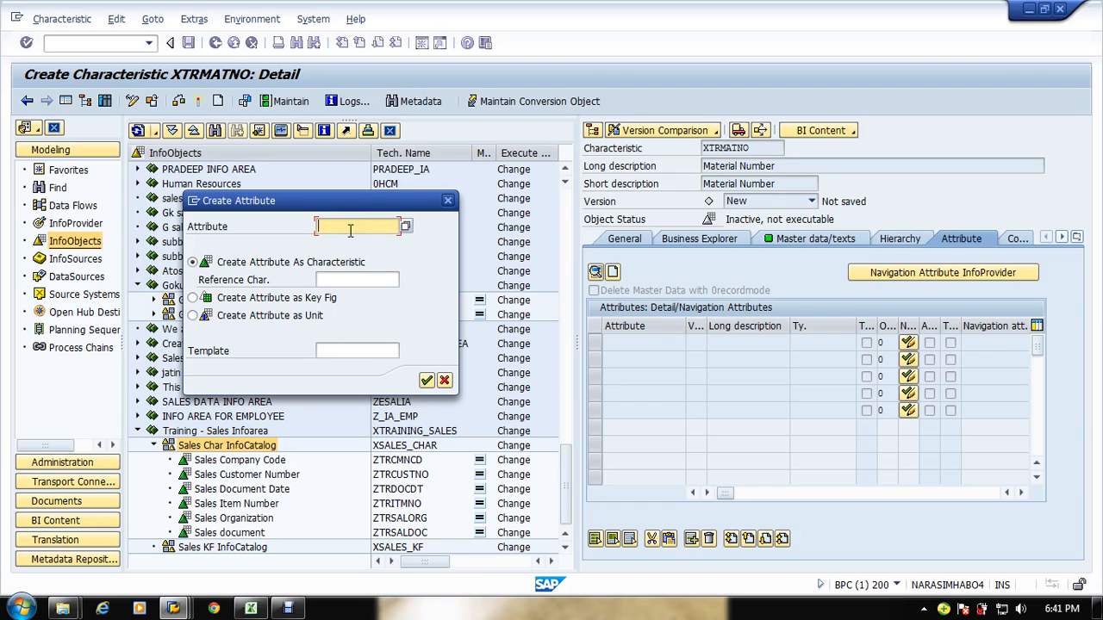
pyautogui.click(444, 380)
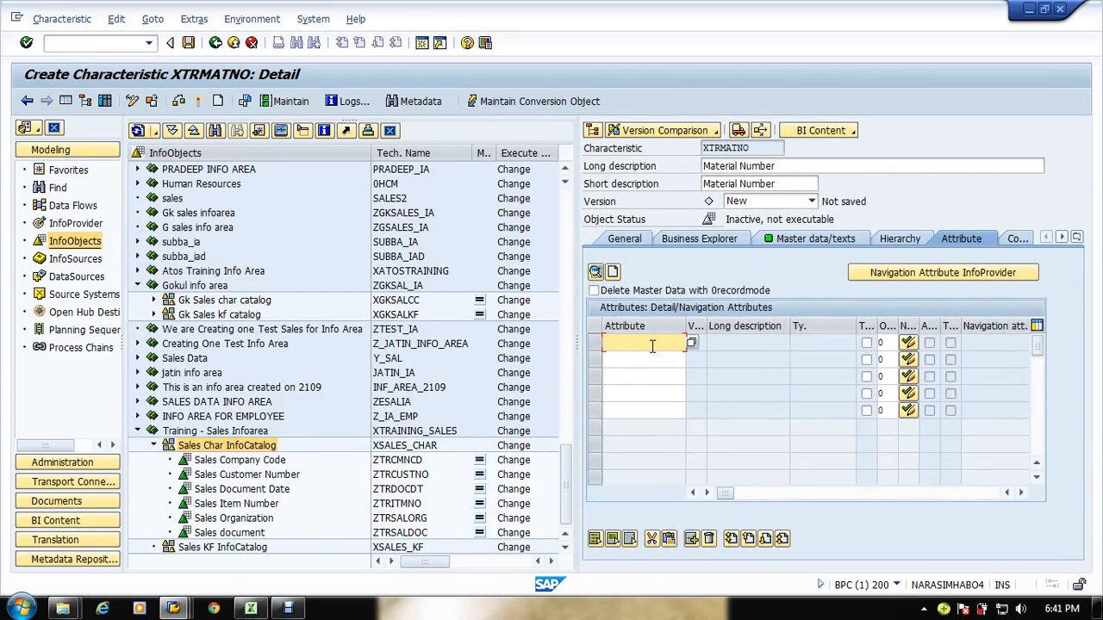
# Step: Add XMATTYP as an attribute of Material Number and activate the characteristic
pyautogui.write('xmattyp')
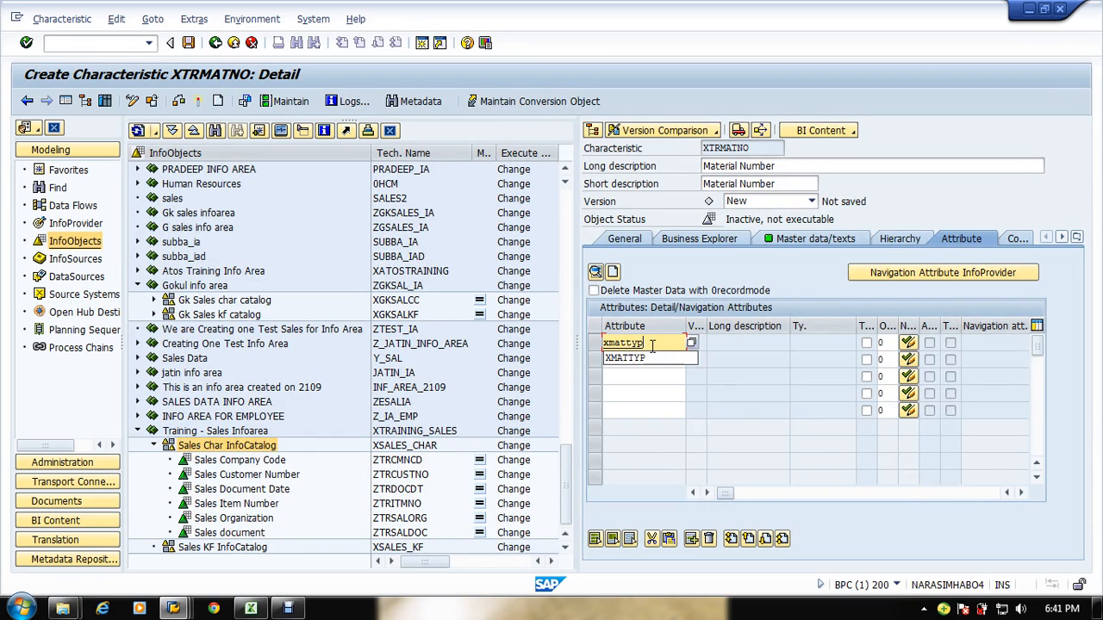
pyautogui.press('Return')
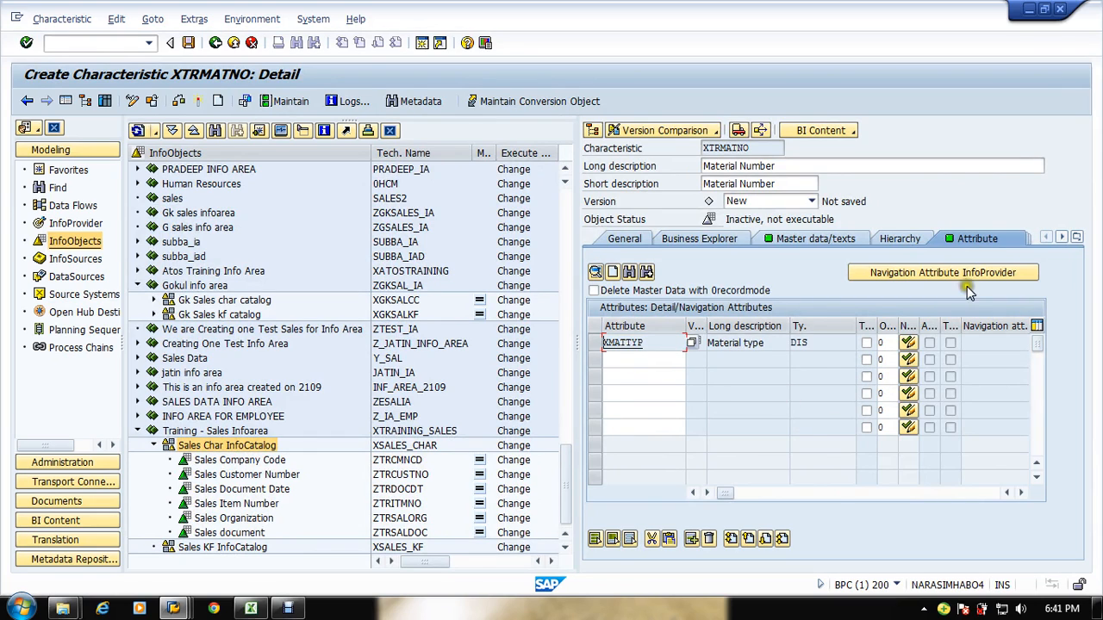
pyautogui.click(1063, 239)
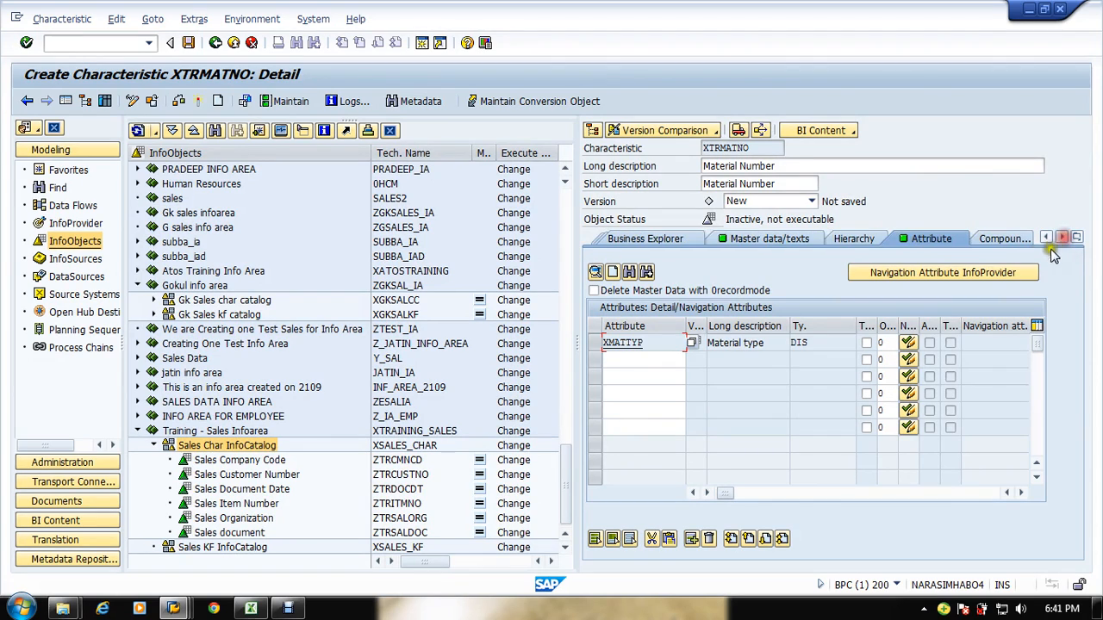
pyautogui.click(194, 102)
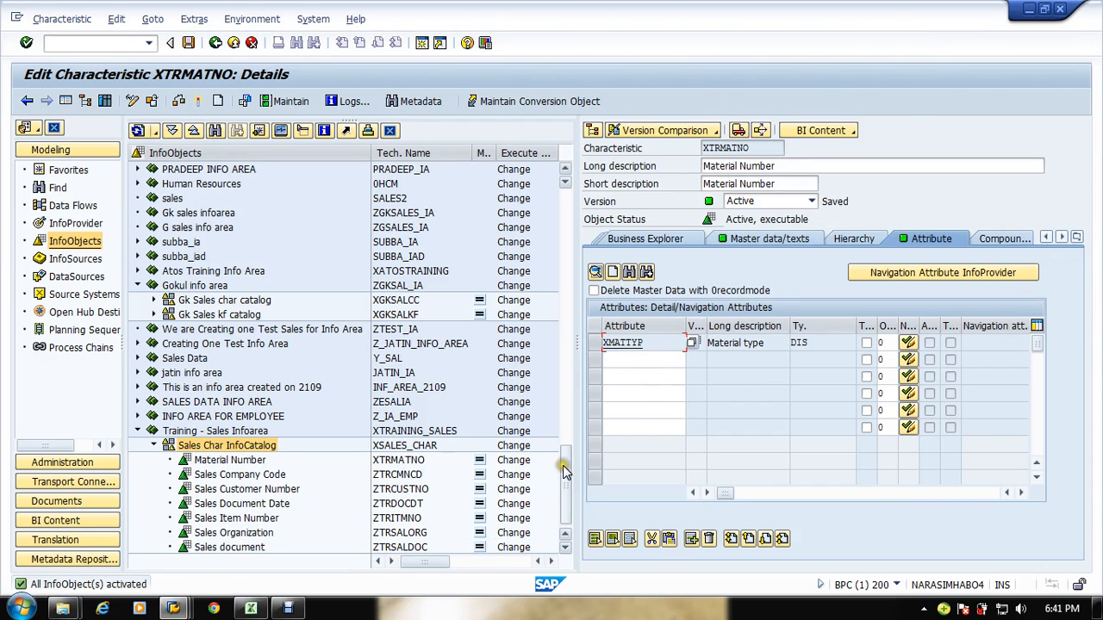
# Step: Review the sales reporting requirement and master data tables in the SAP BI Sample Sales flow workbook
pyautogui.click(562, 489)
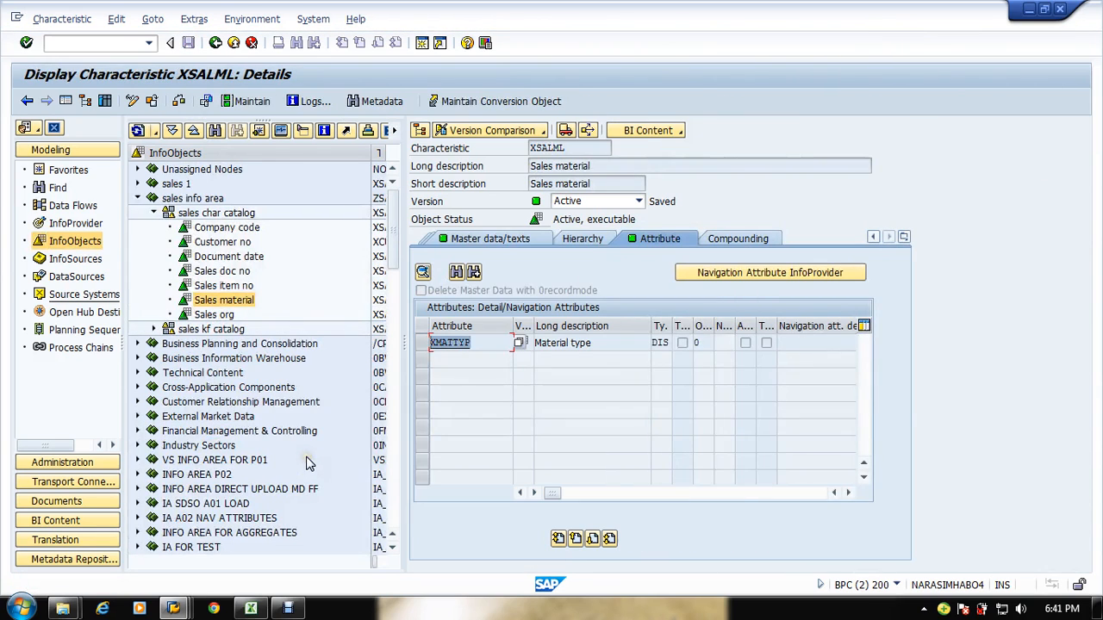
pyautogui.click(276, 300)
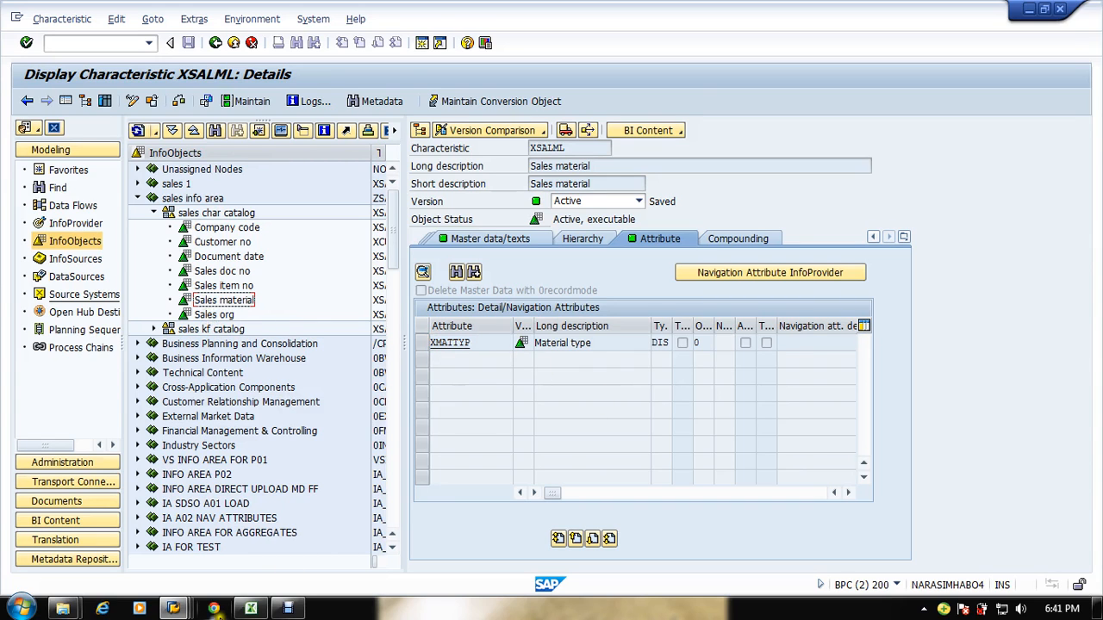
pyautogui.click(251, 608)
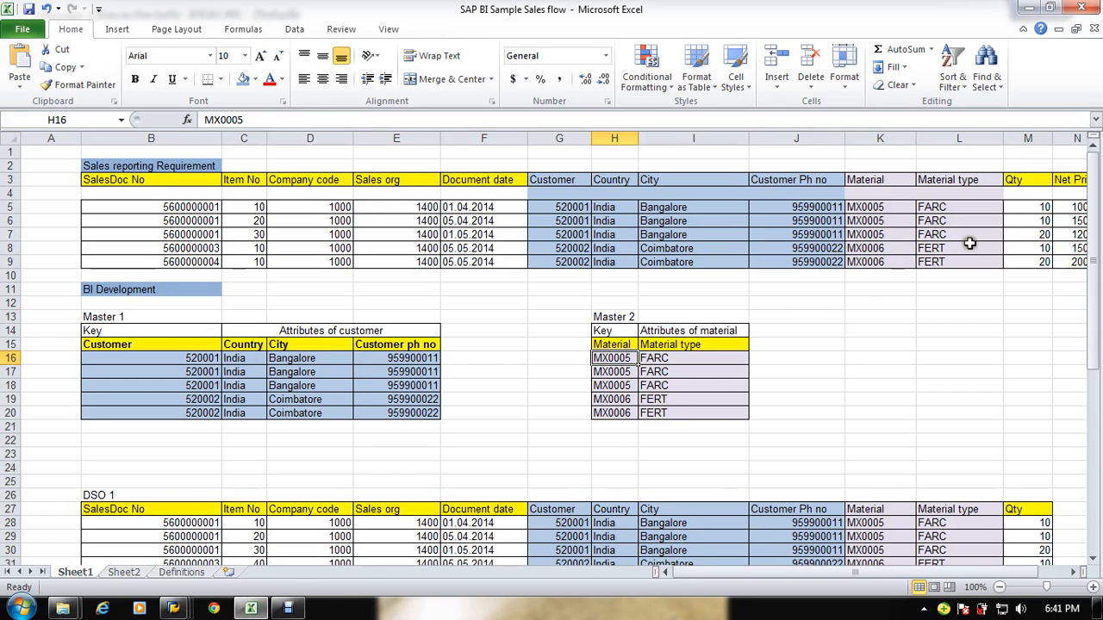
pyautogui.click(398, 206)
pyautogui.moveTo(398, 207); pyautogui.dragTo(836, 207)
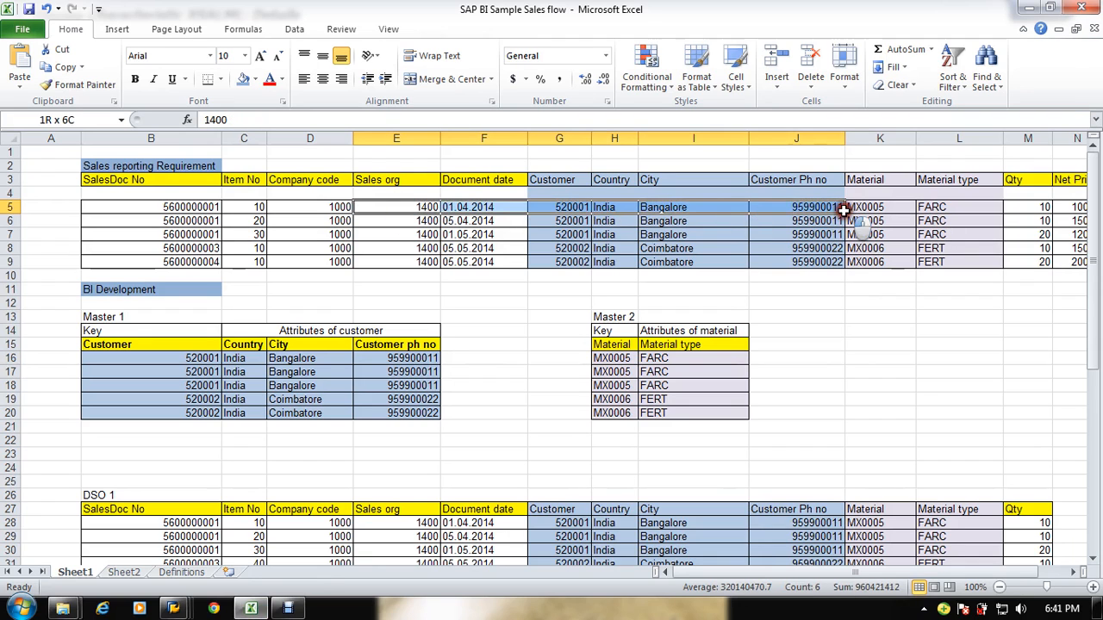
pyautogui.moveTo(148, 192); pyautogui.dragTo(750, 233)
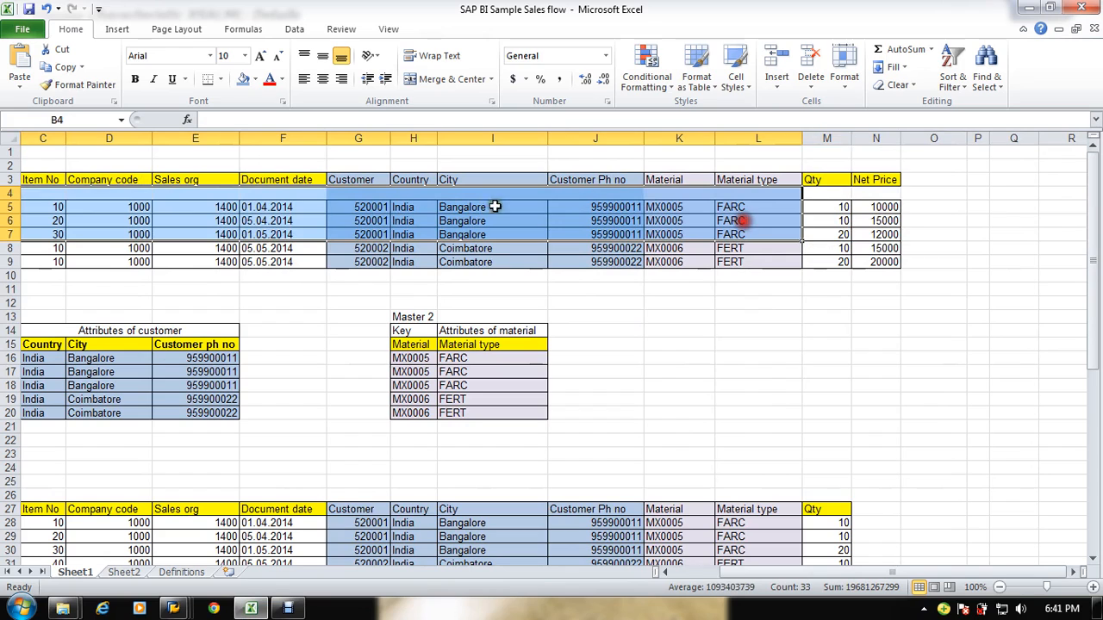
pyautogui.moveTo(187, 205)
pyautogui.mouseDown()
pyautogui.moveTo(25, 209)
pyautogui.moveTo(184, 209)
pyautogui.mouseUp()
pyautogui.scroll(-5, 361, 429)
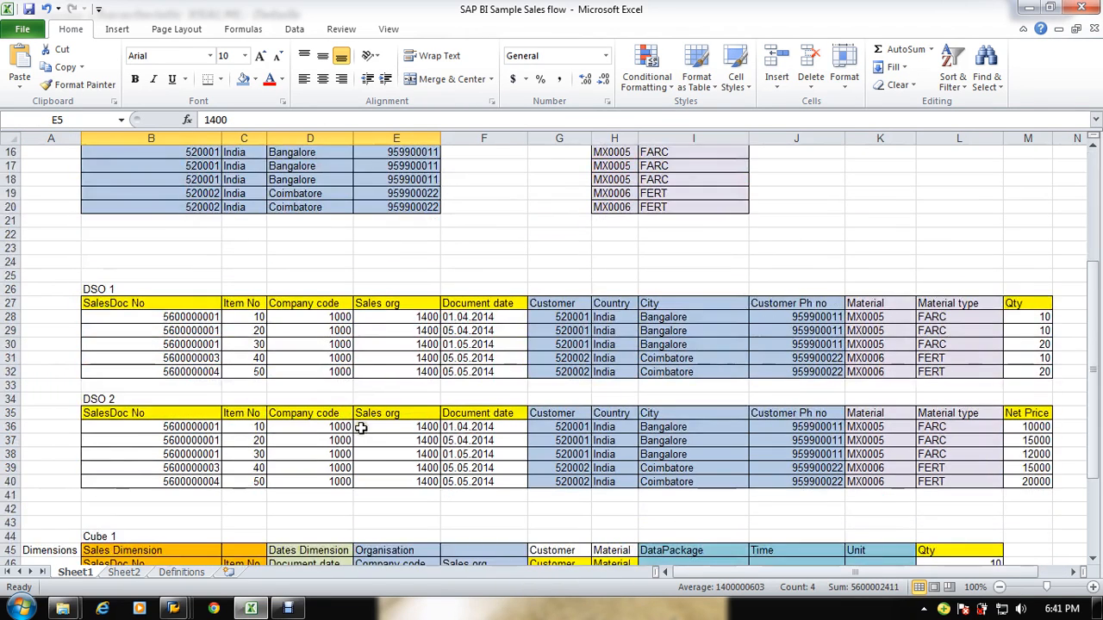
pyautogui.scroll(2, 361, 428)
pyautogui.moveTo(136, 413); pyautogui.dragTo(319, 417)
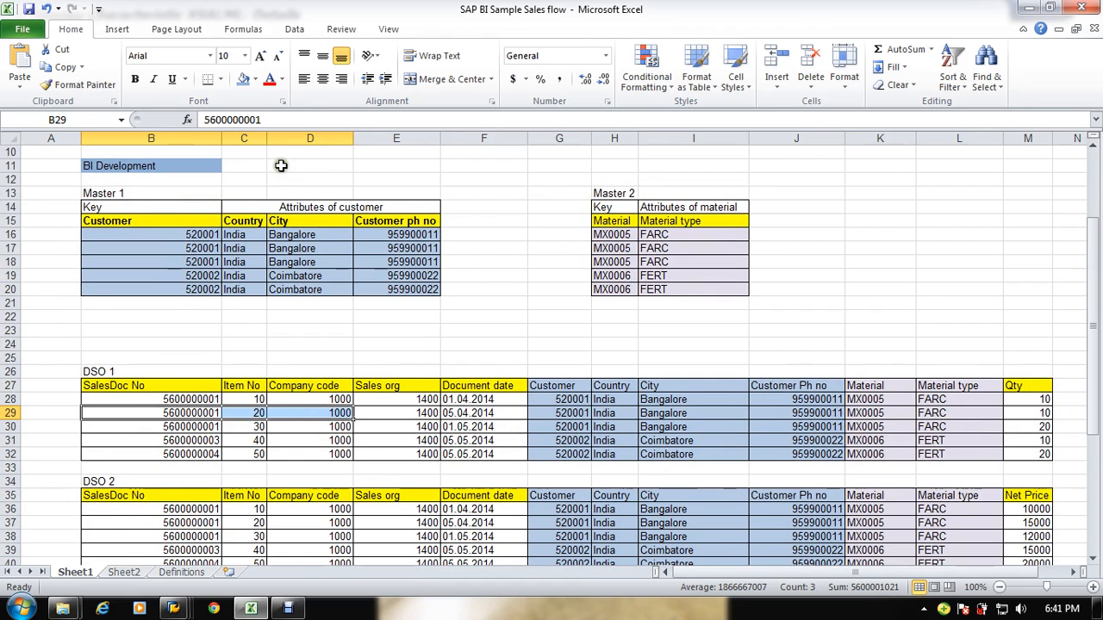
pyautogui.scroll(3, 281, 165)
pyautogui.moveTo(121, 196); pyautogui.dragTo(968, 250)
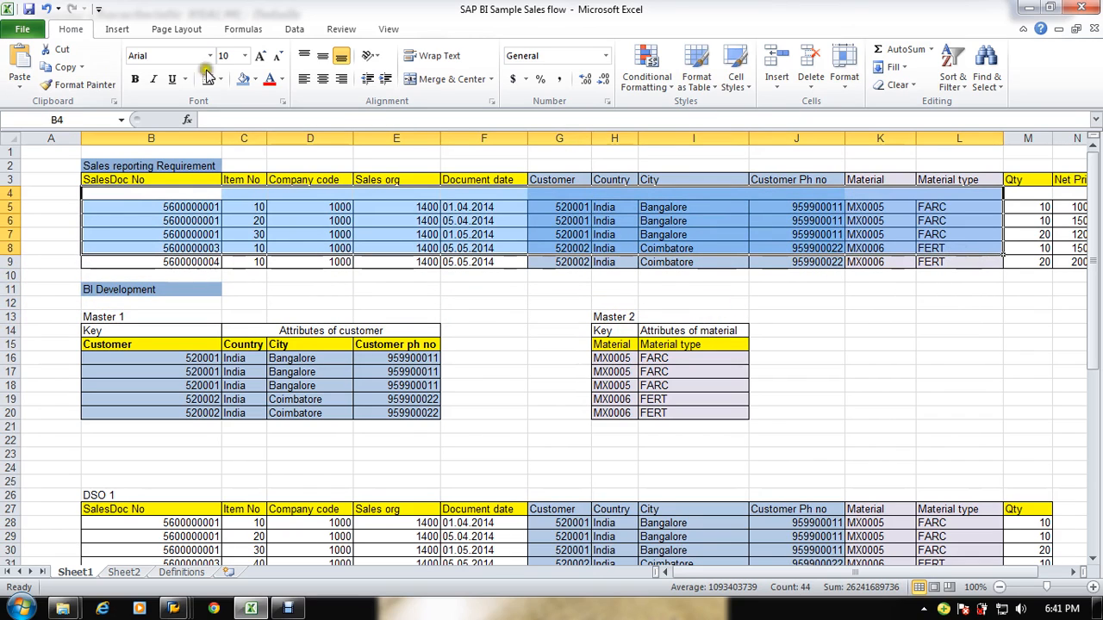
pyautogui.click(218, 165)
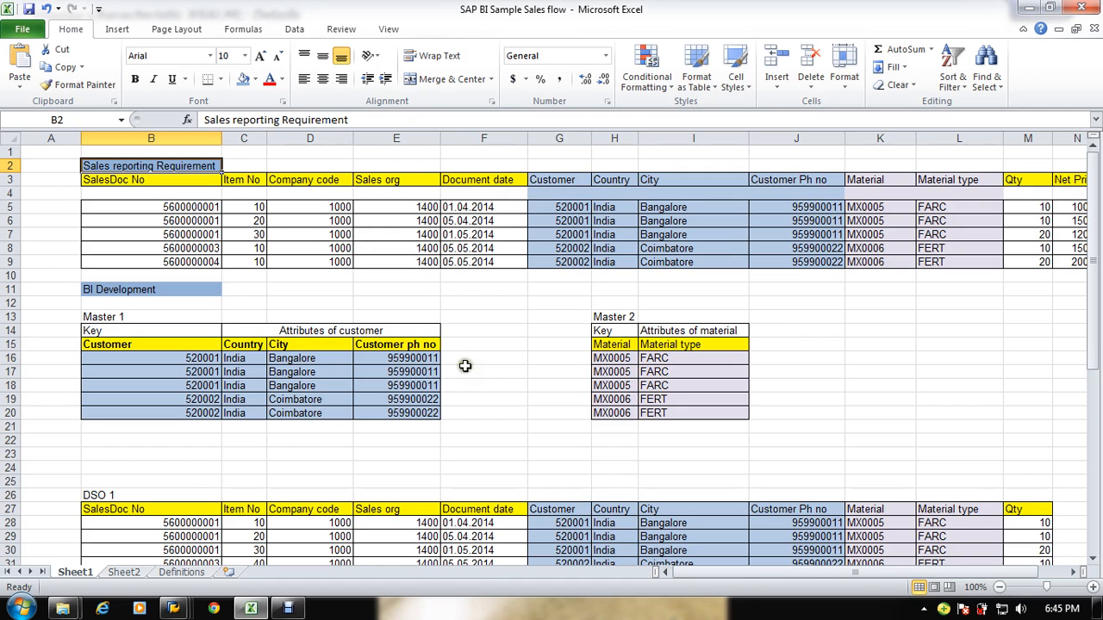
pyautogui.scroll(-4, 478, 387)
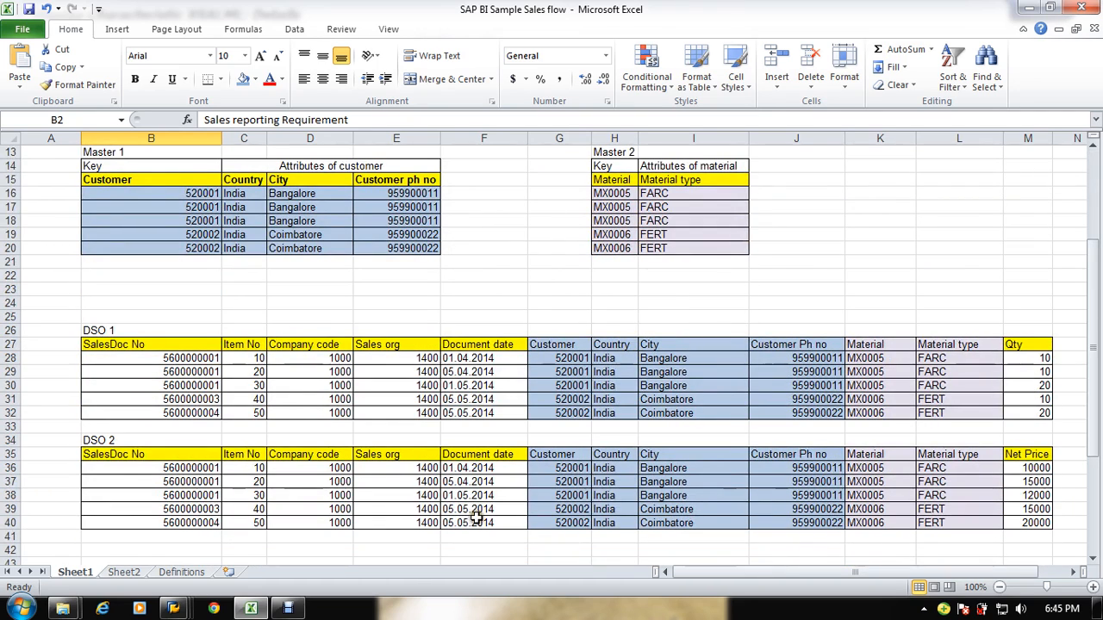
pyautogui.scroll(2, 396, 402)
pyautogui.scroll(2, 395, 402)
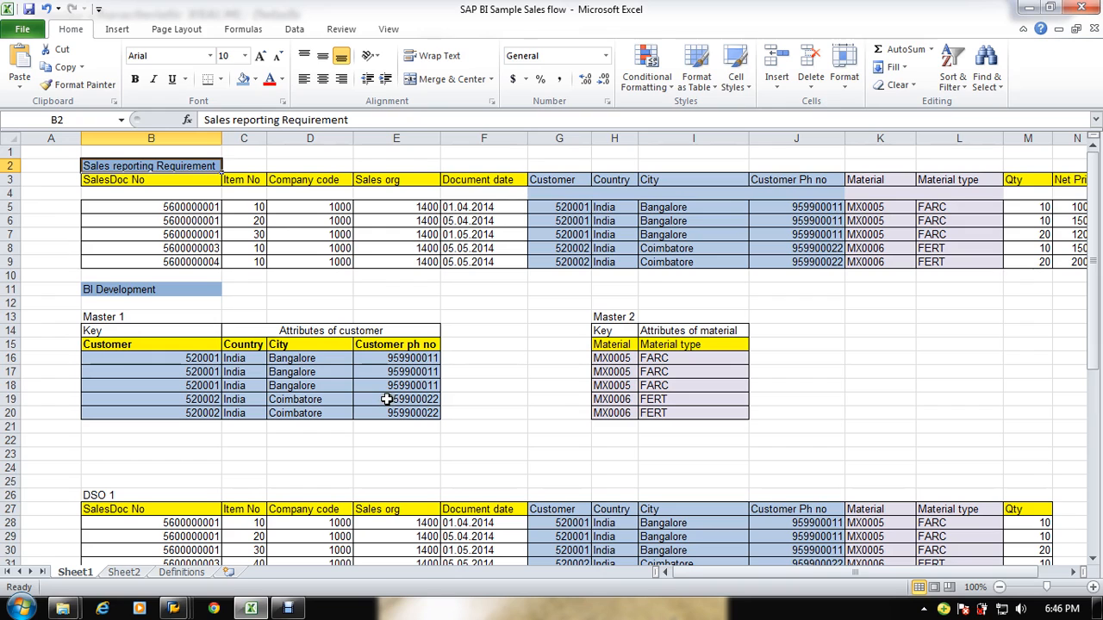
pyautogui.moveTo(994, 197); pyautogui.dragTo(83, 259)
pyautogui.click(1030, 248)
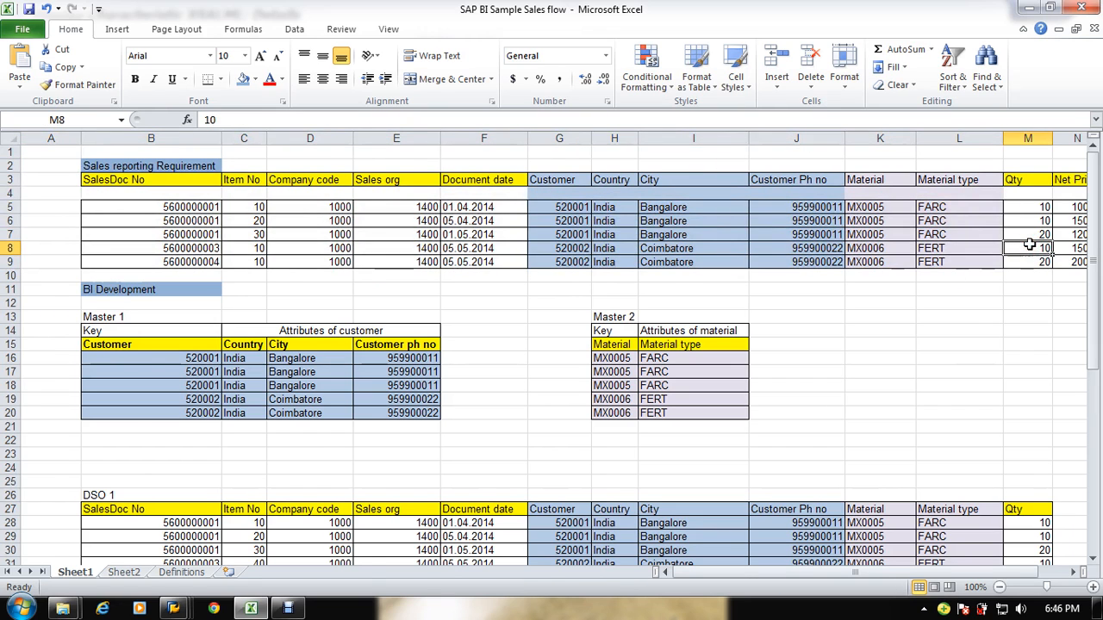
pyautogui.hotkey('alt', 'Tab')
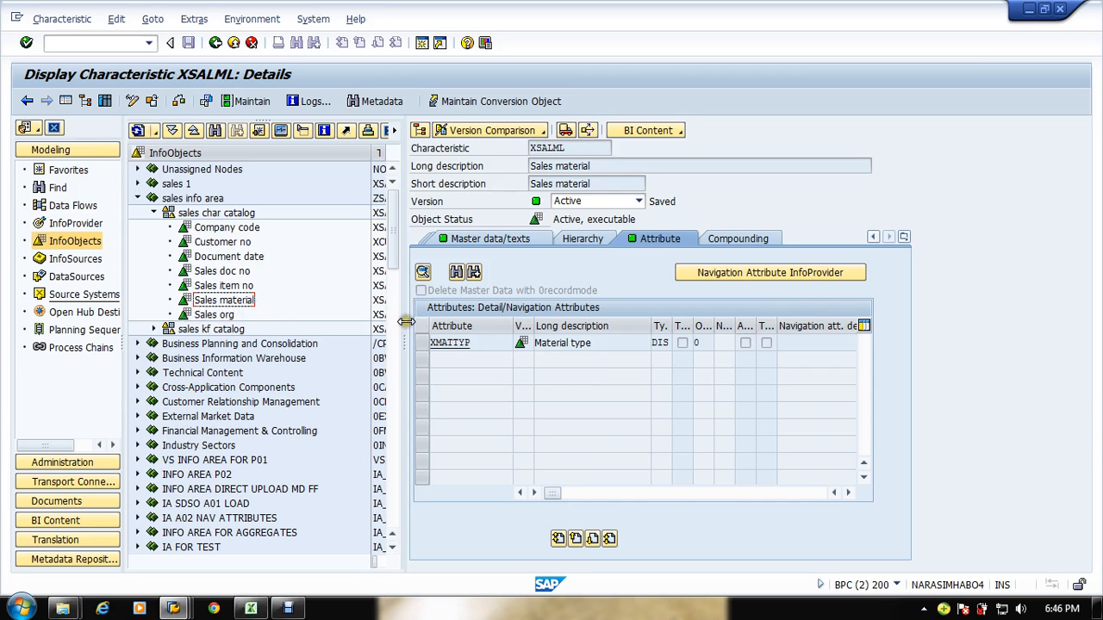
pyautogui.moveTo(410, 321); pyautogui.dragTo(647, 338)
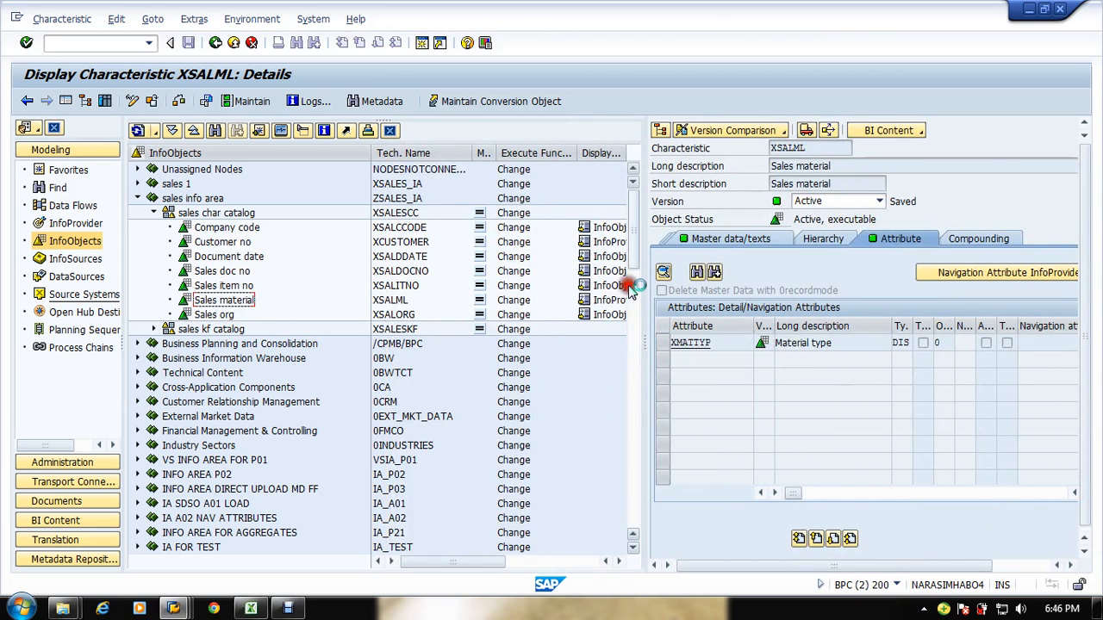
pyautogui.click(630, 287)
pyautogui.moveTo(630, 288); pyautogui.dragTo(587, 514)
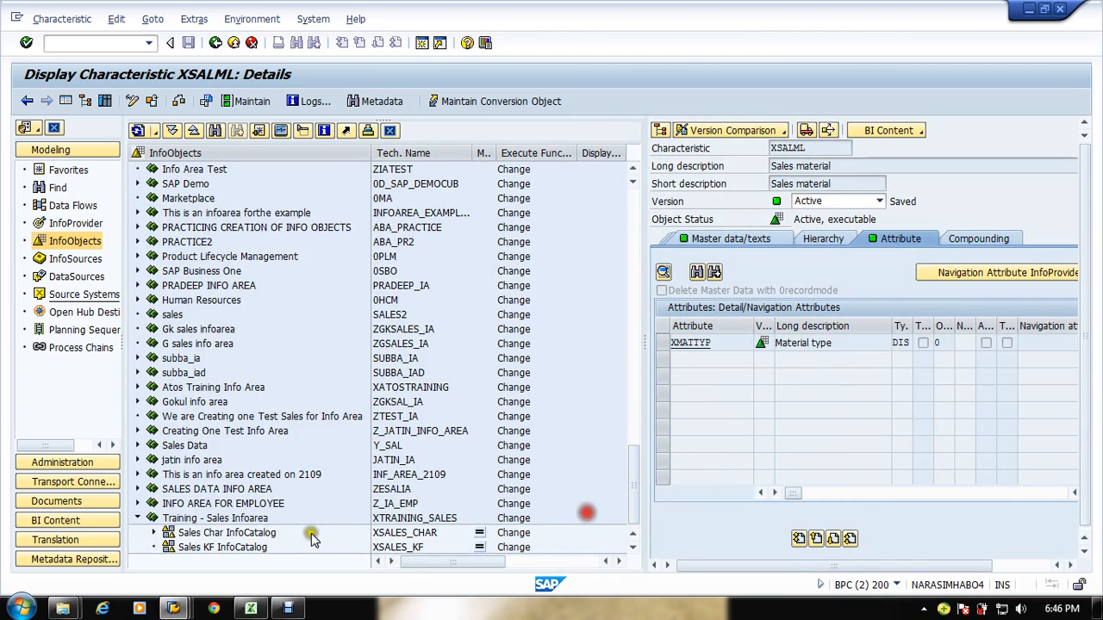
pyautogui.rightClick(197, 548)
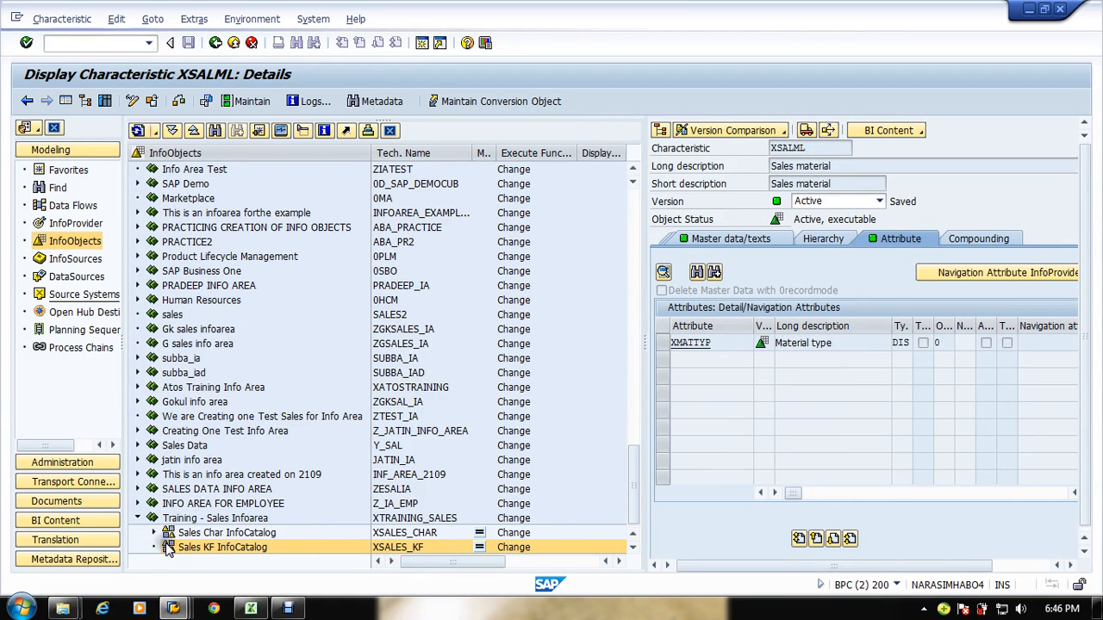
pyautogui.click(217, 532)
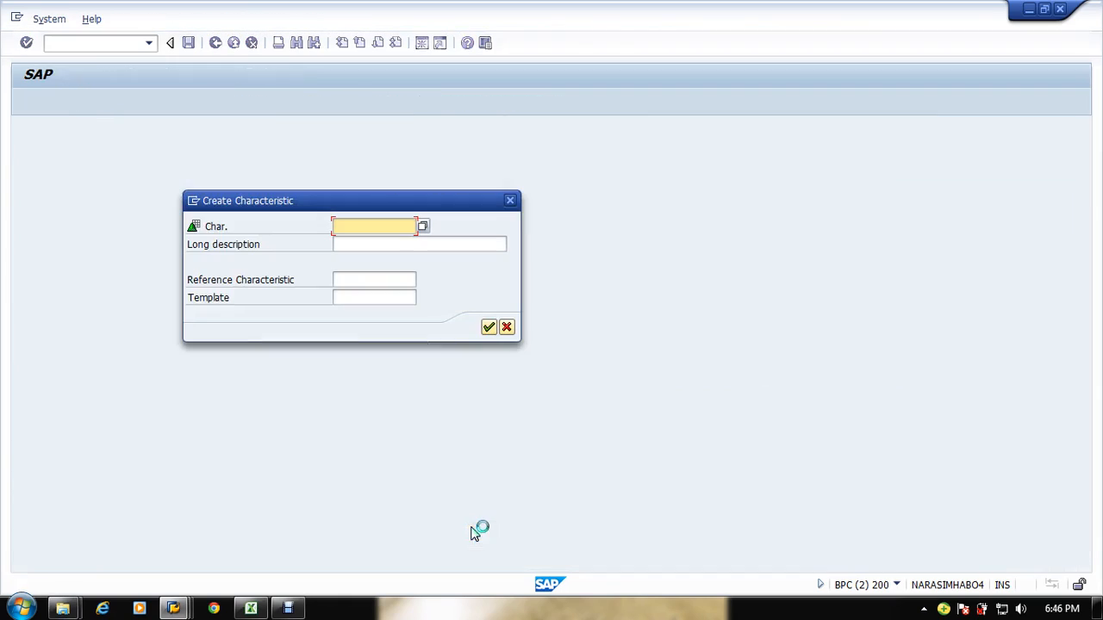
pyautogui.click(485, 325)
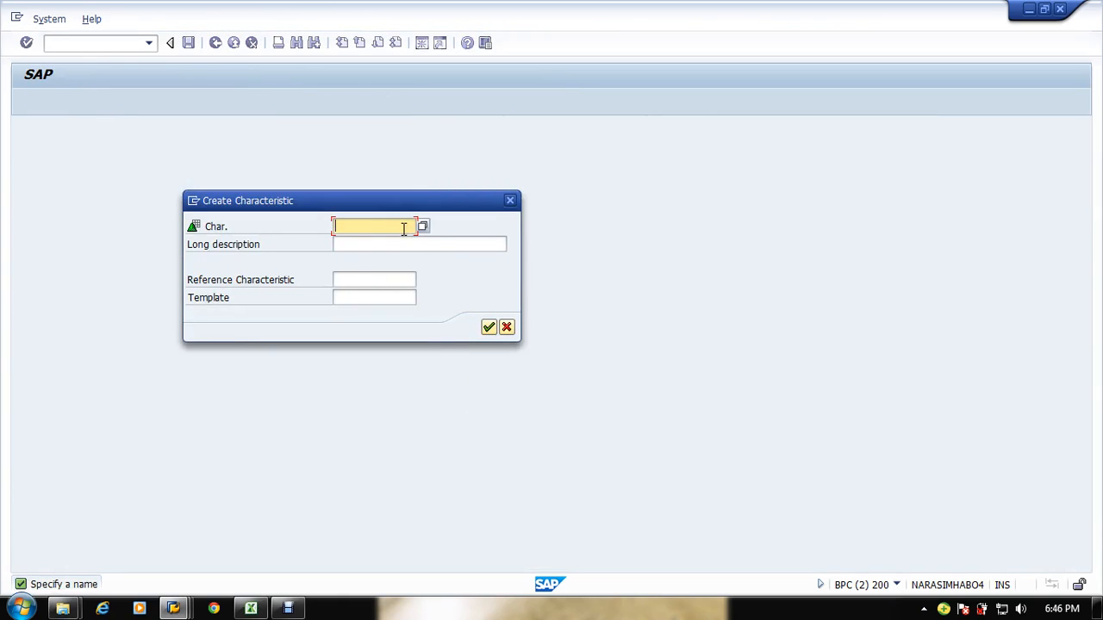
pyautogui.write('xtr')
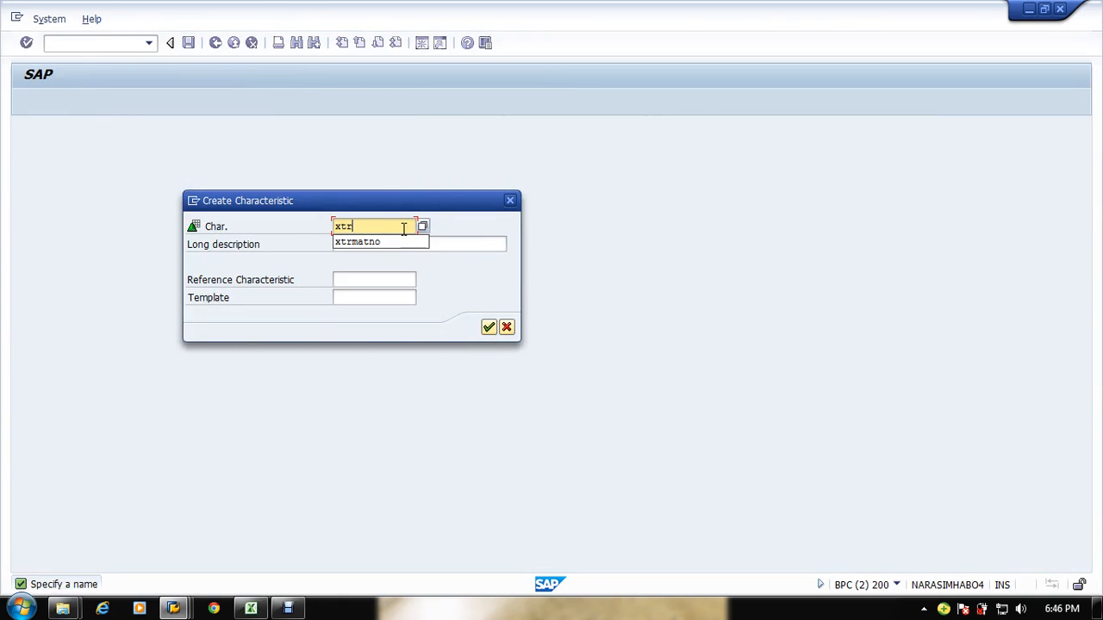
pyautogui.write('q')
pyautogui.press('BackSpace')
pyautogui.write('sa')
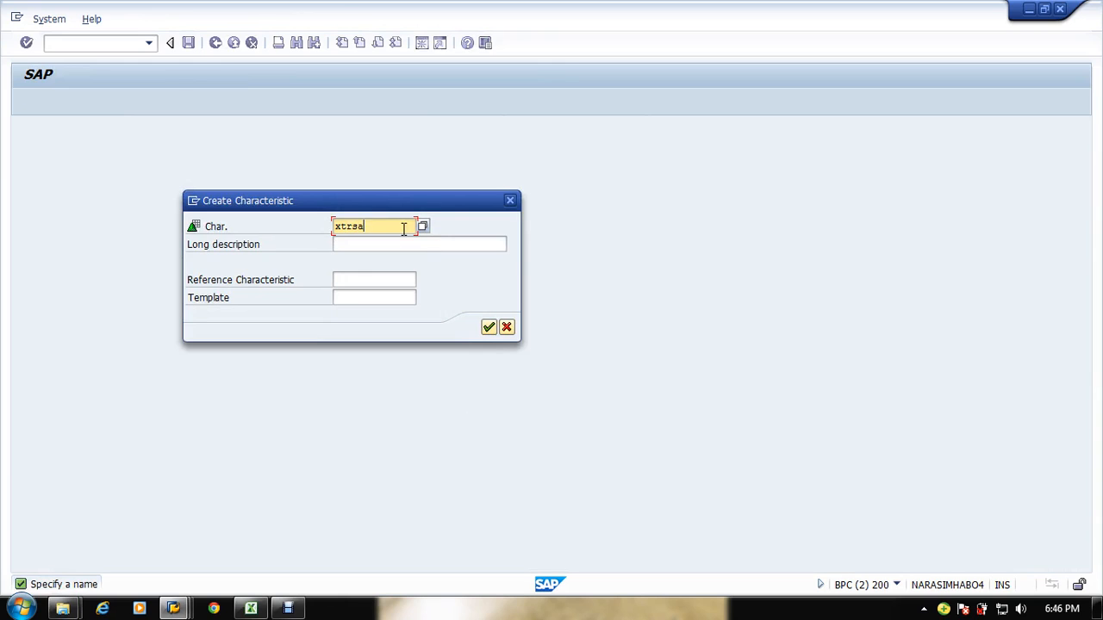
pyautogui.write('lqty')
pyautogui.press('Tab')
pyautogui.write('Sale')
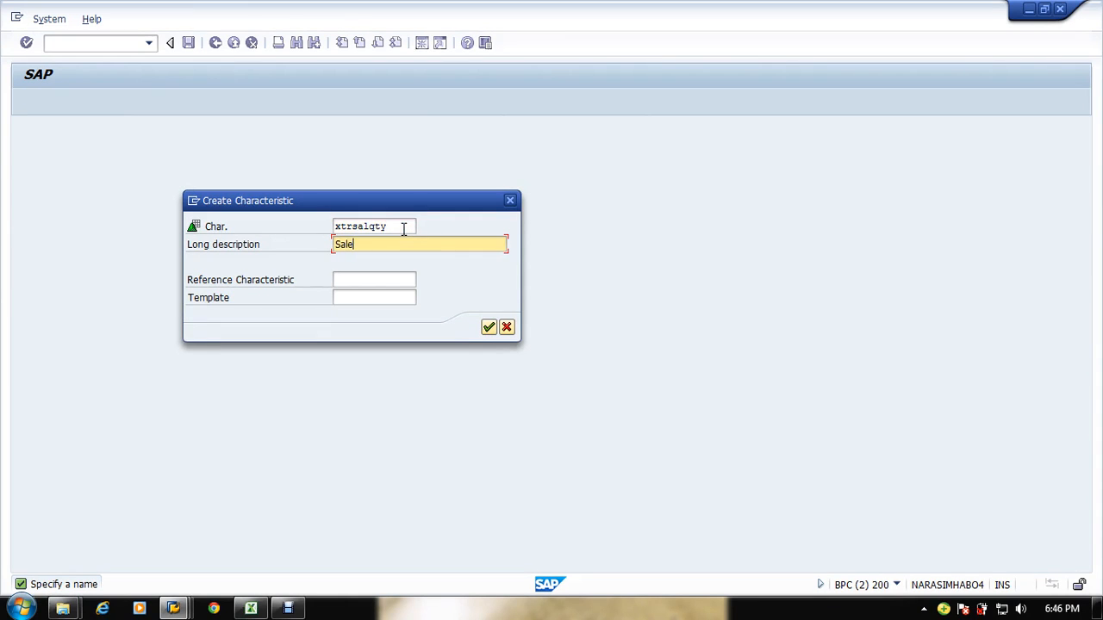
pyautogui.write('s Quantity')
pyautogui.press('Up')
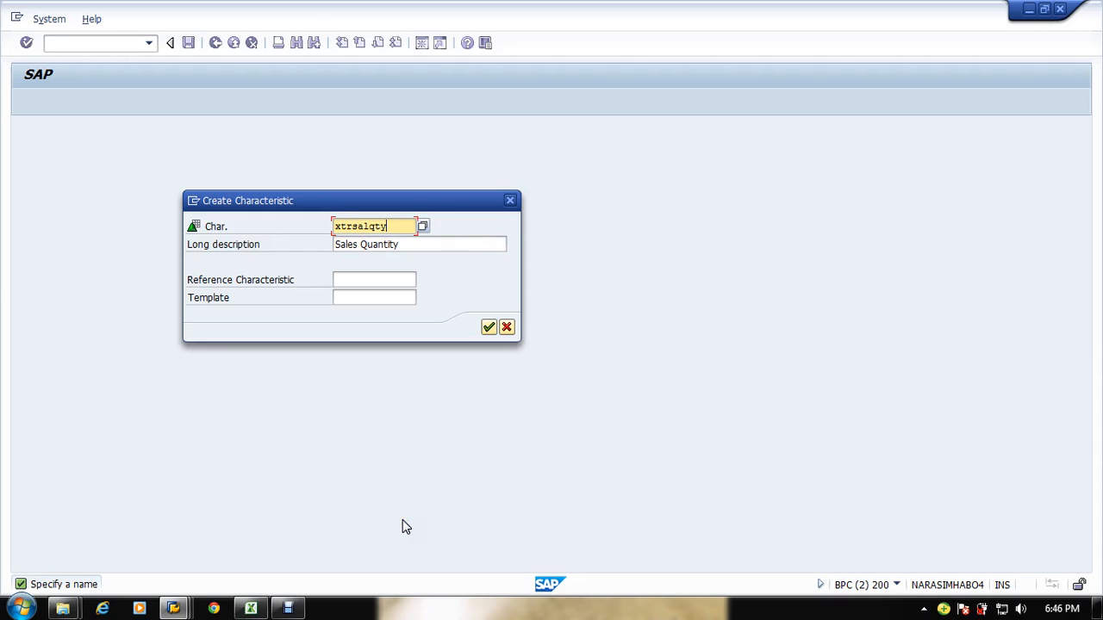
pyautogui.press('Return')
pyautogui.press('Return')
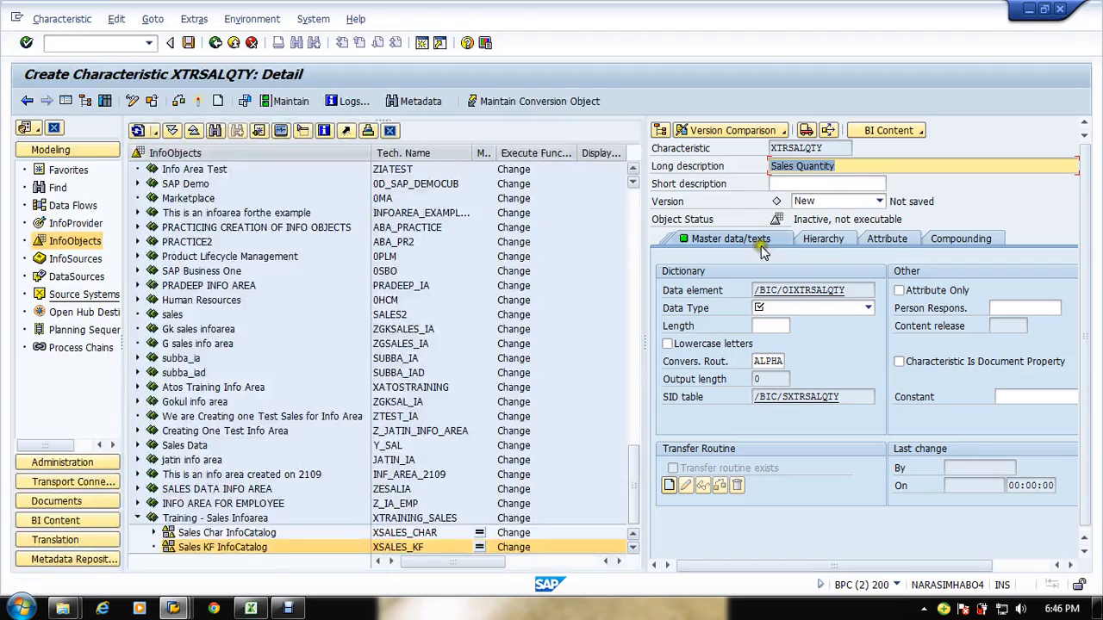
pyautogui.click(849, 308)
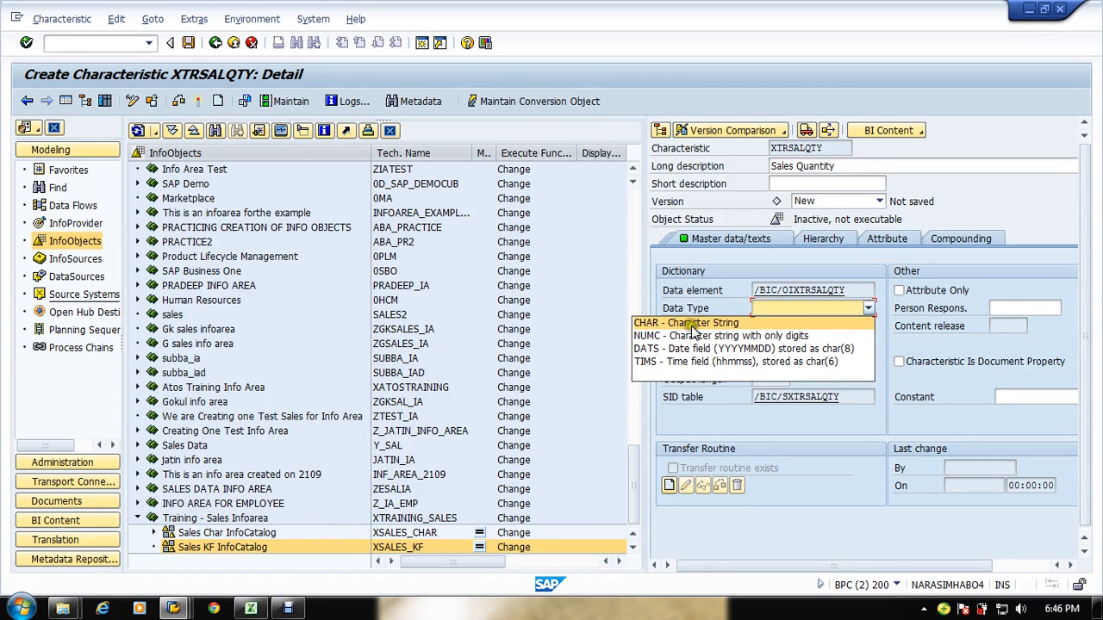
pyautogui.click(829, 169)
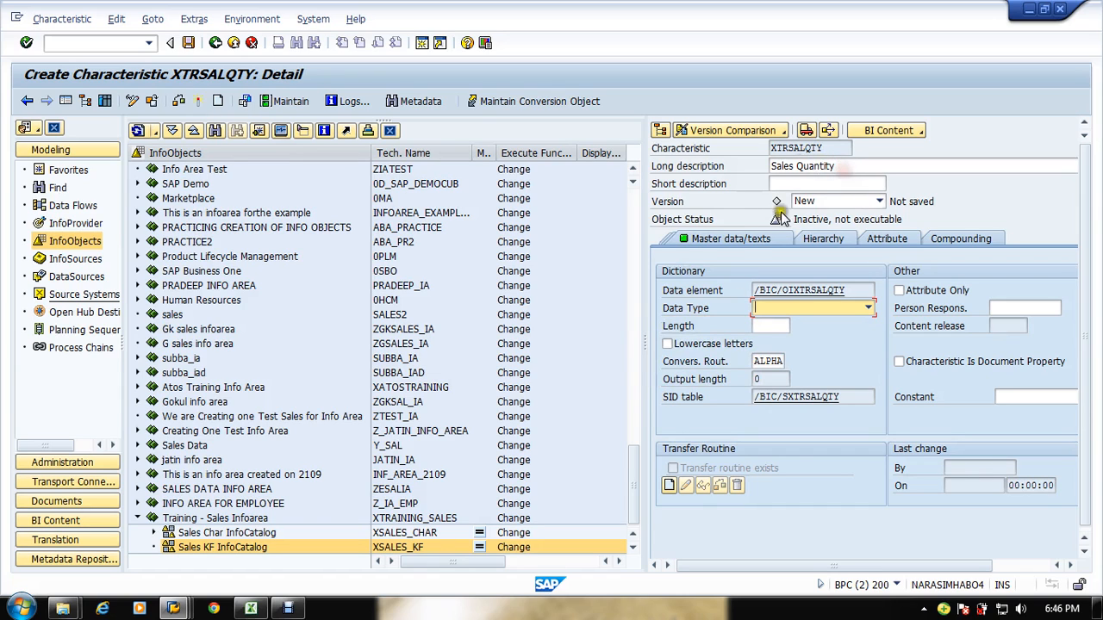
pyautogui.click(738, 240)
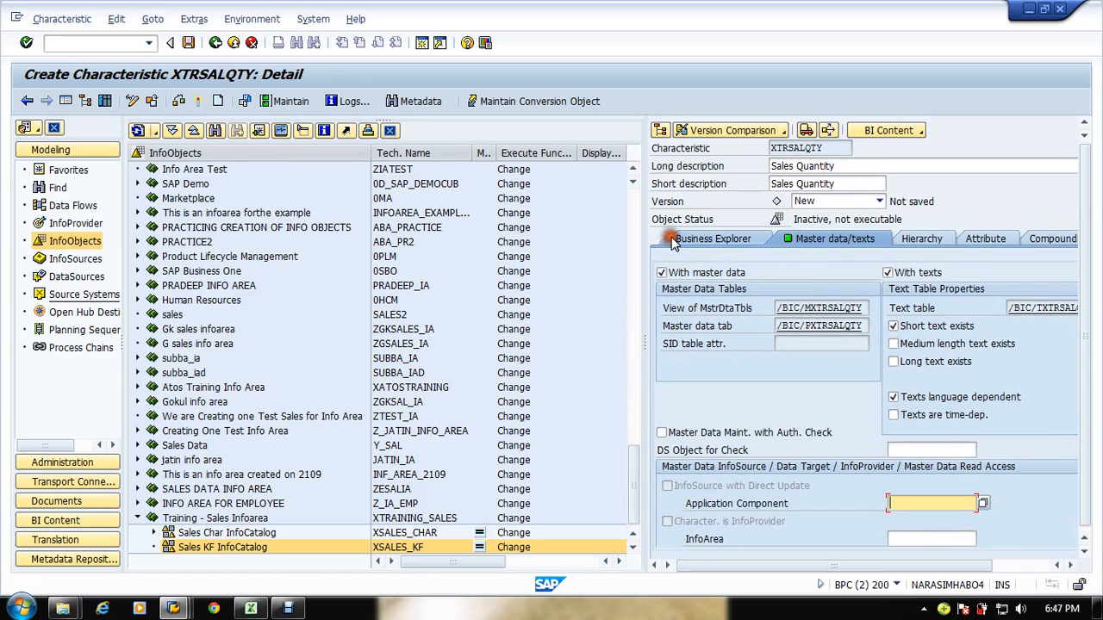
pyautogui.click(250, 43)
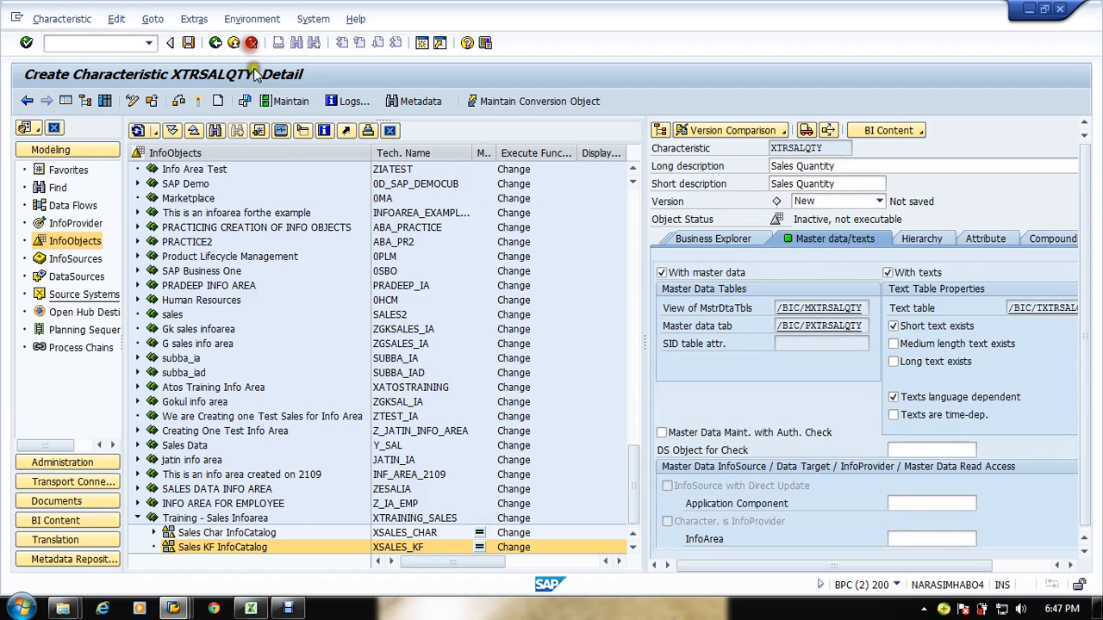
pyautogui.click(283, 314)
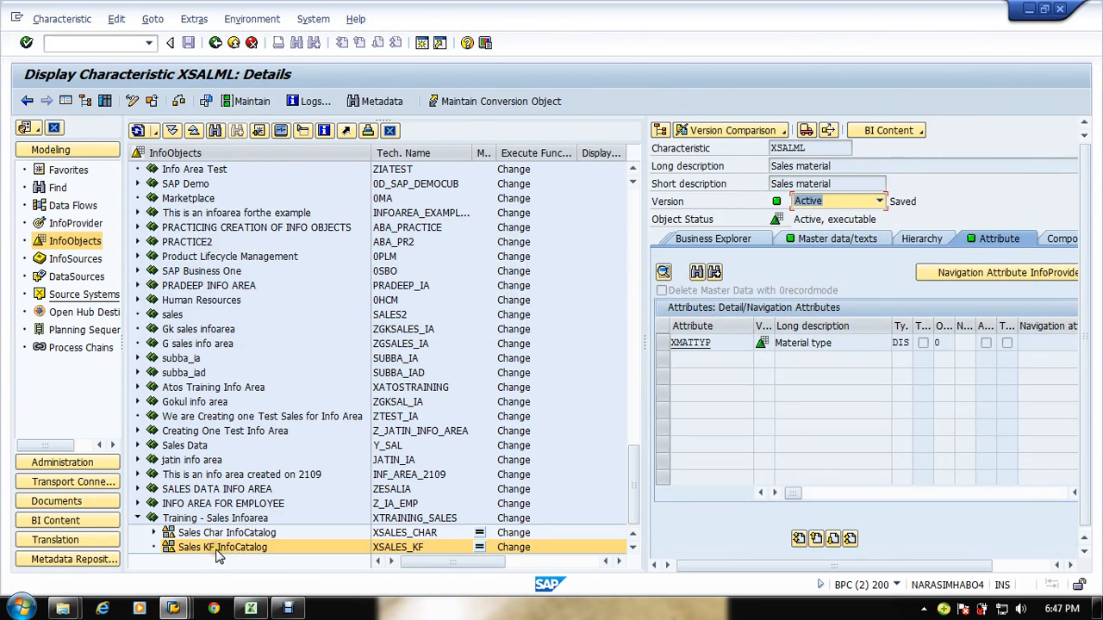
# Step: Open the Sales KF InfoCatalog of the Training - Sales Infoarea for display
pyautogui.click(218, 552)
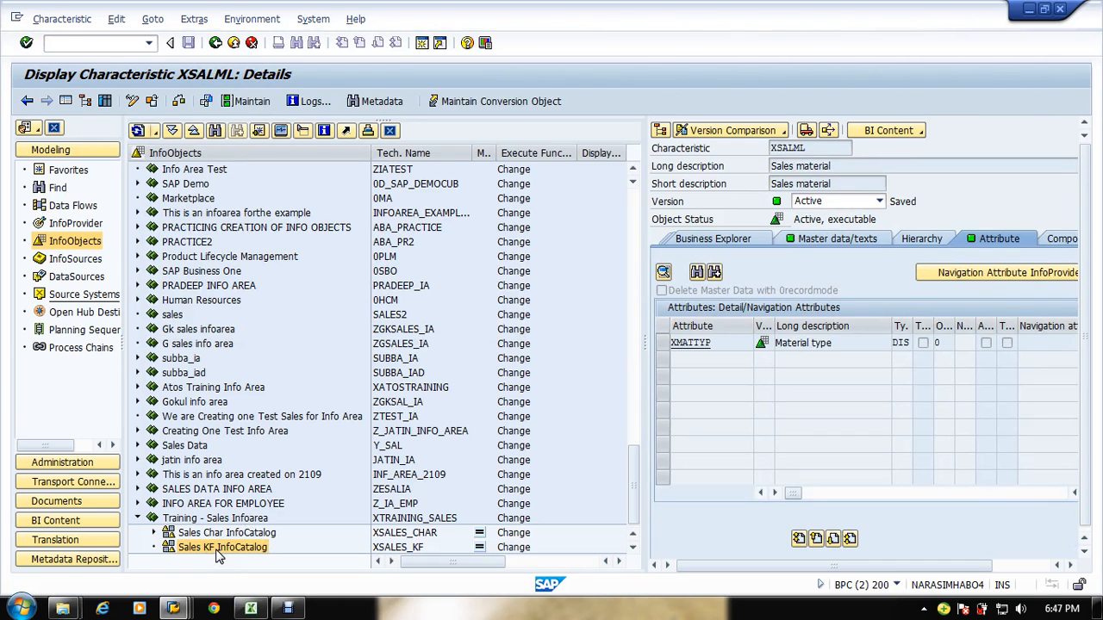
pyautogui.doubleClick(218, 551)
pyautogui.click(690, 245)
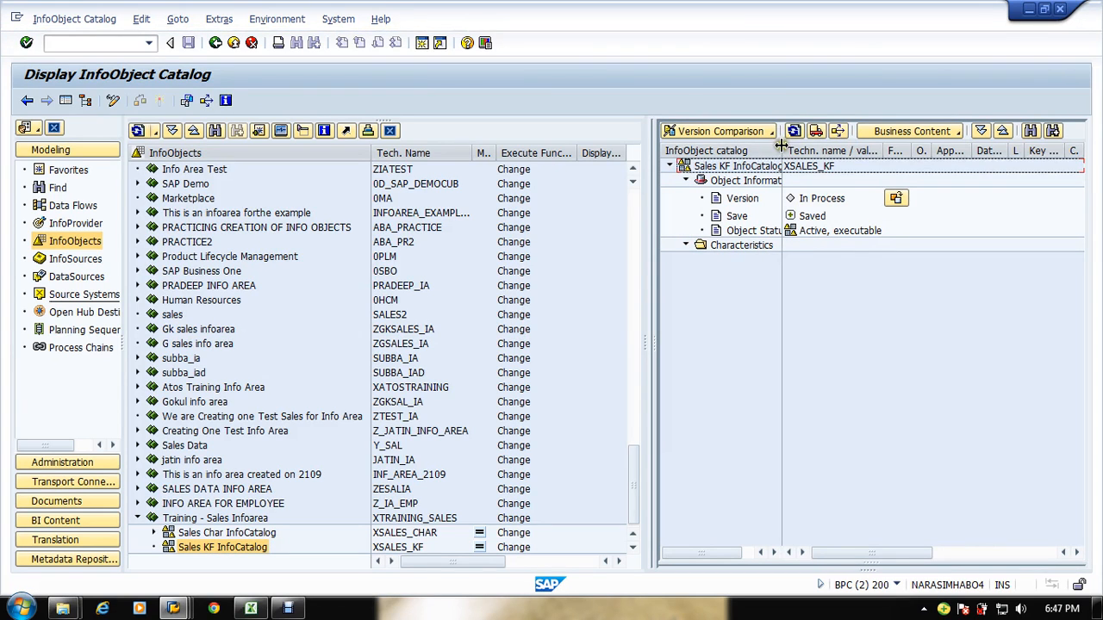
pyautogui.moveTo(782, 146); pyautogui.dragTo(823, 150)
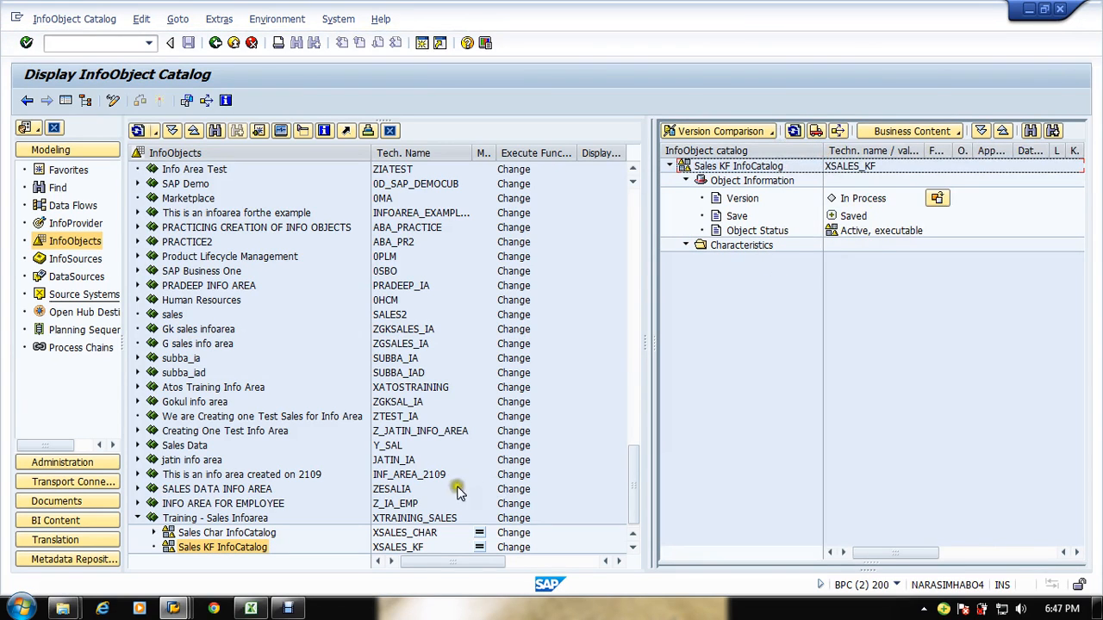
# Step: Switch the InfoObject catalog to edit mode and delete the Sales KF InfoCatalog XSALES_KF
pyautogui.click(112, 101)
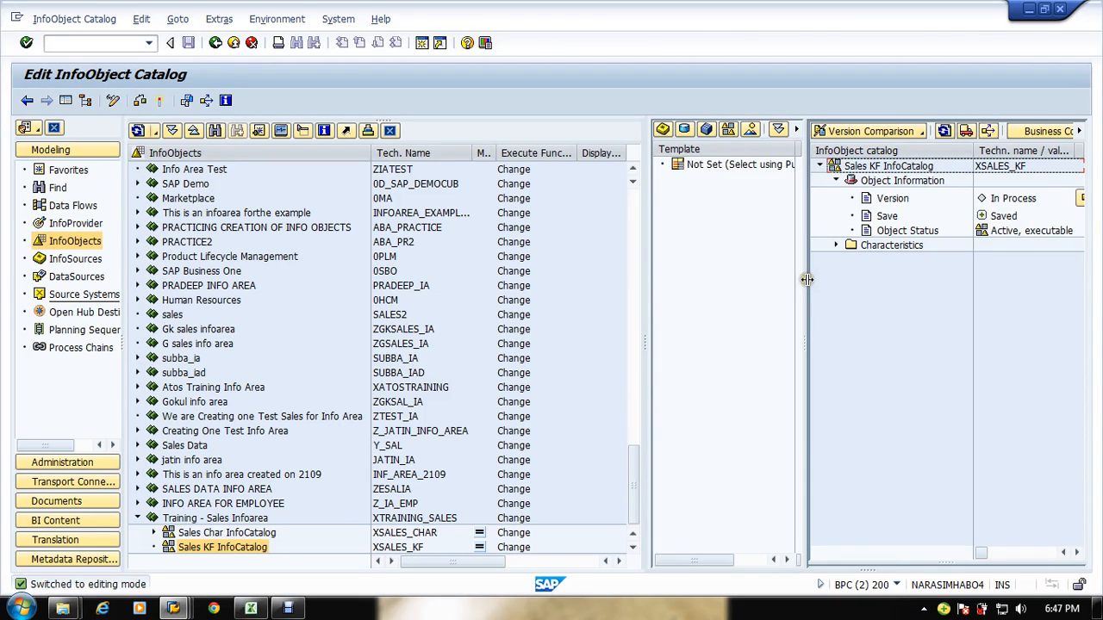
pyautogui.moveTo(807, 278); pyautogui.dragTo(722, 270)
pyautogui.click(750, 245)
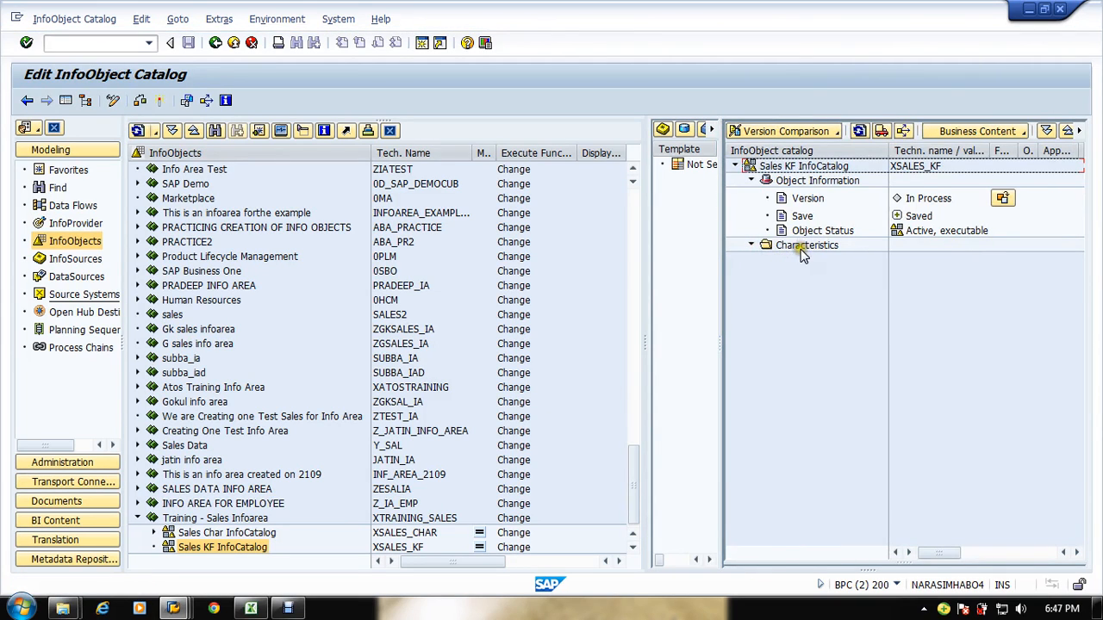
pyautogui.click(1078, 130)
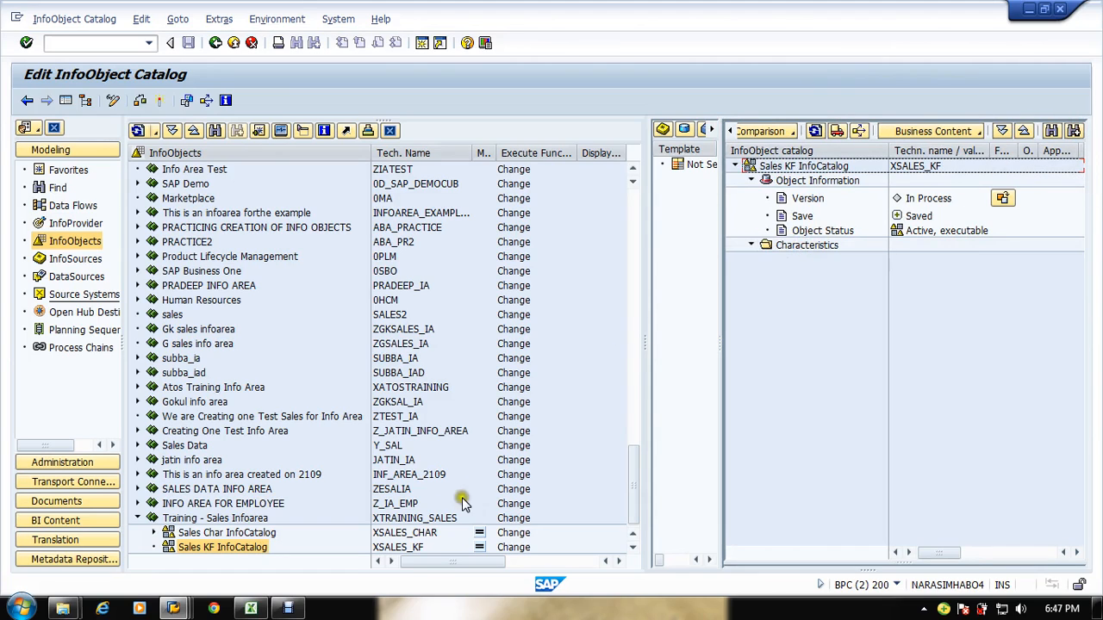
pyautogui.click(403, 549)
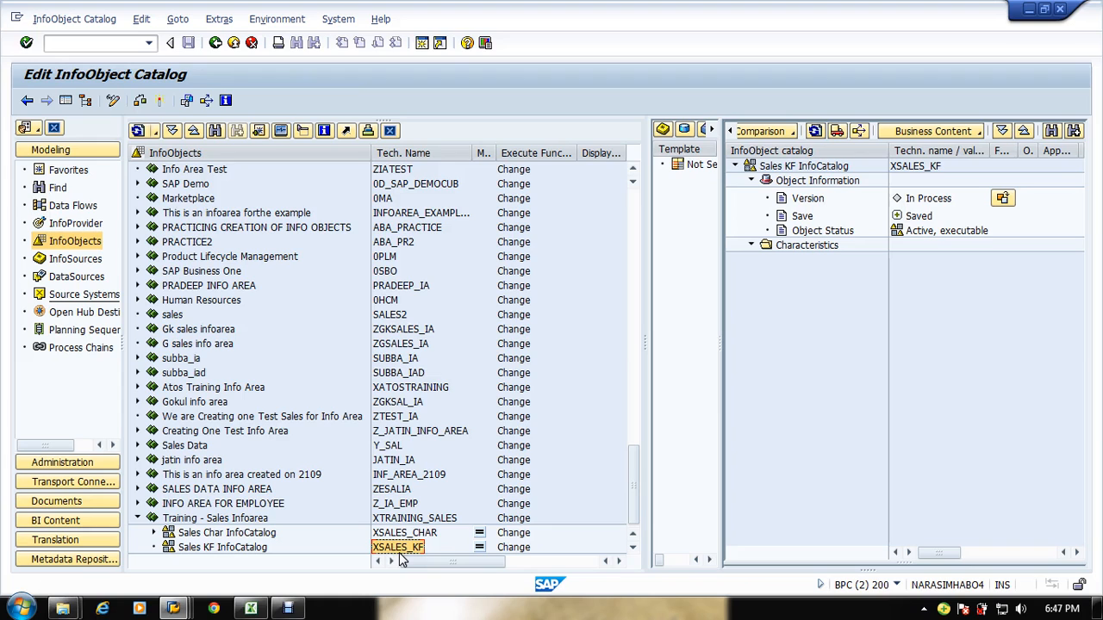
pyautogui.rightClick(190, 554)
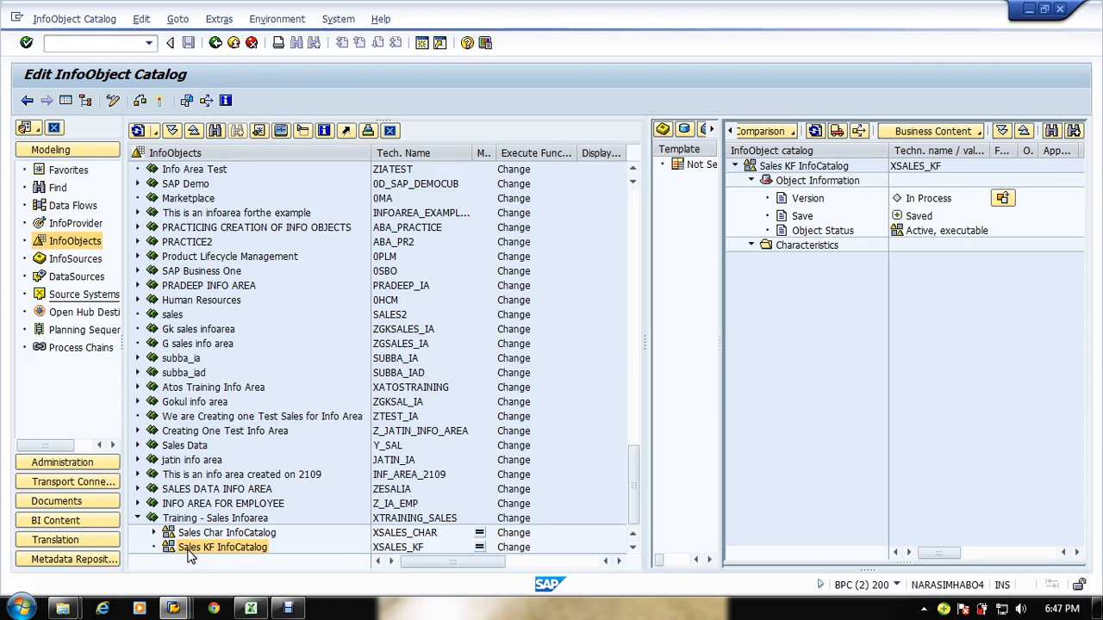
pyautogui.click(226, 482)
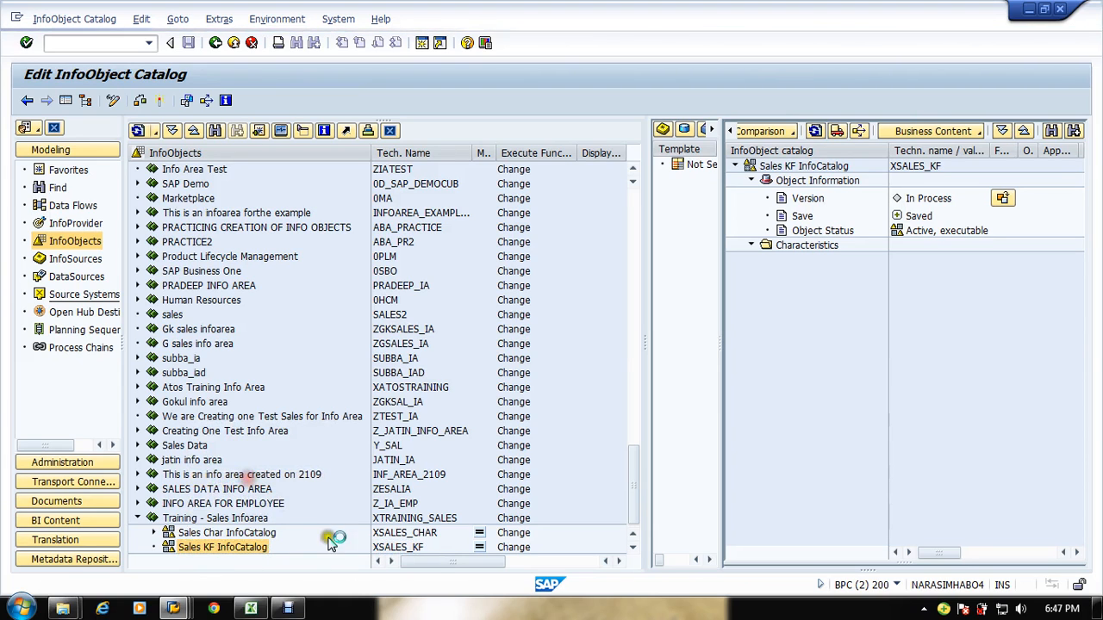
pyautogui.click(246, 318)
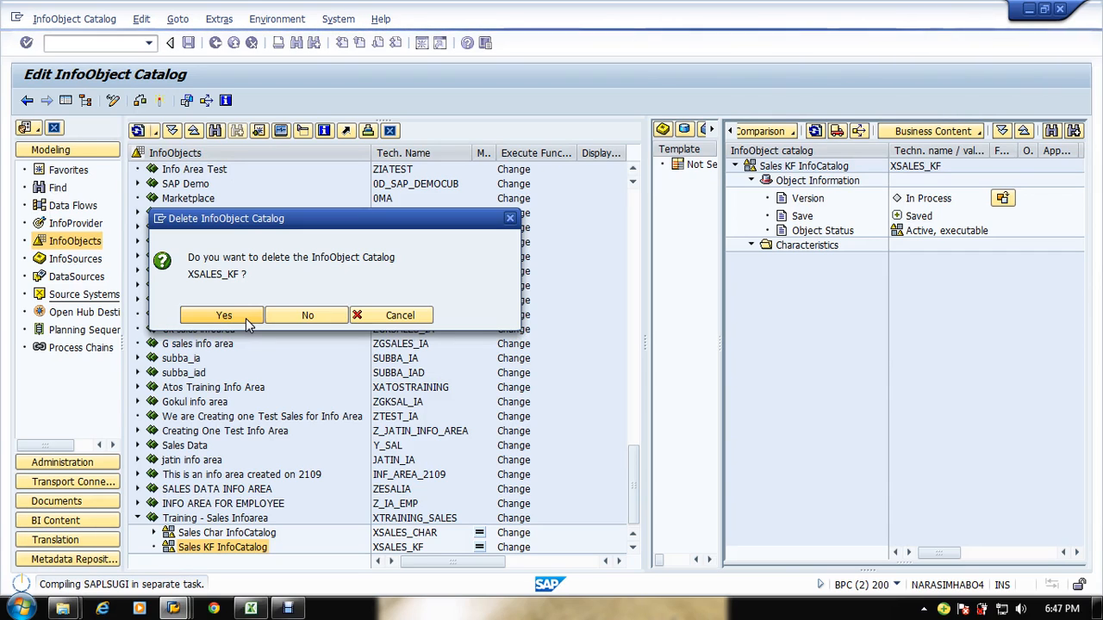
pyautogui.click(245, 318)
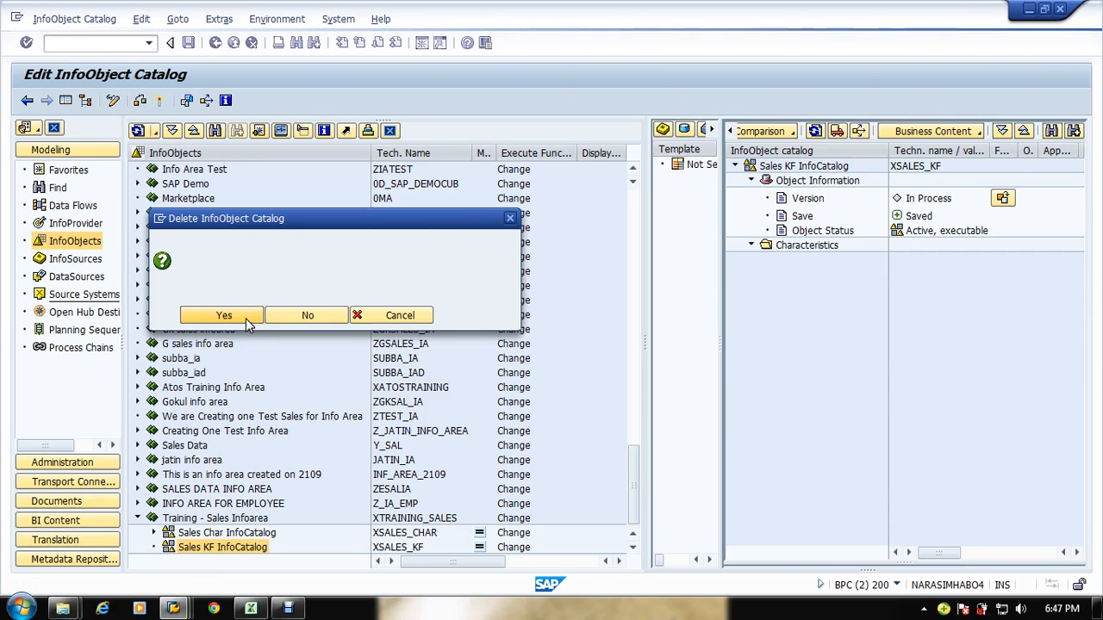
pyautogui.click(324, 382)
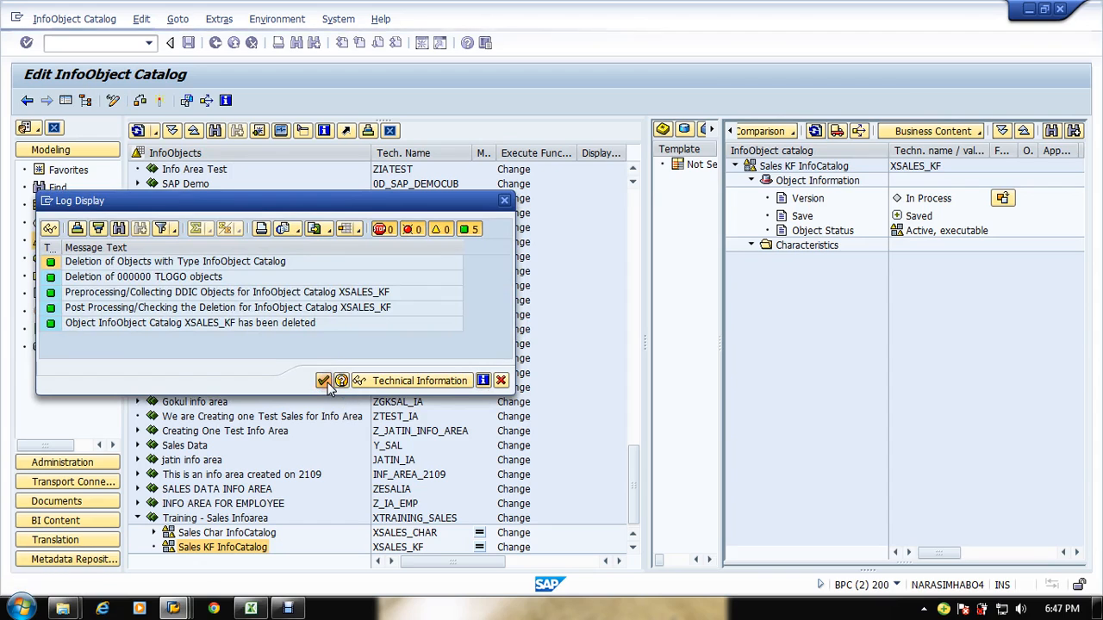
# Step: Create InfoObject catalog XSALES_KF named Sales KF Catalog with Key Figure type under Training - Sales Infoarea
pyautogui.rightClick(178, 537)
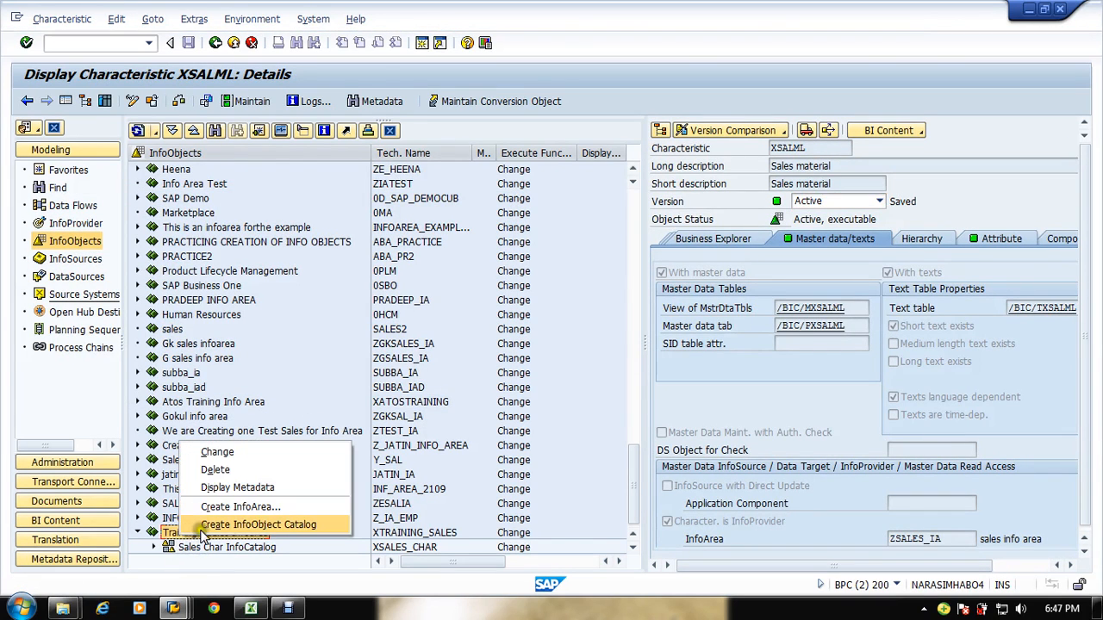
pyautogui.click(222, 525)
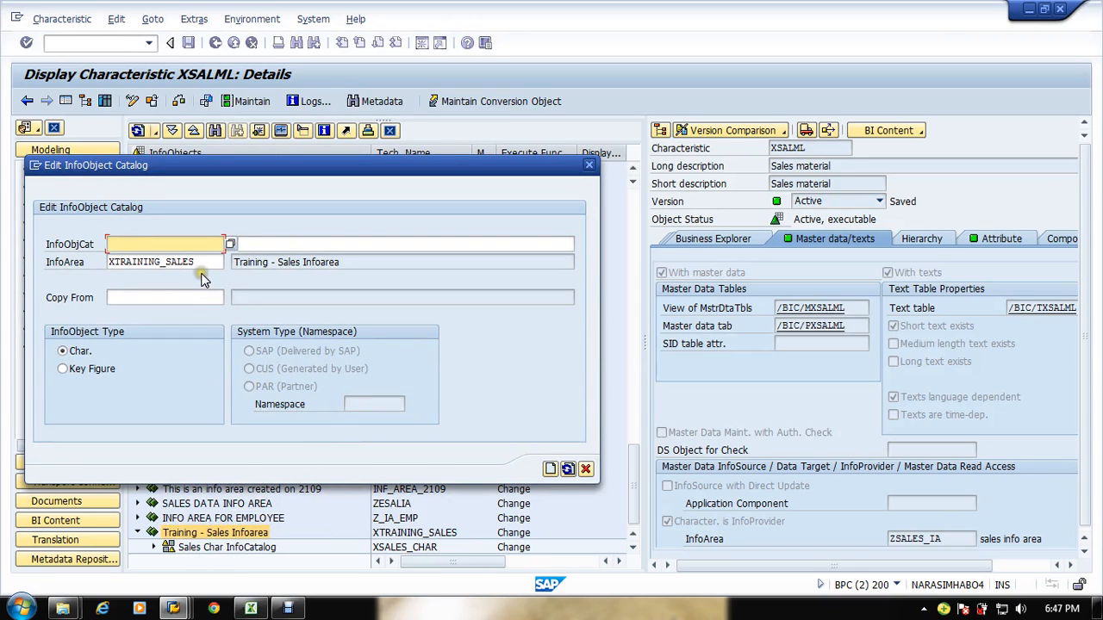
pyautogui.click(187, 248)
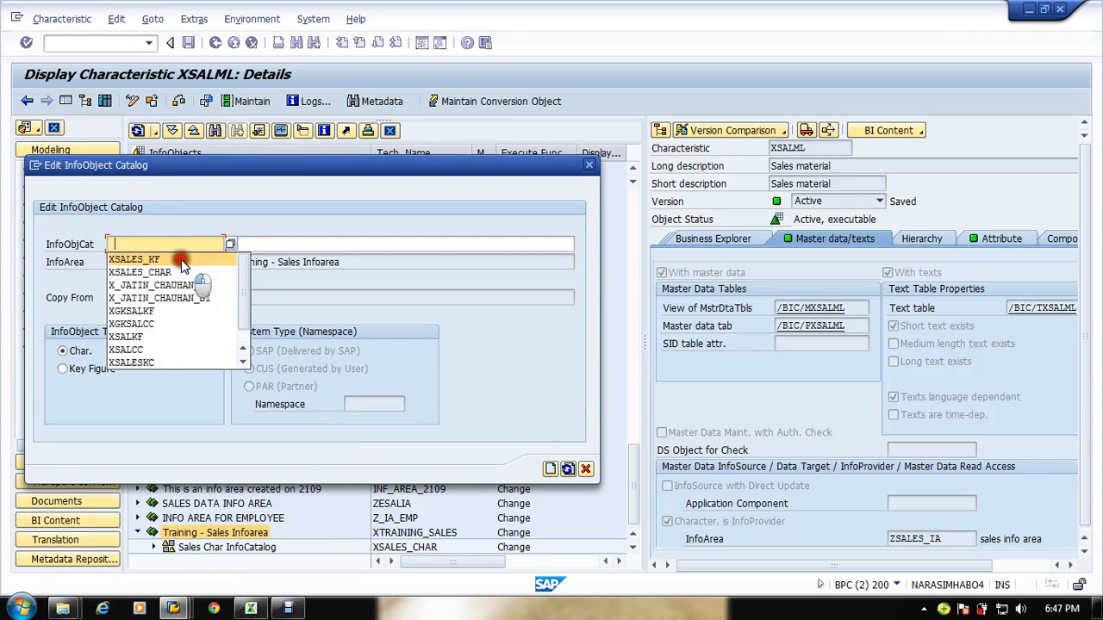
pyautogui.click(182, 260)
pyautogui.click(274, 245)
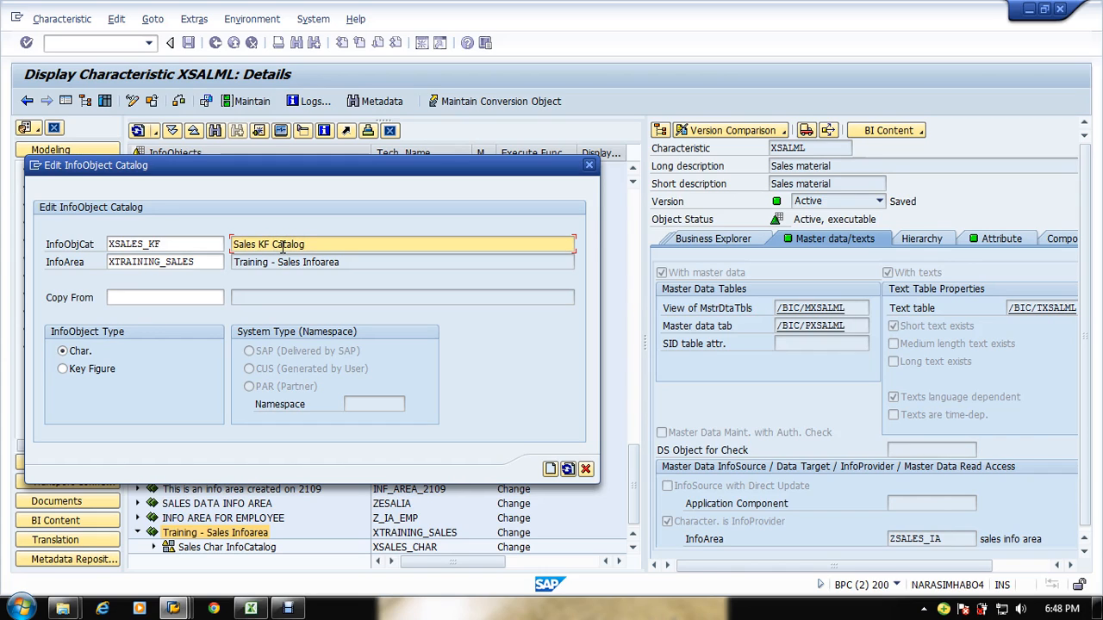
pyautogui.click(62, 369)
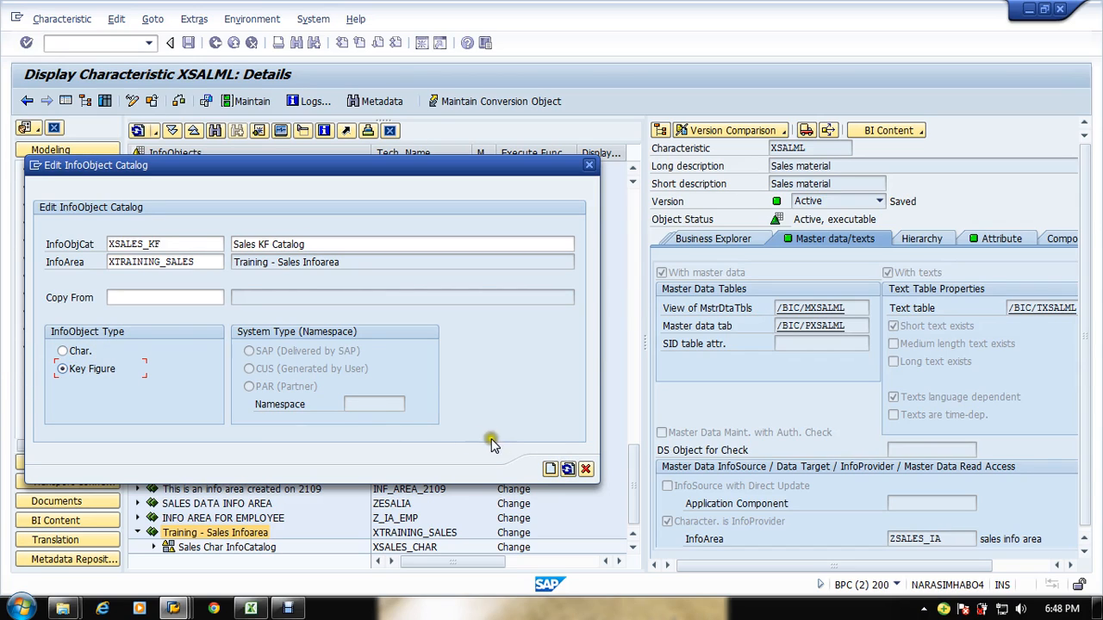
pyautogui.click(552, 469)
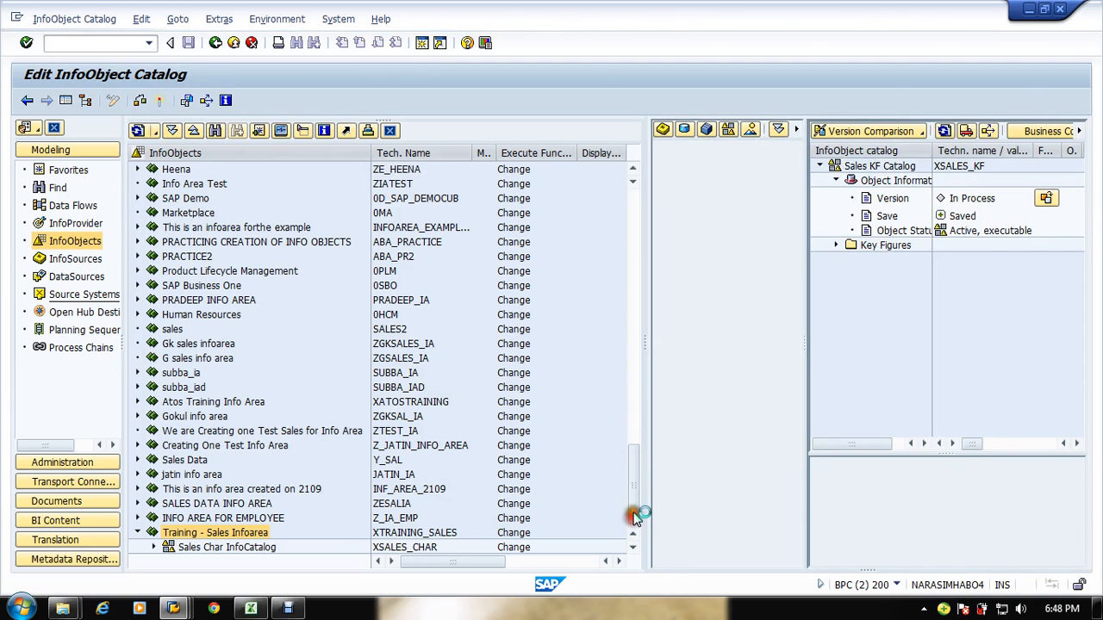
pyautogui.click(860, 246)
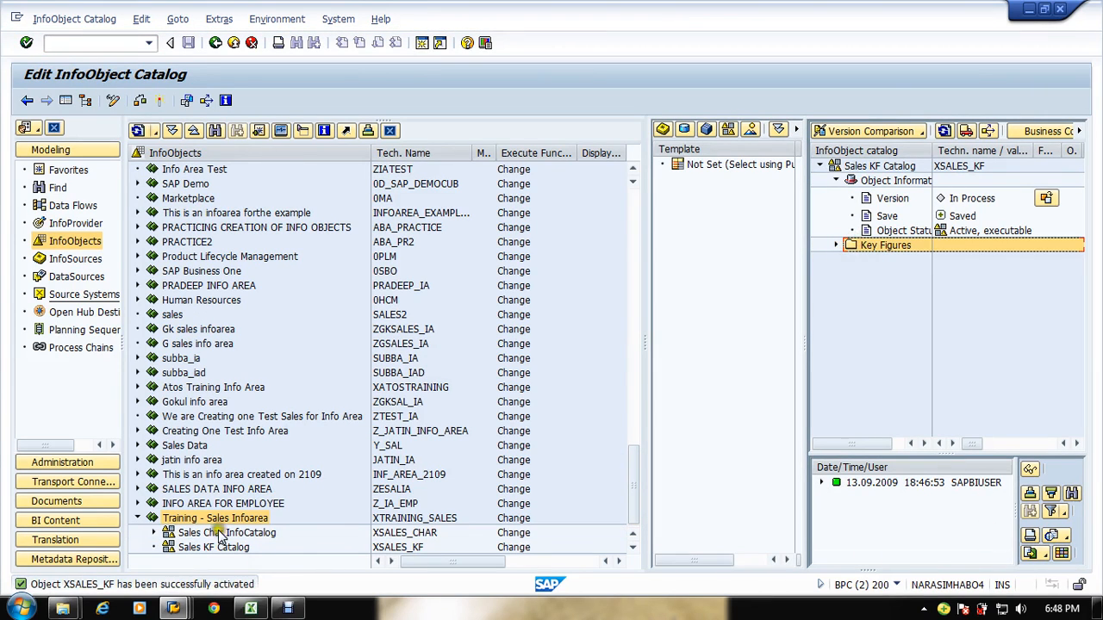
# Step: Create a key figure XTRSALQTY with long description Sales Qty in the Sales KF Catalog
pyautogui.rightClick(179, 553)
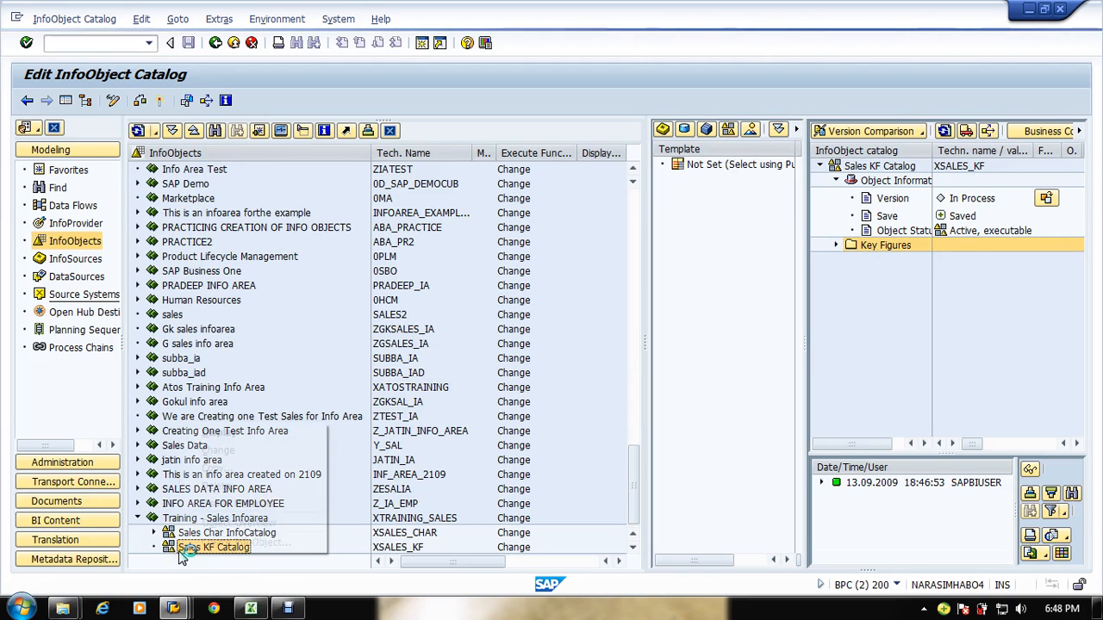
pyautogui.click(216, 542)
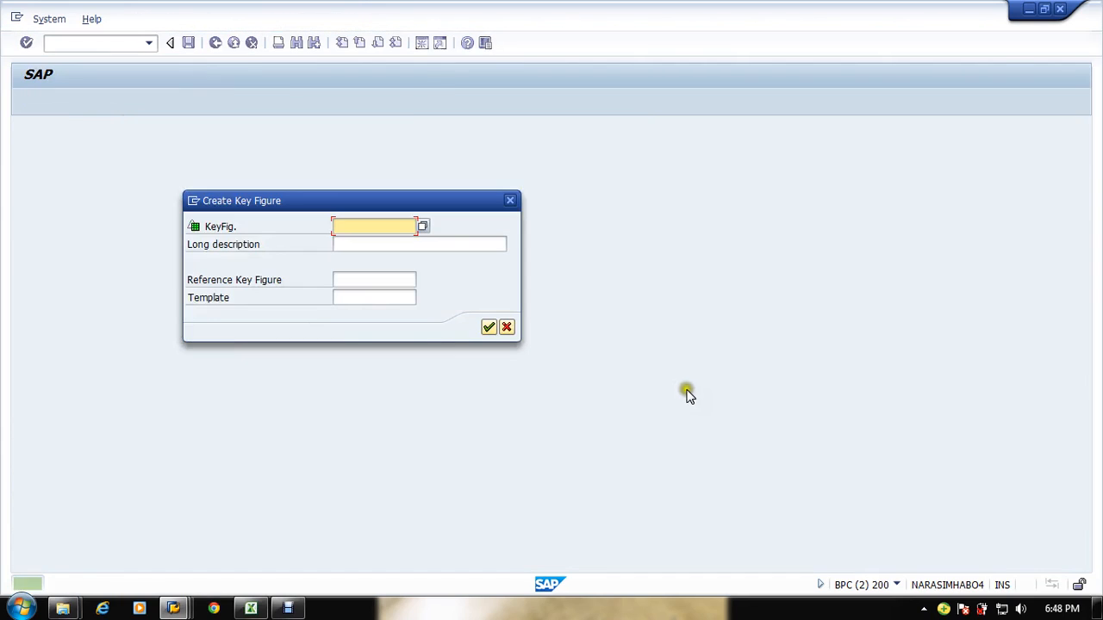
pyautogui.click(366, 243)
pyautogui.click(365, 247)
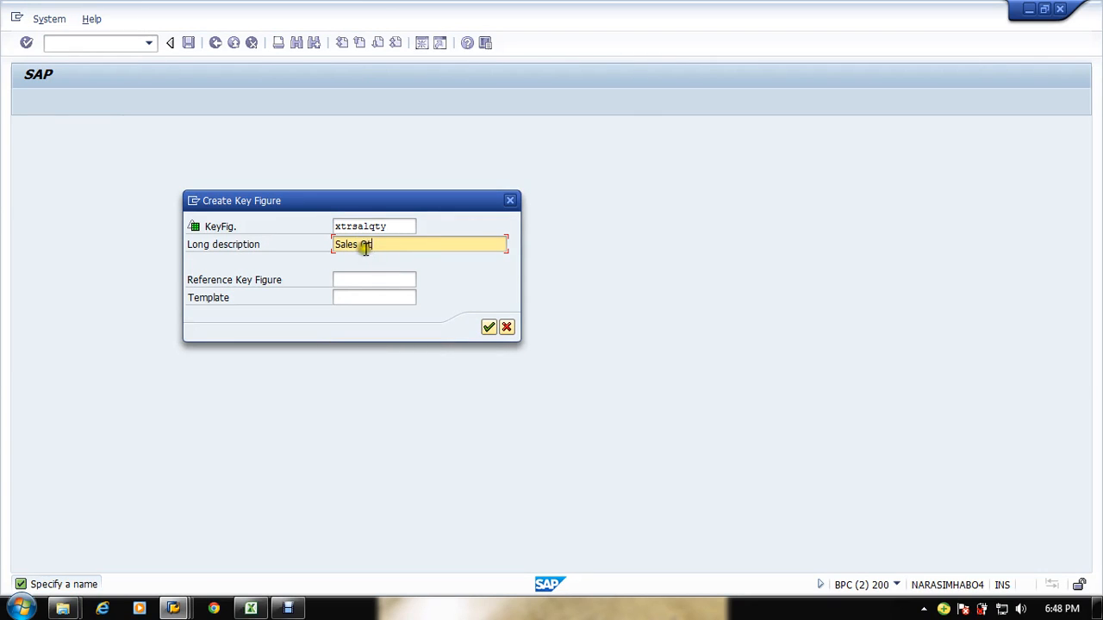
pyautogui.press('Return')
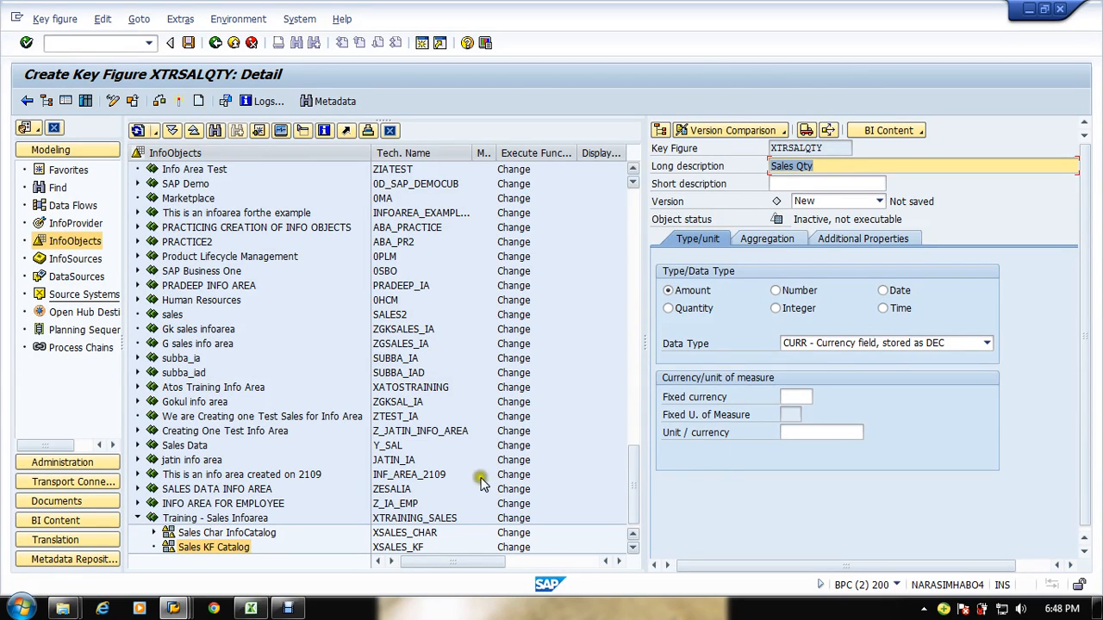
# Step: Set the key figure type to Quantity with unit InfoObject 0UNIT
pyautogui.click(677, 309)
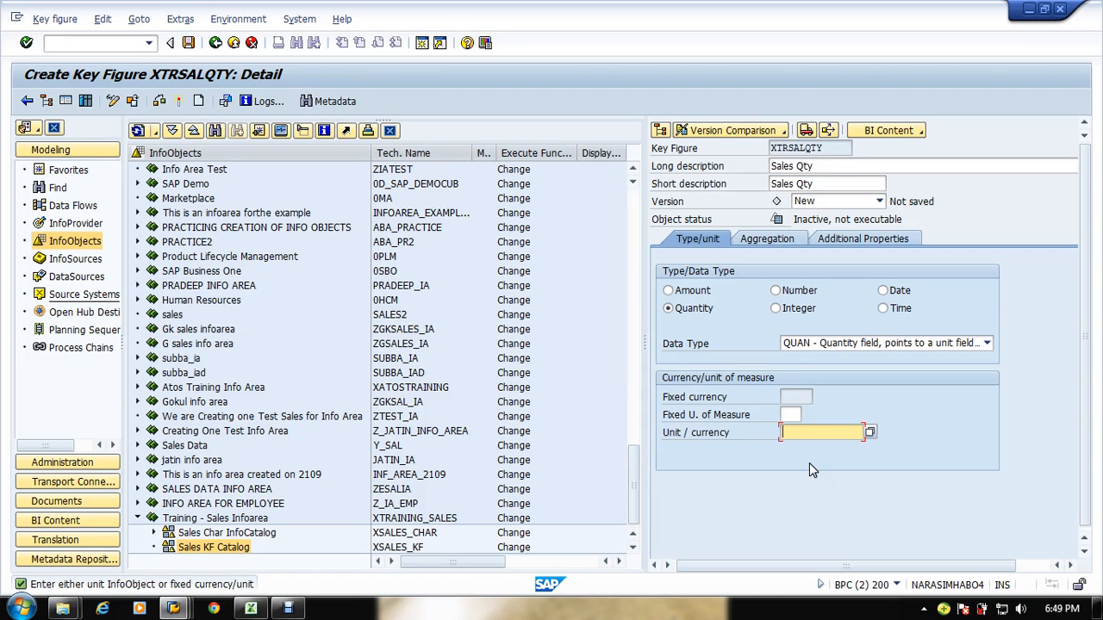
pyautogui.write('0')
pyautogui.press('Up')
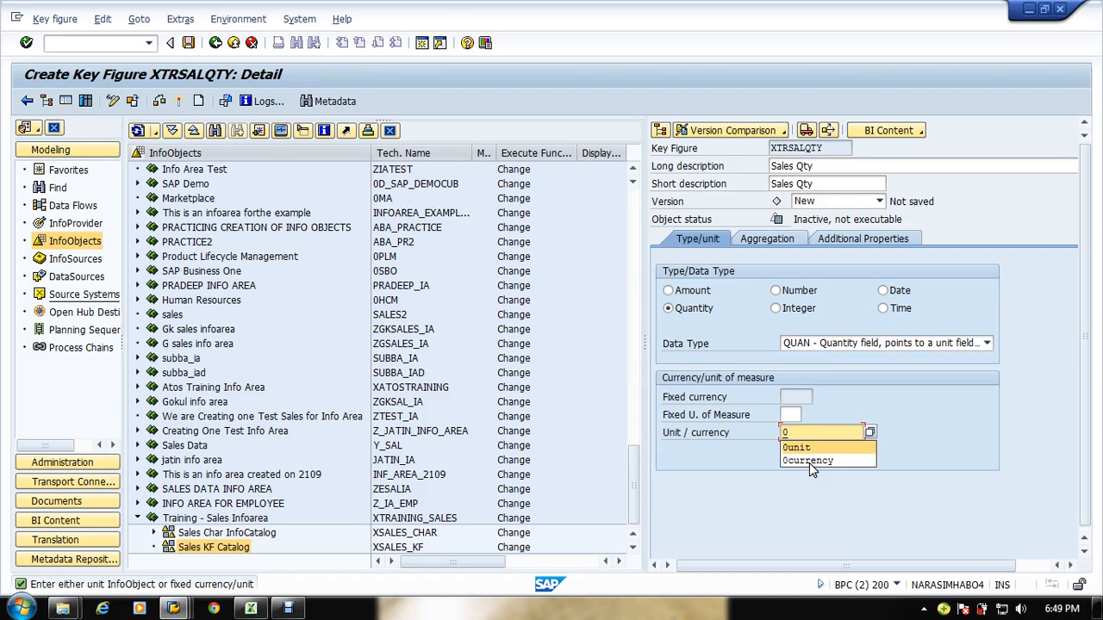
pyautogui.press('Return')
pyautogui.press('Return')
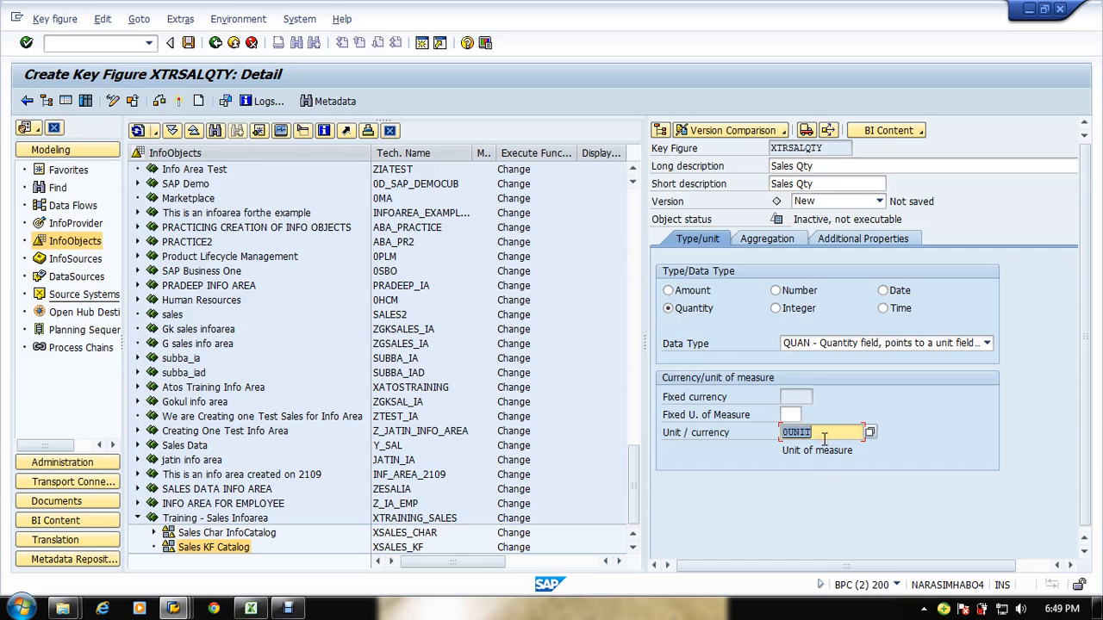
# Step: Try entering KG as the fixed unit of measure, then clear the field again
pyautogui.click(786, 415)
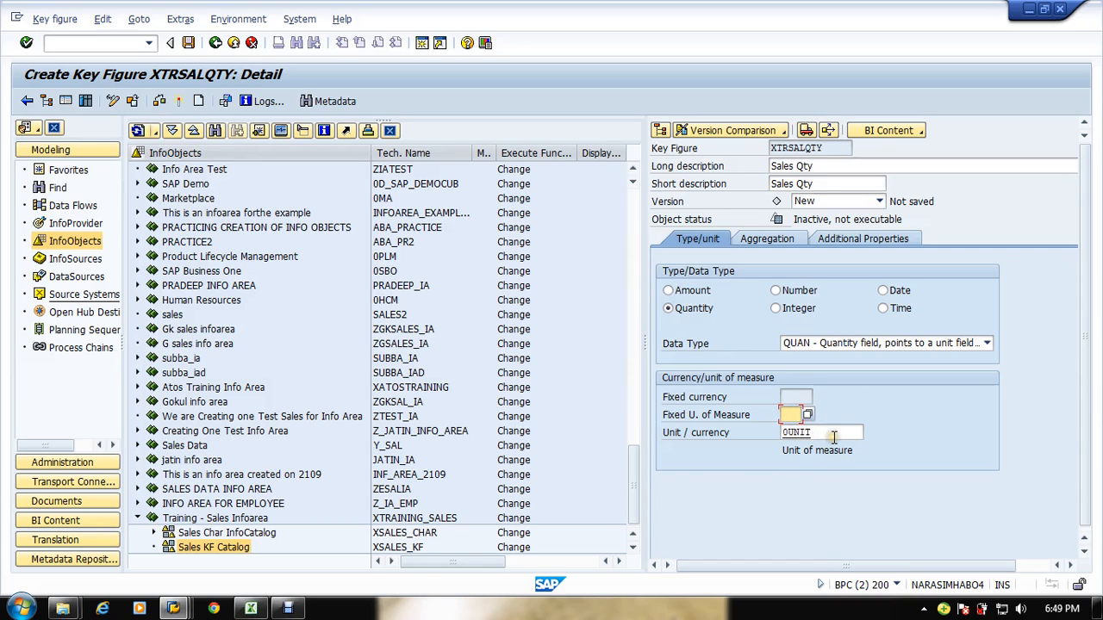
pyautogui.write('kg')
pyautogui.click(833, 438)
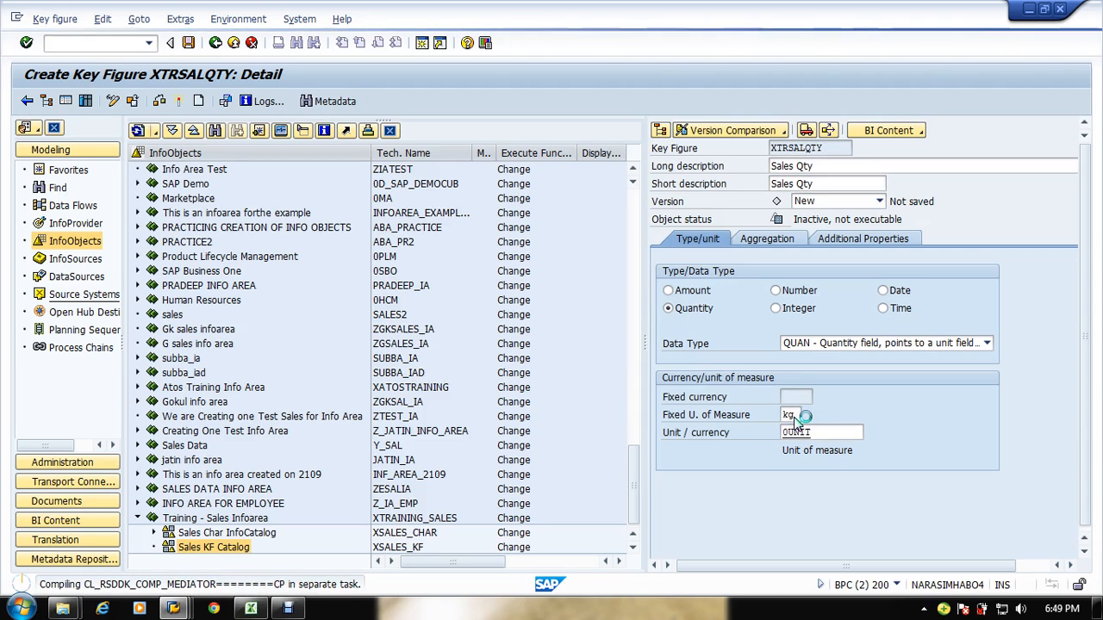
pyautogui.moveTo(795, 417); pyautogui.dragTo(754, 422)
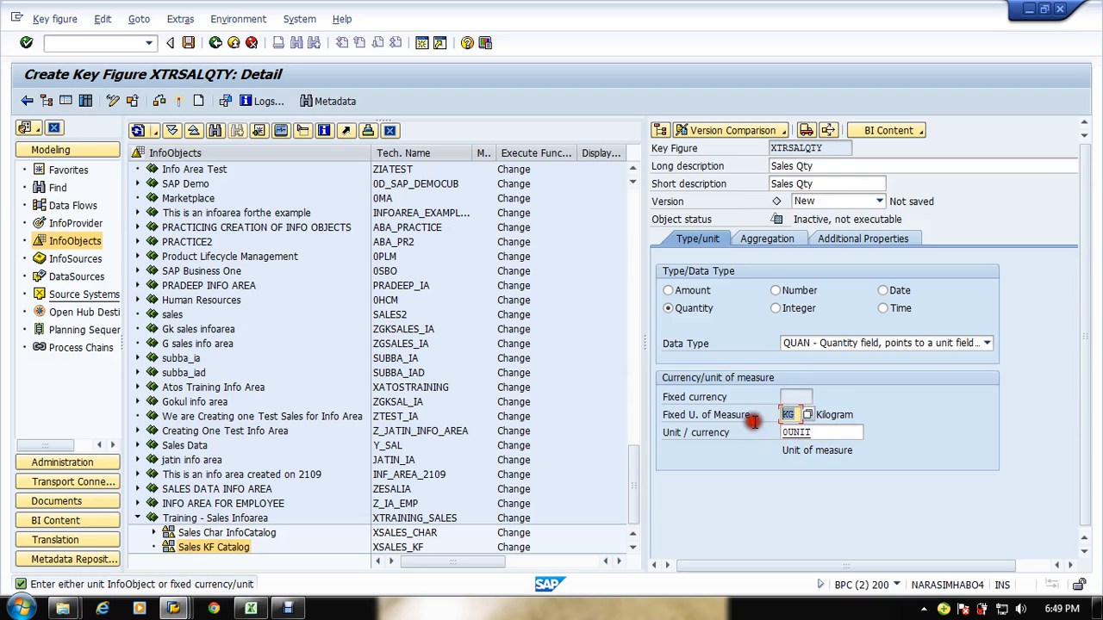
pyautogui.press('Delete')
pyautogui.press('Return')
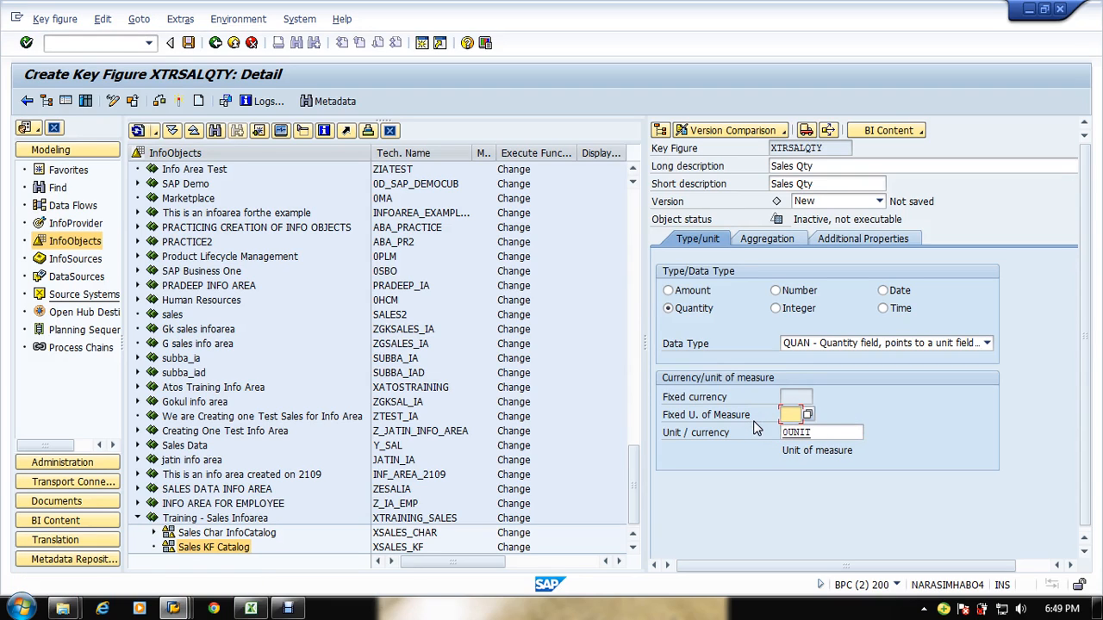
# Step: Examine the aggregation and exception aggregation options for the key figure
pyautogui.click(771, 242)
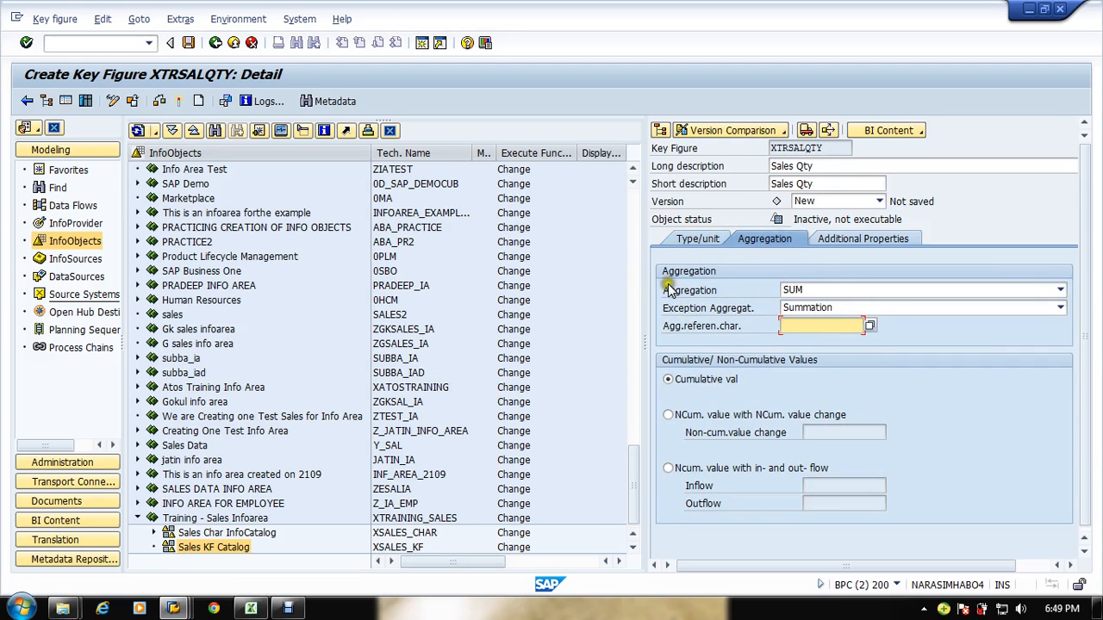
pyautogui.moveTo(646, 246); pyautogui.dragTo(524, 248)
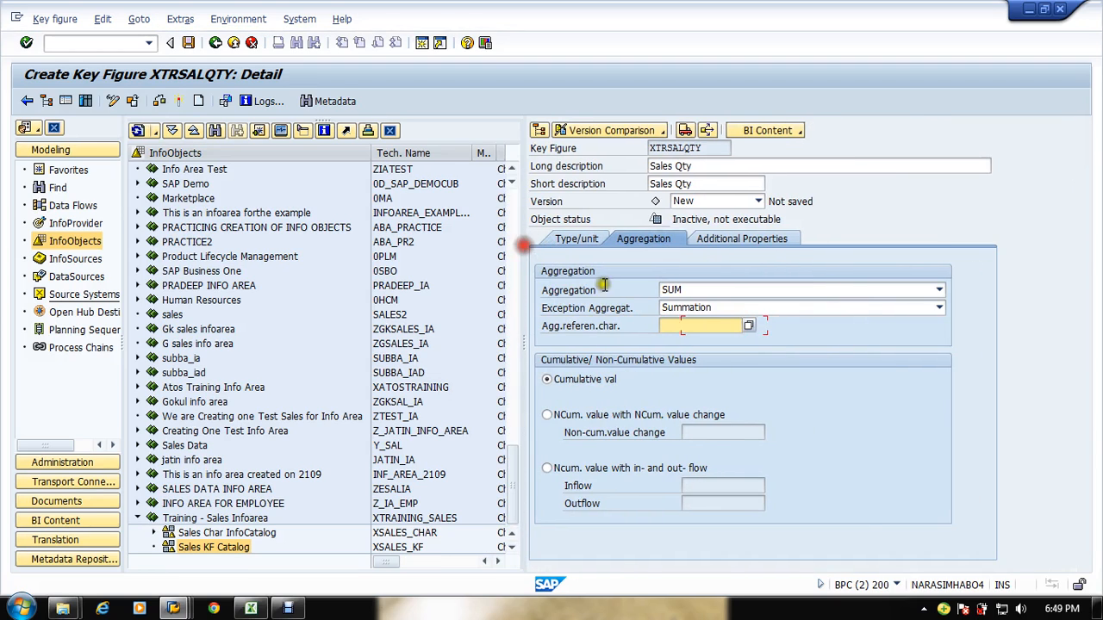
pyautogui.click(730, 309)
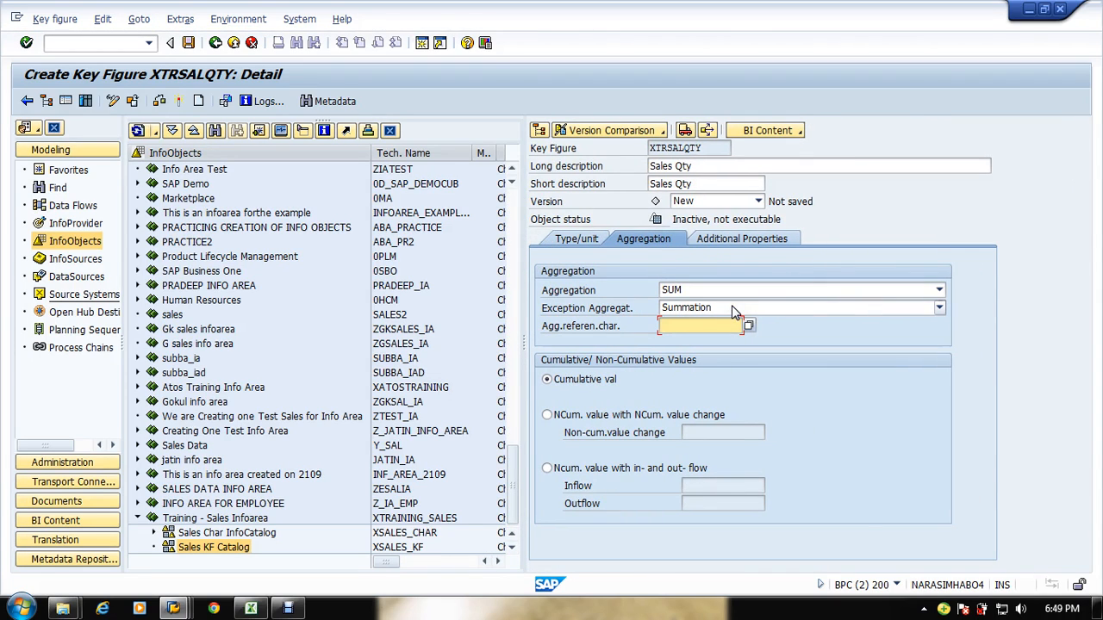
pyautogui.click(724, 289)
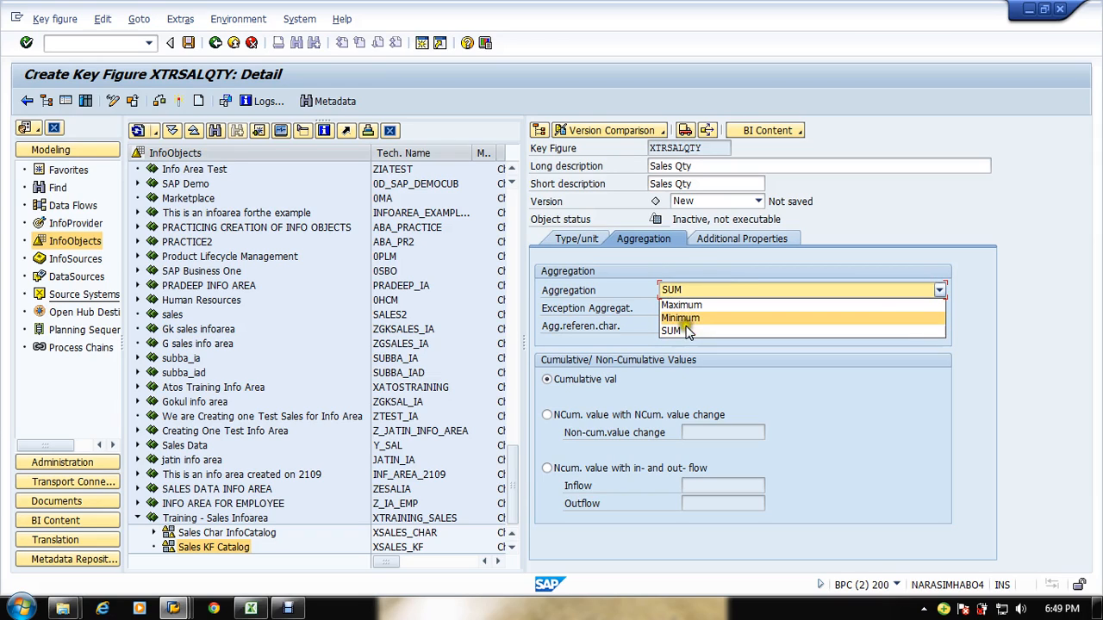
pyautogui.click(834, 362)
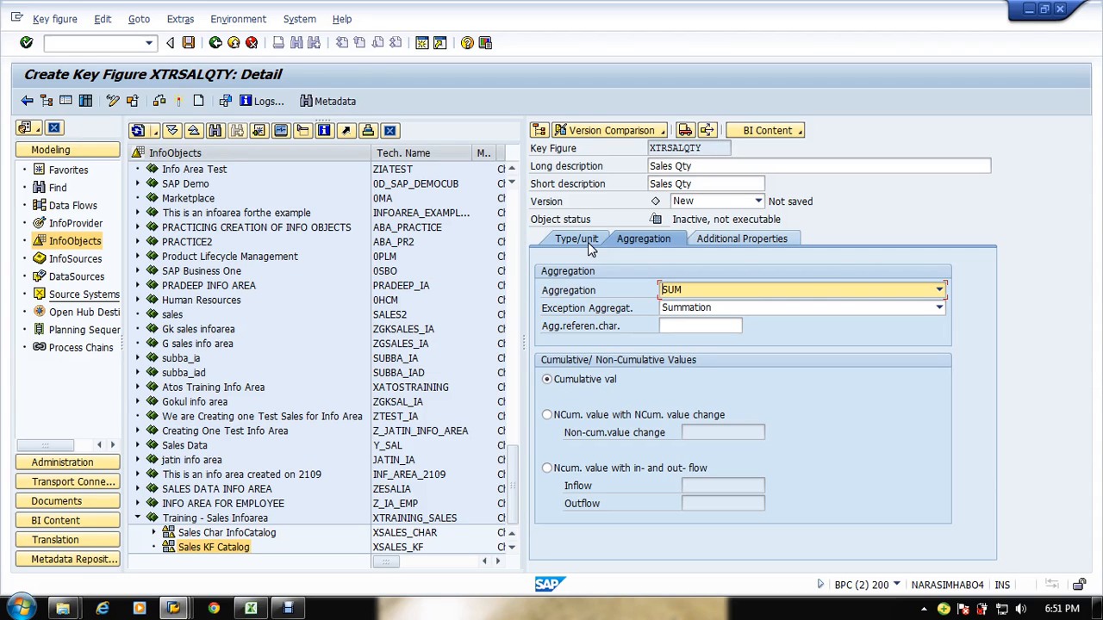
pyautogui.click(824, 289)
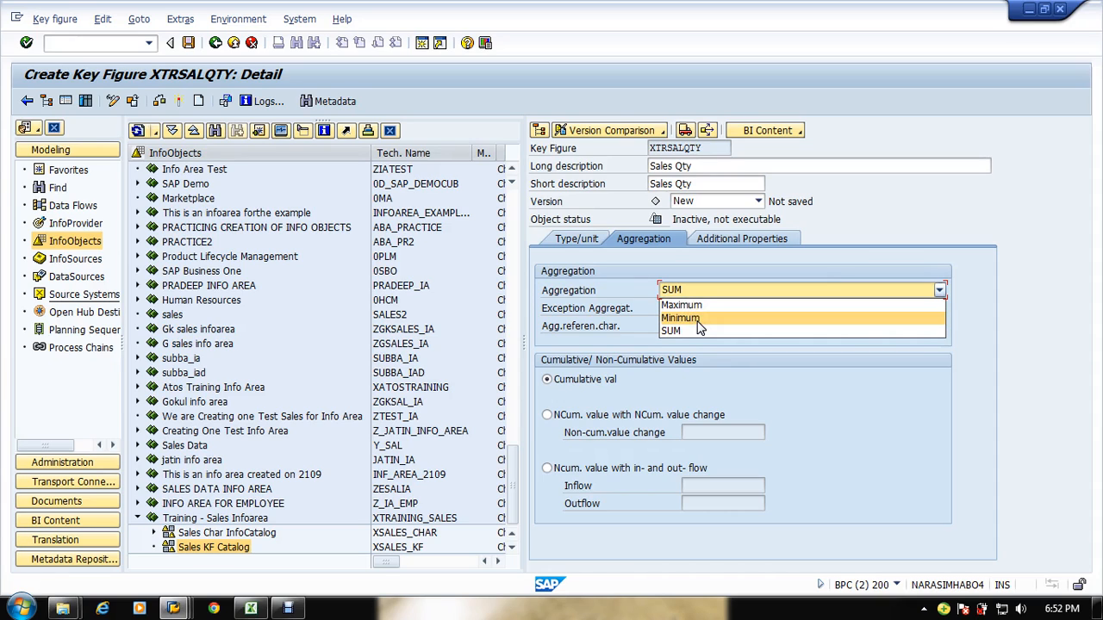
pyautogui.click(876, 424)
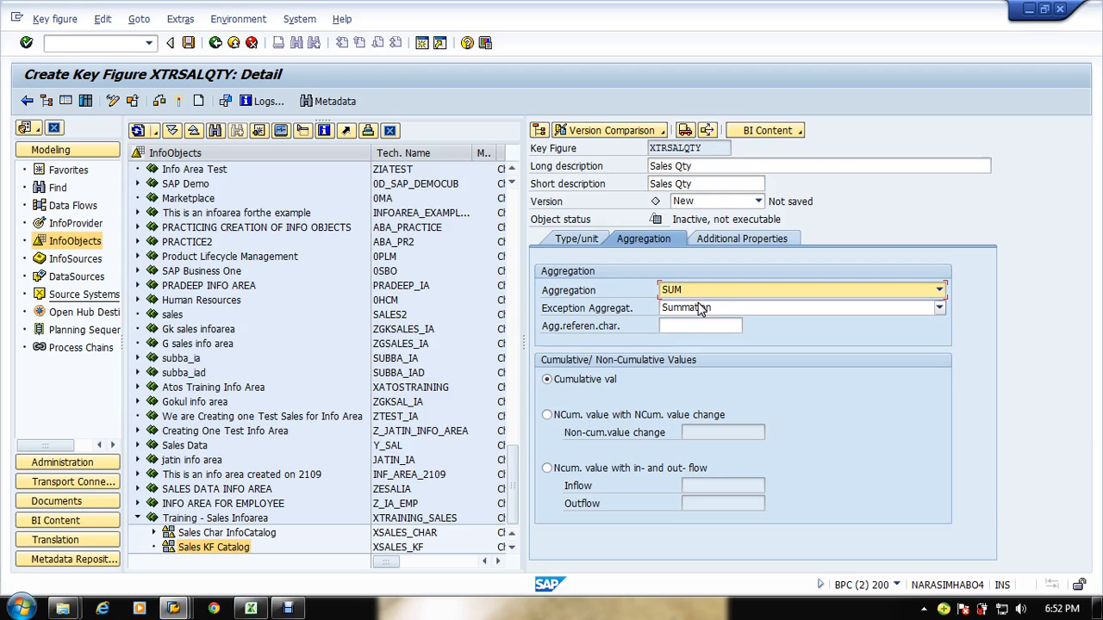
pyautogui.click(837, 318)
pyautogui.click(819, 308)
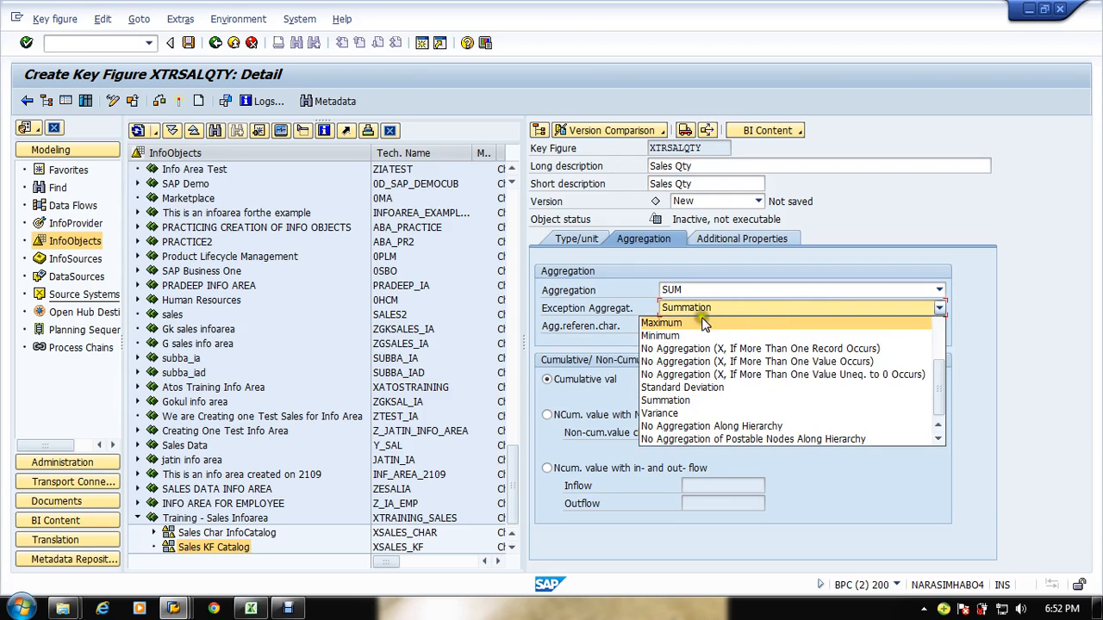
# Step: Keep Summation as the exception aggregation and activate the Sales Qty key figure
pyautogui.click(690, 291)
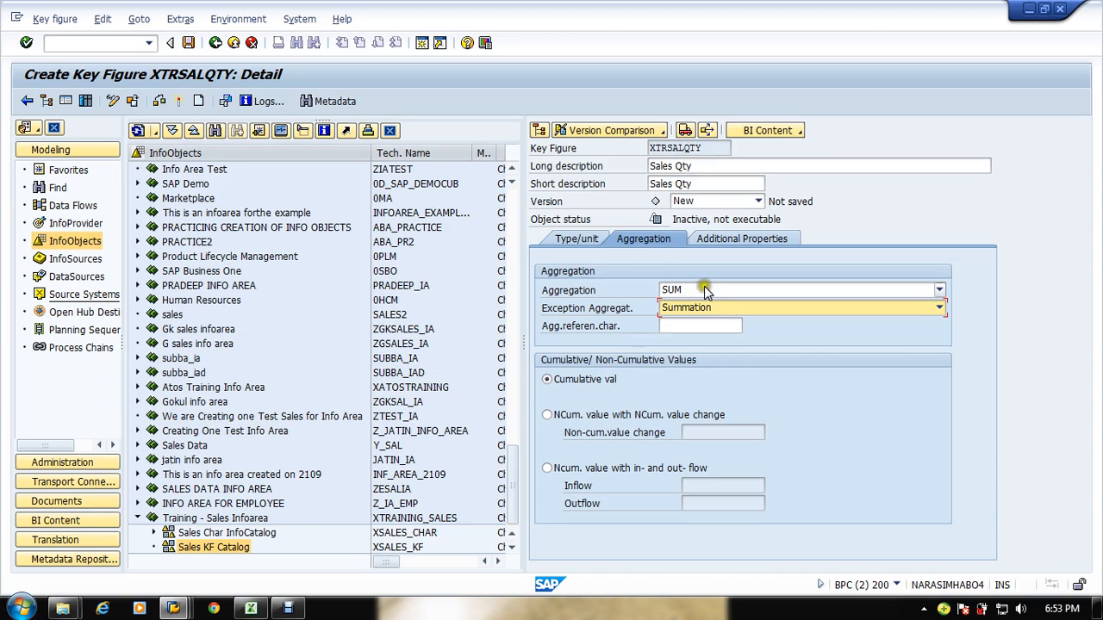
pyautogui.click(561, 166)
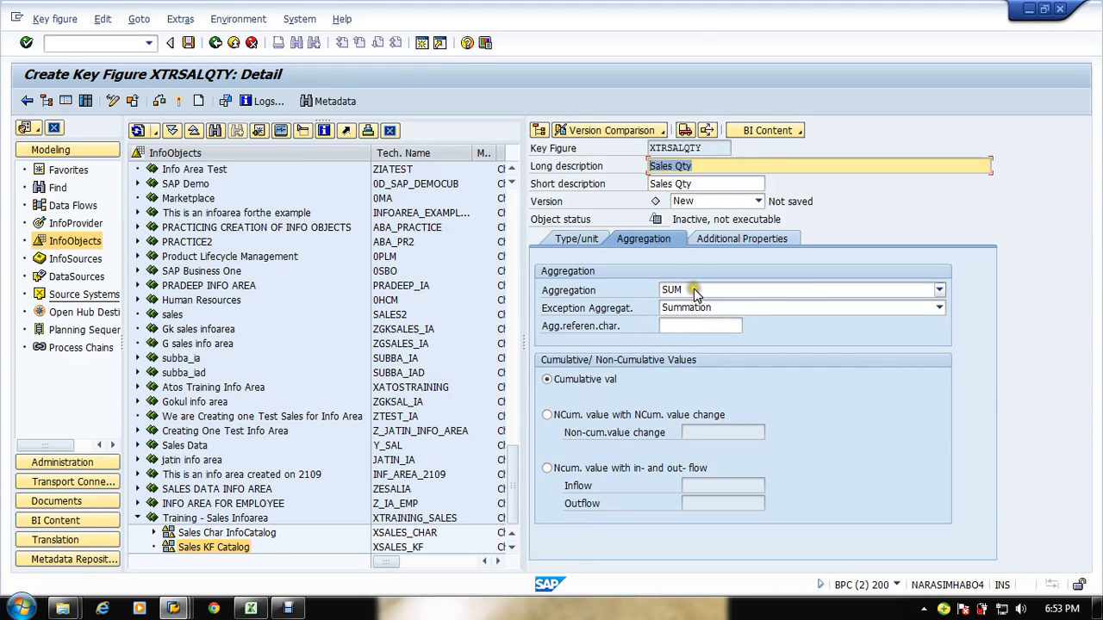
pyautogui.click(708, 164)
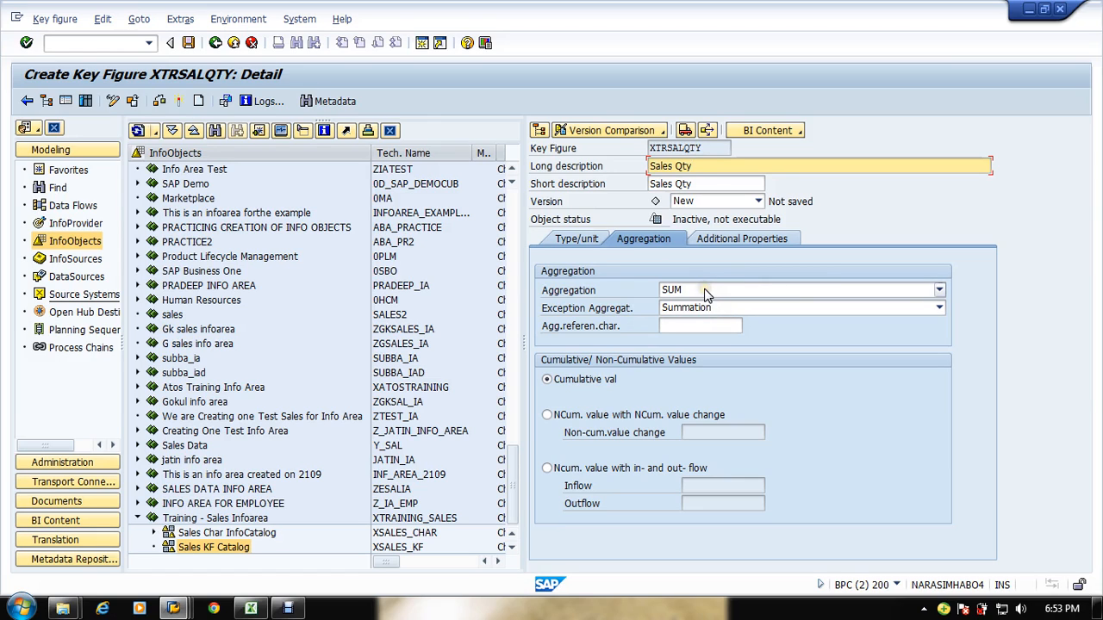
pyautogui.click(571, 243)
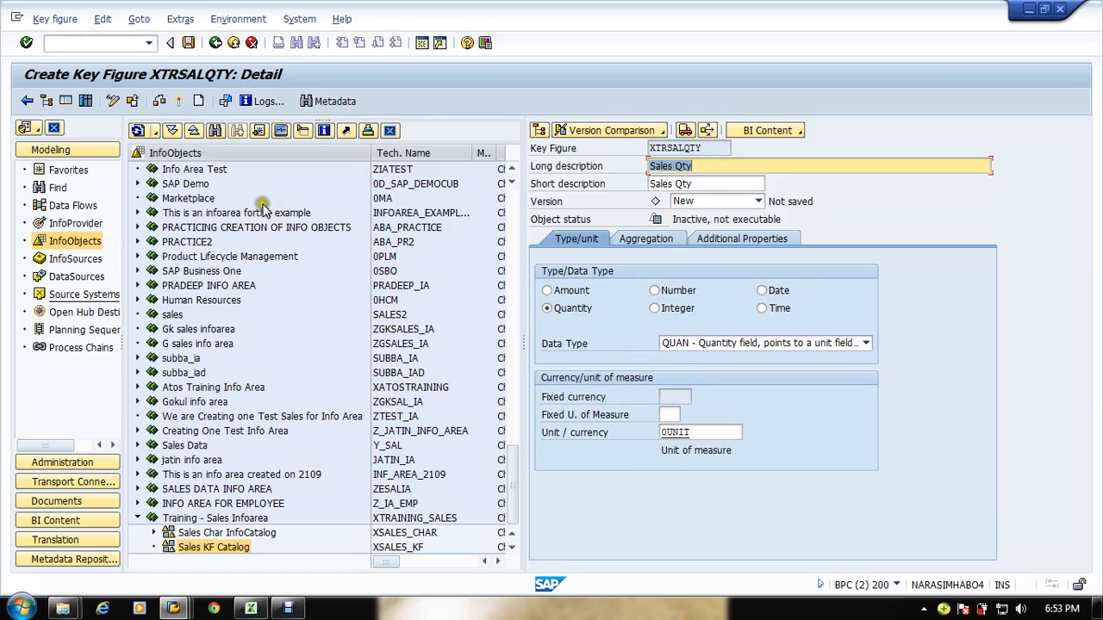
pyautogui.click(197, 102)
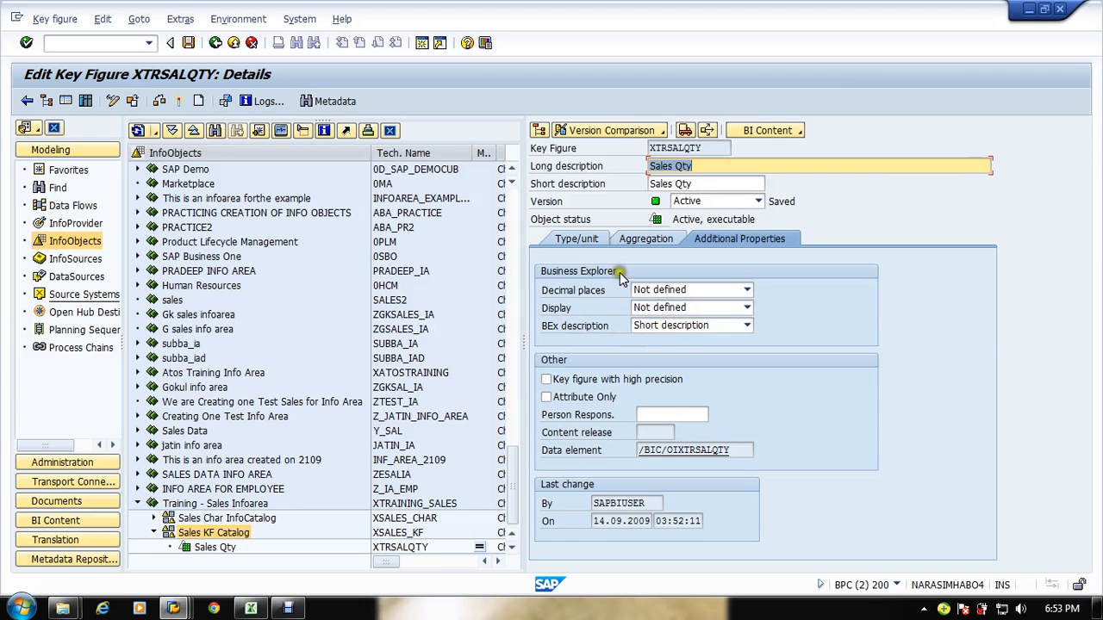
pyautogui.click(582, 239)
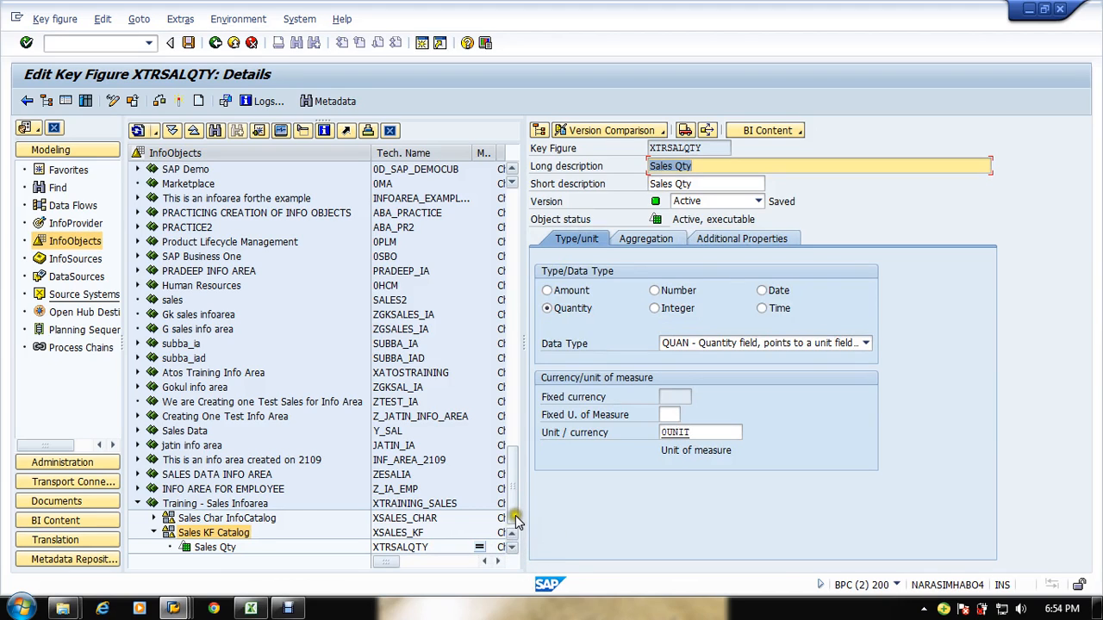
# Step: Create a key figure XTRNETPR with long description Net Price in the Sales KF Catalog
pyautogui.click(218, 532)
pyautogui.rightClick(218, 532)
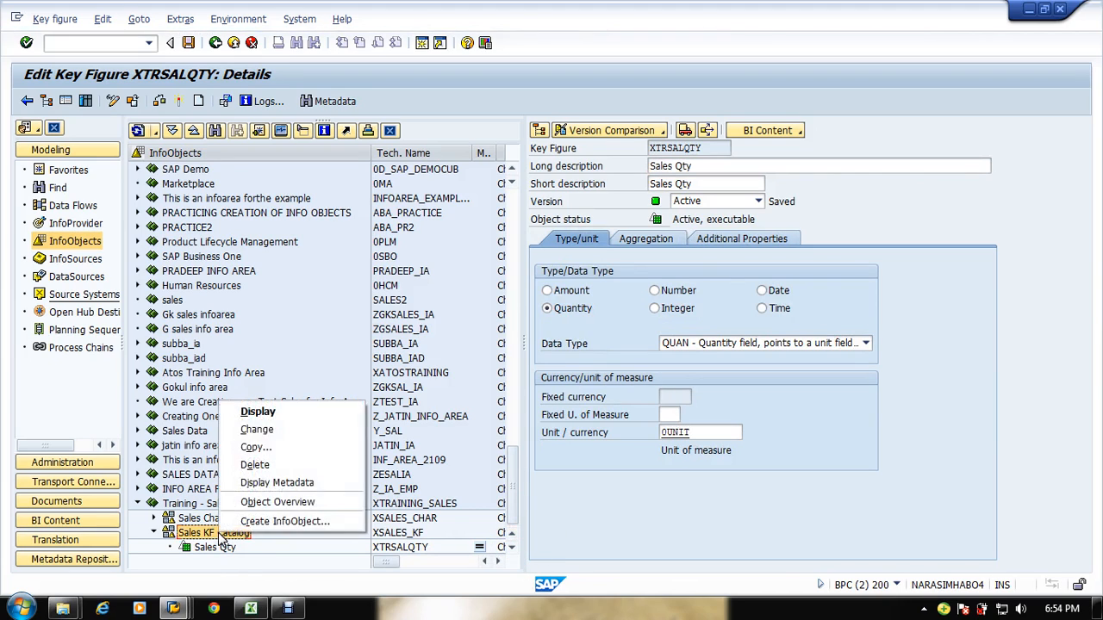
pyautogui.click(284, 520)
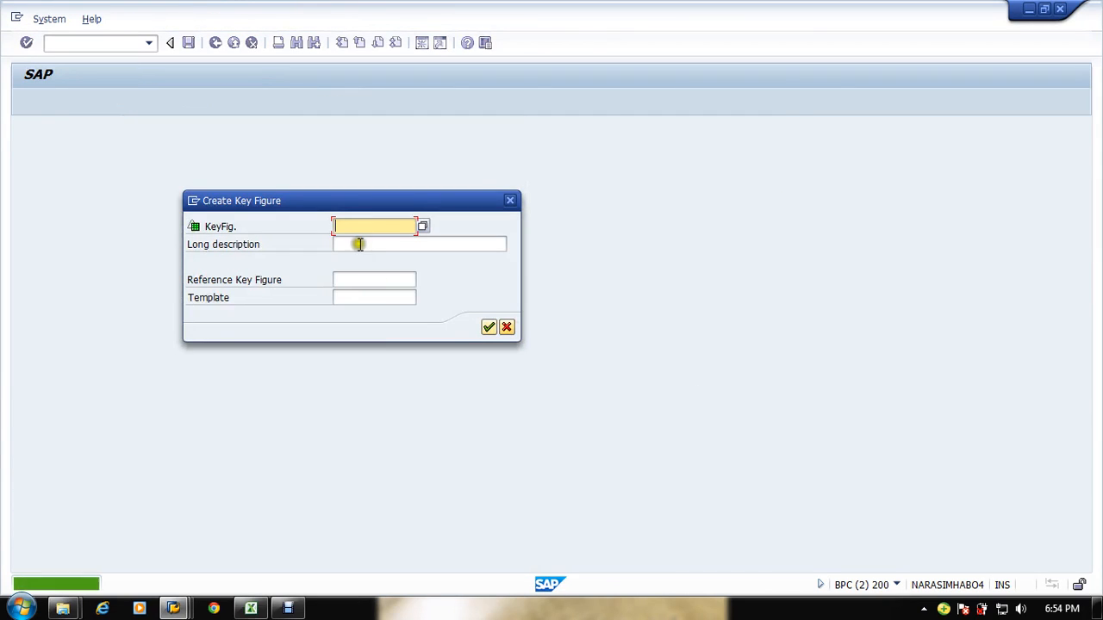
pyautogui.write('x')
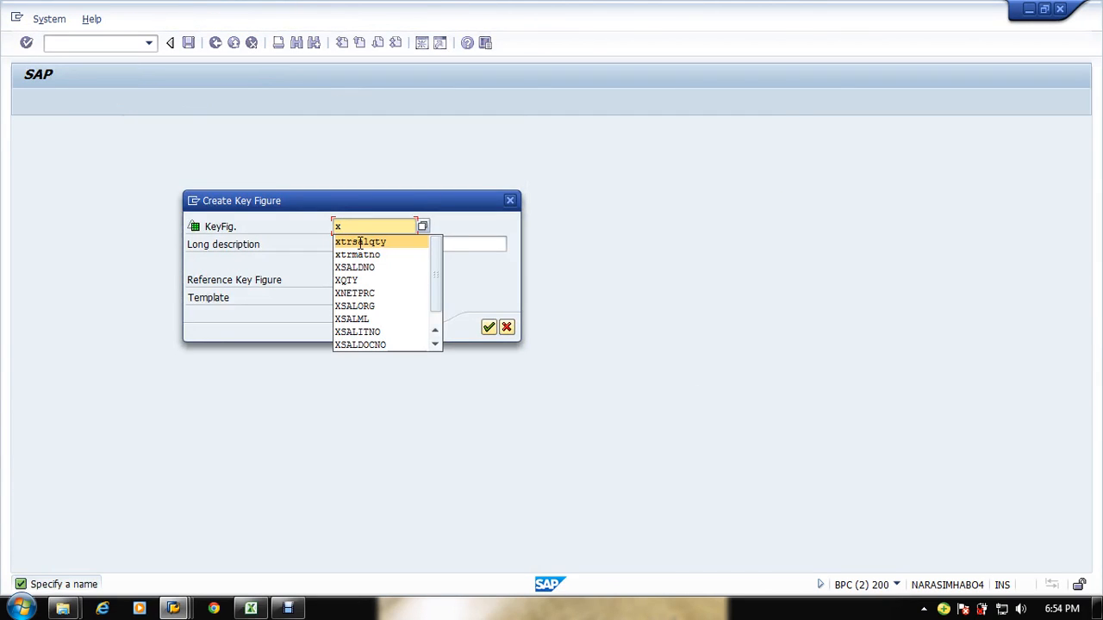
pyautogui.write('trnetpr')
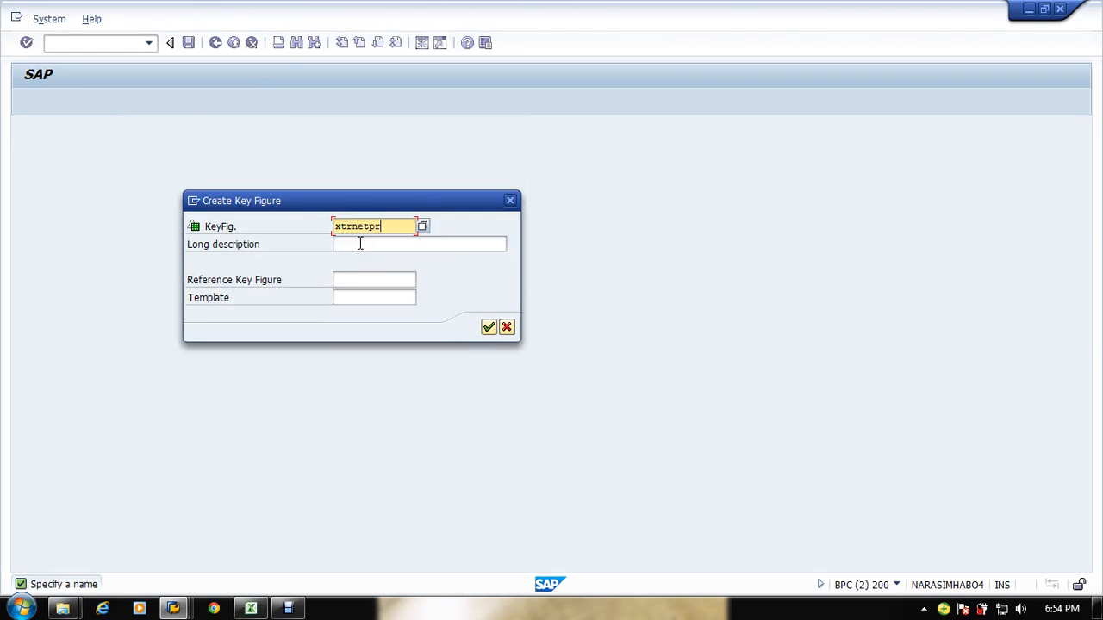
pyautogui.click(361, 243)
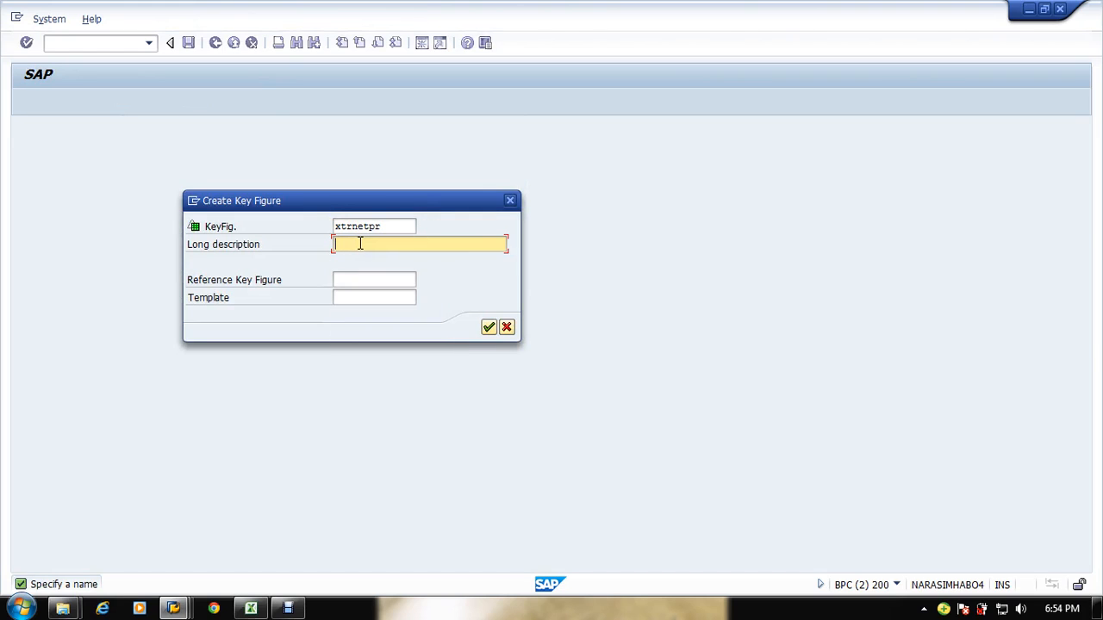
pyautogui.write('Net Price')
pyautogui.press('Return')
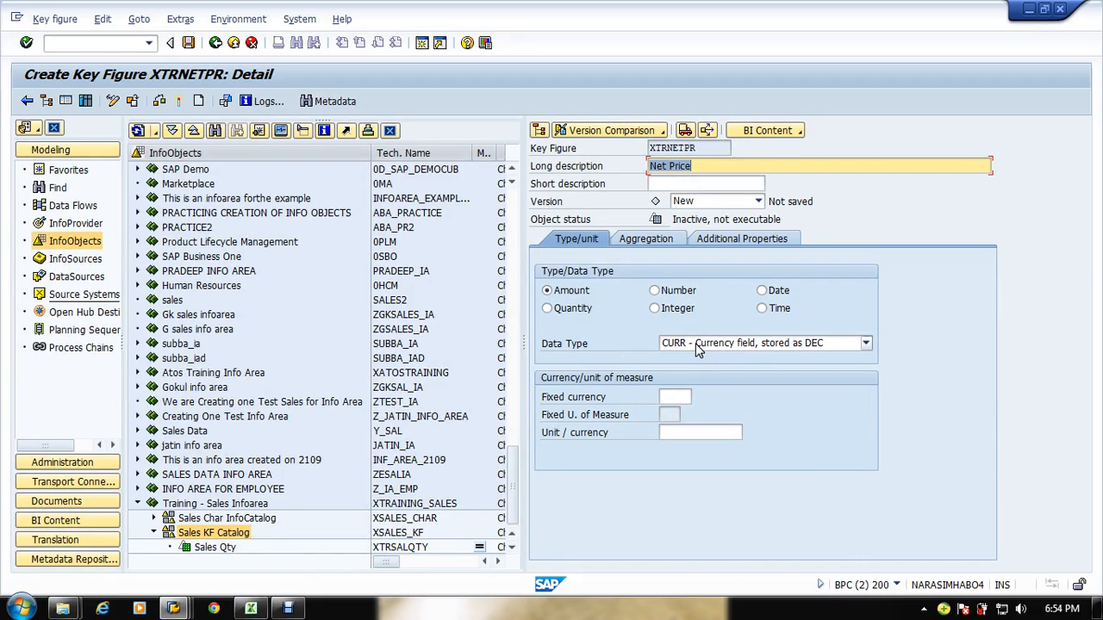
# Step: Set the Net Price key figure type to Amount with currency InfoObject 0CURRENCY
pyautogui.click(576, 309)
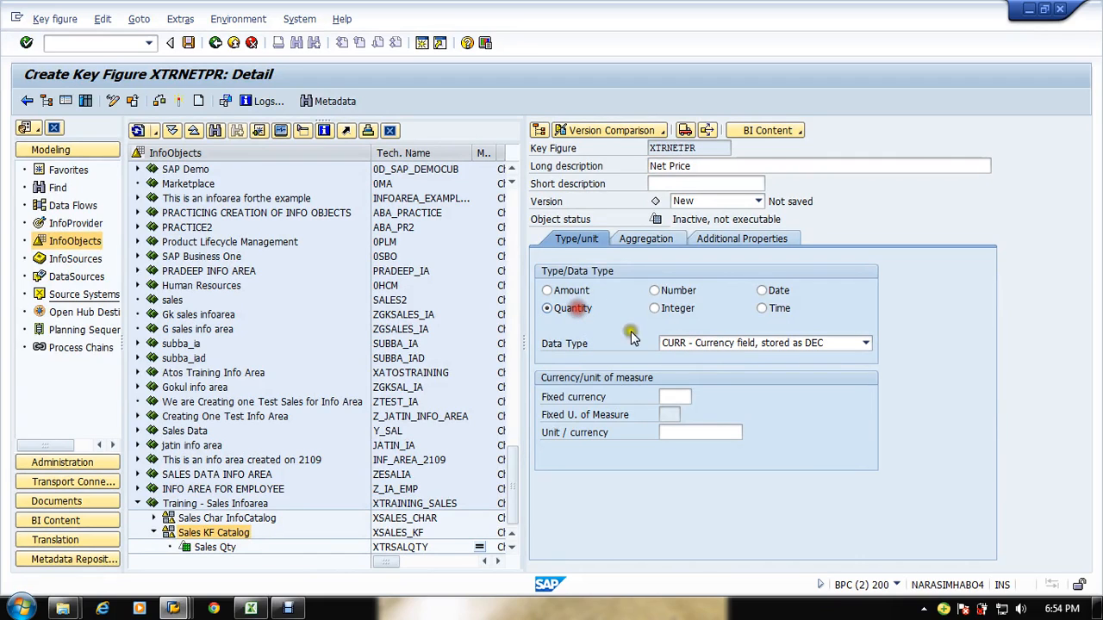
pyautogui.click(715, 345)
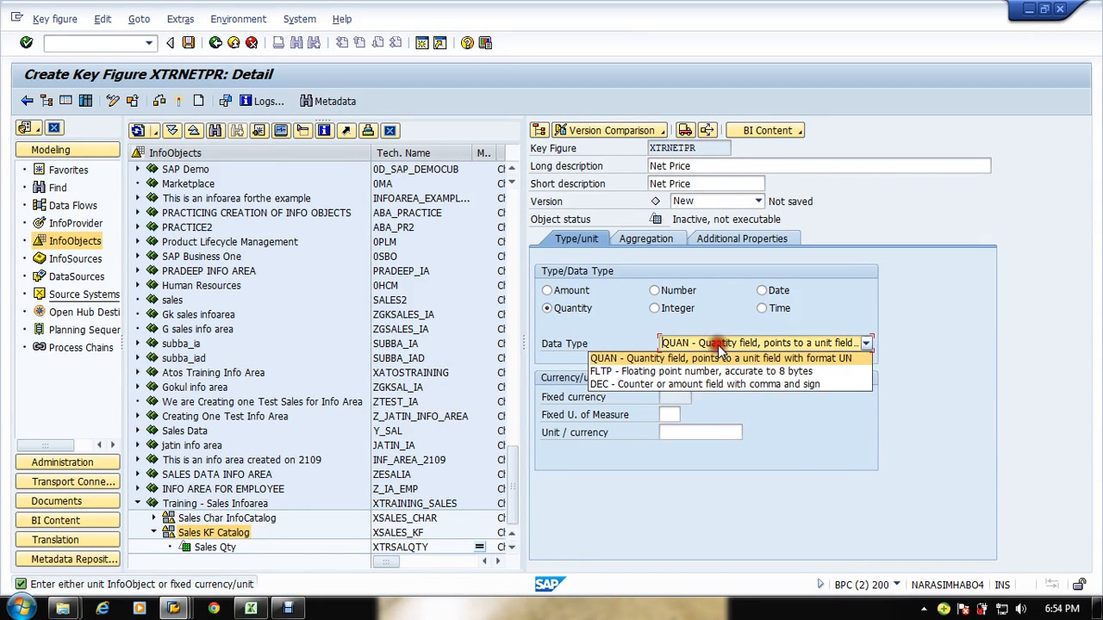
pyautogui.click(591, 299)
pyautogui.click(569, 291)
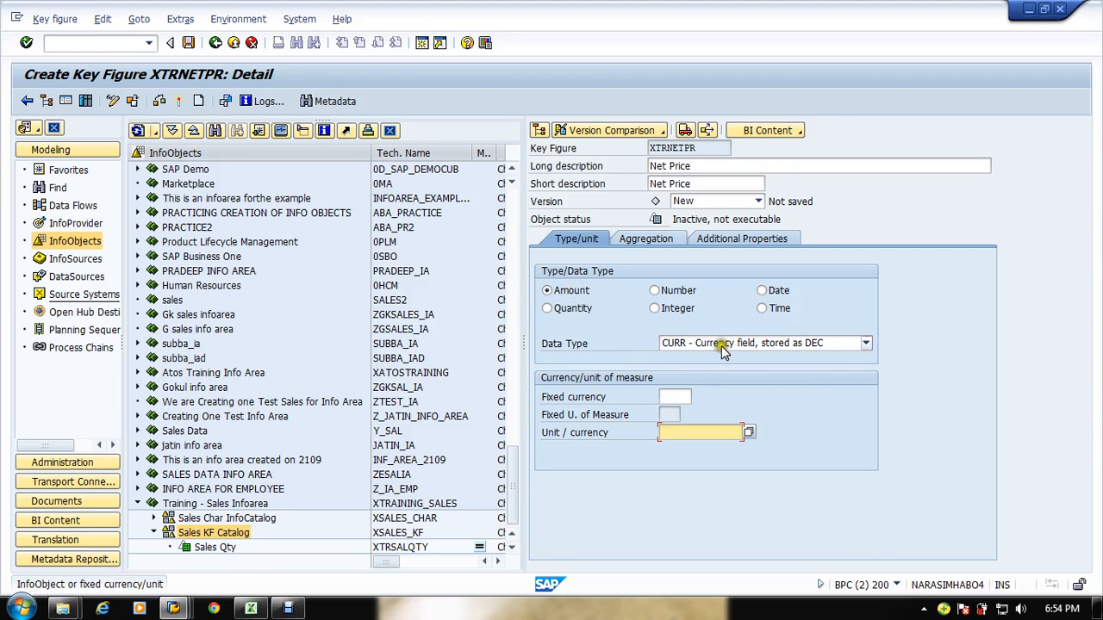
pyautogui.click(722, 345)
pyautogui.click(916, 378)
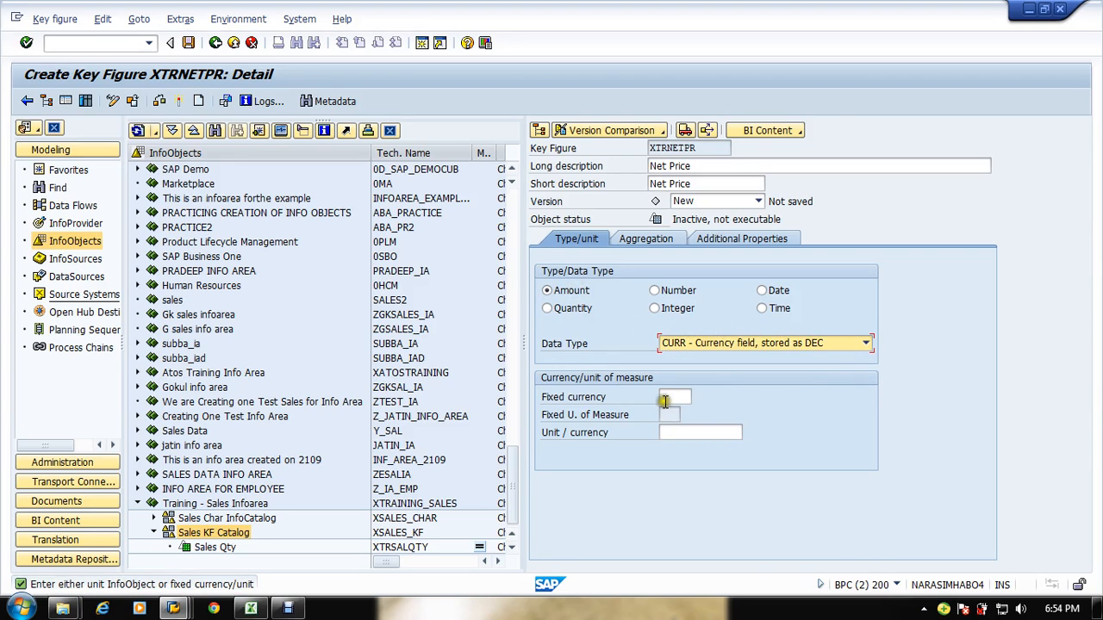
pyautogui.click(706, 434)
pyautogui.click(712, 457)
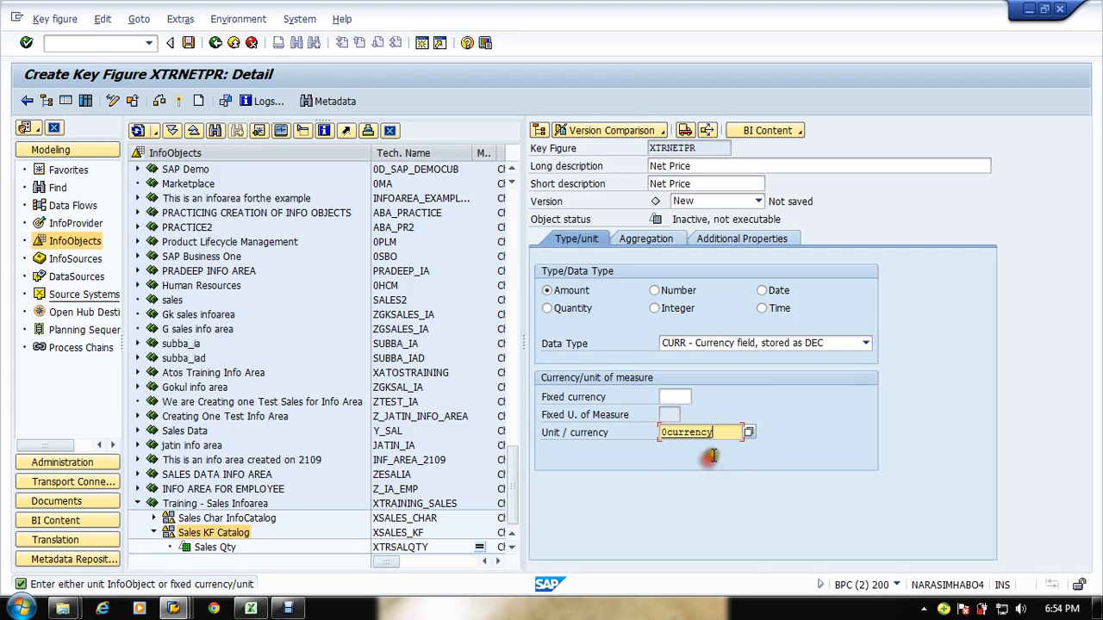
pyautogui.press('Return')
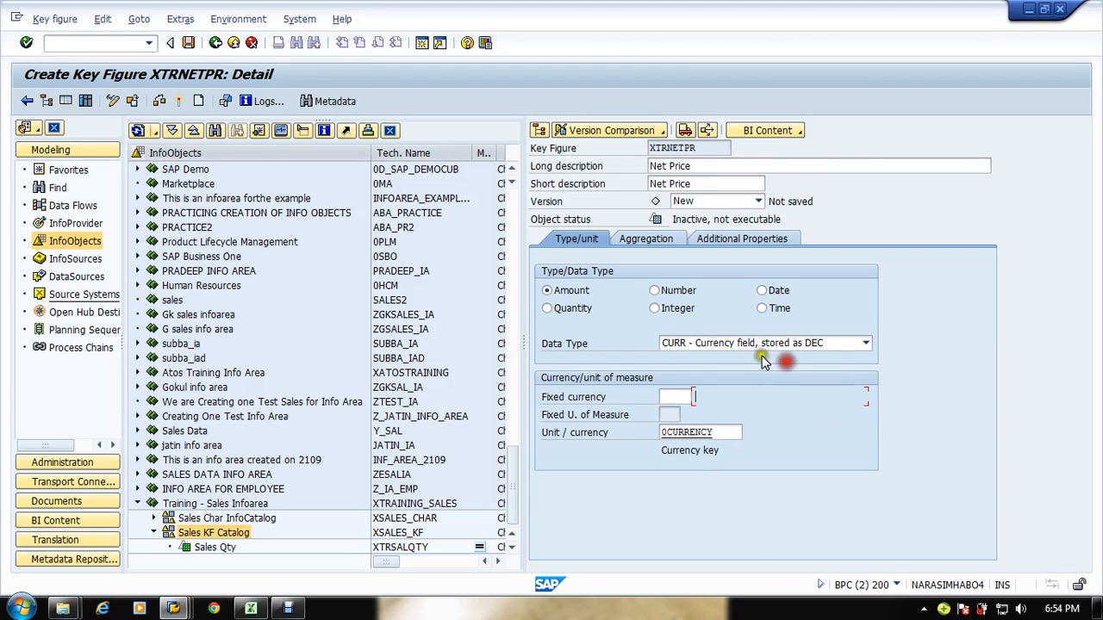
# Step: Keep the CURR data type and activate the Net Price key figure
pyautogui.click(744, 345)
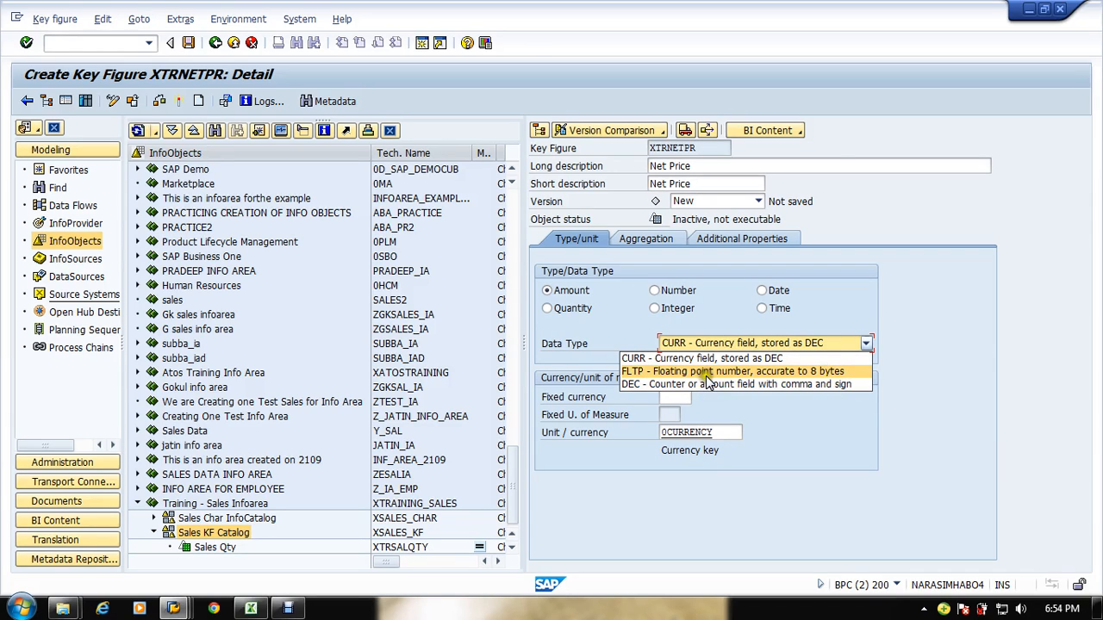
pyautogui.click(979, 372)
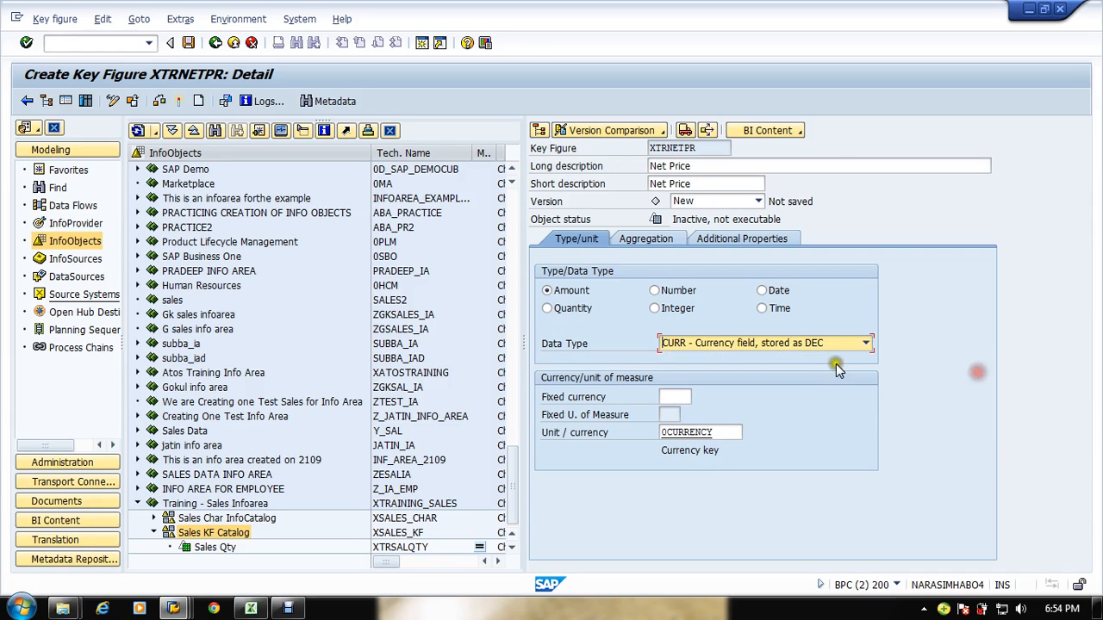
pyautogui.click(179, 101)
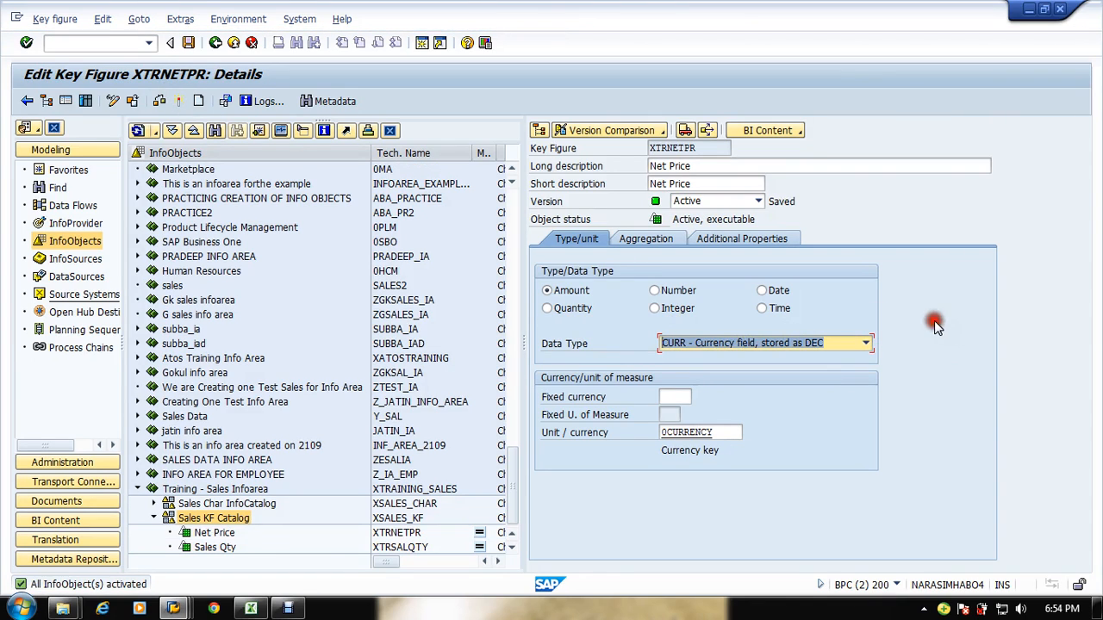
# Step: Expand the Sales Char InfoCatalog and review the sample sales flow spreadsheet in Excel
pyautogui.click(518, 492)
pyautogui.click(153, 503)
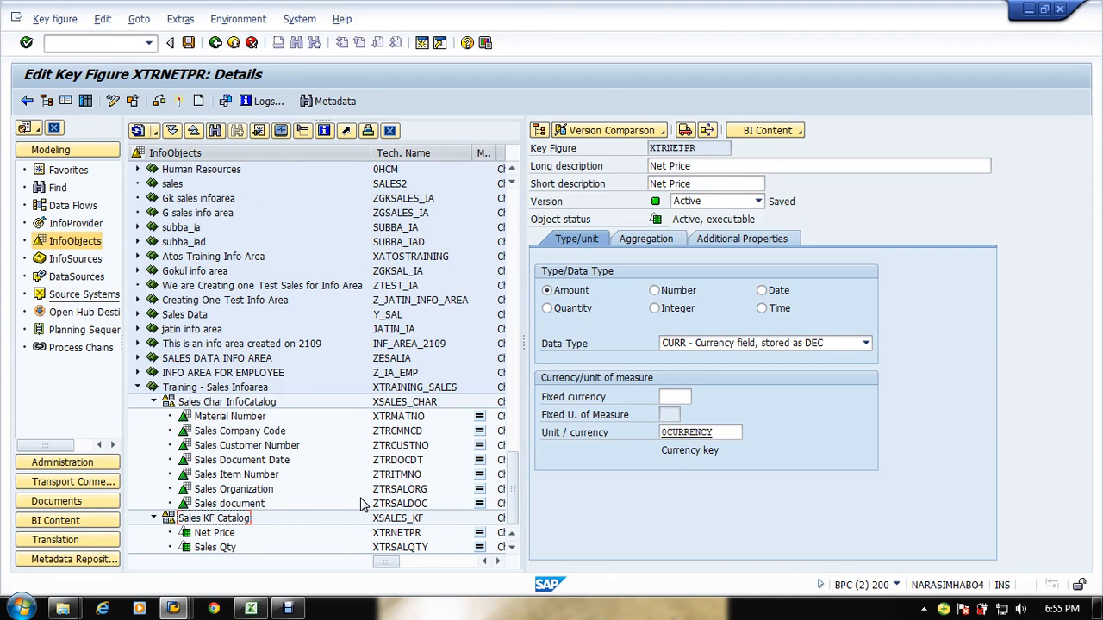
pyautogui.click(250, 608)
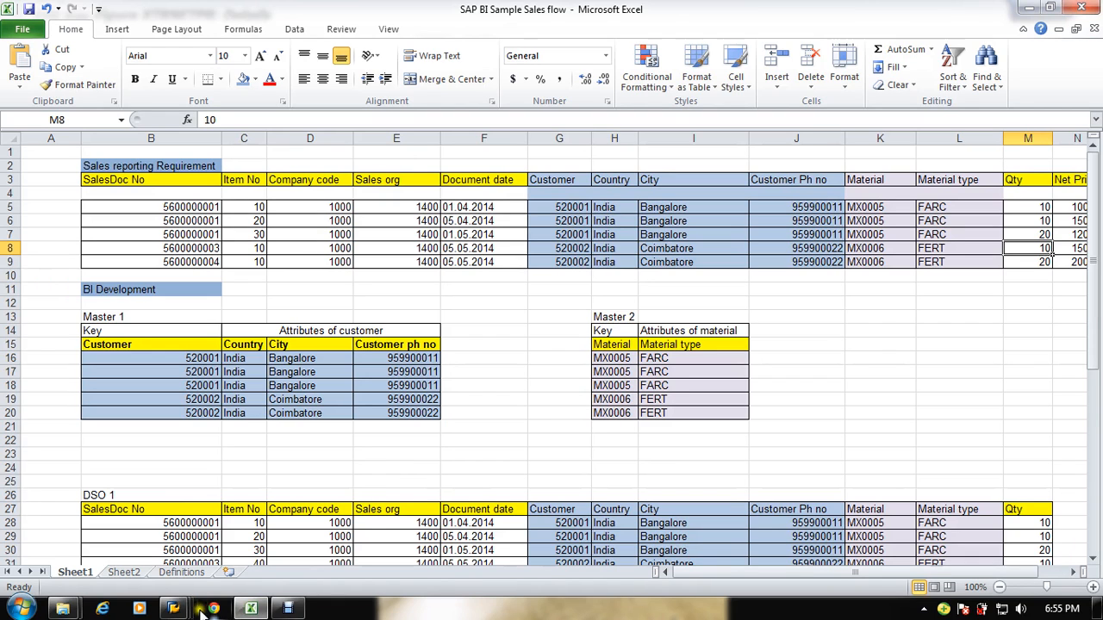
pyautogui.moveTo(173, 609)
pyautogui.moveTo(414, 558)
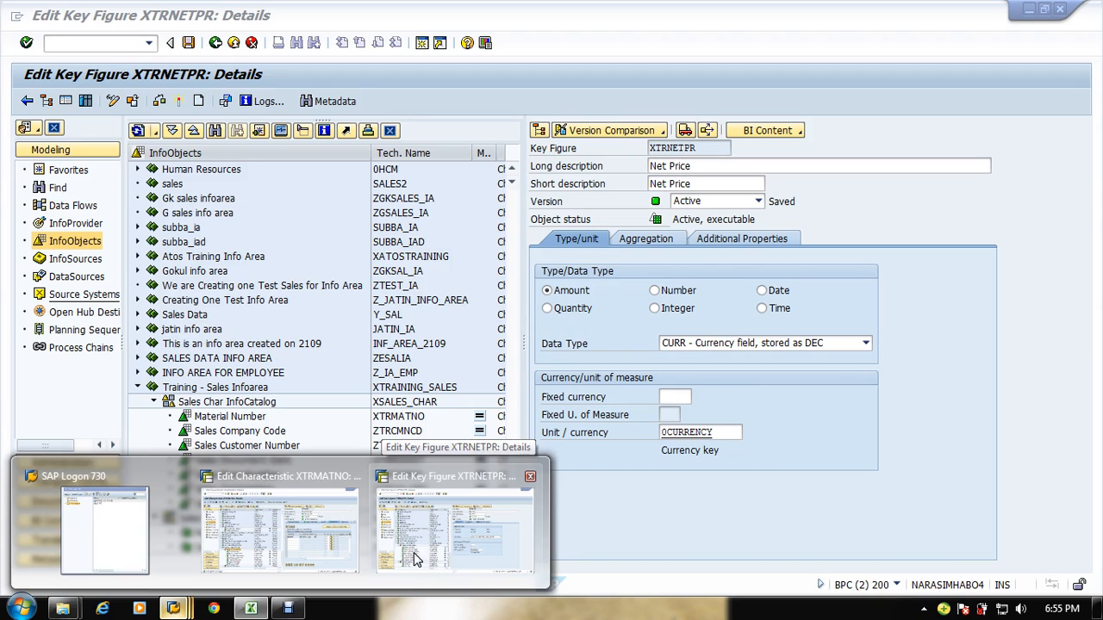
pyautogui.click(413, 559)
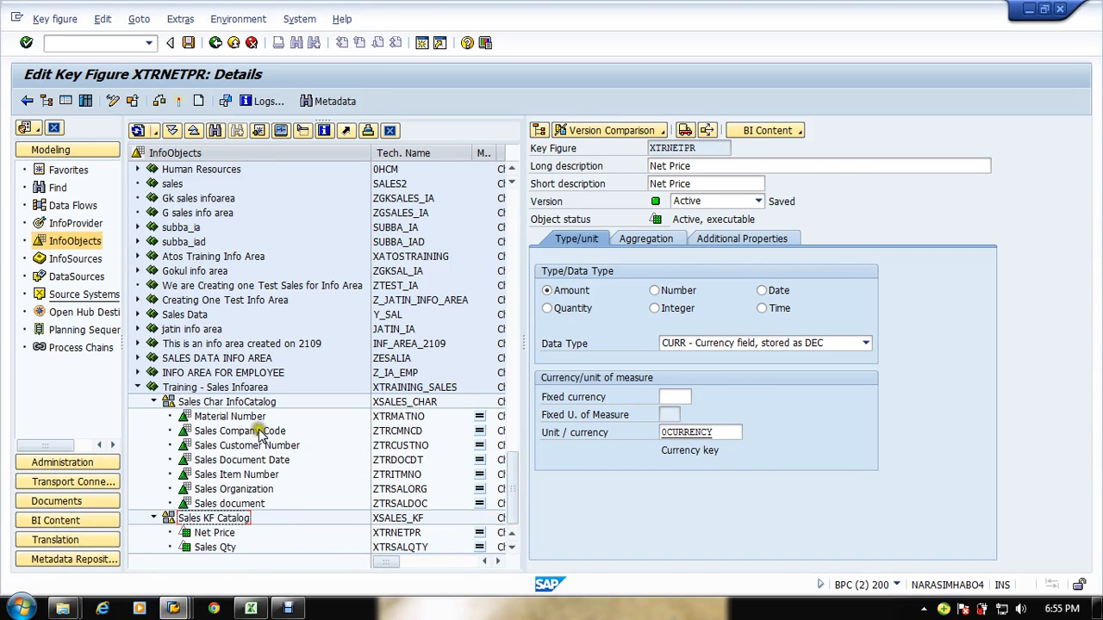
# Step: Open the Material Number characteristic and try to switch it to change mode
pyautogui.doubleClick(232, 417)
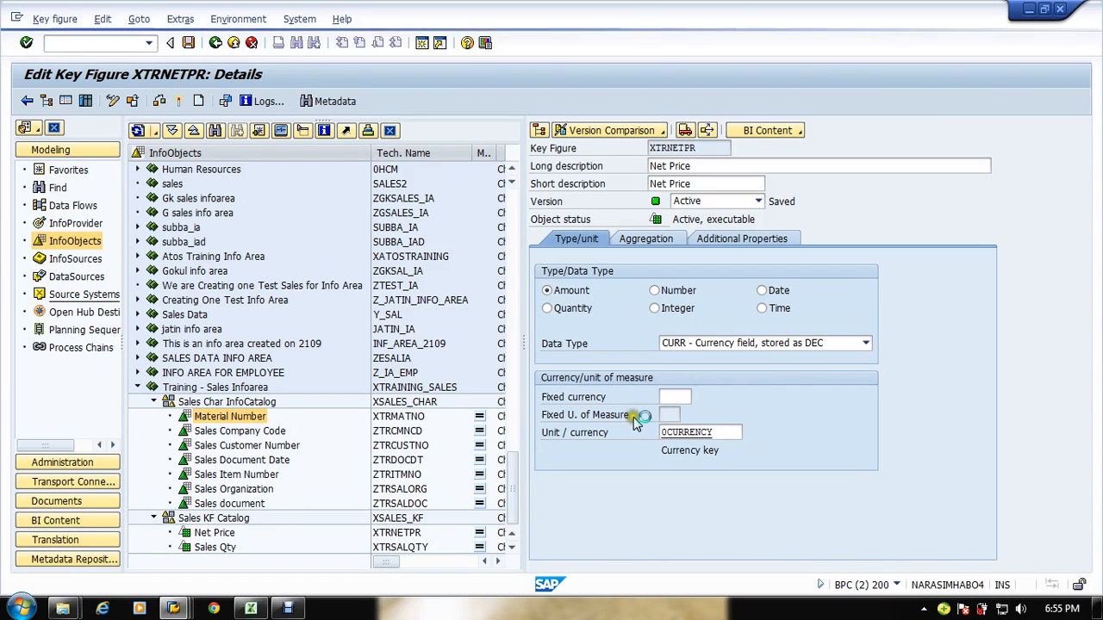
pyautogui.click(714, 239)
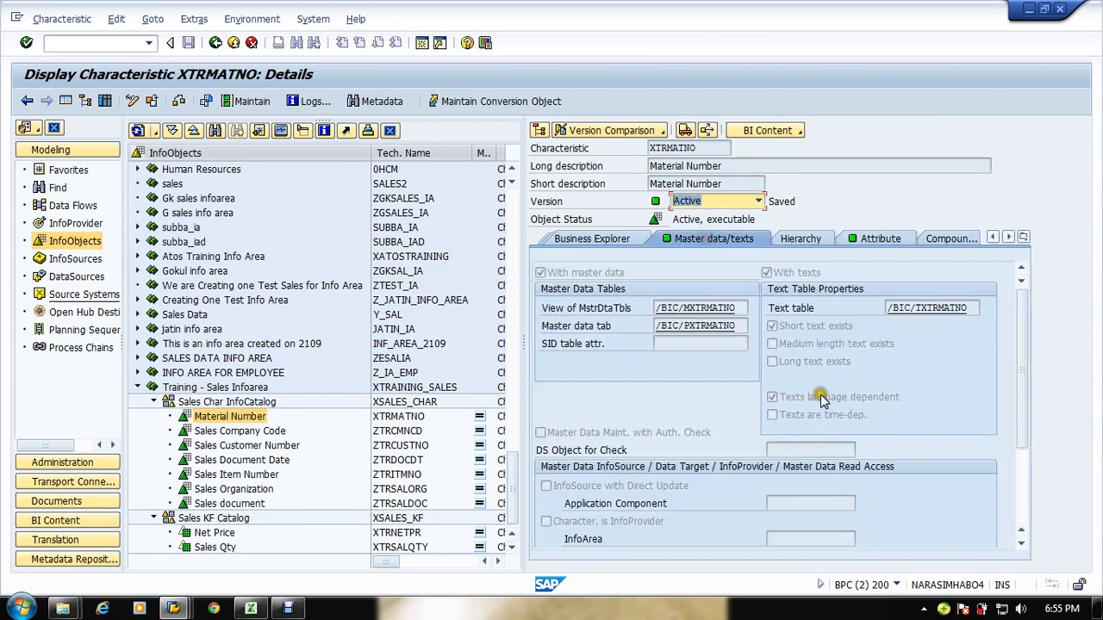
pyautogui.click(1022, 505)
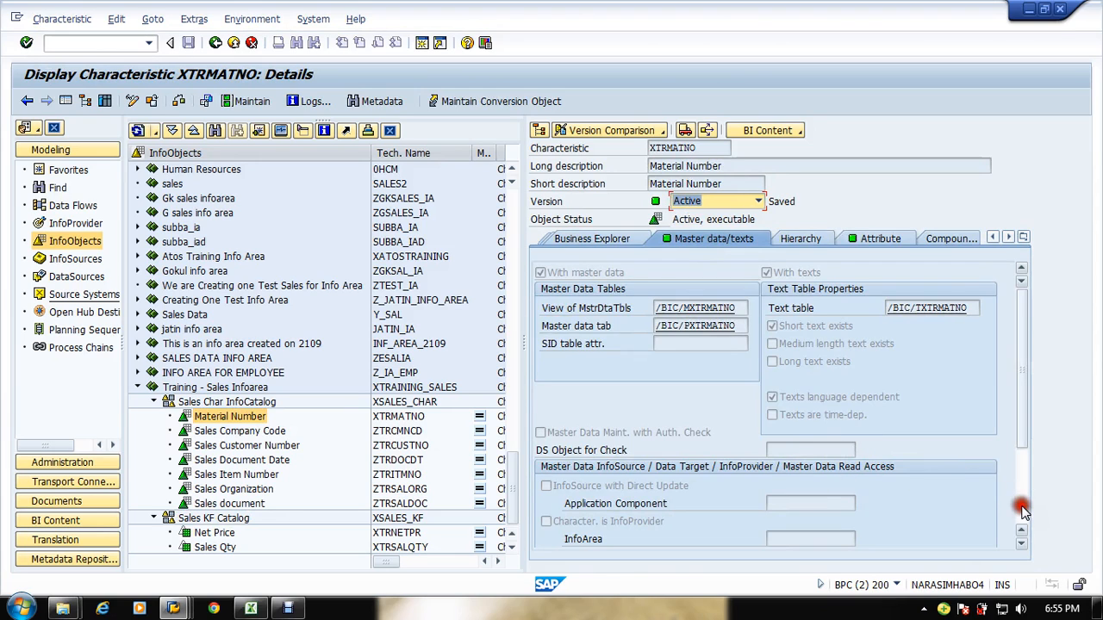
pyautogui.click(1022, 507)
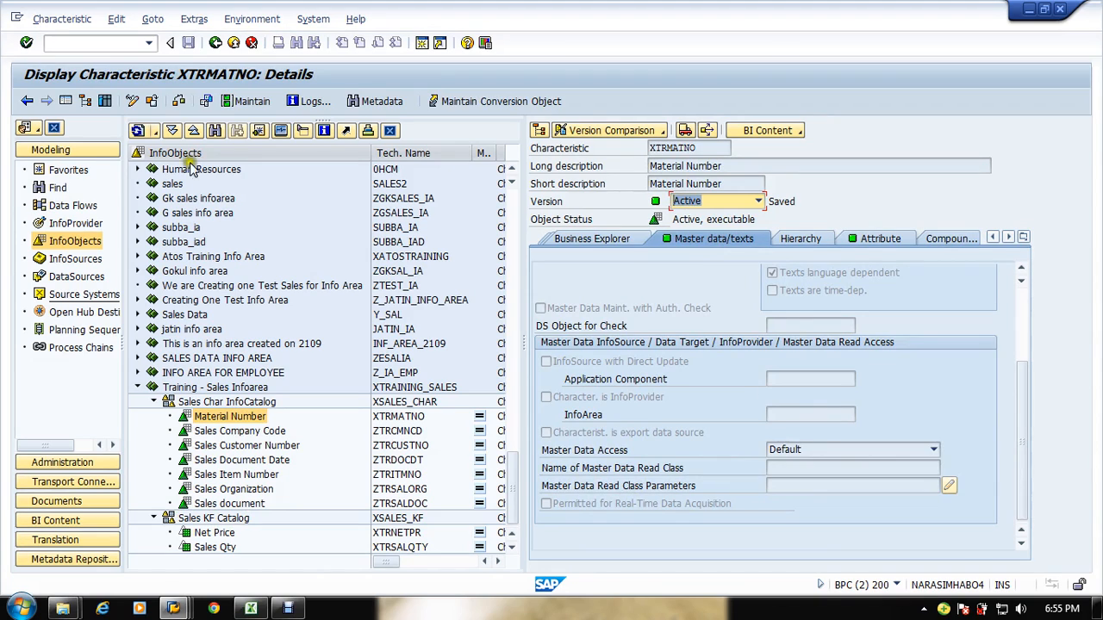
pyautogui.click(132, 102)
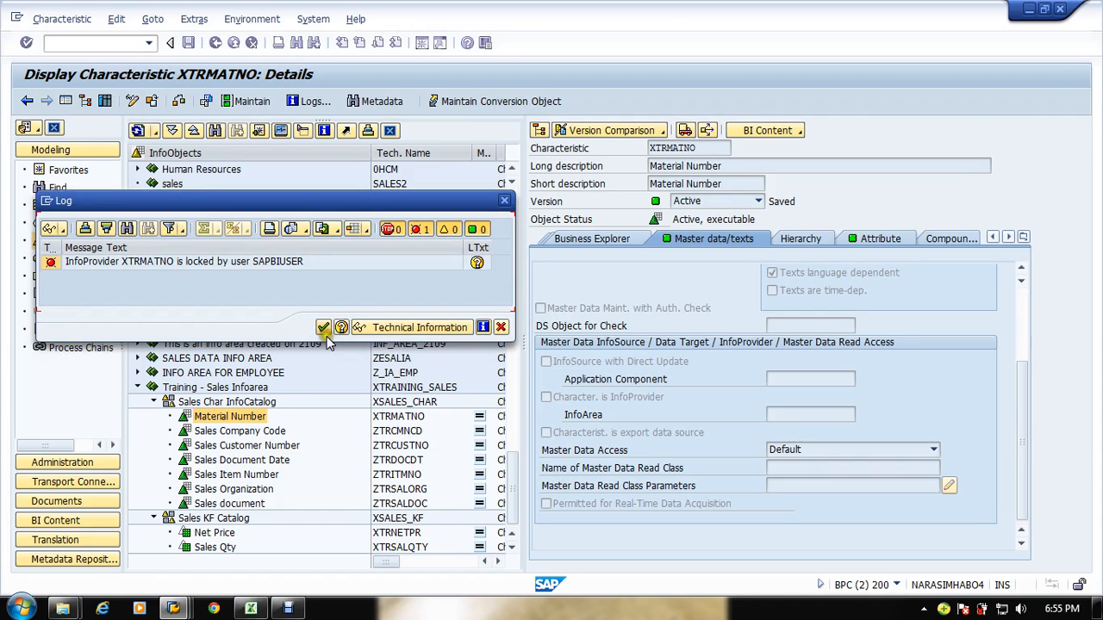
pyautogui.click(501, 328)
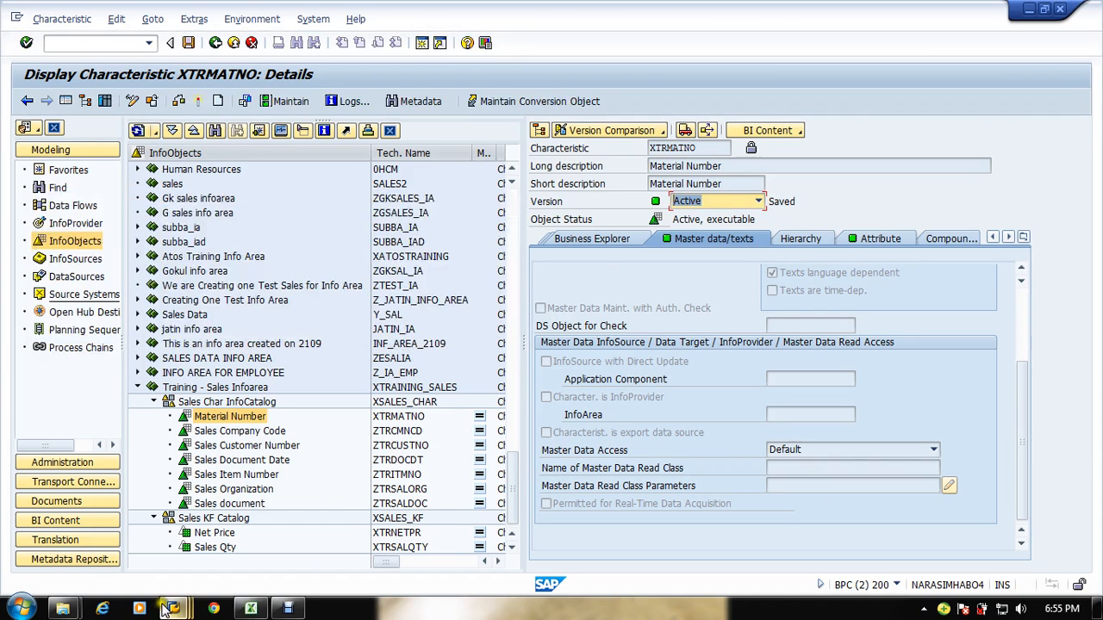
# Step: Switch to the other SAP session and review the Material Number characteristic's general settings
pyautogui.moveTo(173, 609)
pyautogui.click(255, 551)
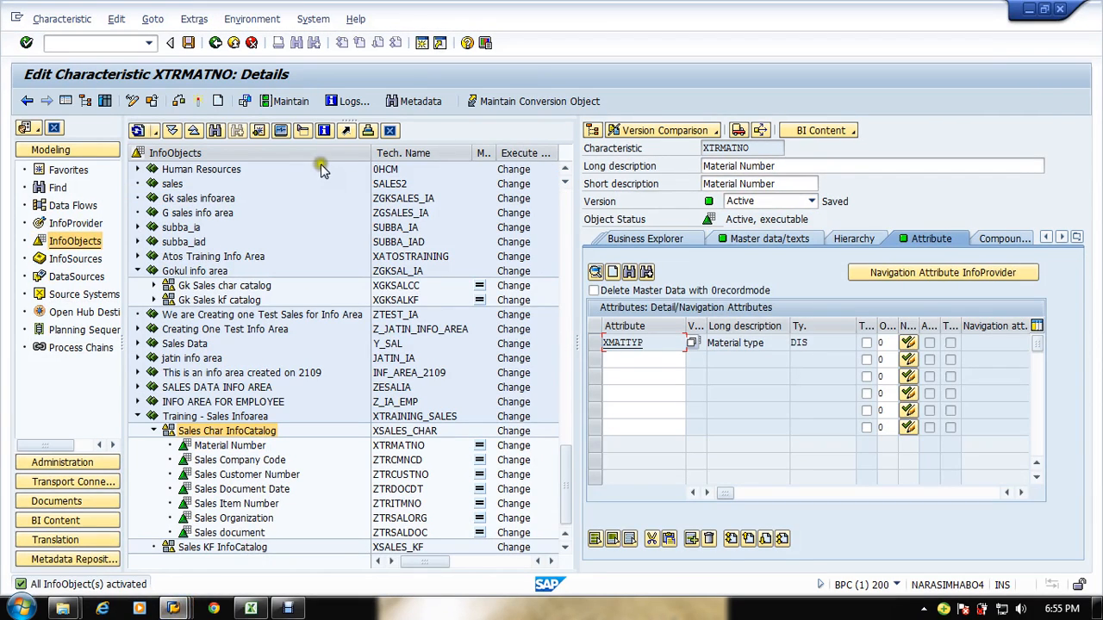
pyautogui.click(655, 241)
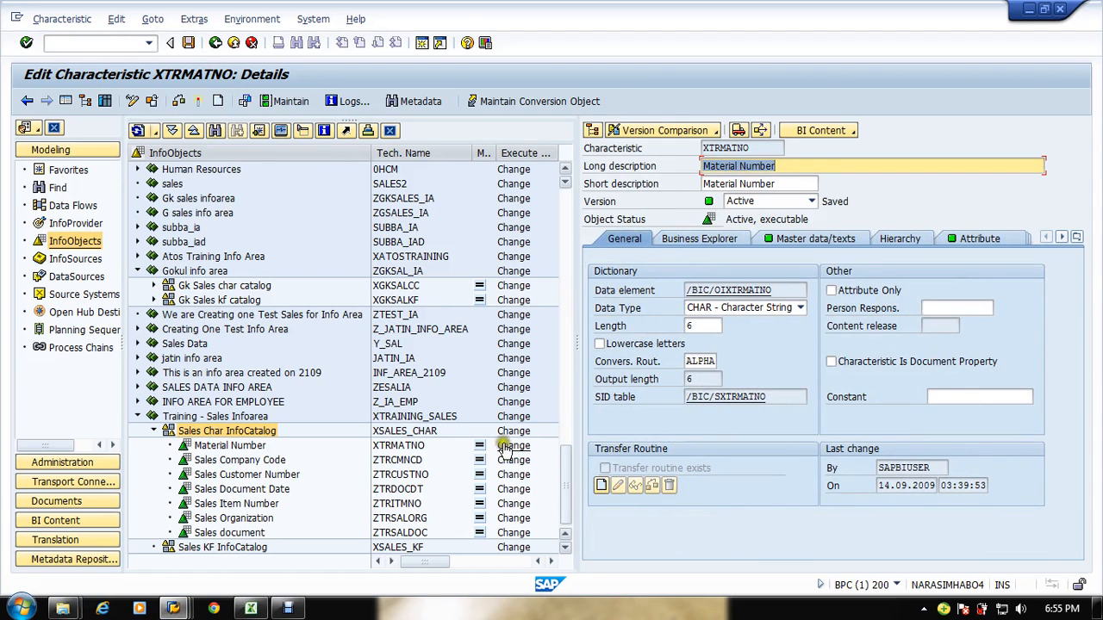
pyautogui.click(246, 448)
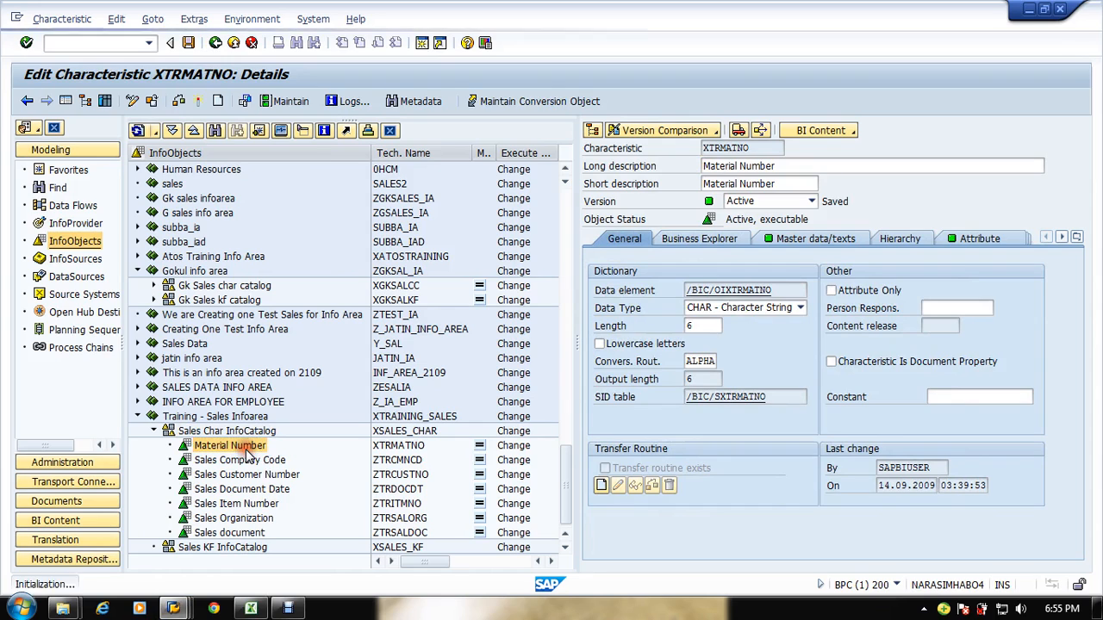
pyautogui.click(809, 245)
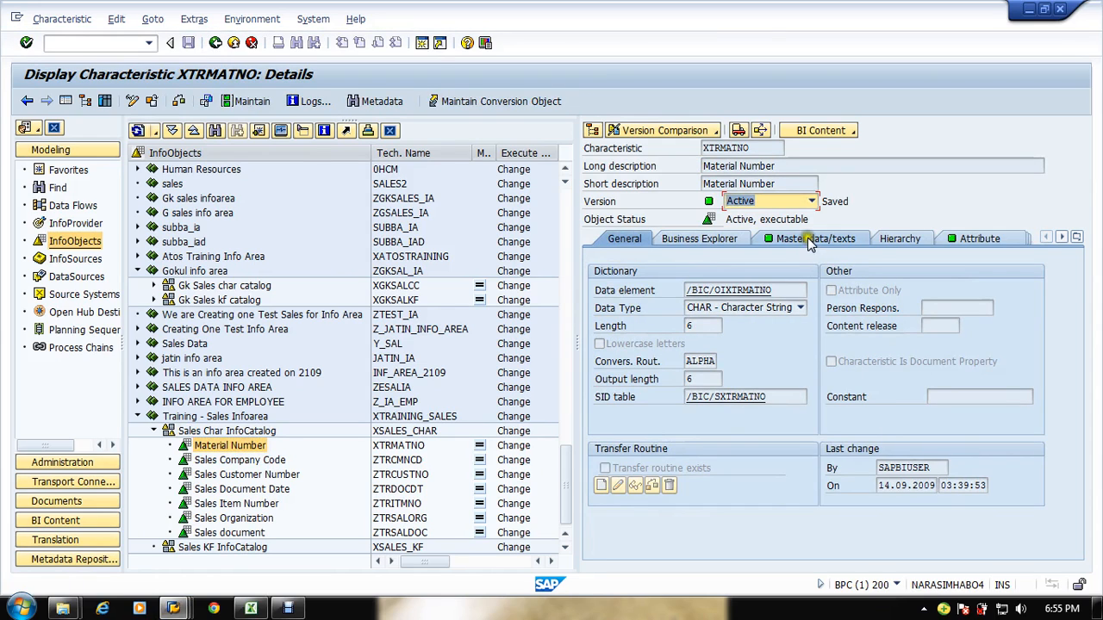
# Step: Switch the Material Number characteristic to change mode and view the Training - Sales Infoarea in the InfoProvider tree
pyautogui.click(838, 509)
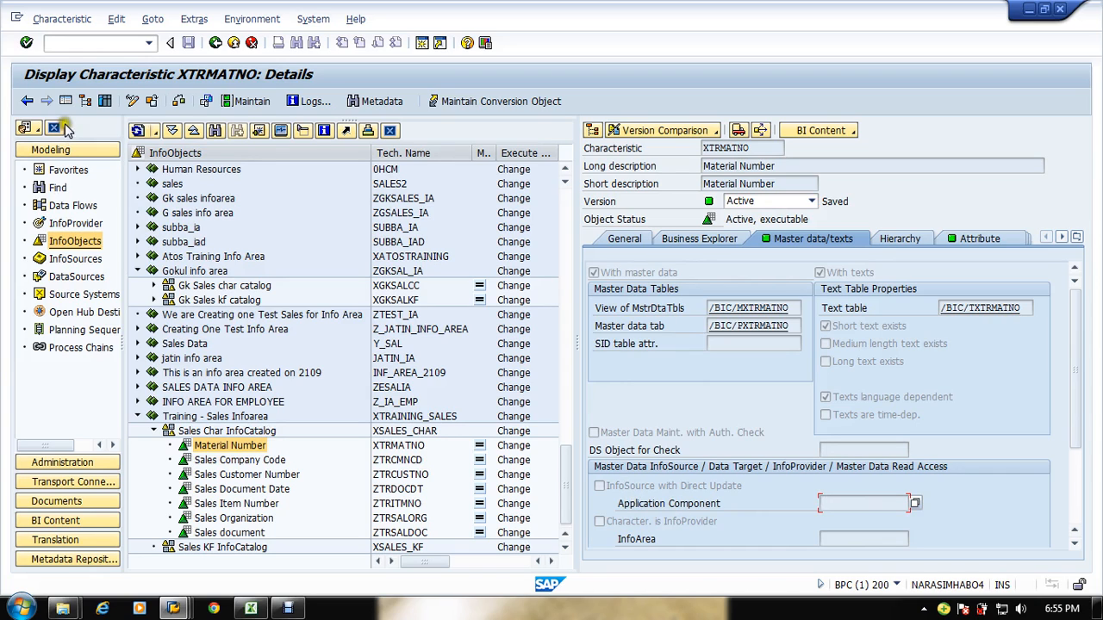
pyautogui.click(132, 101)
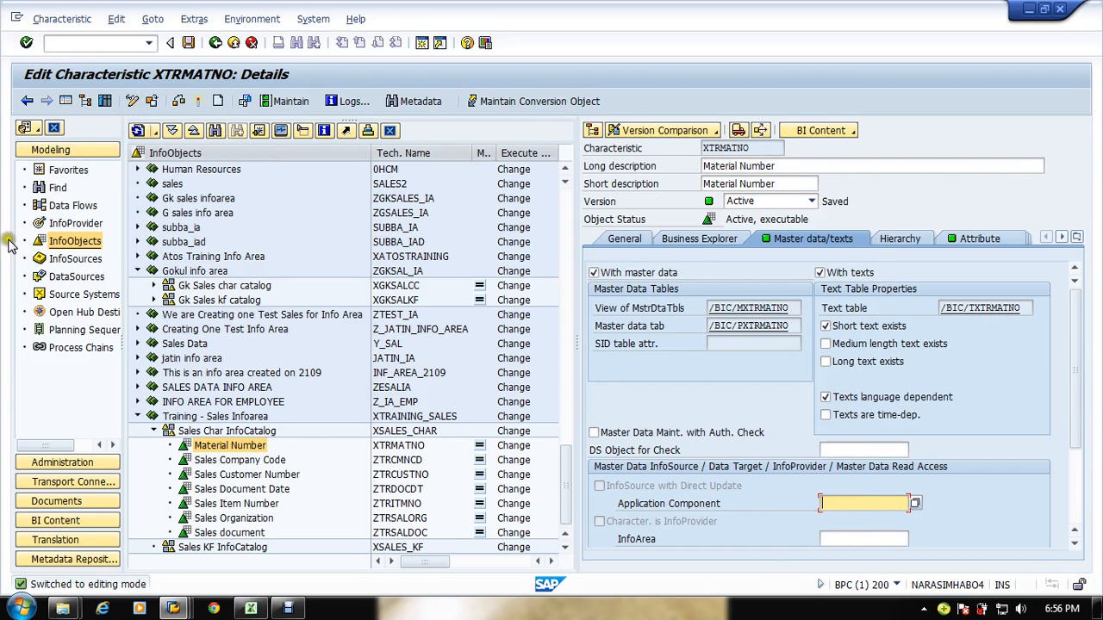
pyautogui.click(76, 225)
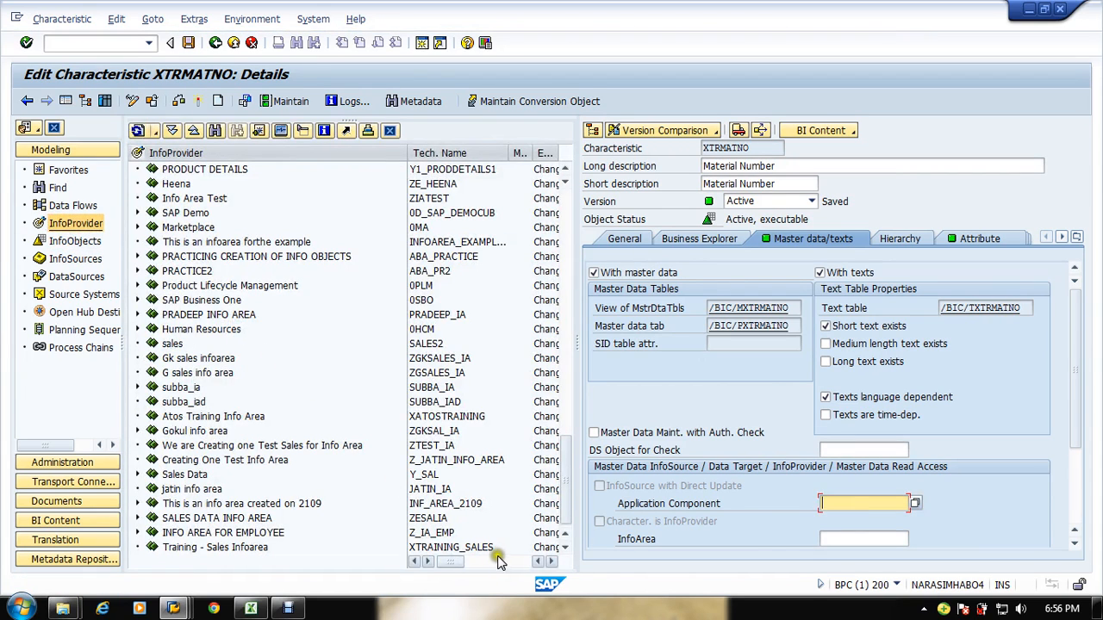
pyautogui.click(178, 547)
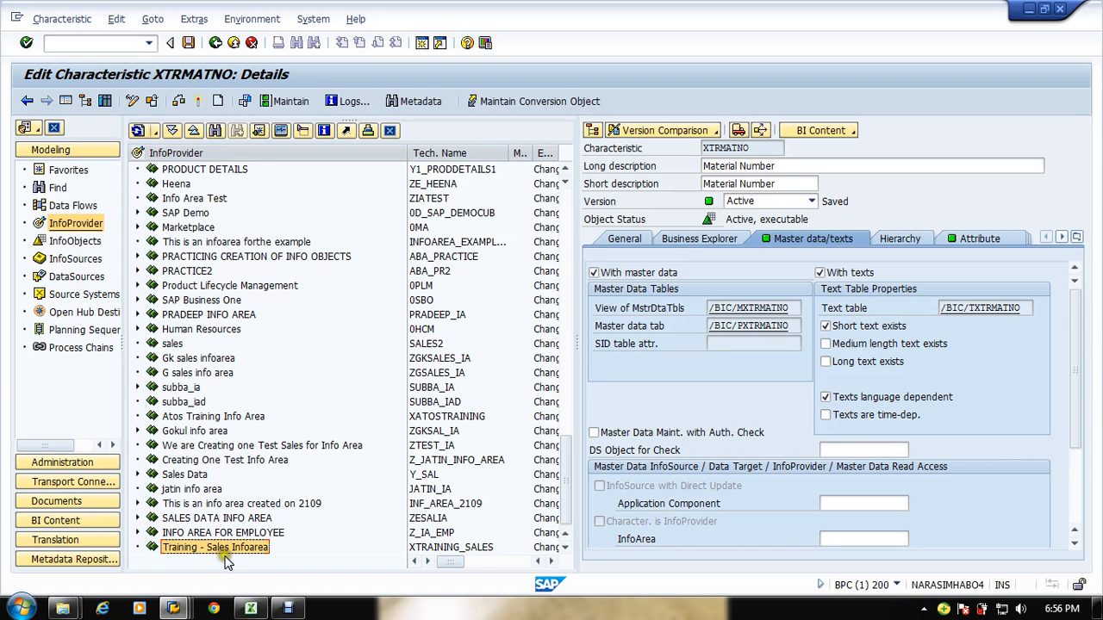
pyautogui.click(89, 247)
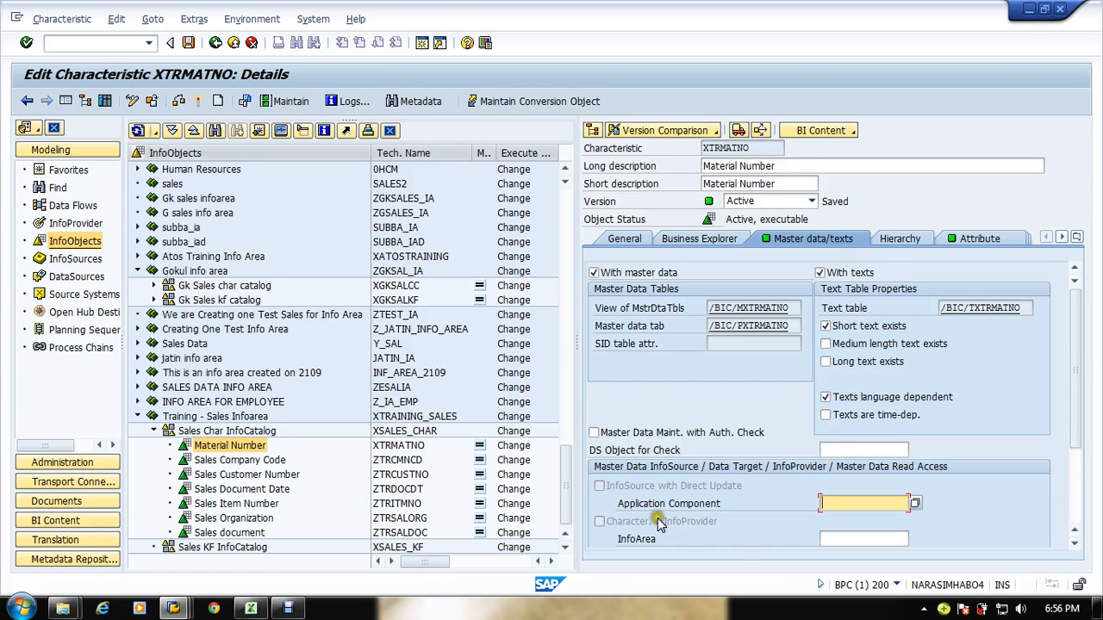
# Step: Set Material Number's InfoArea to XTRAINING_SALES so the characteristic becomes an InfoProvider, and activate it
pyautogui.scroll(-3, 660, 524)
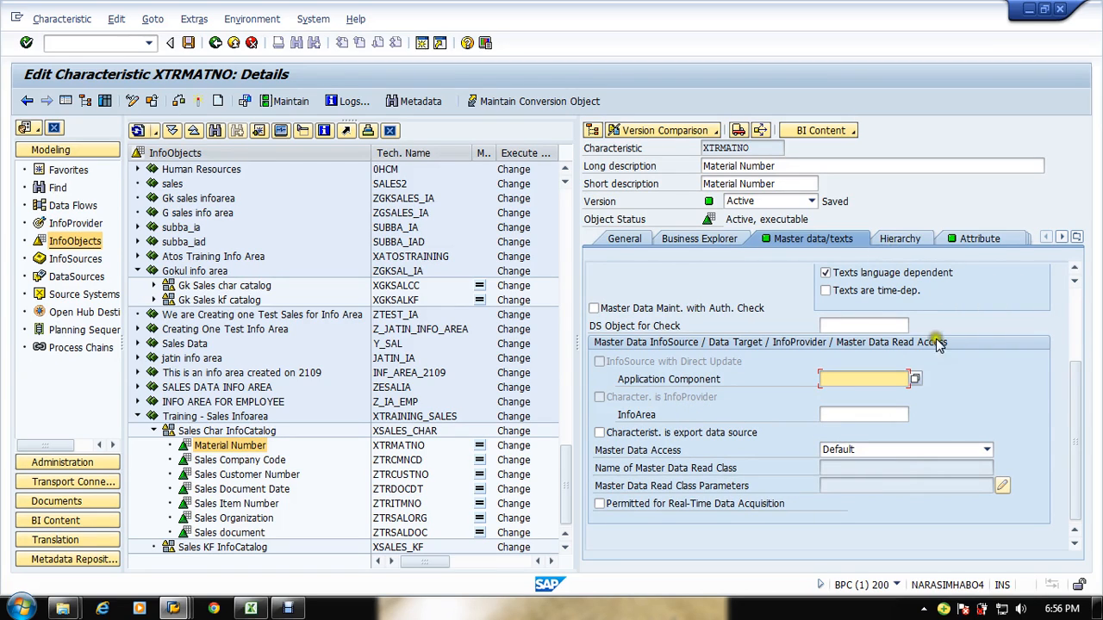
pyautogui.click(853, 412)
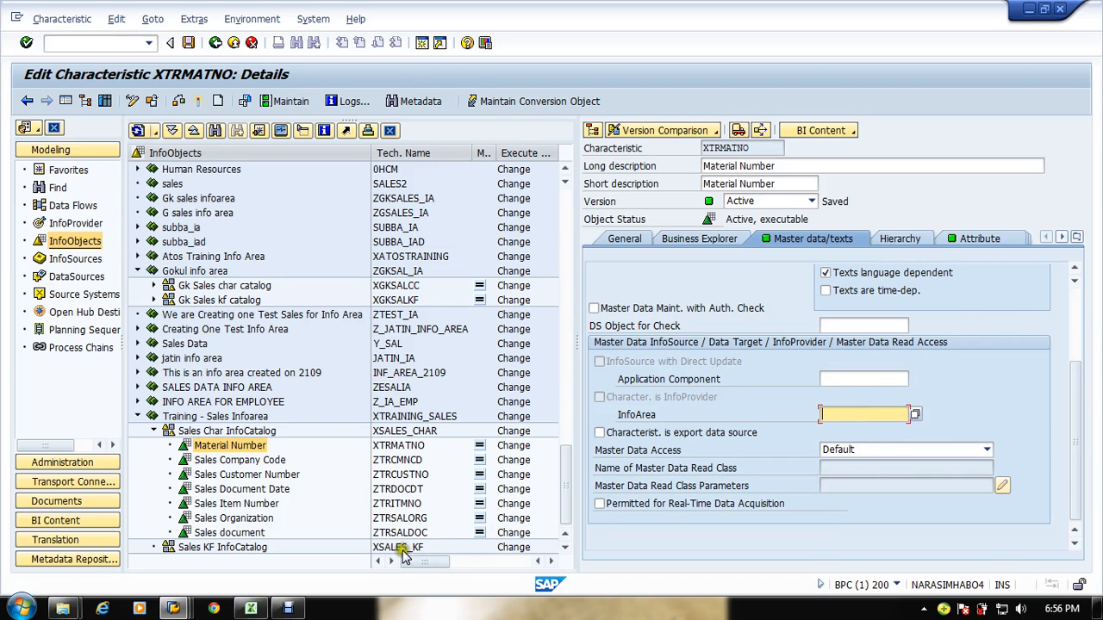
pyautogui.click(394, 433)
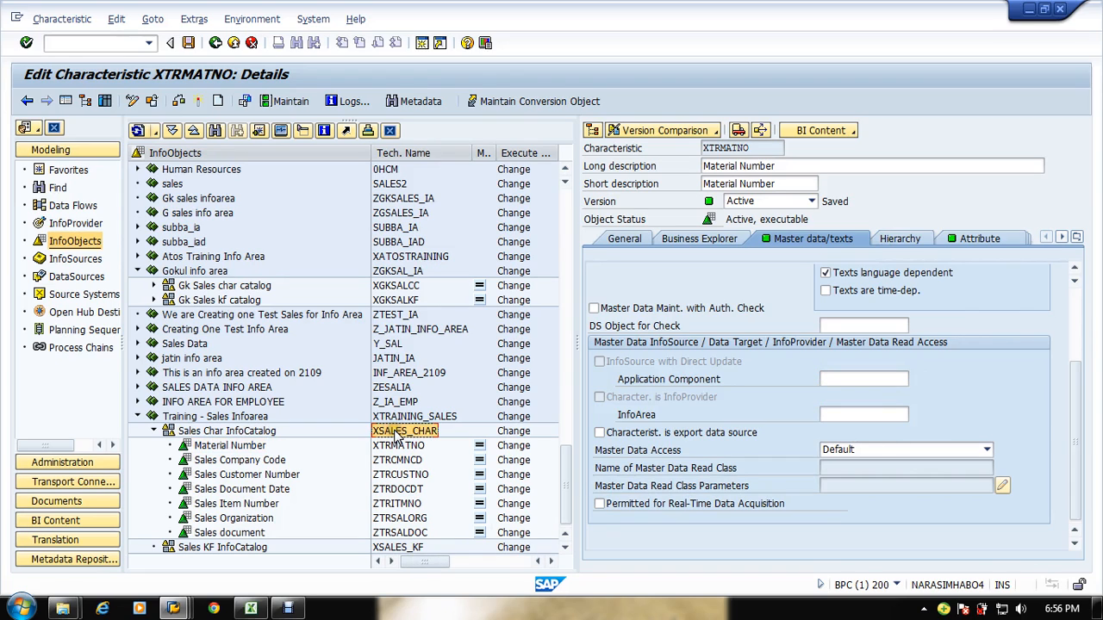
pyautogui.click(394, 417)
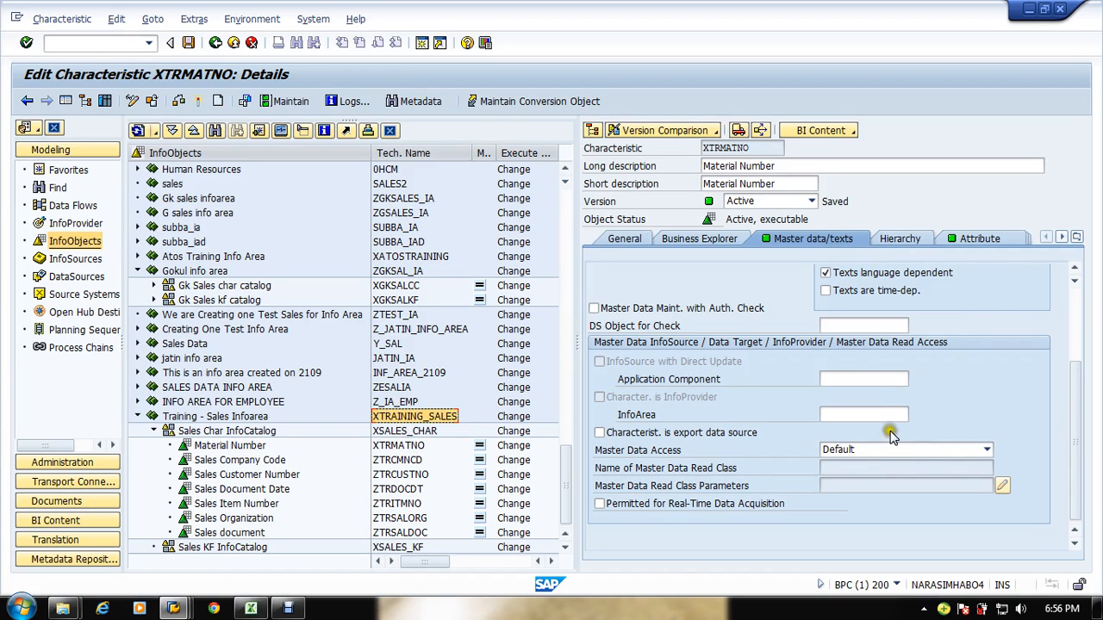
pyautogui.click(853, 417)
pyautogui.write('XTRAINING_SALES')
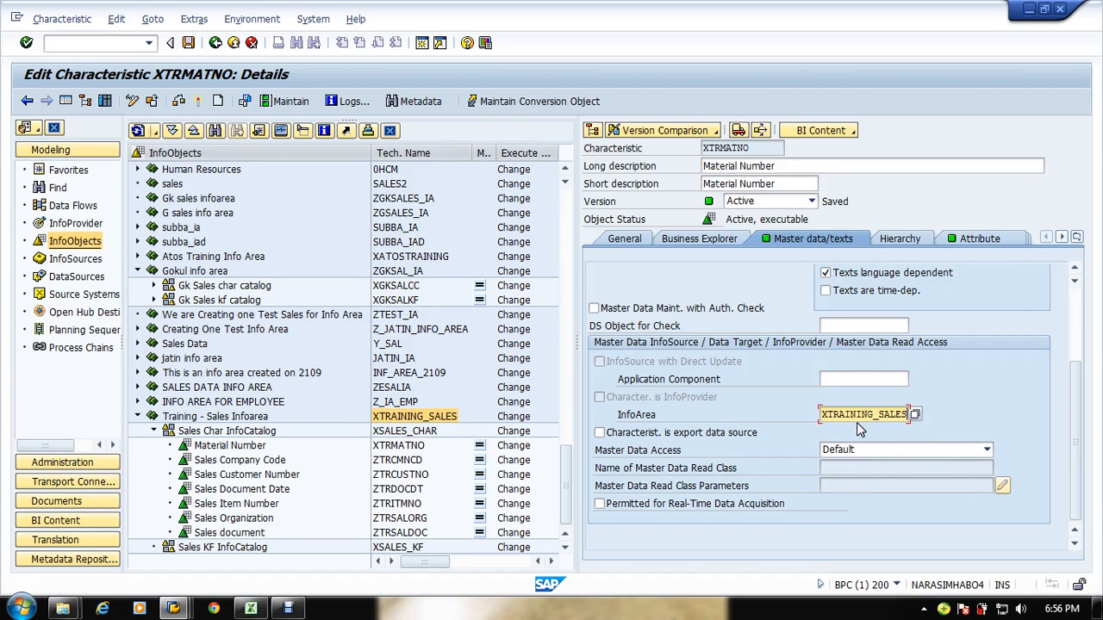
pyautogui.press('Return')
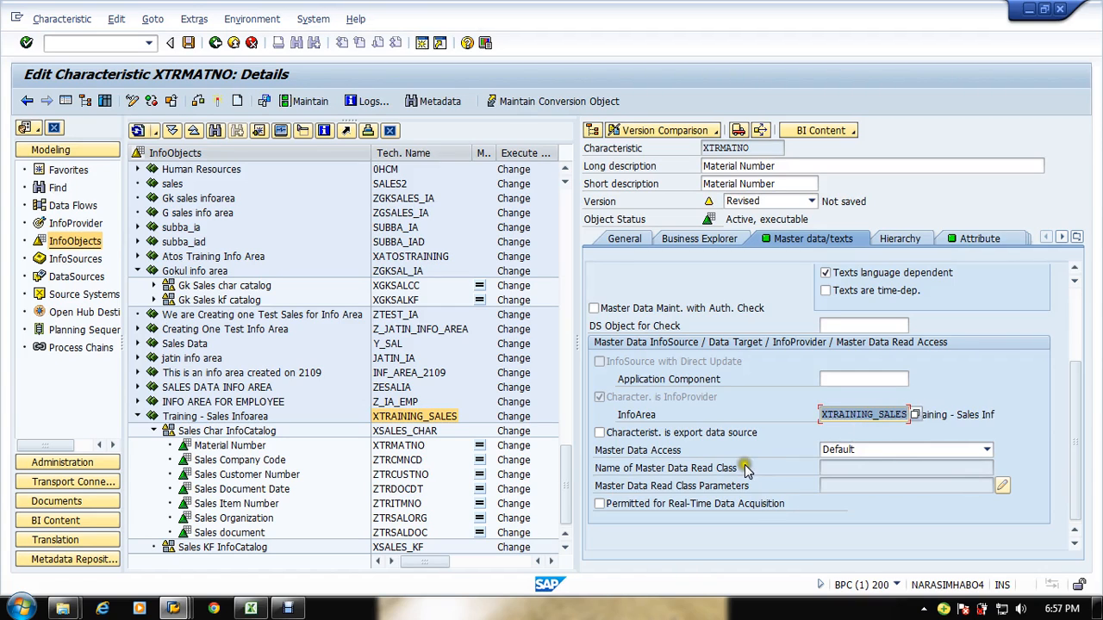
pyautogui.click(216, 100)
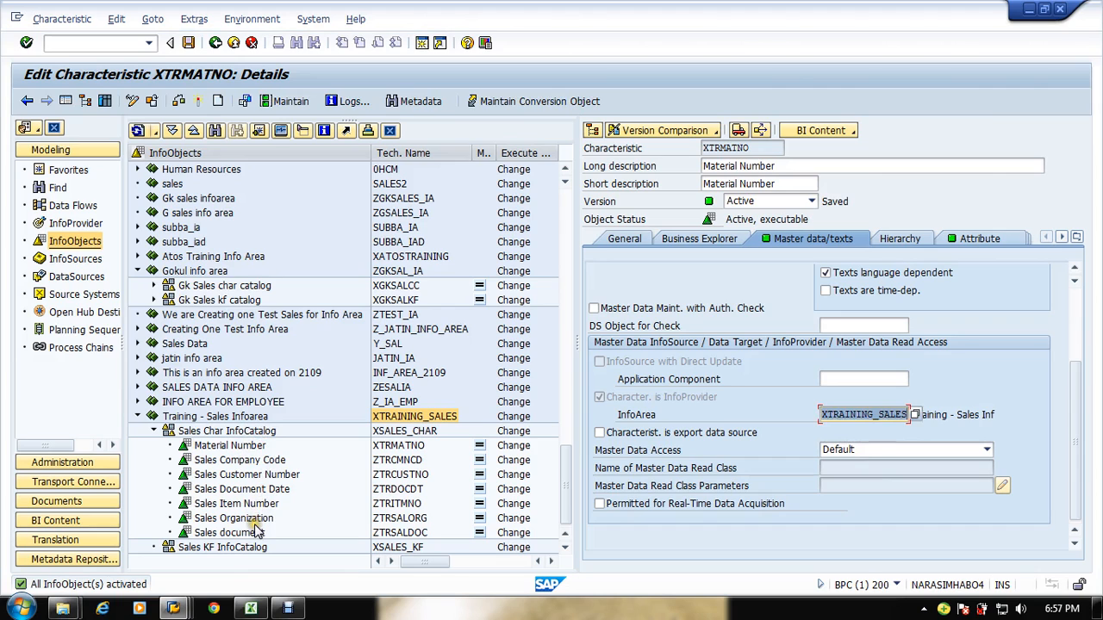
# Step: Open Sales Customer Number in change mode, set its InfoArea to XTRAINING_SALES, and activate it
pyautogui.click(259, 475)
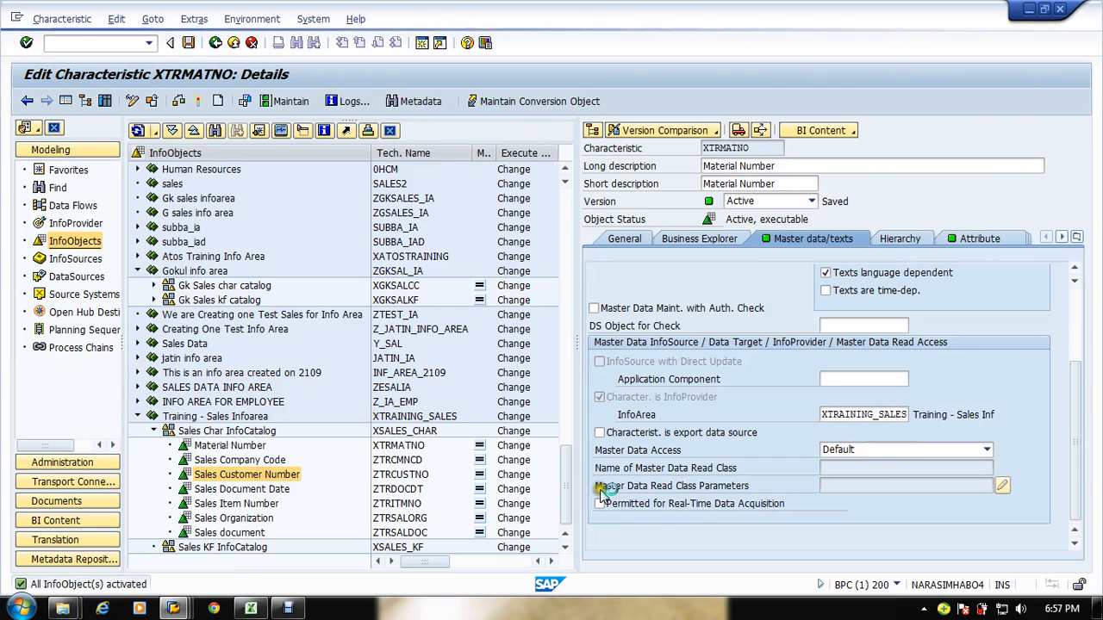
pyautogui.click(840, 241)
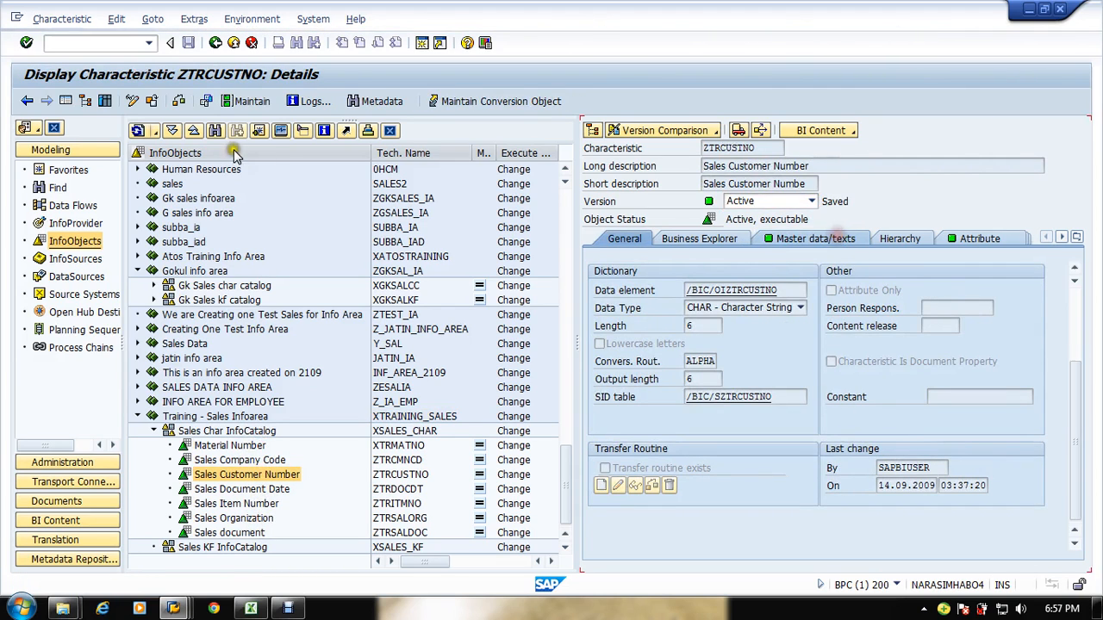
pyautogui.hotkey('ctrl', 'F1')
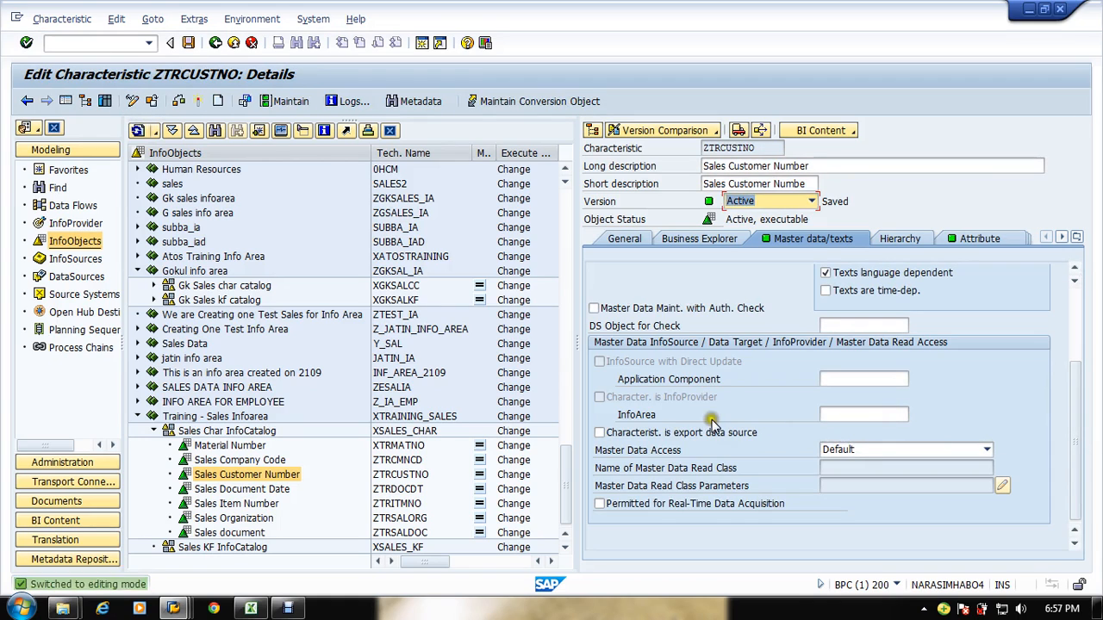
pyautogui.click(823, 414)
pyautogui.click(847, 430)
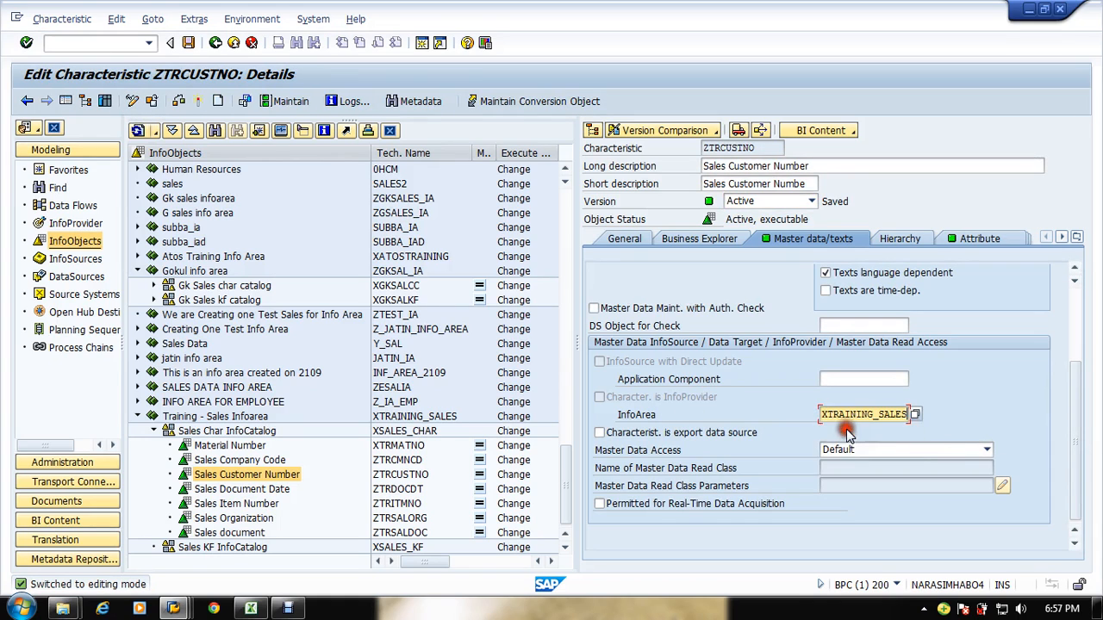
pyautogui.press('Return')
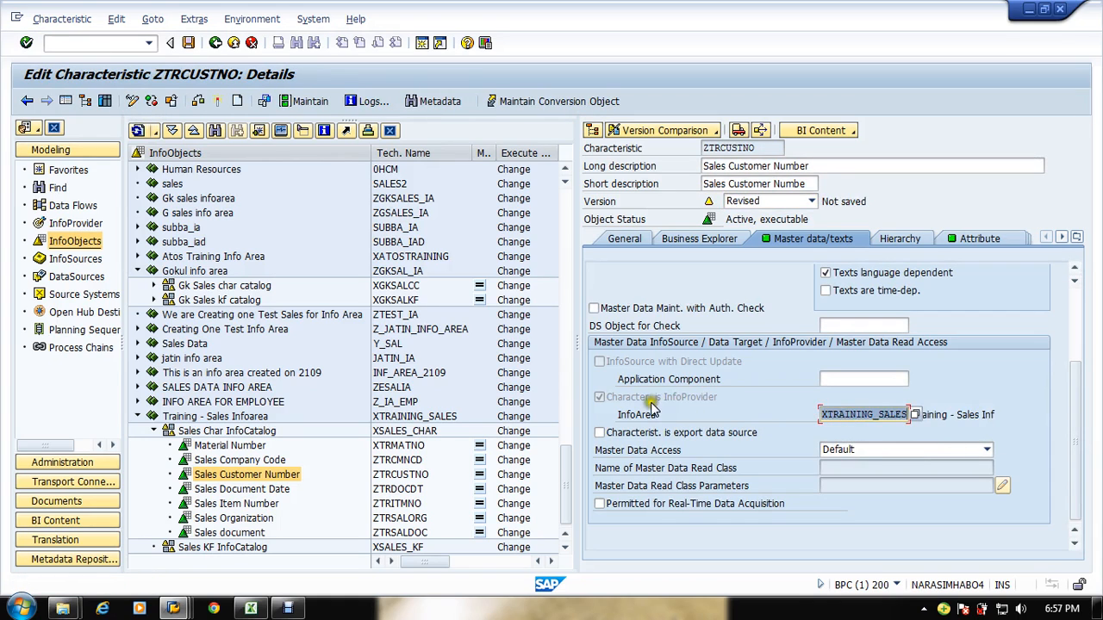
pyautogui.click(218, 100)
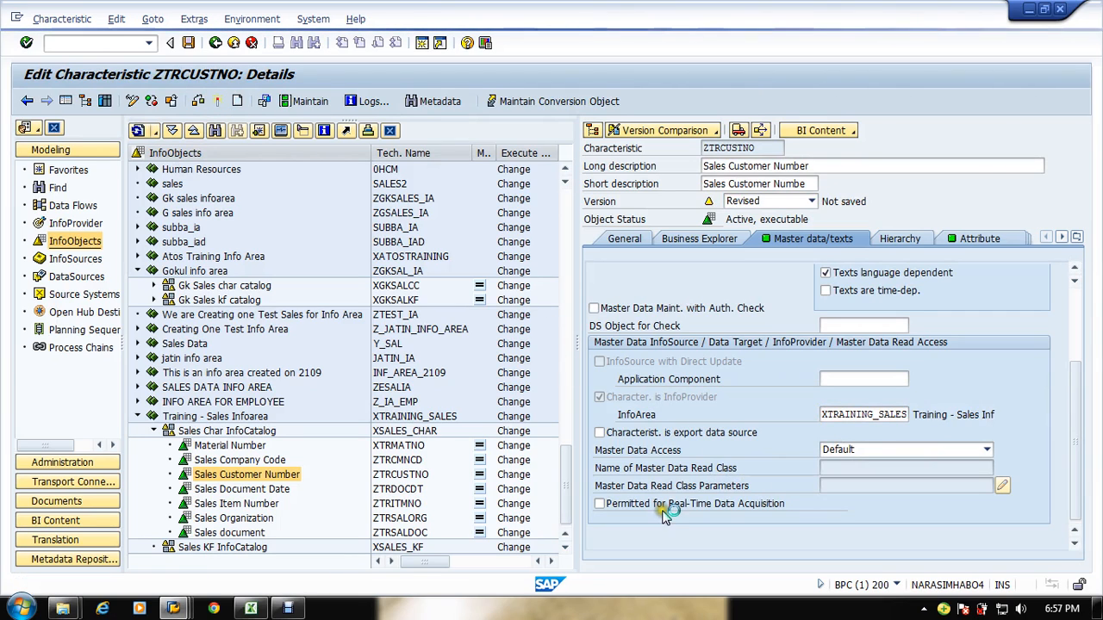
# Step: Refresh the InfoProvider tree to examine the Training - Sales Infoarea's characteristic InfoProviders and Sales Customer Number's attributes
pyautogui.click(82, 223)
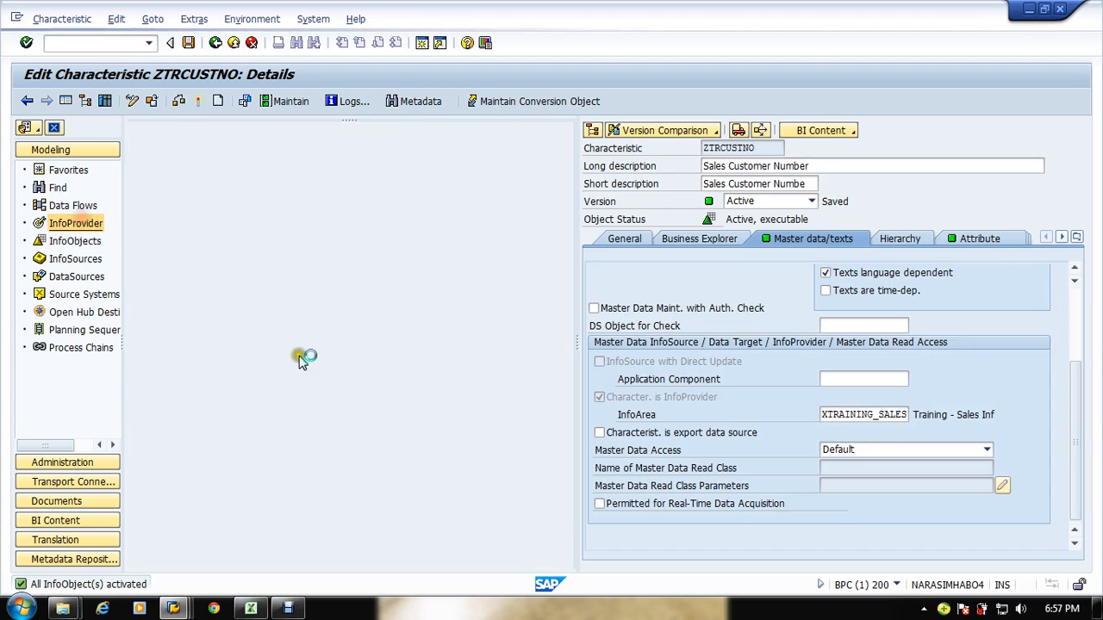
pyautogui.click(142, 132)
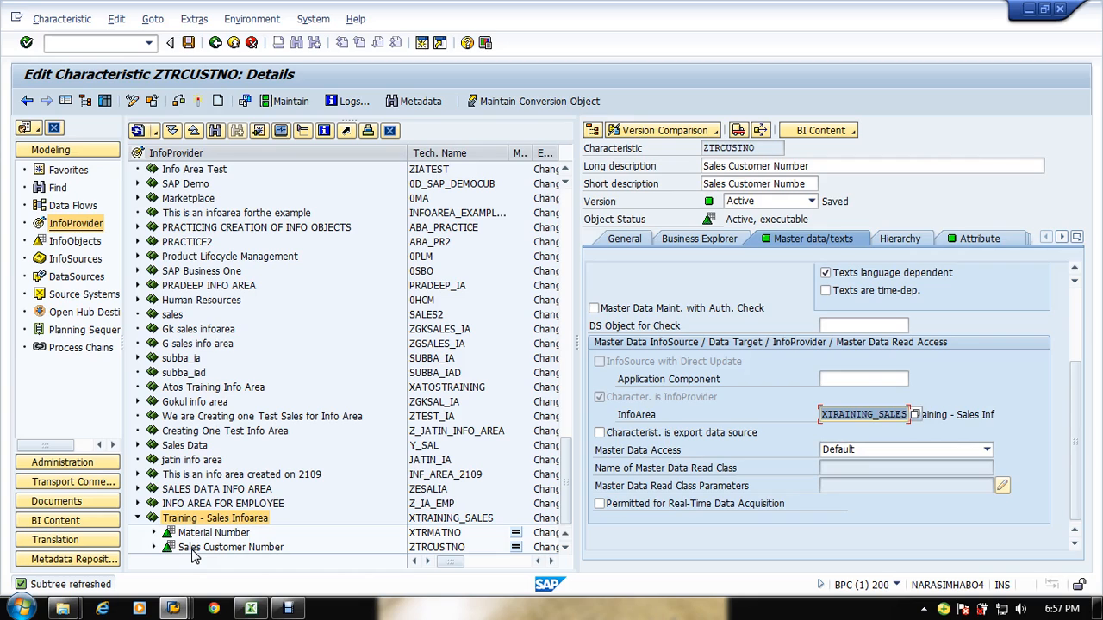
pyautogui.click(1074, 306)
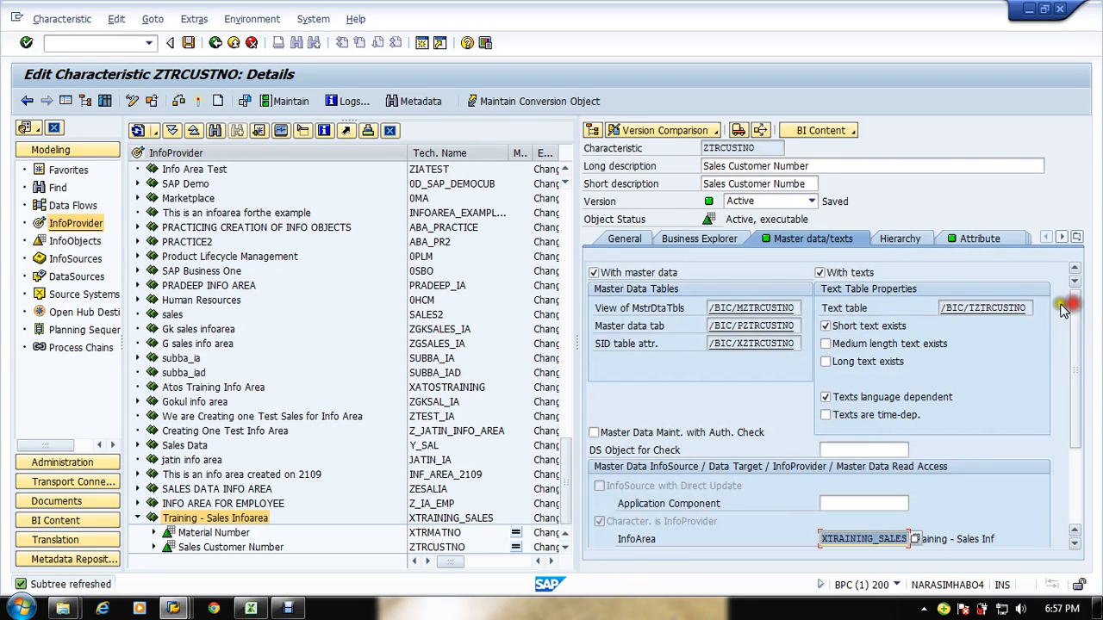
pyautogui.click(720, 308)
pyautogui.click(737, 326)
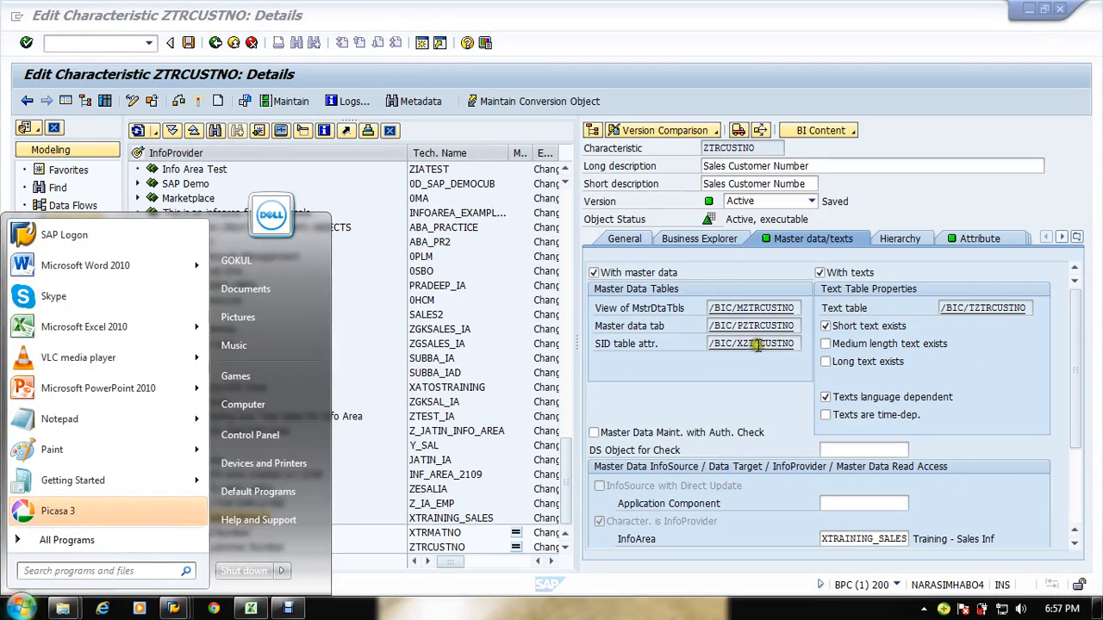
pyautogui.click(753, 347)
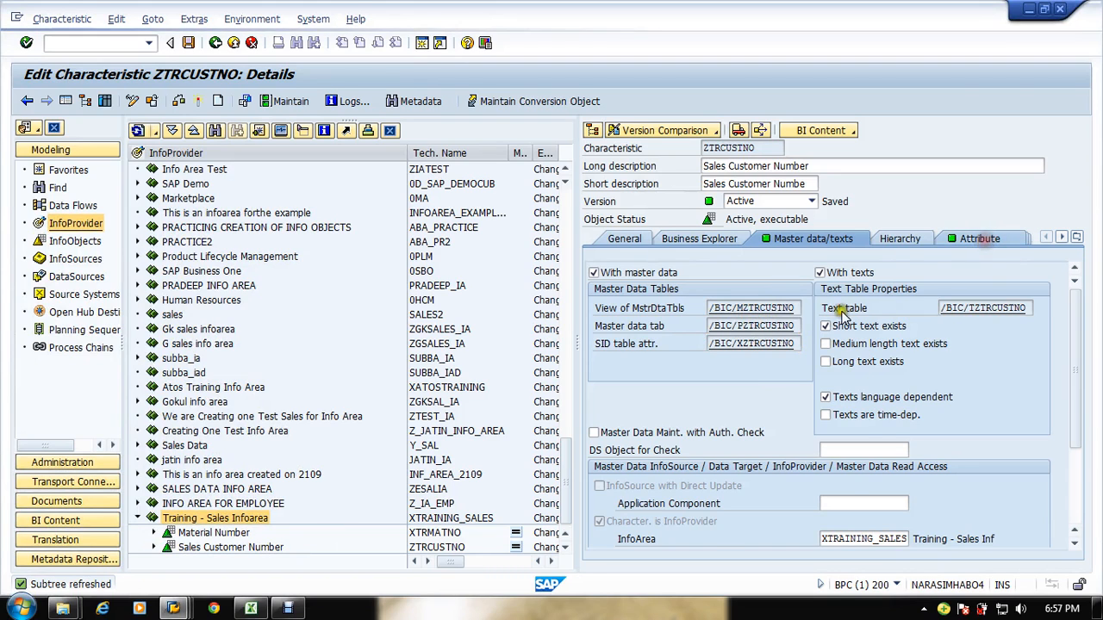
pyautogui.click(980, 239)
pyautogui.click(78, 240)
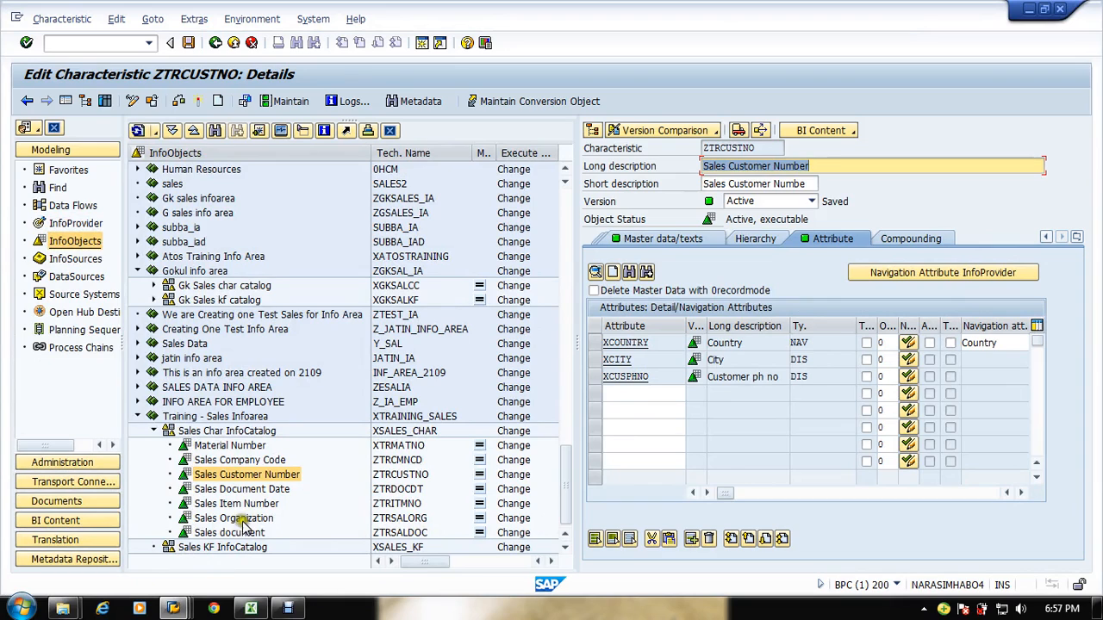
# Step: Open the Sales Company Code characteristic and return to the InfoProvider tree
pyautogui.doubleClick(240, 459)
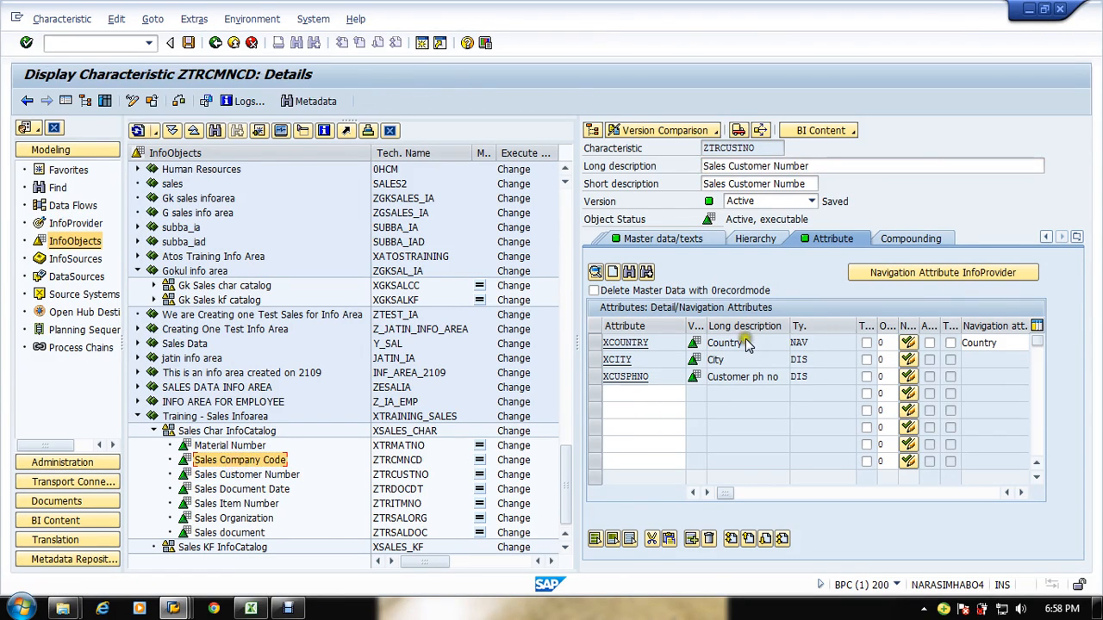
pyautogui.click(1043, 237)
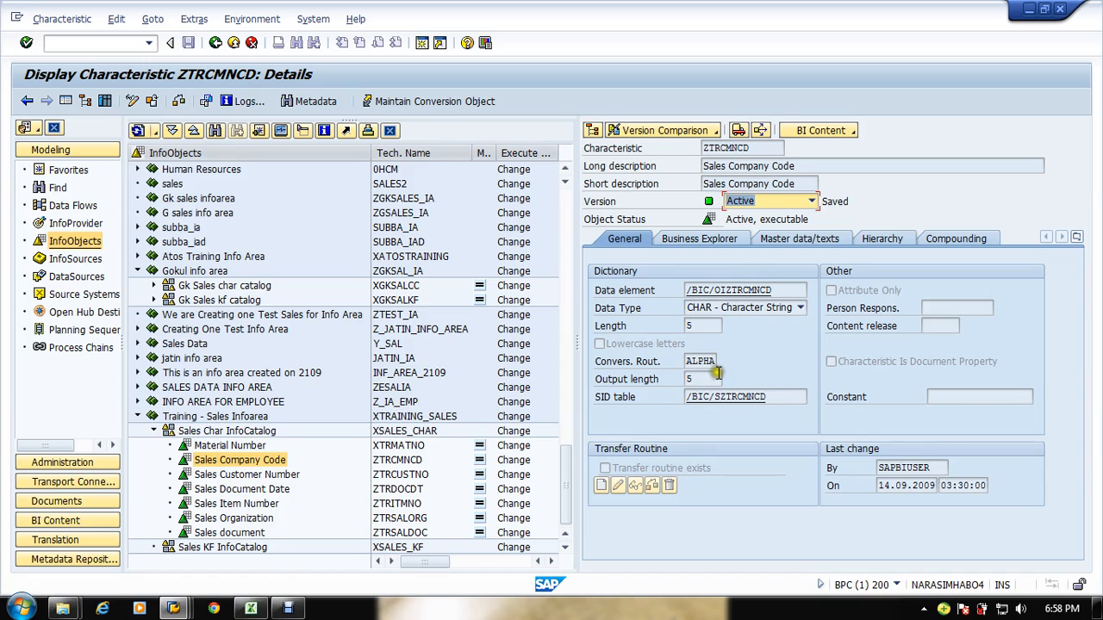
pyautogui.click(60, 223)
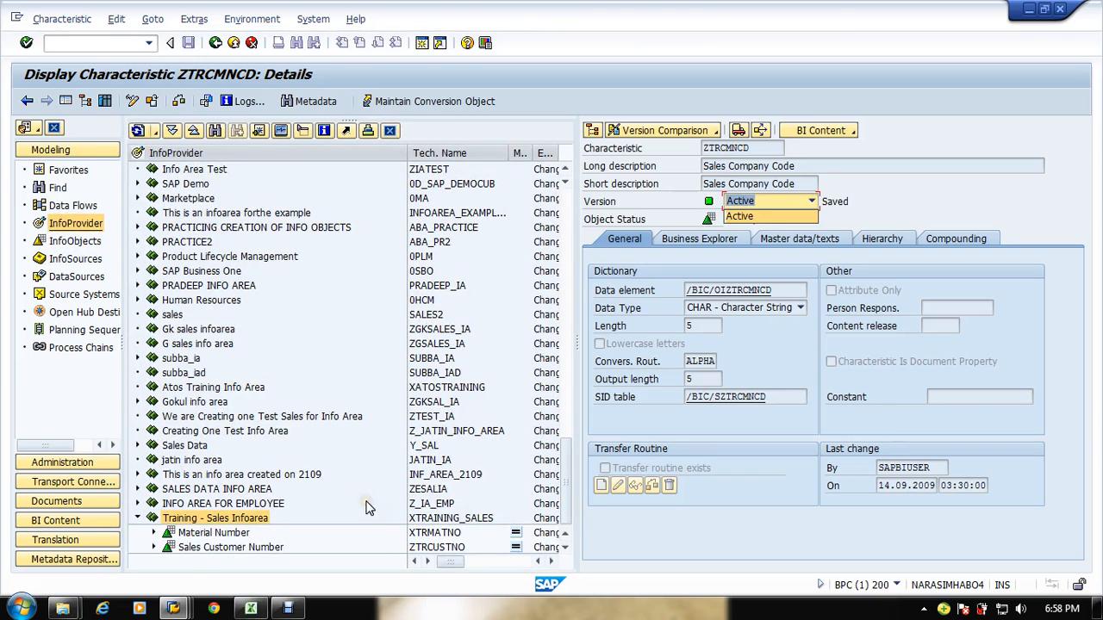
pyautogui.click(317, 542)
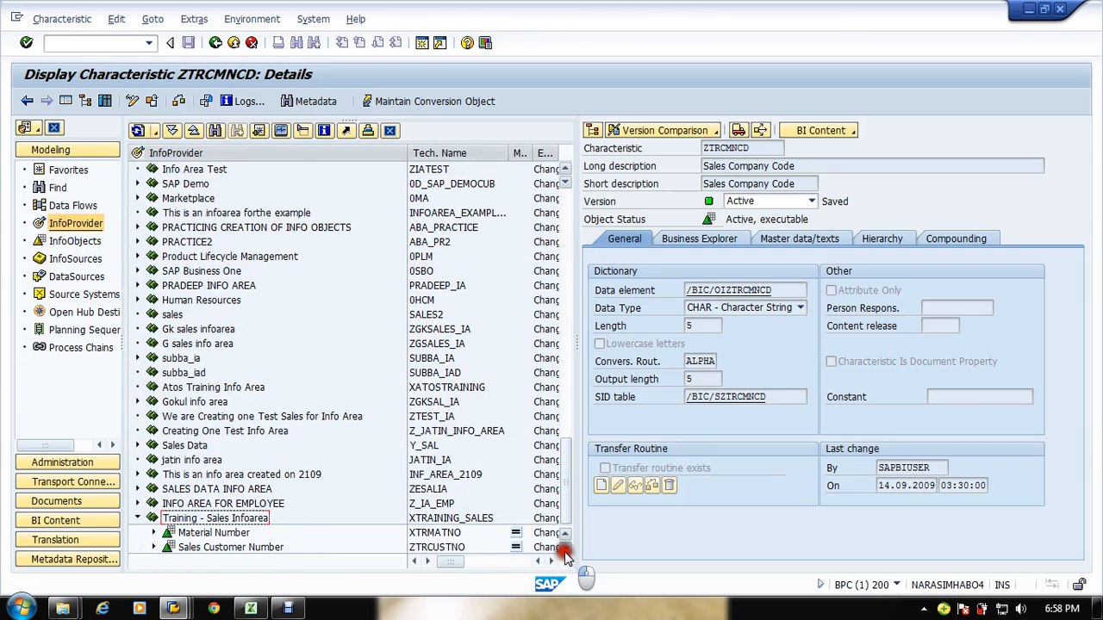
# Step: Create a DataStore Object in the Training - Sales Infoarea, entering a name starting with xtr
pyautogui.rightClick(192, 518)
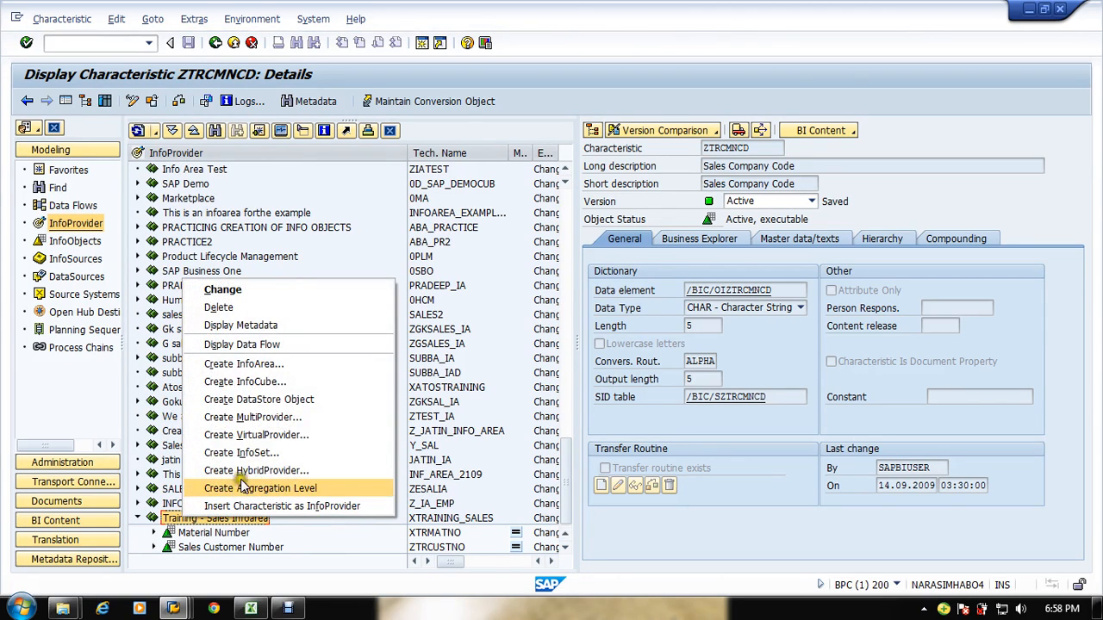
pyautogui.click(316, 399)
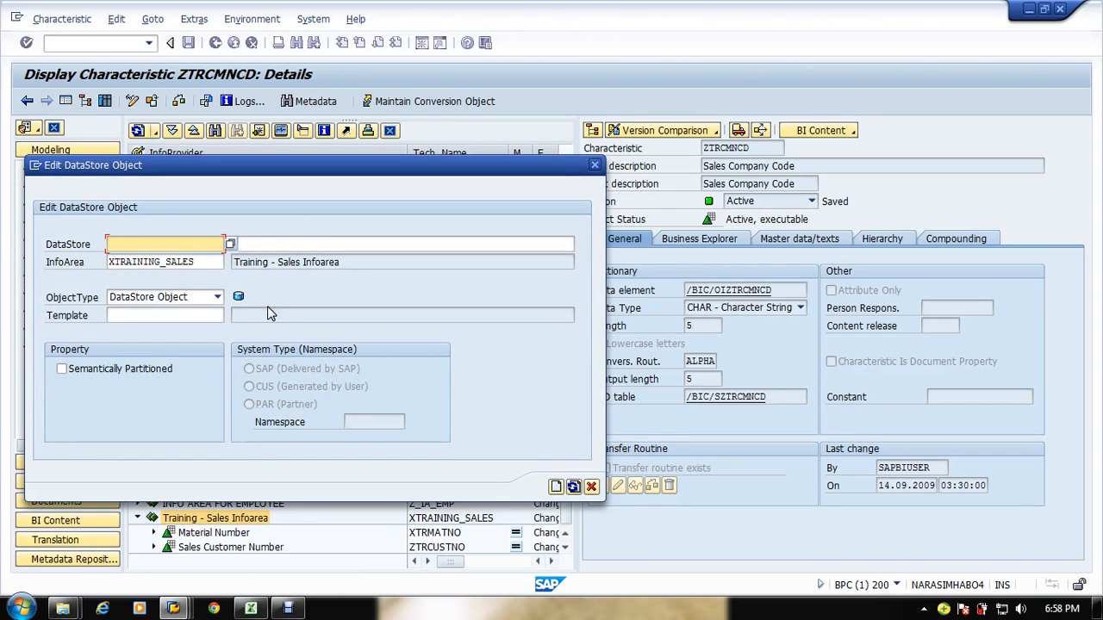
pyautogui.press('space')
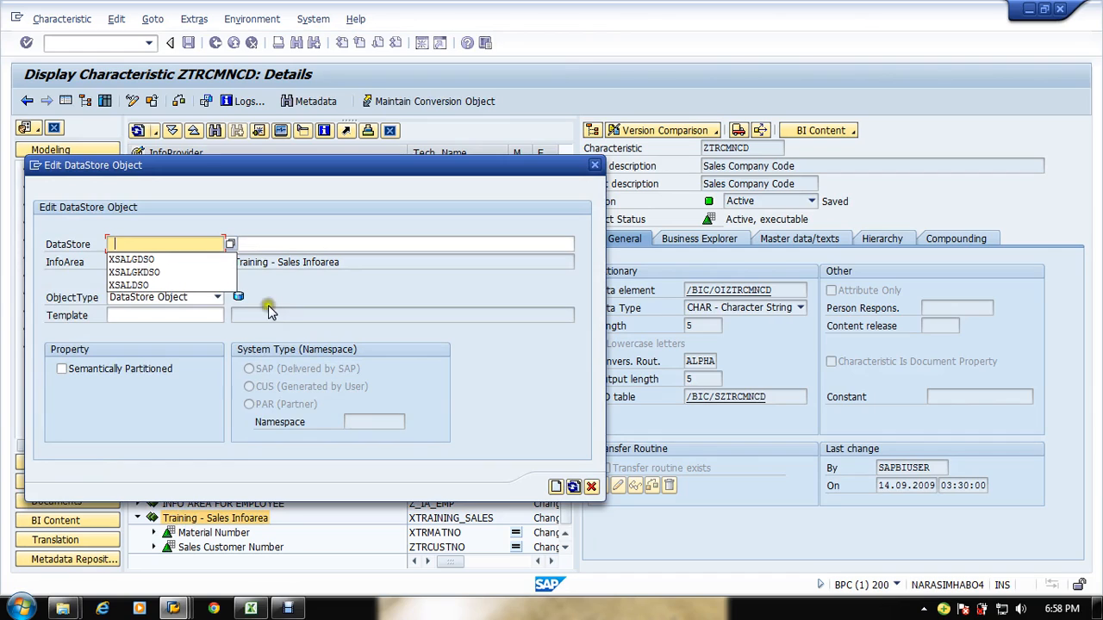
pyautogui.click(126, 242)
pyautogui.write('xtr')
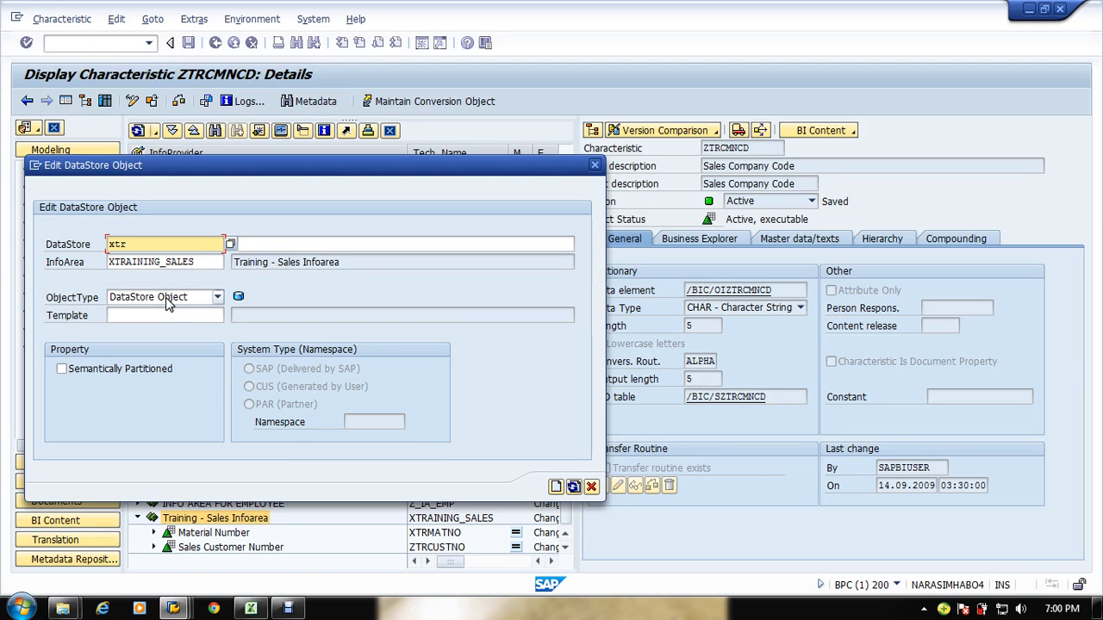
# Step: Enter the DataStore technical name xtrsaldsokljsdf and the description Sales DSO
pyautogui.write('sales')
pyautogui.write('DSO')
pyautogui.press('BackSpace')
pyautogui.press('BackSpace')
pyautogui.press('BackSpace')
pyautogui.press('BackSpace')
pyautogui.press('BackSpace')
pyautogui.press('BackSpace')
pyautogui.press('BackSpace')
pyautogui.write('ldso')
pyautogui.press('Tab')
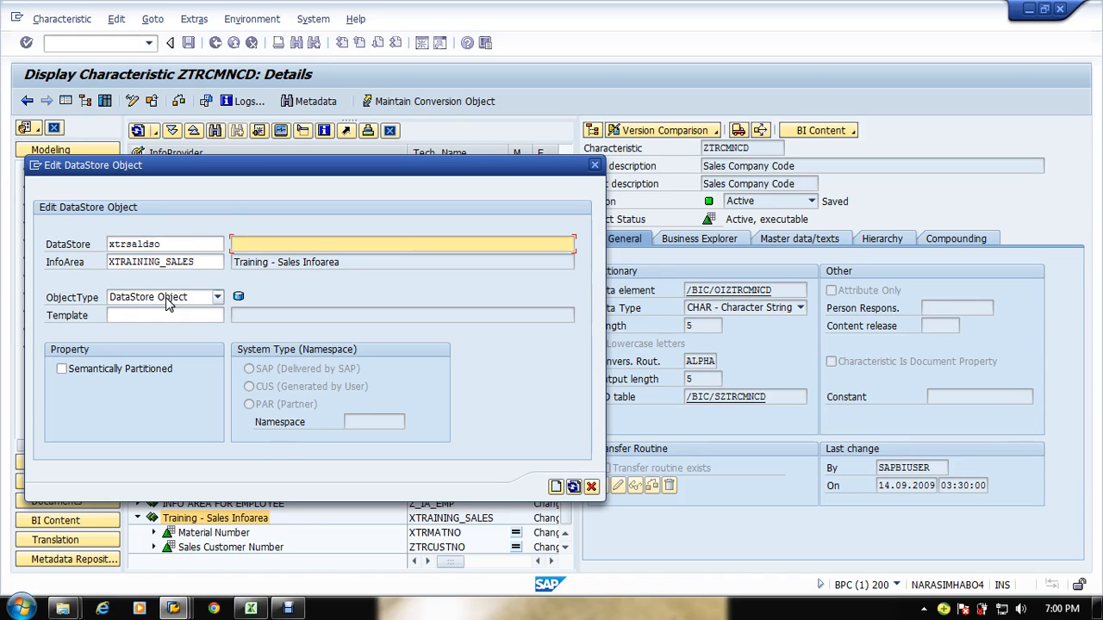
pyautogui.write('Sales DSO')
pyautogui.click(195, 243)
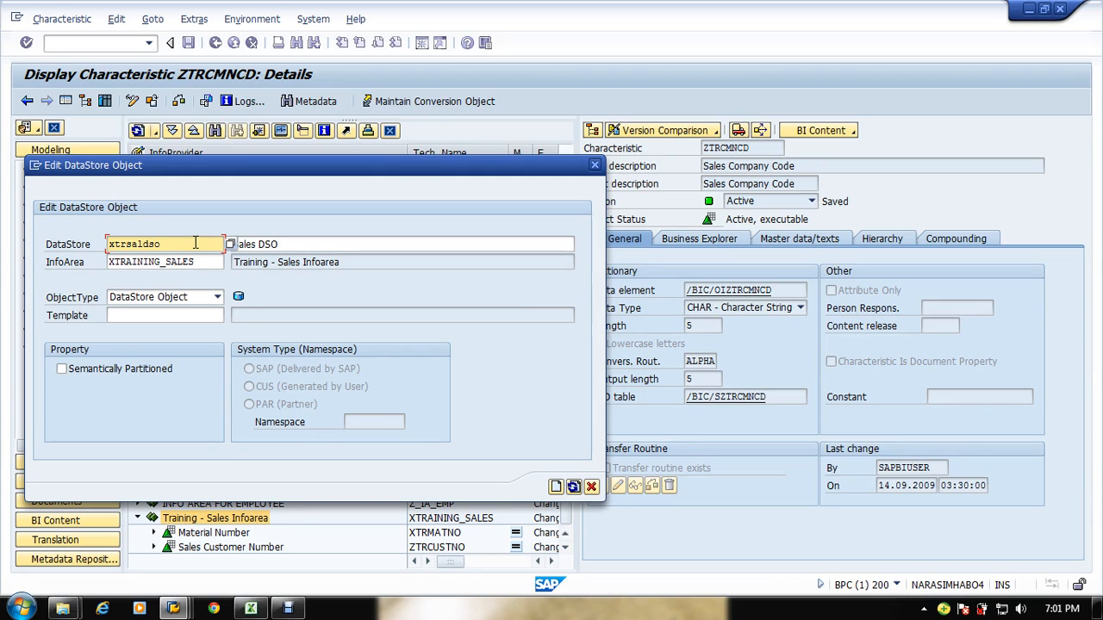
pyautogui.write('kljsdf')
# Step: Change the description to Training Sales DSO and try to confirm the new DataStore Object
pyautogui.click(362, 249)
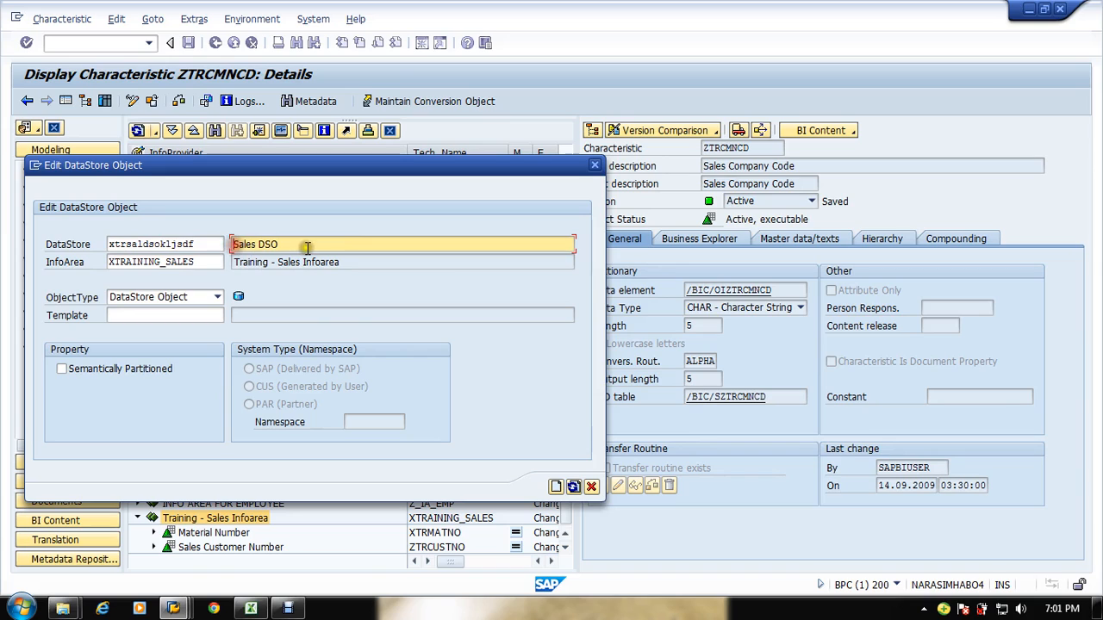
pyautogui.write('Training')
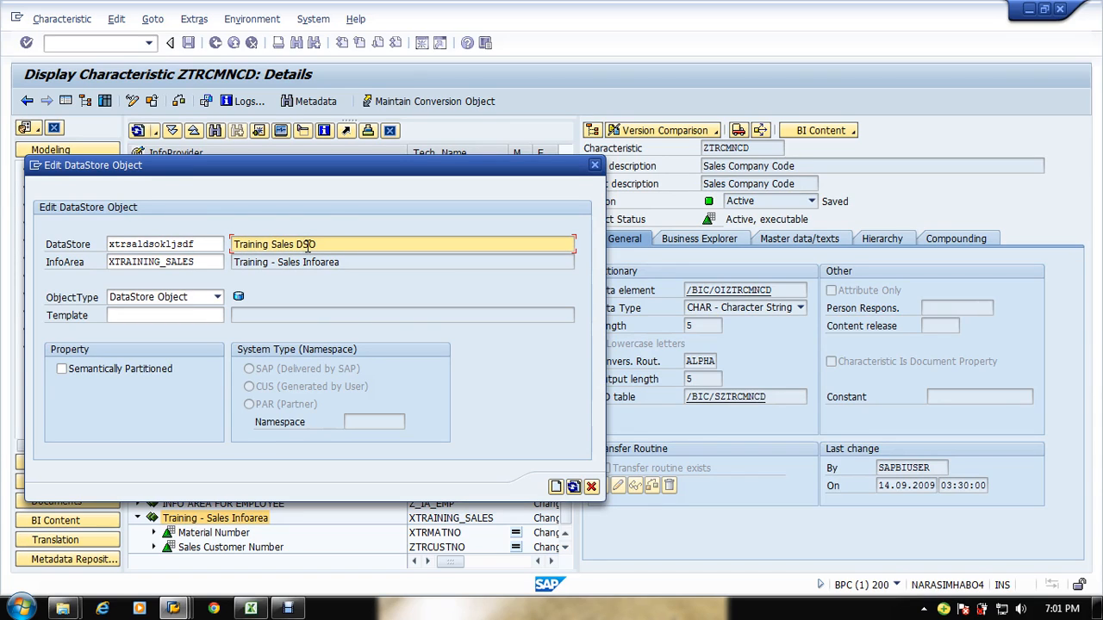
pyautogui.press('Return')
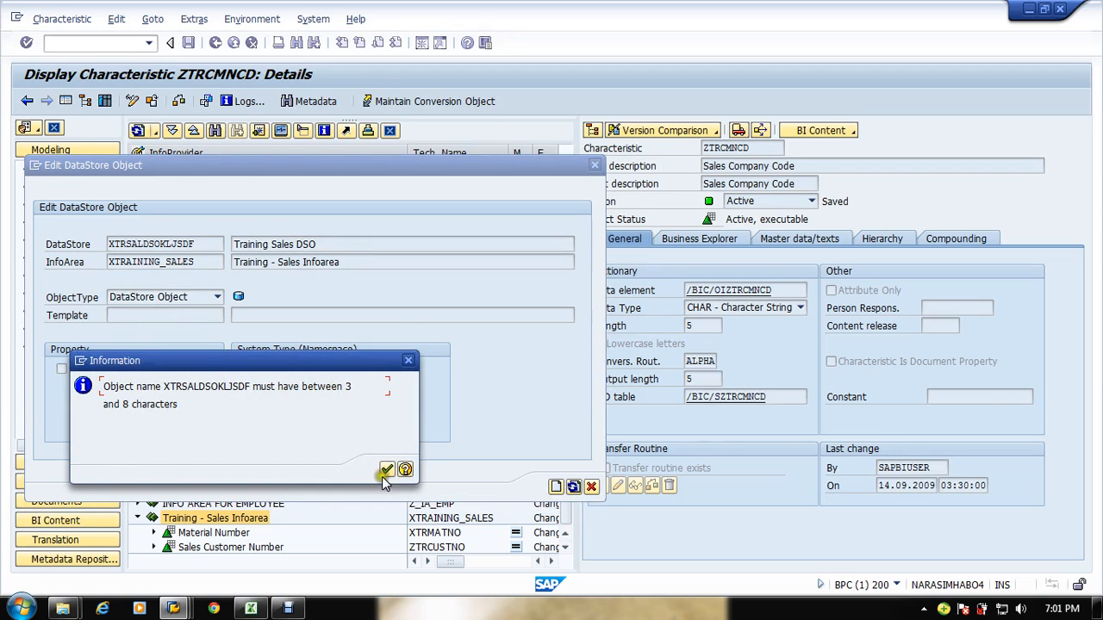
pyautogui.press('Return')
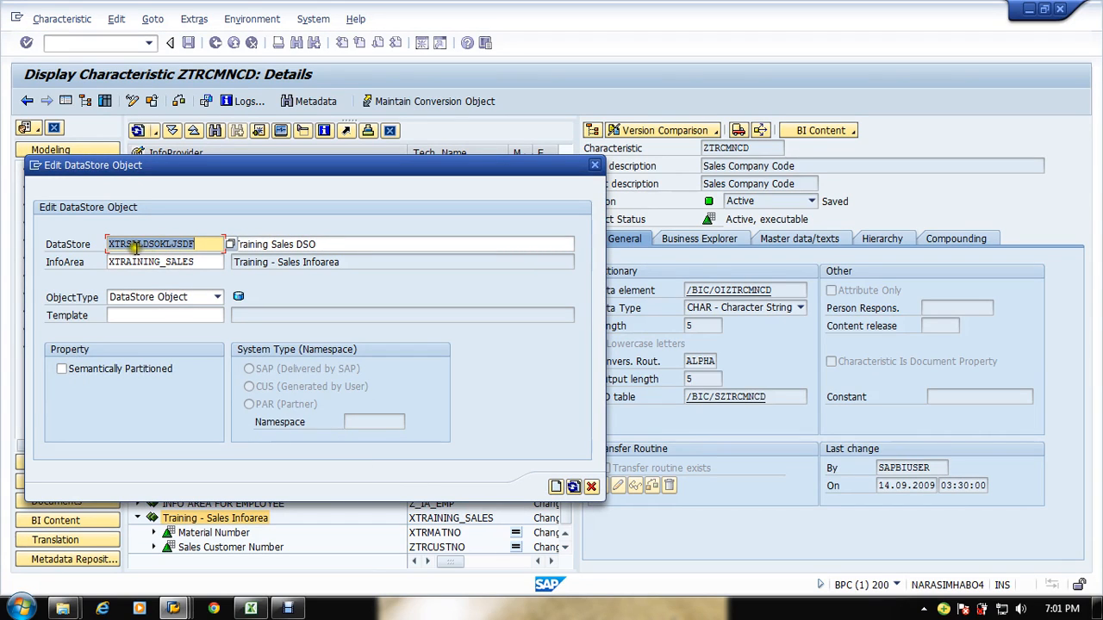
# Step: Shorten the DataStore technical name to xtrsaldso
pyautogui.click(201, 244)
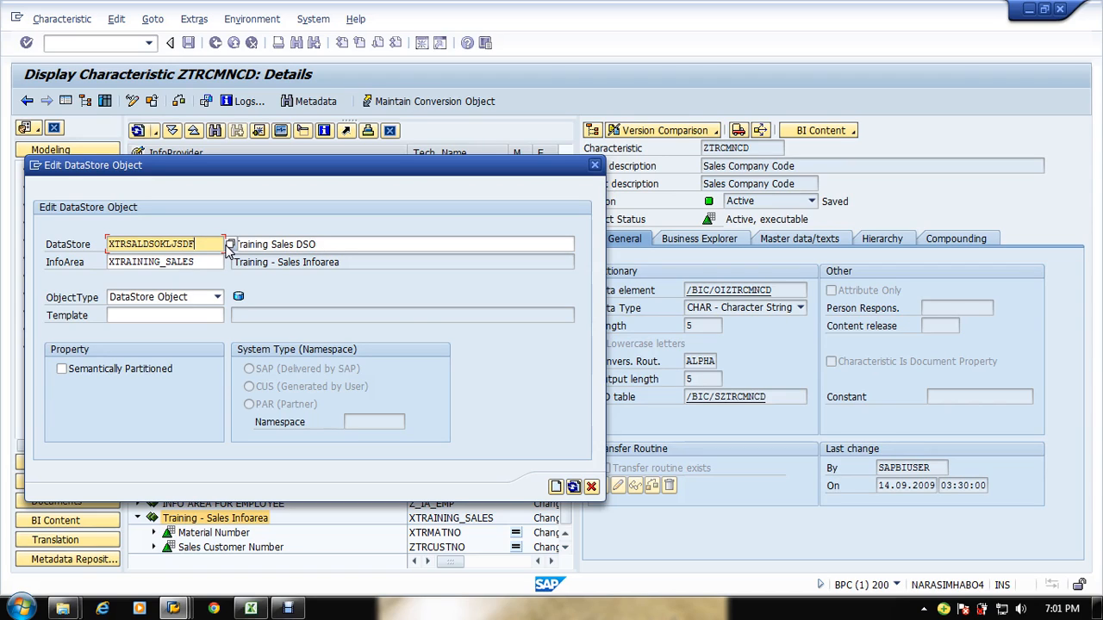
pyautogui.press('BackSpace')
pyautogui.press('BackSpace')
pyautogui.press('BackSpace')
pyautogui.press('BackSpace')
pyautogui.press('BackSpace')
pyautogui.press('BackSpace')
pyautogui.press('BackSpace')
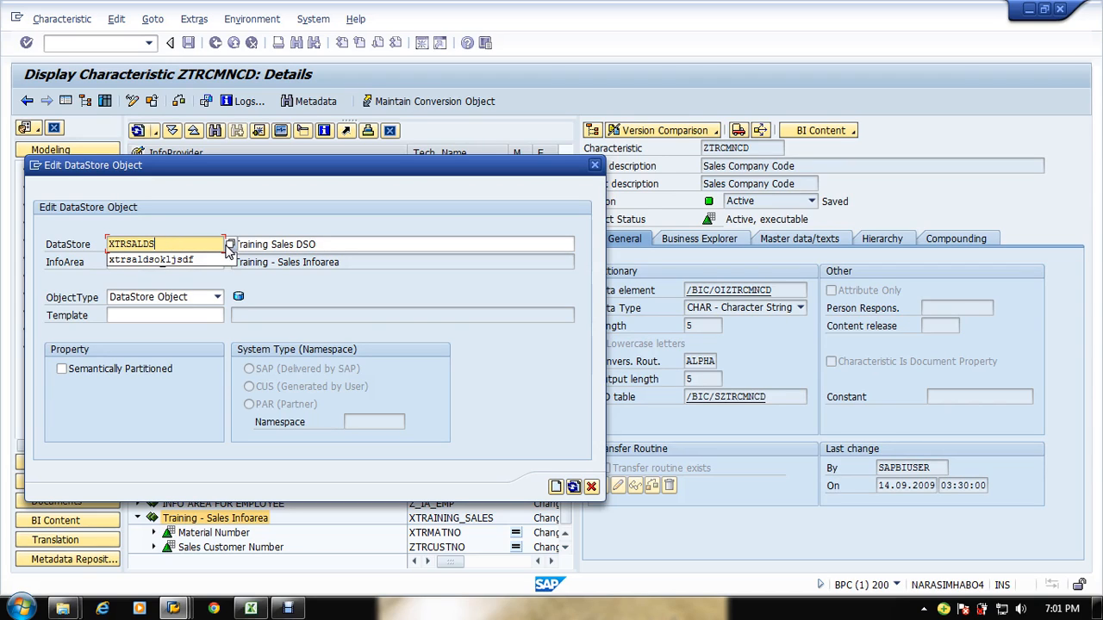
pyautogui.write('O')
pyautogui.click(207, 260)
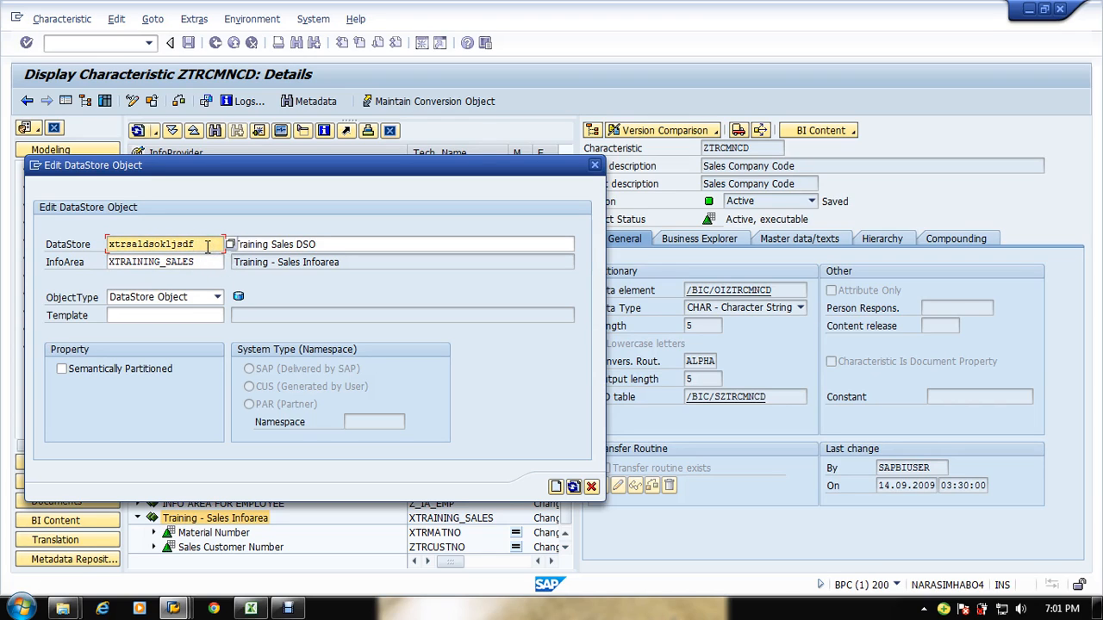
pyautogui.press('BackSpace')
pyautogui.press('BackSpace')
pyautogui.press('BackSpace')
pyautogui.press('BackSpace')
pyautogui.press('BackSpace')
pyautogui.press('BackSpace')
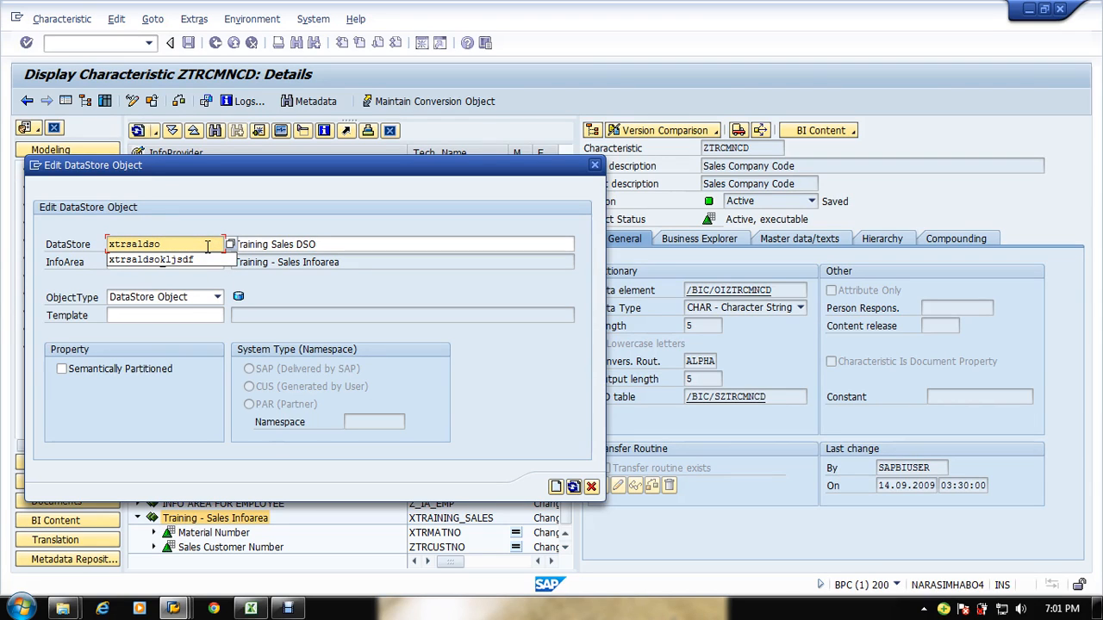
# Step: Try again to create the DataStore Object, keeping DataStore Object as the object type
pyautogui.click(369, 245)
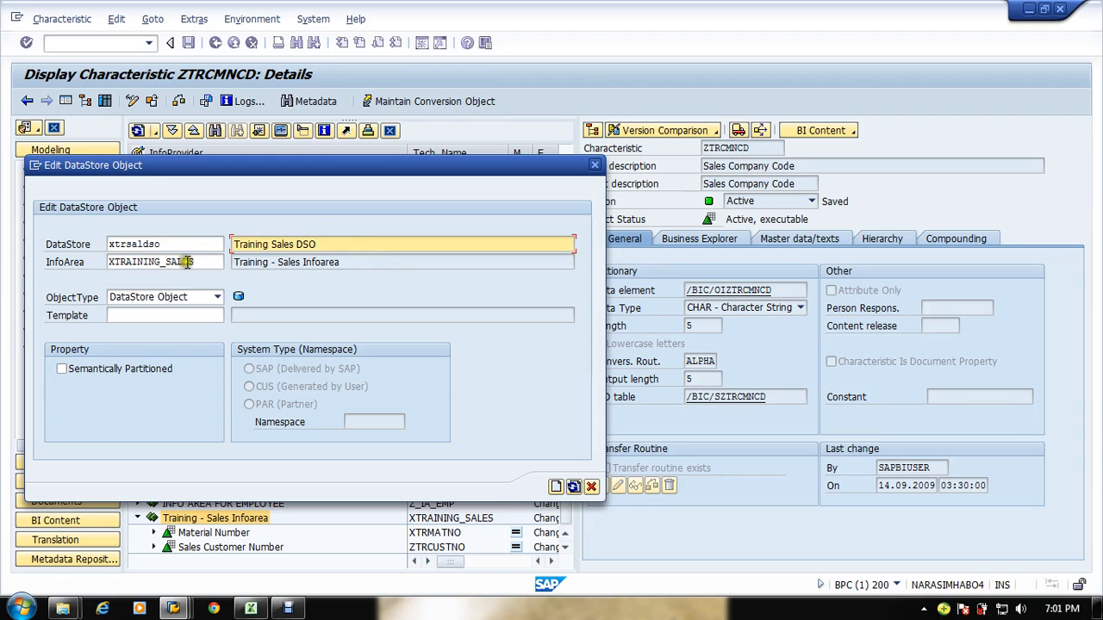
pyautogui.click(191, 246)
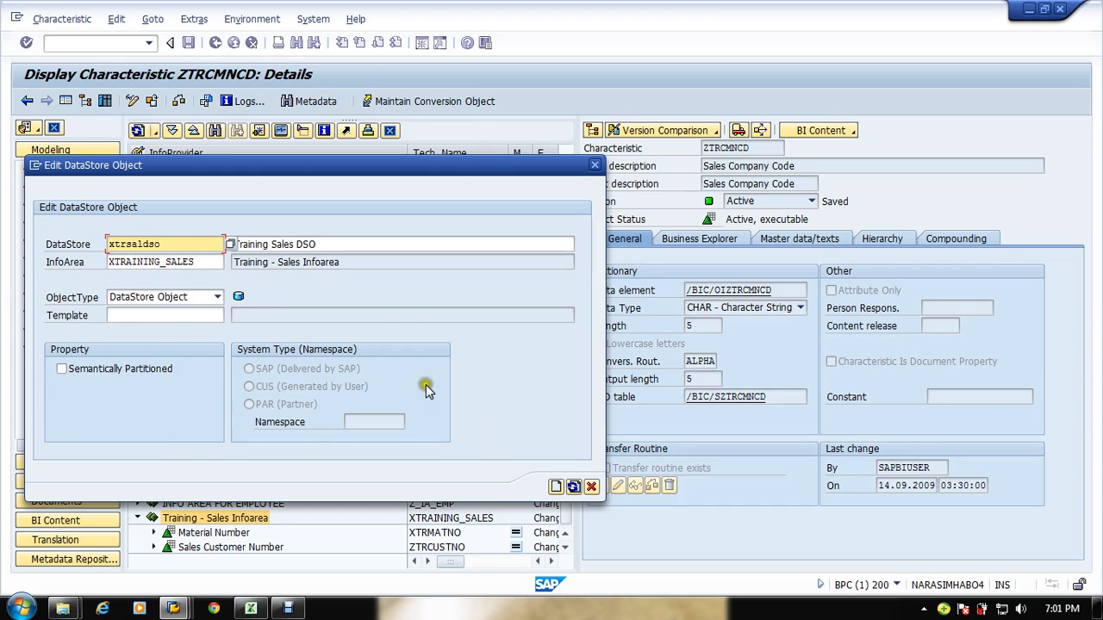
pyautogui.click(217, 296)
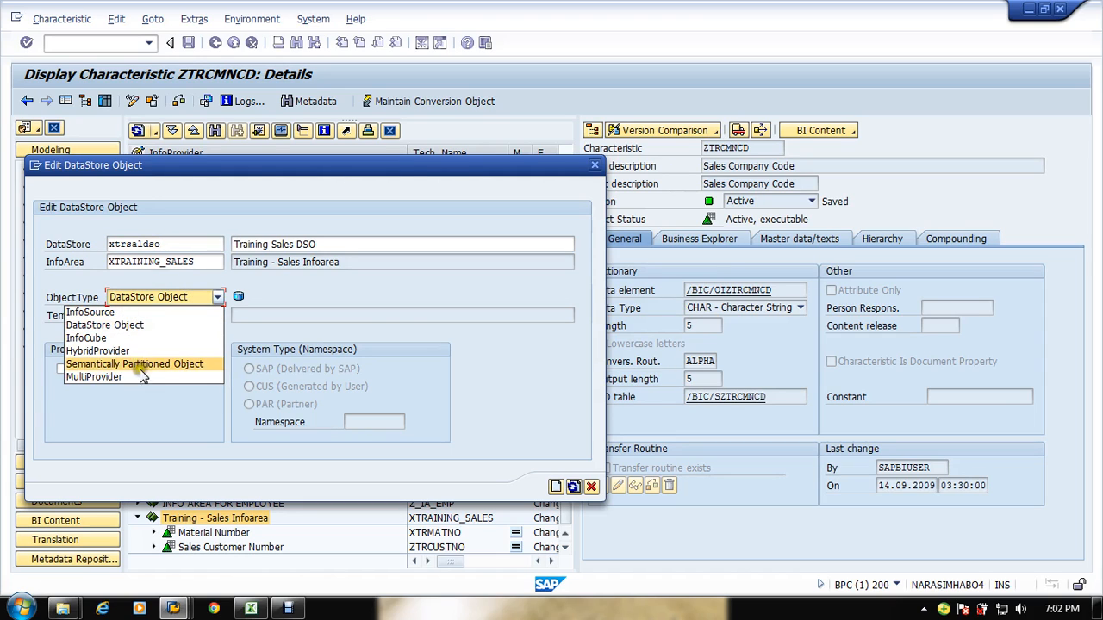
pyautogui.click(133, 326)
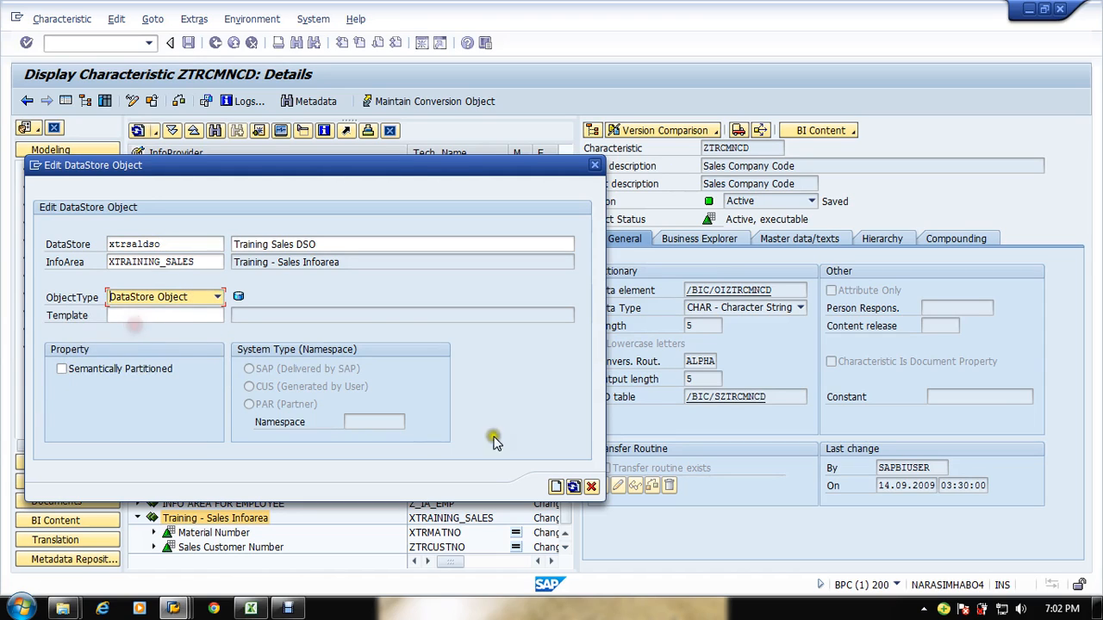
pyautogui.click(556, 486)
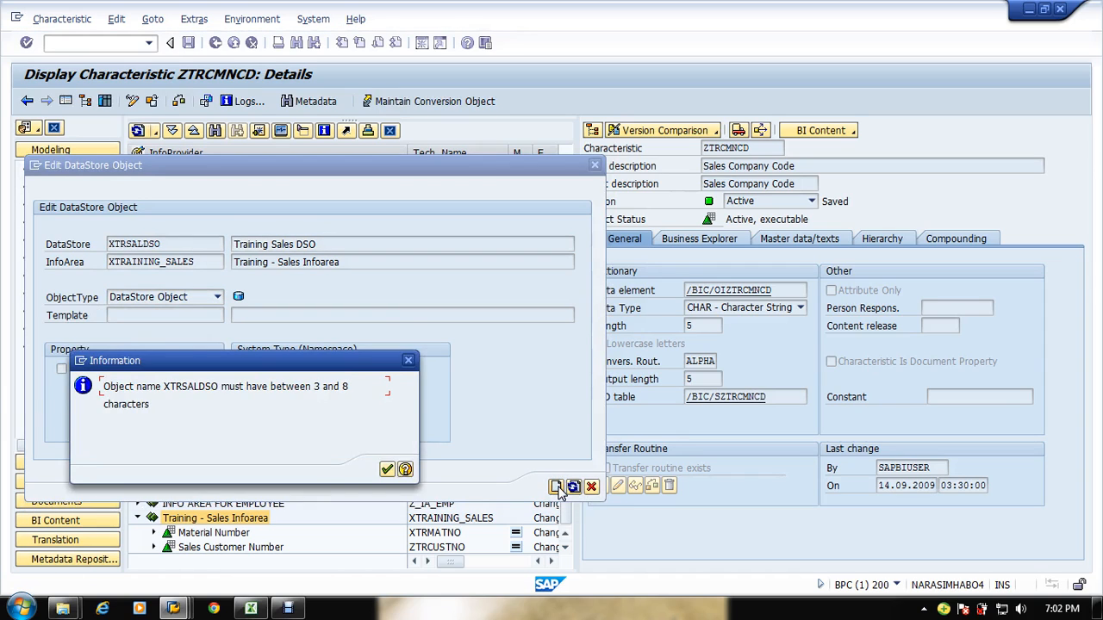
pyautogui.click(387, 471)
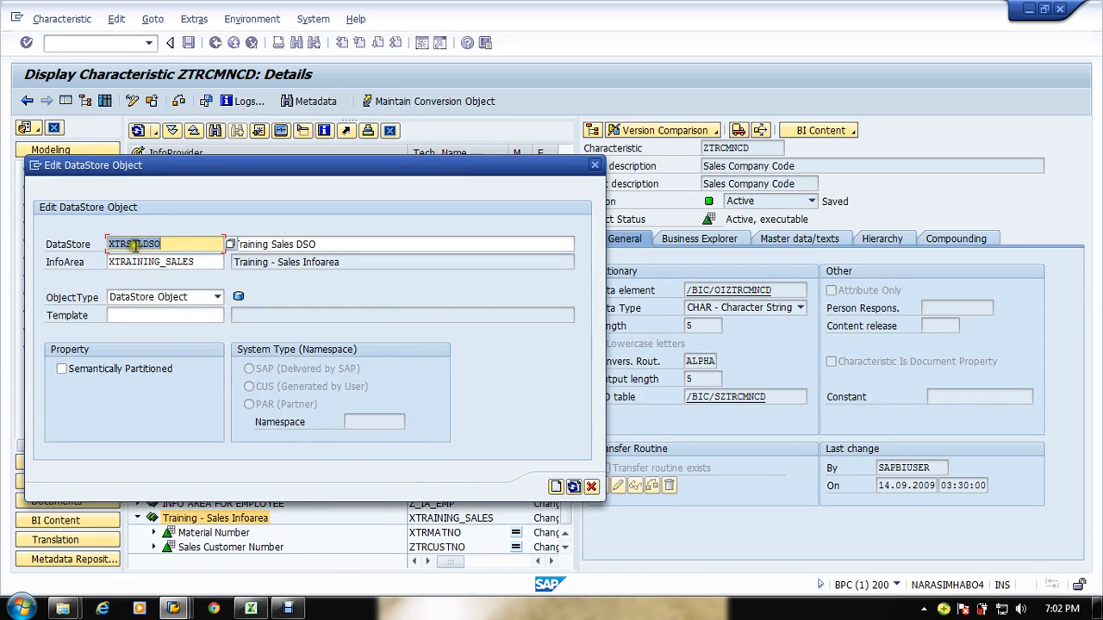
# Step: Shorten the DataStore technical name to XTRSAL and create the DataStore Object
pyautogui.click(160, 244)
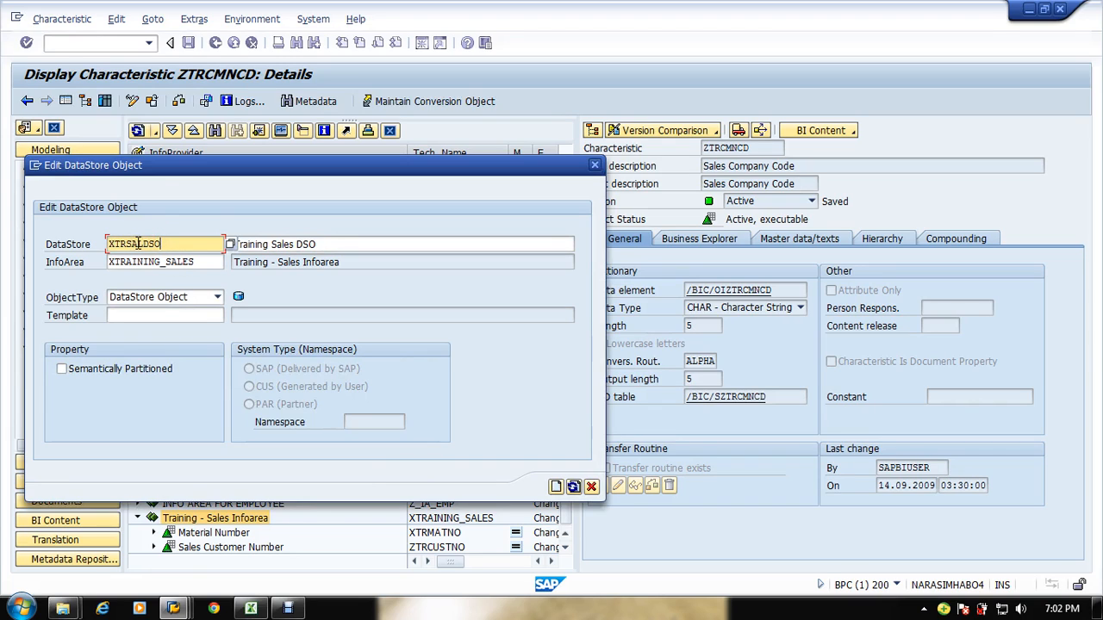
pyautogui.click(132, 244)
pyautogui.press('Right')
pyautogui.press('Right')
pyautogui.press('BackSpace')
pyautogui.press('BackSpace')
pyautogui.press('BackSpace')
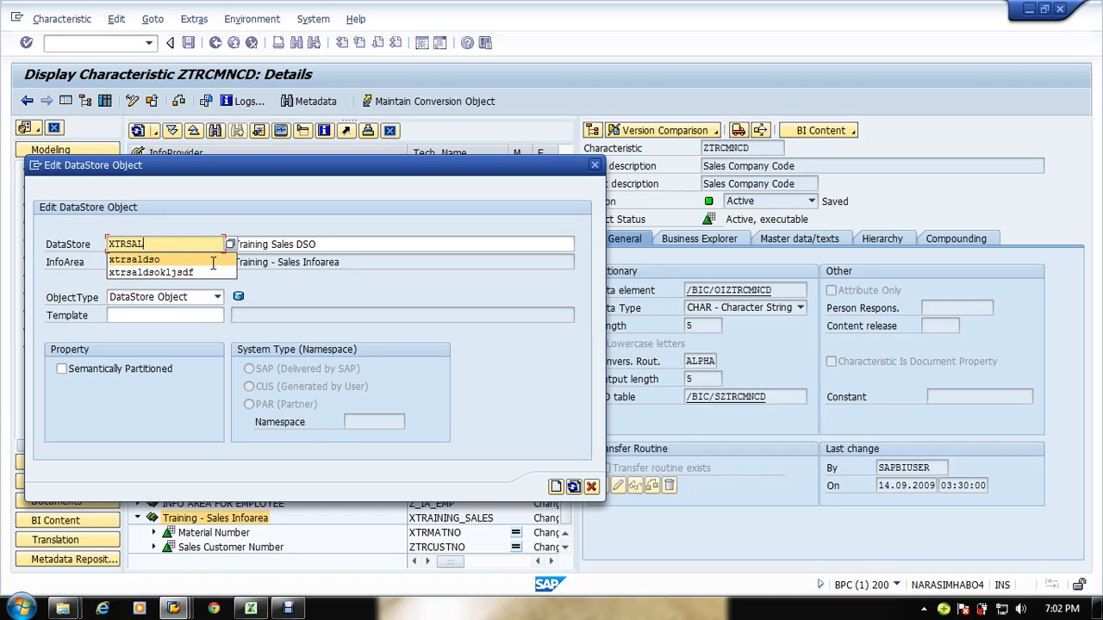
pyautogui.click(379, 243)
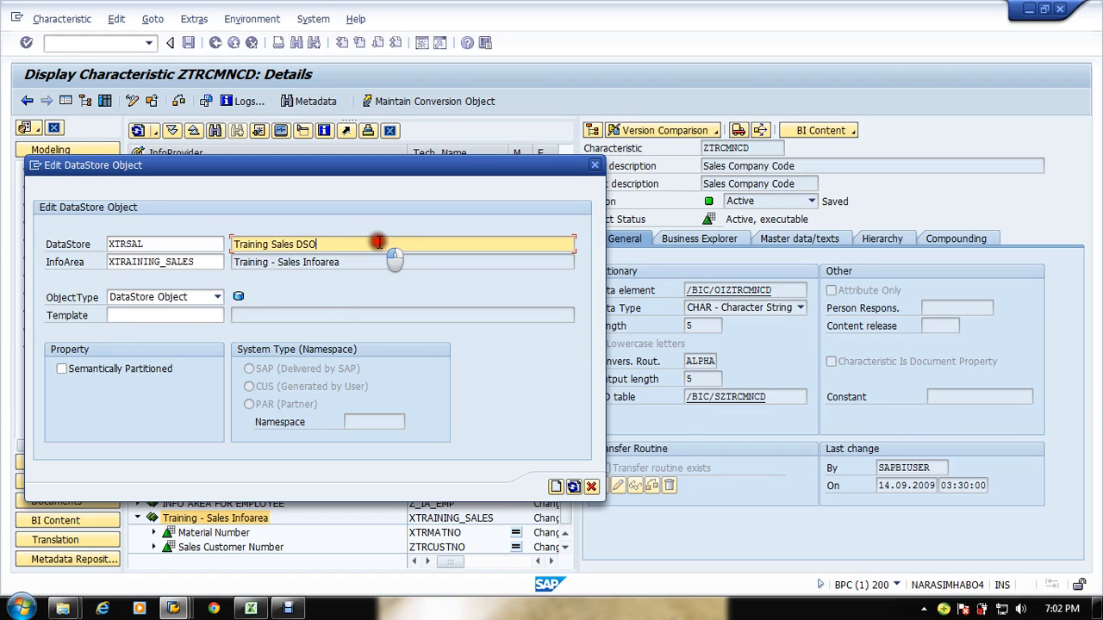
pyautogui.click(553, 487)
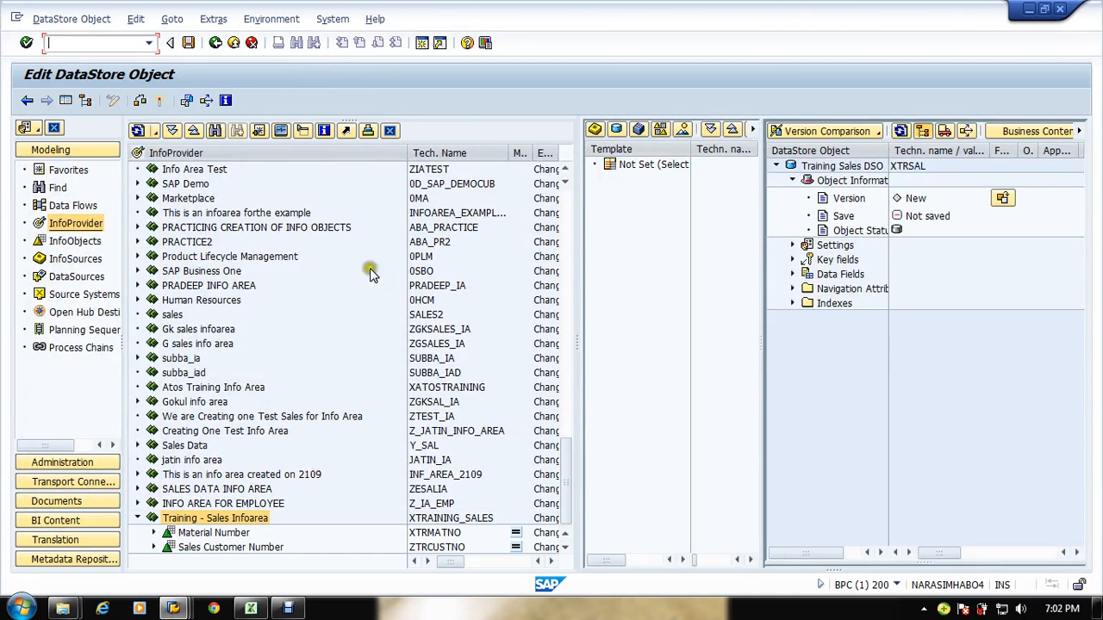
# Step: Examine the SalesDoc No and Item No columns of the sales reporting requirement spreadsheet as the DSO's key
pyautogui.moveTo(889, 150); pyautogui.dragTo(935, 150)
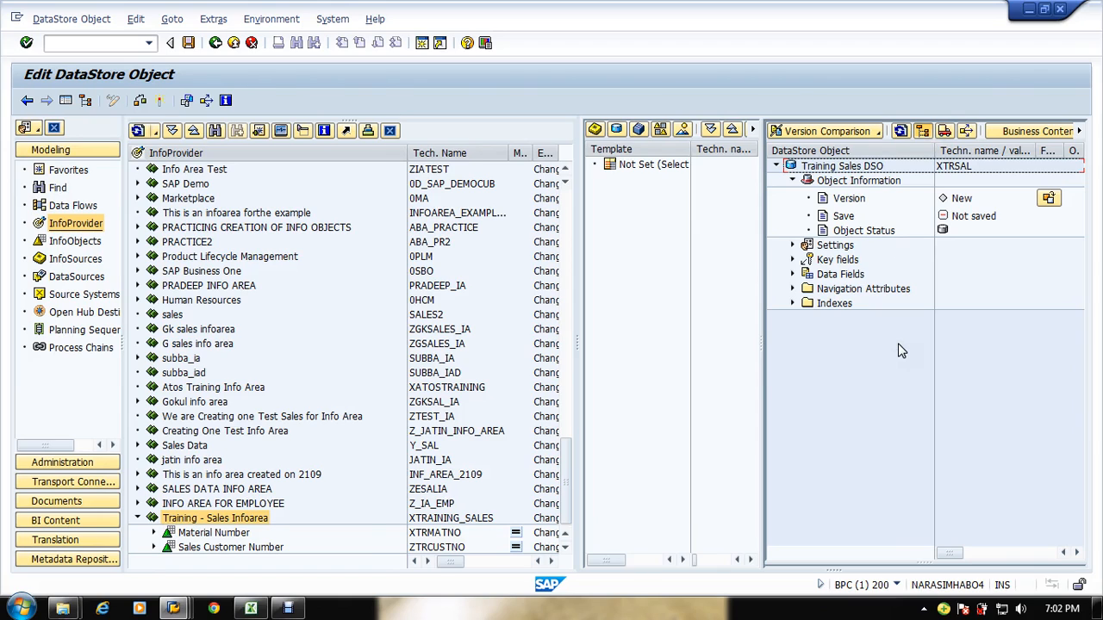
pyautogui.hotkey('alt', 'Tab')
pyautogui.hotkey('alt', 'Tab')
pyautogui.click(252, 609)
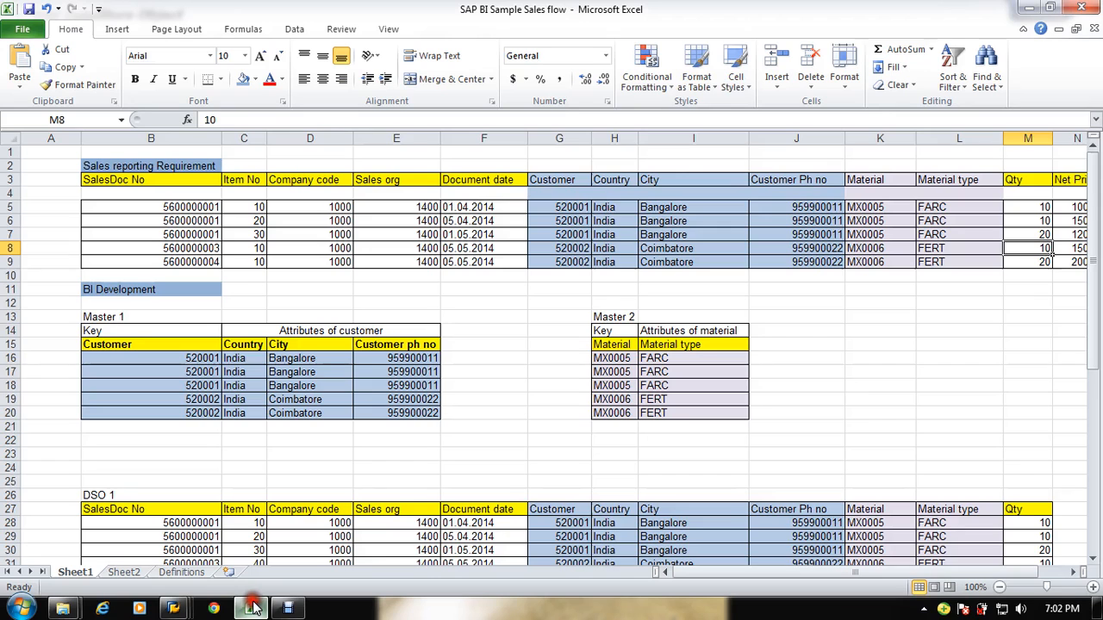
pyautogui.click(133, 179)
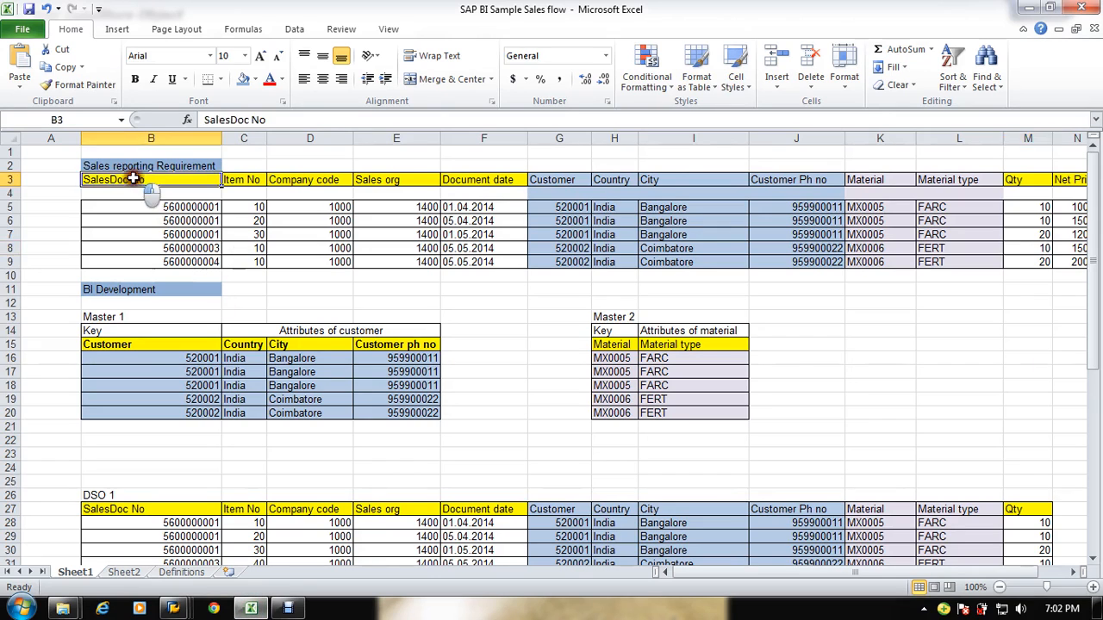
pyautogui.moveTo(134, 178); pyautogui.dragTo(260, 264)
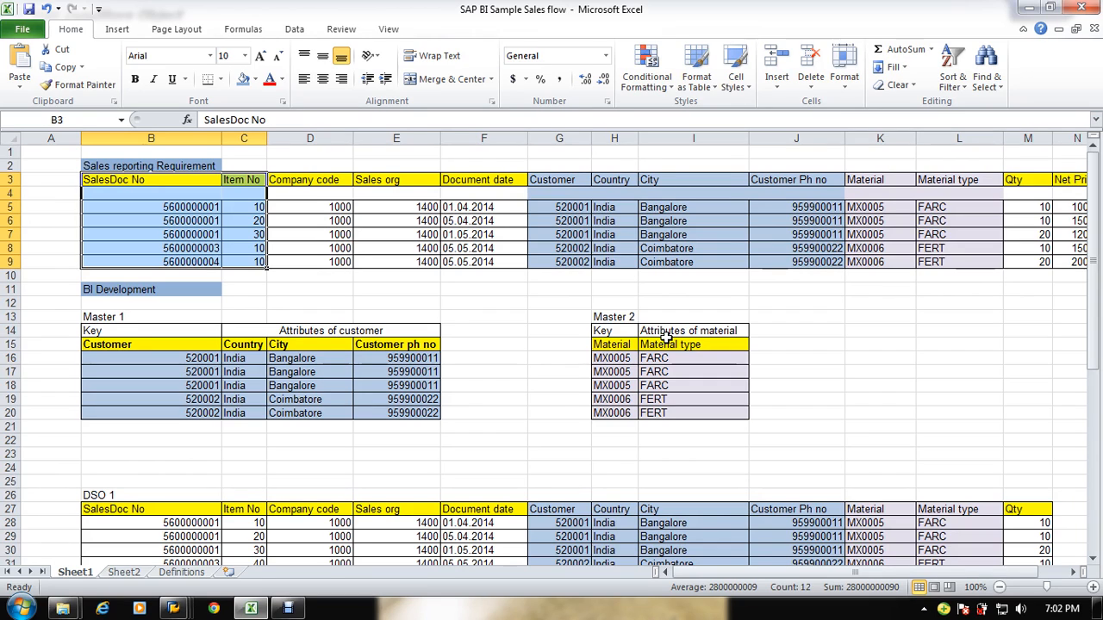
pyautogui.hotkey('alt', 'Tab')
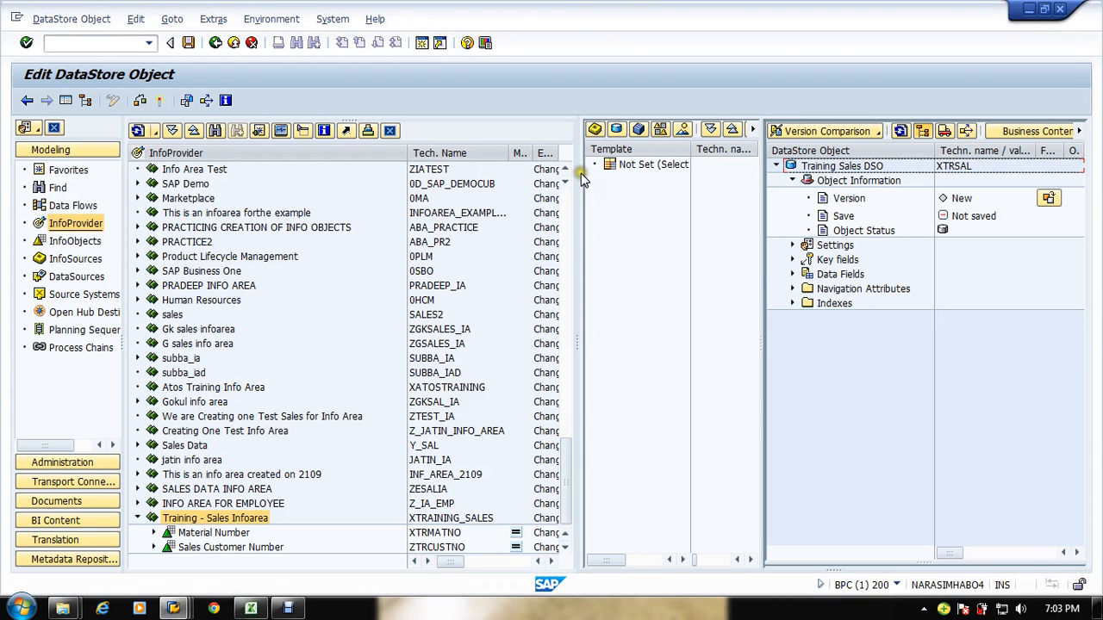
pyautogui.moveTo(573, 170); pyautogui.dragTo(399, 197)
pyautogui.hotkey('alt', 'Tab')
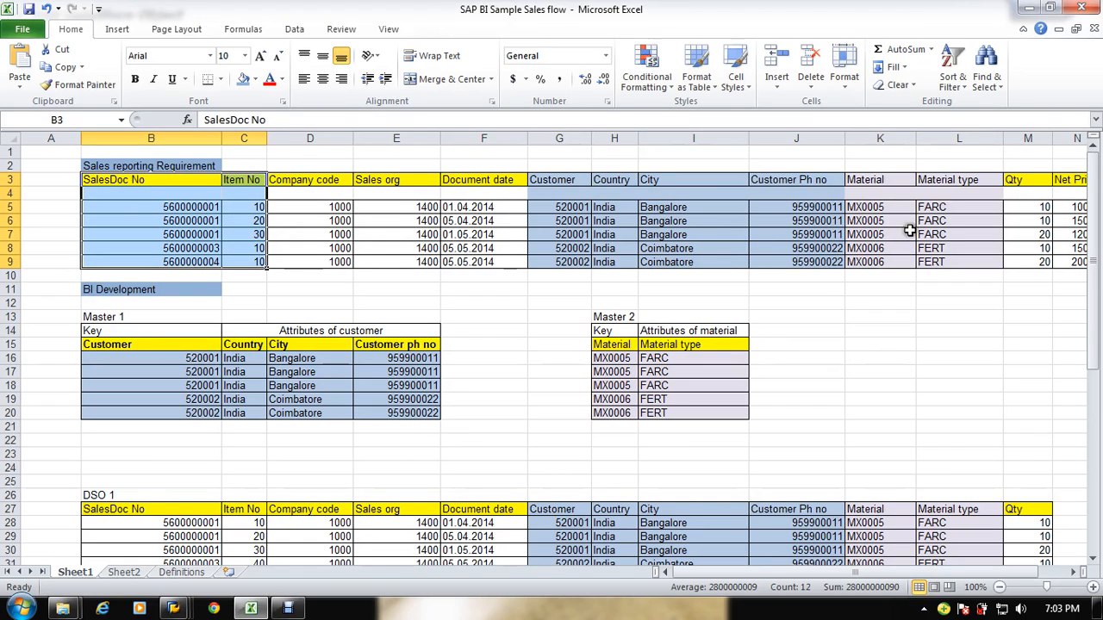
pyautogui.hotkey('alt', 'Tab')
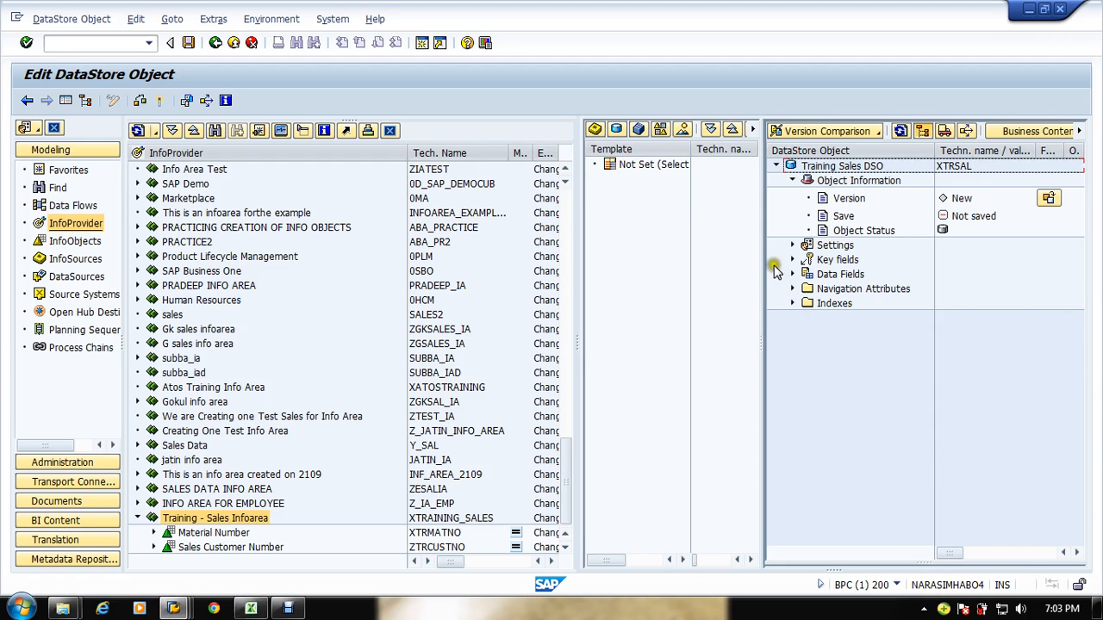
# Step: Expand the new DataStore Object's Key fields folder
pyautogui.moveTo(763, 269); pyautogui.dragTo(843, 261)
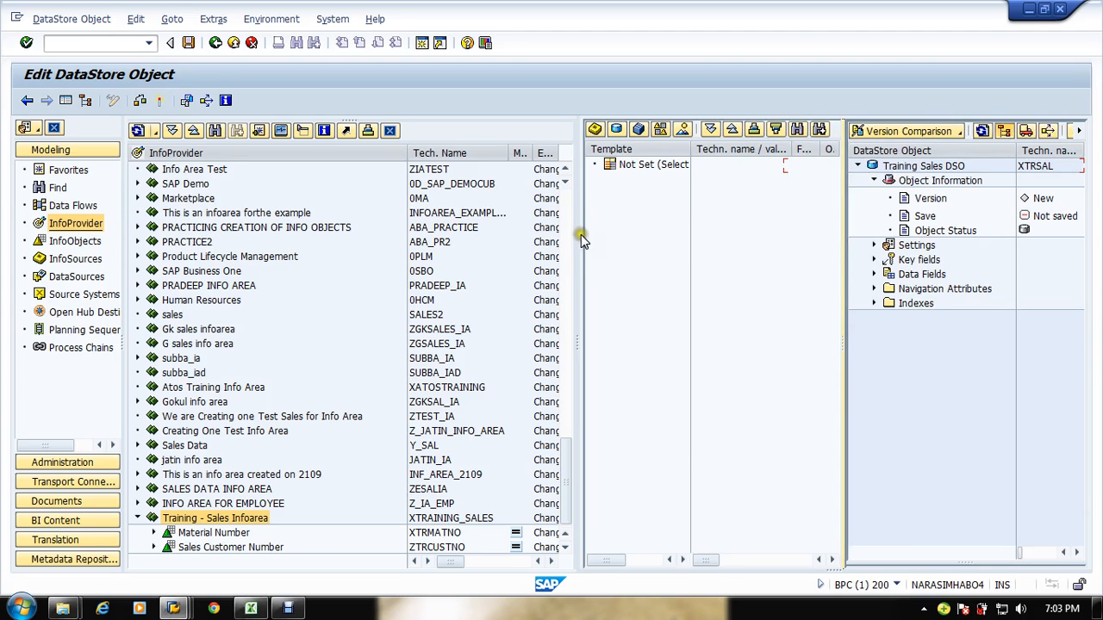
pyautogui.moveTo(579, 218); pyautogui.dragTo(392, 220)
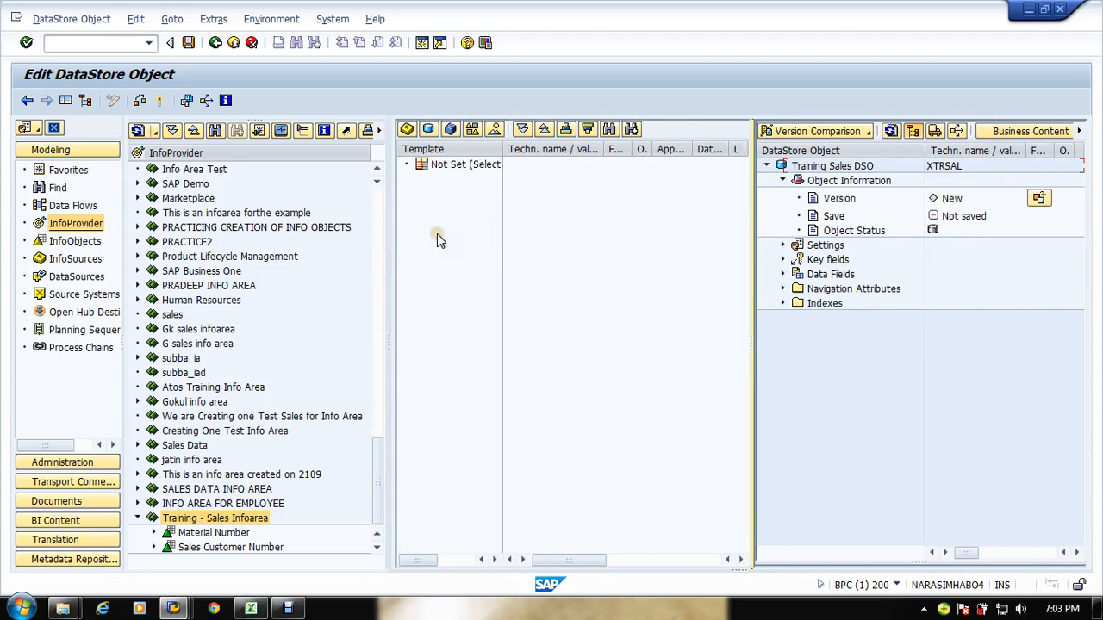
pyautogui.moveTo(503, 149); pyautogui.dragTo(548, 153)
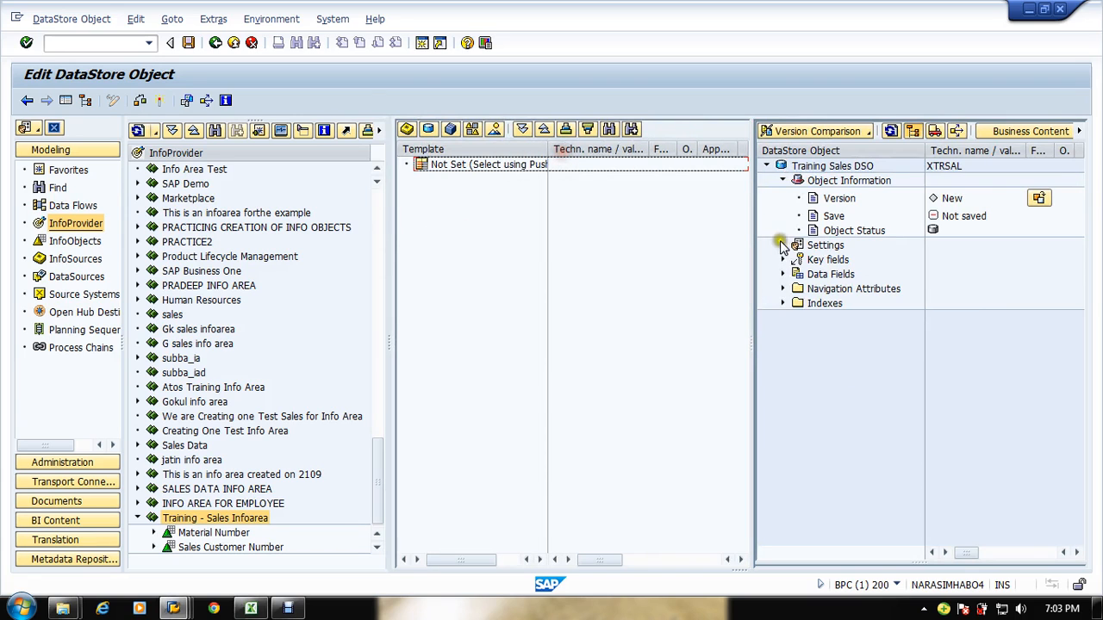
pyautogui.moveTo(752, 221); pyautogui.dragTo(714, 228)
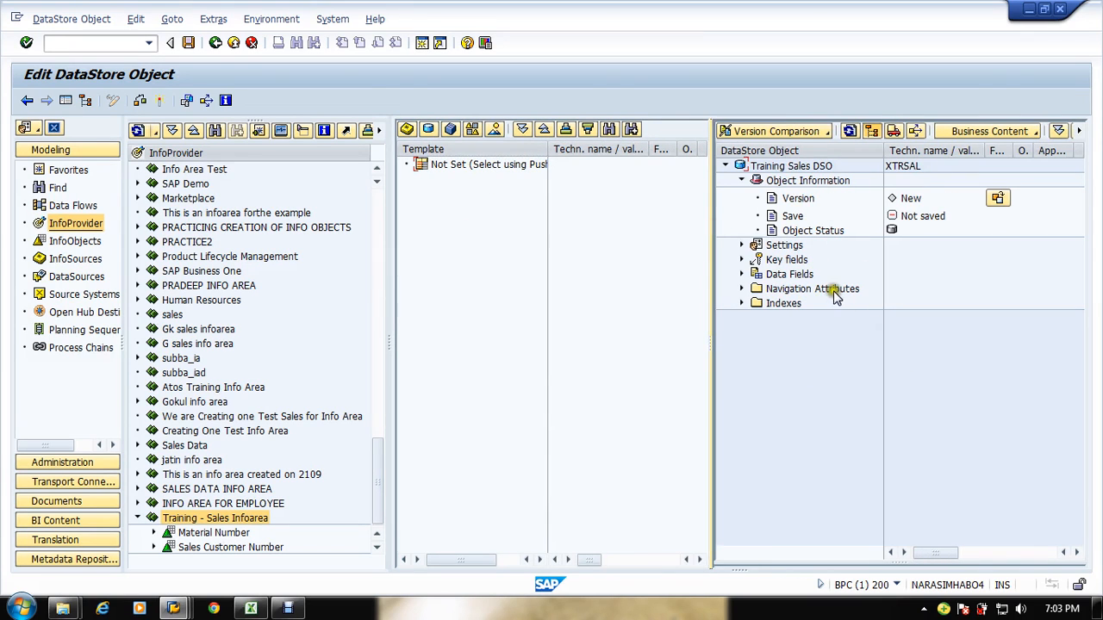
pyautogui.click(758, 261)
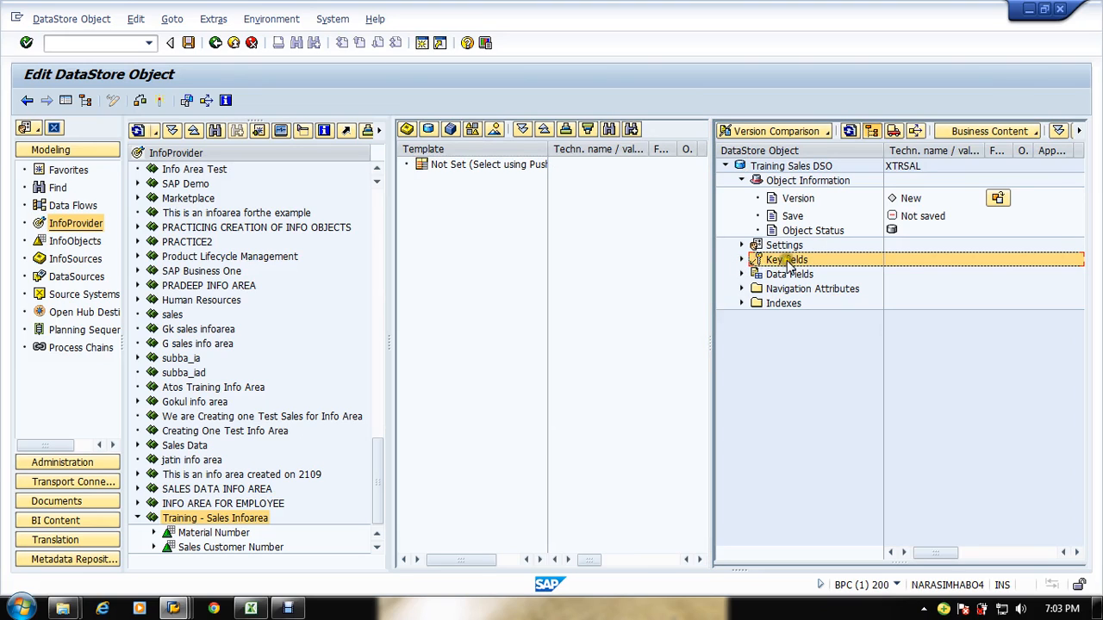
pyautogui.click(741, 261)
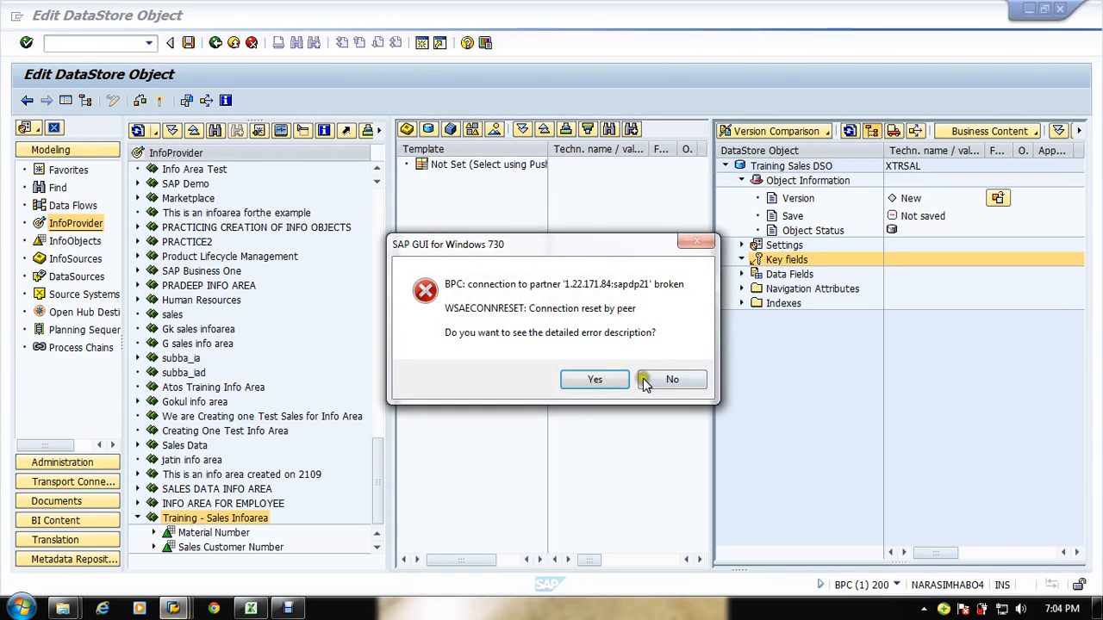
# Step: Dismiss the broken-connection error and log back on to the BWM system in client 200 with the saved user
pyautogui.click(655, 381)
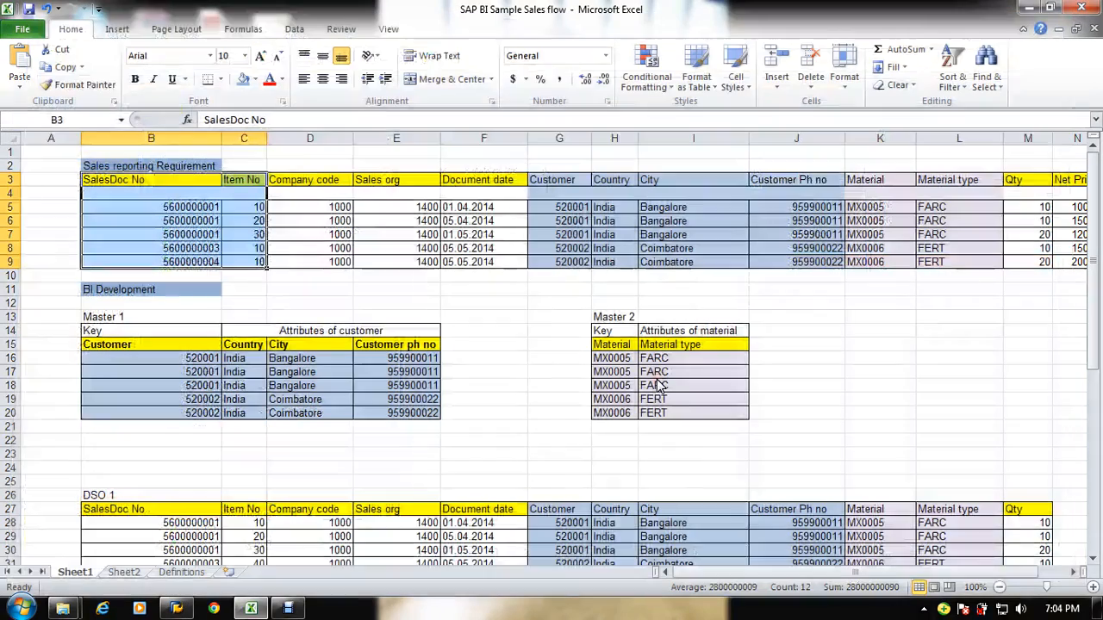
pyautogui.click(177, 609)
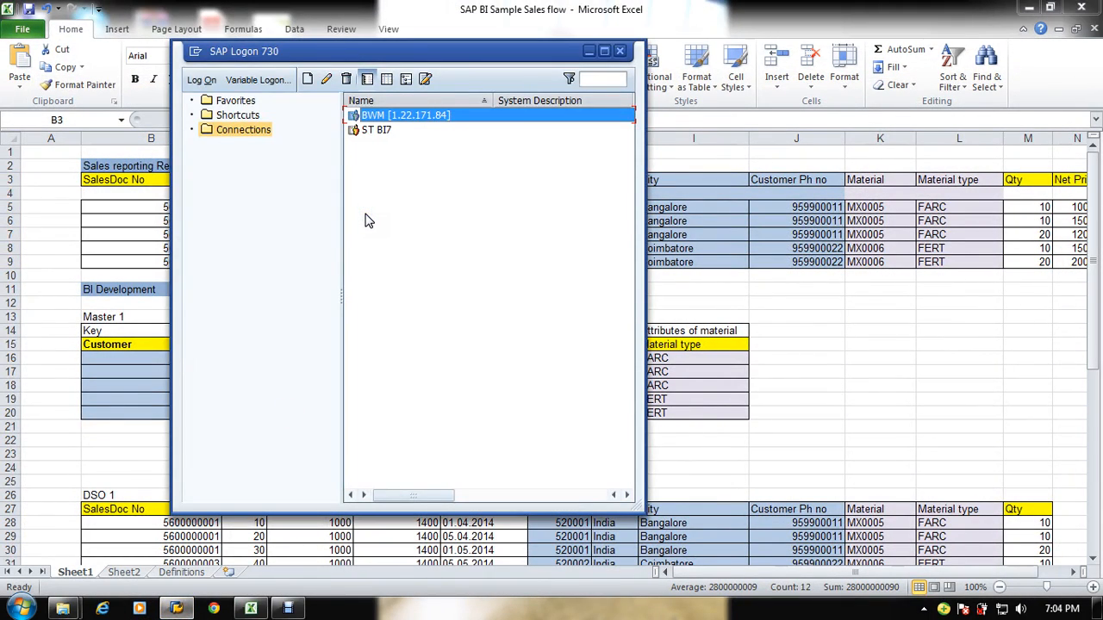
pyautogui.press('Return')
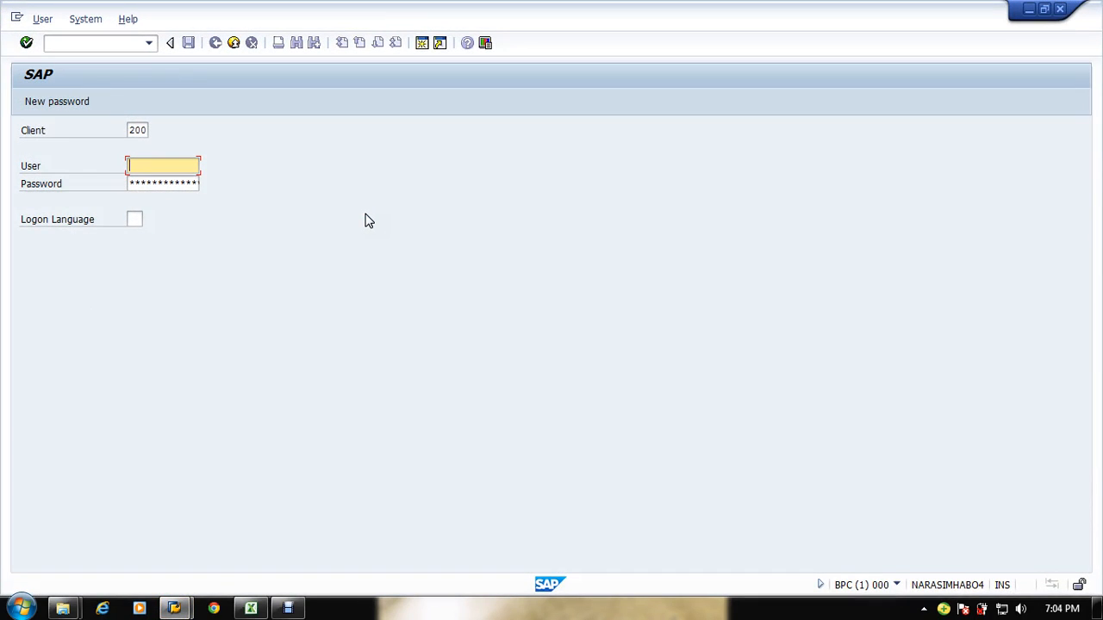
pyautogui.write('s')
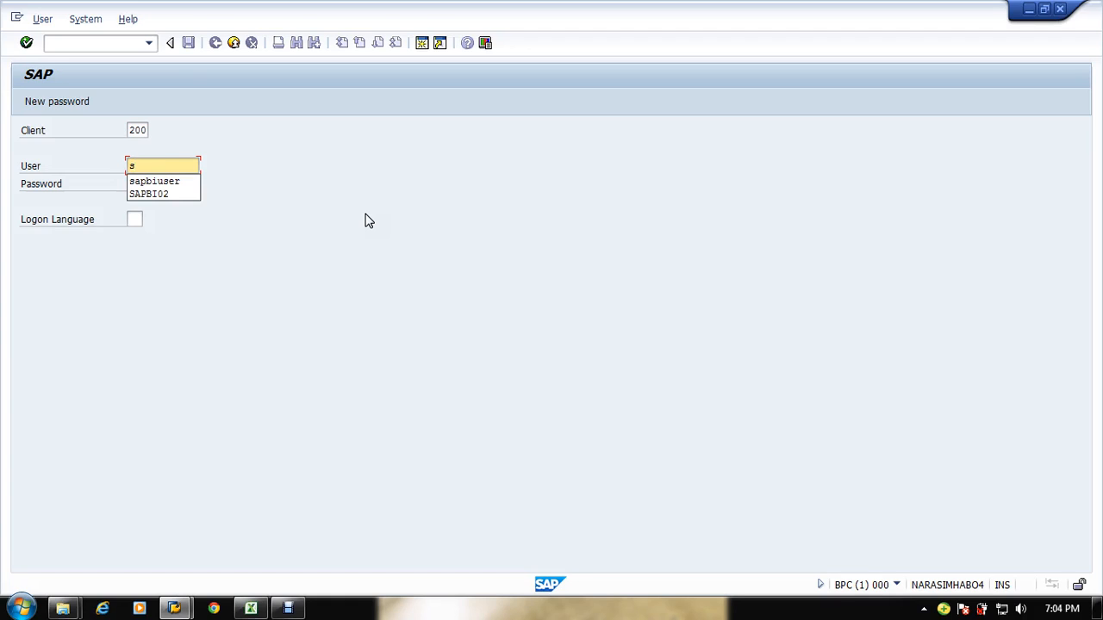
pyautogui.press('Down')
pyautogui.press('Tab')
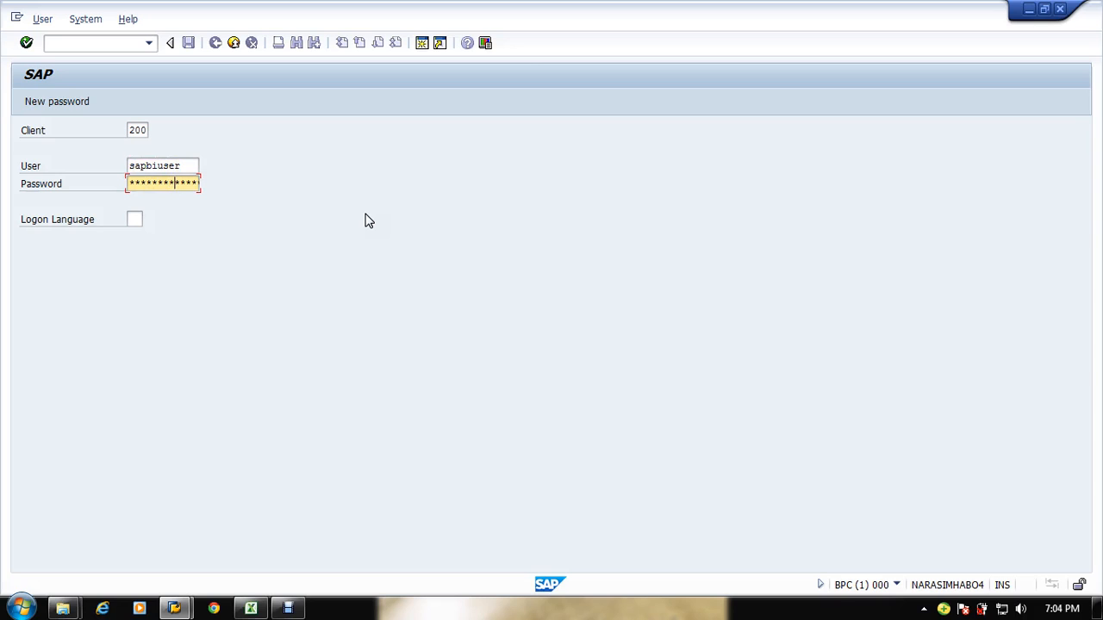
pyautogui.press('Return')
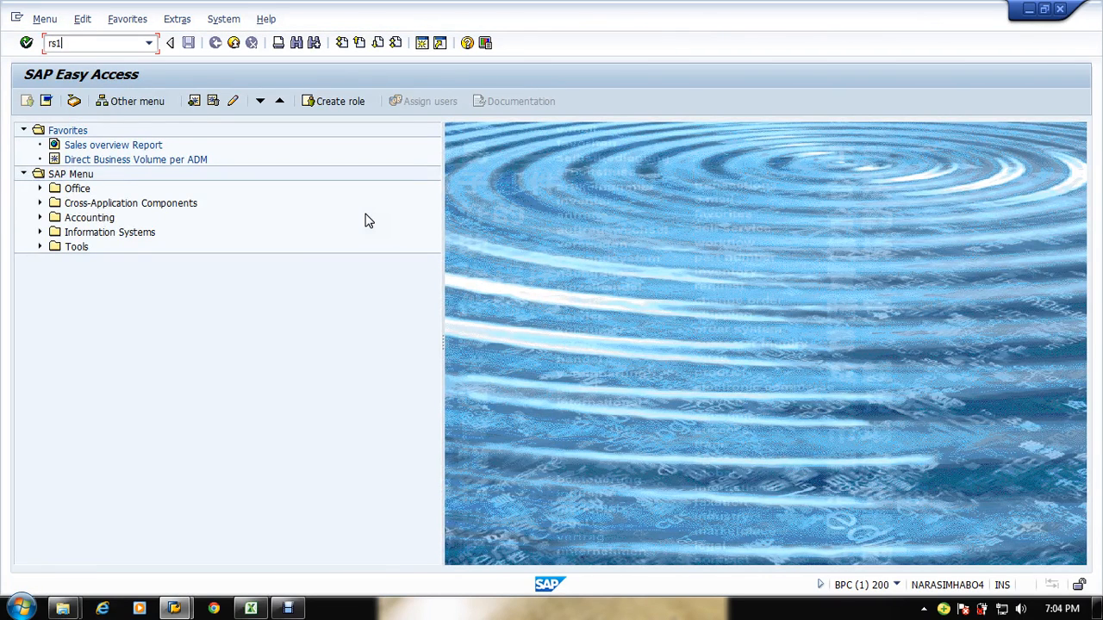
# Step: Open the Data Warehousing Workbench with transaction rsa1, decline the documentation, and expand the Training - Sales Infoarea under InfoProvider
pyautogui.press('Return')
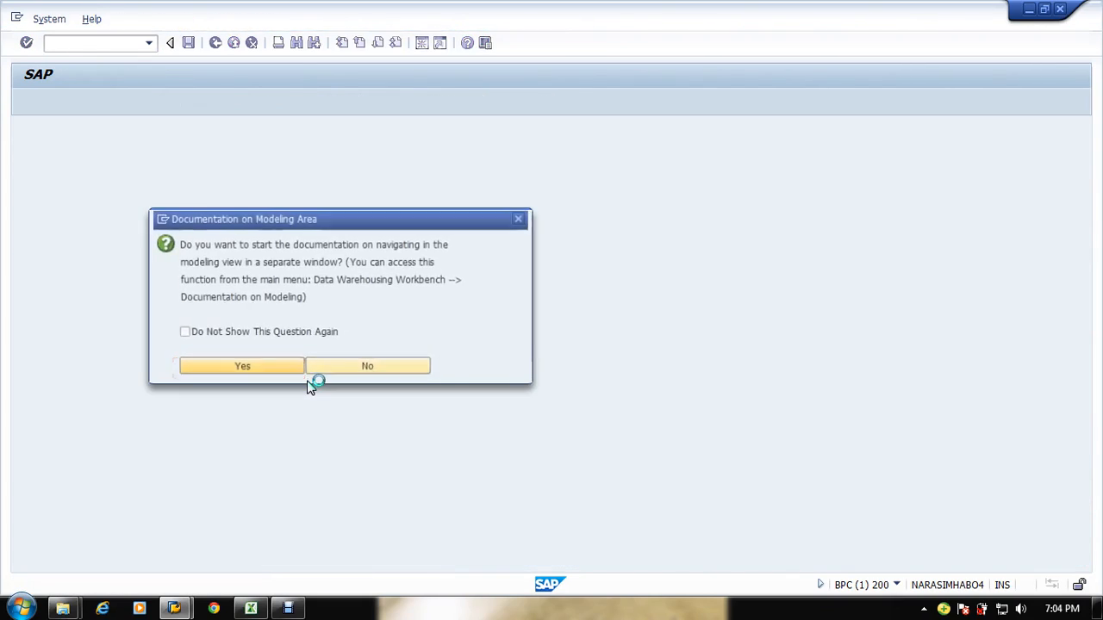
pyautogui.click(371, 371)
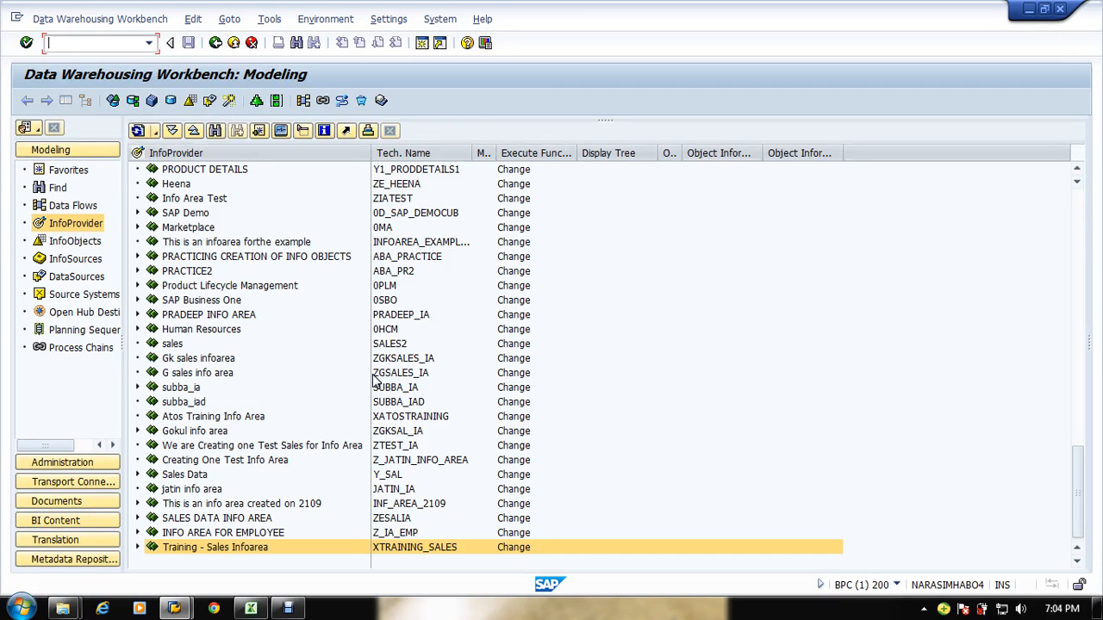
pyautogui.click(608, 333)
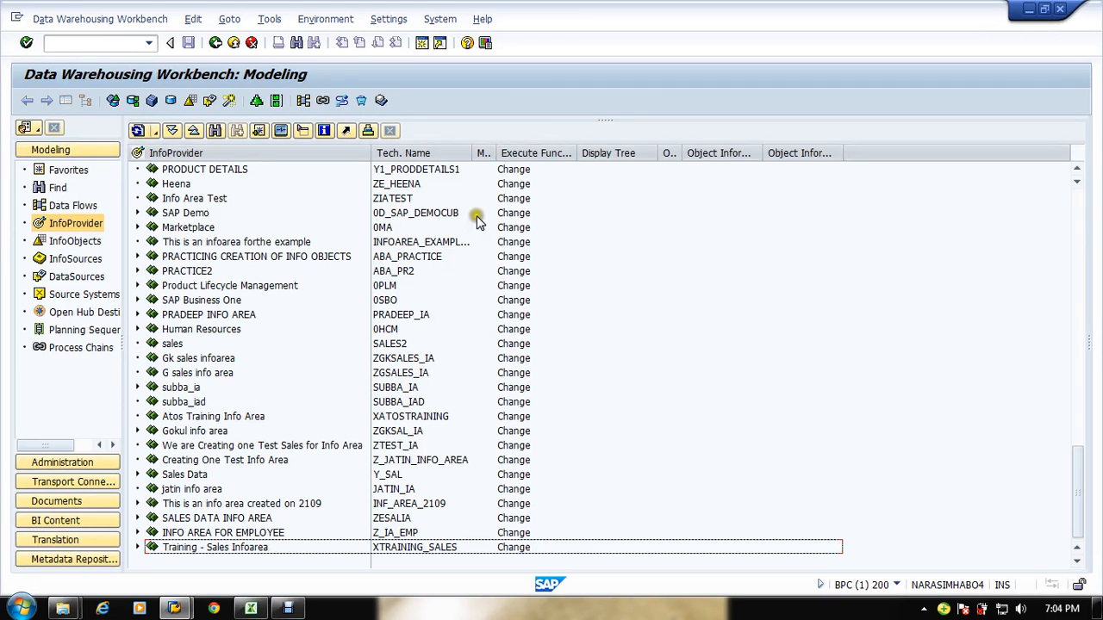
pyautogui.moveTo(371, 153); pyautogui.dragTo(390, 154)
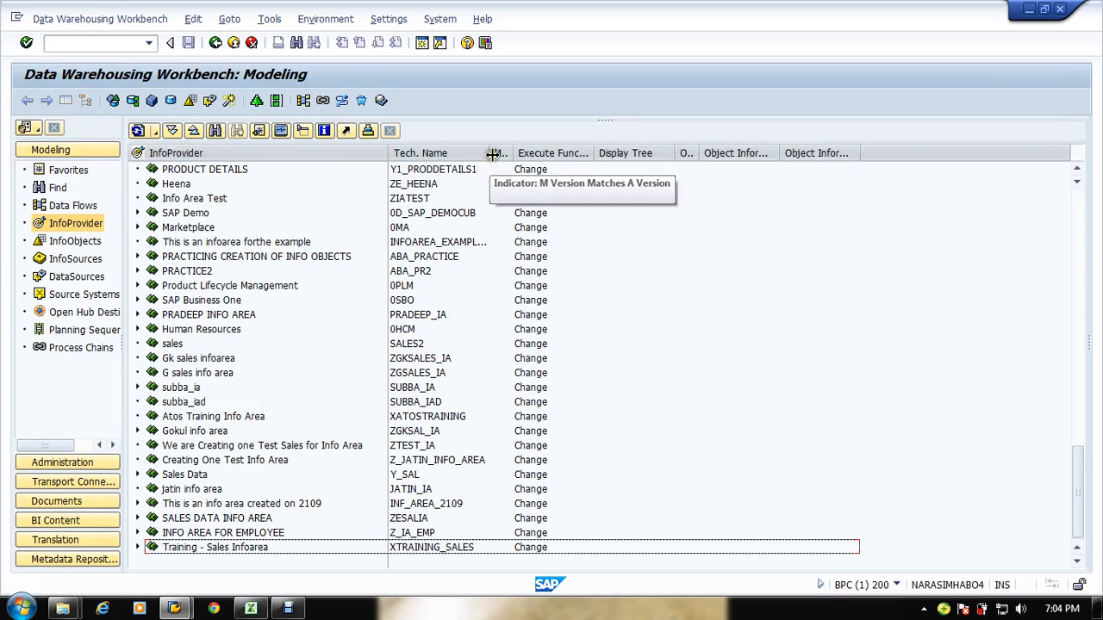
pyautogui.moveTo(492, 154); pyautogui.dragTo(536, 153)
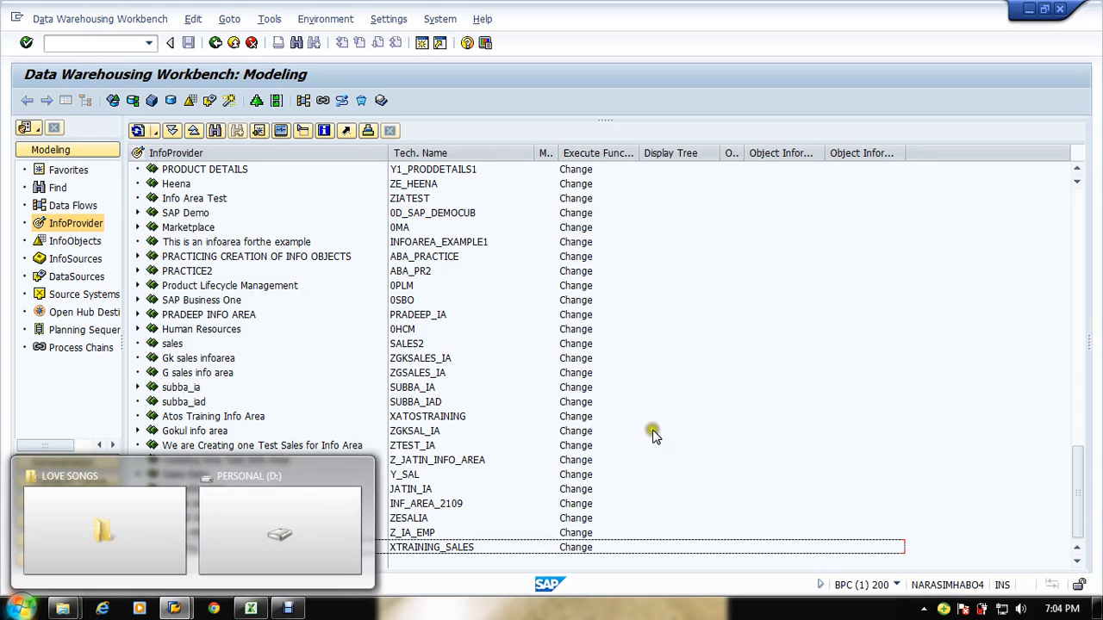
pyautogui.click(837, 426)
pyautogui.click(137, 547)
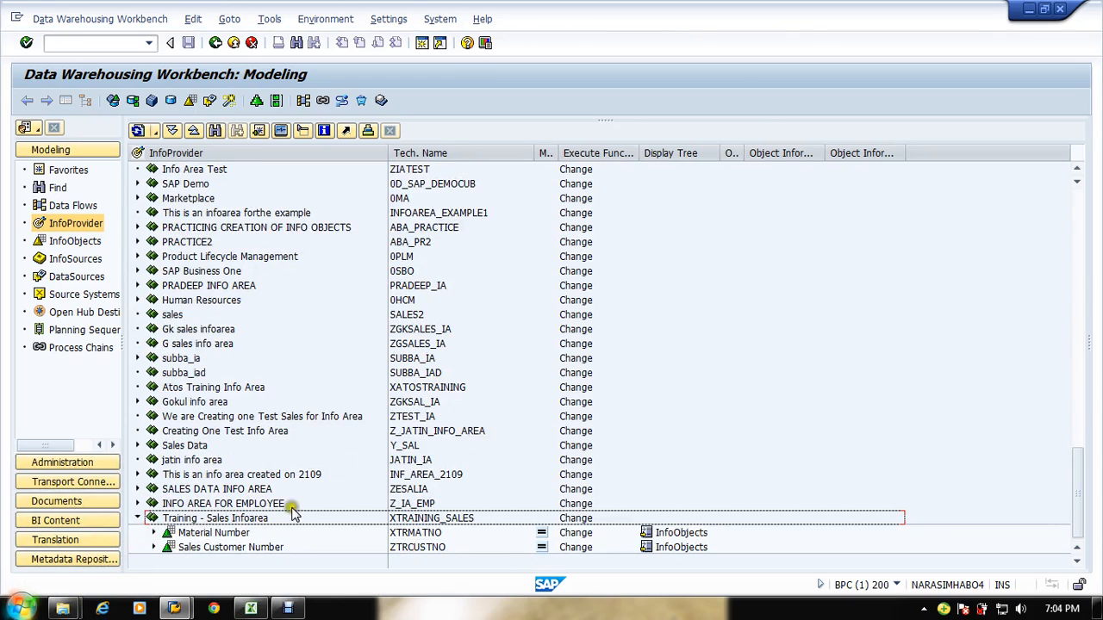
# Step: Compare the Training - Sales Infoarea contents in the InfoObjects and InfoProvider views
pyautogui.click(176, 518)
pyautogui.rightClick(176, 518)
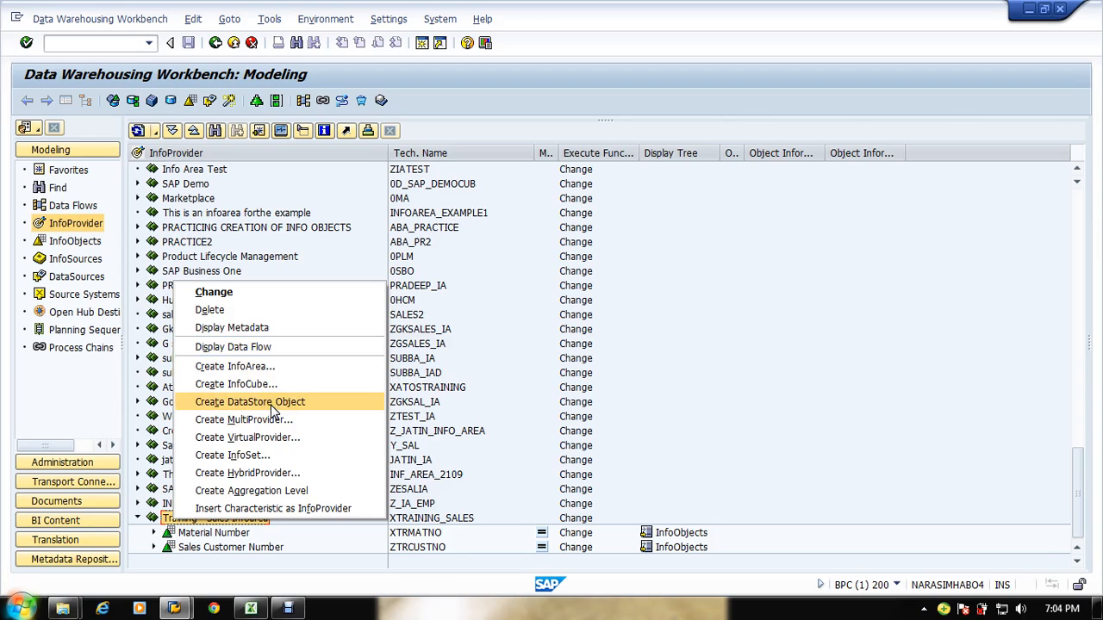
pyautogui.click(75, 244)
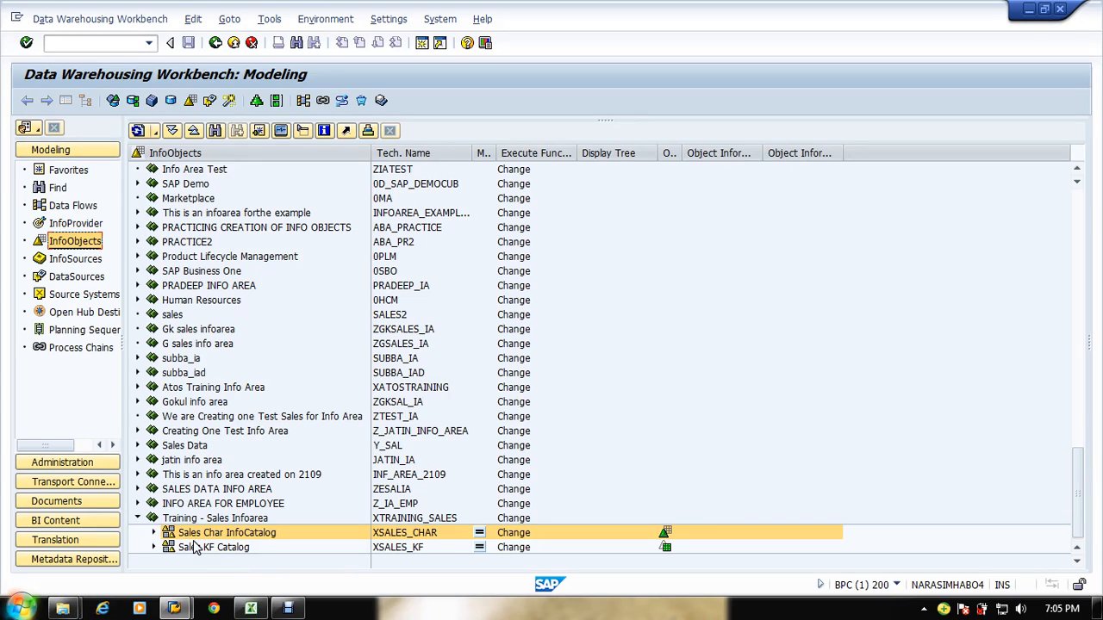
pyautogui.click(75, 223)
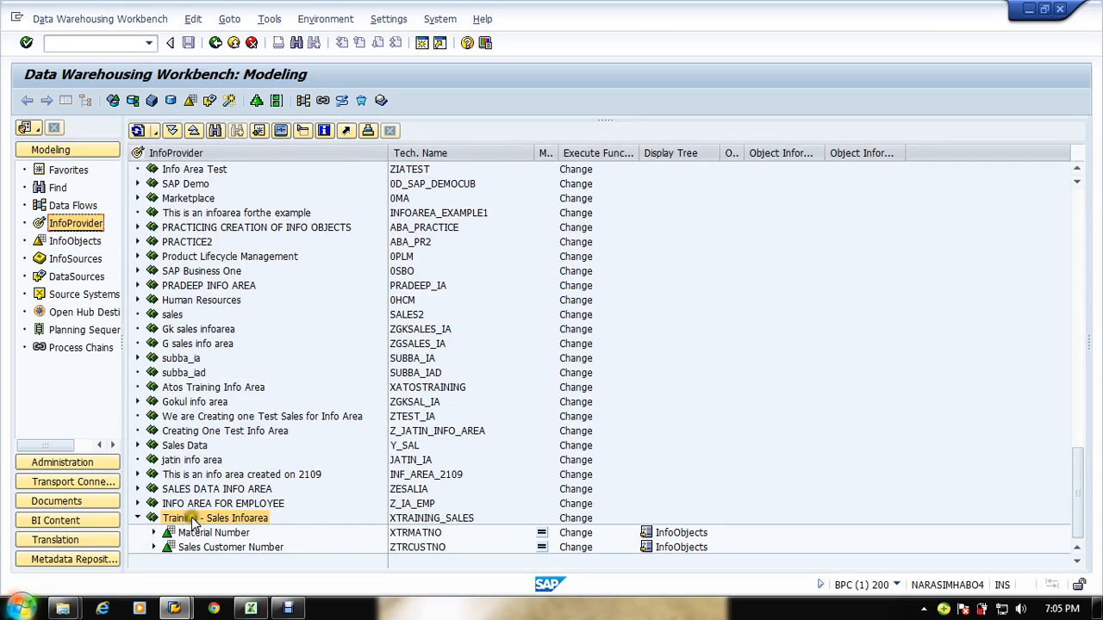
pyautogui.click(419, 520)
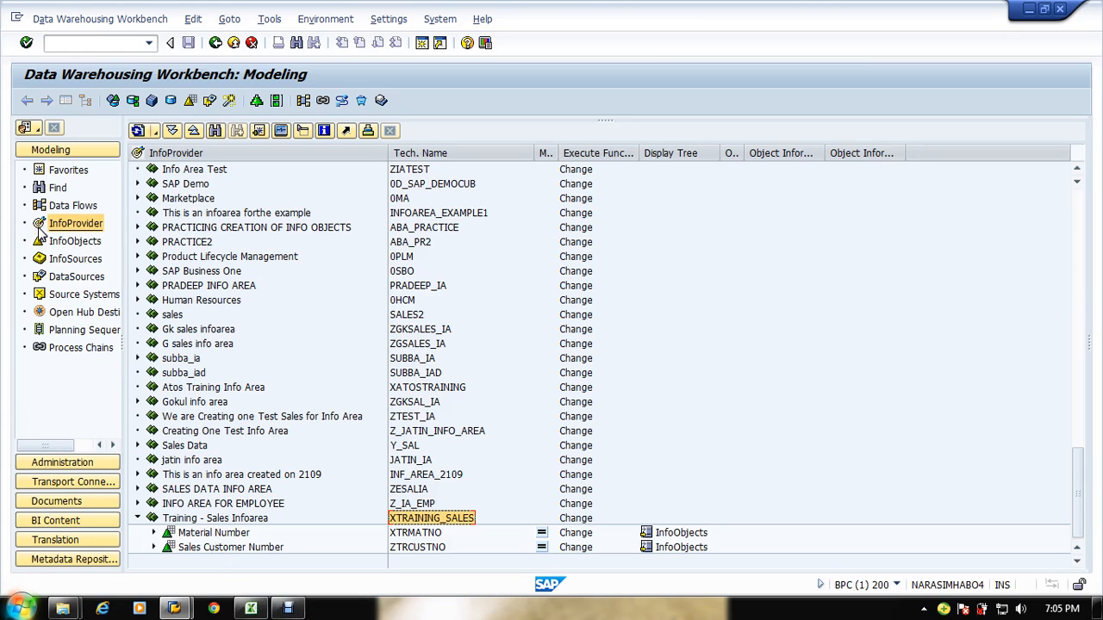
# Step: Create the DataStore Object XTRSAL with description Sales DSO in the Training - Sales Infoarea
pyautogui.click(220, 519)
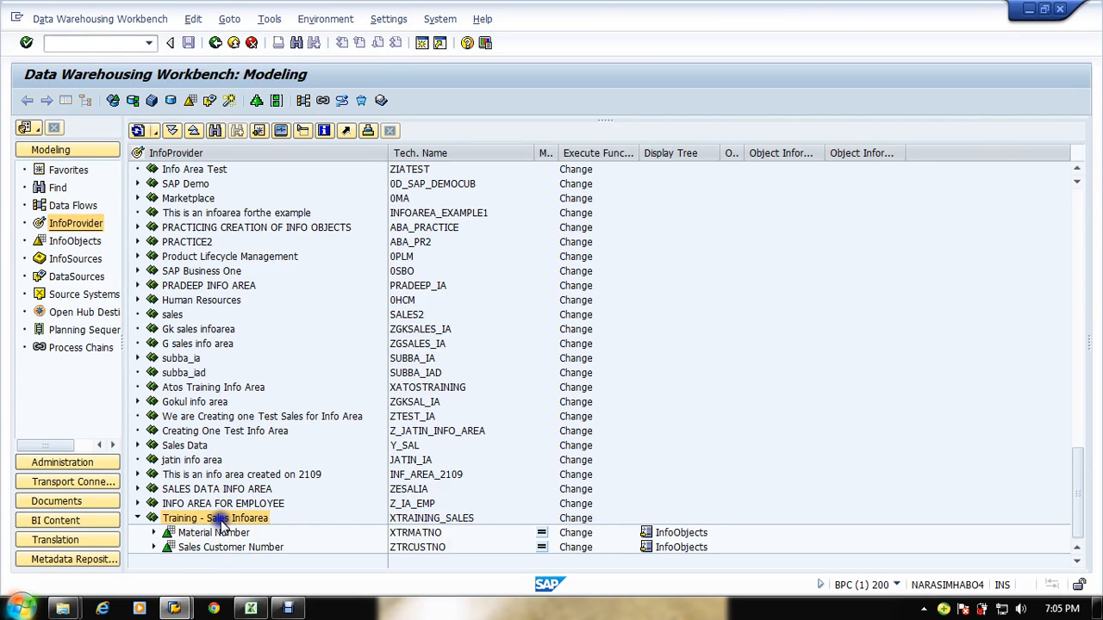
pyautogui.rightClick(220, 520)
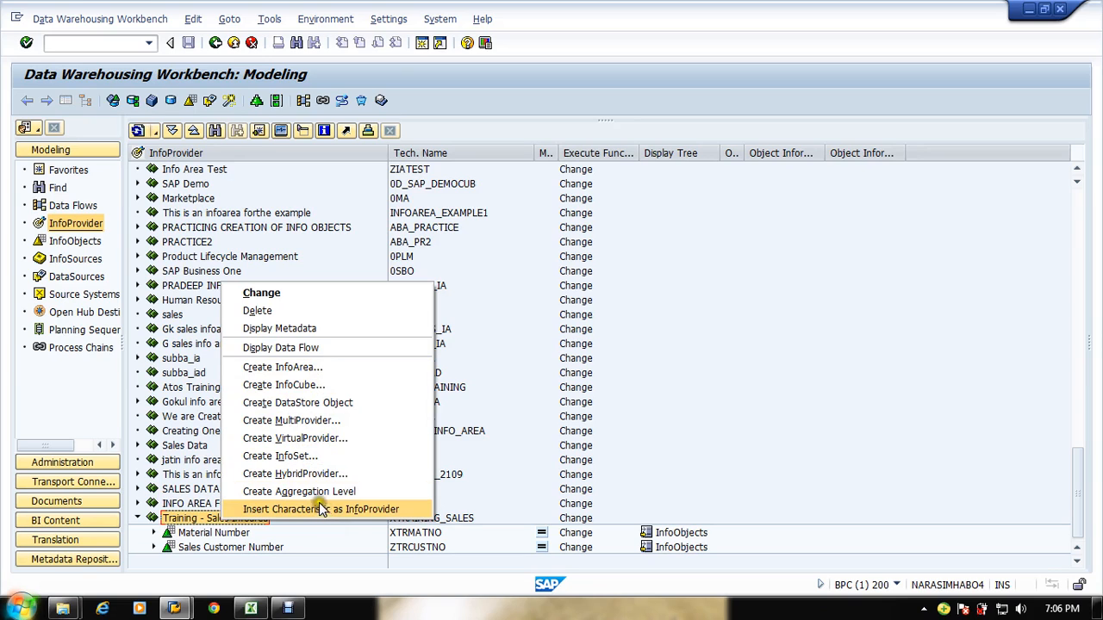
pyautogui.click(321, 403)
pyautogui.click(198, 244)
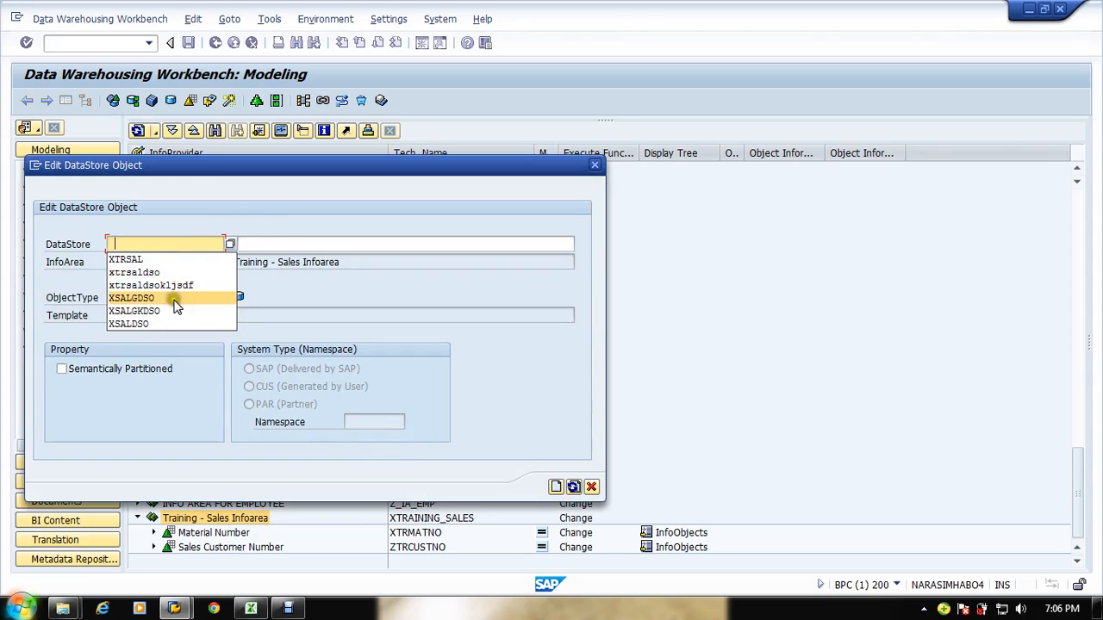
pyautogui.click(169, 257)
pyautogui.click(270, 243)
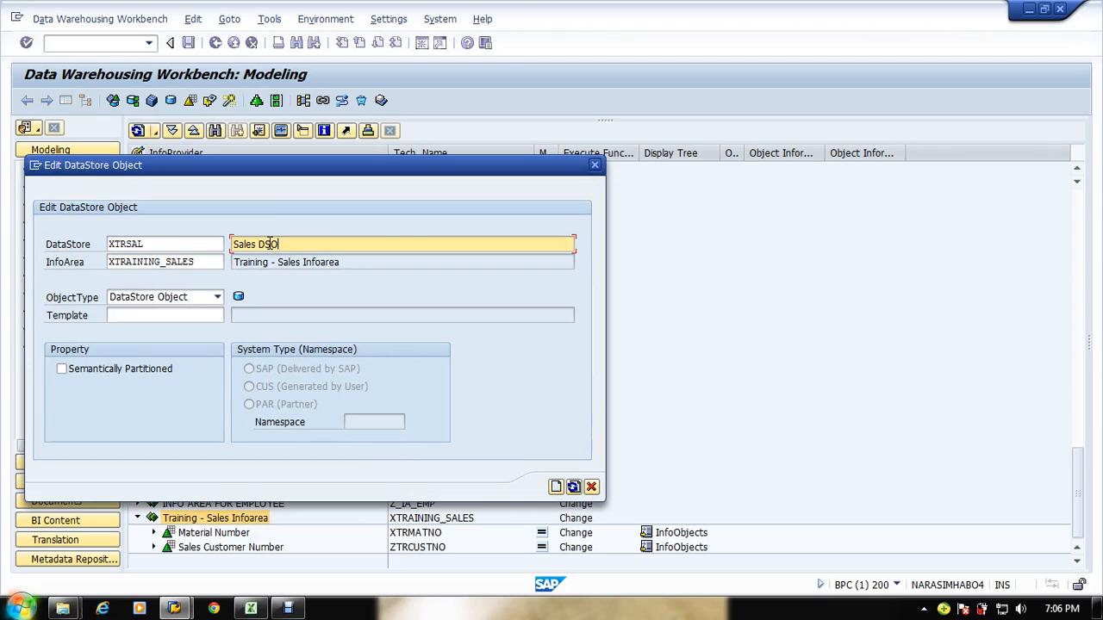
pyautogui.press('Tab')
pyautogui.press('Tab')
pyautogui.press('Tab')
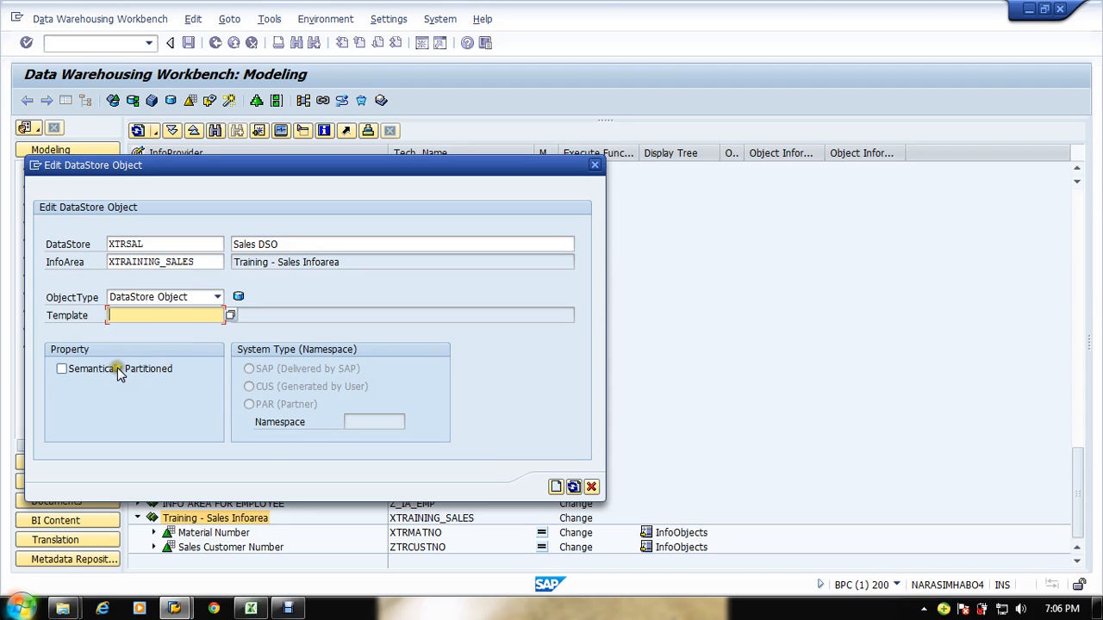
pyautogui.click(556, 487)
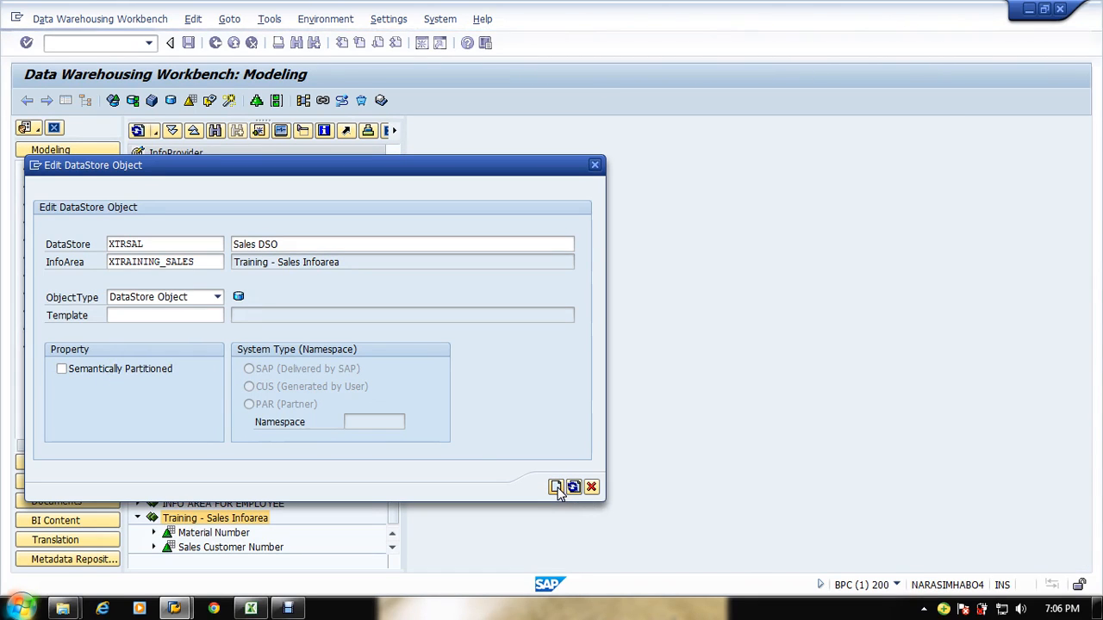
pyautogui.click(559, 489)
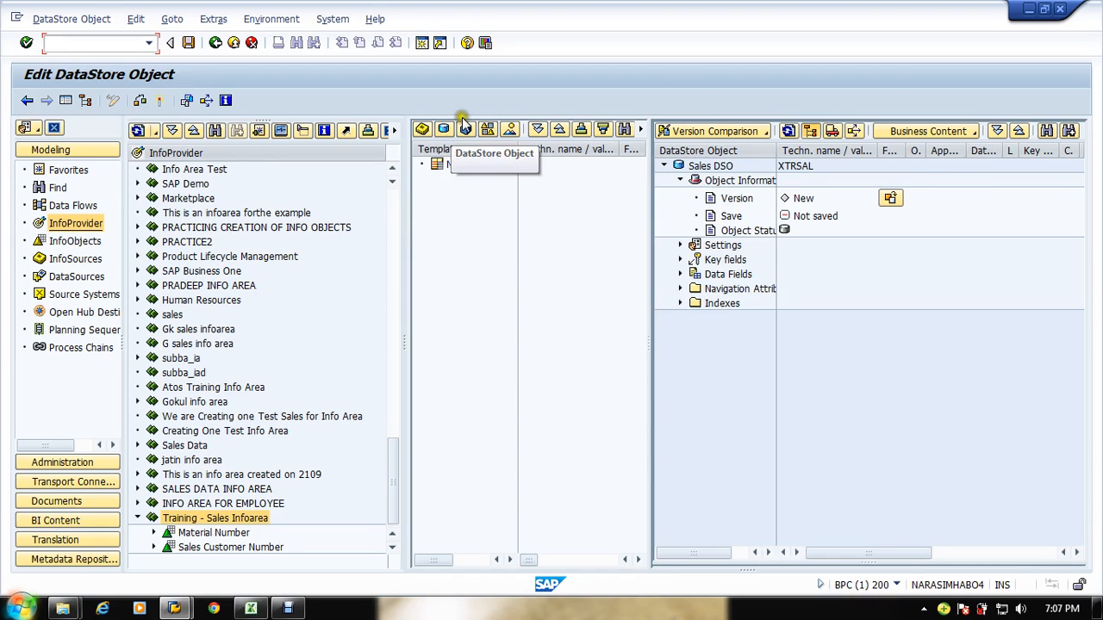
# Step: Select the Sales Char InfoCatalog XSALES_CHAR as the template and expand its Characteristics
pyautogui.click(488, 130)
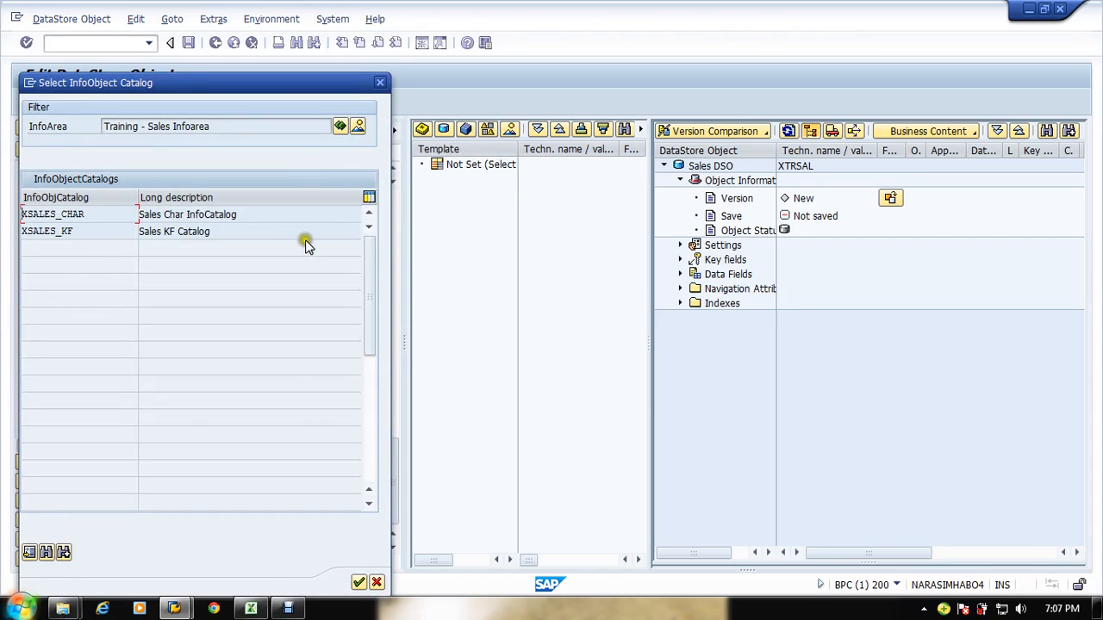
pyautogui.click(87, 213)
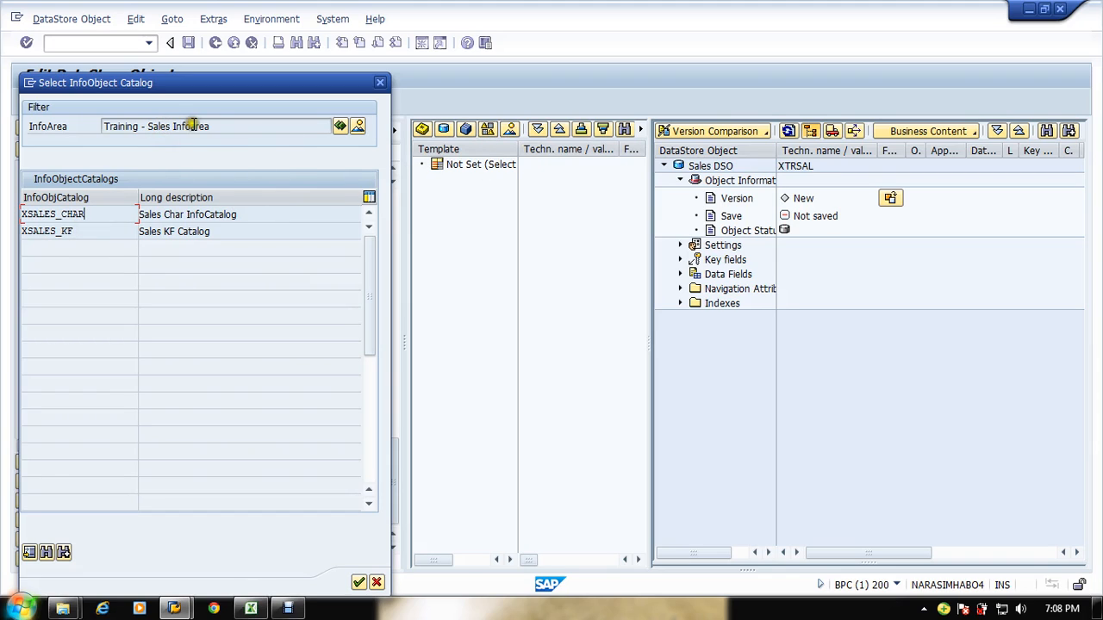
pyautogui.doubleClick(73, 215)
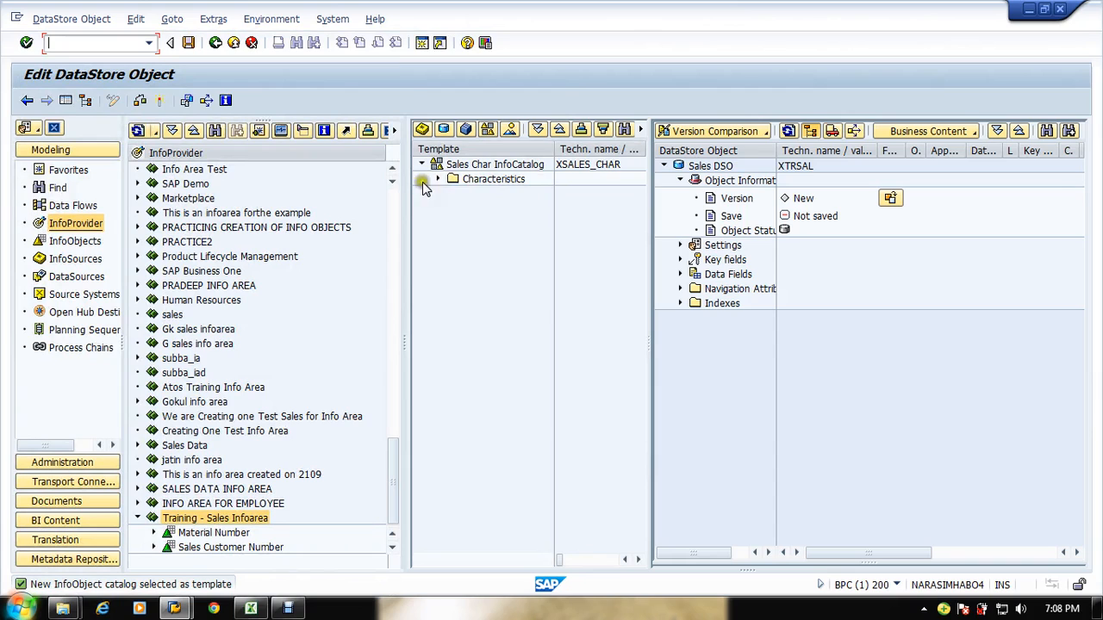
pyautogui.click(438, 177)
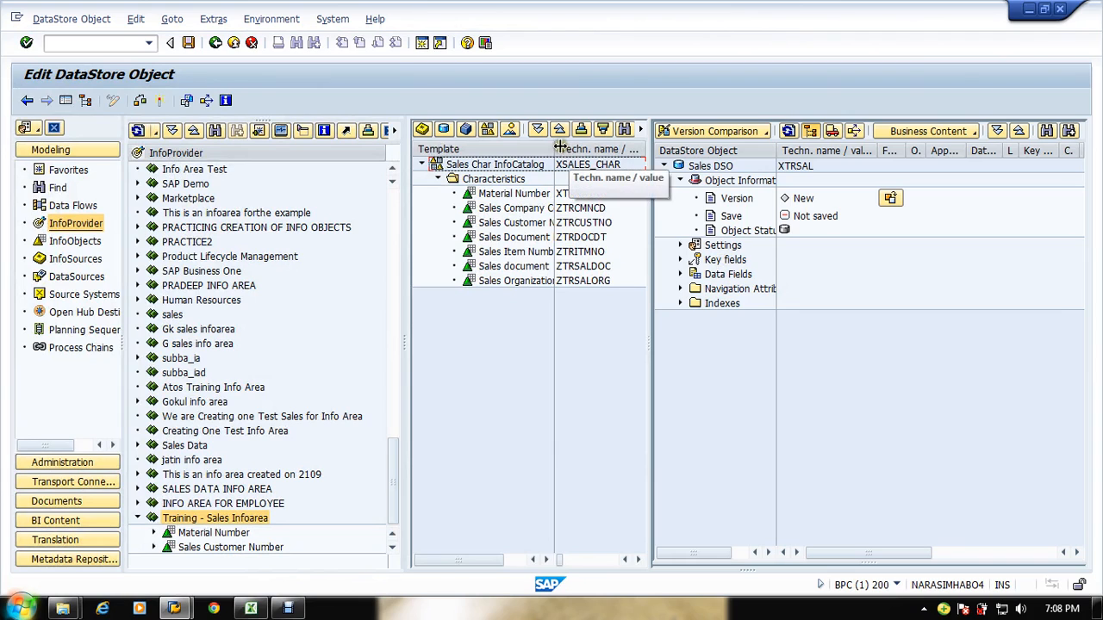
pyautogui.moveTo(555, 149); pyautogui.dragTo(585, 155)
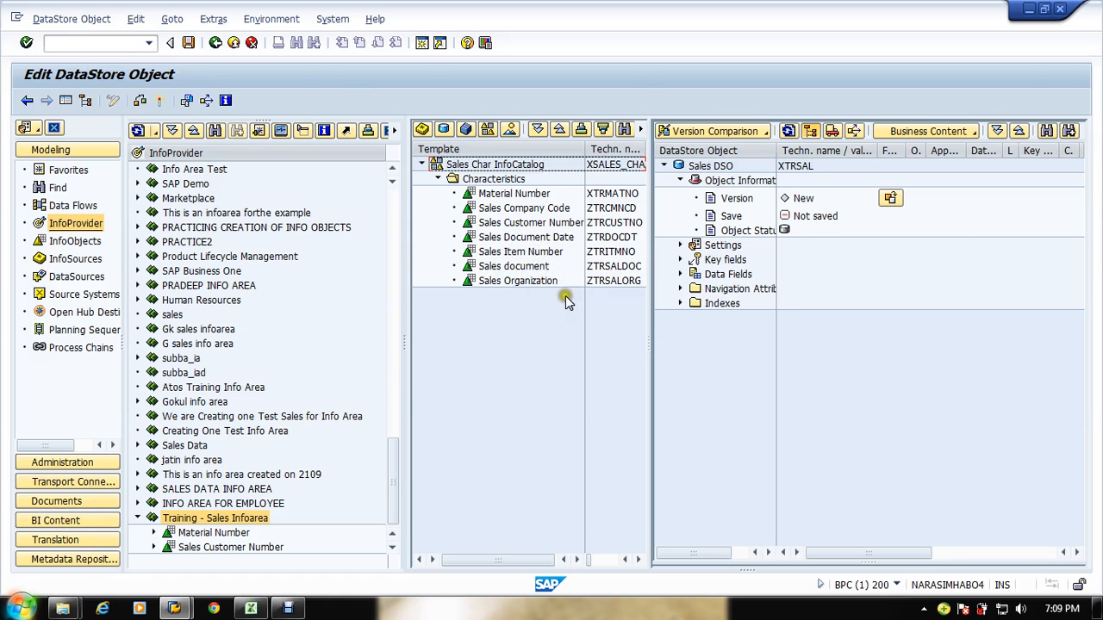
# Step: Review the SalesDoc No and Item No key columns in the sales reporting requirement spreadsheet
pyautogui.hotkey('alt', 'Tab')
pyautogui.hotkey('alt', 'Tab')
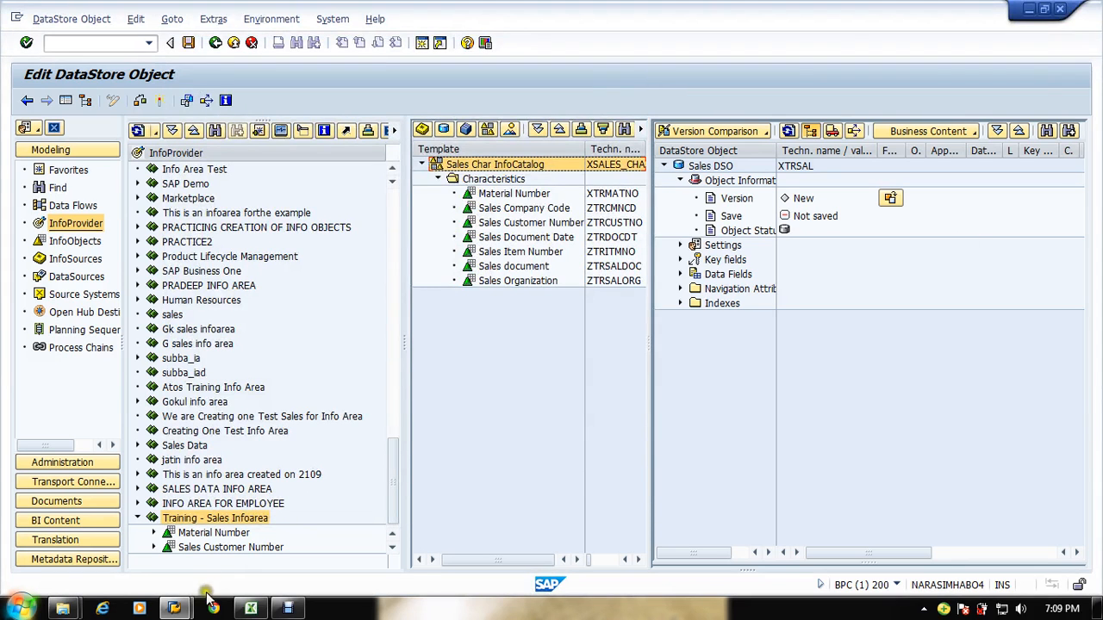
pyautogui.click(251, 609)
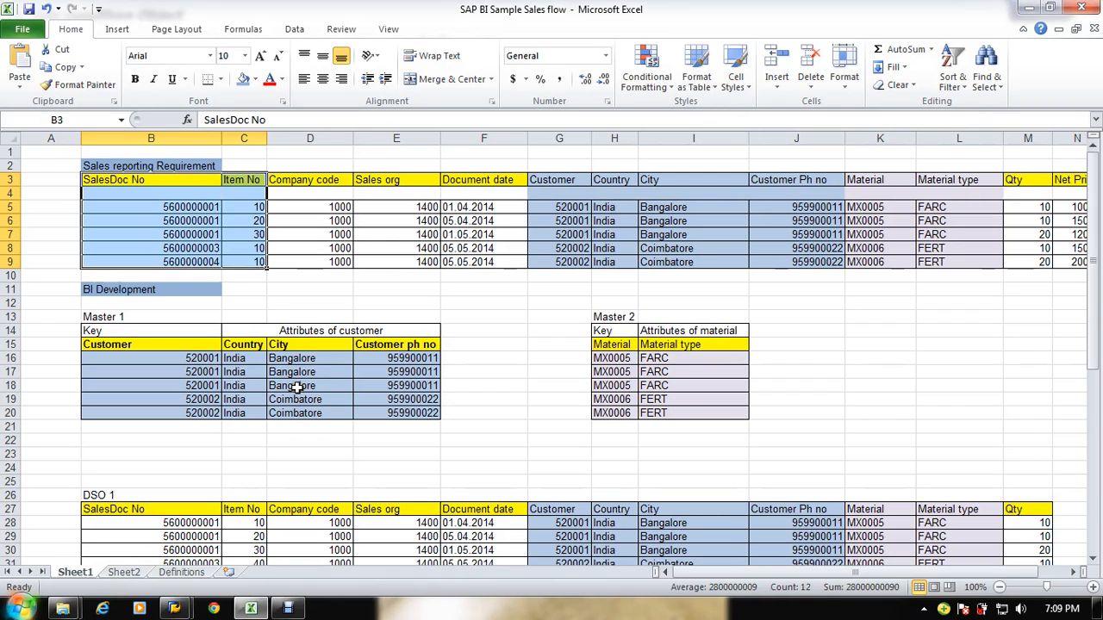
pyautogui.click(247, 274)
pyautogui.moveTo(172, 221); pyautogui.dragTo(819, 255)
pyautogui.moveTo(93, 230); pyautogui.dragTo(13, 246)
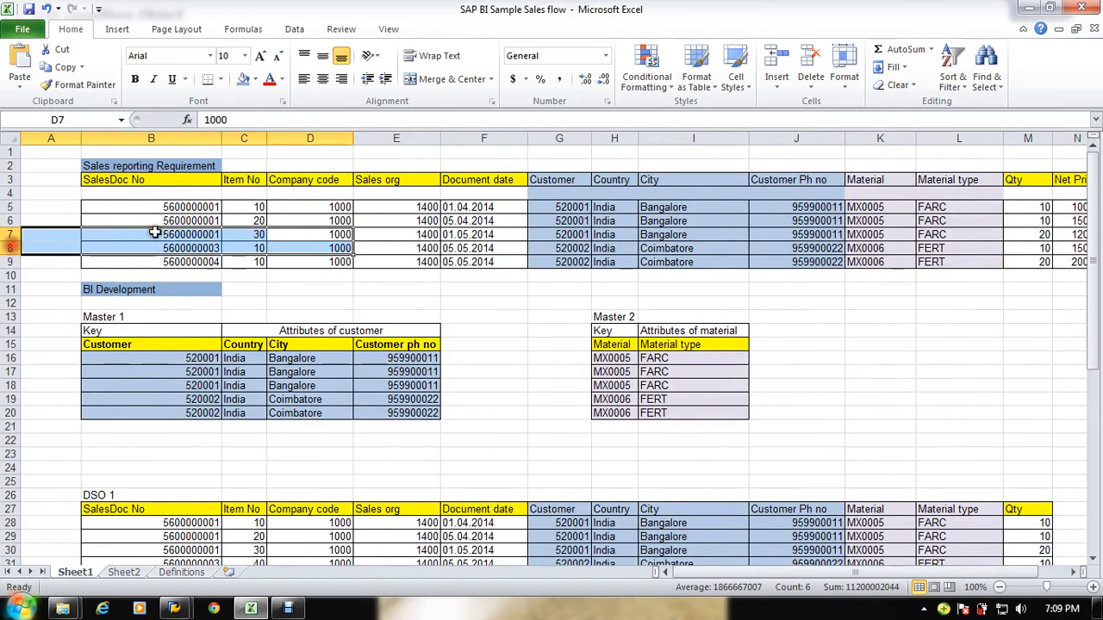
pyautogui.moveTo(163, 207); pyautogui.dragTo(184, 250)
pyautogui.moveTo(212, 184); pyautogui.dragTo(245, 268)
pyautogui.hotkey('alt', 'Tab')
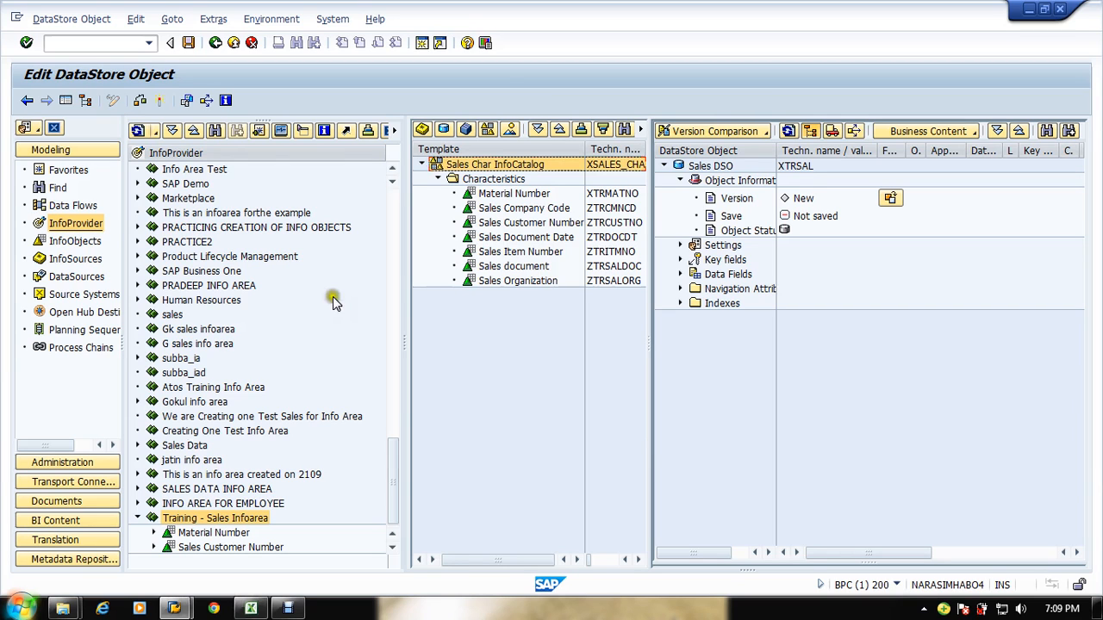
# Step: Add the Sales document (ZTRSALDOC) and Sales Item Number (ZTRITMNO) characteristics to the DSO's key fields
pyautogui.click(498, 237)
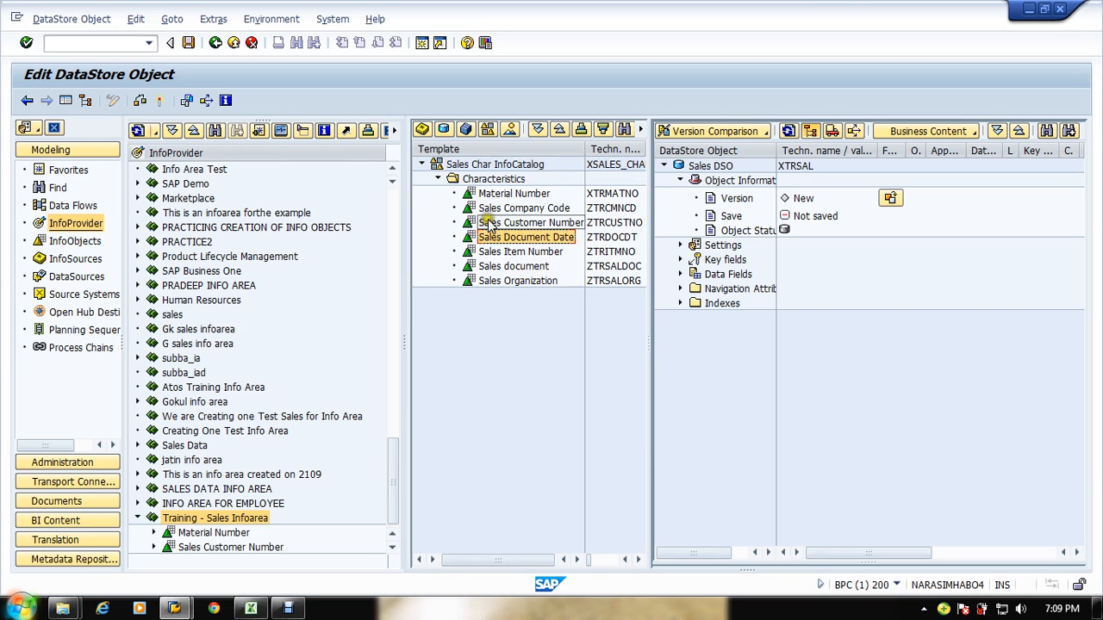
pyautogui.click(477, 268)
pyautogui.moveTo(476, 272); pyautogui.dragTo(711, 263)
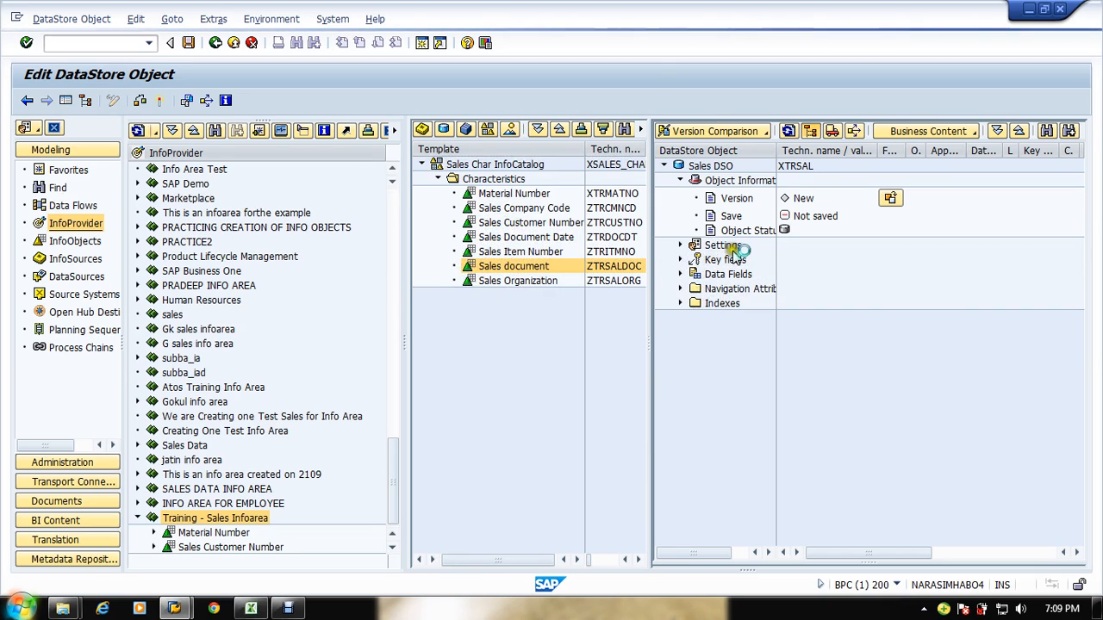
pyautogui.click(471, 253)
pyautogui.moveTo(471, 252); pyautogui.dragTo(681, 274)
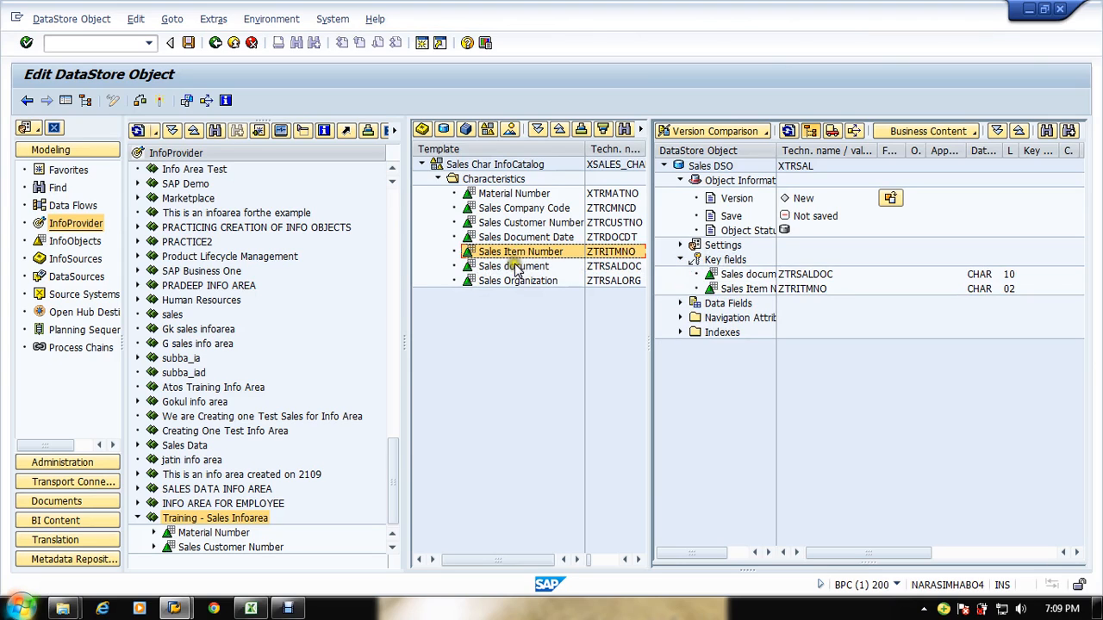
pyautogui.click(512, 197)
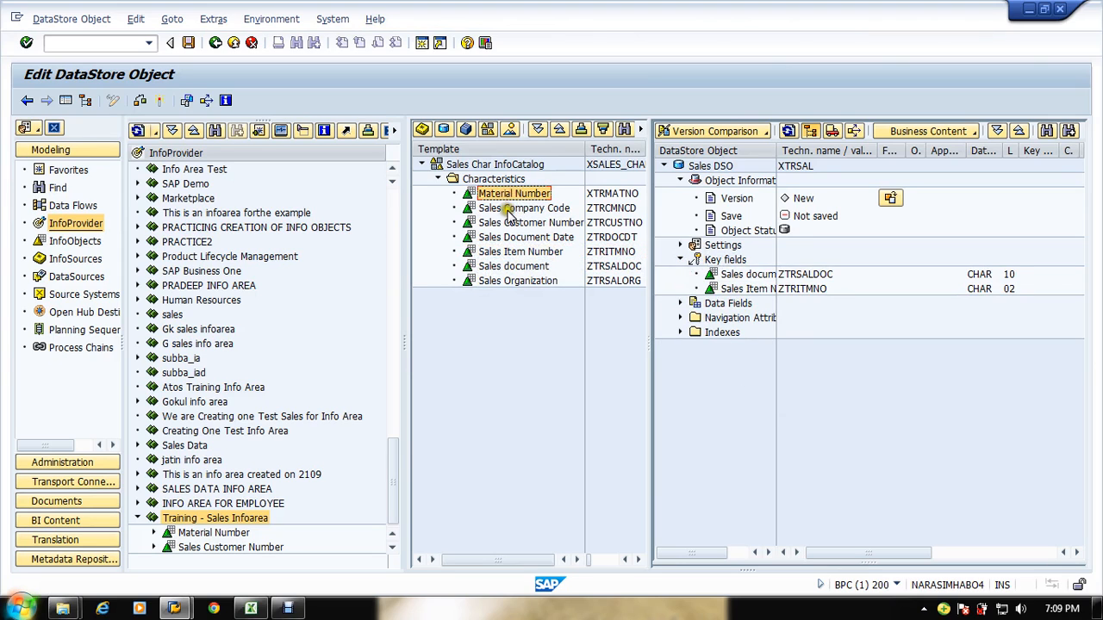
pyautogui.press('F10')
pyautogui.press('Escape')
pyautogui.press('Tab')
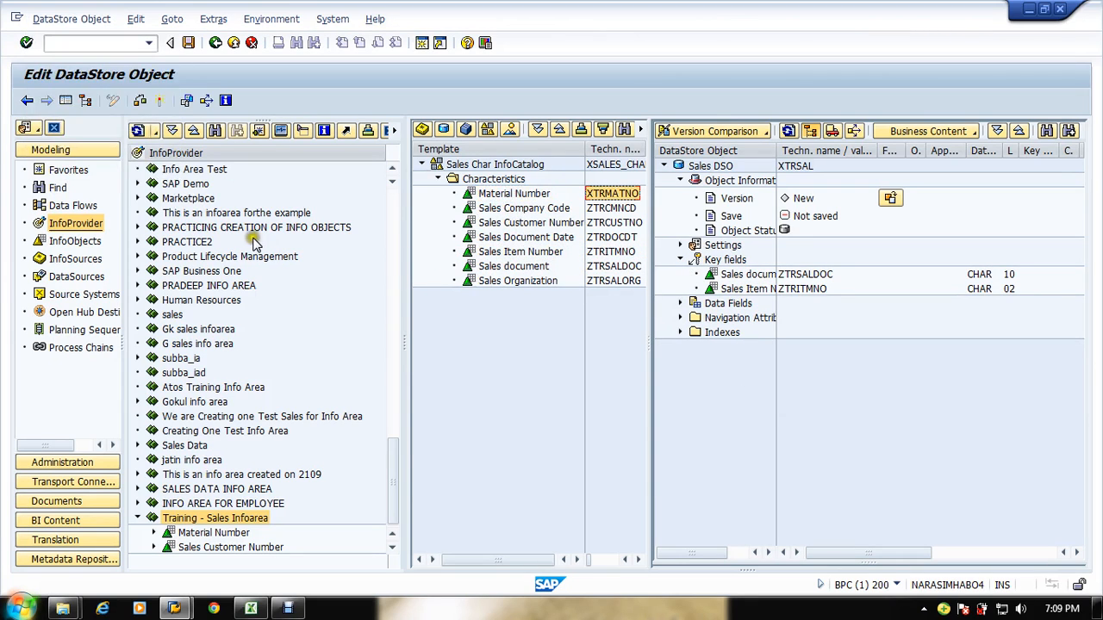
pyautogui.hotkey('alt', 'Tab')
pyautogui.hotkey('alt', 'Tab')
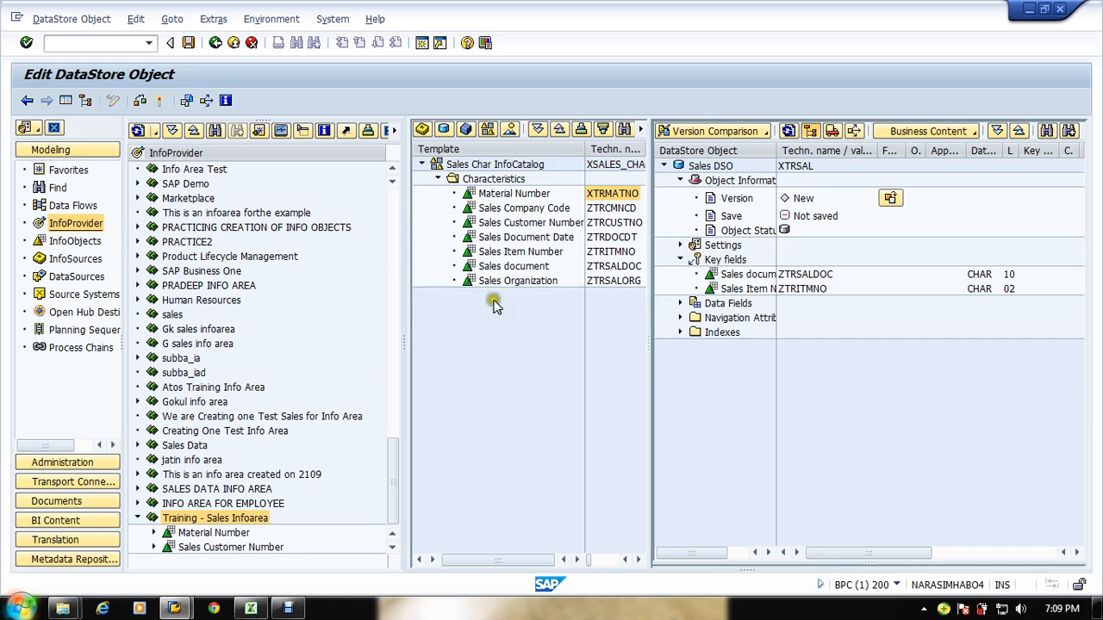
# Step: Add the Sales Company Code characteristic (ZTRCMNCD) to the DSO's data fields
pyautogui.click(517, 281)
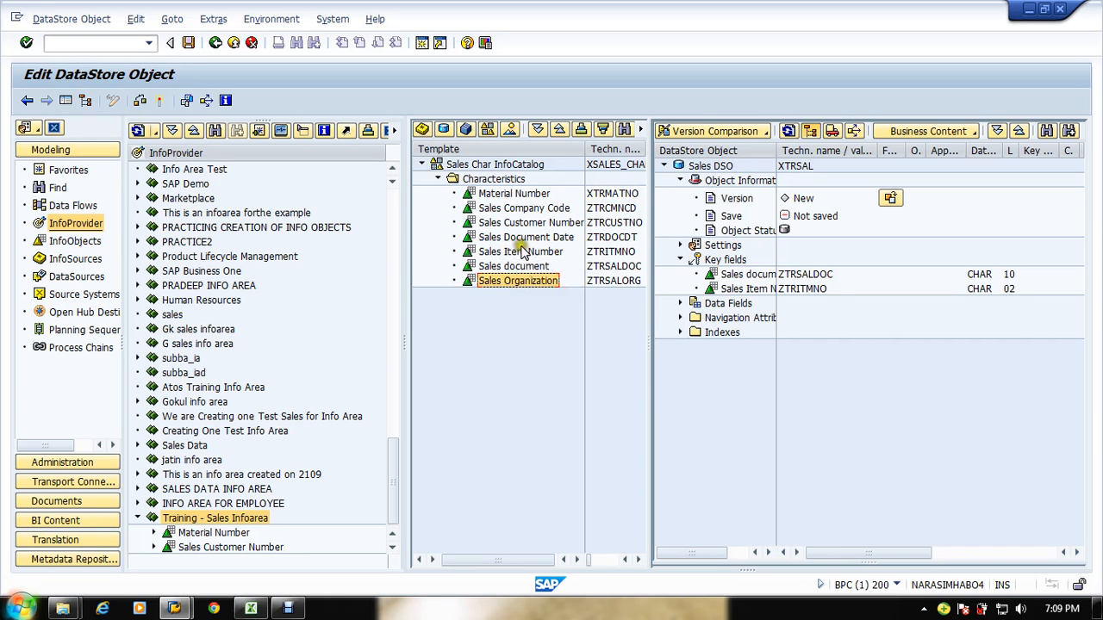
pyautogui.click(479, 211)
pyautogui.moveTo(472, 212); pyautogui.dragTo(704, 304)
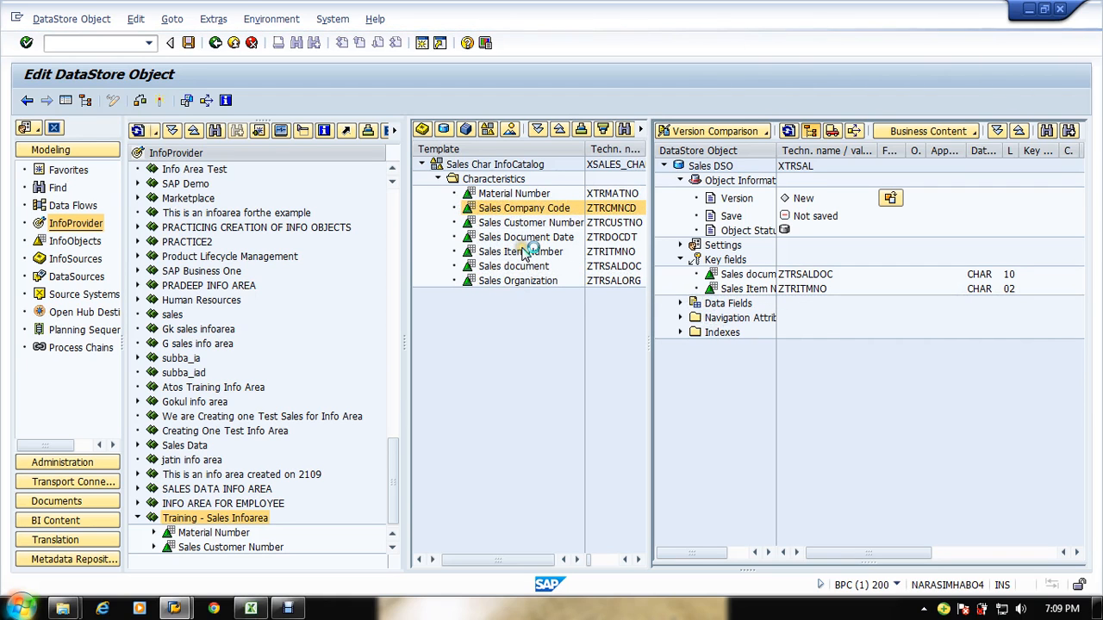
pyautogui.hotkey('alt', 'Tab')
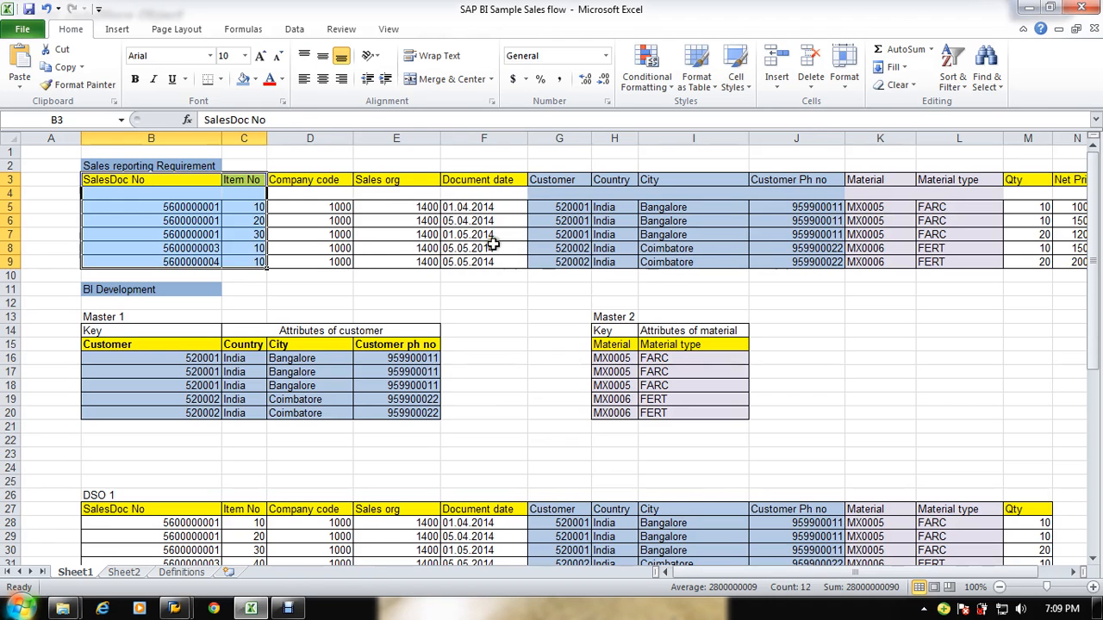
pyautogui.click(384, 211)
pyautogui.hotkey('alt', 'Tab')
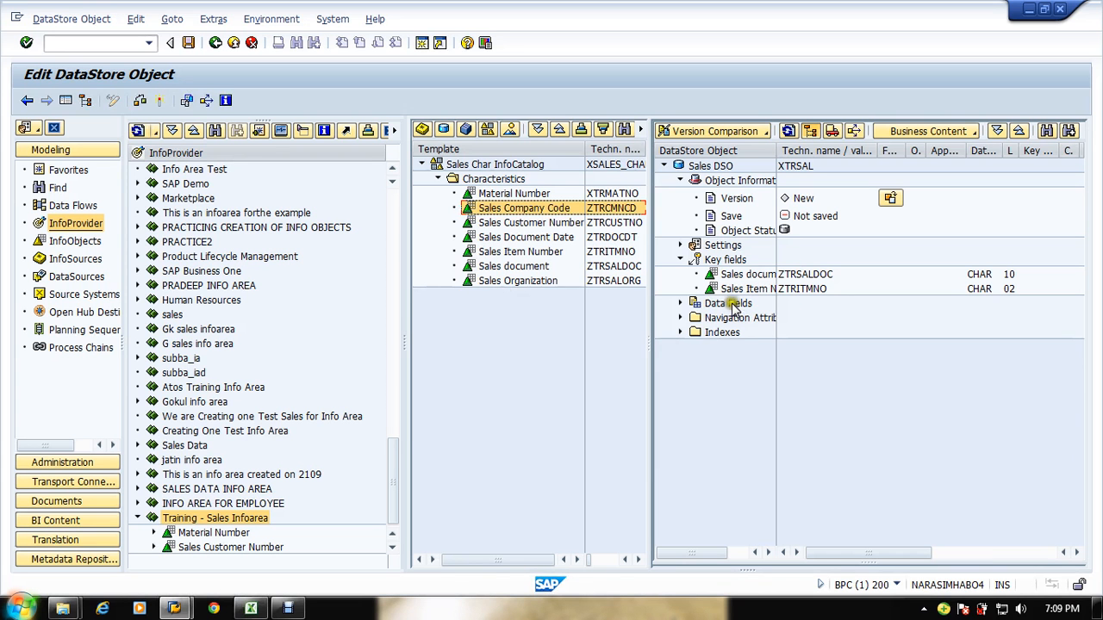
pyautogui.click(678, 304)
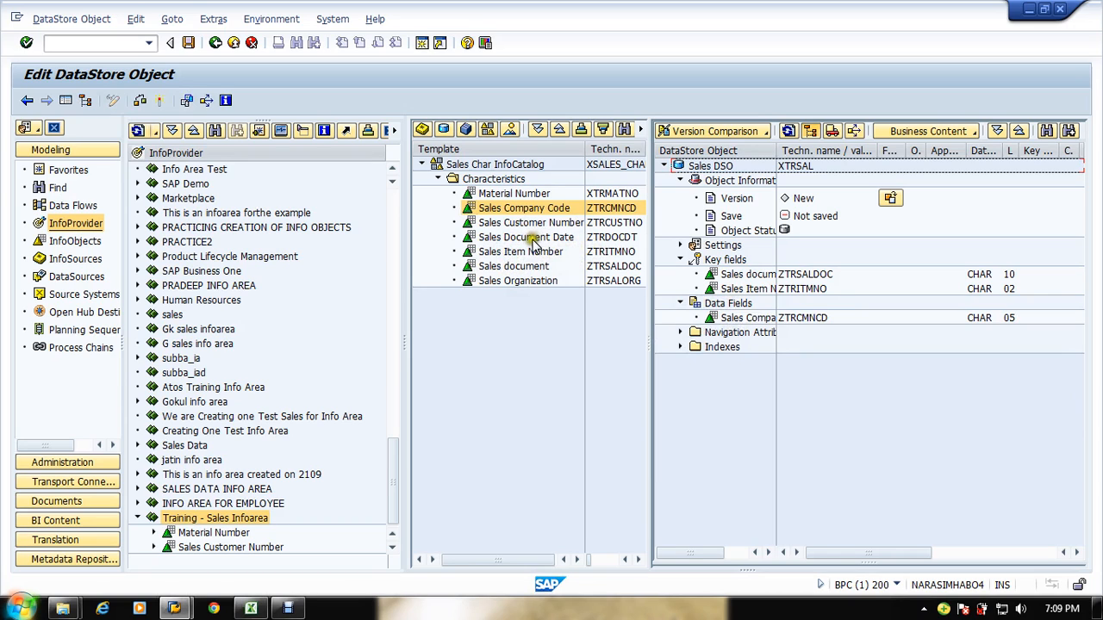
# Step: Add the Sales Organization characteristic (ZTRSALORG) to the DSO's data fields
pyautogui.moveTo(485, 290)
pyautogui.mouseDown()
pyautogui.moveTo(468, 285)
pyautogui.moveTo(689, 301)
pyautogui.moveTo(717, 314)
pyautogui.mouseUp()
pyautogui.hotkey('alt', 'Tab')
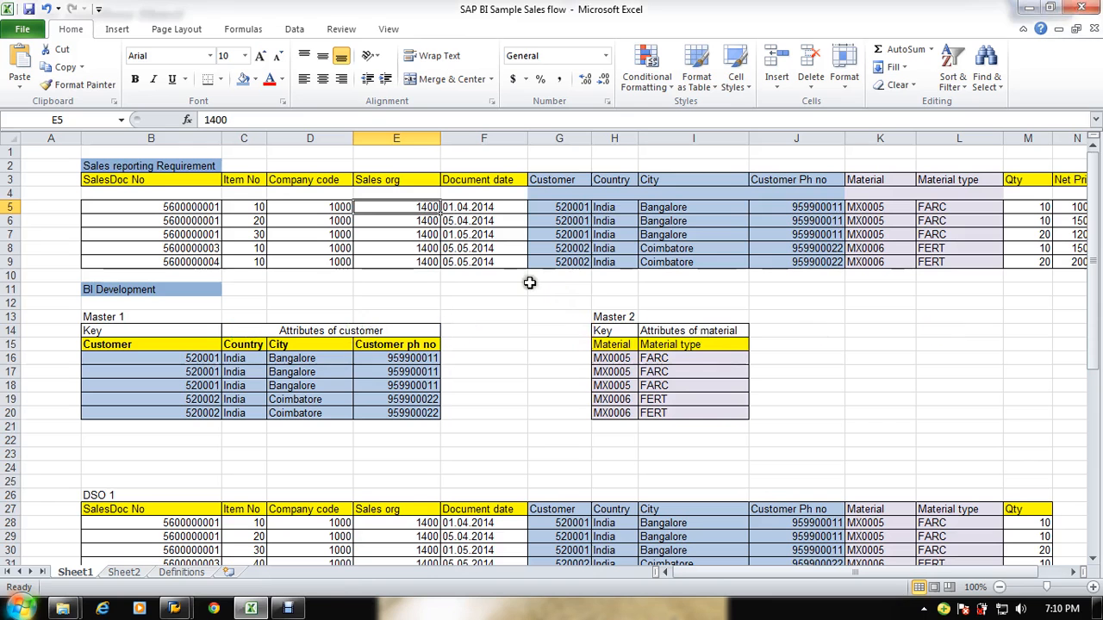
pyautogui.hotkey('alt', 'Tab')
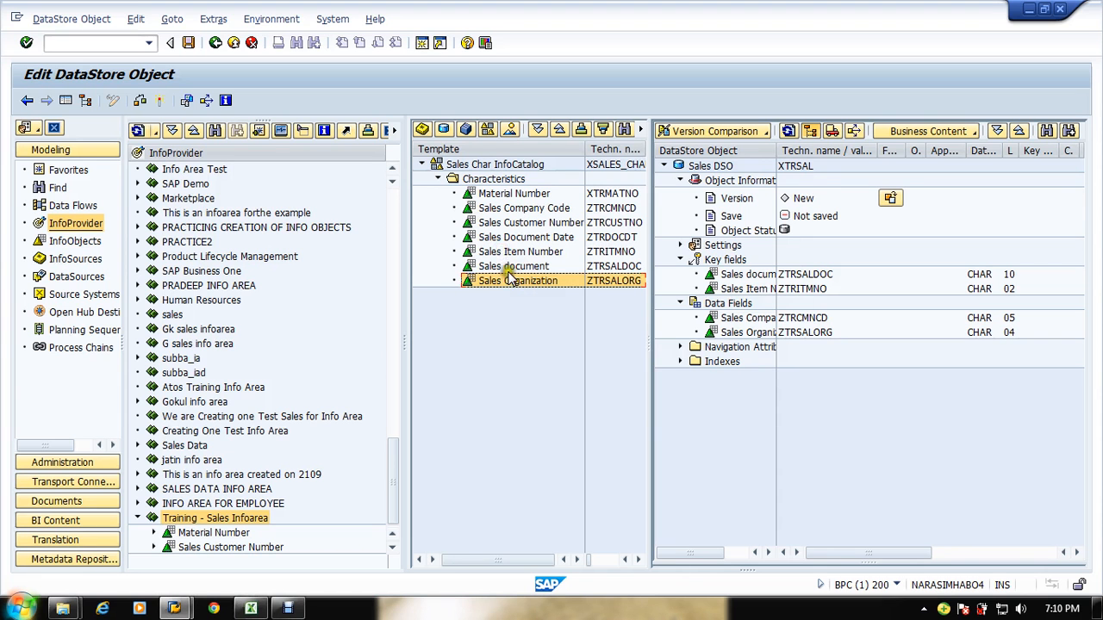
# Step: Add the Sales Document Date characteristic (ZTRDOCDT) to the DSO's data fields
pyautogui.click(521, 237)
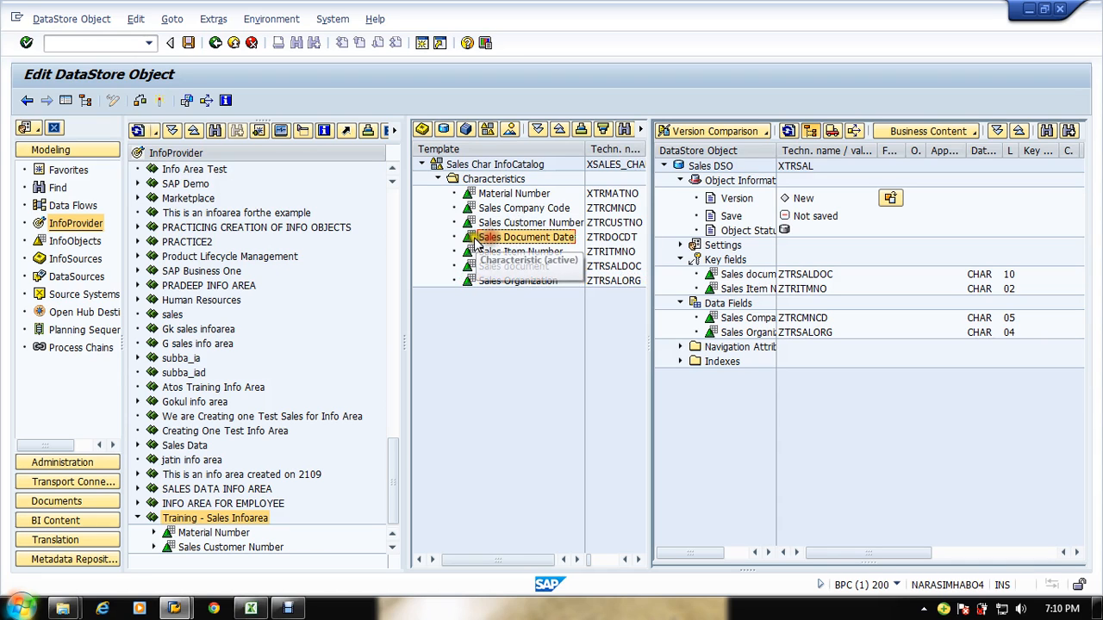
pyautogui.moveTo(473, 240); pyautogui.dragTo(649, 288)
pyautogui.moveTo(737, 321); pyautogui.dragTo(737, 321)
pyautogui.hotkey('alt', 'Tab')
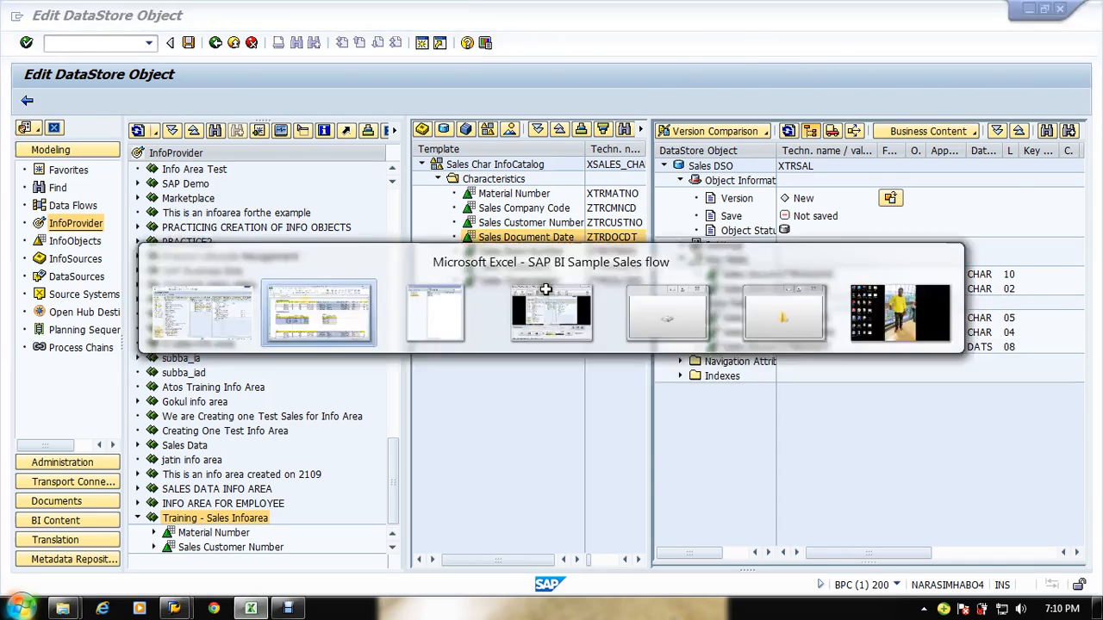
pyautogui.hotkey('alt', 'Tab')
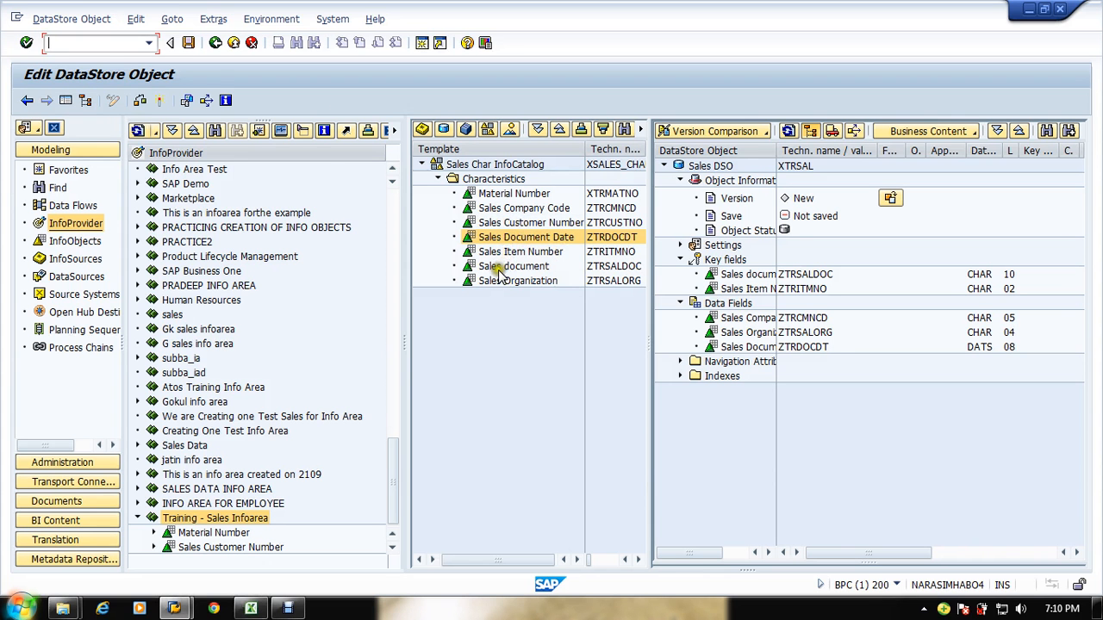
# Step: Add the Sales Customer Number characteristic (ZTRCUSTNO) to the DSO's data fields
pyautogui.click(474, 224)
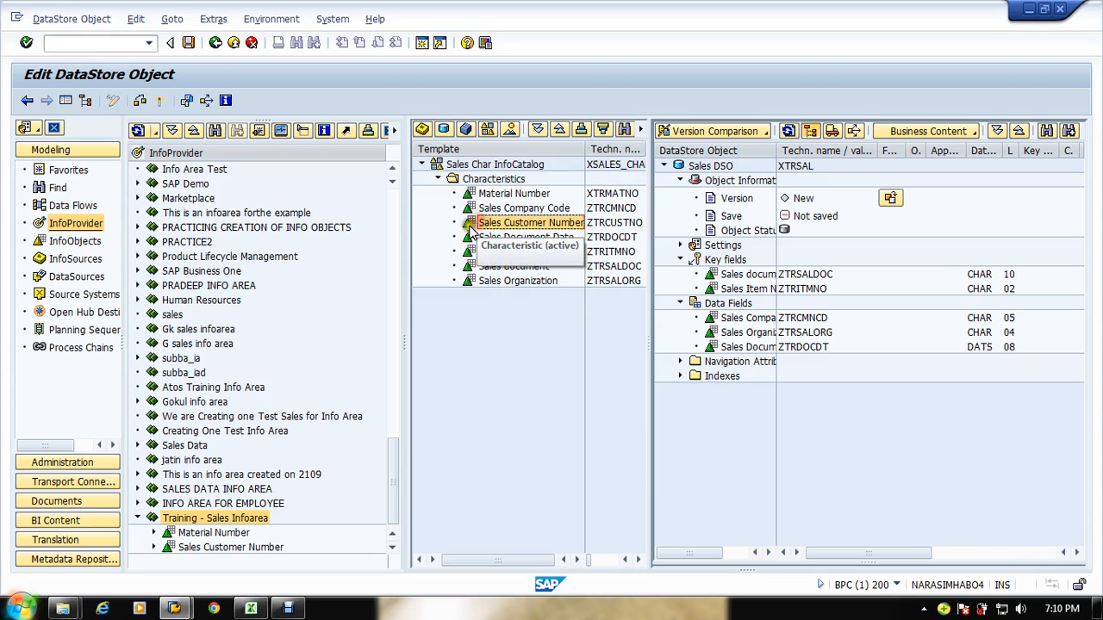
pyautogui.moveTo(473, 229); pyautogui.dragTo(765, 362)
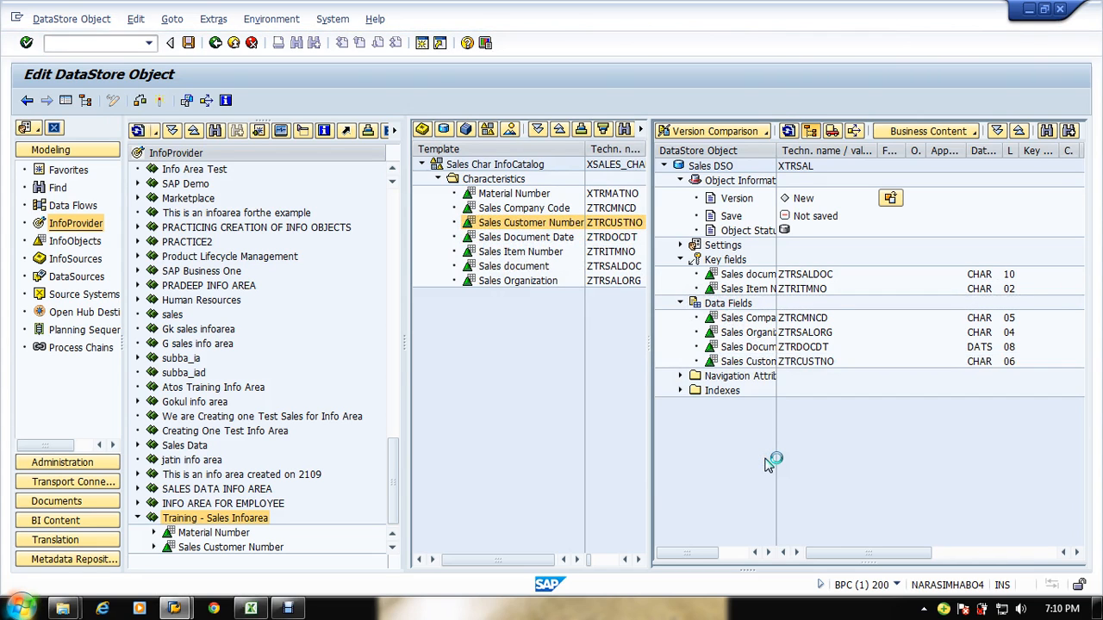
pyautogui.hotkey('alt', 'Tab')
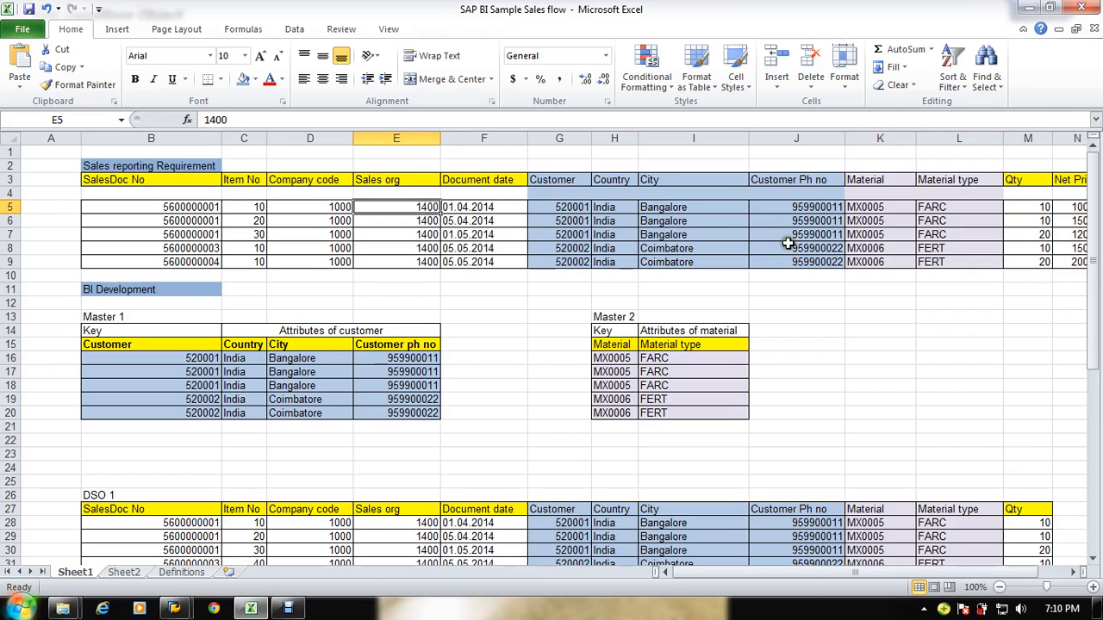
pyautogui.hotkey('alt', 'Tab')
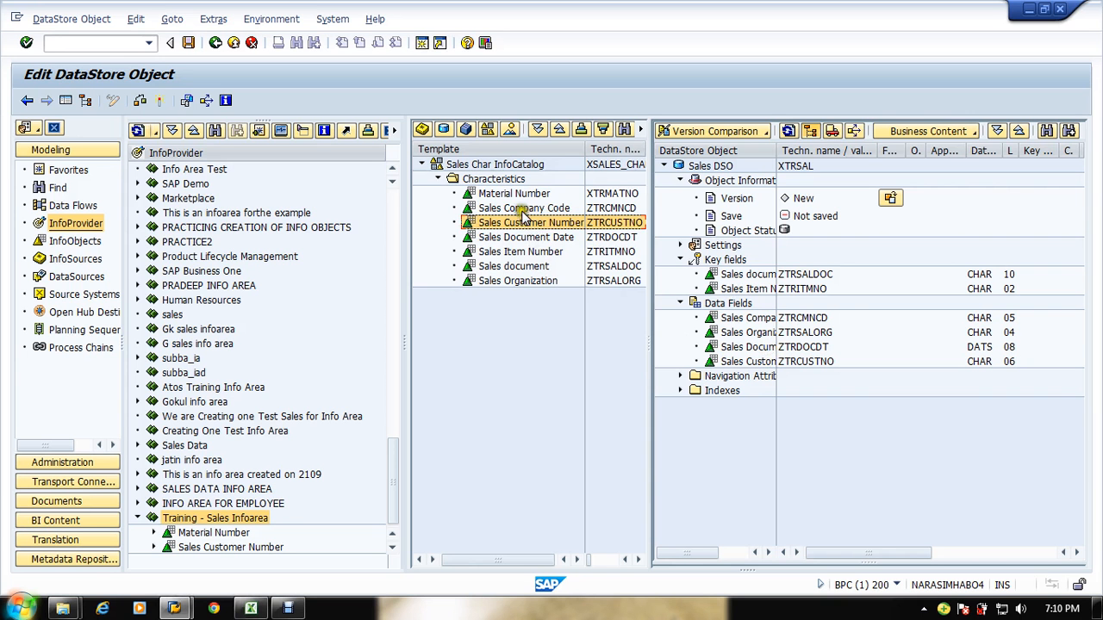
# Step: Add the Material Number characteristic (XTRMATNO) to the data fields, checking the spreadsheet's material columns
pyautogui.moveTo(474, 194); pyautogui.dragTo(757, 314)
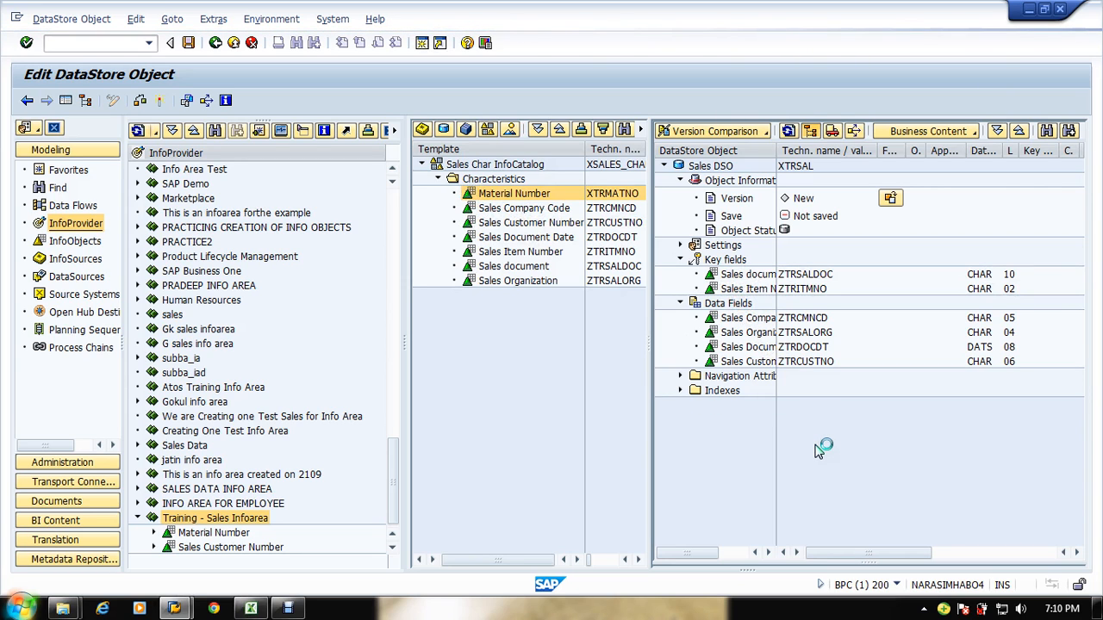
pyautogui.hotkey('alt', 'Tab')
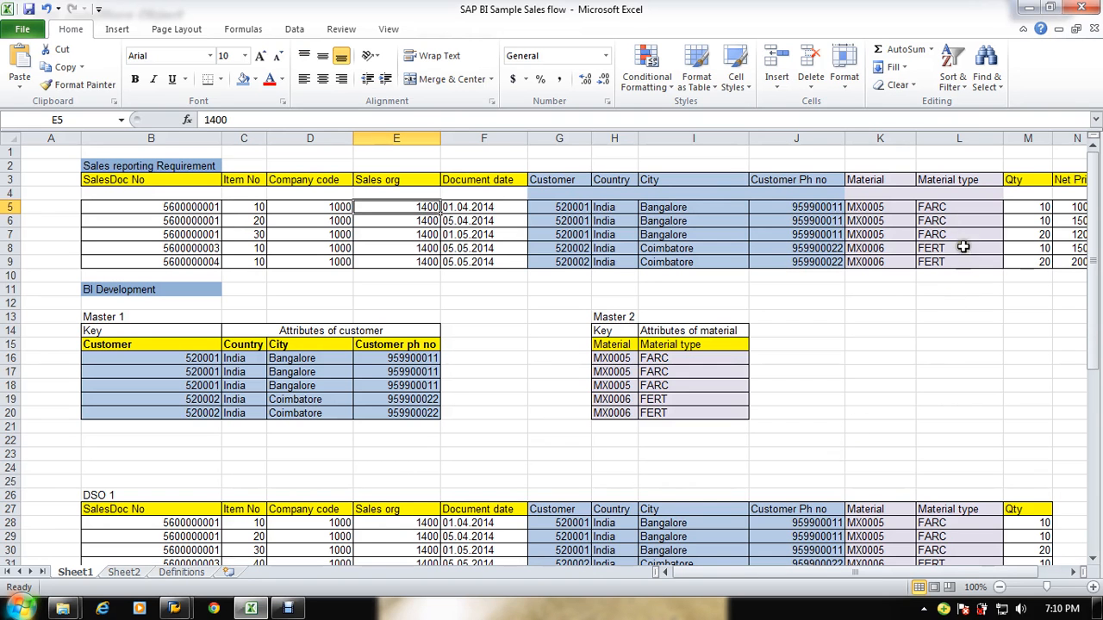
pyautogui.click(1017, 209)
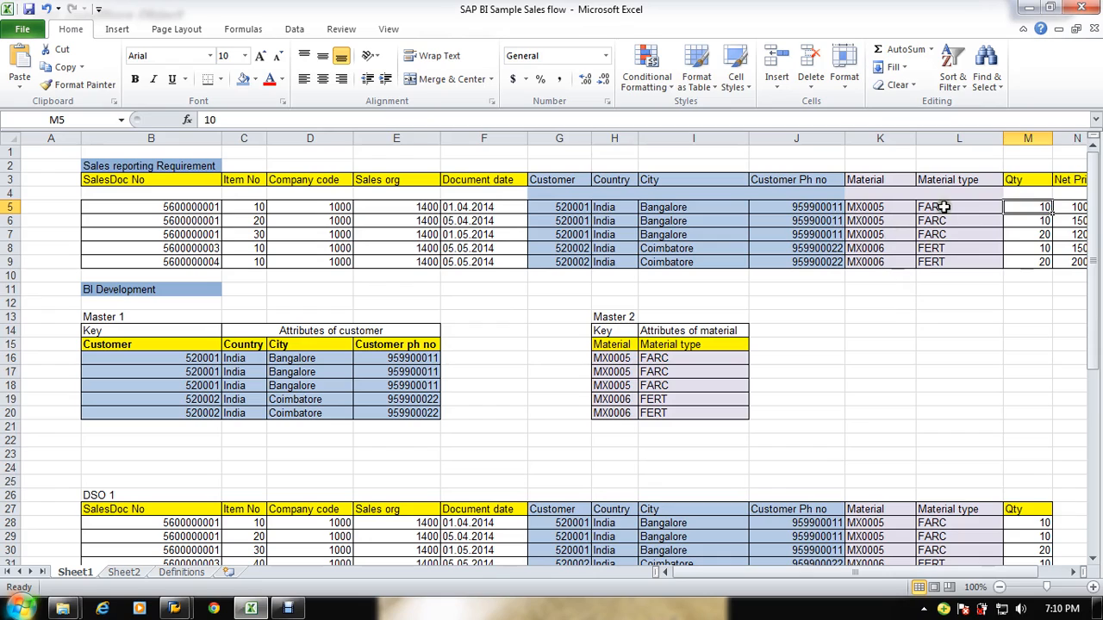
pyautogui.moveTo(944, 207); pyautogui.dragTo(919, 263)
pyautogui.hotkey('alt', 'Tab')
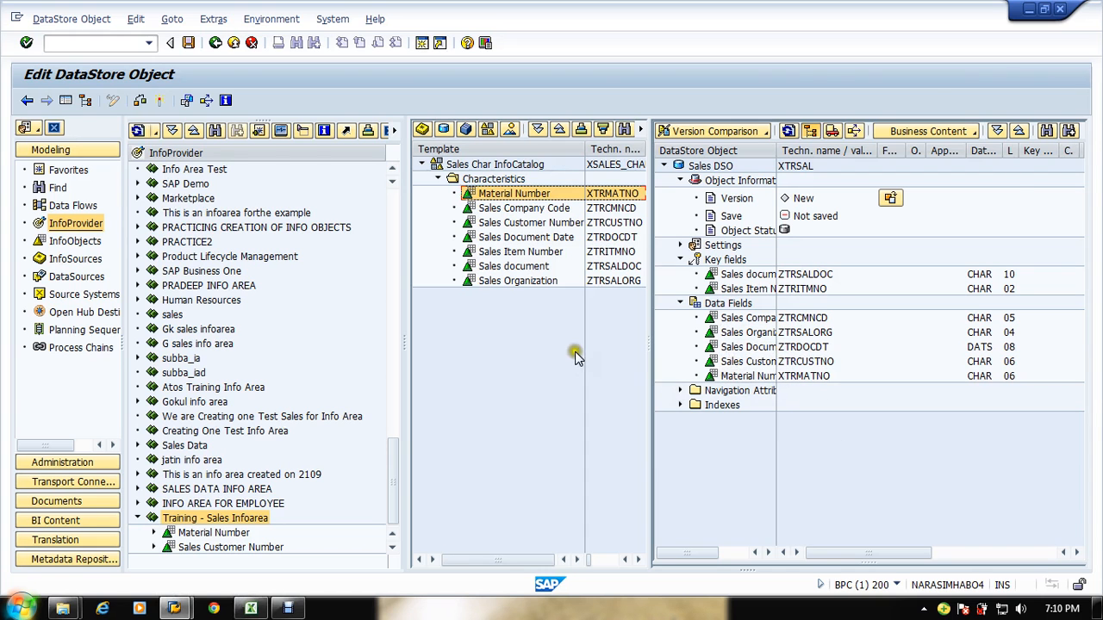
# Step: Select the Sales KF Catalog XSALES_KF as the template and expand its Key Figures
pyautogui.hotkey('alt', 'Tab')
pyautogui.hotkey('alt', 'Tab')
pyautogui.click(488, 130)
pyautogui.doubleClick(62, 231)
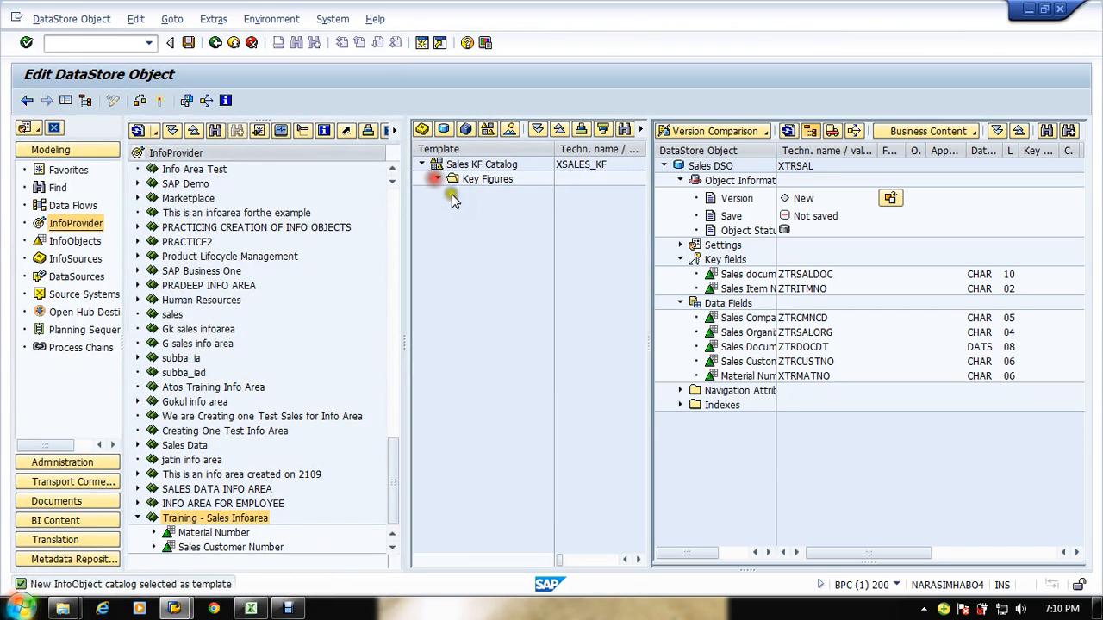
pyautogui.doubleClick(453, 181)
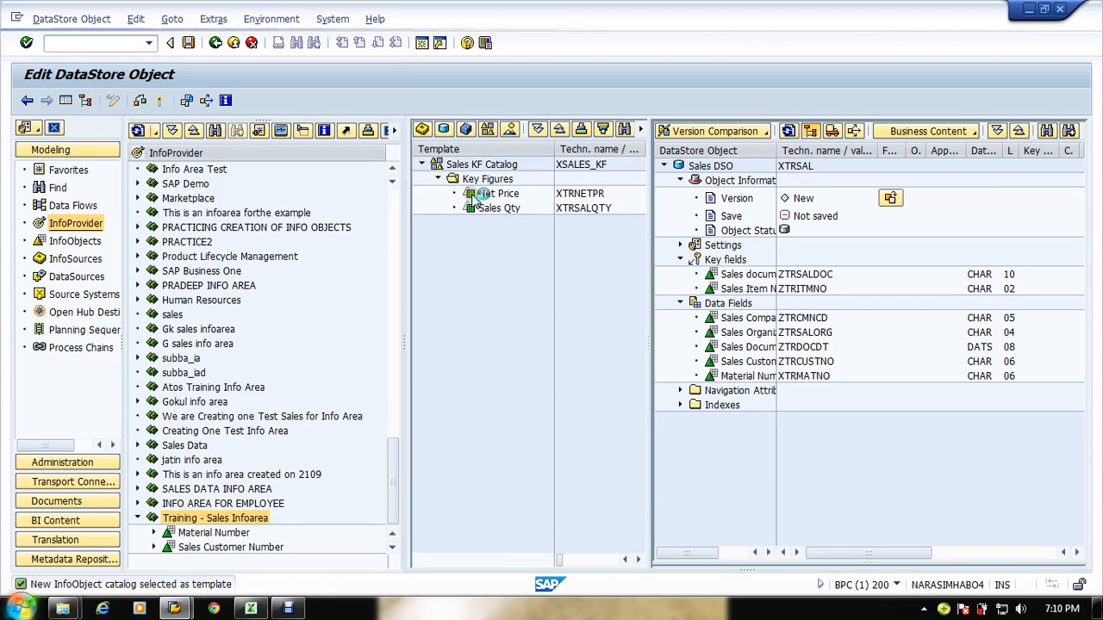
# Step: Add the Net Price (XTRNETPR) and Sales Qty (XTRSALQTY) key figures to the DSO's data fields
pyautogui.moveTo(475, 195); pyautogui.dragTo(717, 304)
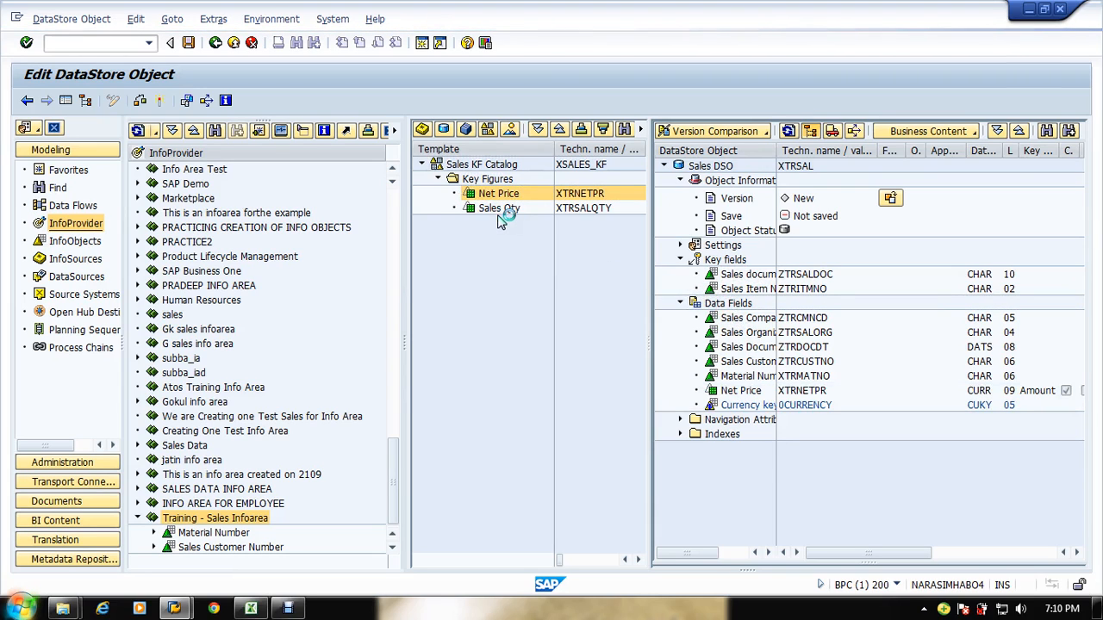
pyautogui.click(472, 210)
pyautogui.moveTo(472, 210); pyautogui.dragTo(741, 312)
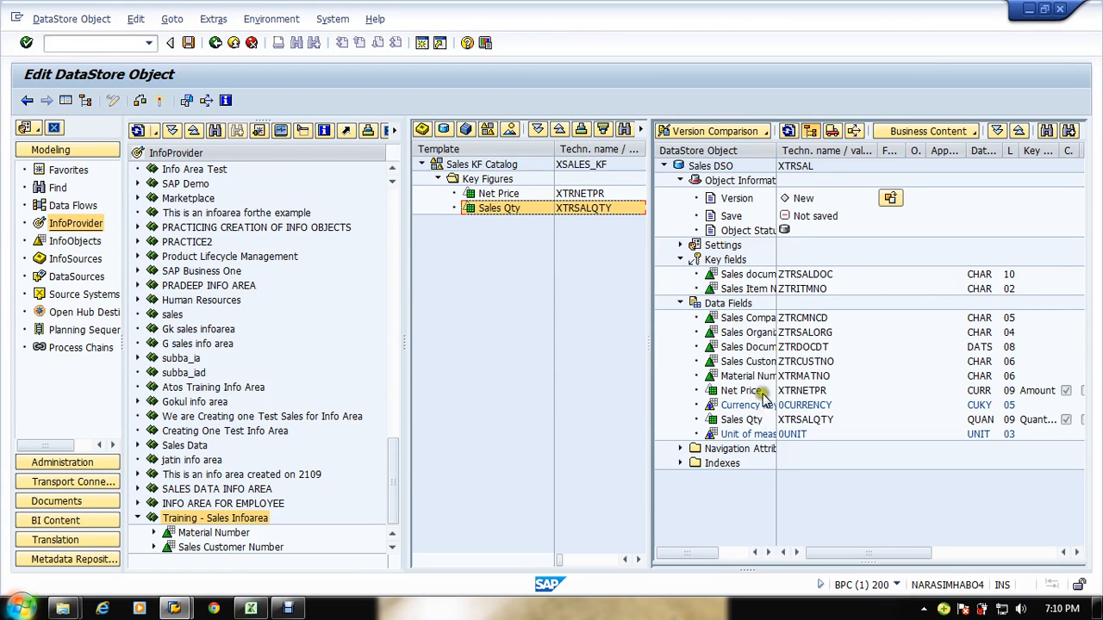
# Step: Widen the technical name column and examine the DSO's key figure and unit data fields
pyautogui.moveTo(775, 152); pyautogui.dragTo(812, 152)
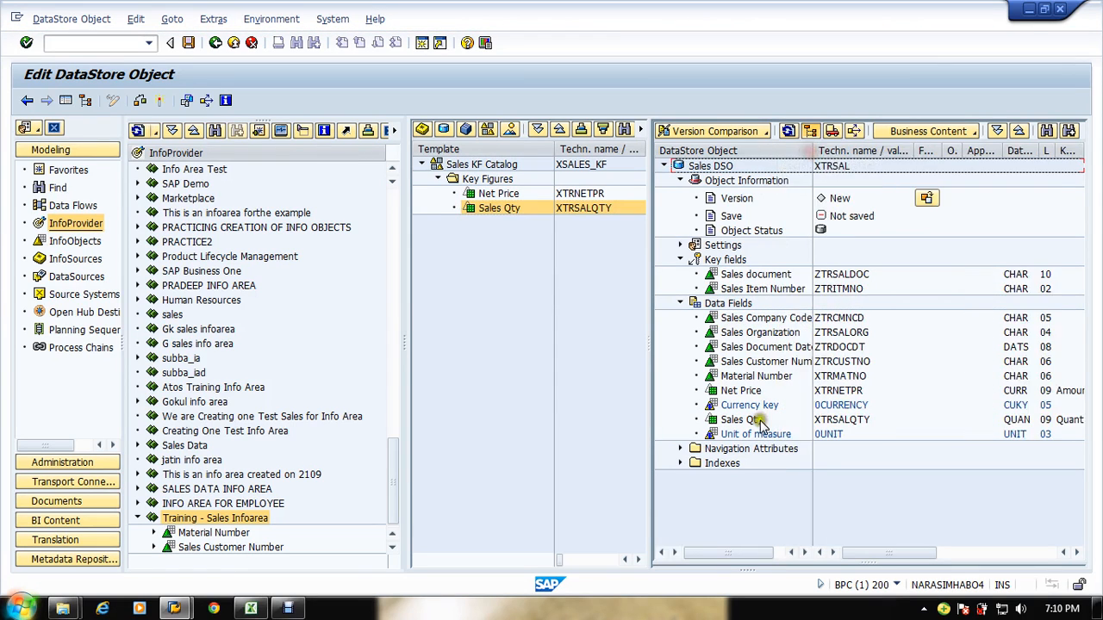
pyautogui.click(713, 423)
pyautogui.click(713, 428)
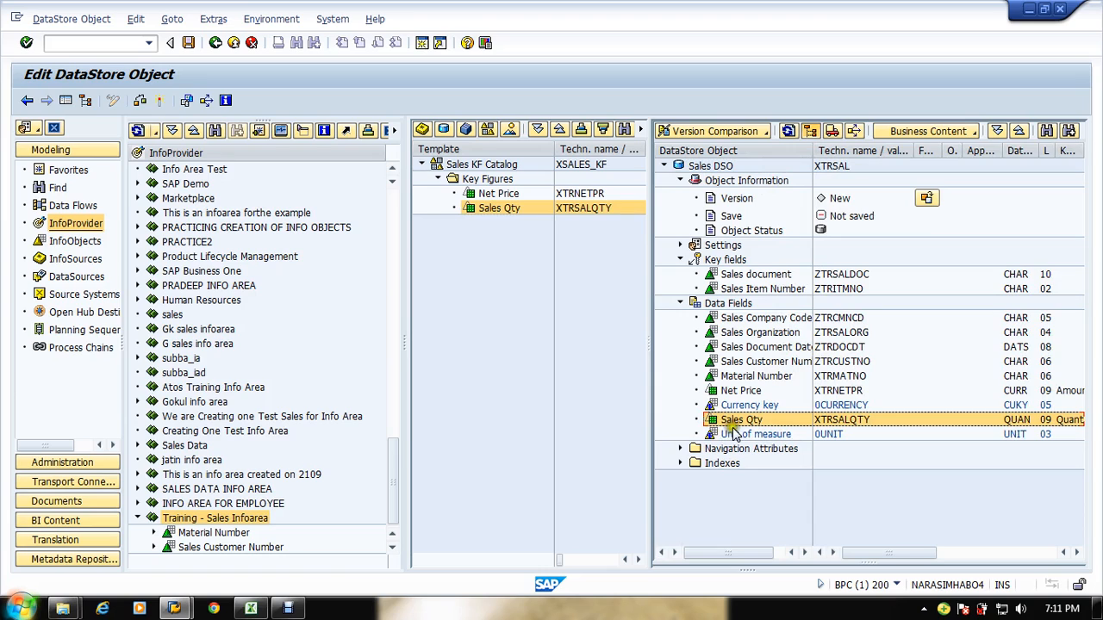
pyautogui.click(770, 487)
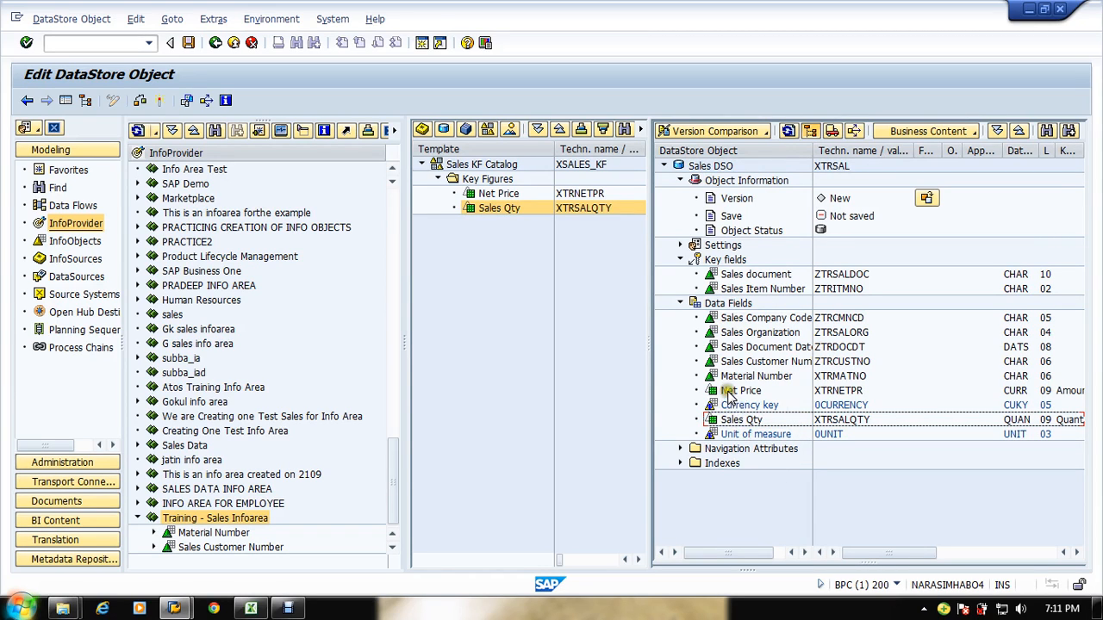
pyautogui.click(746, 406)
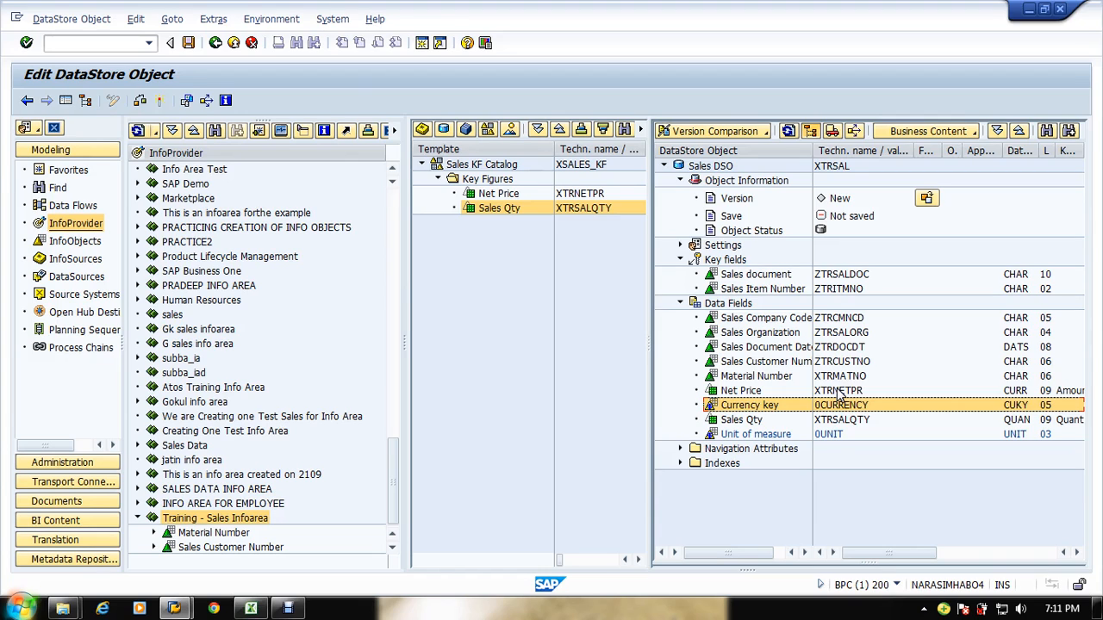
pyautogui.click(838, 420)
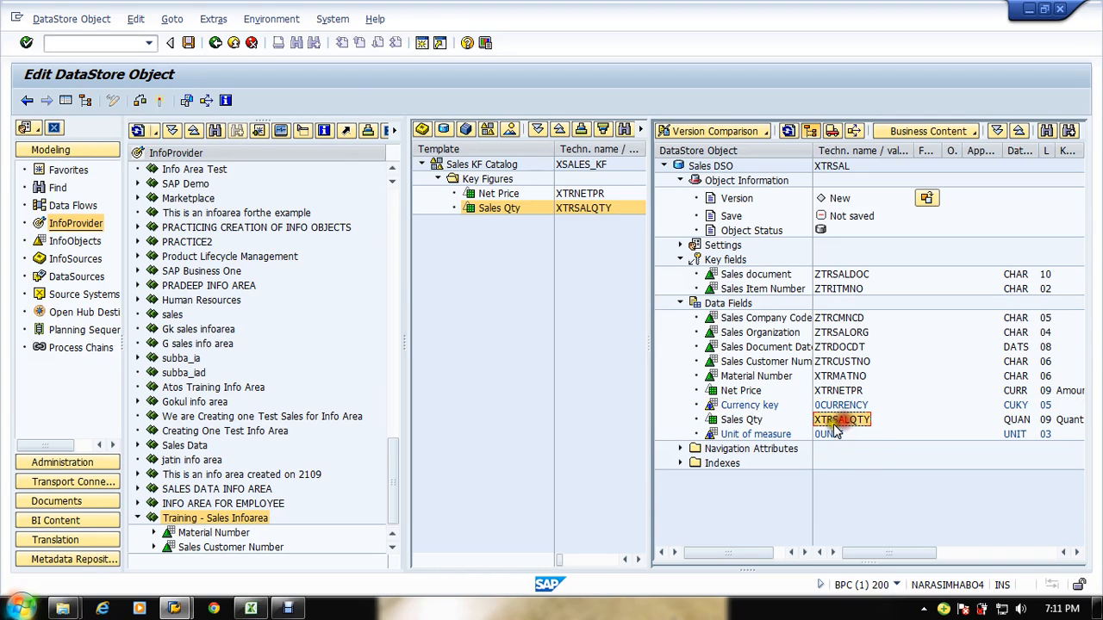
pyautogui.click(828, 435)
pyautogui.click(747, 420)
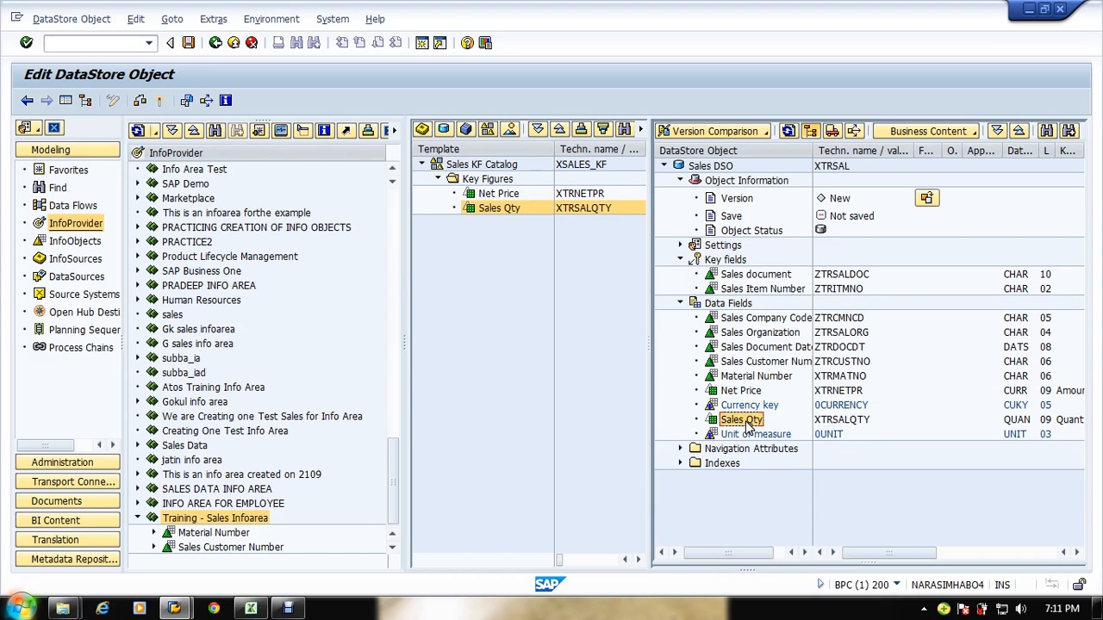
# Step: Check the Sales Qty key figure's unit settings, return, and activate the DataStore Object XTRSAL
pyautogui.doubleClick(747, 423)
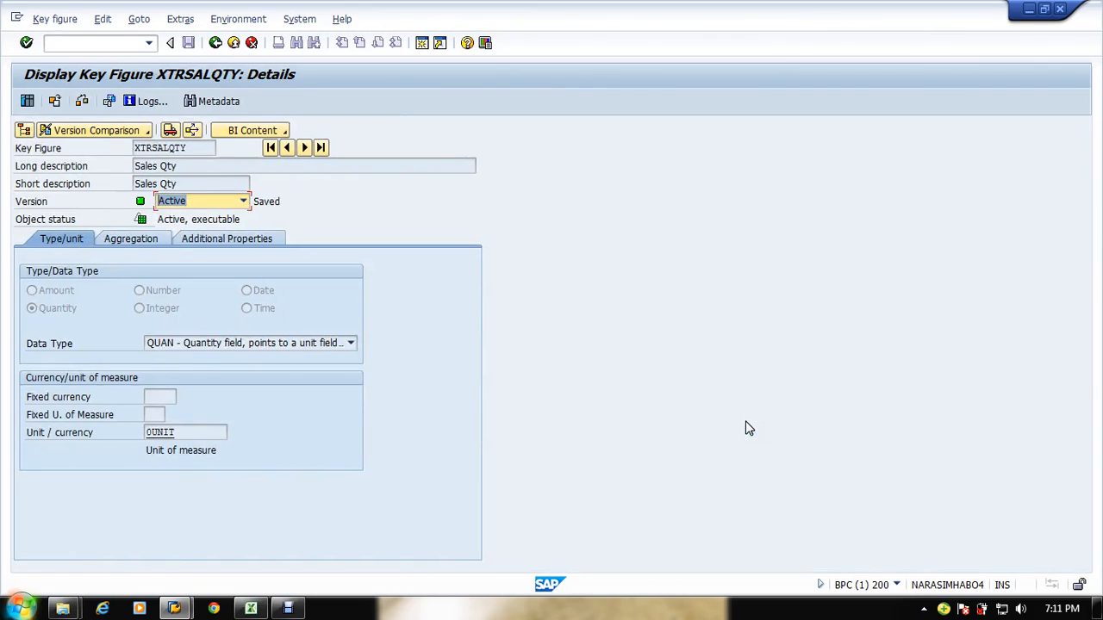
pyautogui.click(64, 445)
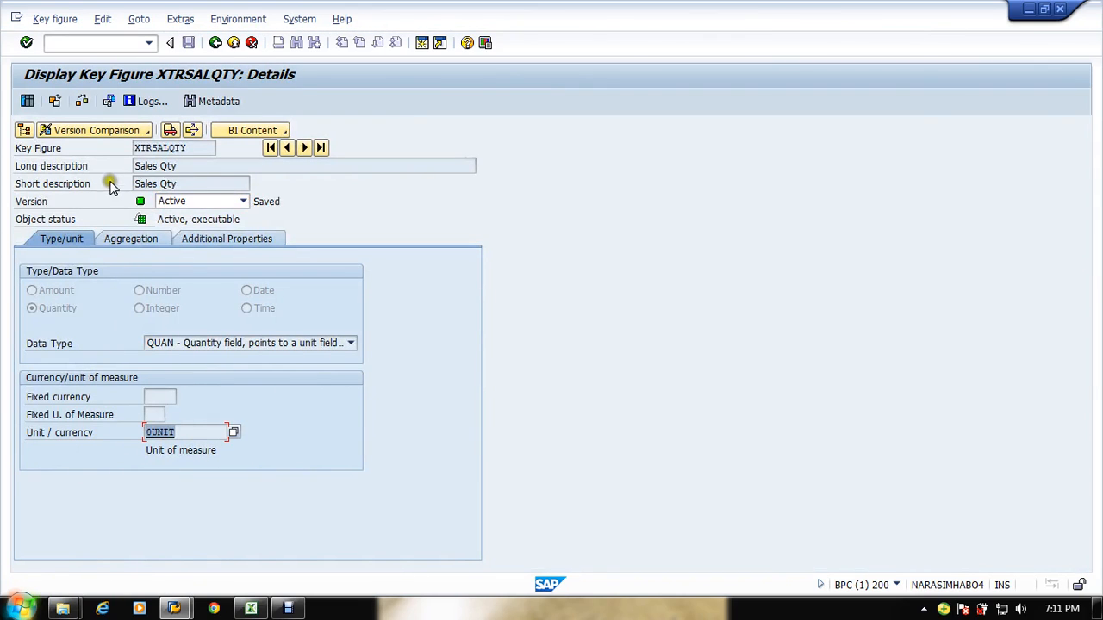
pyautogui.click(217, 43)
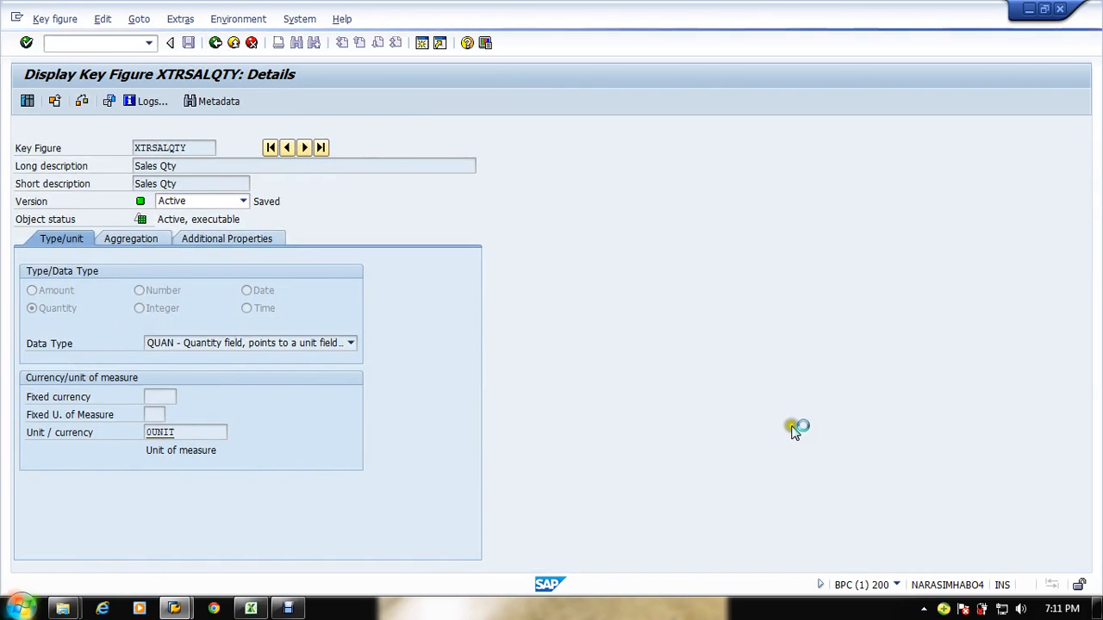
pyautogui.click(160, 101)
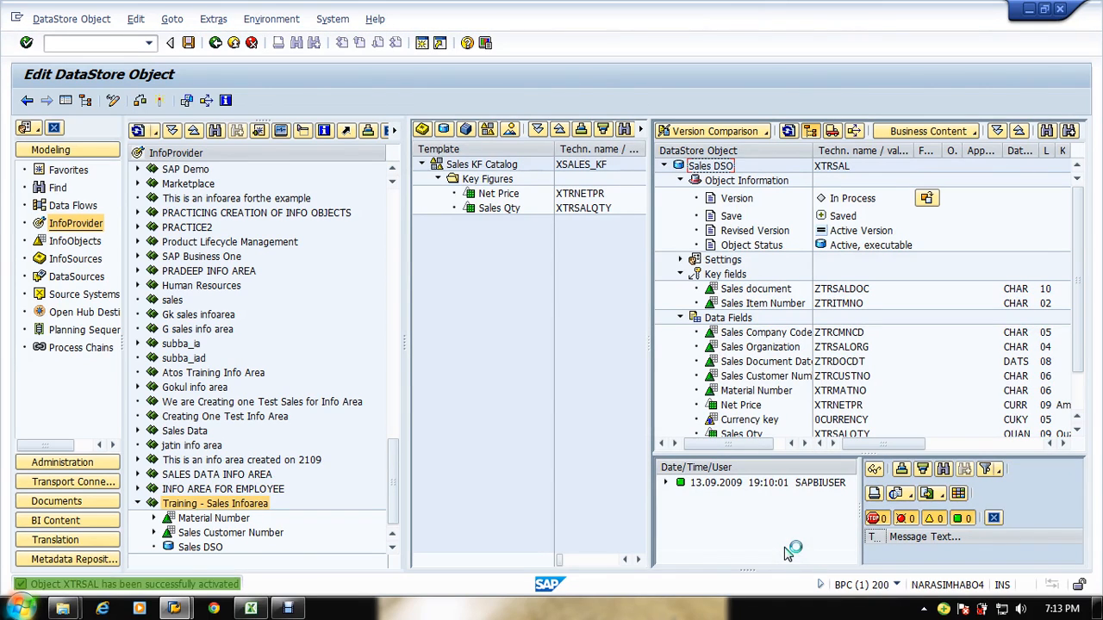
# Step: Compare the DSO's data fields with the DSO 1 and DSO 2 layouts in the Excel sales flow sheet
pyautogui.click(993, 518)
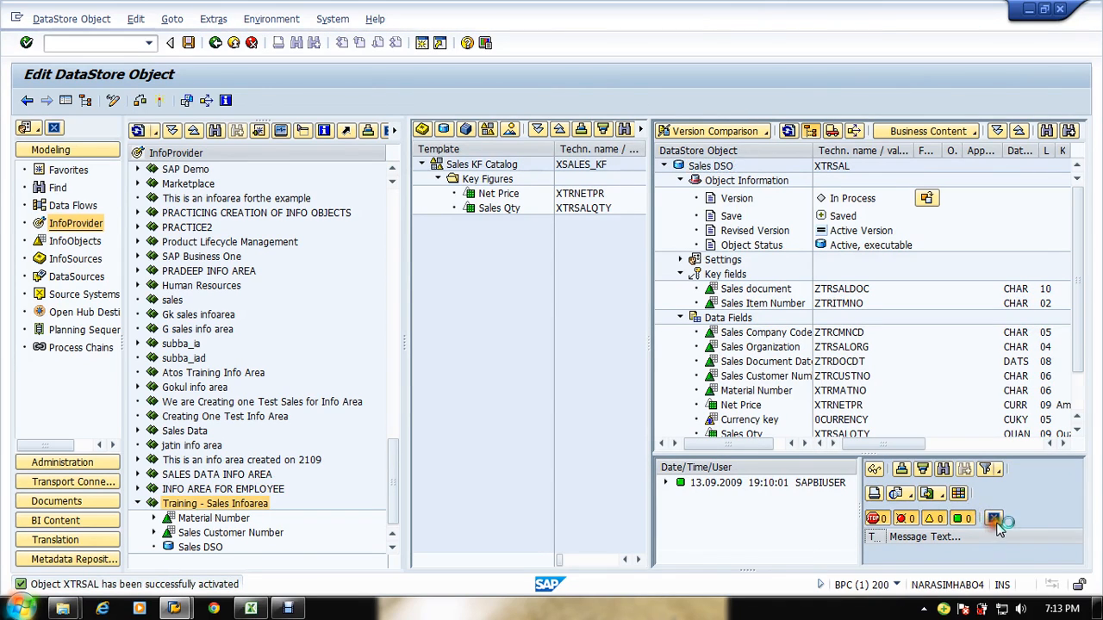
pyautogui.moveTo(819, 151); pyautogui.dragTo(858, 151)
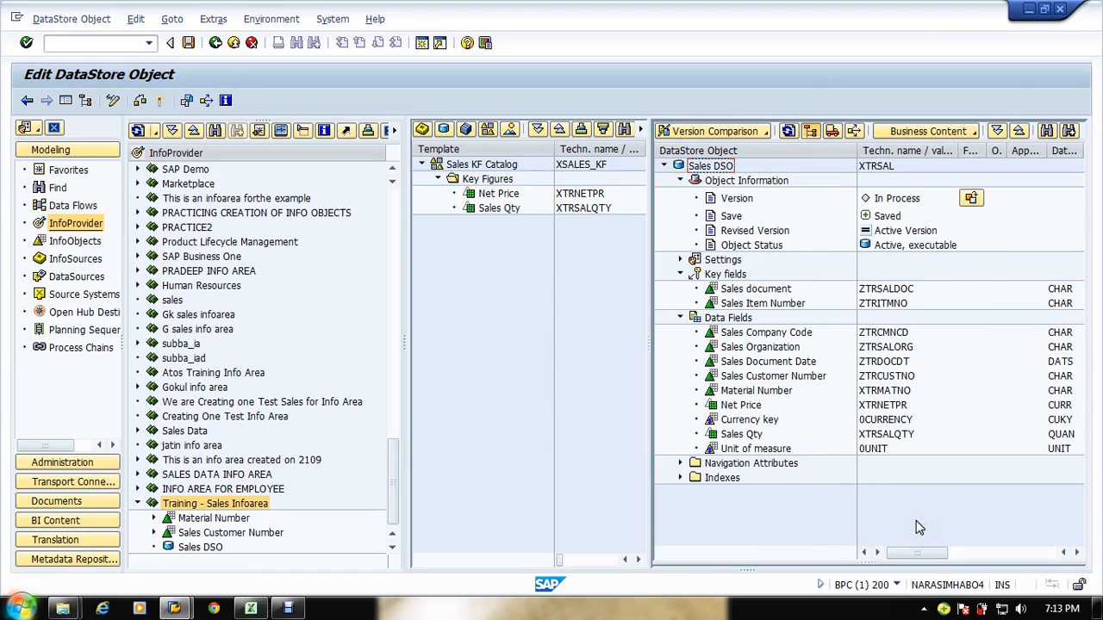
pyautogui.click(580, 373)
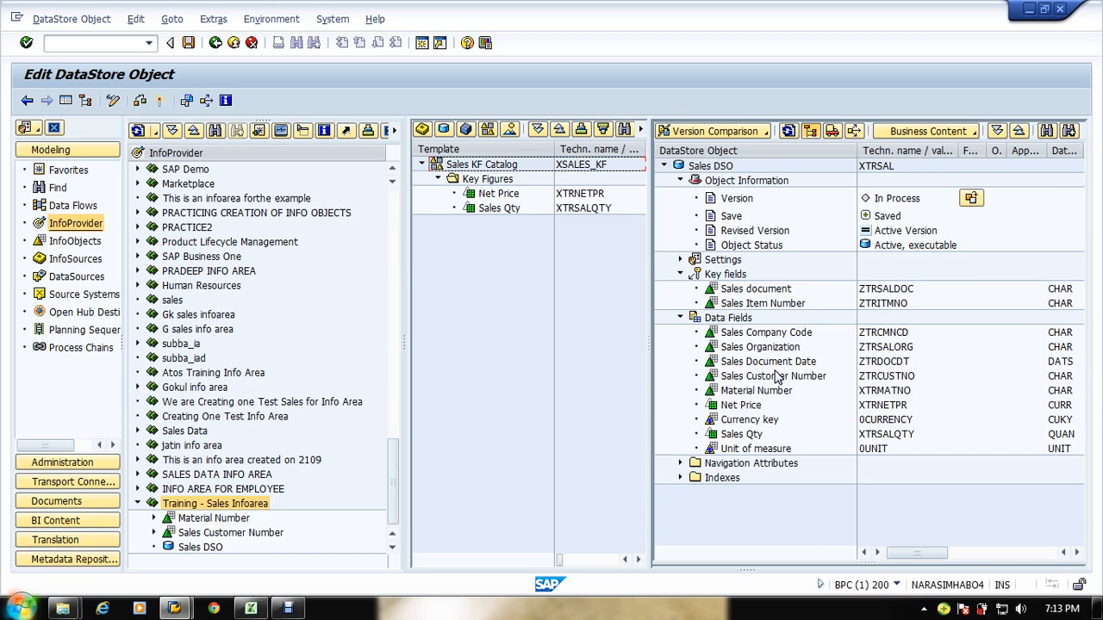
pyautogui.hotkey('alt', 'Tab')
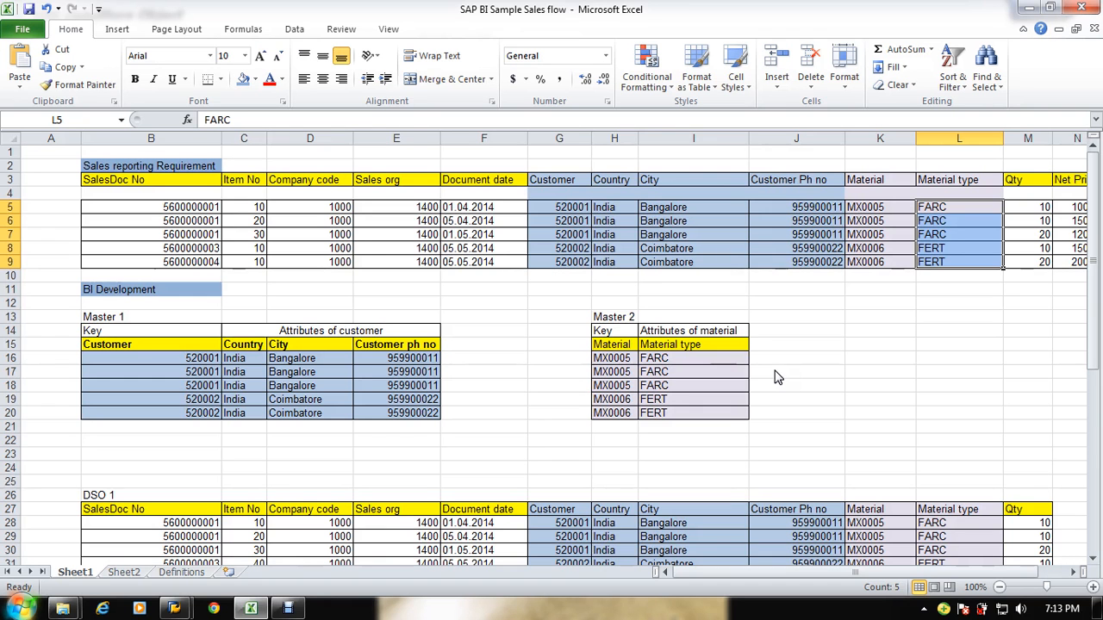
pyautogui.click(703, 399)
pyautogui.scroll(-6, 714, 414)
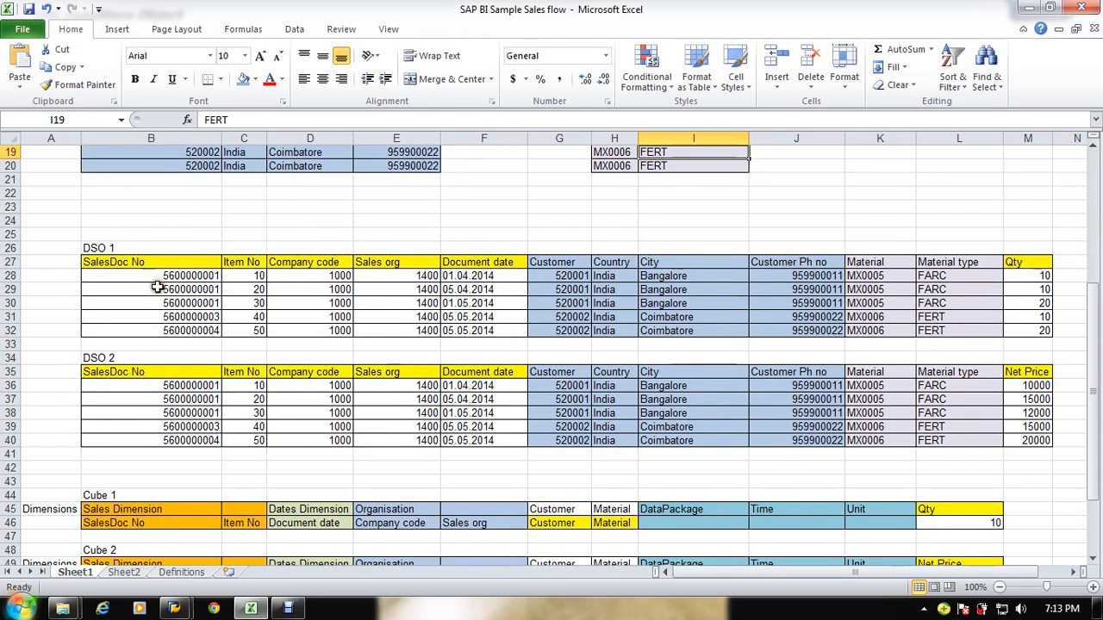
pyautogui.moveTo(157, 277); pyautogui.dragTo(1030, 331)
pyautogui.click(1037, 288)
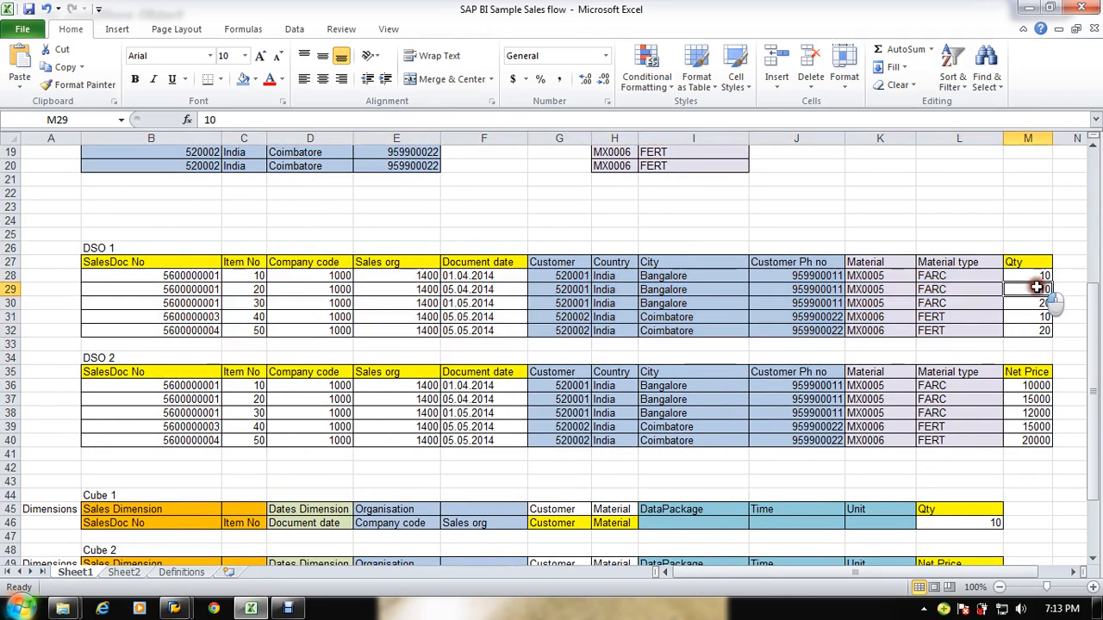
pyautogui.moveTo(1027, 262); pyautogui.dragTo(1034, 331)
pyautogui.moveTo(1027, 372); pyautogui.dragTo(1031, 440)
pyautogui.hotkey('alt', 'Tab')
# Step: Remove the Net Price key figure from the DSO's data fields and reactivate the DSO, continuing past the removal warning
pyautogui.click(726, 436)
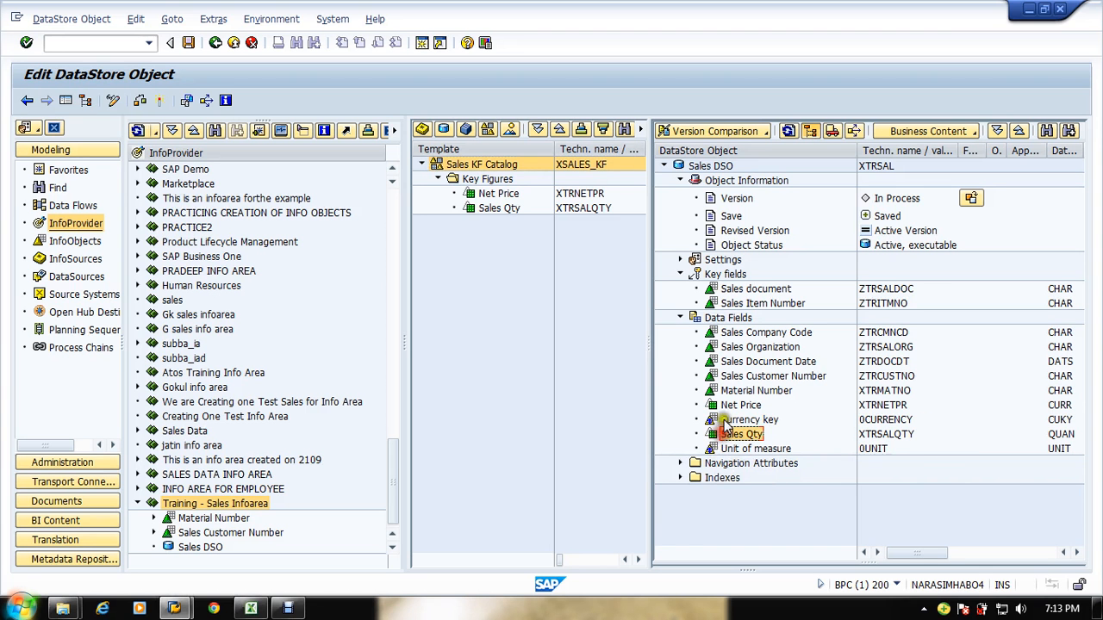
pyautogui.moveTo(725, 424); pyautogui.dragTo(678, 417)
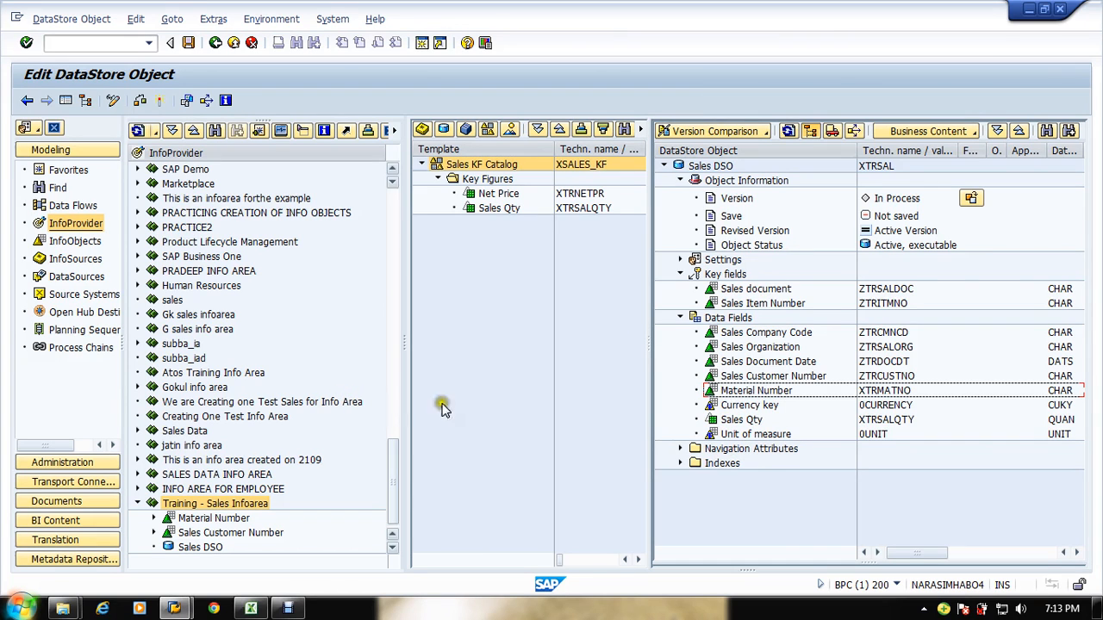
pyautogui.click(159, 100)
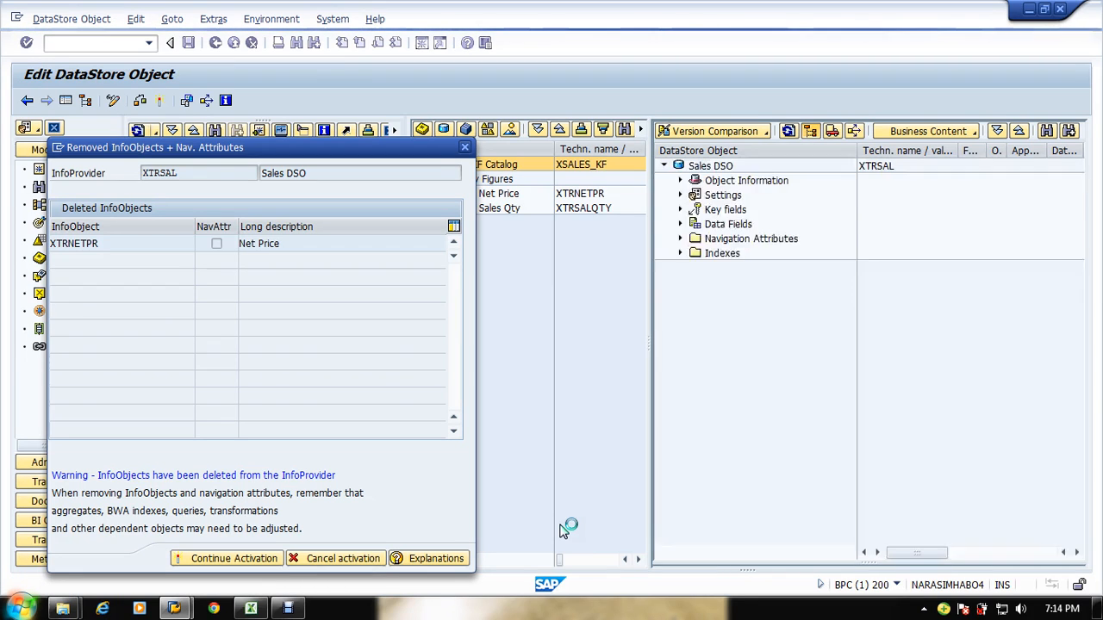
pyautogui.press('Return')
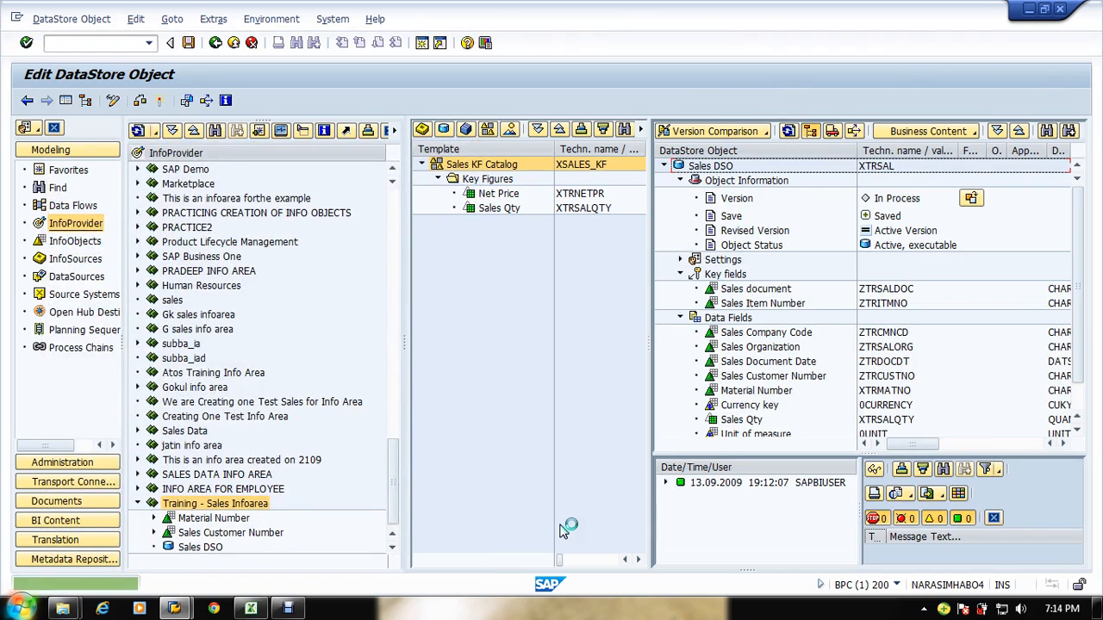
pyautogui.click(993, 518)
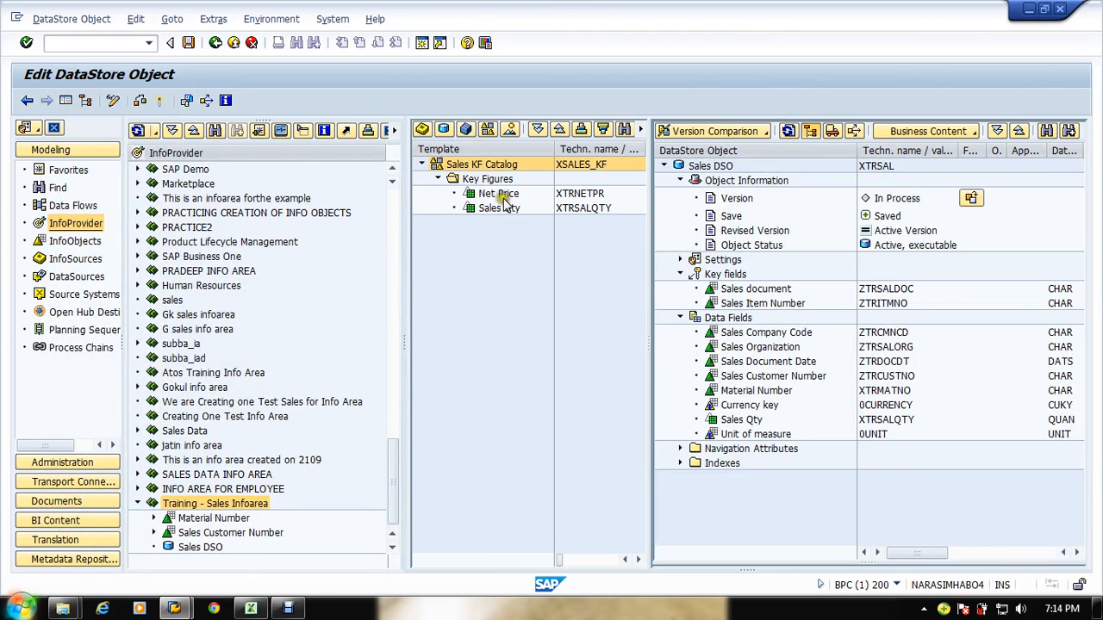
# Step: Open the Sales DSO for change, set its description to Sales DSO 1, and activate it
pyautogui.rightClick(204, 550)
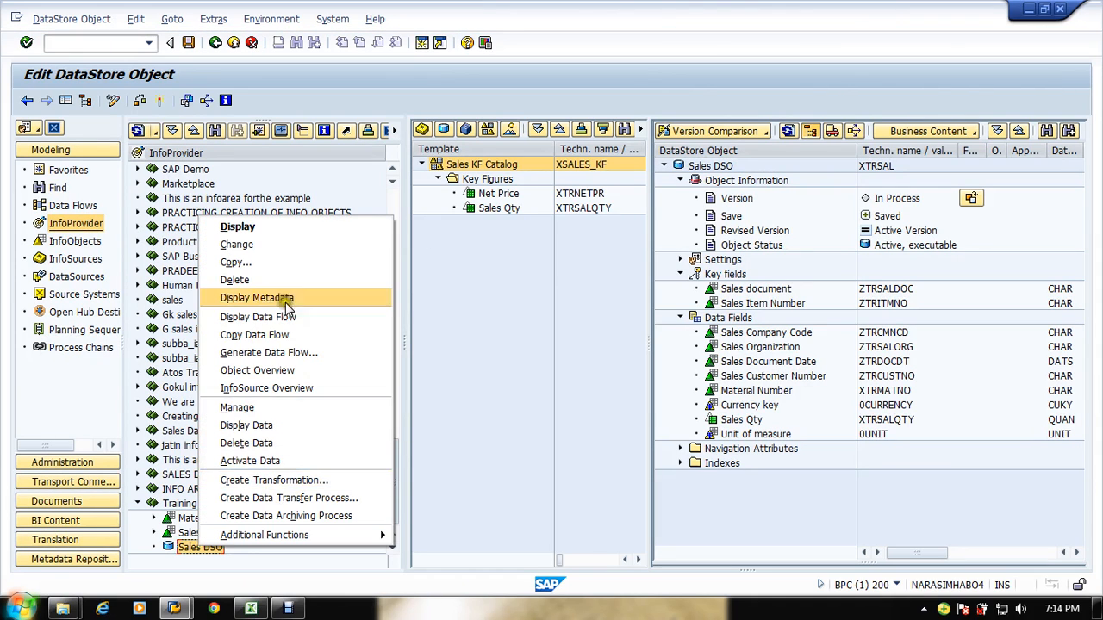
pyautogui.click(280, 244)
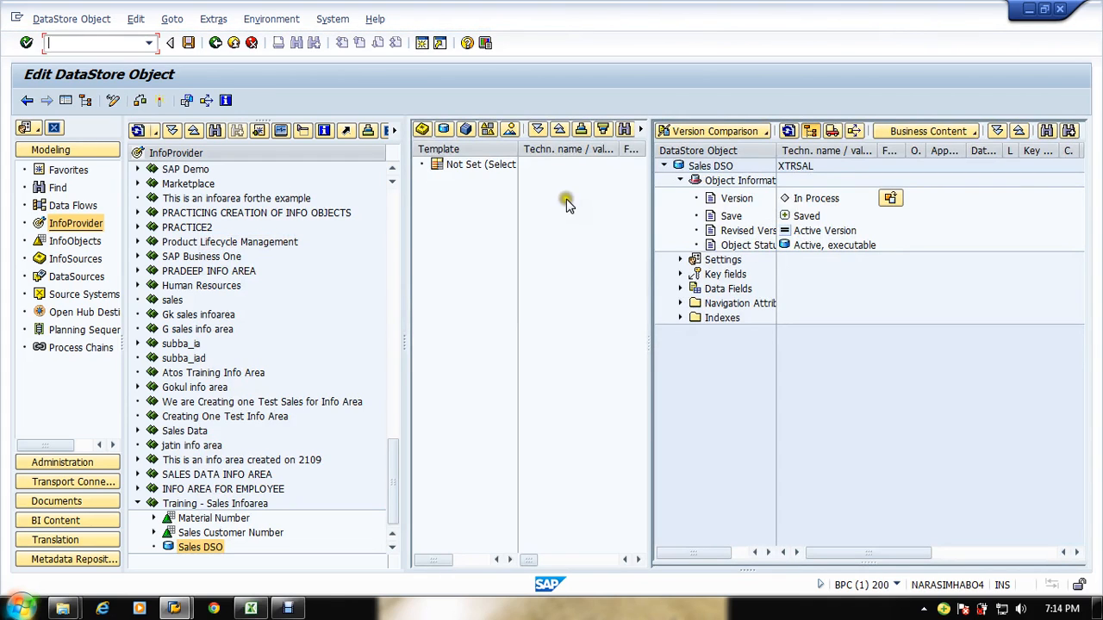
pyautogui.click(710, 169)
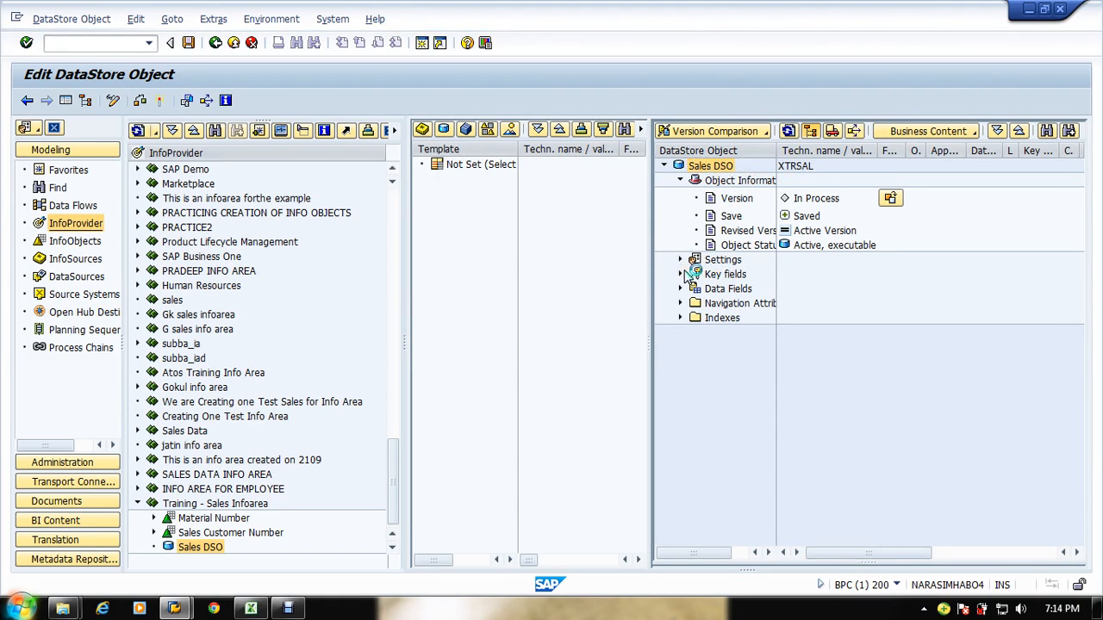
pyautogui.click(207, 192)
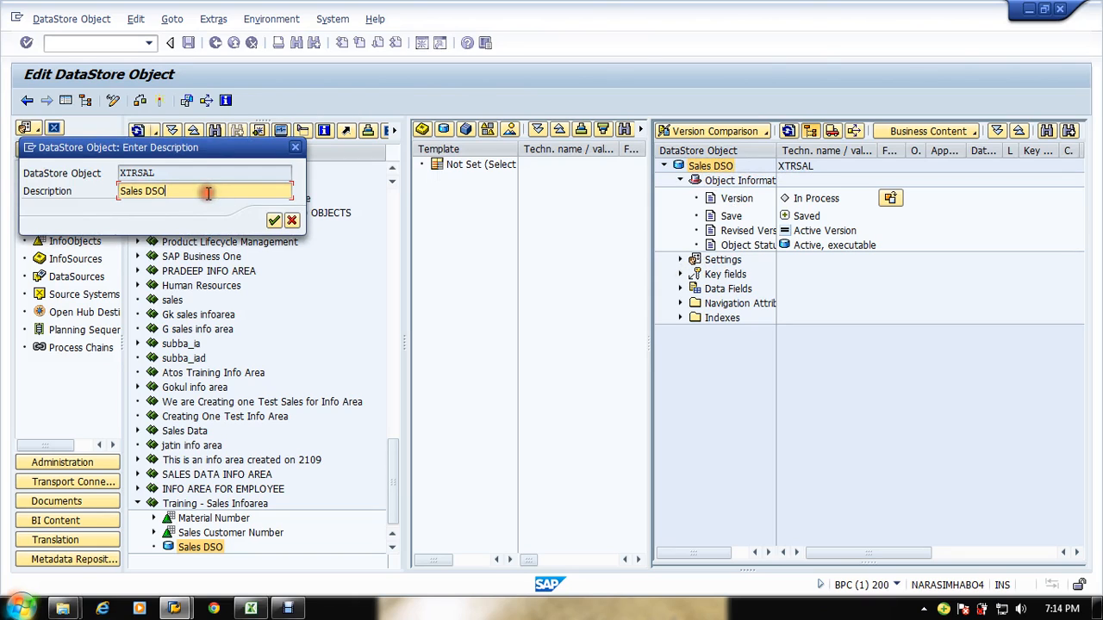
pyautogui.write('1')
pyautogui.click(273, 220)
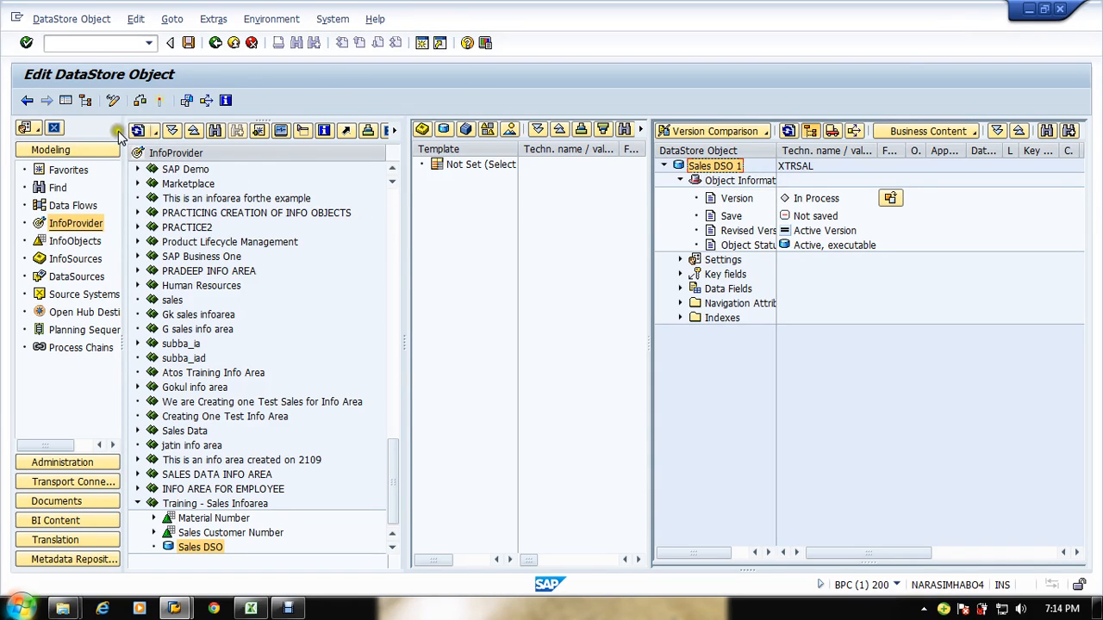
pyautogui.click(160, 102)
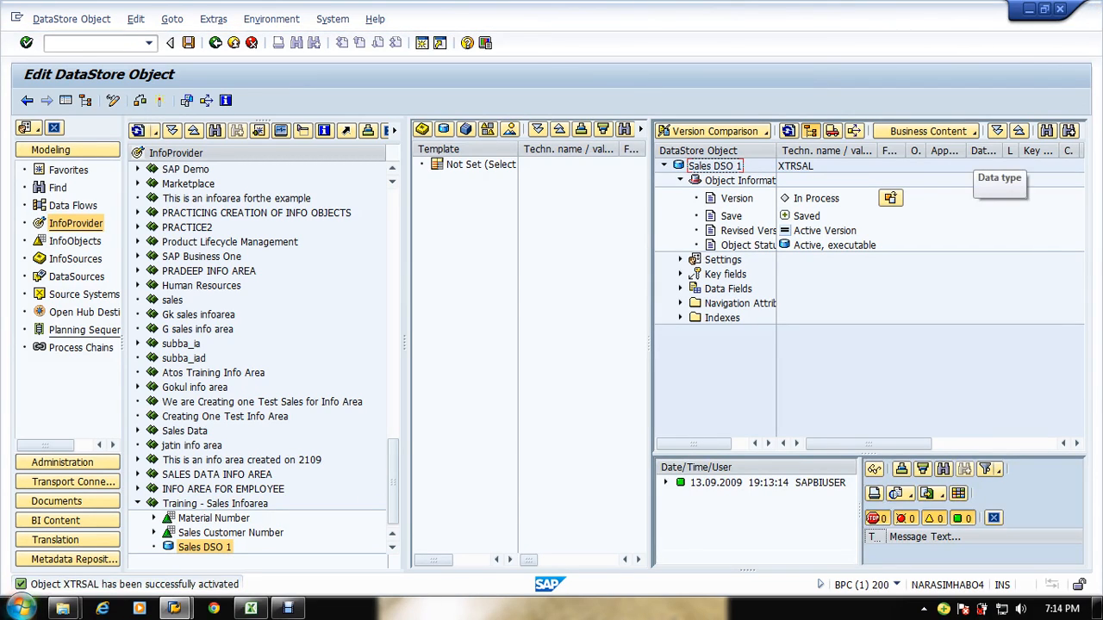
# Step: Start creating a DataStore Object in Training - Sales Infoarea with technical name XTRSAL_1 and description Sales DSO 2
pyautogui.click(209, 548)
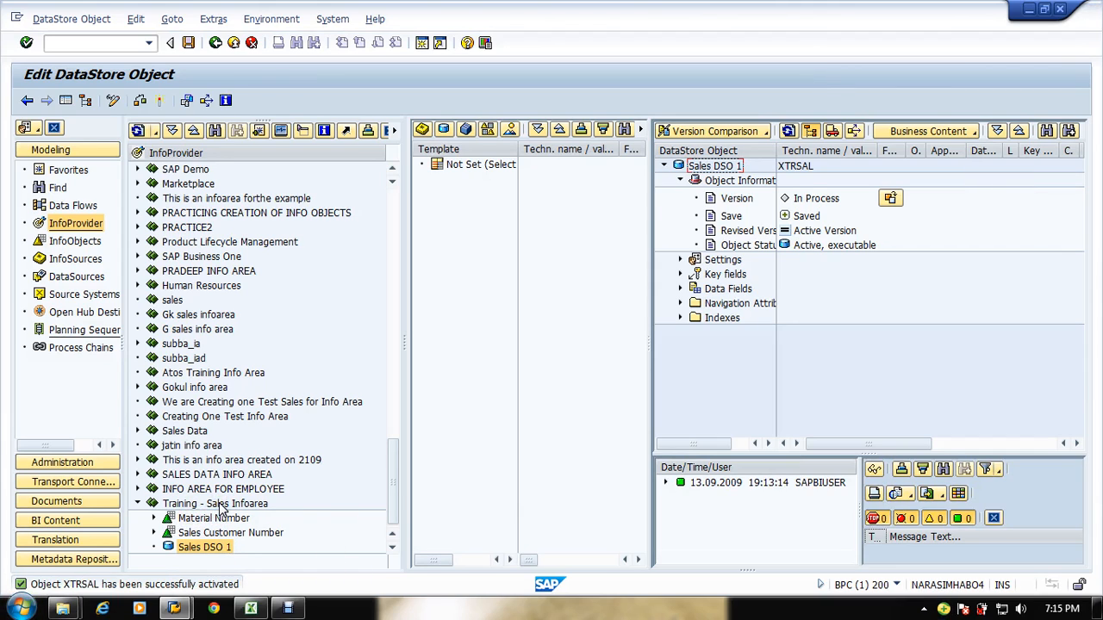
pyautogui.rightClick(222, 506)
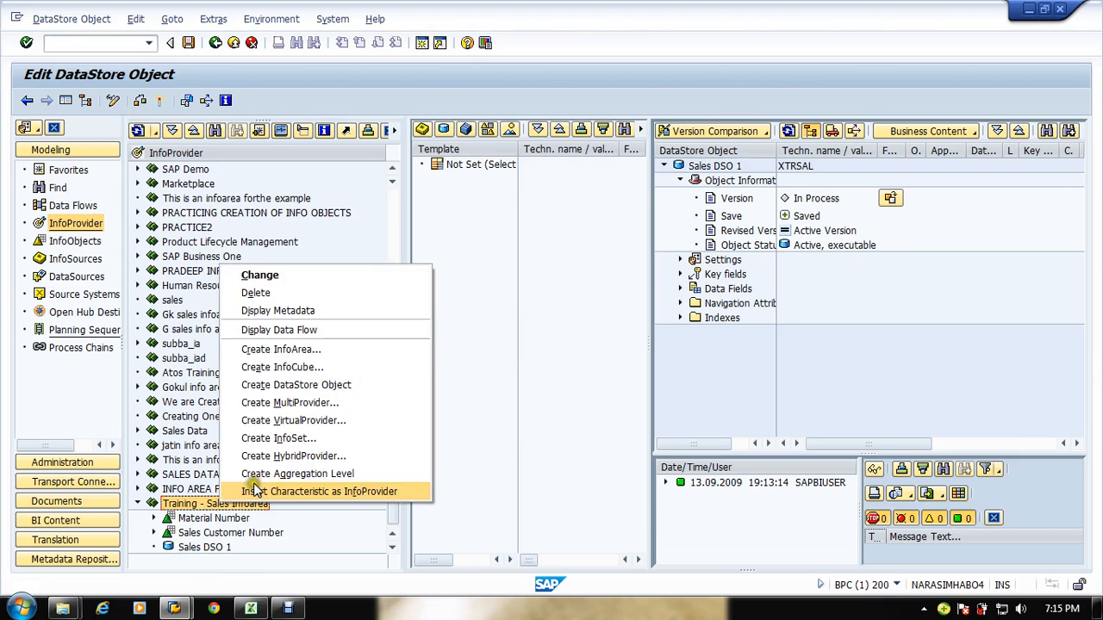
pyautogui.click(319, 393)
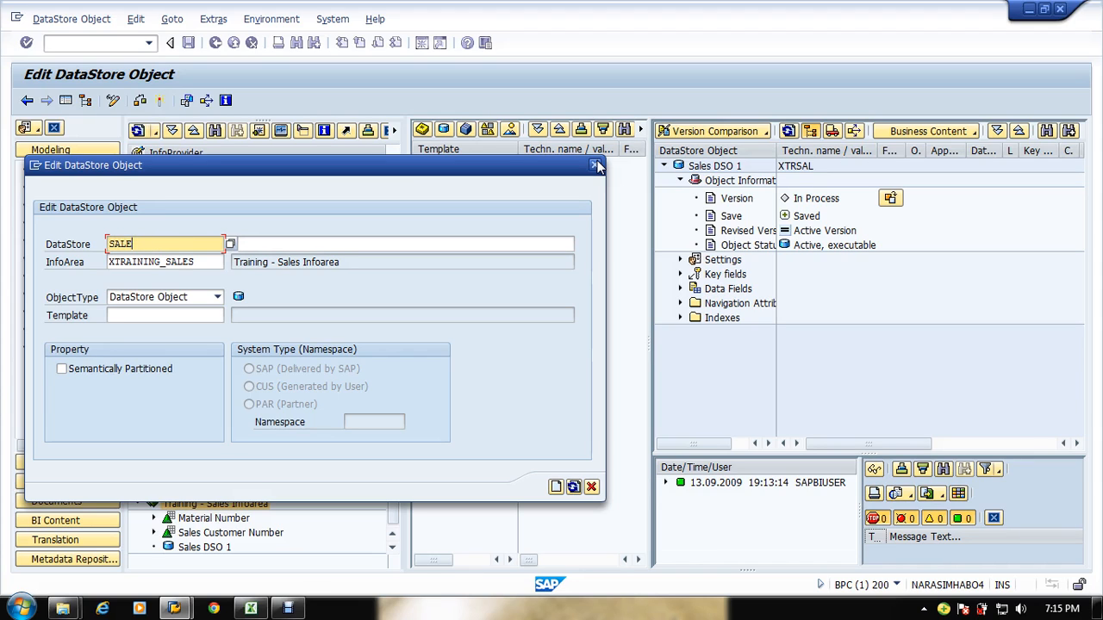
pyautogui.press('BackSpace')
pyautogui.press('BackSpace')
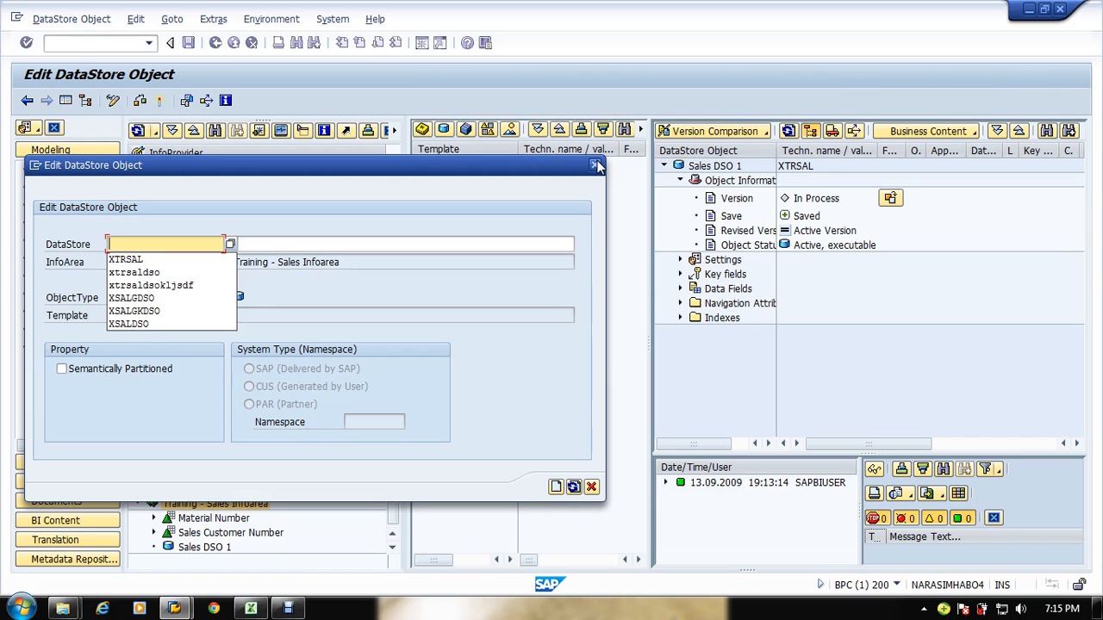
pyautogui.write('XT')
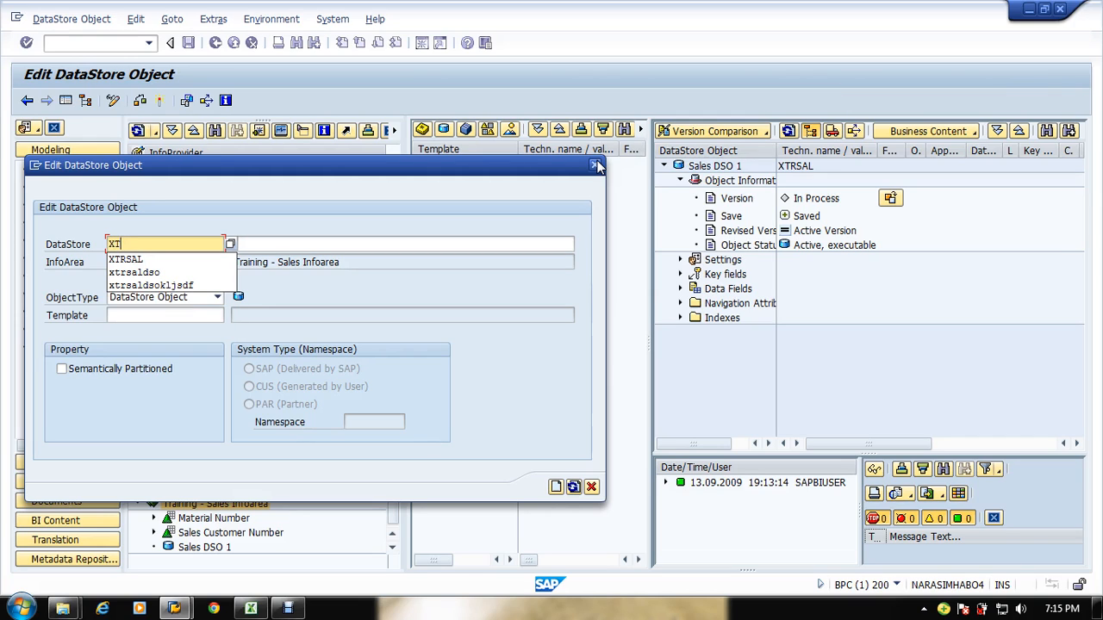
pyautogui.write('RSAL_1')
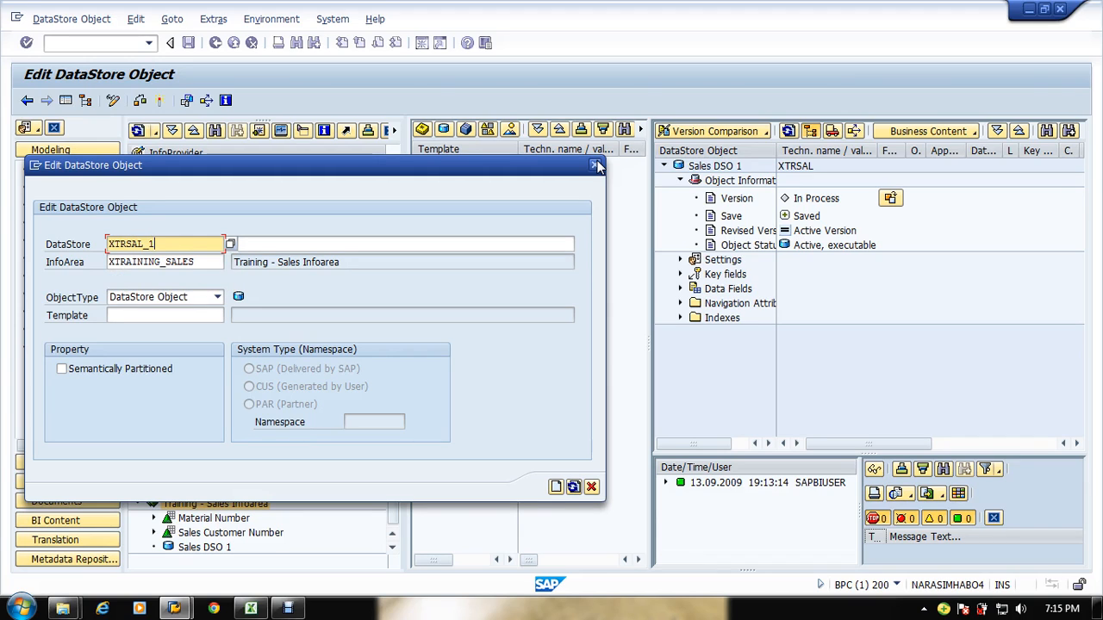
pyautogui.press('Tab')
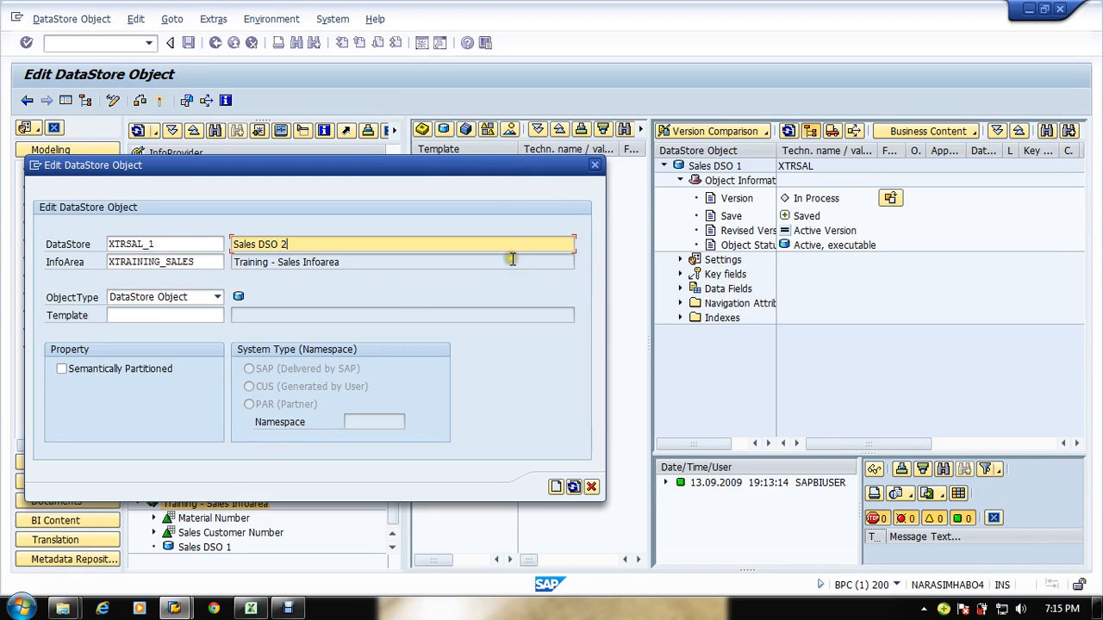
# Step: Keep DataStore Object as the object type, set XTRSAL as the template, and create the new DSO
pyautogui.click(217, 296)
pyautogui.click(219, 298)
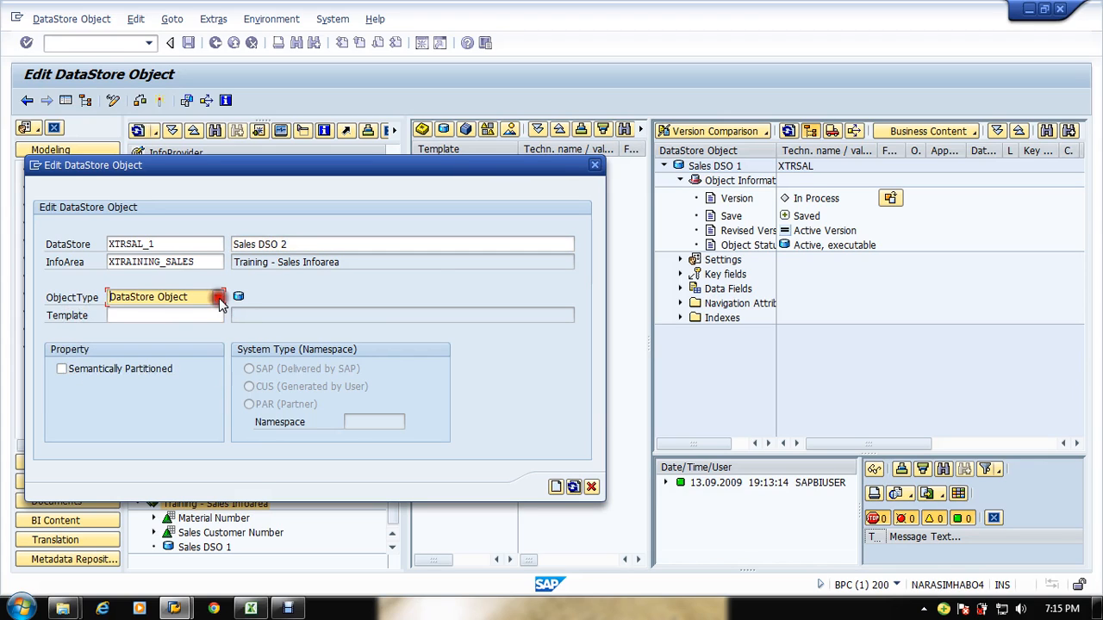
pyautogui.click(219, 298)
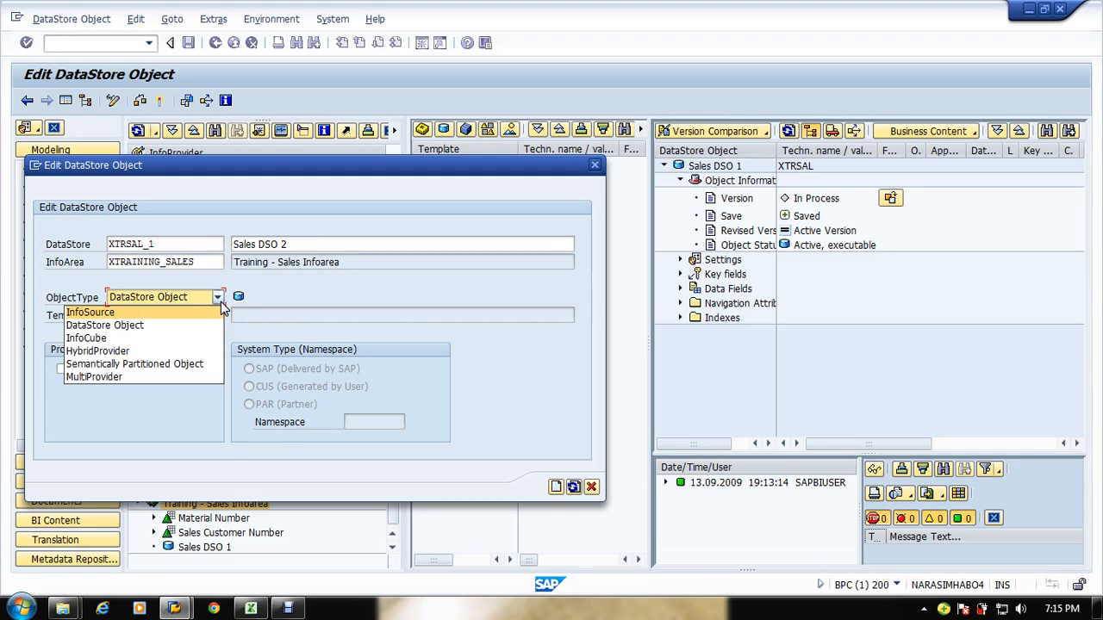
pyautogui.click(220, 302)
pyautogui.click(220, 302)
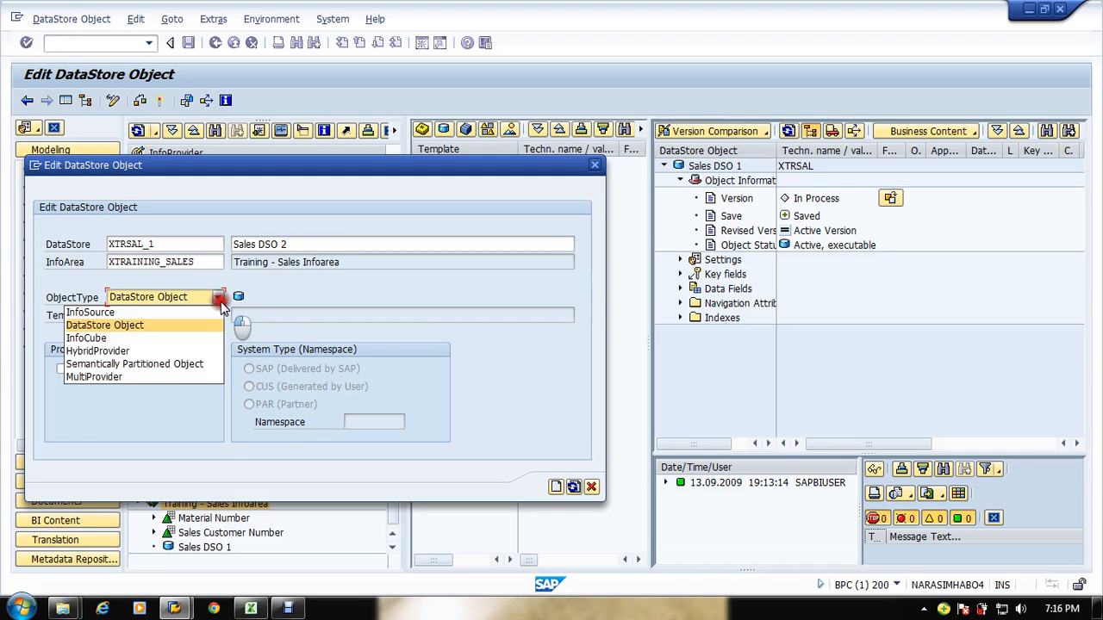
pyautogui.click(220, 304)
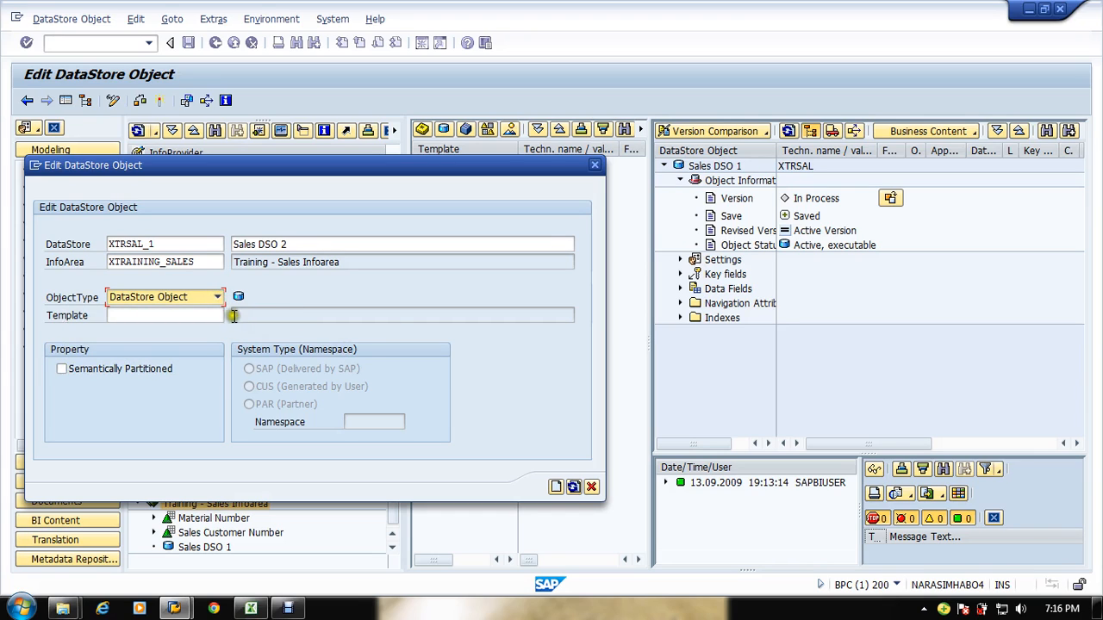
pyautogui.click(220, 302)
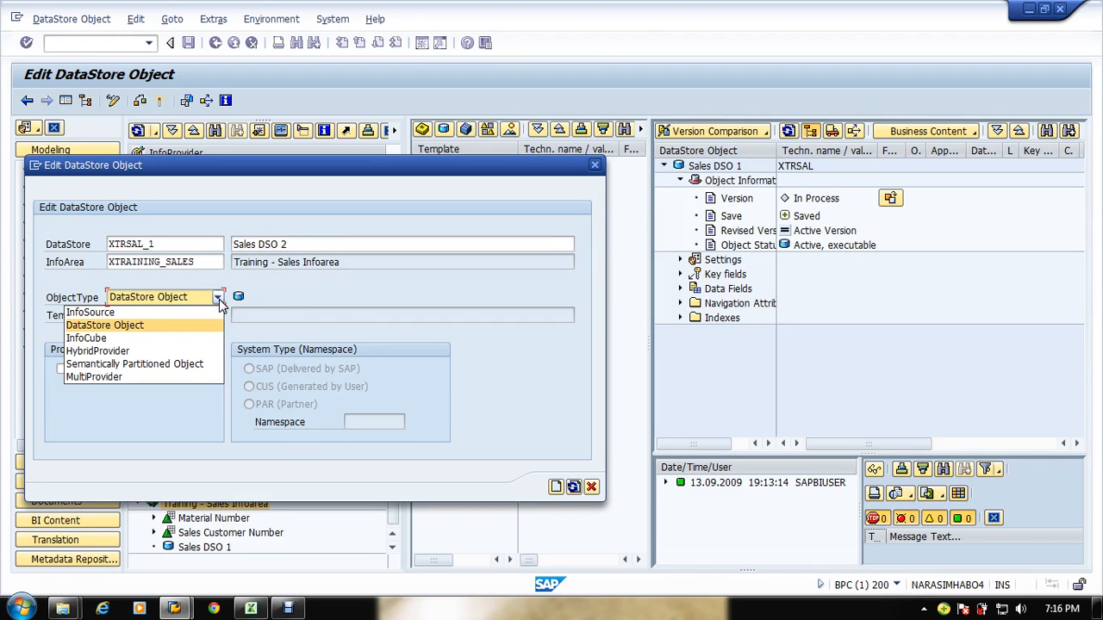
pyautogui.click(220, 302)
pyautogui.click(201, 316)
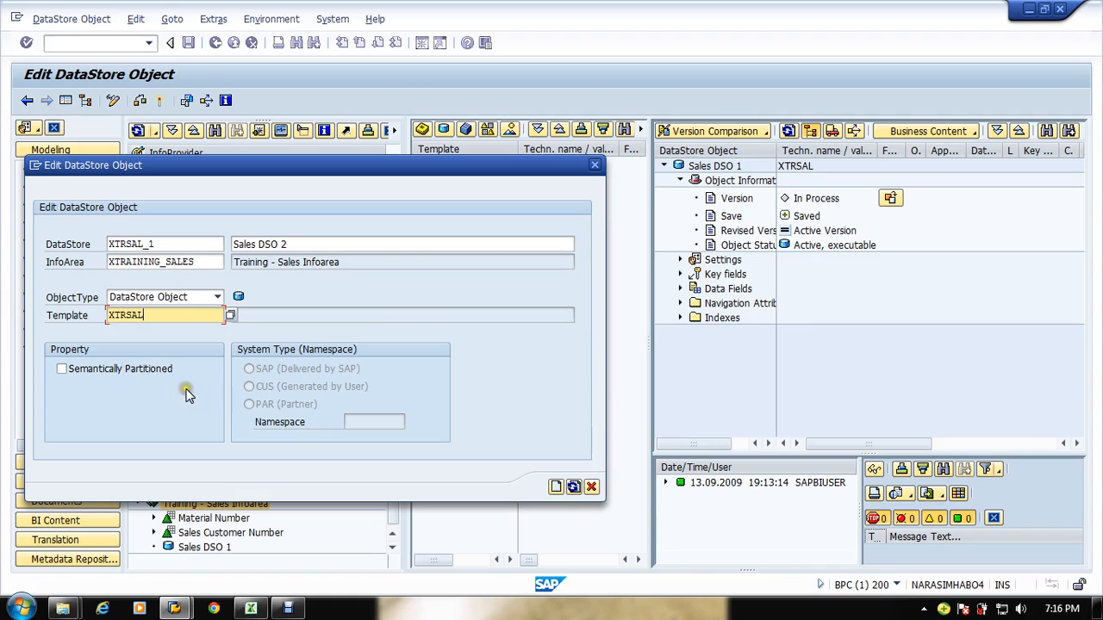
pyautogui.click(556, 488)
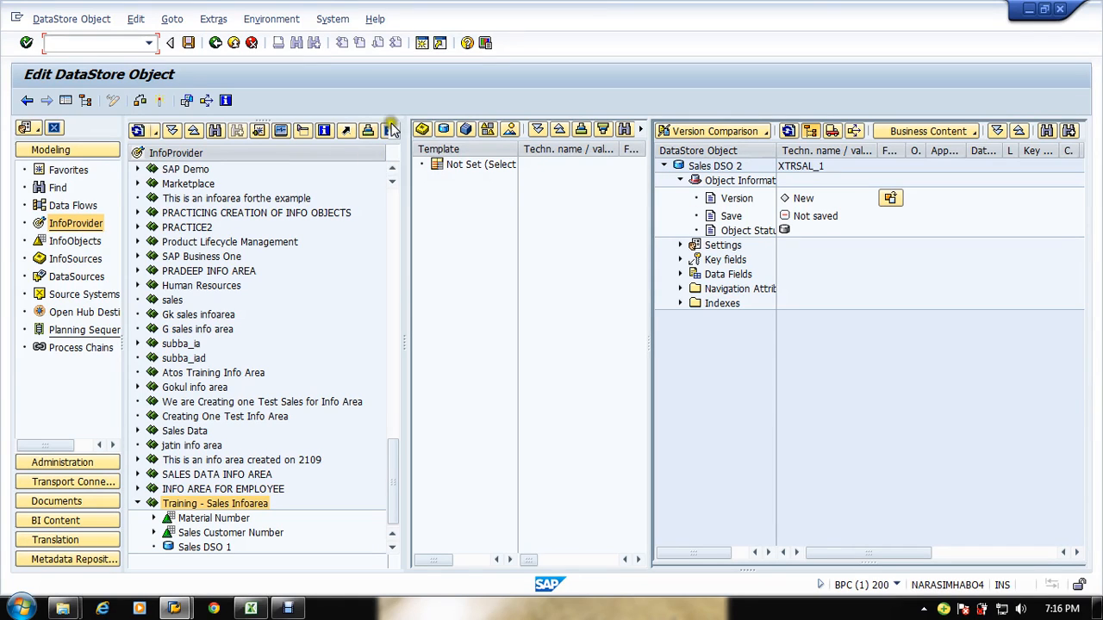
# Step: Expand the new DSO's key fields and data fields and compare them with the DSO 2 layout in the Excel sheet
pyautogui.click(681, 260)
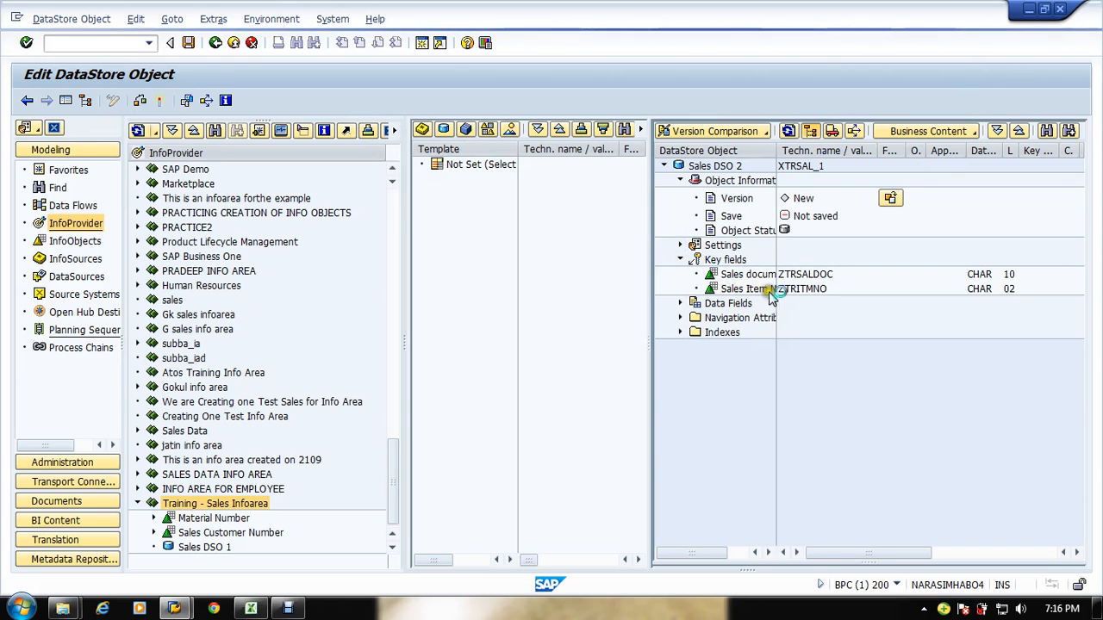
pyautogui.click(680, 305)
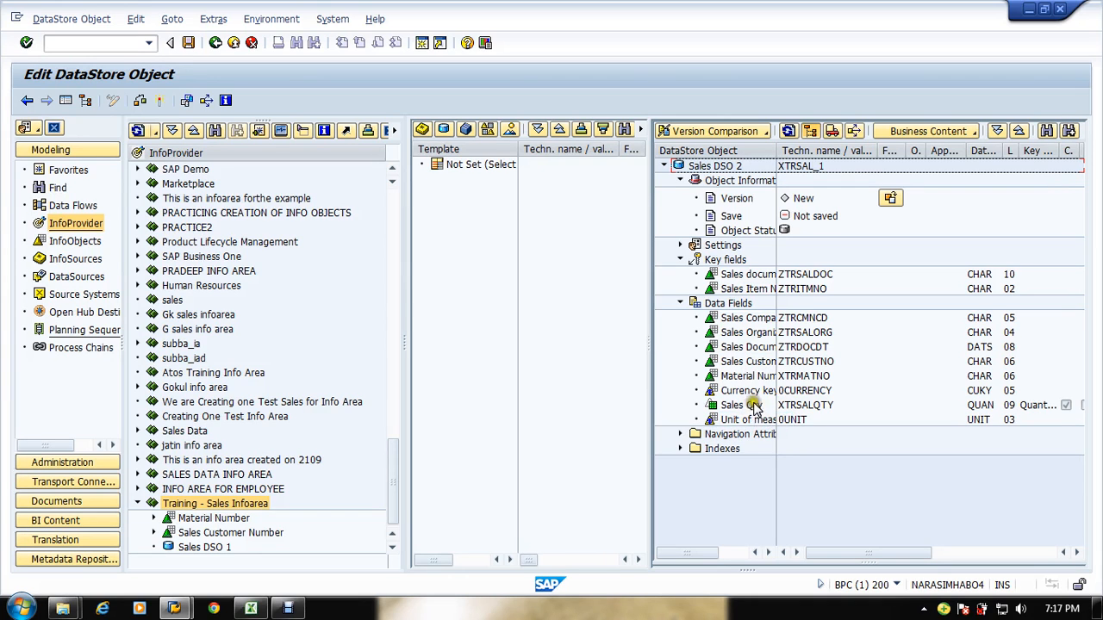
pyautogui.hotkey('alt', 'Tab')
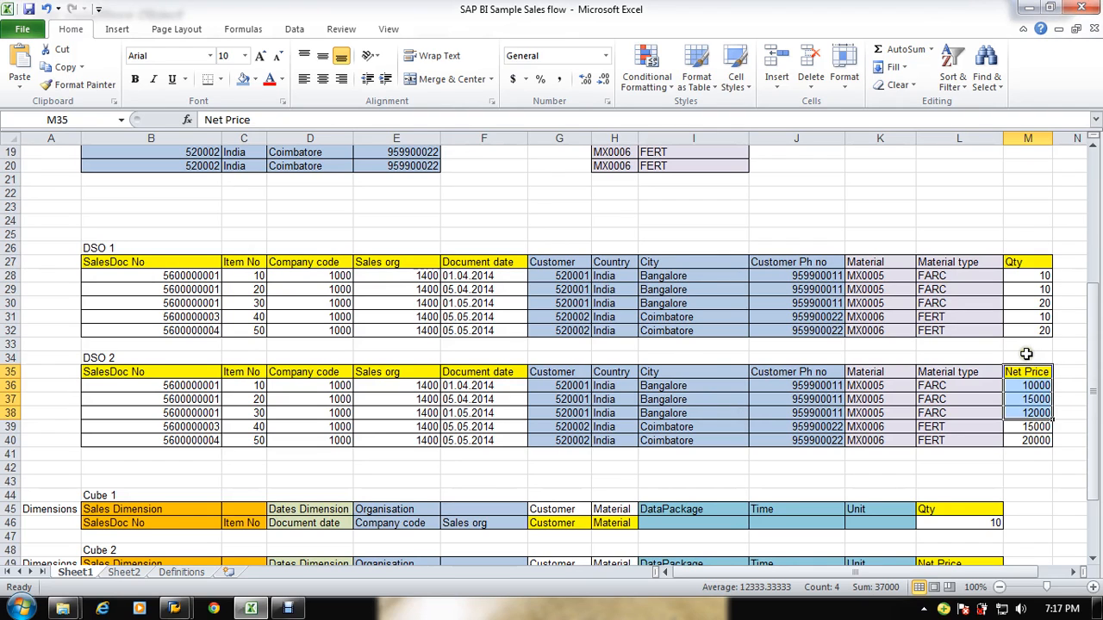
pyautogui.hotkey('alt', 'Tab')
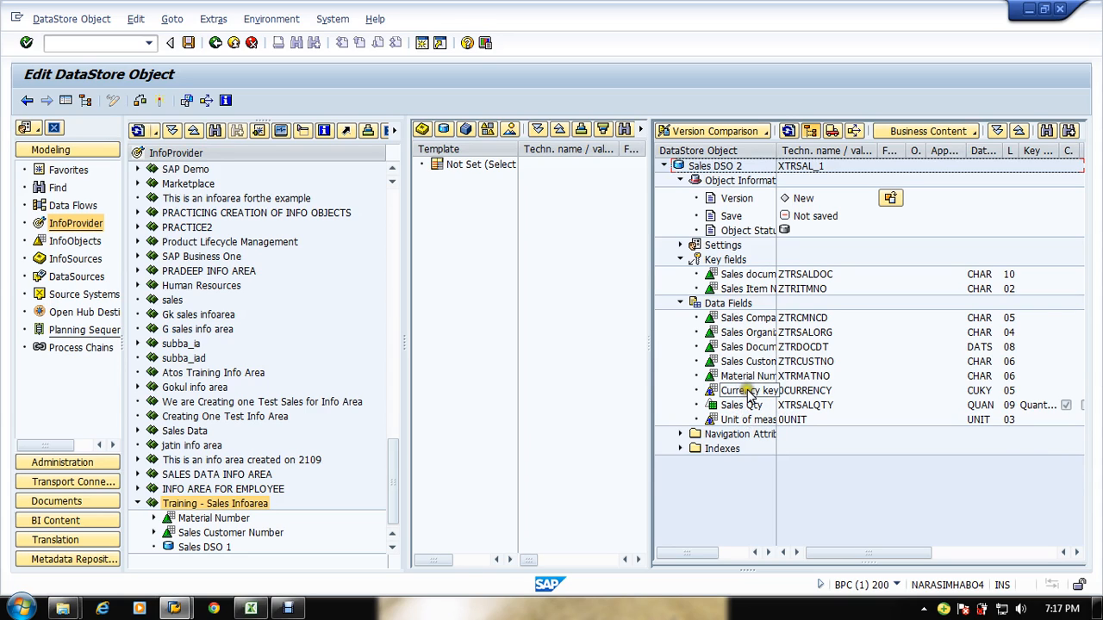
# Step: Remove Unit of measure, Sales Qty and Currency key from Sales DSO 2's data fields and recheck the Excel DSO 2 layout
pyautogui.moveTo(749, 421); pyautogui.dragTo(472, 351)
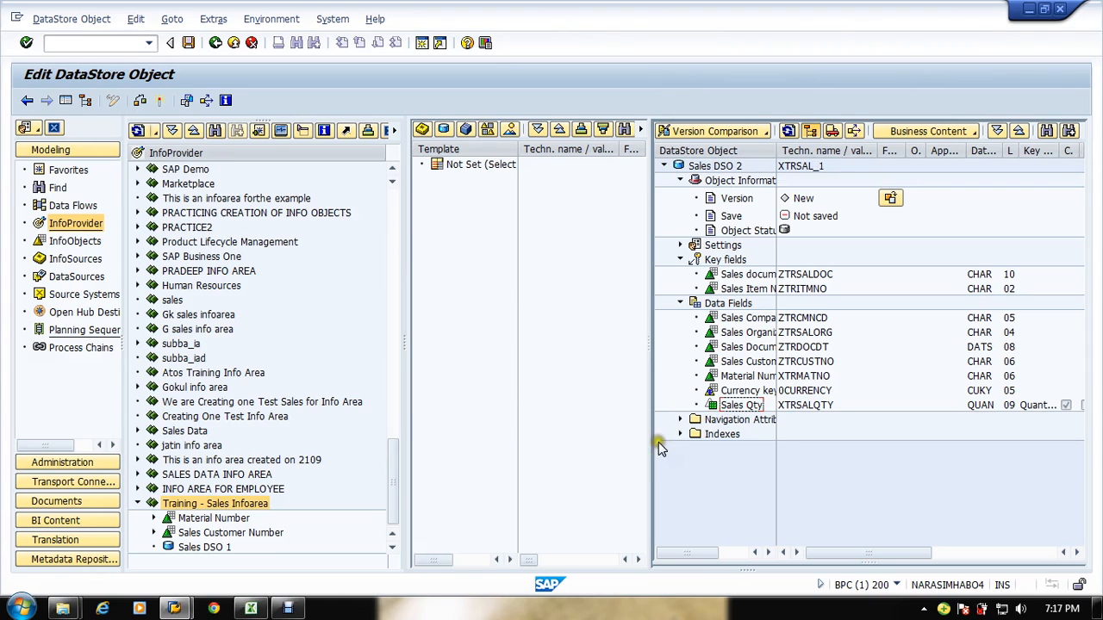
pyautogui.moveTo(743, 409); pyautogui.dragTo(593, 397)
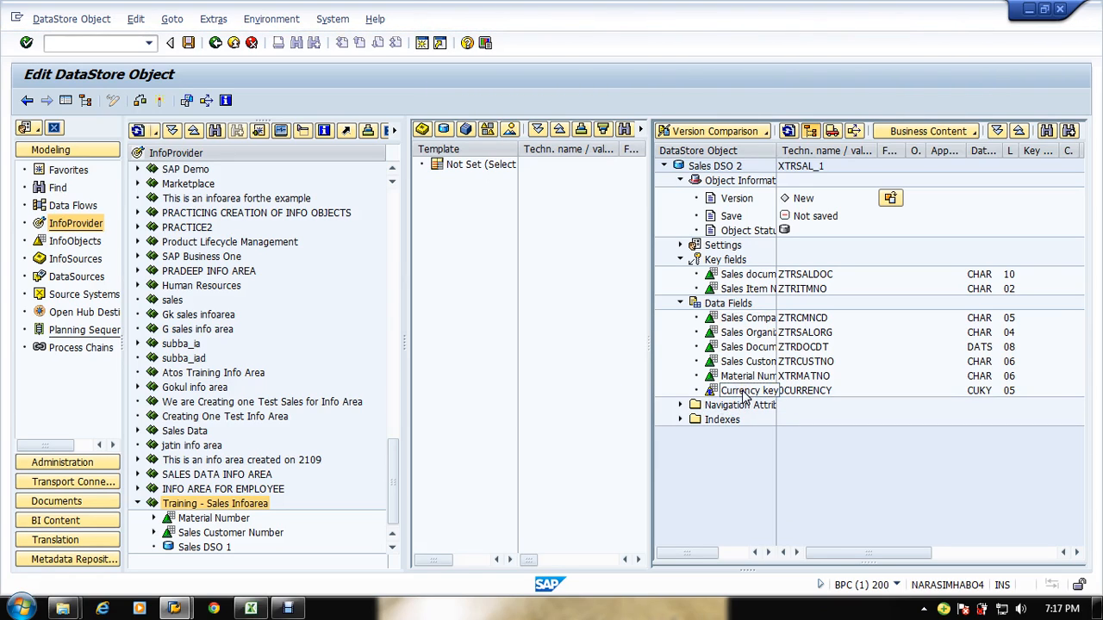
pyautogui.moveTo(747, 395); pyautogui.dragTo(577, 382)
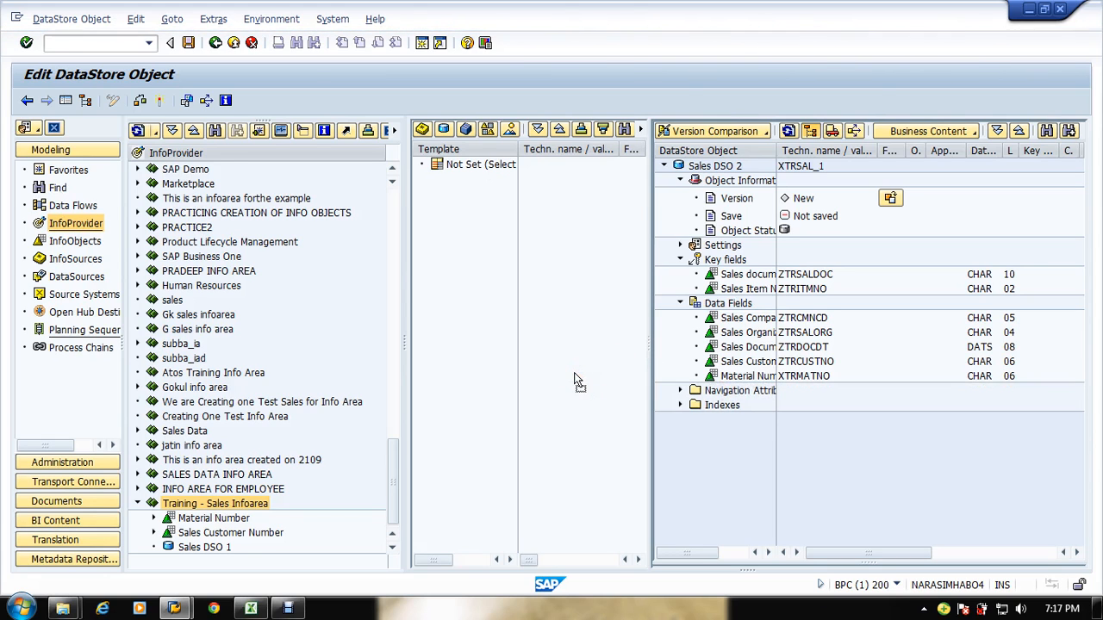
pyautogui.hotkey('alt', 'Tab')
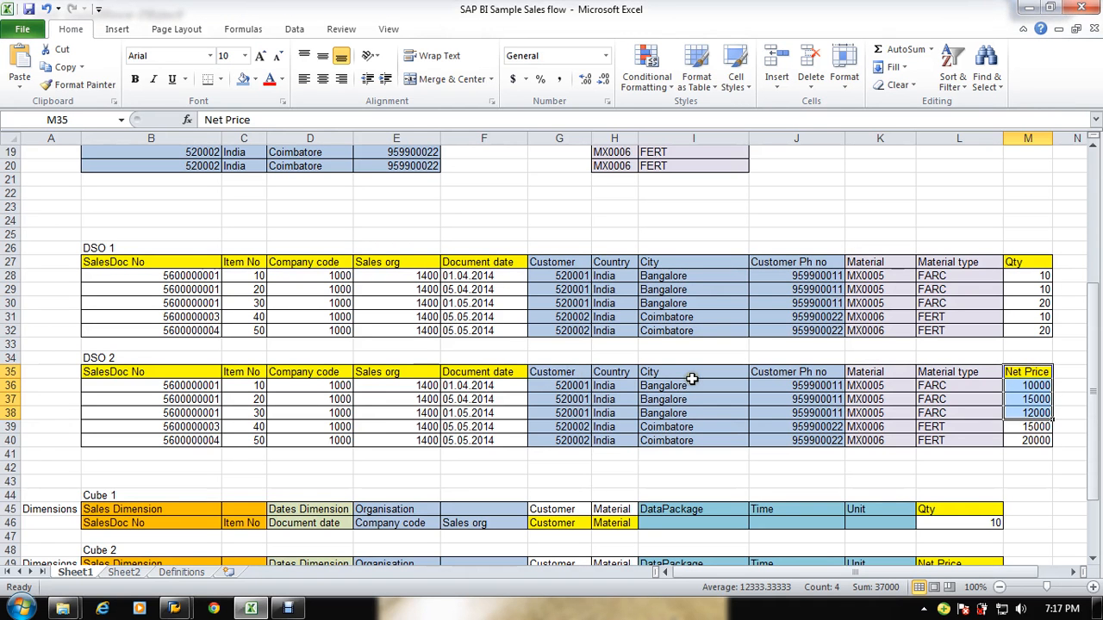
pyautogui.hotkey('alt', 'Tab')
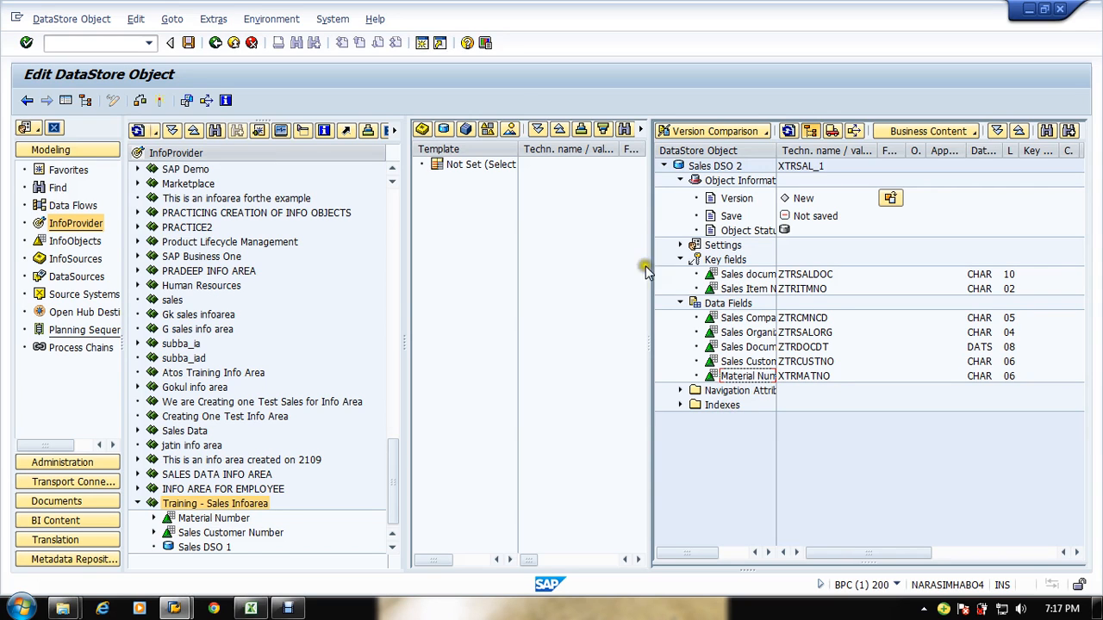
# Step: Load the Sales KF Catalog XSALES_KF as the template and expand its key figures
pyautogui.click(487, 129)
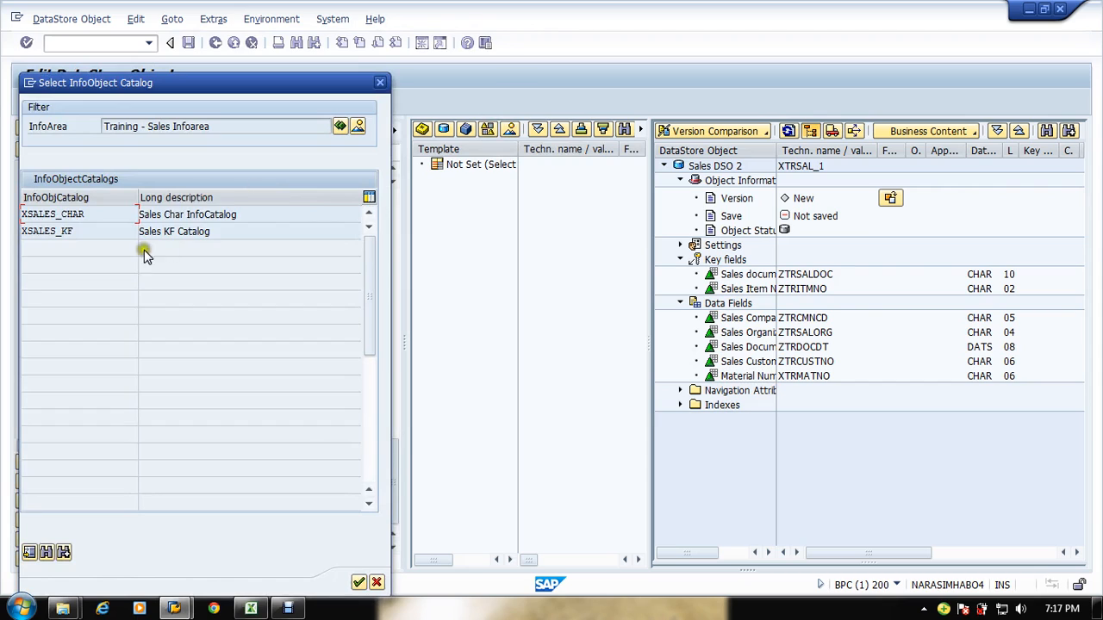
pyautogui.click(99, 231)
pyautogui.doubleClick(69, 233)
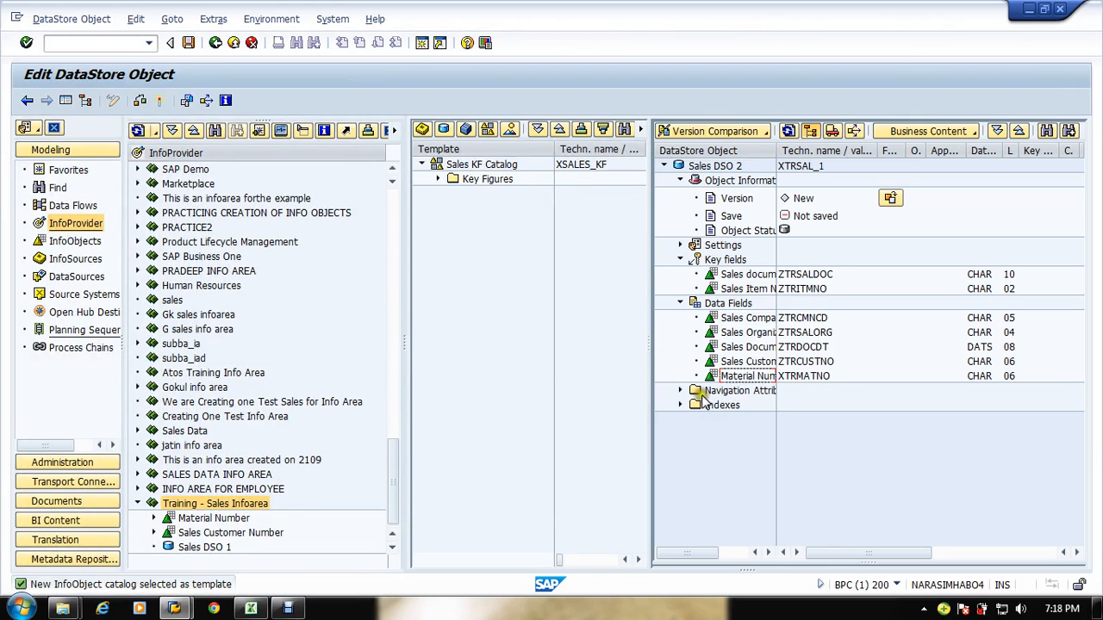
pyautogui.click(439, 180)
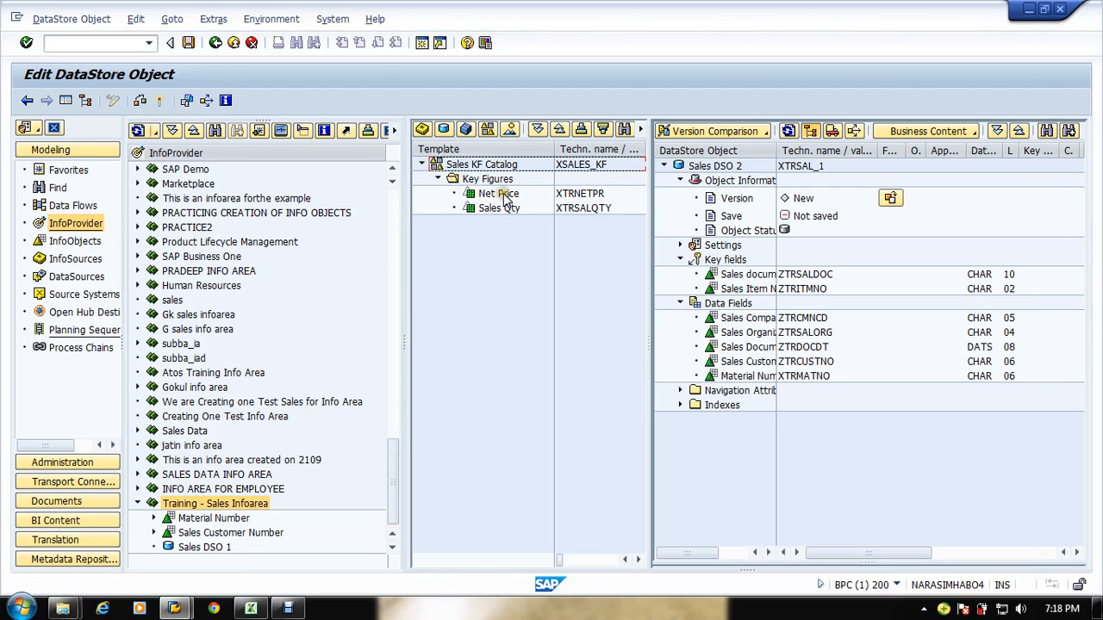
pyautogui.moveTo(504, 195); pyautogui.dragTo(716, 353)
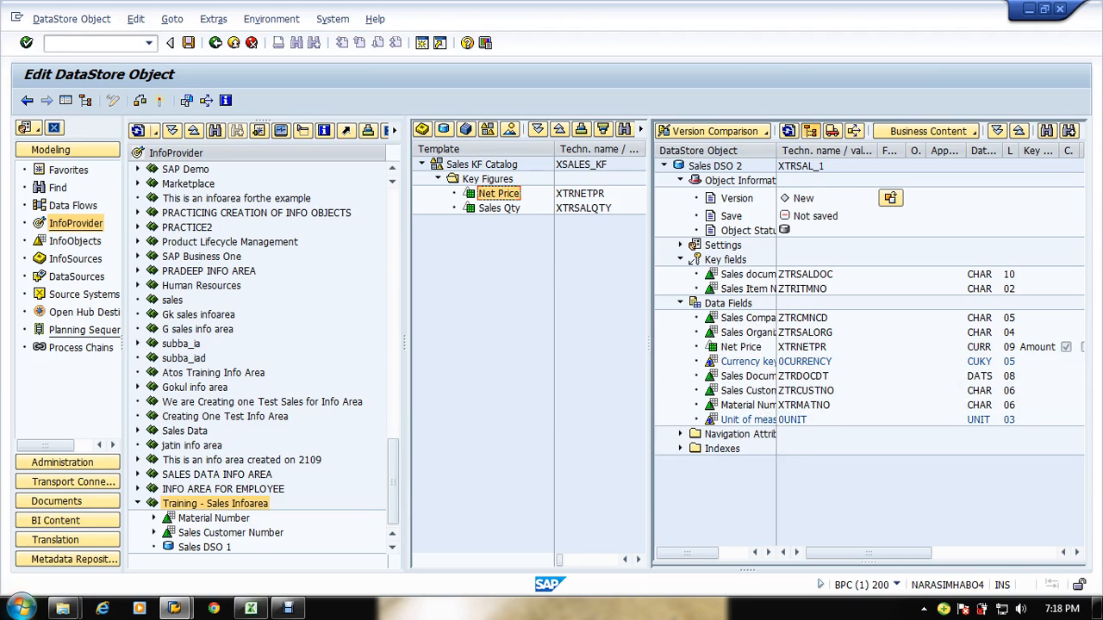
pyautogui.click(731, 348)
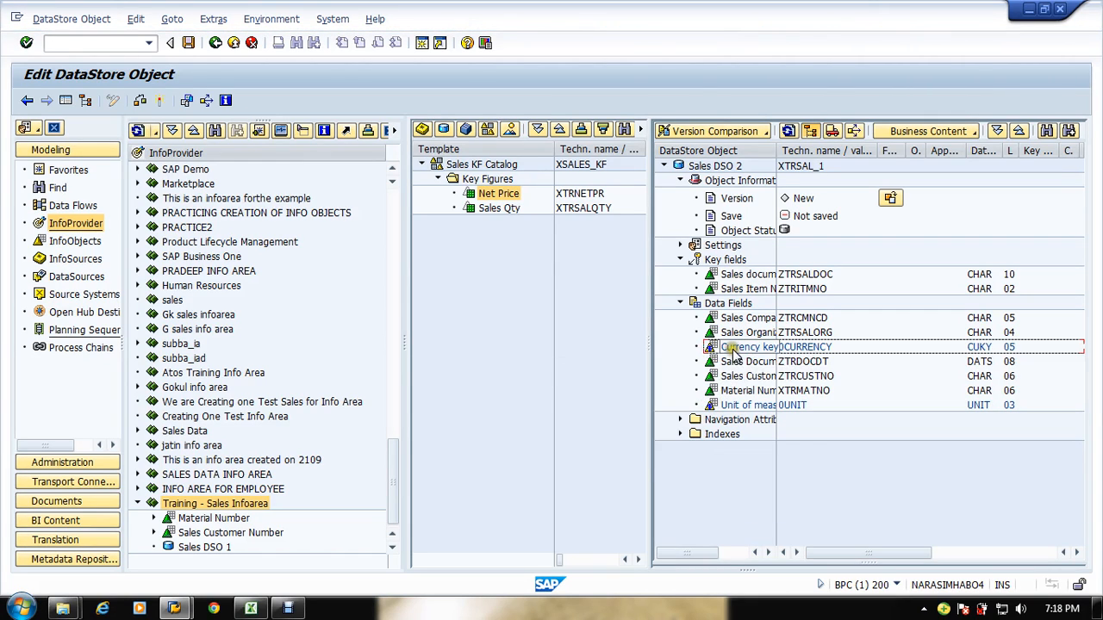
pyautogui.moveTo(729, 348); pyautogui.dragTo(625, 374)
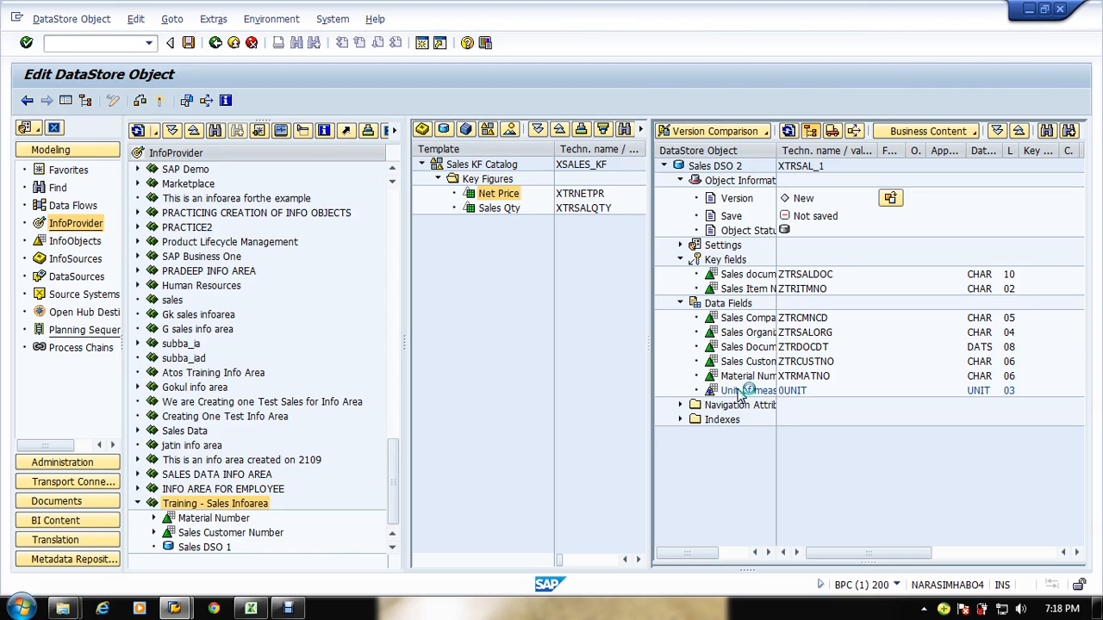
pyautogui.moveTo(730, 392); pyautogui.dragTo(595, 397)
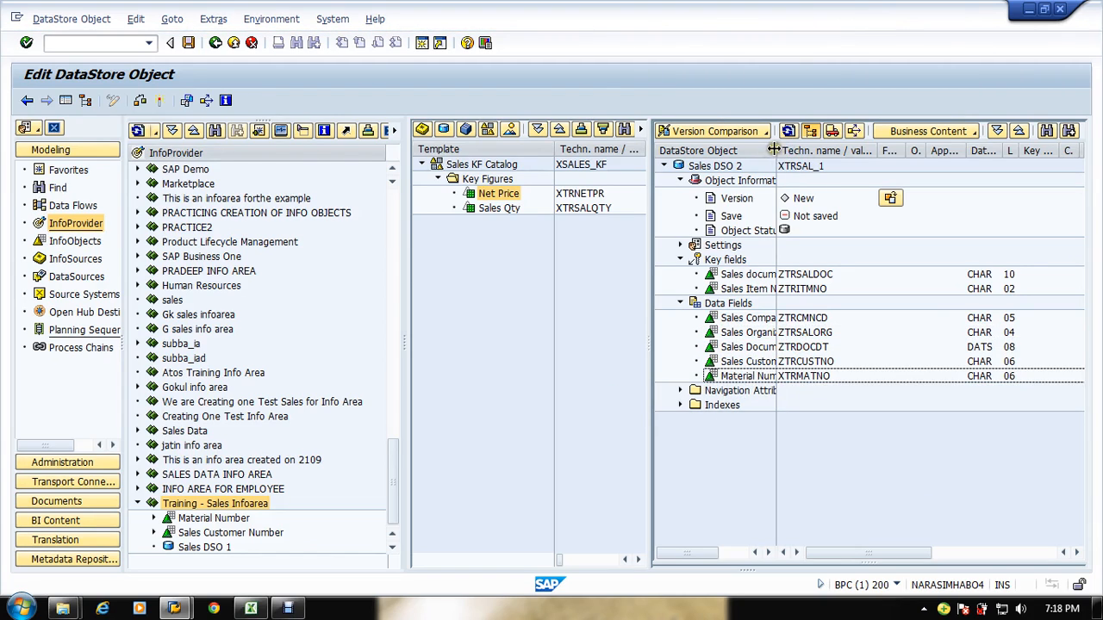
# Step: Add the Net Price key figure from the template to Sales DSO 2's data fields
pyautogui.moveTo(779, 152); pyautogui.dragTo(821, 152)
pyautogui.moveTo(496, 196); pyautogui.dragTo(733, 305)
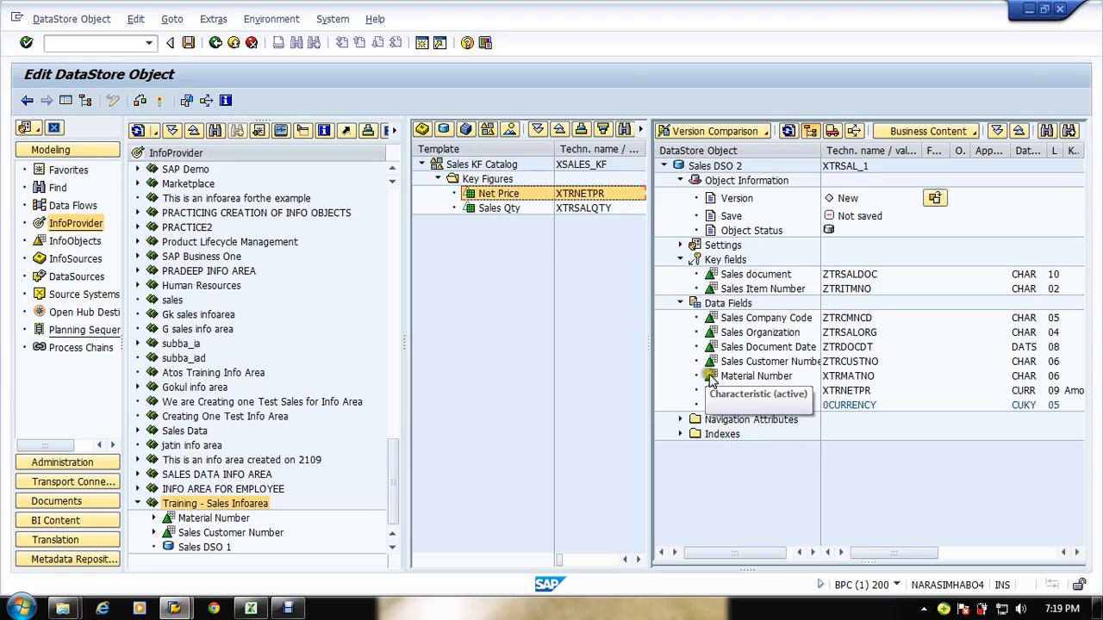
pyautogui.click(465, 208)
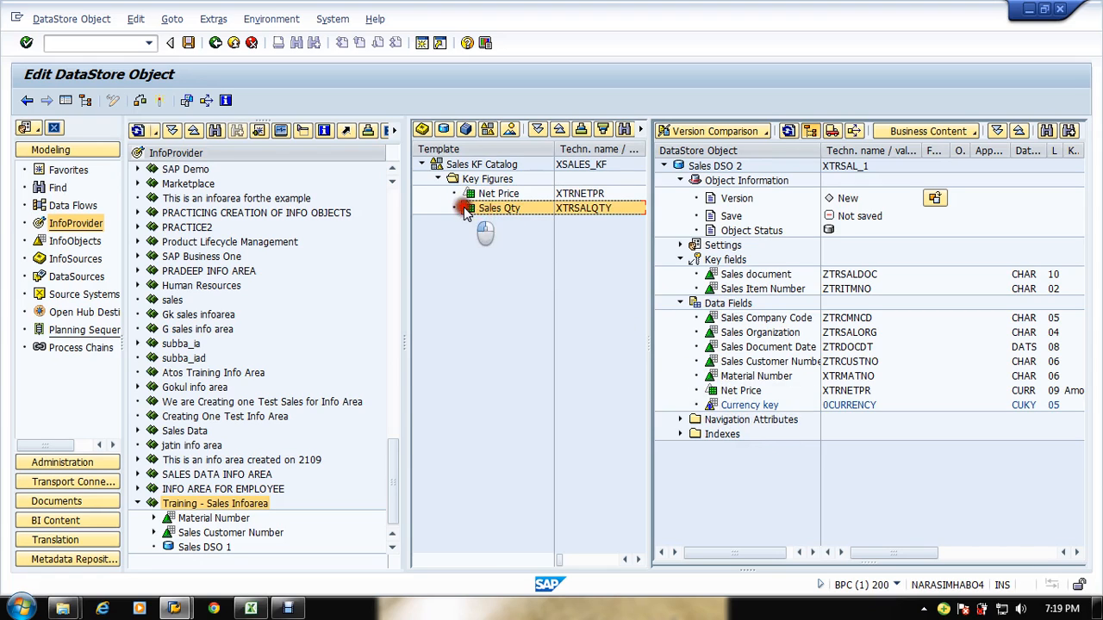
# Step: Activate Sales DSO 2 and close the activation log
pyautogui.click(786, 483)
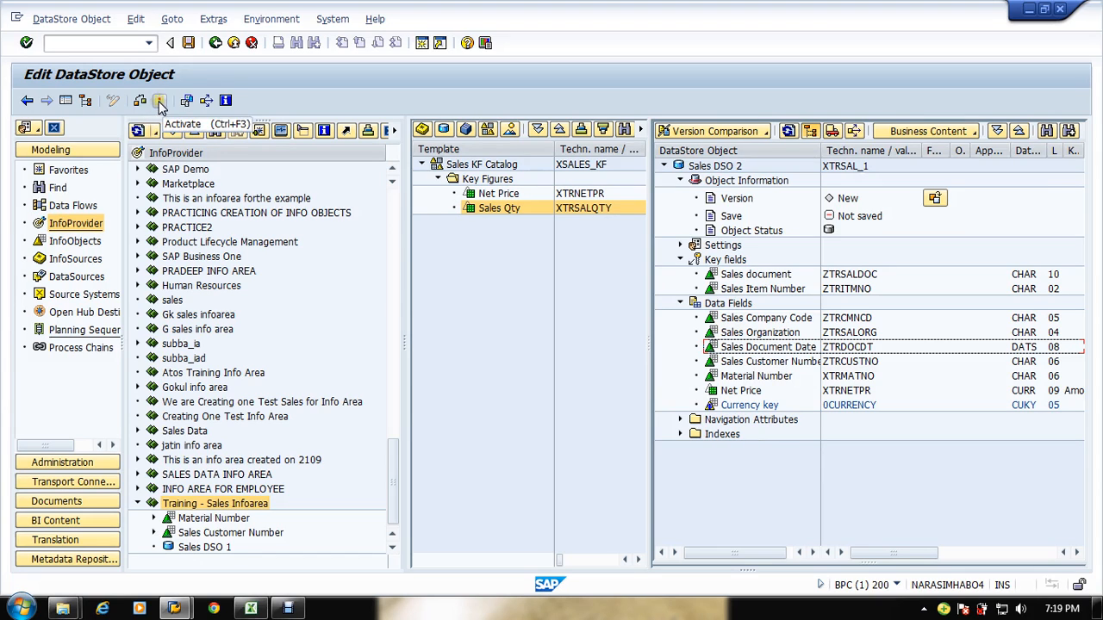
pyautogui.click(738, 379)
pyautogui.click(162, 101)
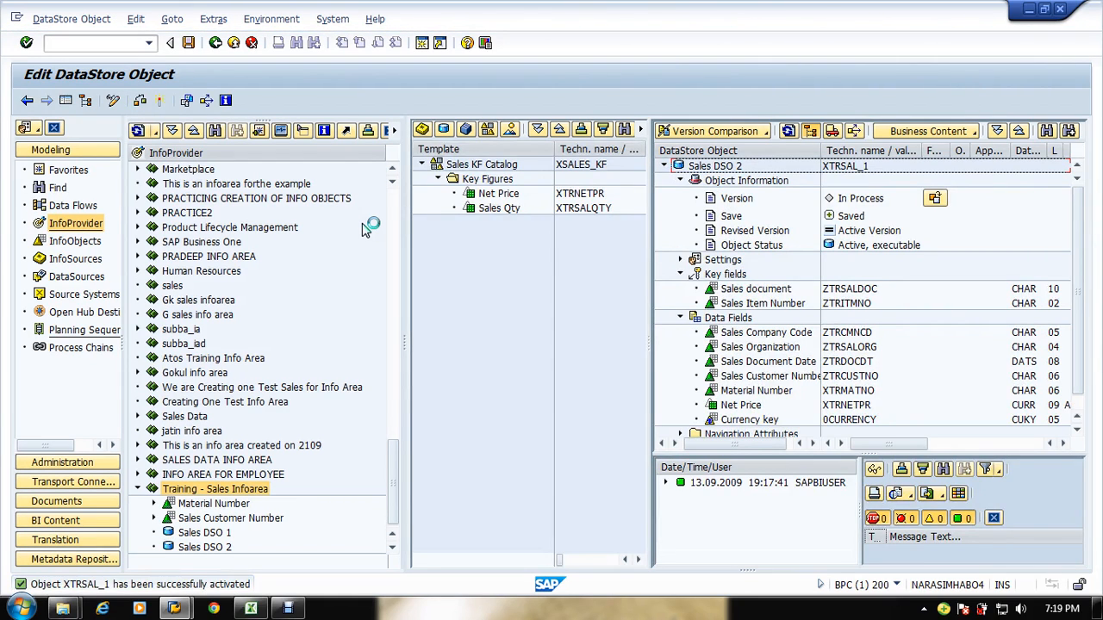
pyautogui.click(992, 520)
# Step: Open Sales DSO 1 for change, remove Currency key from its data fields, and activate it
pyautogui.click(200, 533)
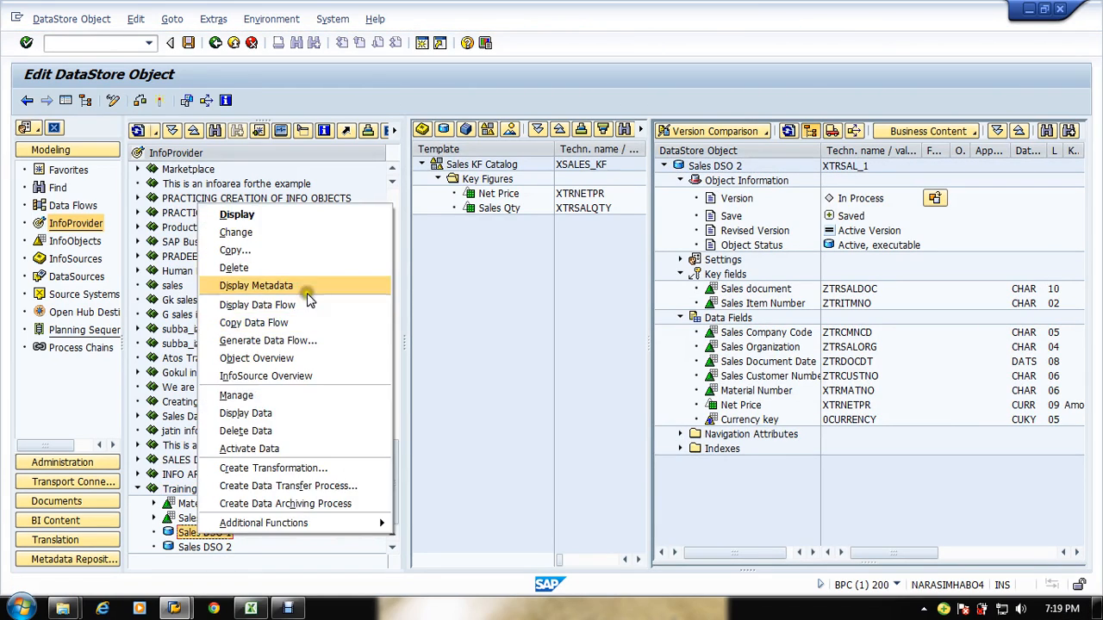
pyautogui.click(283, 231)
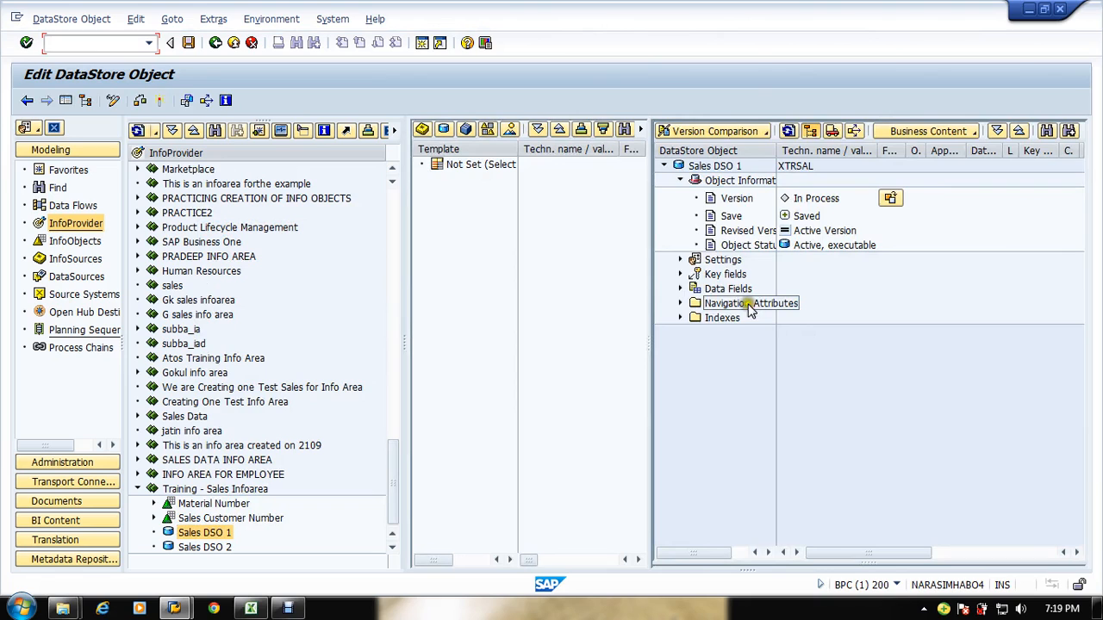
pyautogui.click(680, 274)
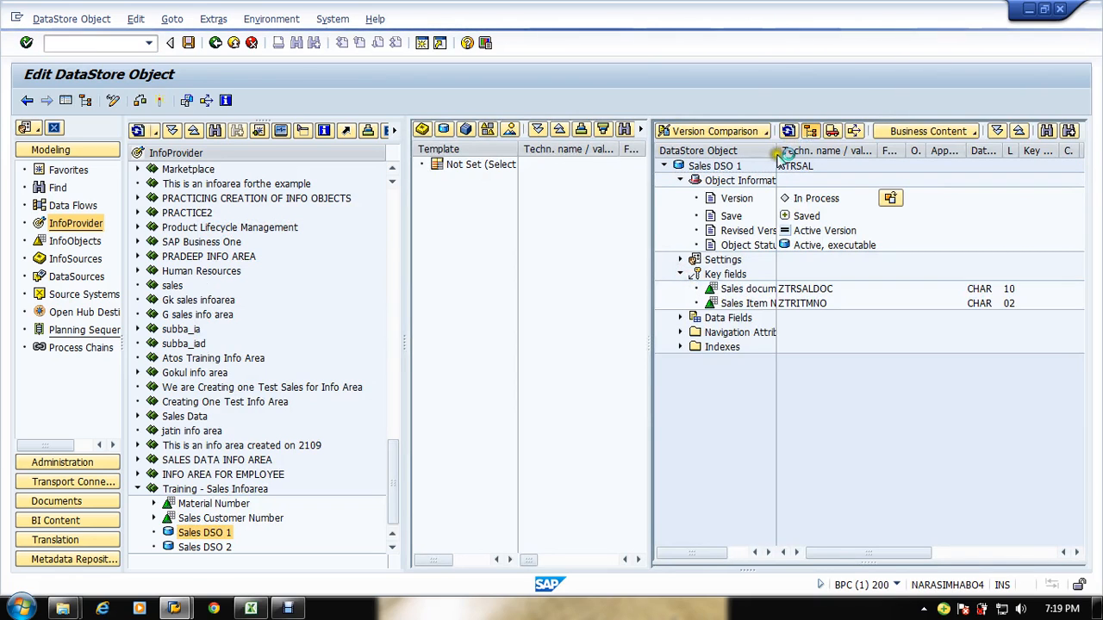
pyautogui.moveTo(779, 153); pyautogui.dragTo(837, 152)
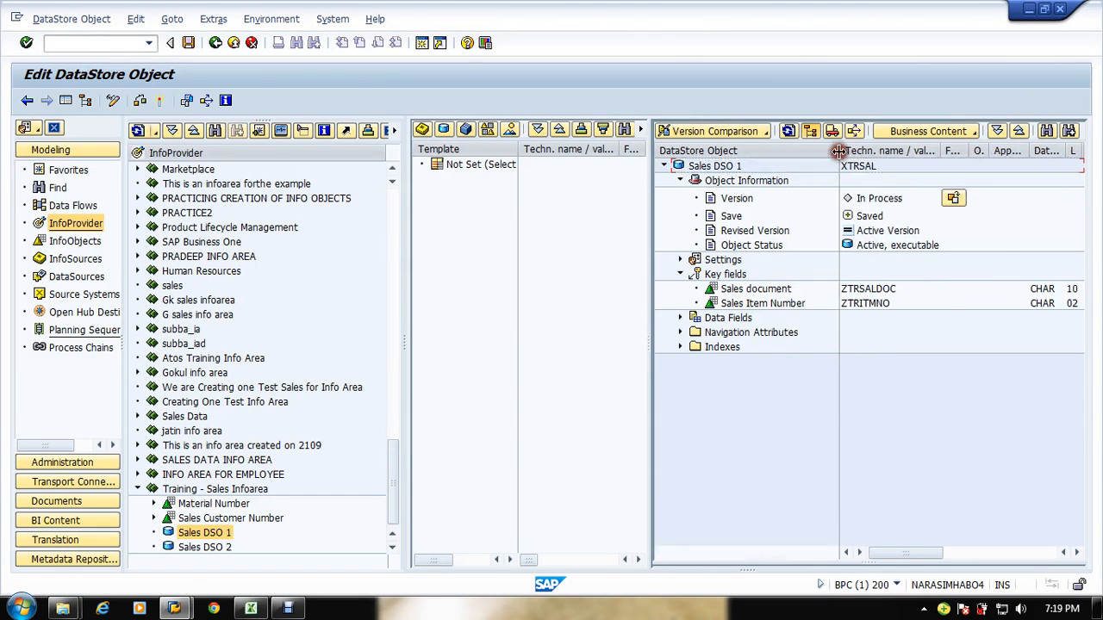
pyautogui.click(681, 317)
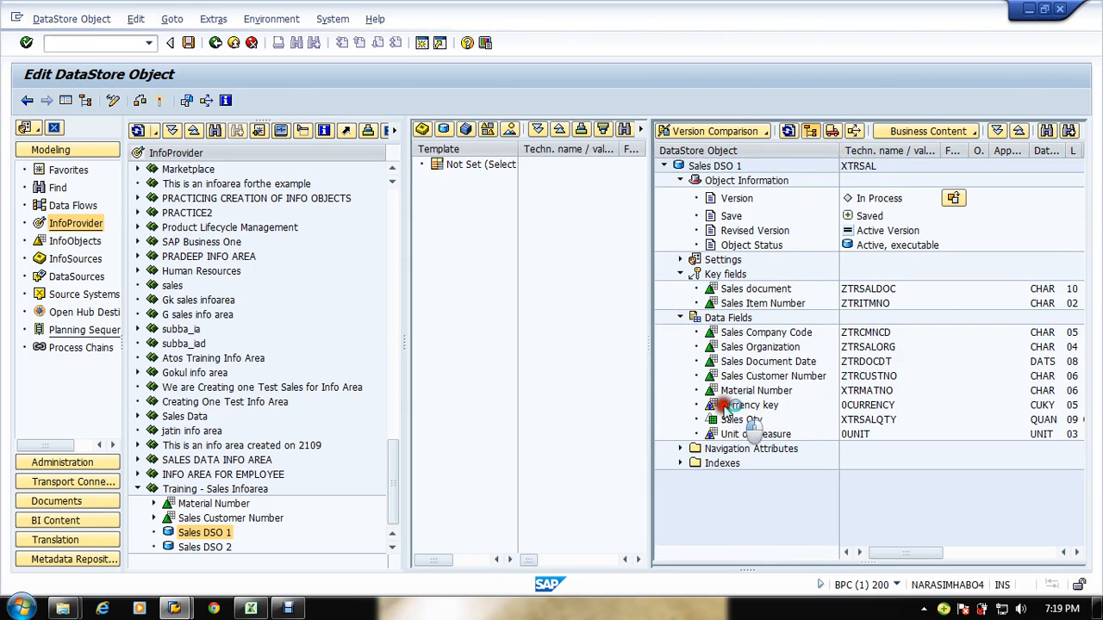
pyautogui.click(725, 409)
pyautogui.moveTo(725, 416); pyautogui.dragTo(762, 422)
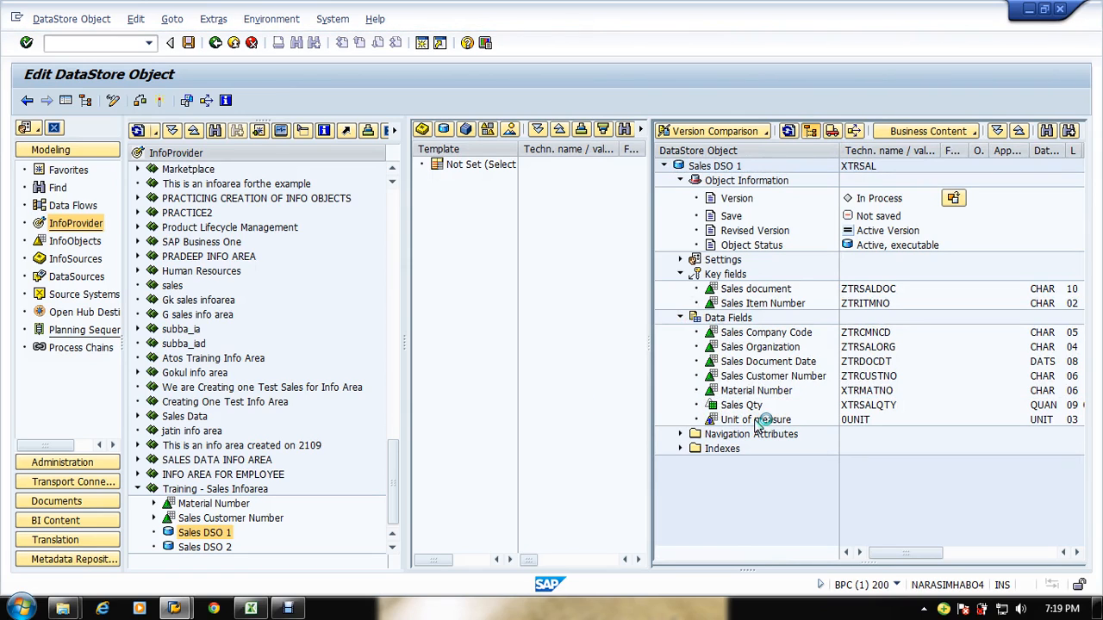
pyautogui.click(159, 102)
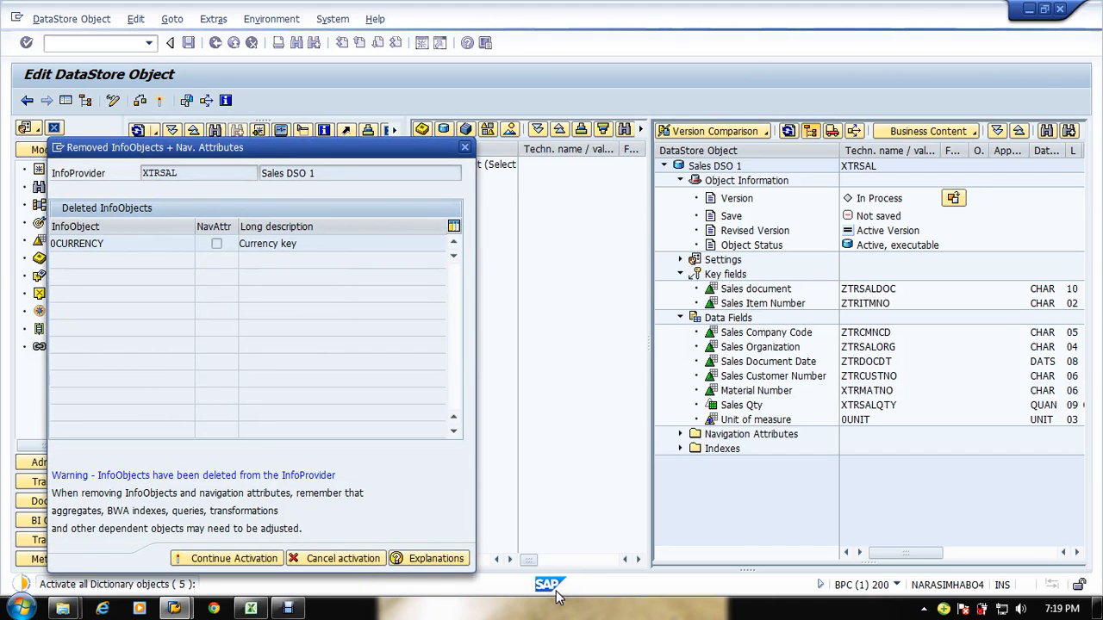
# Step: Review the sales reporting requirement, master data and DSO 1 and DSO 2 tables in the Excel sheet
pyautogui.hotkey('alt', 'Tab')
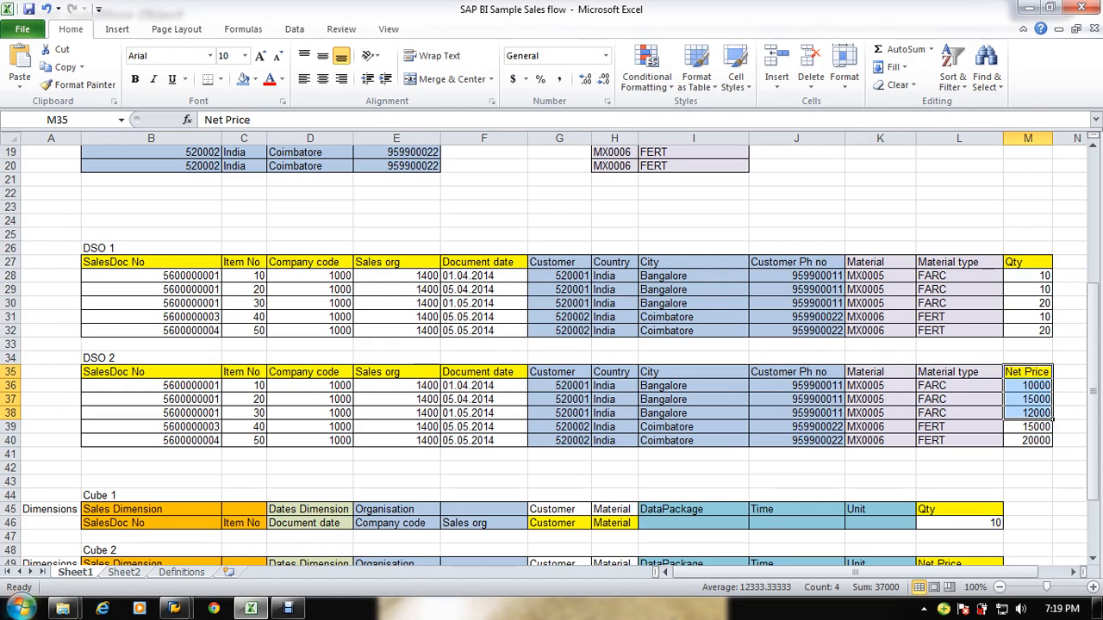
pyautogui.scroll(6, 7, 478)
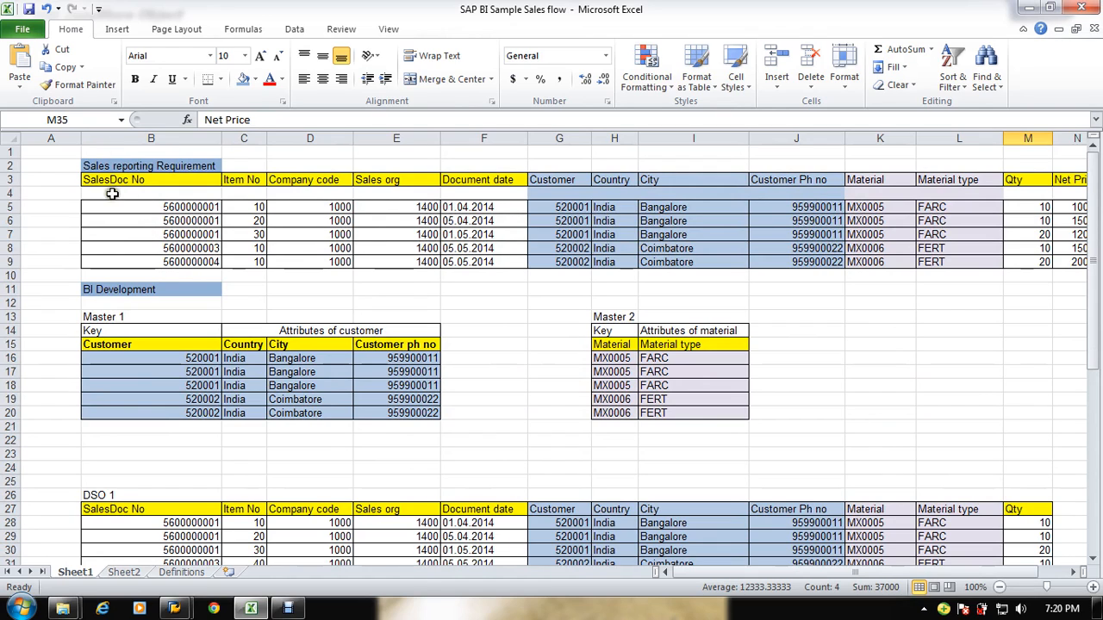
pyautogui.click(116, 168)
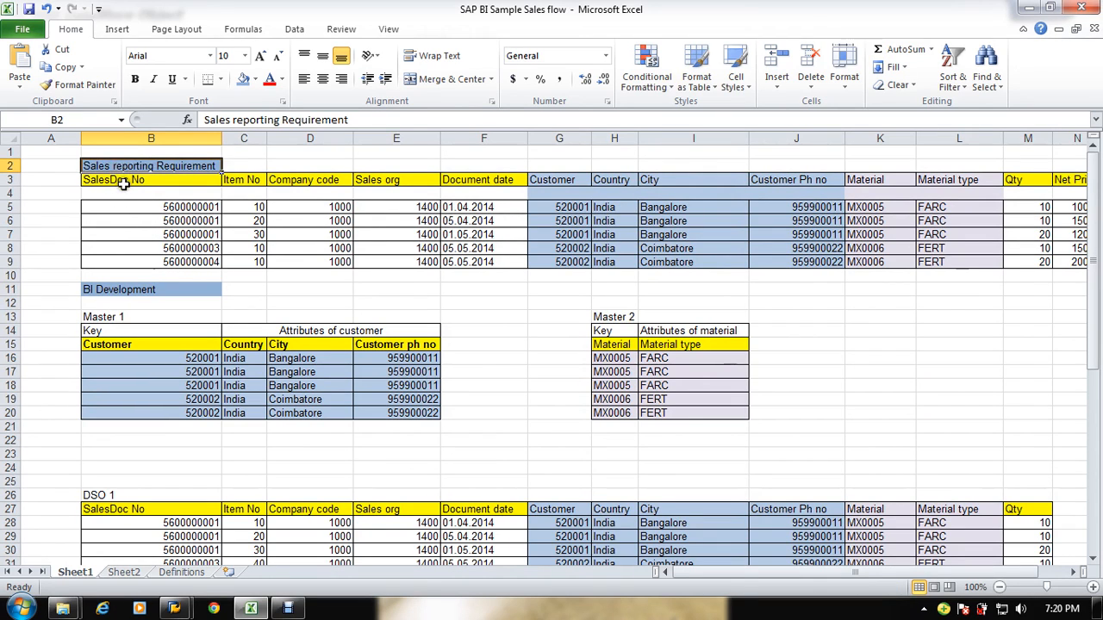
pyautogui.click(121, 179)
pyautogui.click(234, 180)
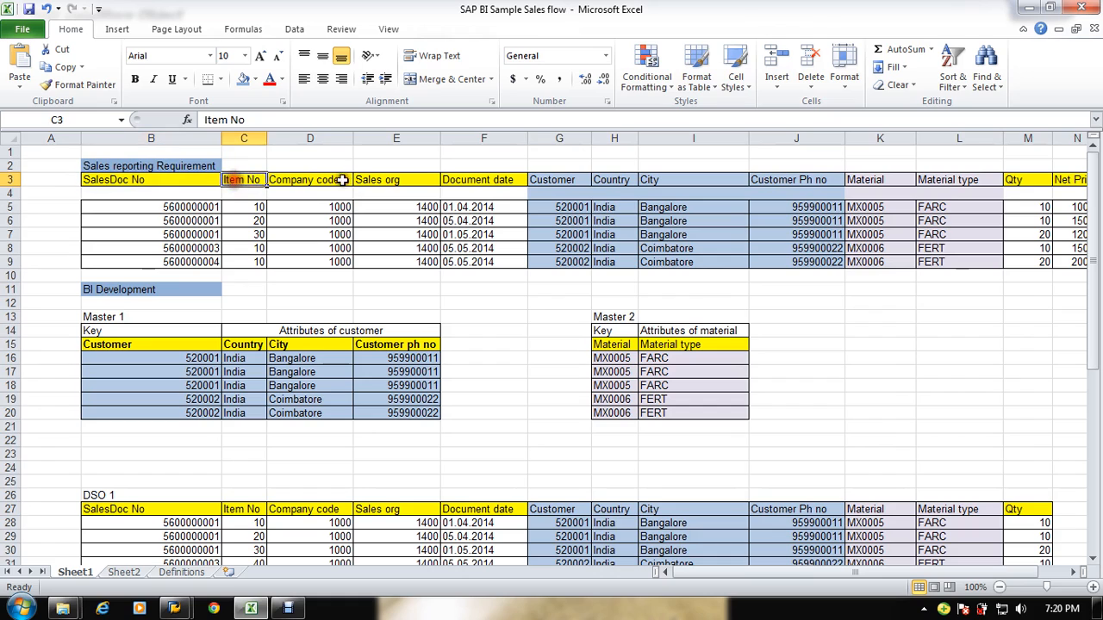
pyautogui.click(345, 180)
pyautogui.click(403, 179)
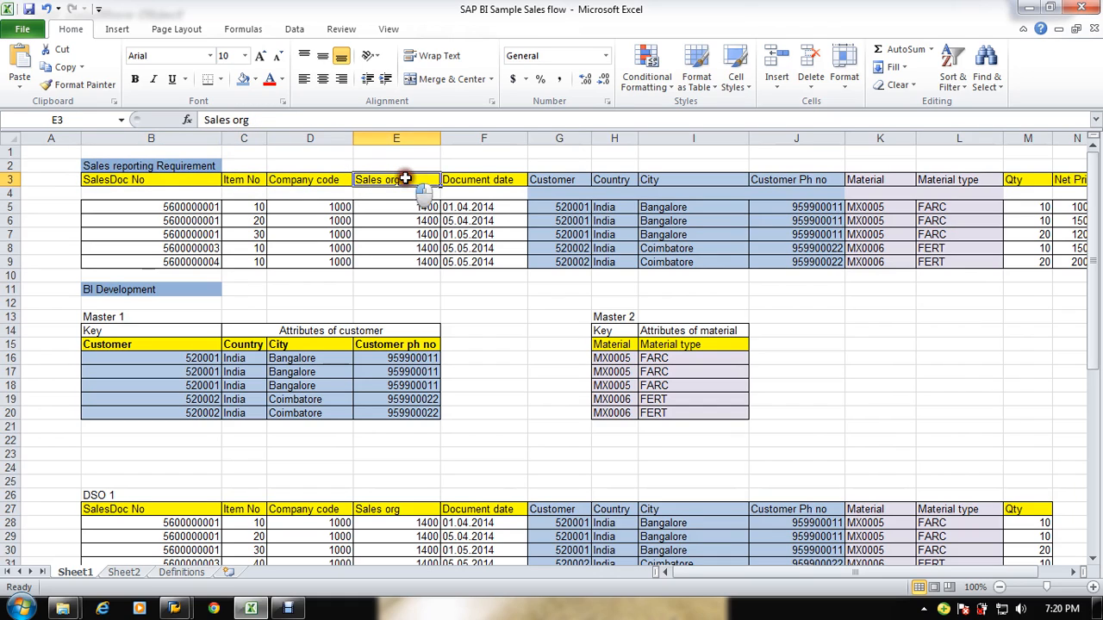
pyautogui.click(512, 185)
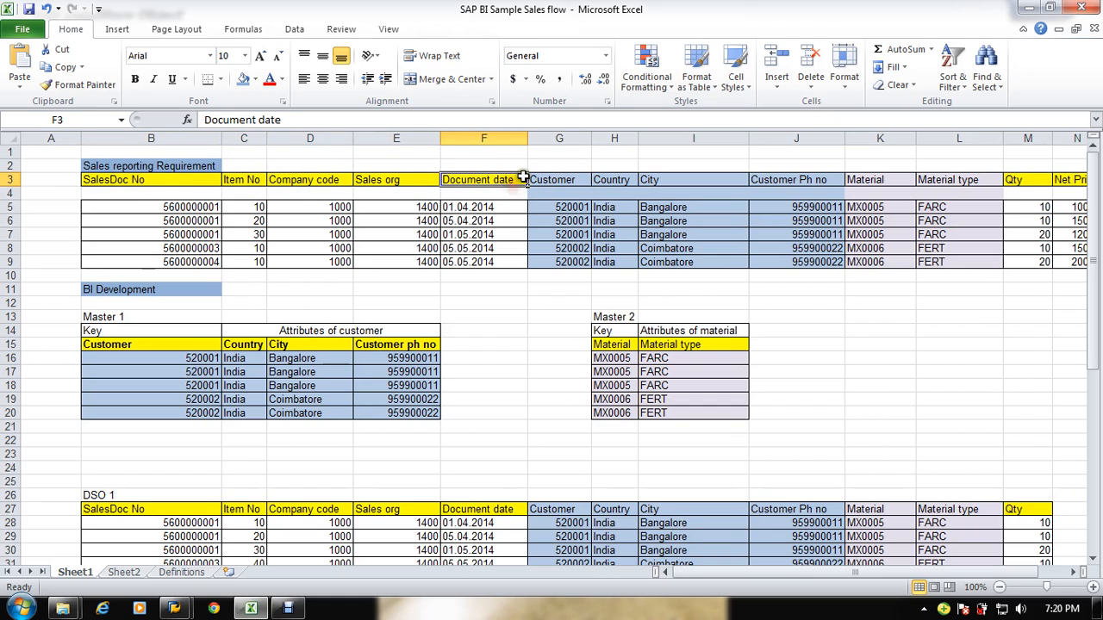
pyautogui.click(558, 179)
pyautogui.click(610, 179)
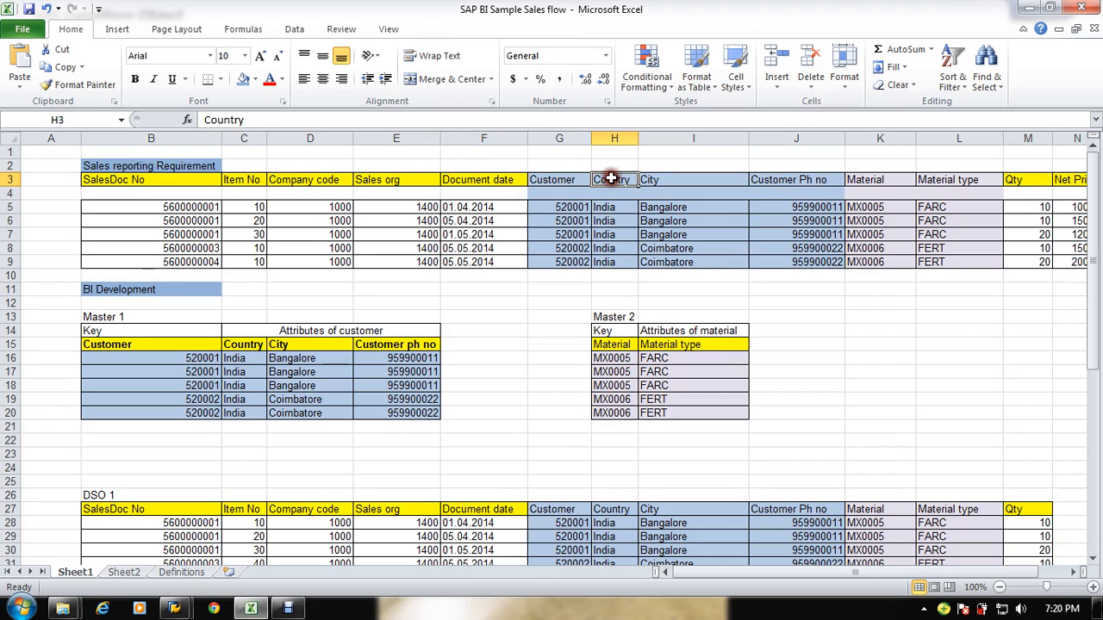
pyautogui.moveTo(788, 207); pyautogui.dragTo(1088, 198)
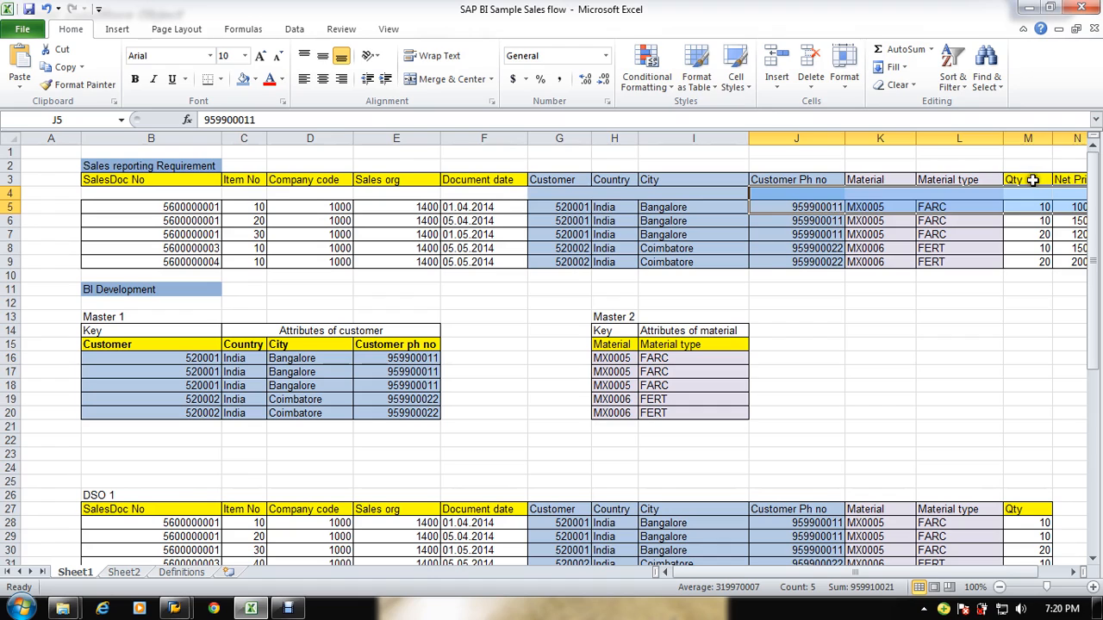
pyautogui.click(542, 176)
pyautogui.moveTo(542, 176); pyautogui.dragTo(766, 264)
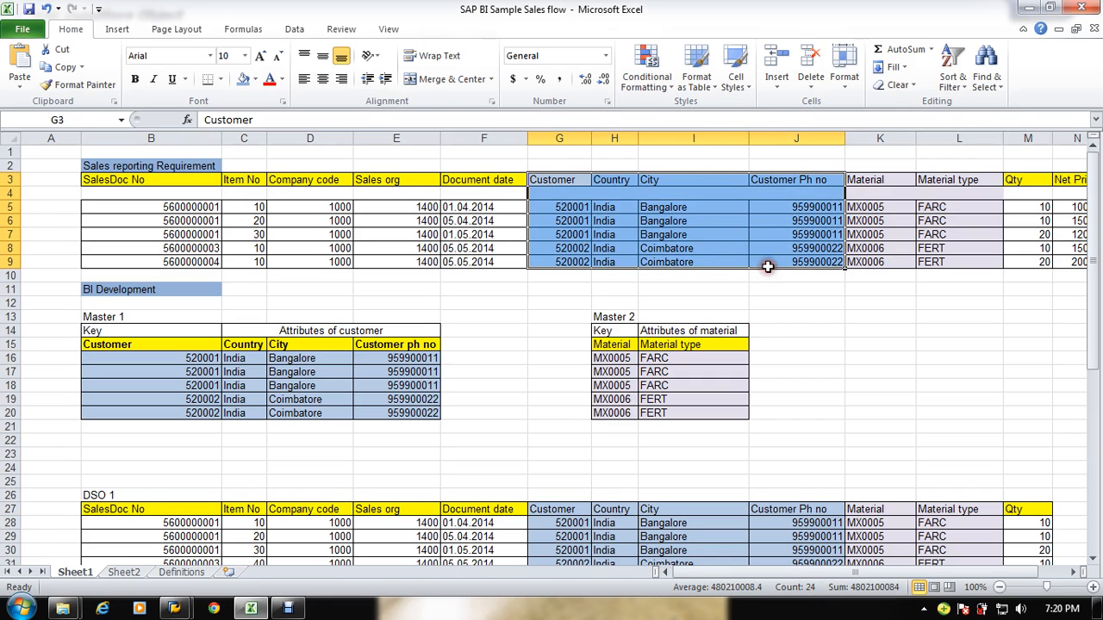
pyautogui.click(173, 356)
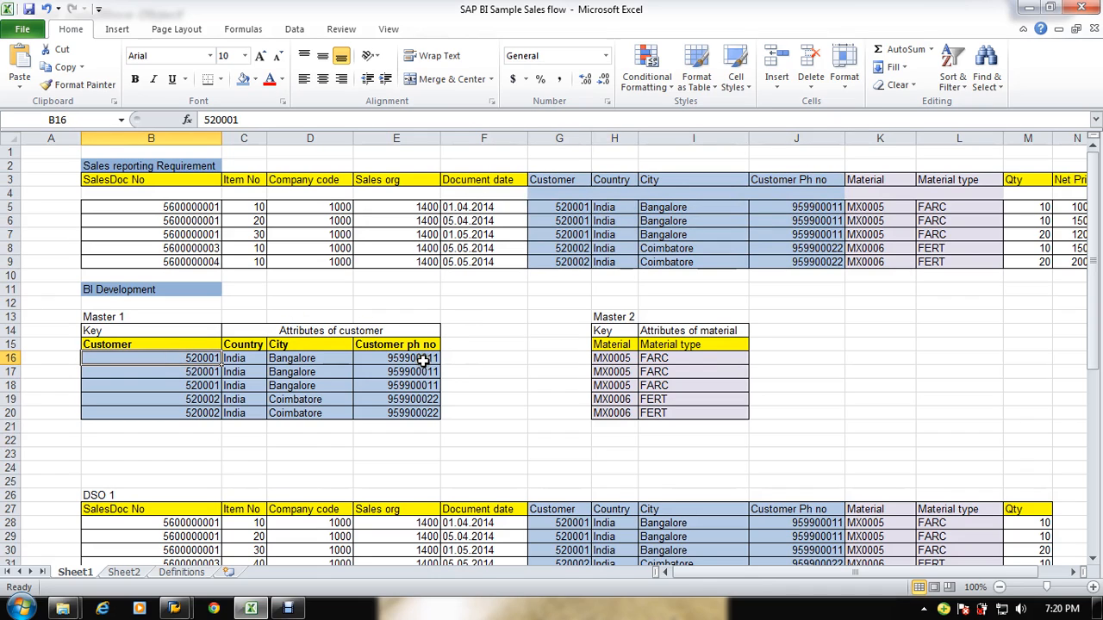
pyautogui.click(614, 357)
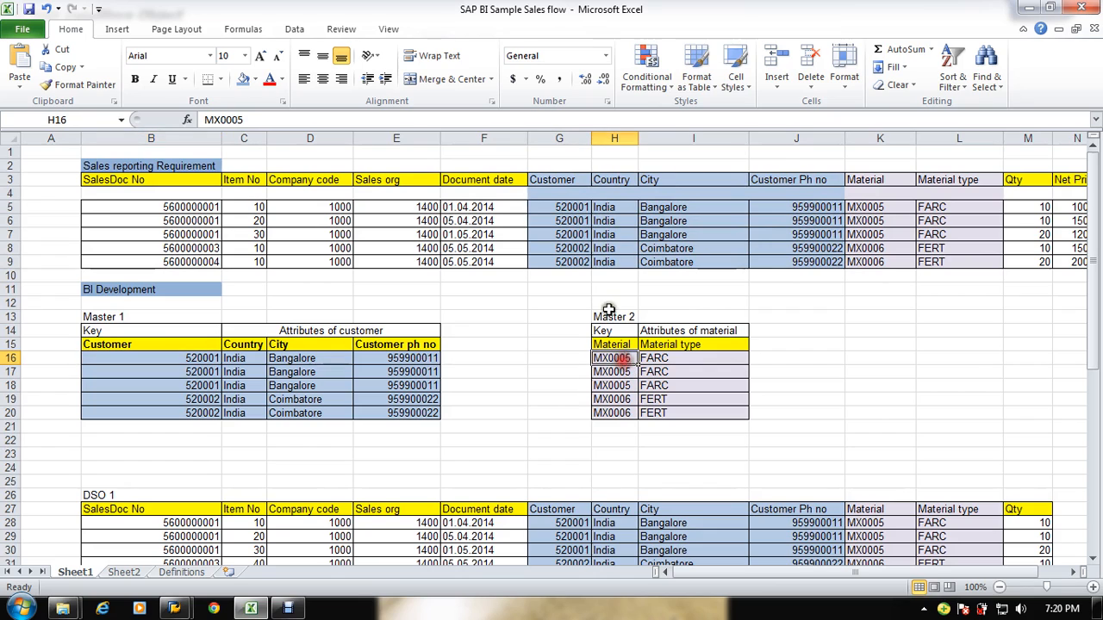
pyautogui.click(669, 344)
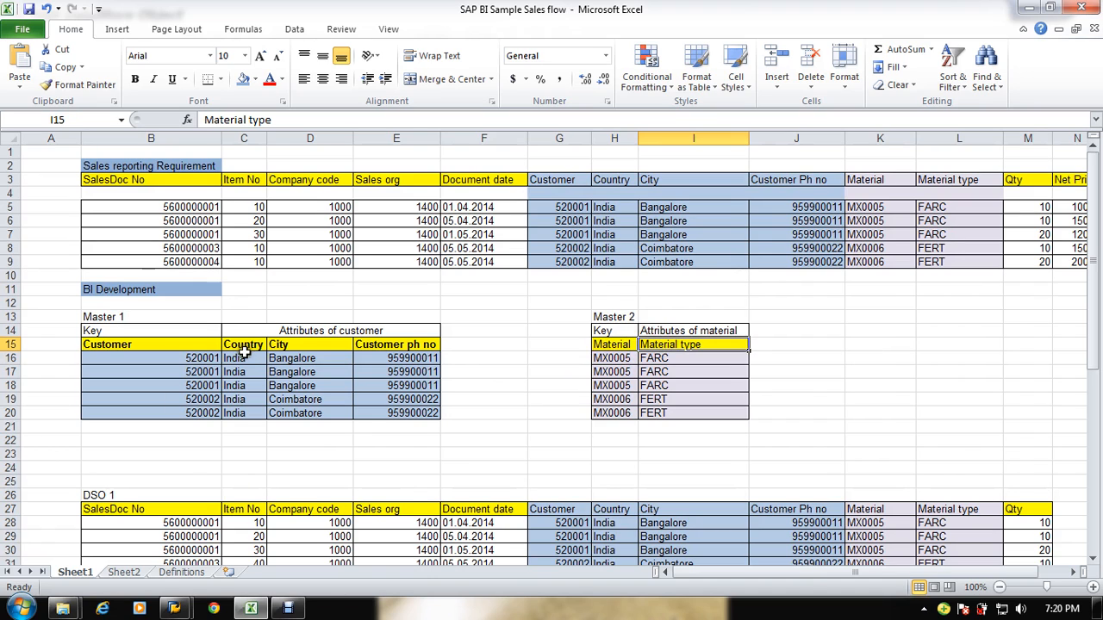
pyautogui.moveTo(246, 356); pyautogui.dragTo(676, 344)
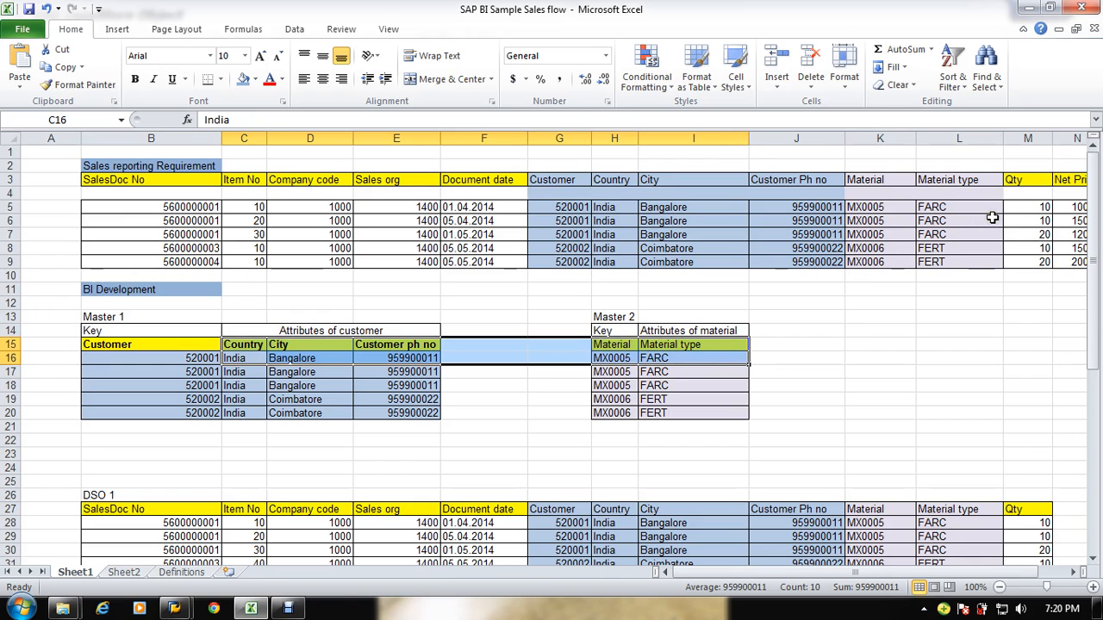
pyautogui.scroll(-7, 922, 334)
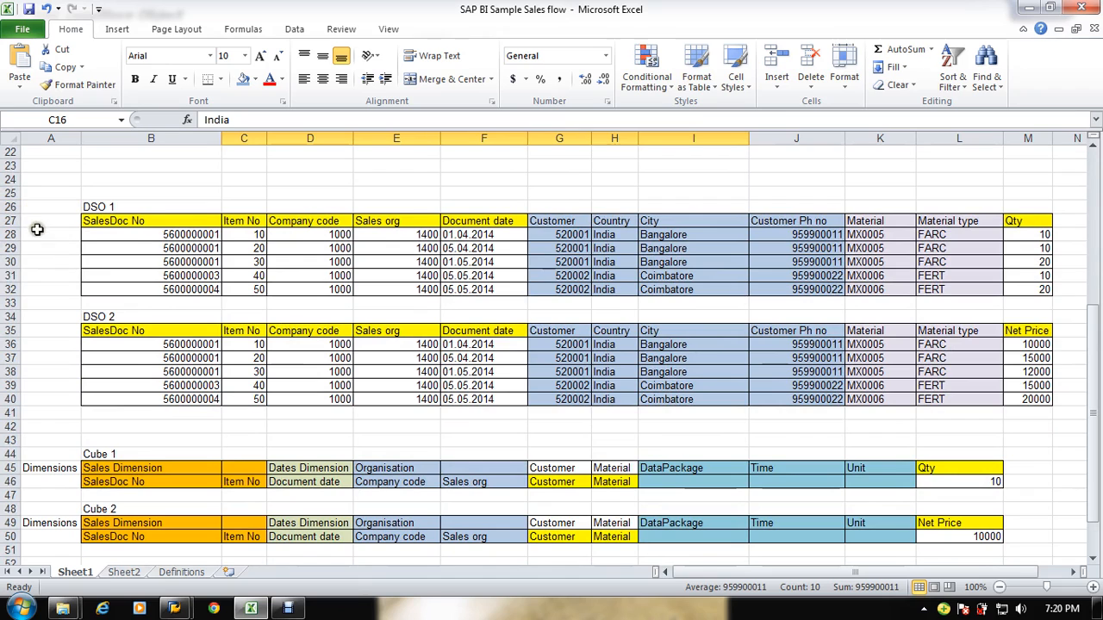
pyautogui.moveTo(122, 248); pyautogui.dragTo(1024, 249)
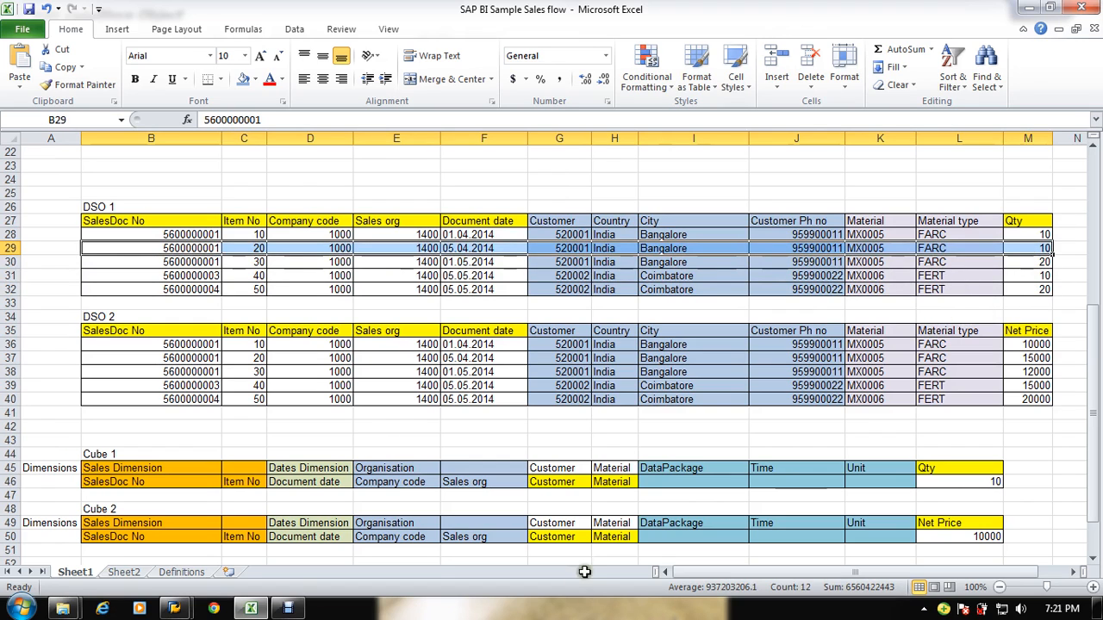
pyautogui.moveTo(129, 385); pyautogui.dragTo(1033, 343)
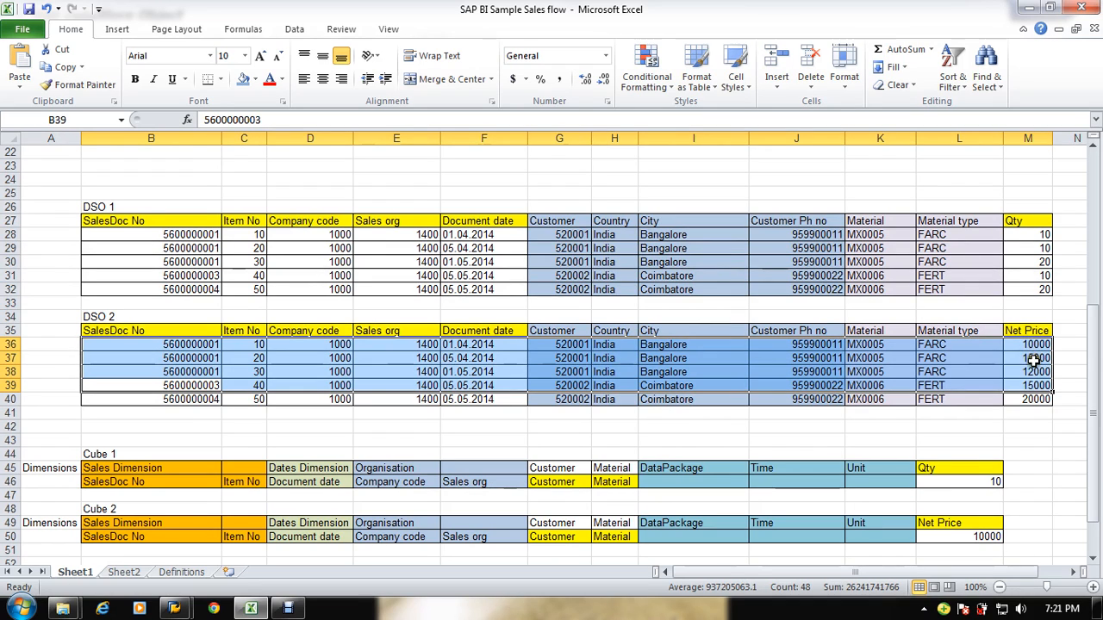
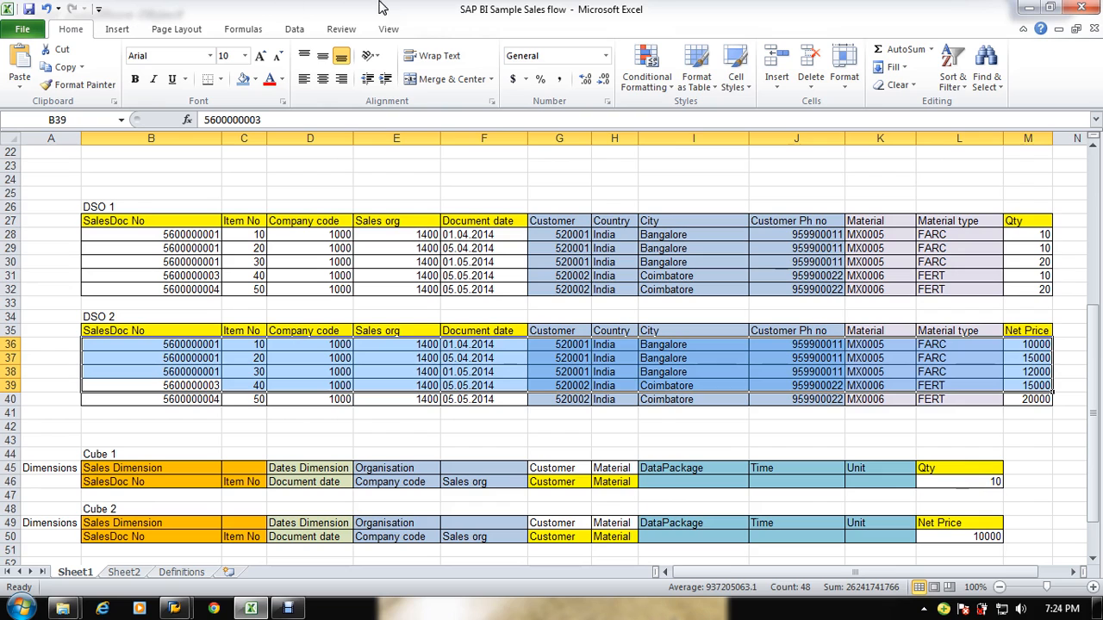
# Step: Browse the Training - Sales Infoarea InfoObjects, expanding the Sales Char InfoCatalog and Sales KF Catalog
pyautogui.hotkey('alt', 'Tab')
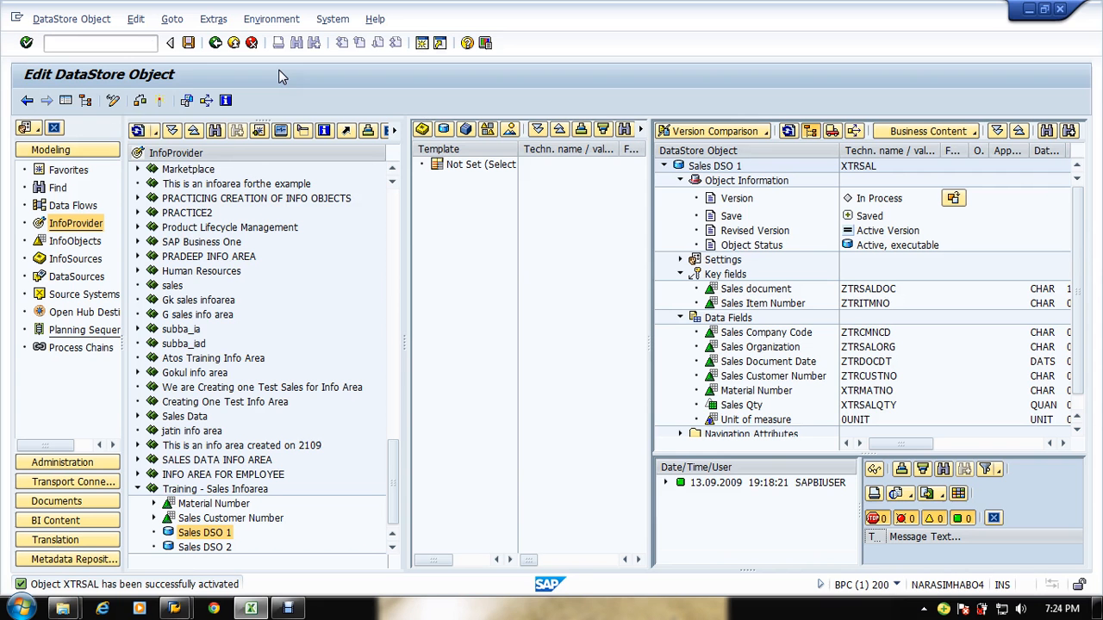
pyautogui.click(991, 518)
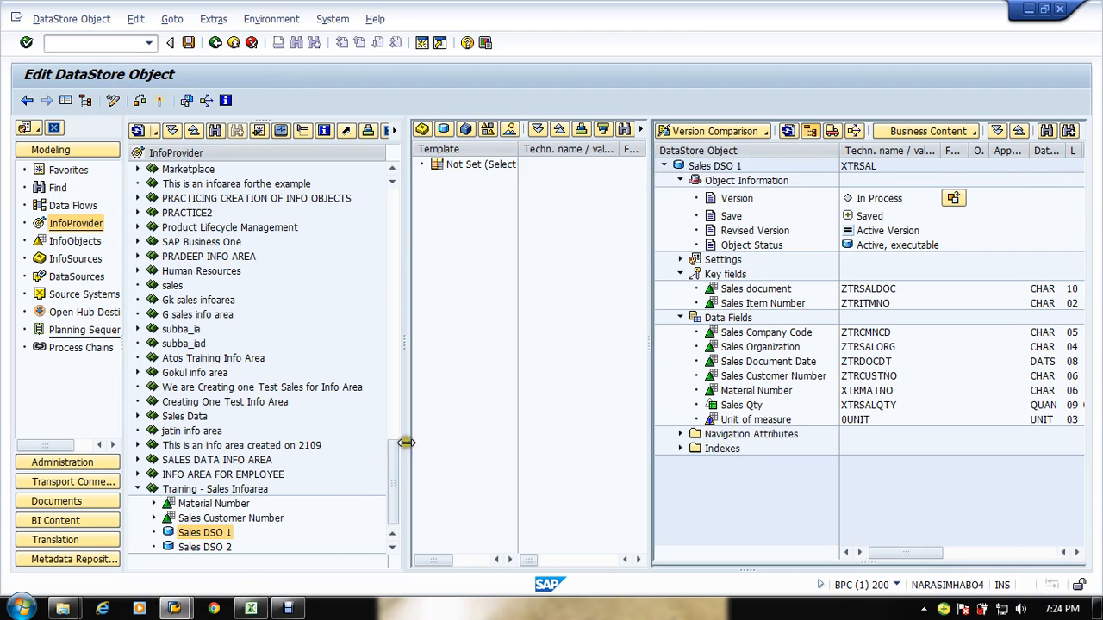
pyautogui.moveTo(404, 444); pyautogui.dragTo(515, 466)
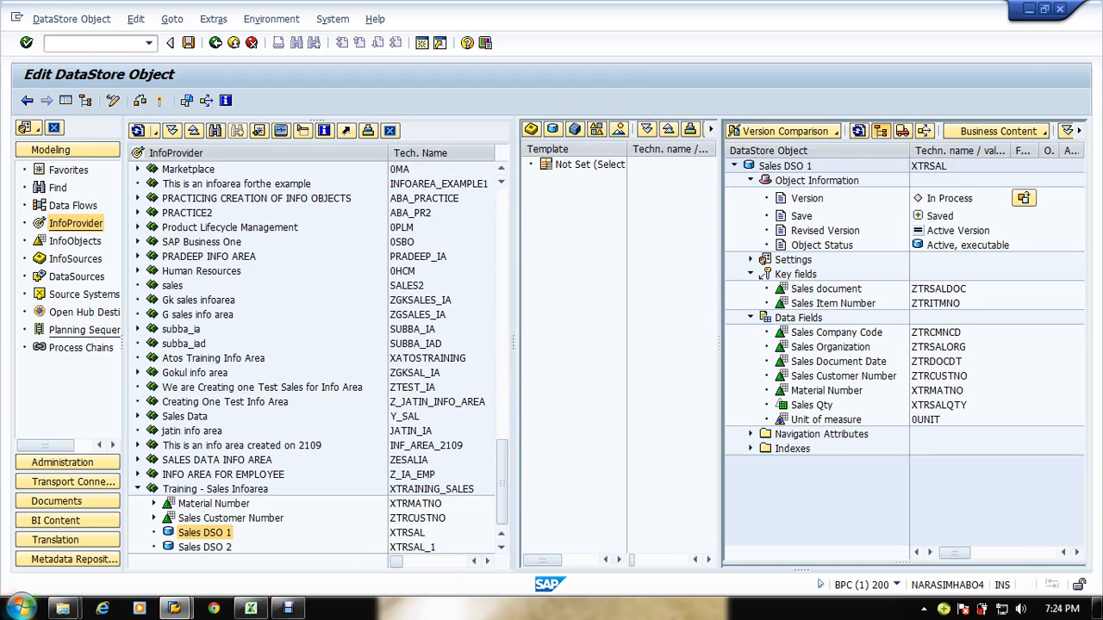
pyautogui.click(74, 242)
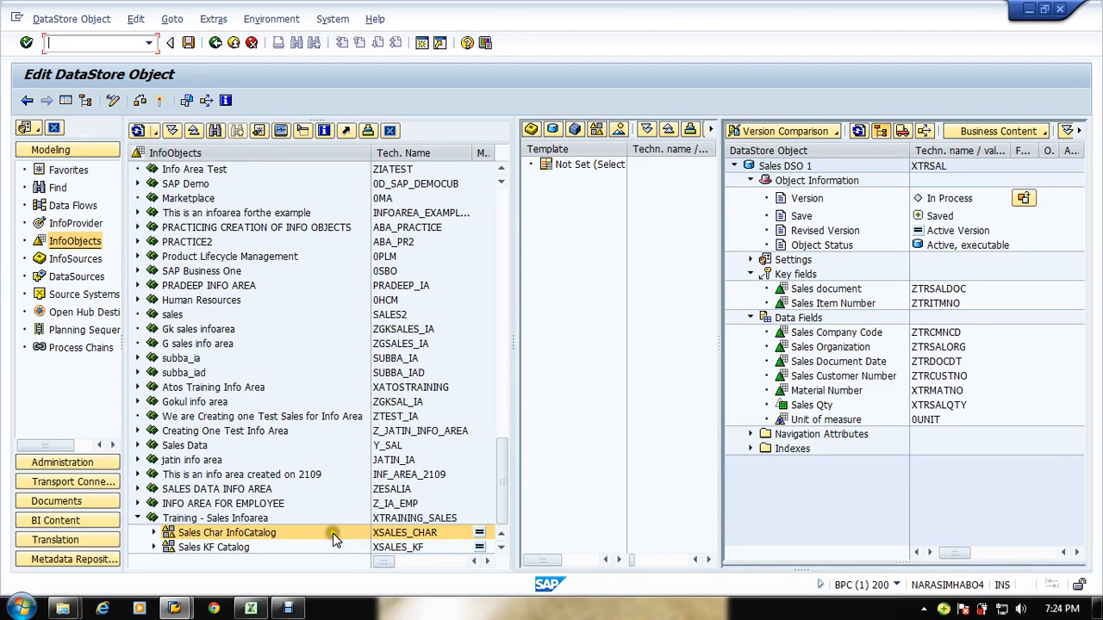
pyautogui.click(213, 519)
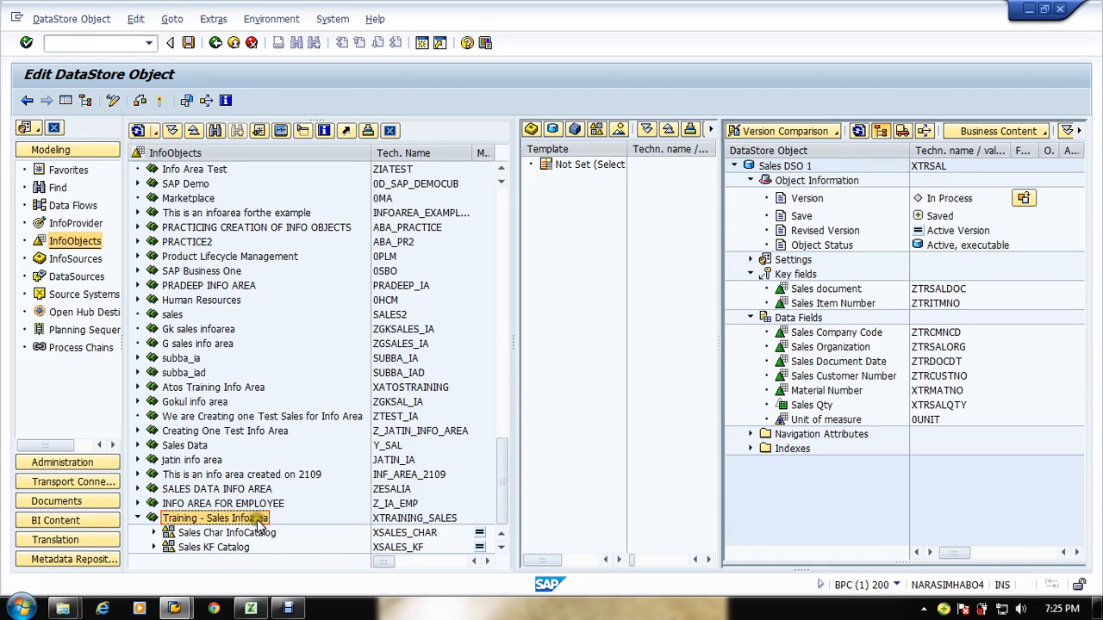
pyautogui.click(175, 533)
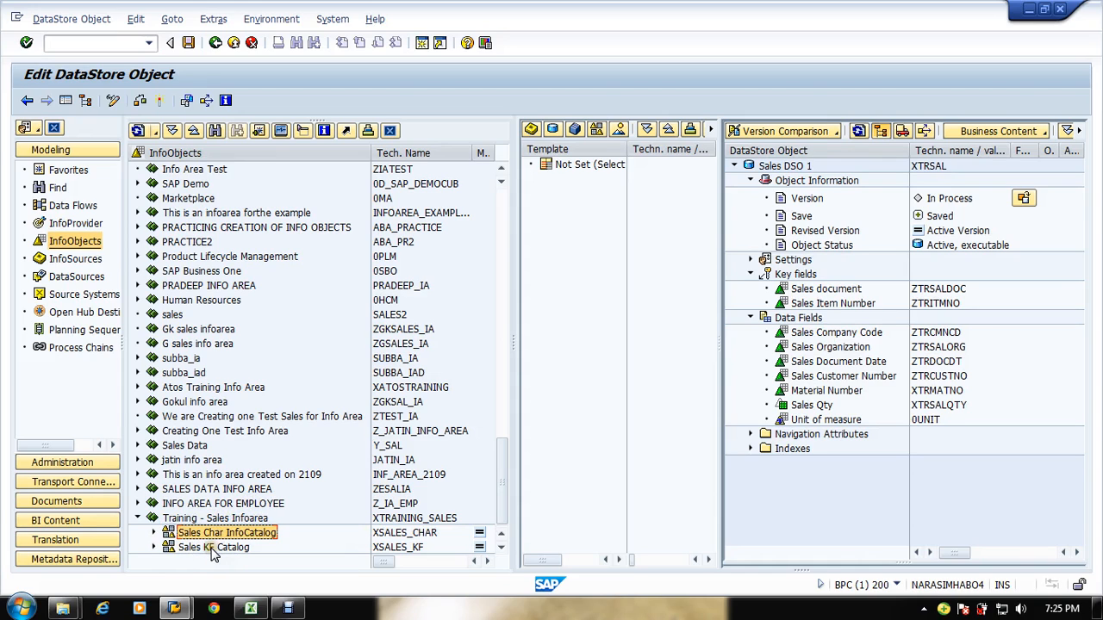
pyautogui.click(212, 548)
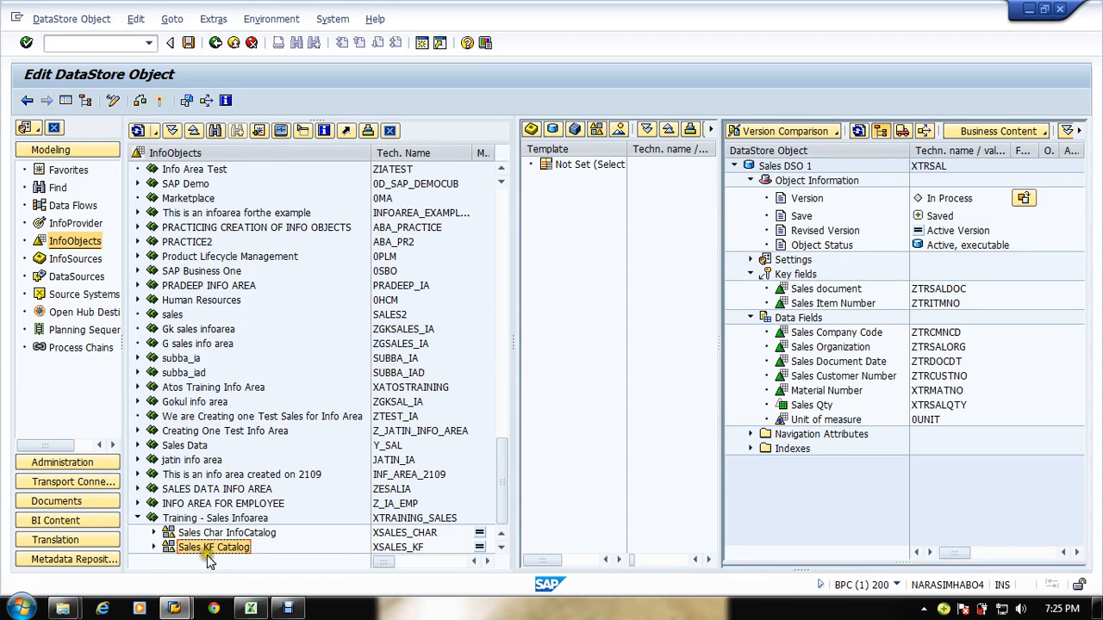
pyautogui.click(154, 547)
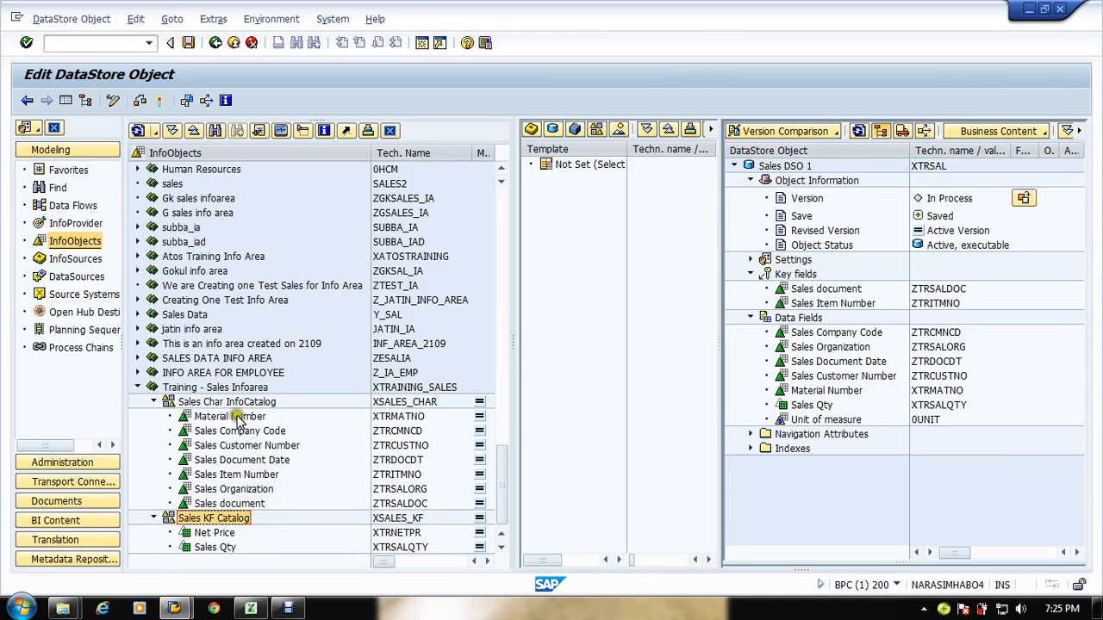
# Step: Display the Material Number and Sales Customer Number characteristics and review their master data and attribute settings
pyautogui.moveTo(229, 416); pyautogui.dragTo(802, 336)
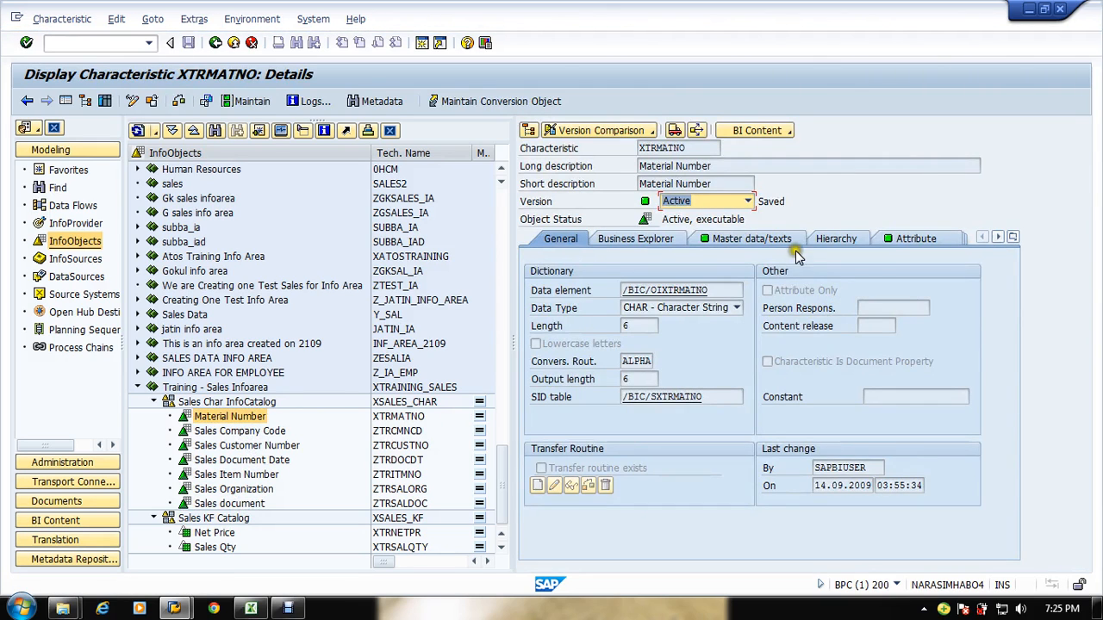
pyautogui.click(771, 240)
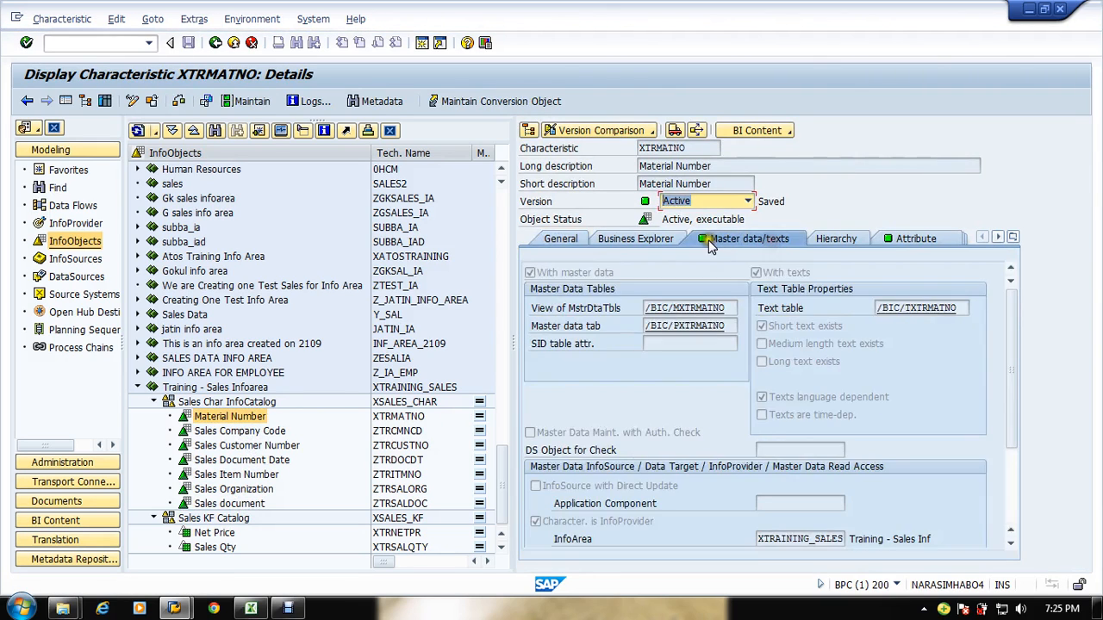
pyautogui.click(905, 234)
pyautogui.click(583, 345)
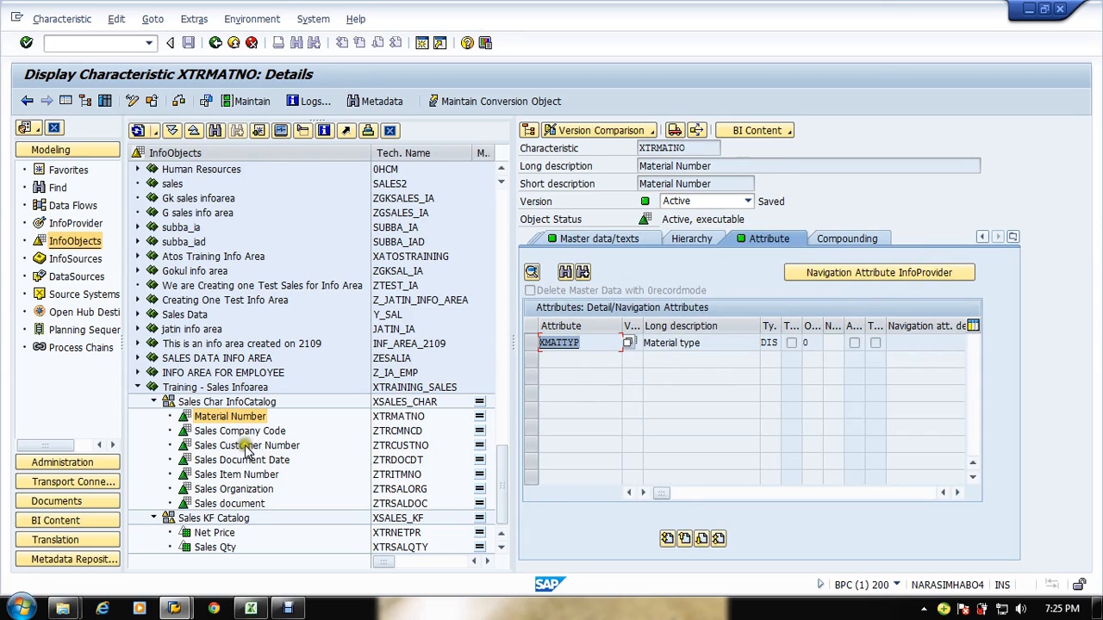
pyautogui.moveTo(250, 447); pyautogui.dragTo(767, 243)
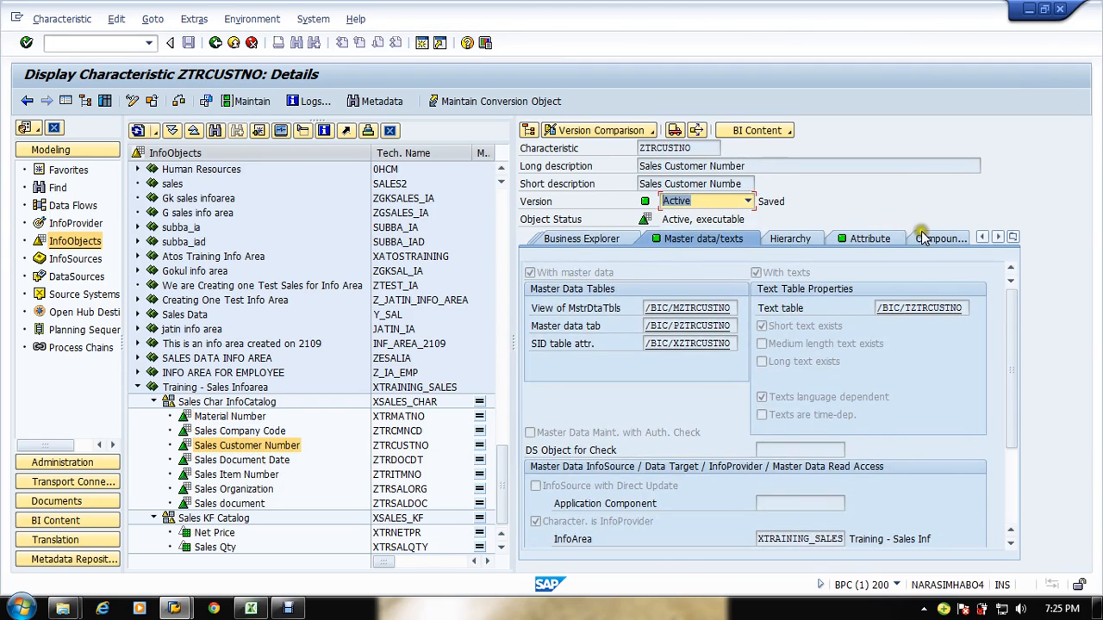
pyautogui.click(870, 239)
pyautogui.moveTo(595, 343); pyautogui.dragTo(554, 376)
# Step: Review the customer and material master data tables in the Excel sales flow sheet
pyautogui.hotkey('alt', 'Tab')
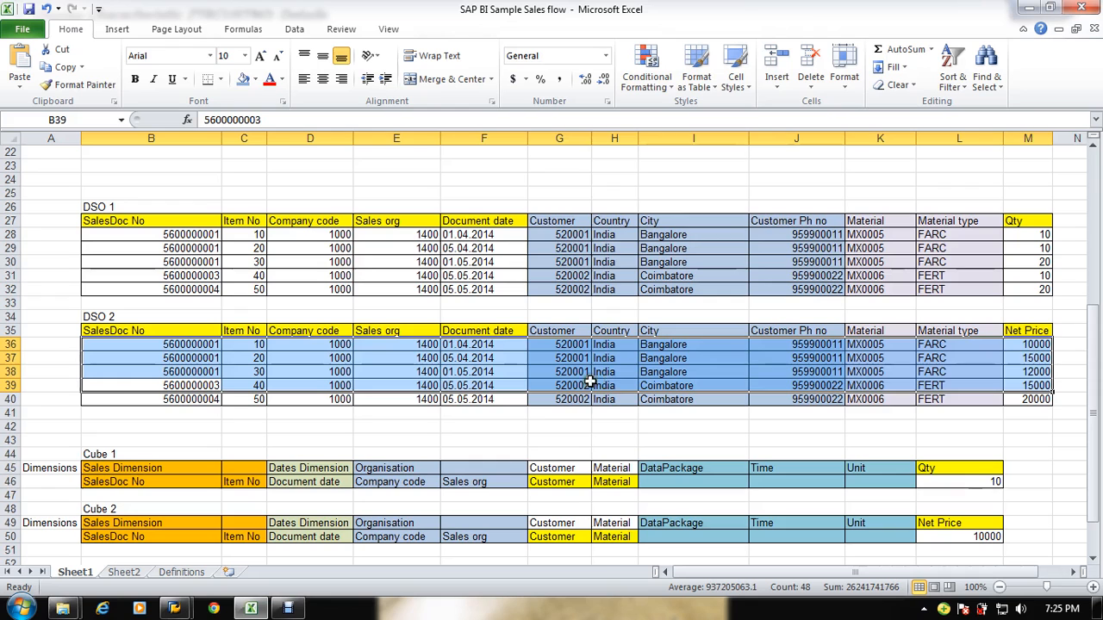
pyautogui.scroll(7, 609, 349)
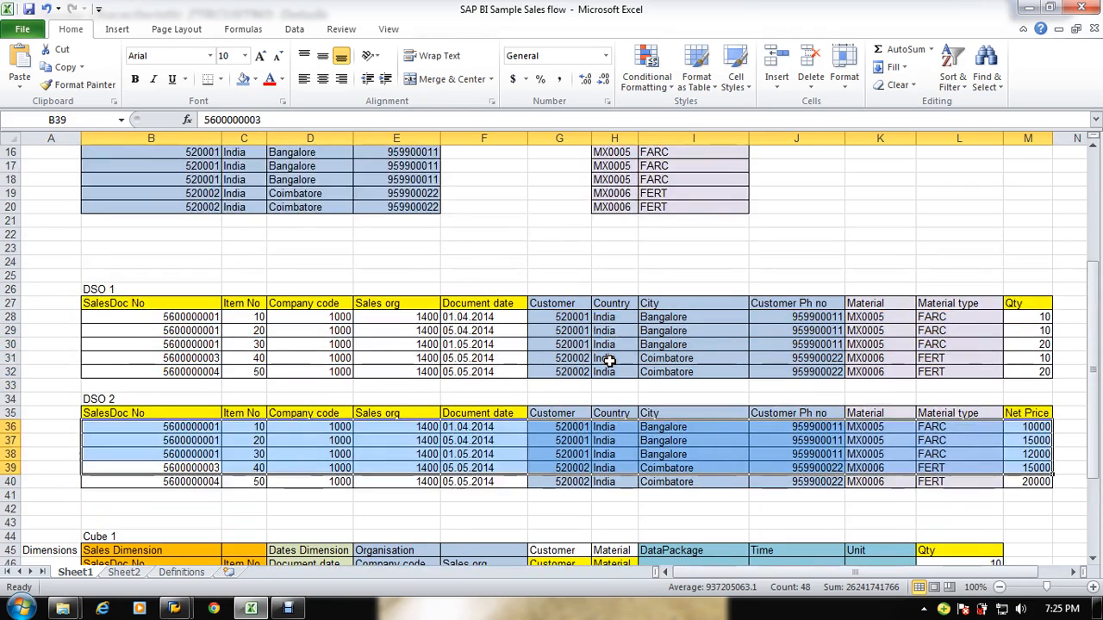
pyautogui.scroll(-5, 608, 363)
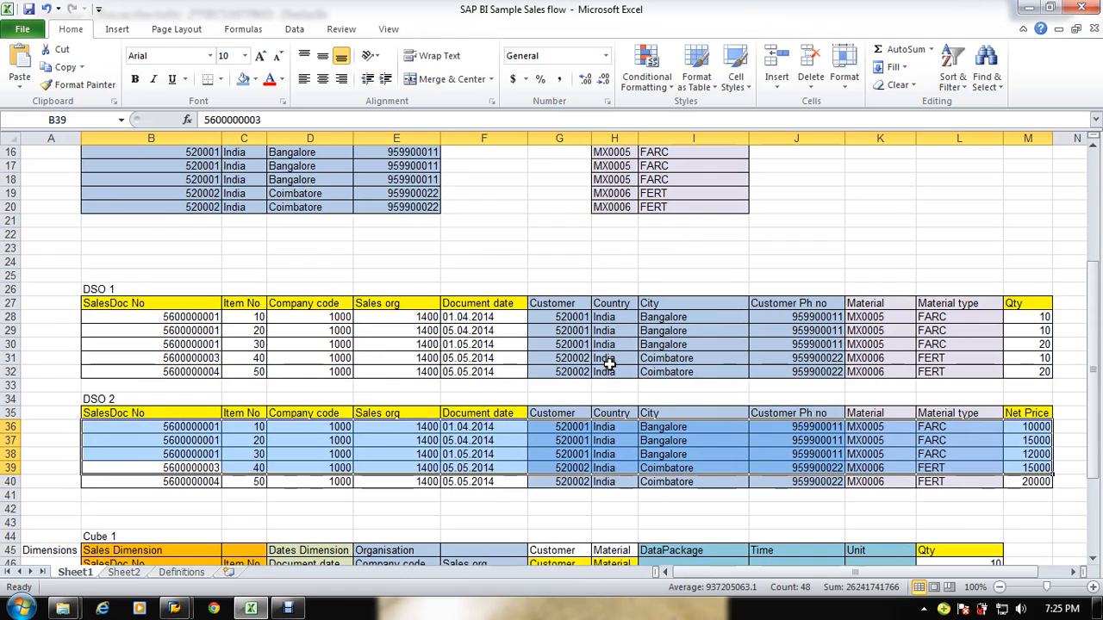
pyautogui.scroll(2, 609, 364)
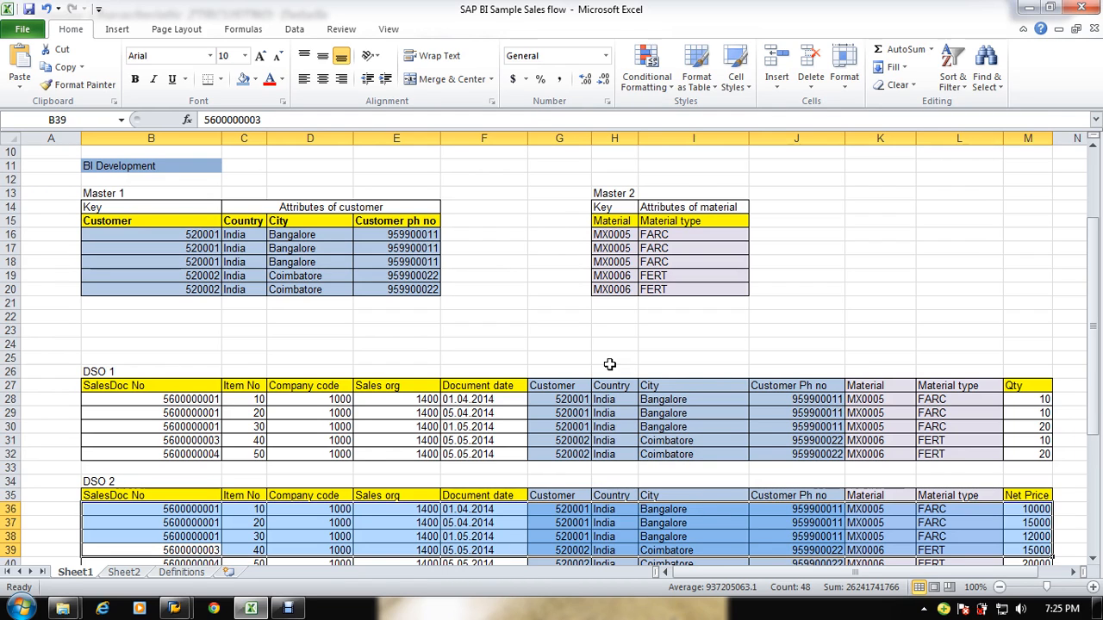
pyautogui.hotkey('alt', 'Tab')
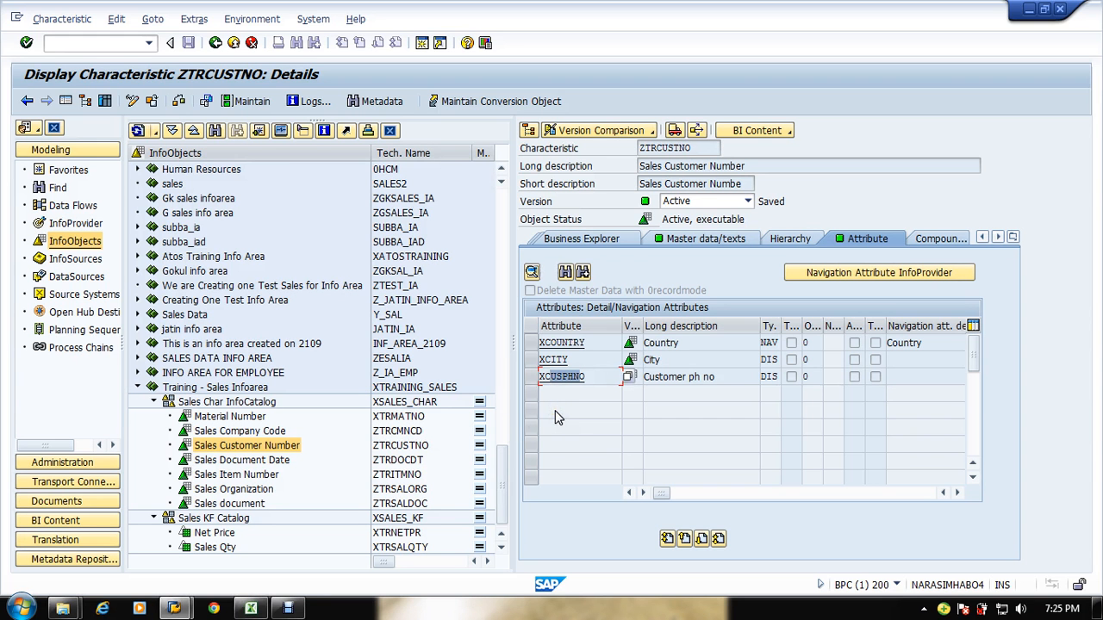
pyautogui.click(590, 378)
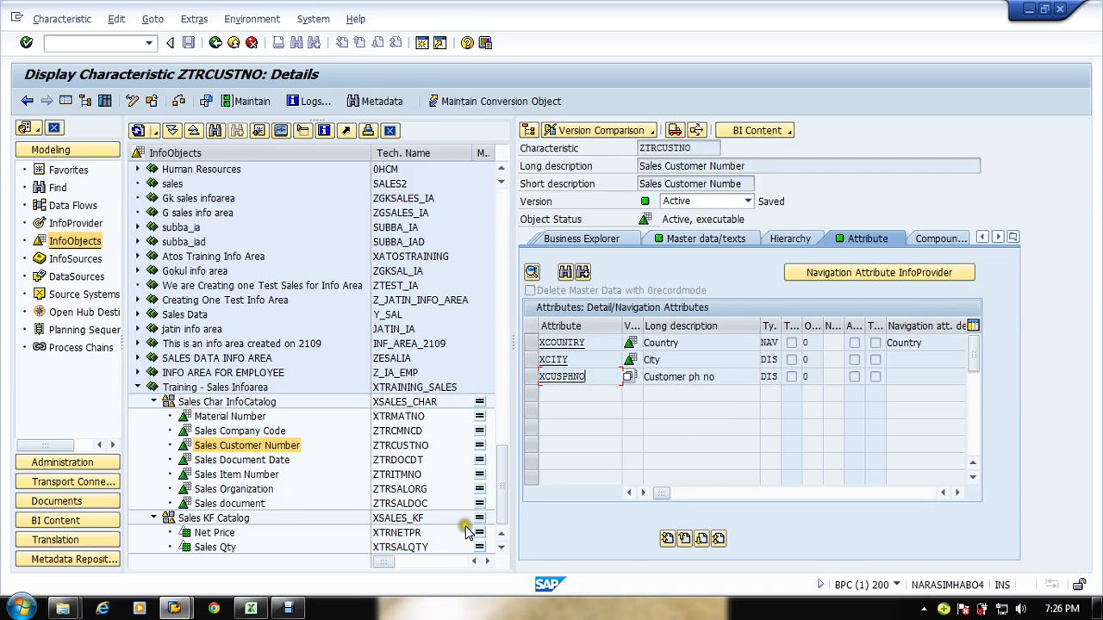
pyautogui.rightClick(185, 386)
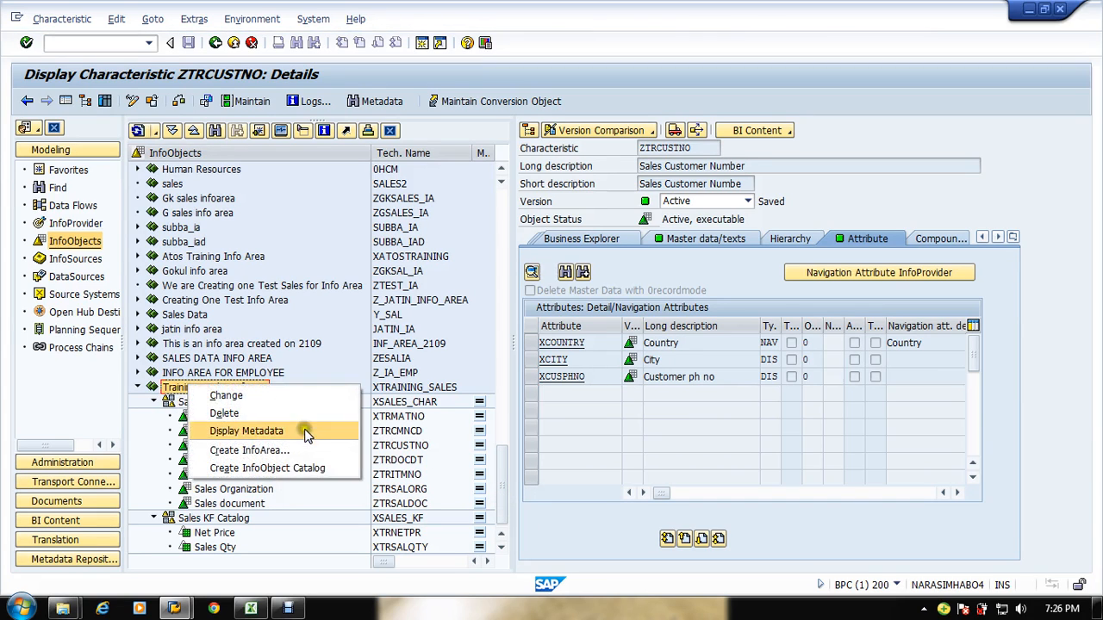
pyautogui.click(131, 421)
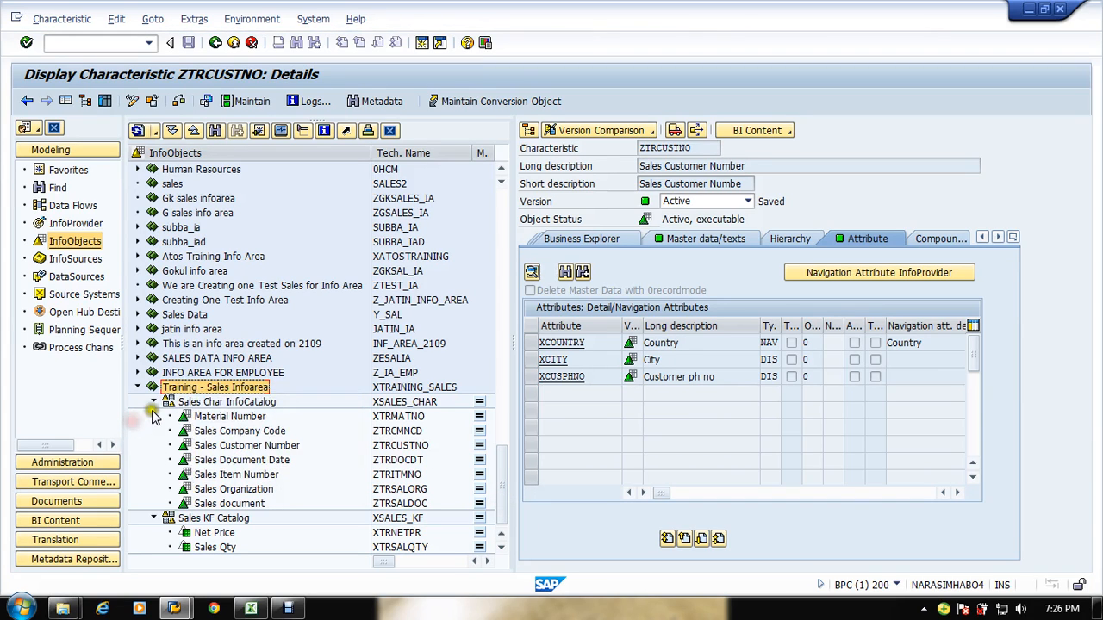
# Step: Create a new InfoCube in the Training - Sales Infoarea with the technical name XTRSALCUB
pyautogui.click(53, 224)
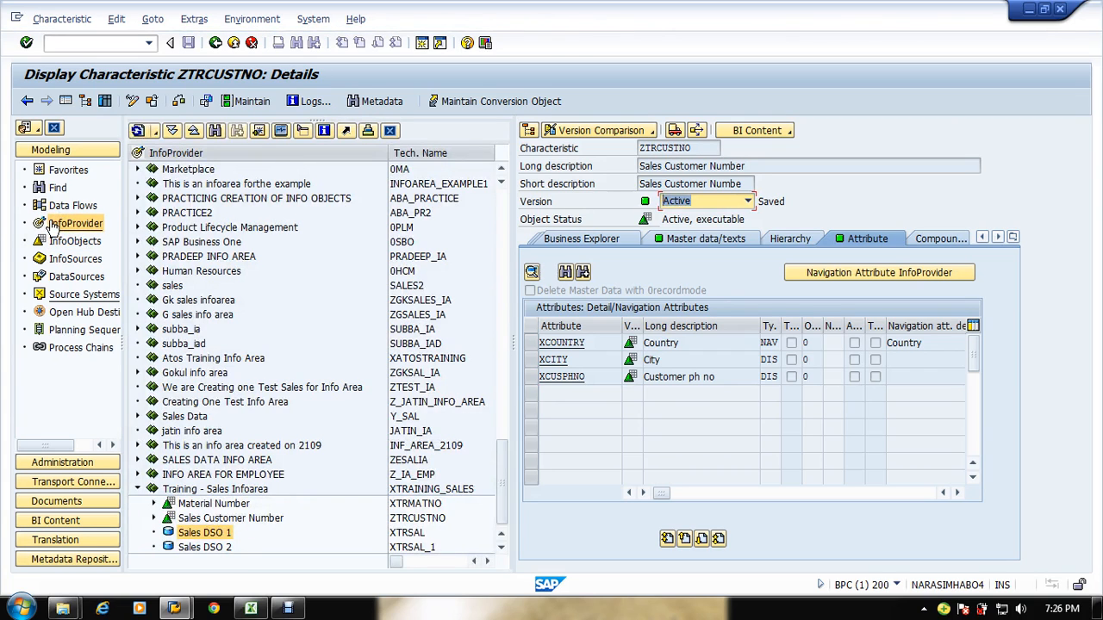
pyautogui.scroll(-1, 226, 398)
pyautogui.click(189, 483)
pyautogui.rightClick(185, 485)
pyautogui.click(172, 485)
pyautogui.click(186, 489)
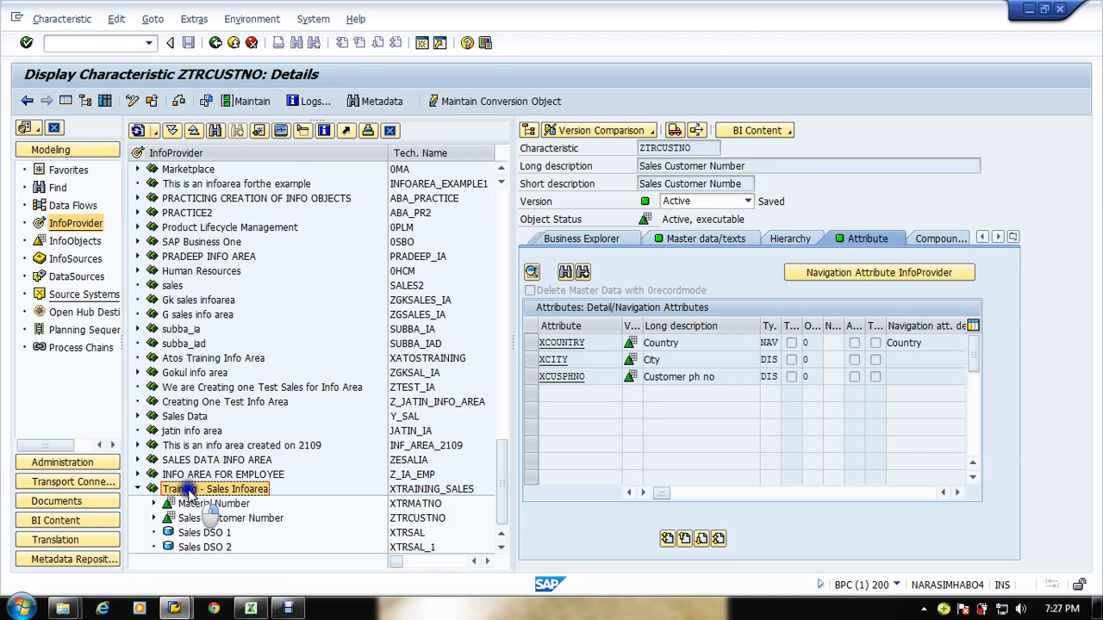
pyautogui.rightClick(187, 489)
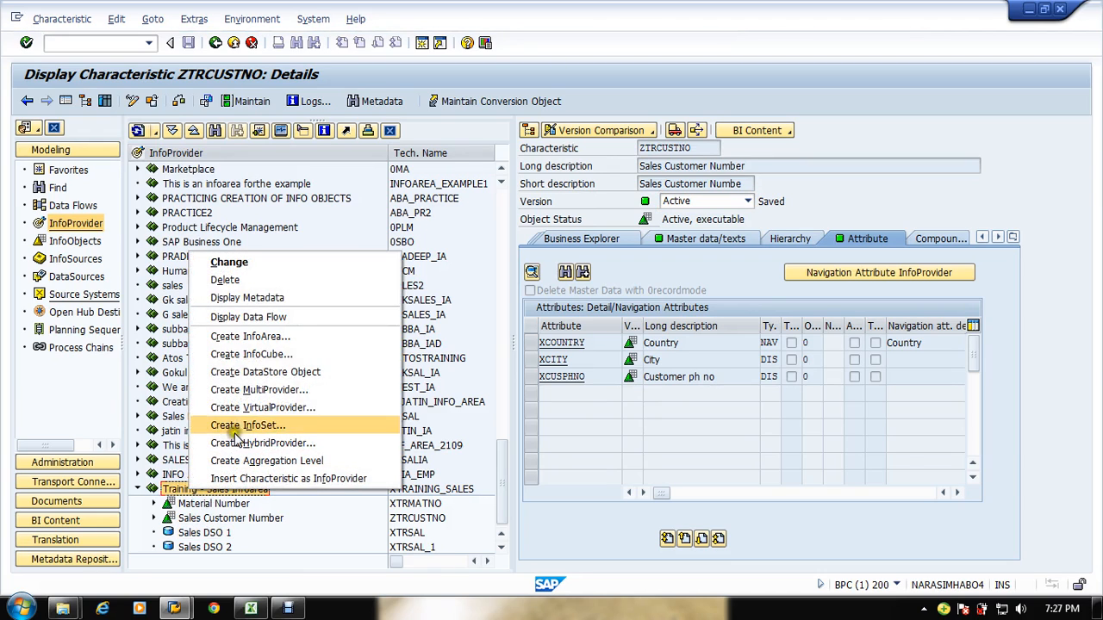
pyautogui.click(263, 356)
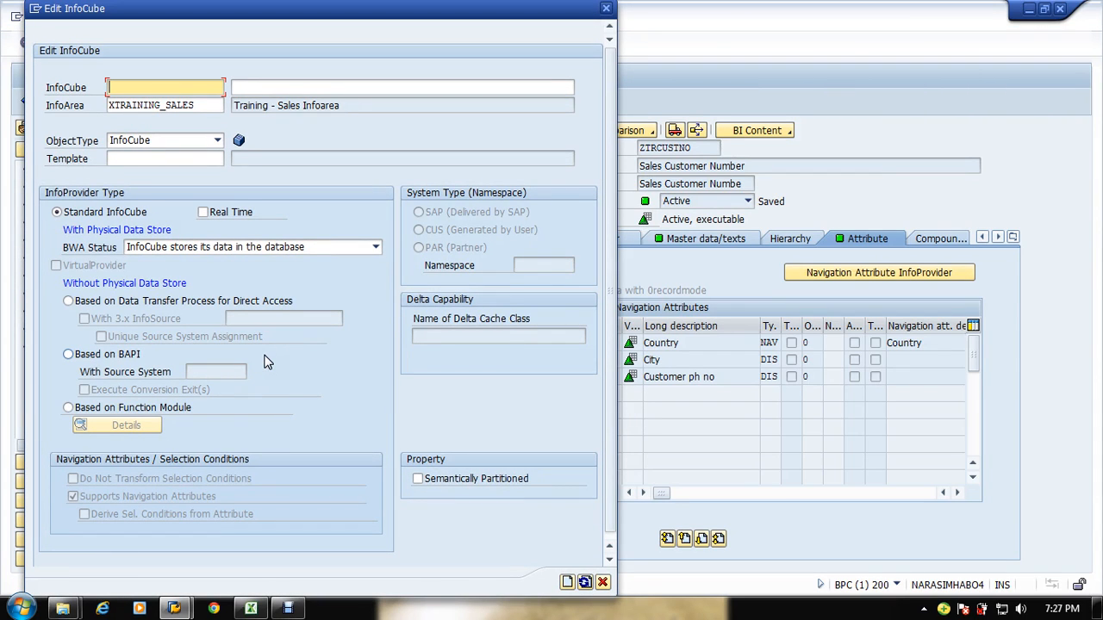
pyautogui.write('x')
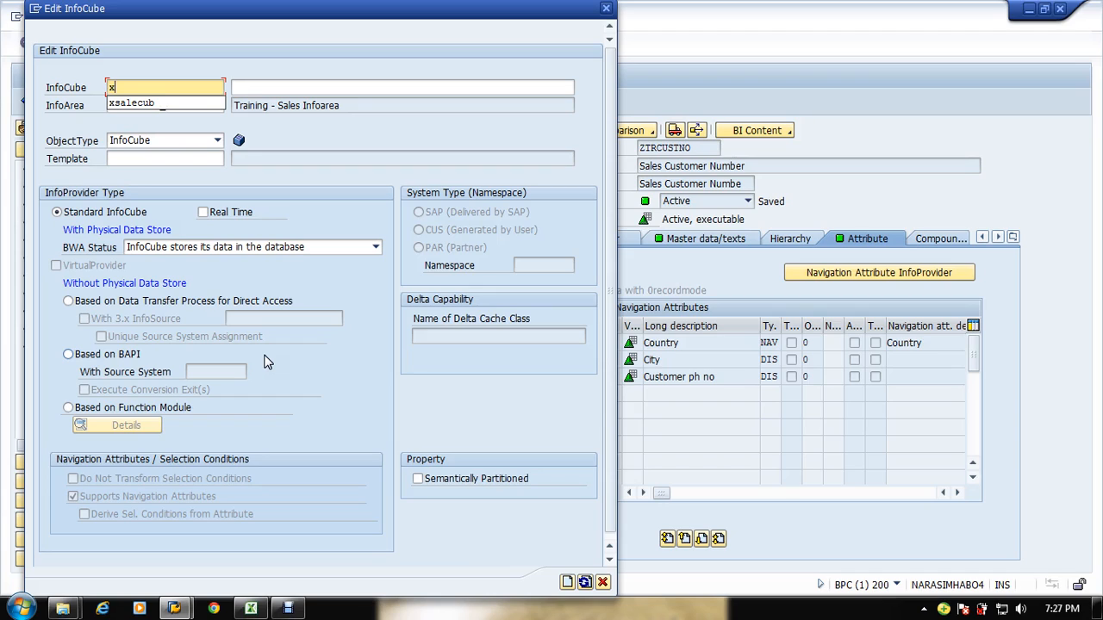
pyautogui.write('tr')
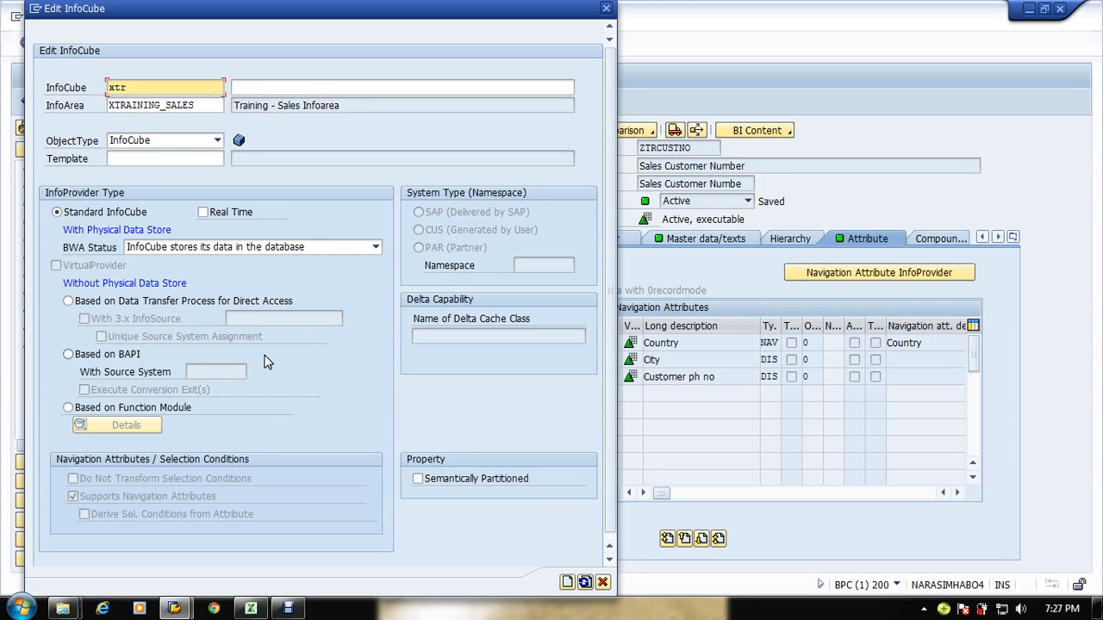
pyautogui.write('salcub')
pyautogui.press('Tab')
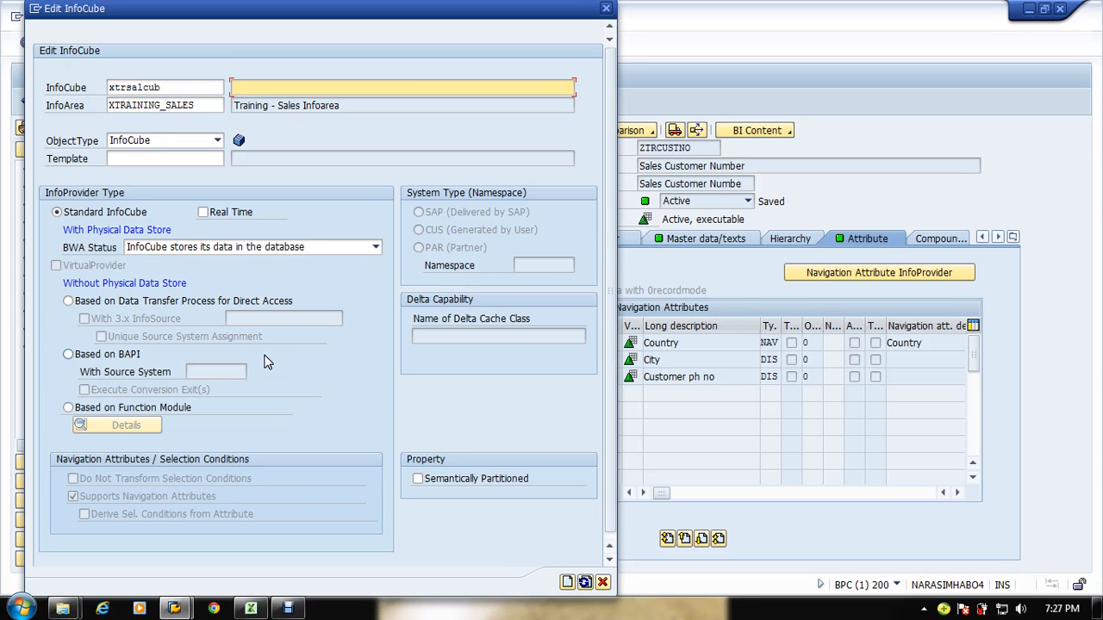
# Step: Enter the InfoCube description Sales Info cube 1 and keep the Standard InfoCube type
pyautogui.write('Sales Info cu')
pyautogui.click(265, 356)
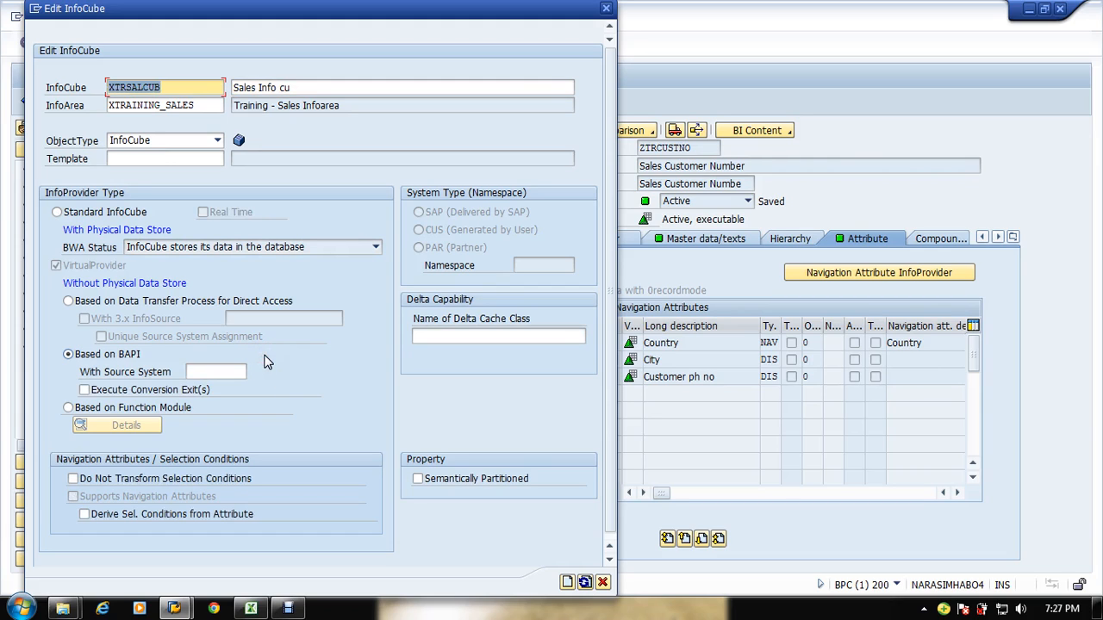
pyautogui.click(107, 213)
pyautogui.click(341, 87)
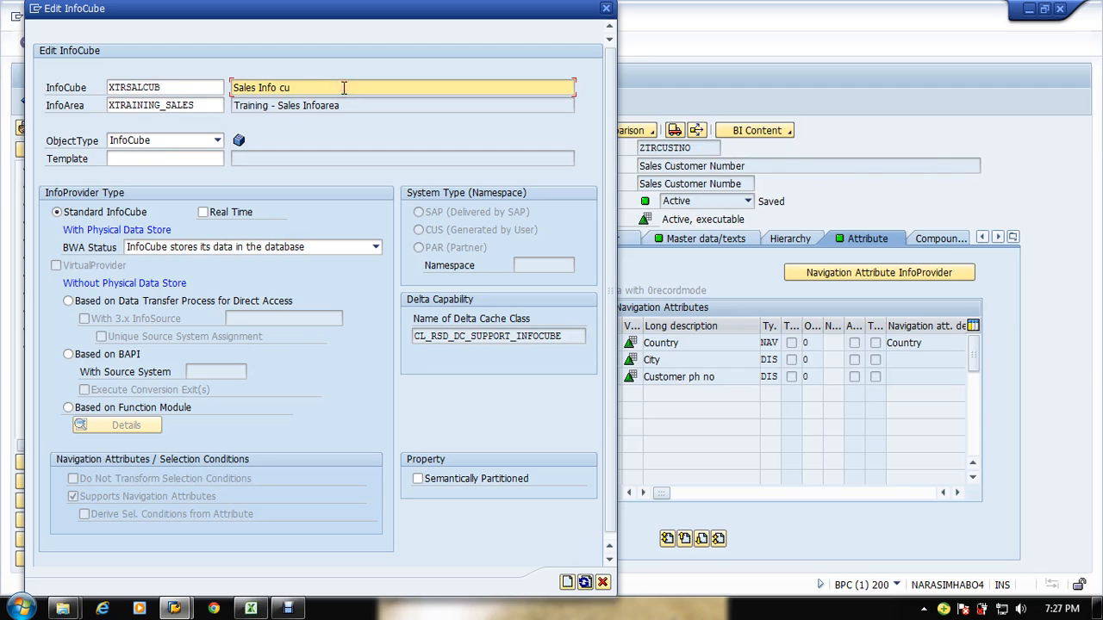
pyautogui.write('be1')
pyautogui.write(' 1')
# Step: Try to rename the InfoCube XTRSALCUB_1 and confirm
pyautogui.click(170, 90)
pyautogui.write('_1')
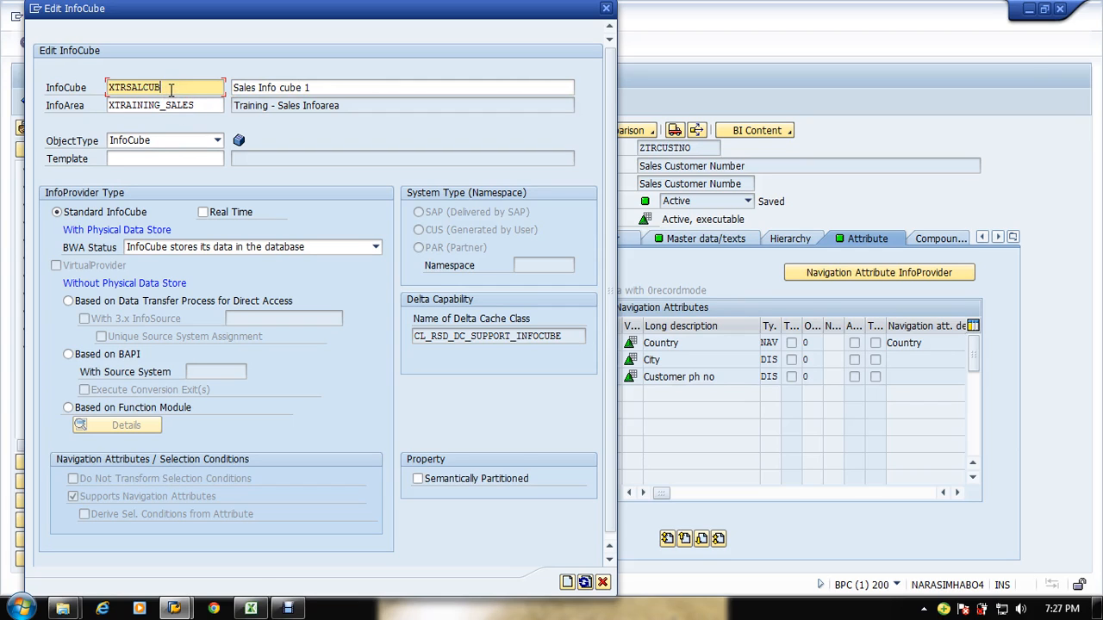
pyautogui.press('Return')
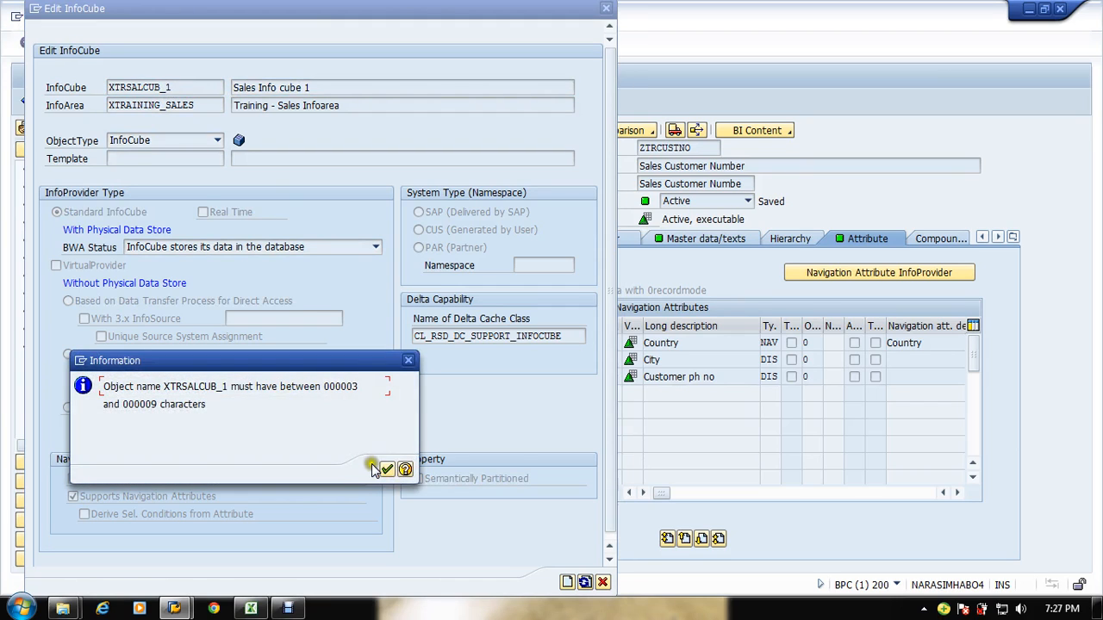
pyautogui.click(387, 470)
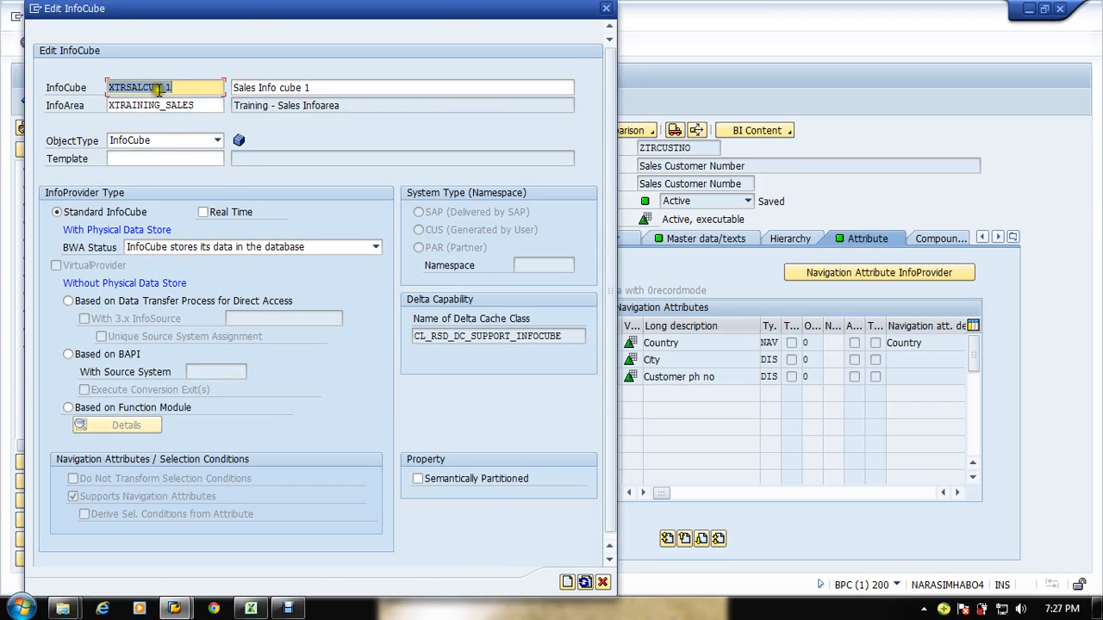
# Step: Try to rename the InfoCube's technical name to XTRSALCB_1
pyautogui.press('BackSpace')
pyautogui.press('BackSpace')
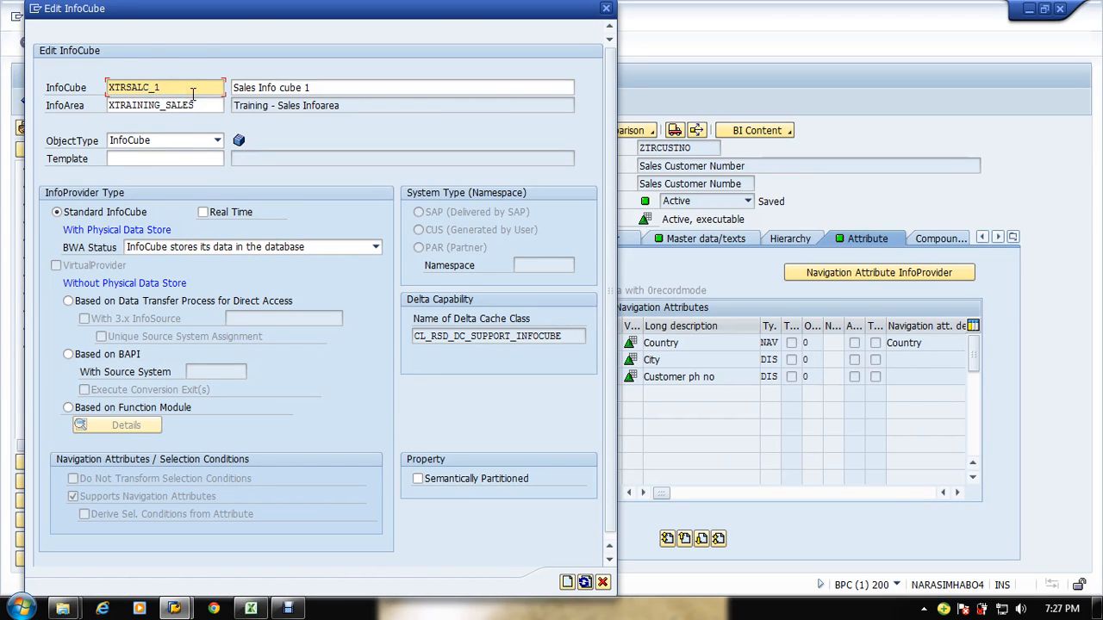
pyautogui.write('B')
pyautogui.press('Return')
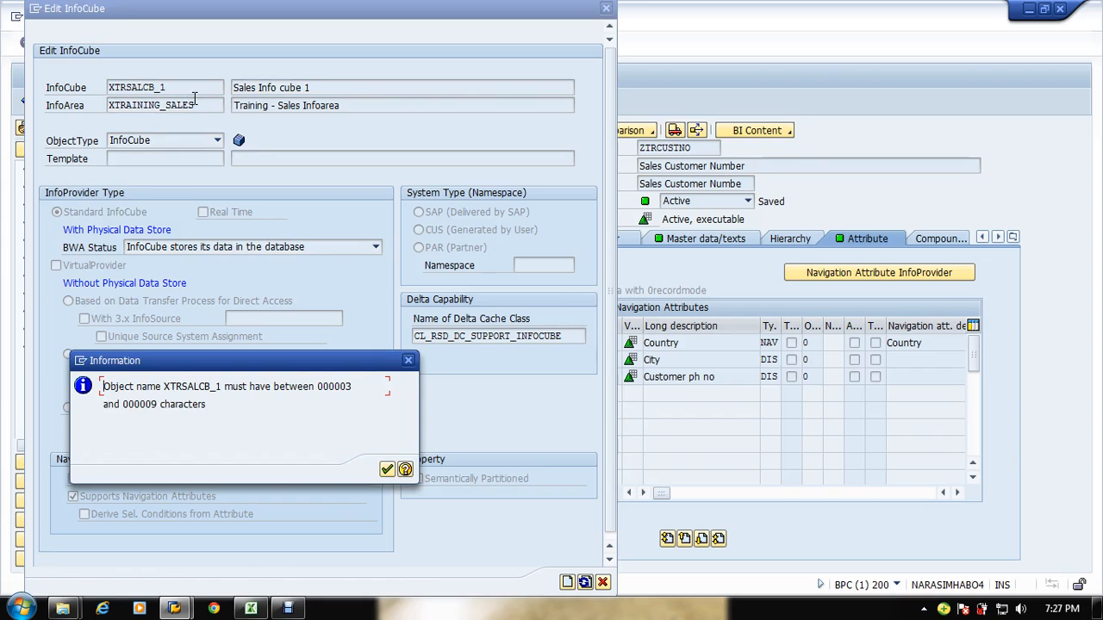
pyautogui.press('Return')
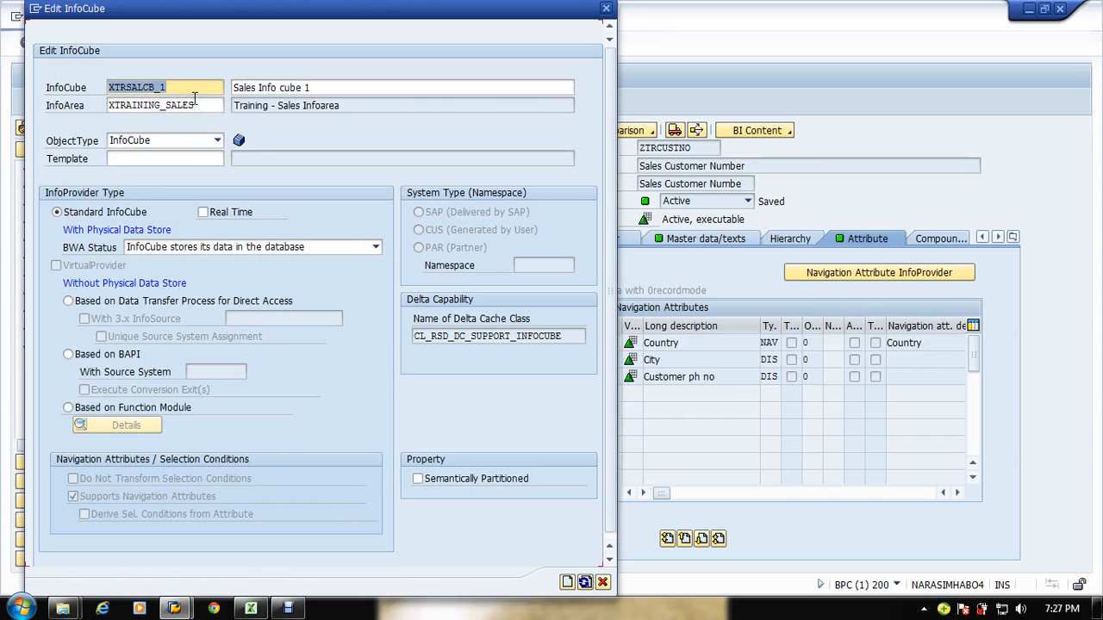
# Step: Shorten the InfoCube's technical name to XTRSLCB_1
pyautogui.click(141, 89)
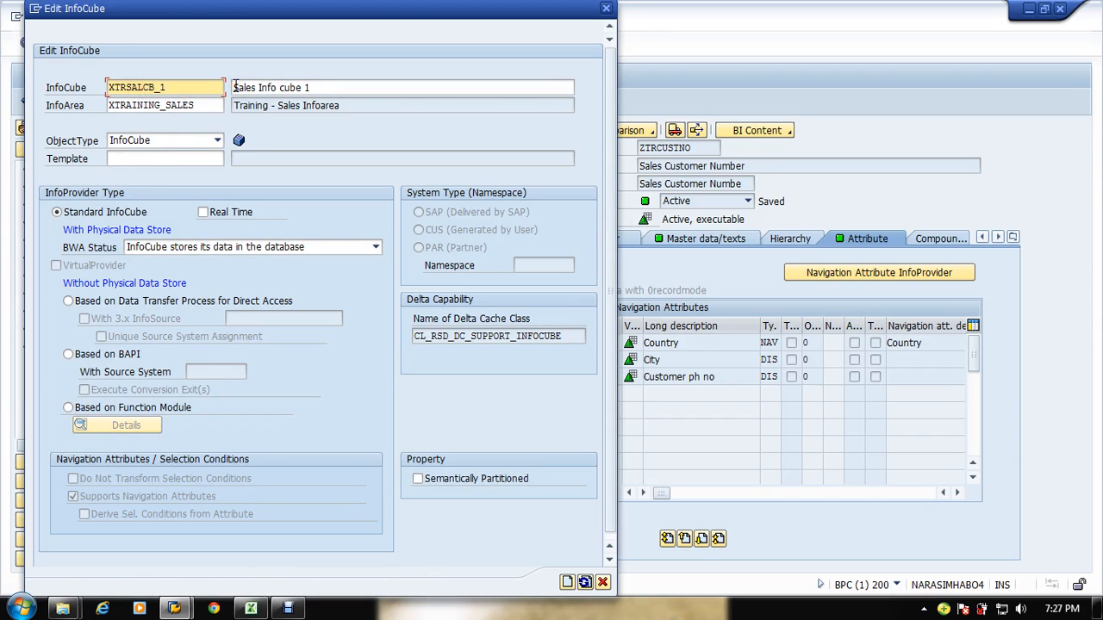
pyautogui.press('BackSpace')
pyautogui.click(175, 90)
pyautogui.moveTo(194, 86); pyautogui.dragTo(39, 107)
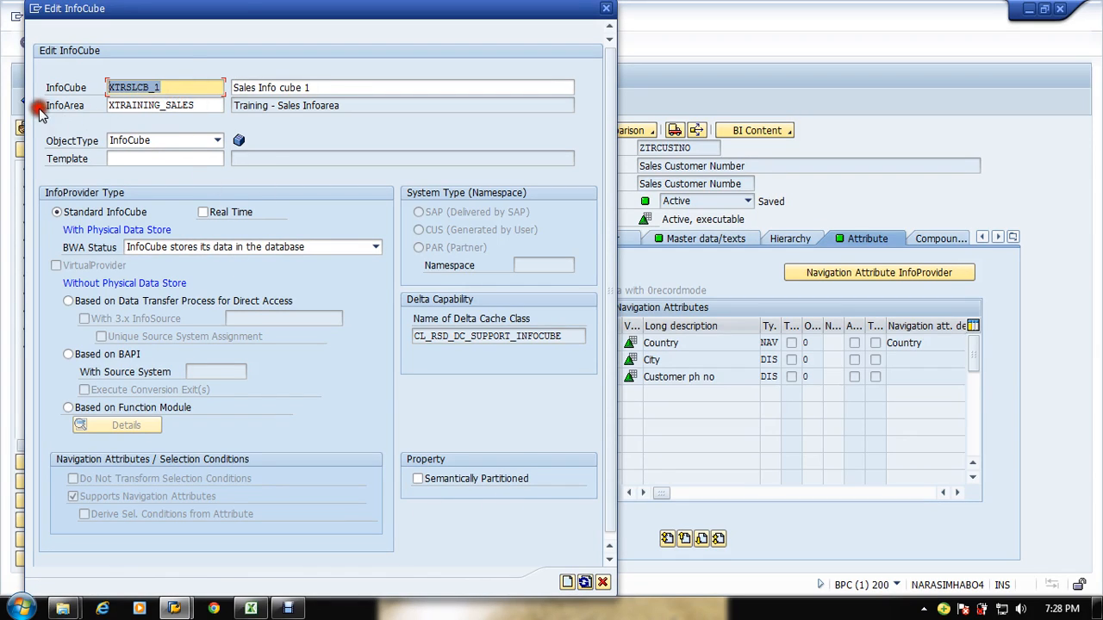
# Step: Keep the BWA status as InfoCube stores its data in the database and create the InfoCube
pyautogui.click(197, 181)
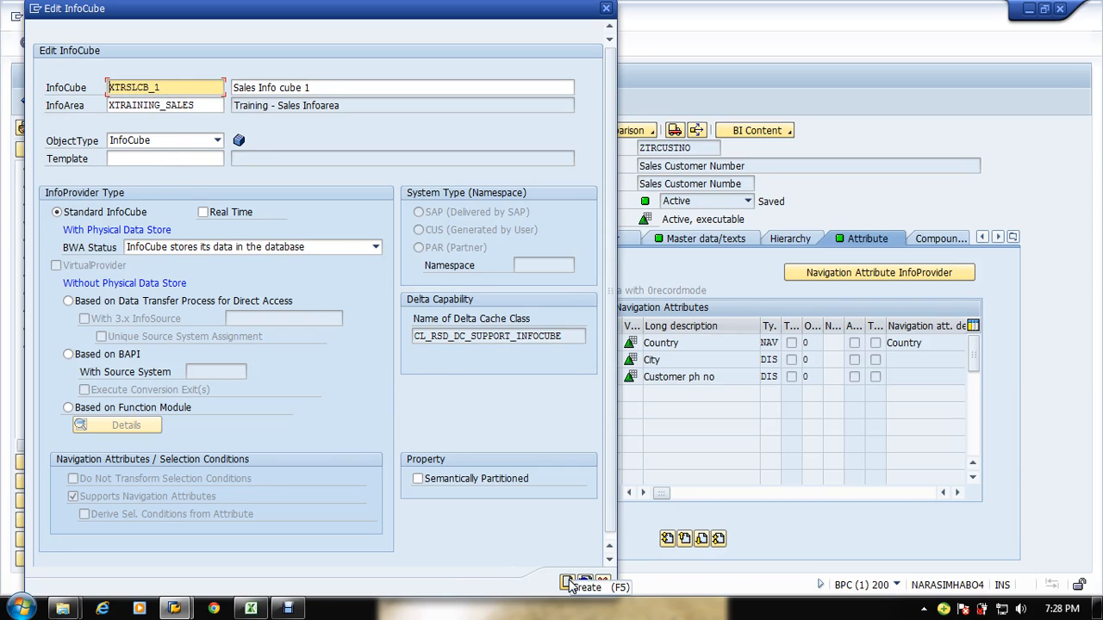
pyautogui.click(180, 248)
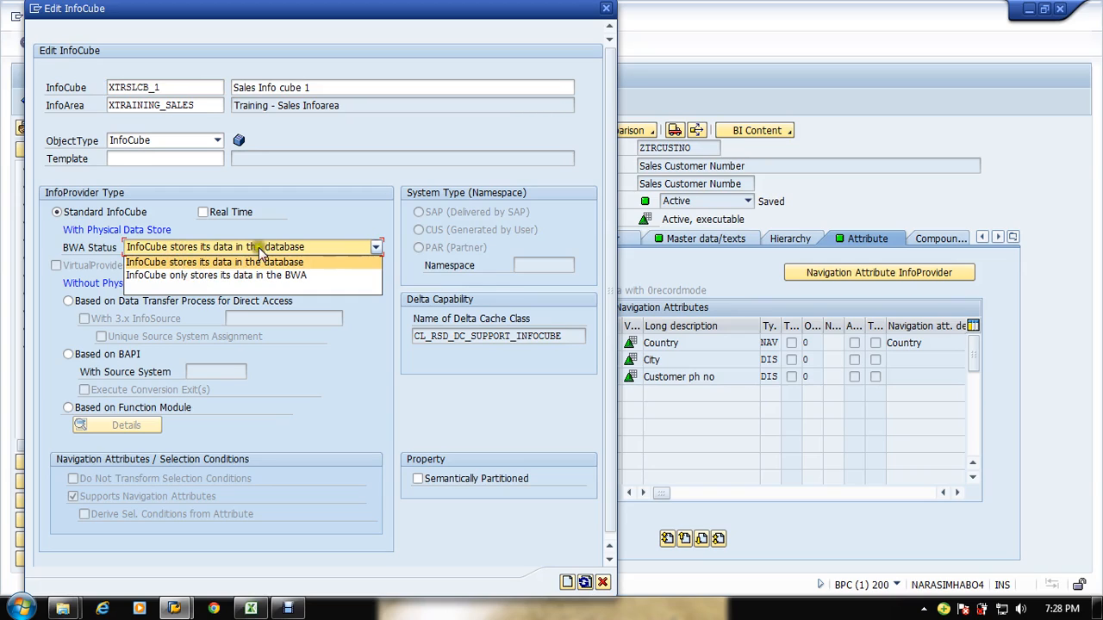
pyautogui.click(356, 222)
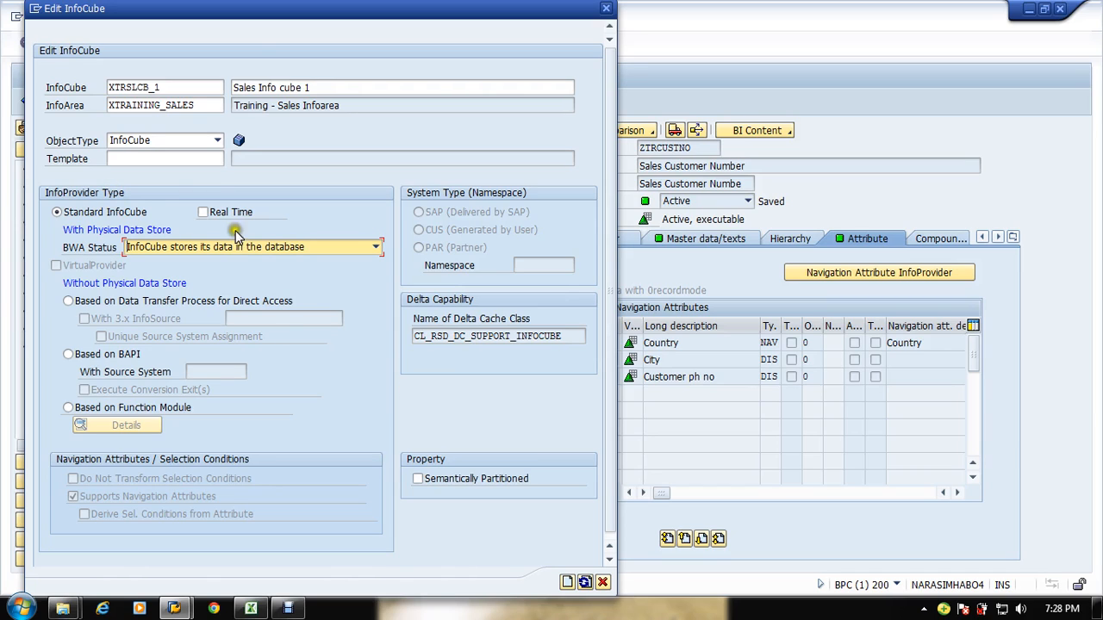
pyautogui.click(567, 584)
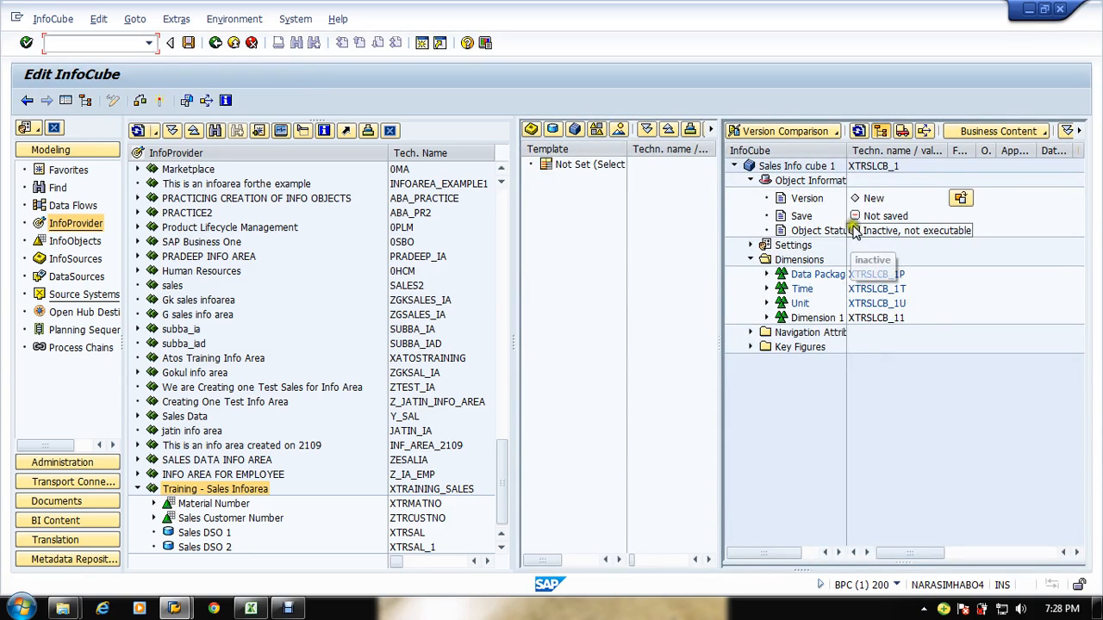
# Step: Inspect the new InfoCube's default dimensions Data Package, Time, Unit and Dimension 1 in the editing tree
pyautogui.moveTo(853, 149); pyautogui.dragTo(848, 155)
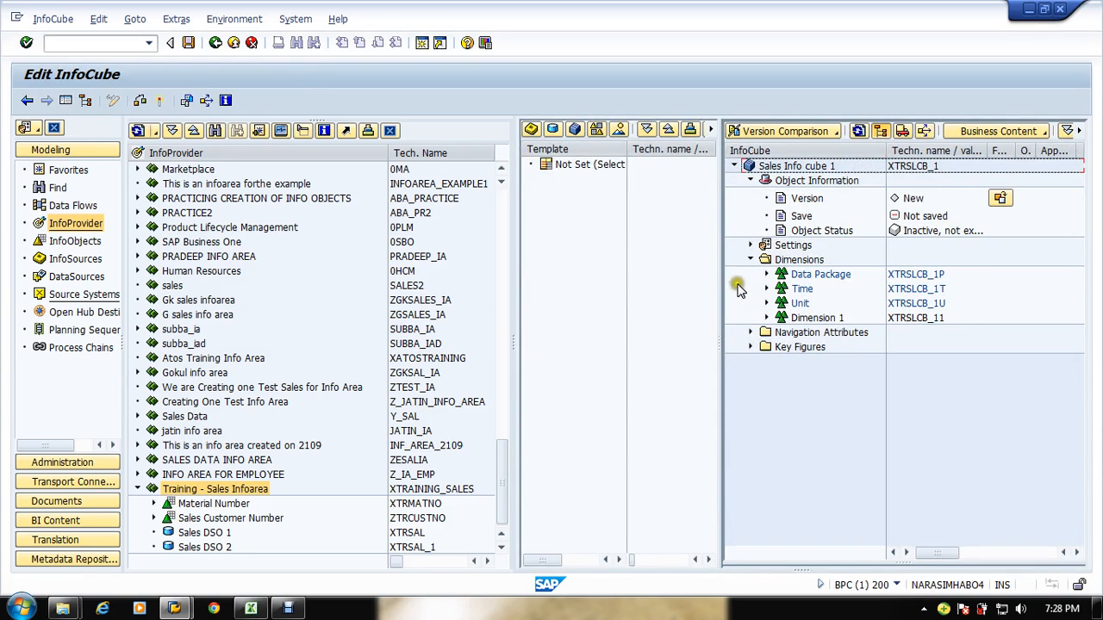
pyautogui.moveTo(696, 282); pyautogui.dragTo(697, 283)
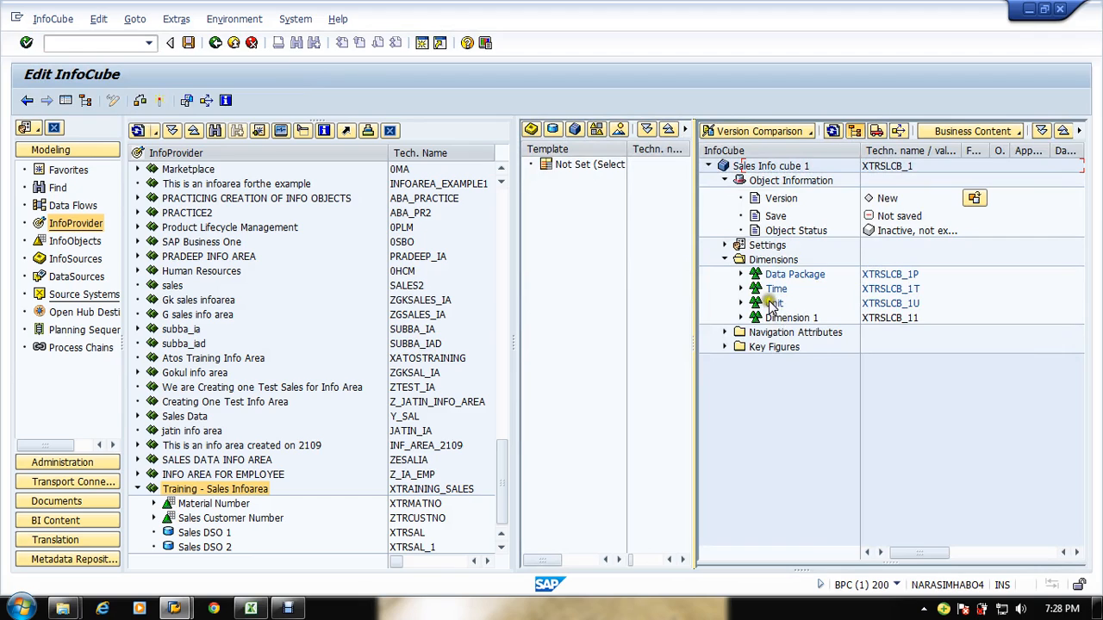
pyautogui.click(769, 290)
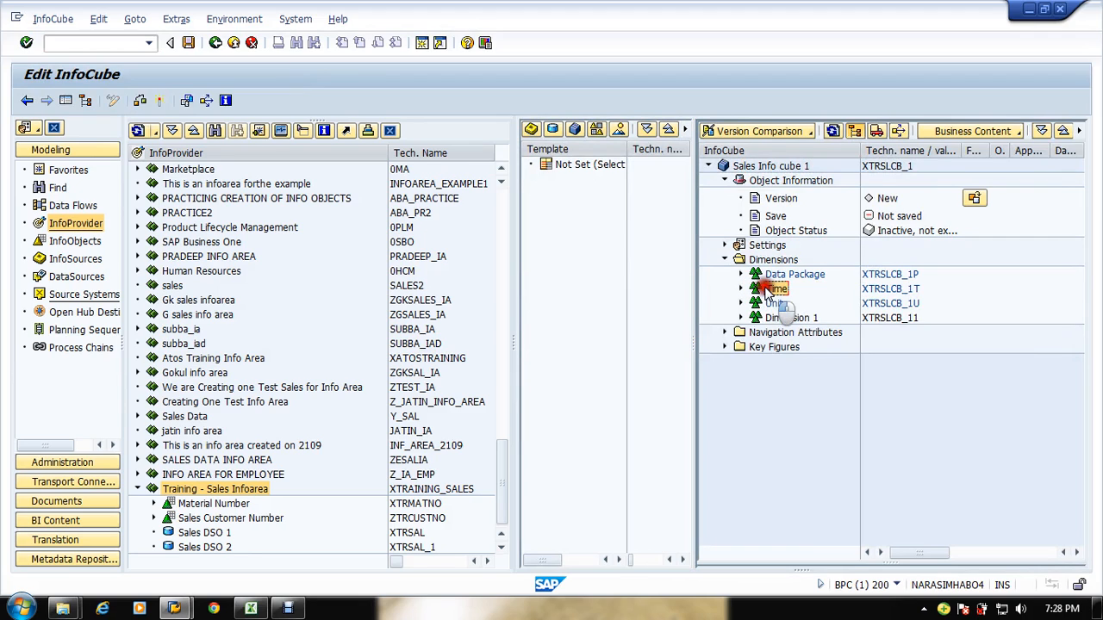
pyautogui.click(775, 303)
pyautogui.click(782, 274)
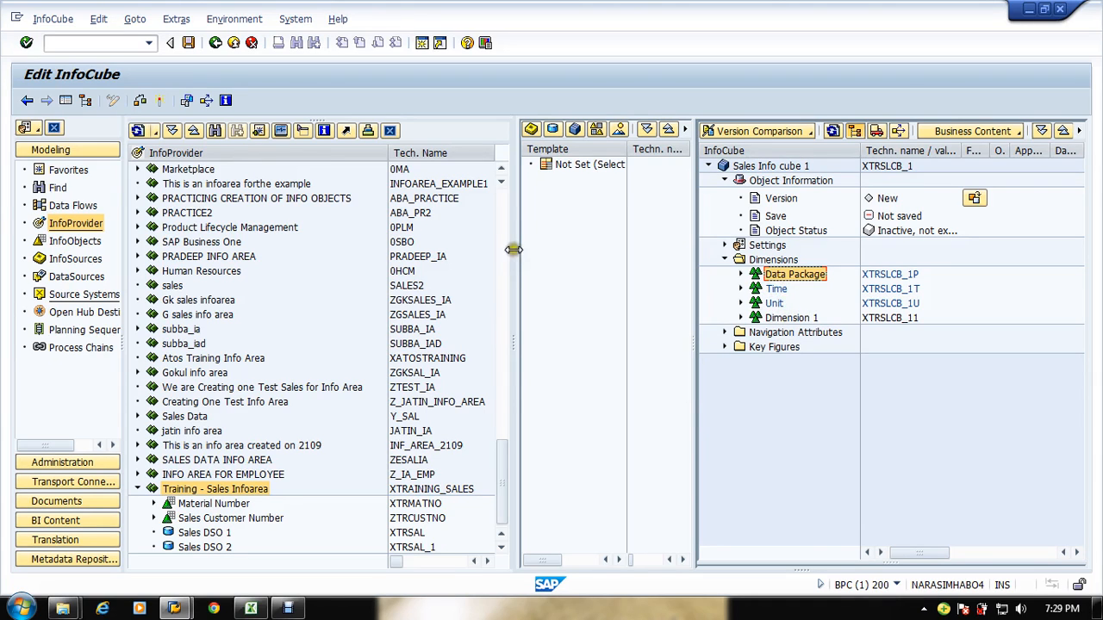
pyautogui.moveTo(513, 250); pyautogui.dragTo(438, 259)
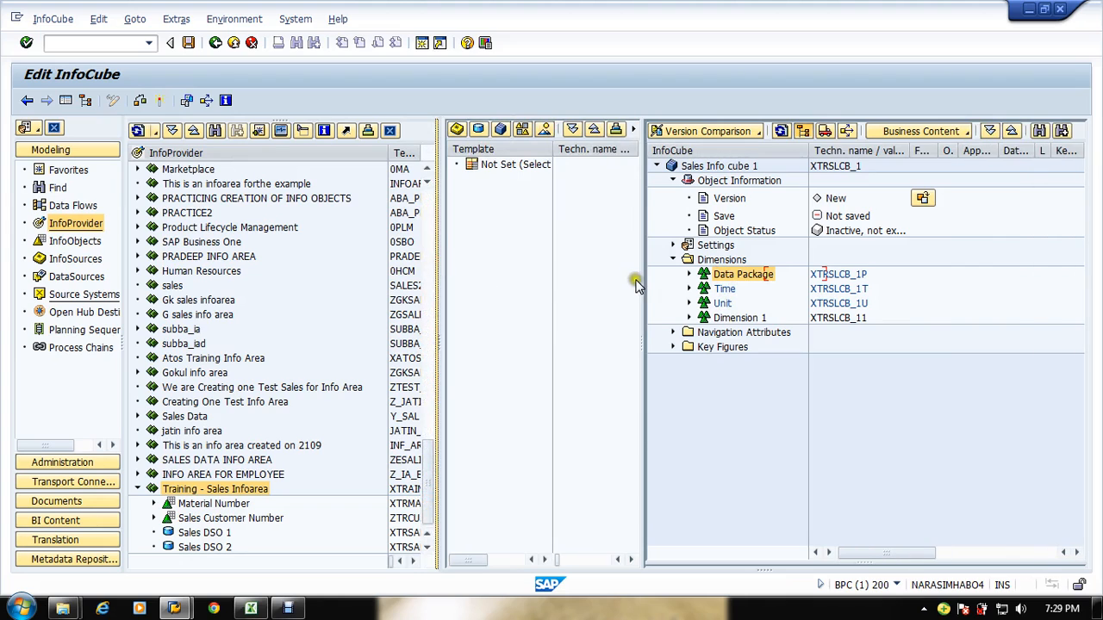
pyautogui.moveTo(646, 250); pyautogui.dragTo(682, 249)
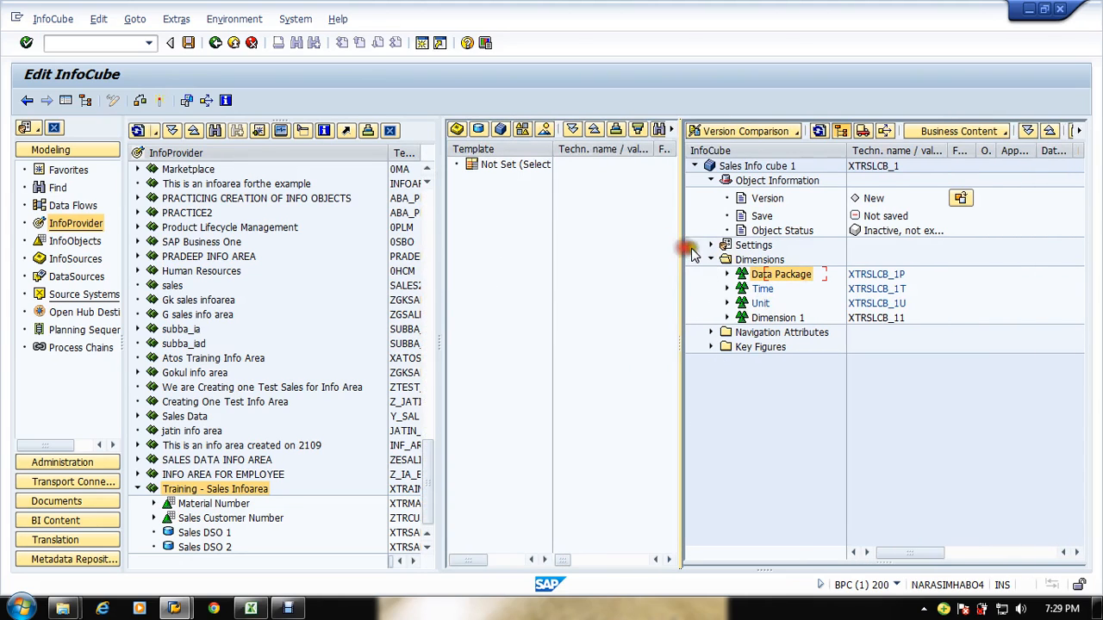
# Step: Try to open the DataStore object template selection for the InfoCube
pyautogui.click(480, 136)
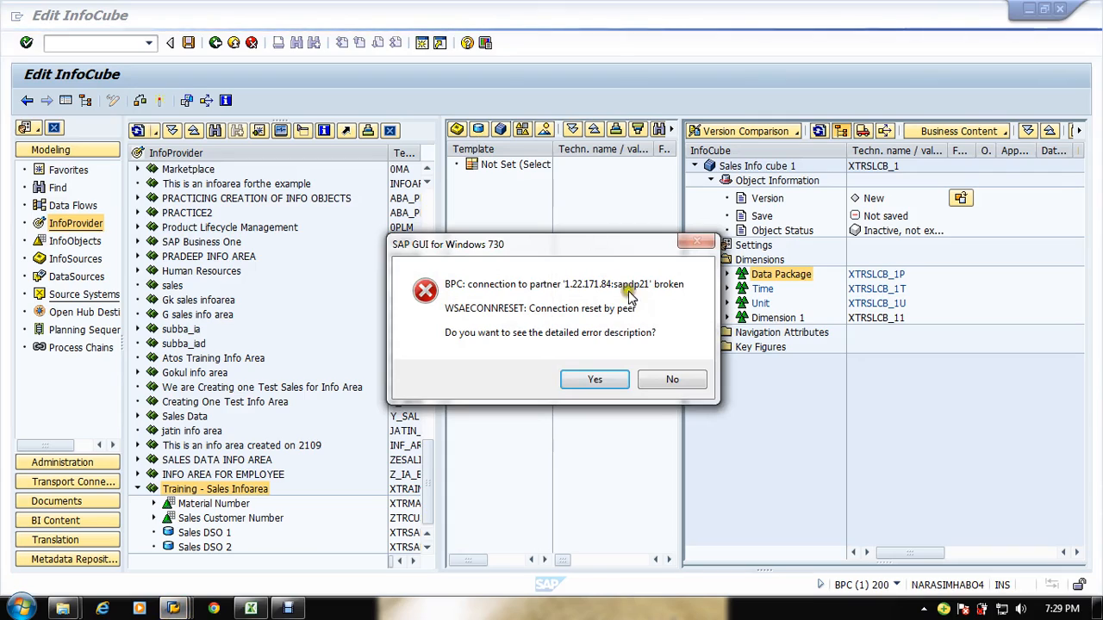
pyautogui.click(655, 385)
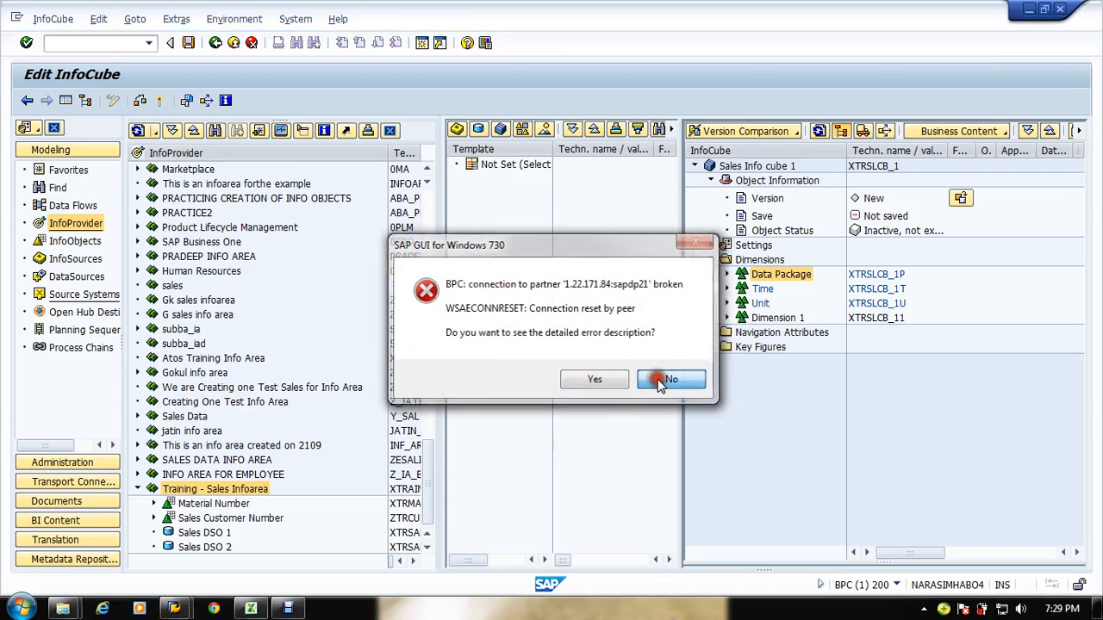
# Step: Reopen the BWM system connection from SAP Logon
pyautogui.click(250, 609)
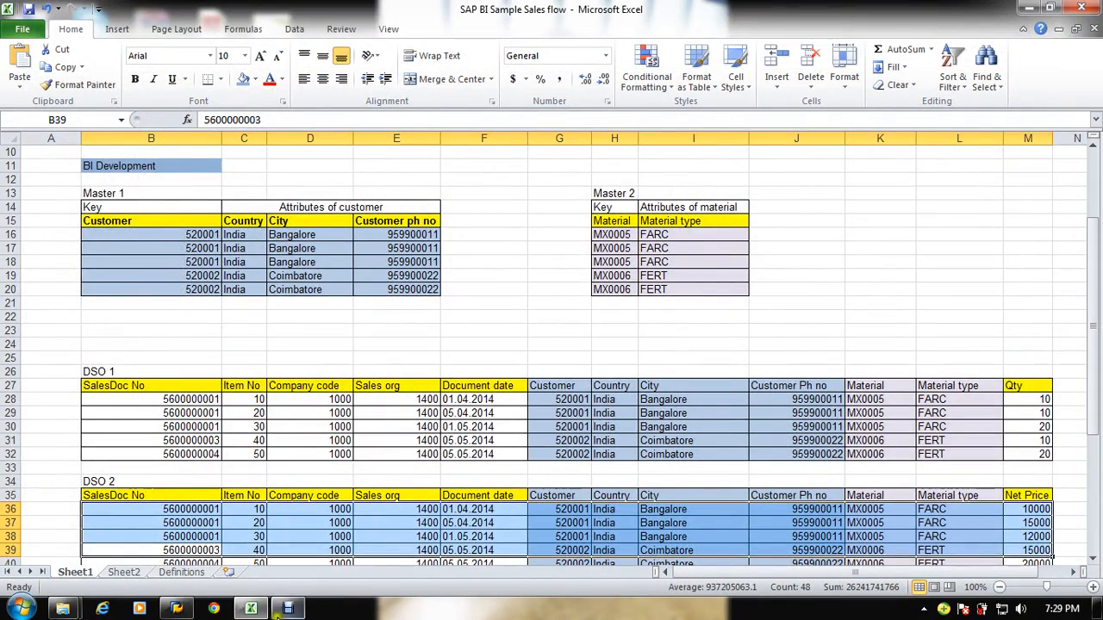
pyautogui.click(179, 608)
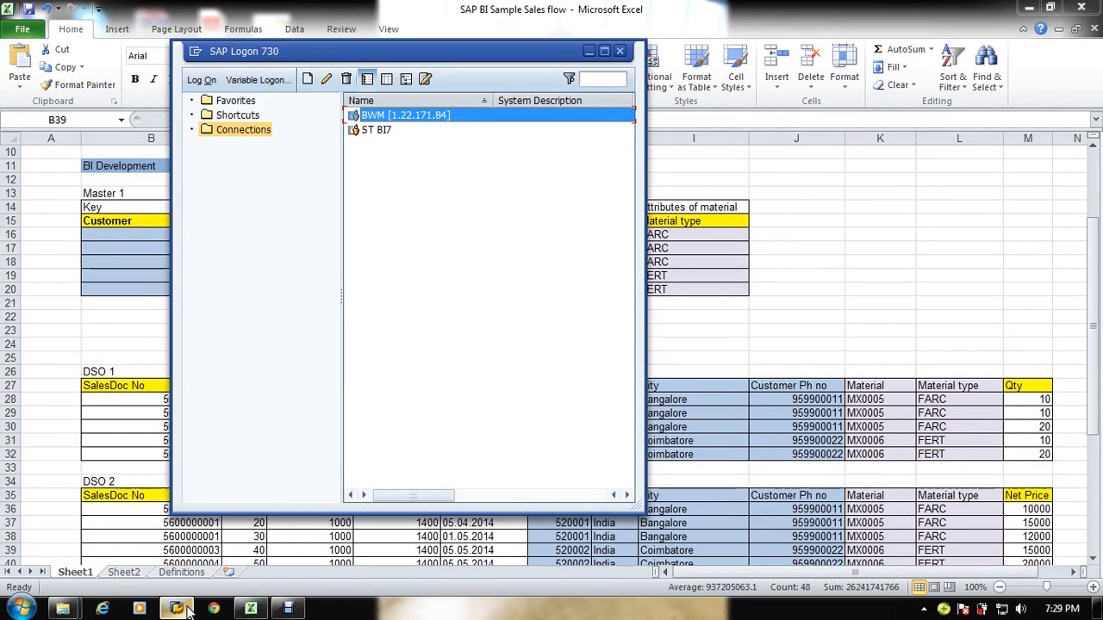
pyautogui.press('Return')
# Step: Log on with the user name and account password, declining the modeling documentation prompt
pyautogui.write('s')
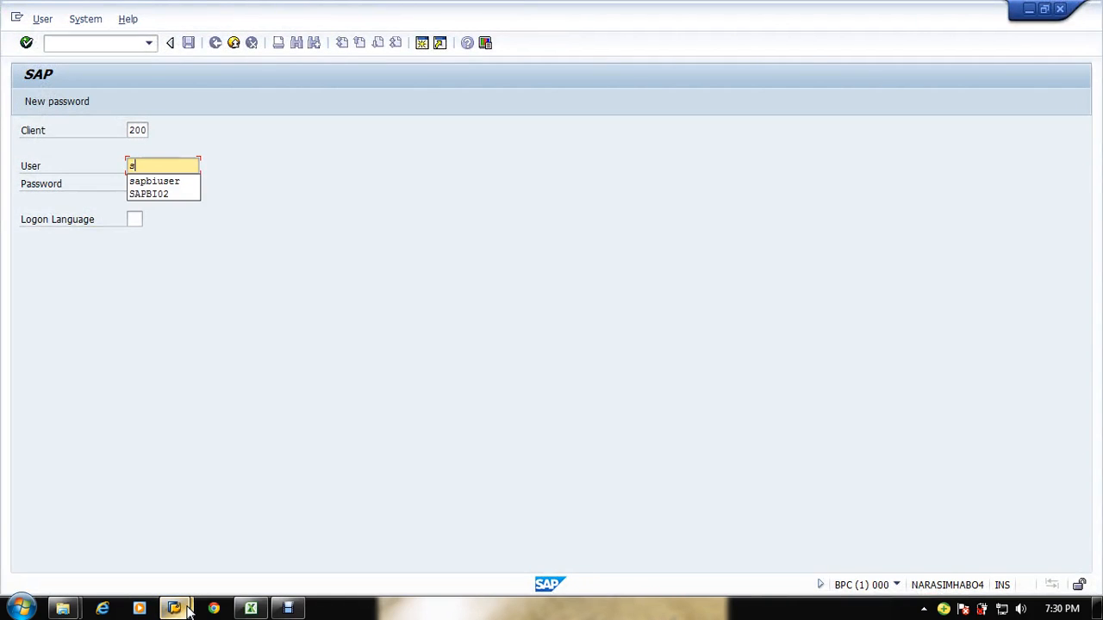
pyautogui.press('Down')
pyautogui.press('Return')
pyautogui.press('Tab')
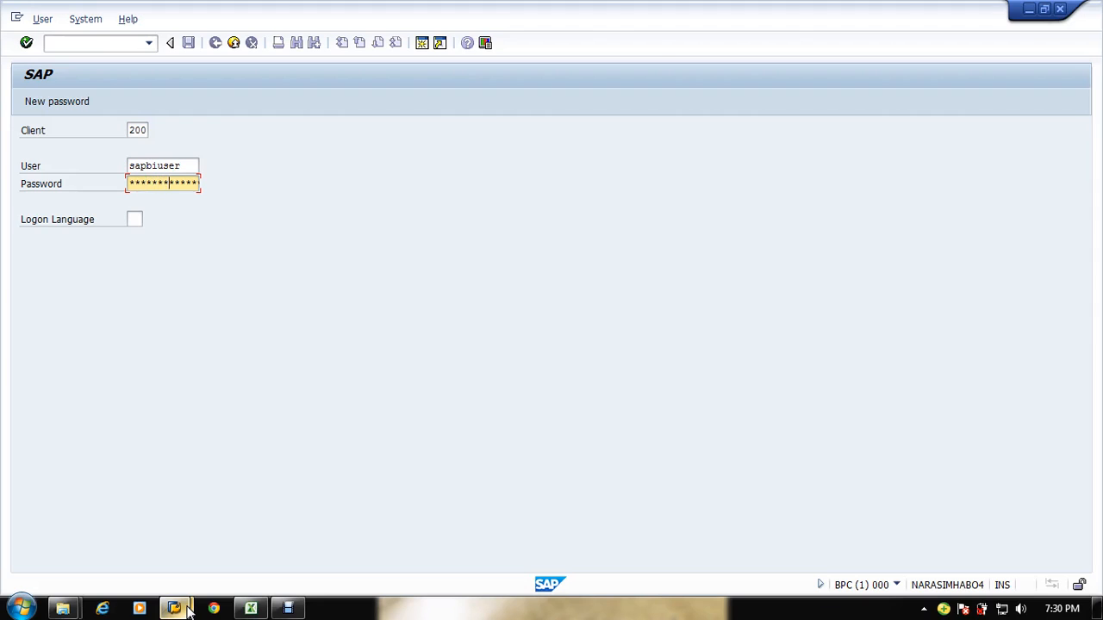
pyautogui.press('Return')
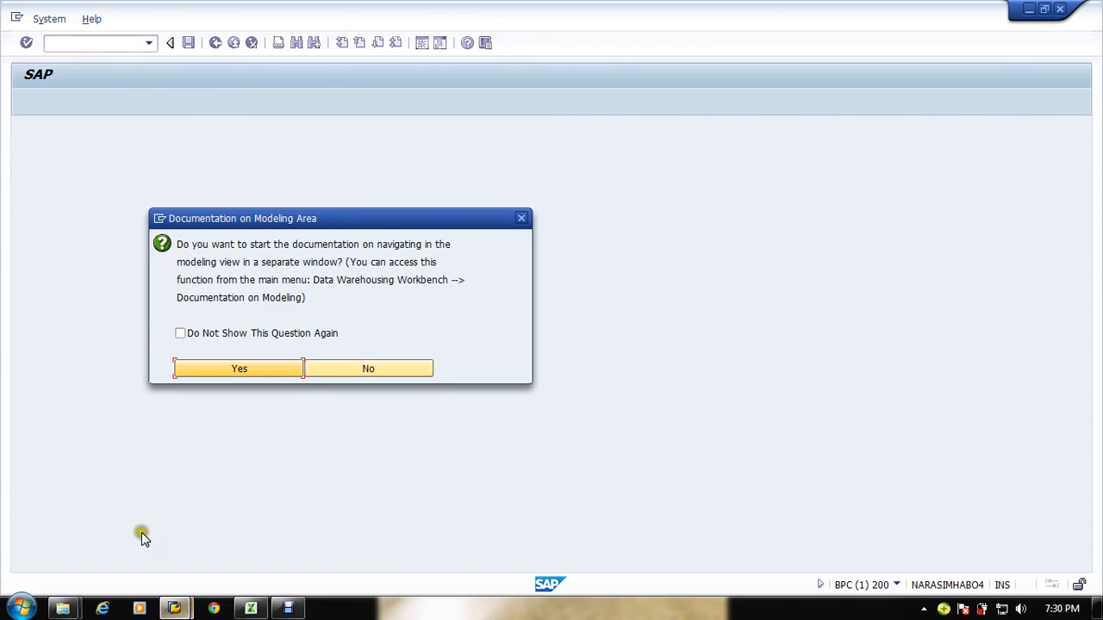
pyautogui.click(342, 371)
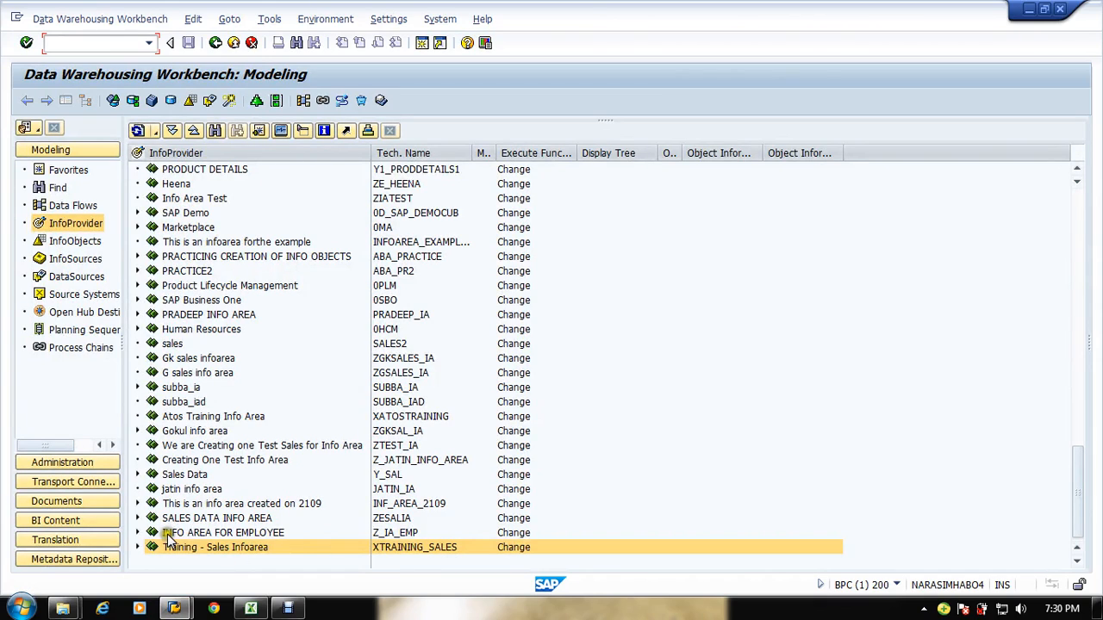
# Step: Start creating an InfoCube in the Training - Sales Infoarea with the technical name XTRSLCB_1
pyautogui.click(135, 544)
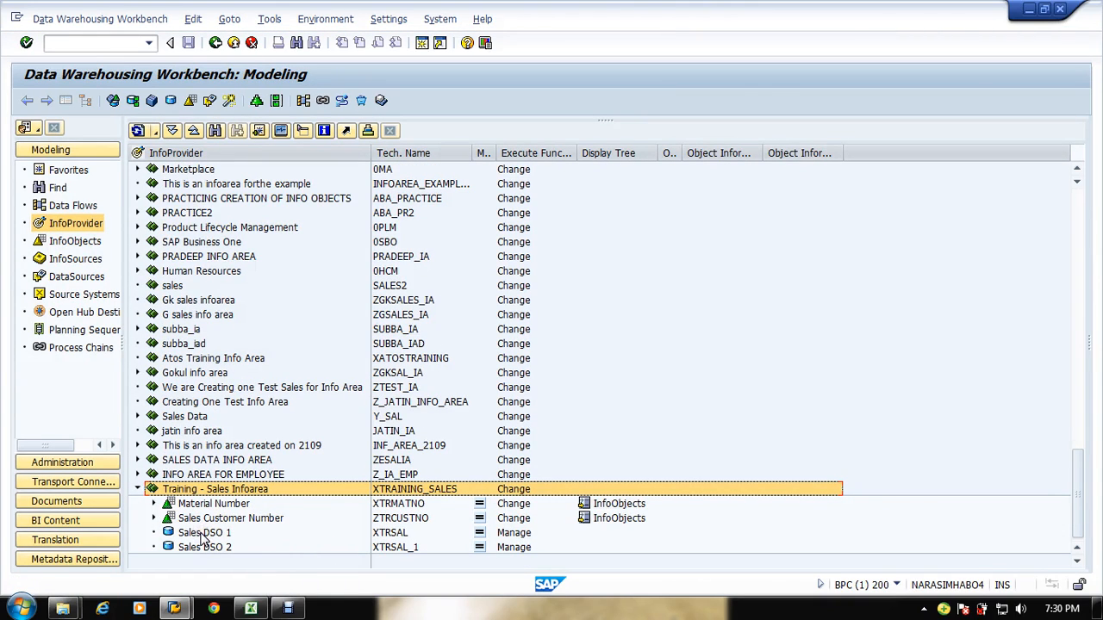
pyautogui.rightClick(193, 490)
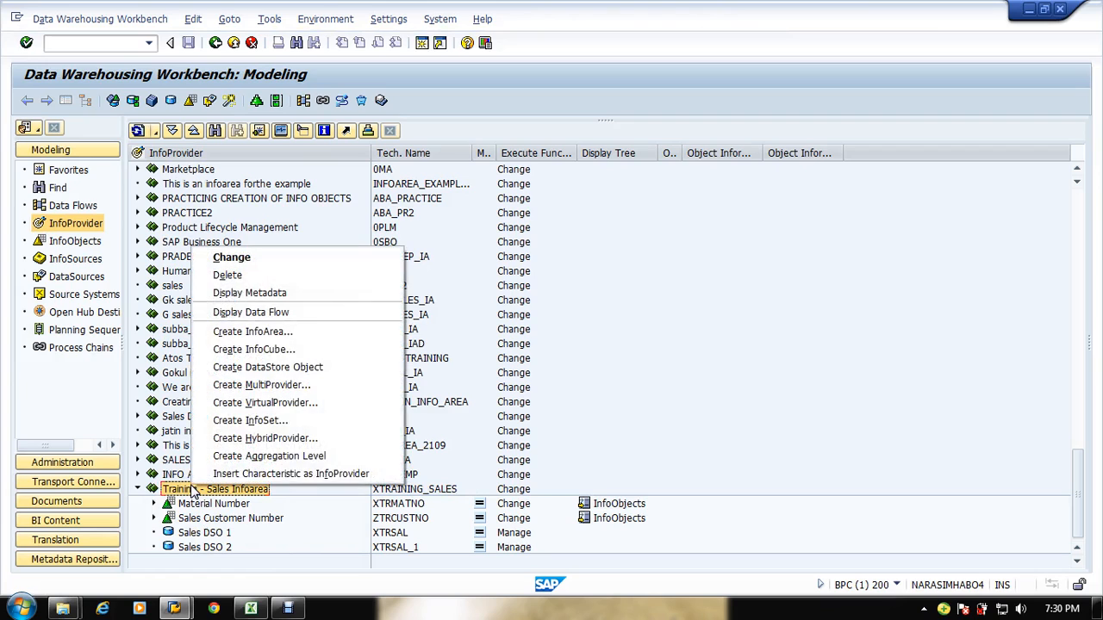
pyautogui.click(271, 348)
pyautogui.click(164, 88)
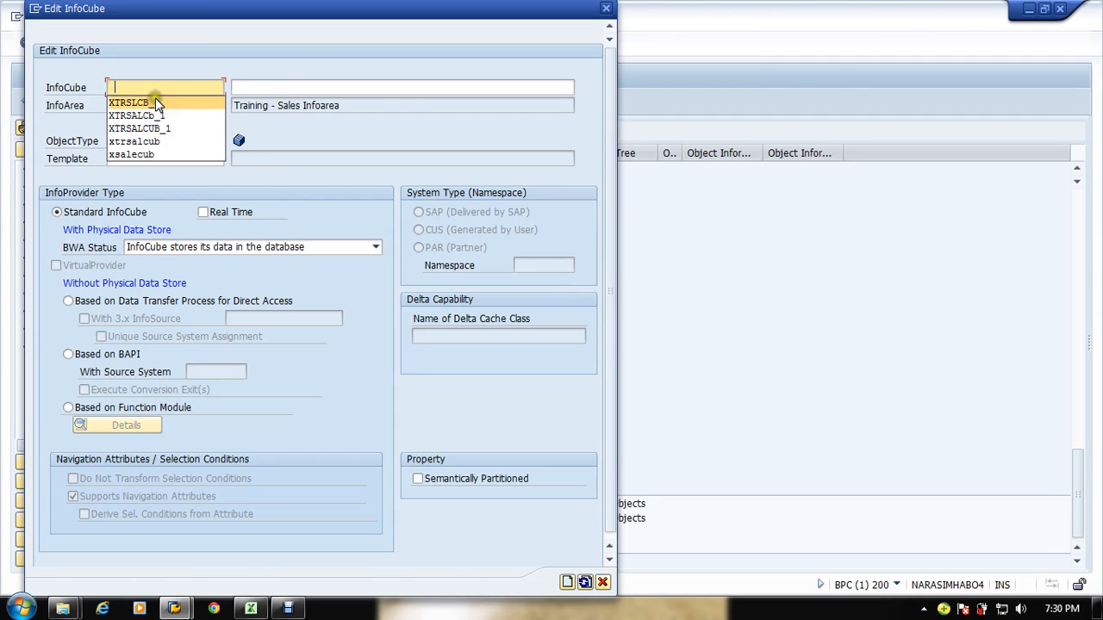
pyautogui.click(147, 102)
# Step: Enter the description Sales Infoc ube 1 and create the InfoCube
pyautogui.click(279, 86)
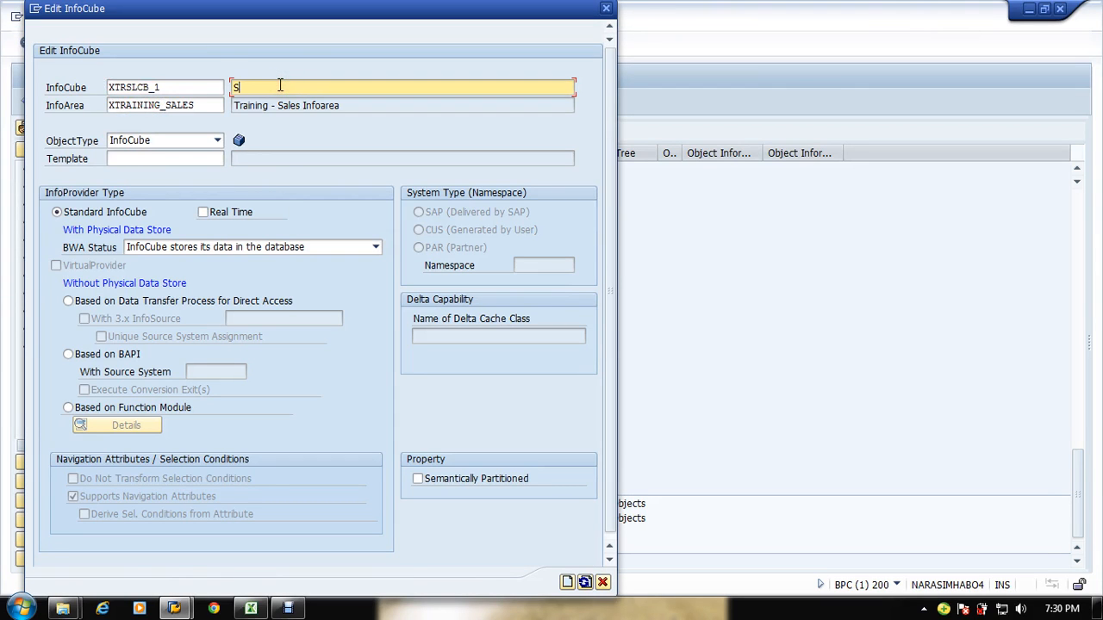
pyautogui.write('Sales InfoCube 1')
pyautogui.press('Return')
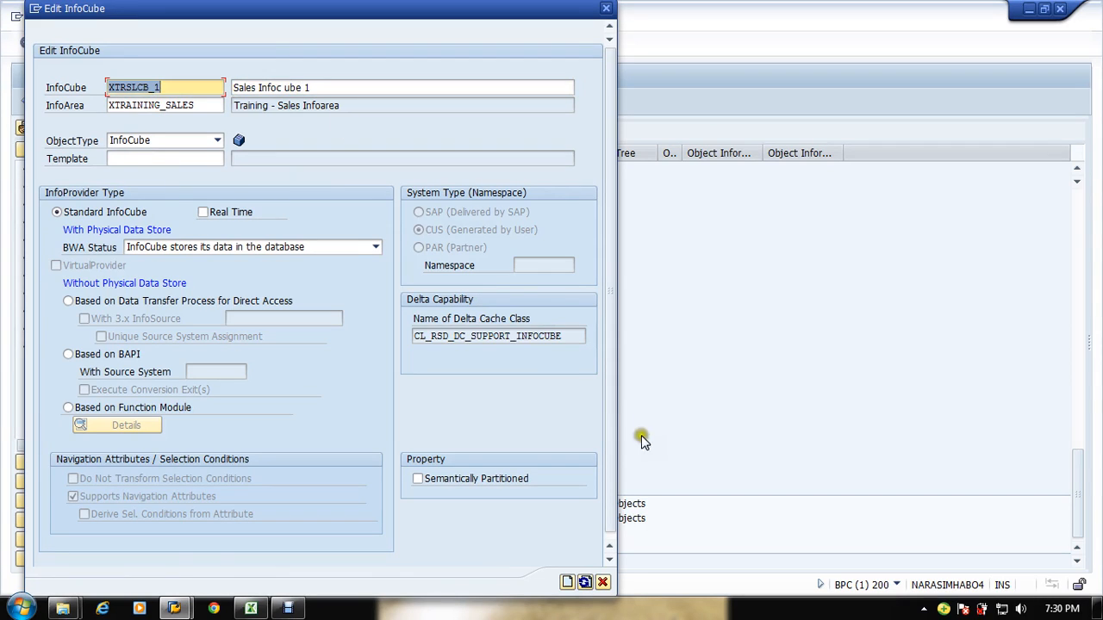
pyautogui.click(577, 584)
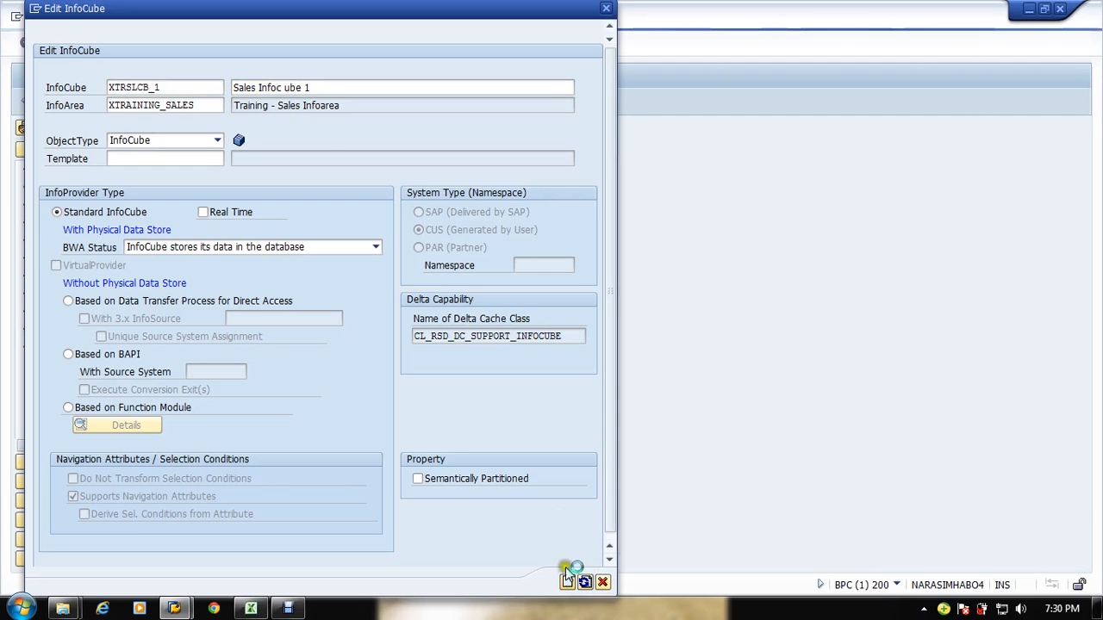
# Step: Correct the InfoCube's description to Sales Infocube 1
pyautogui.click(310, 139)
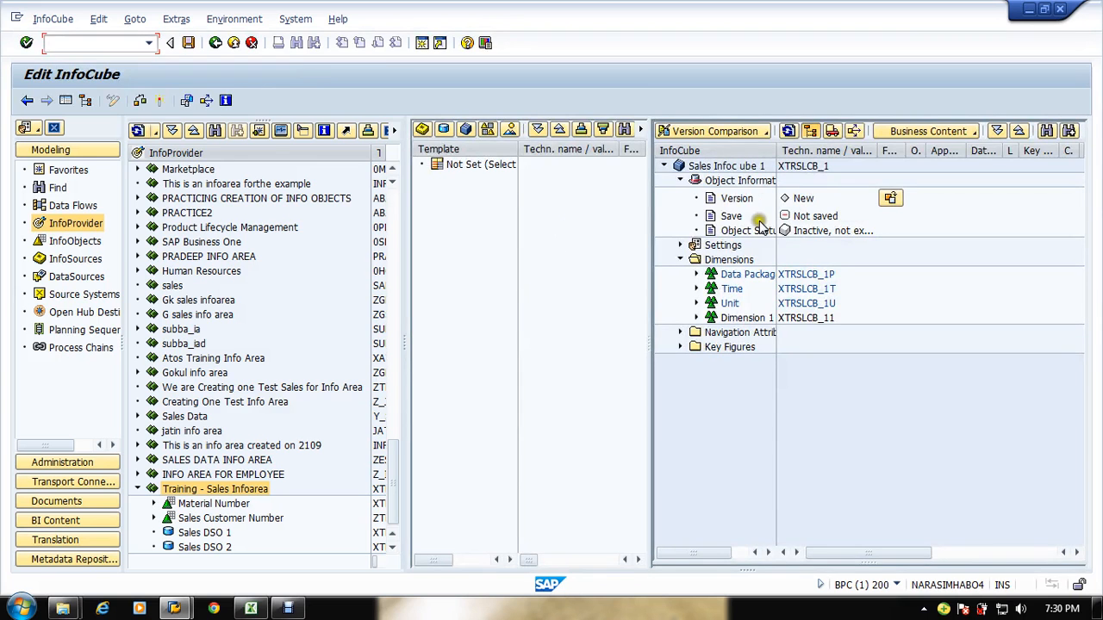
pyautogui.click(732, 166)
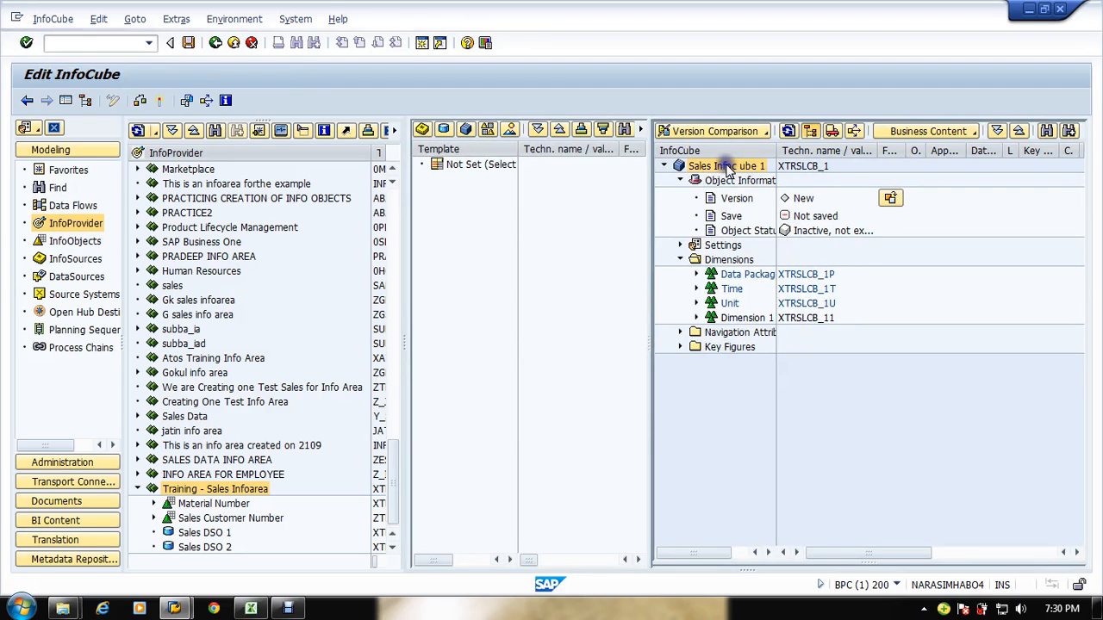
pyautogui.click(776, 180)
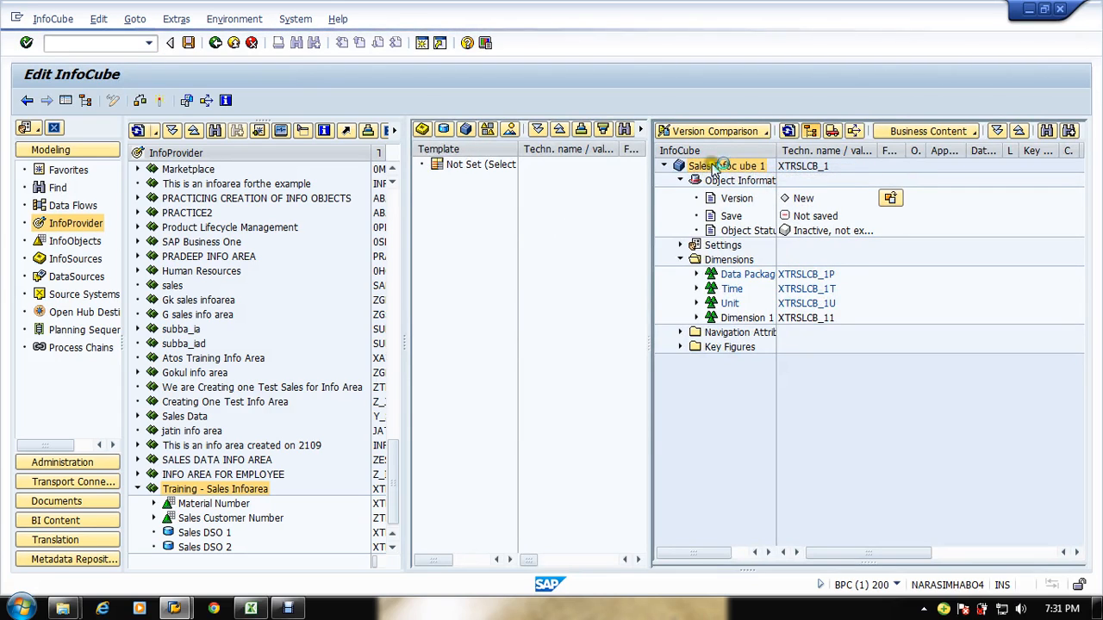
pyautogui.click(171, 191)
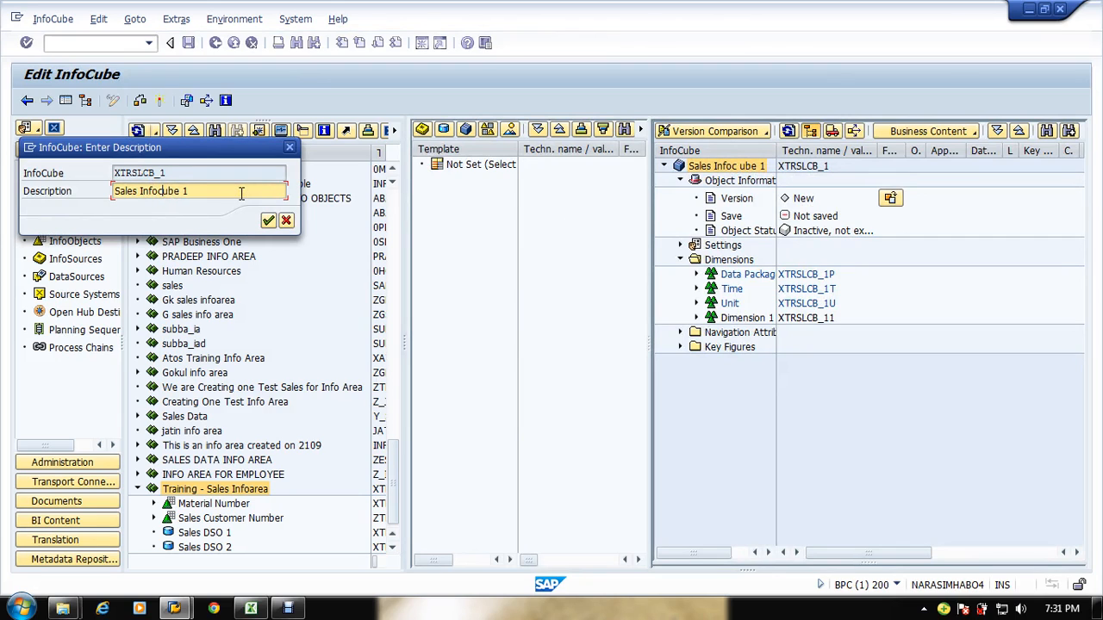
pyautogui.press('Return')
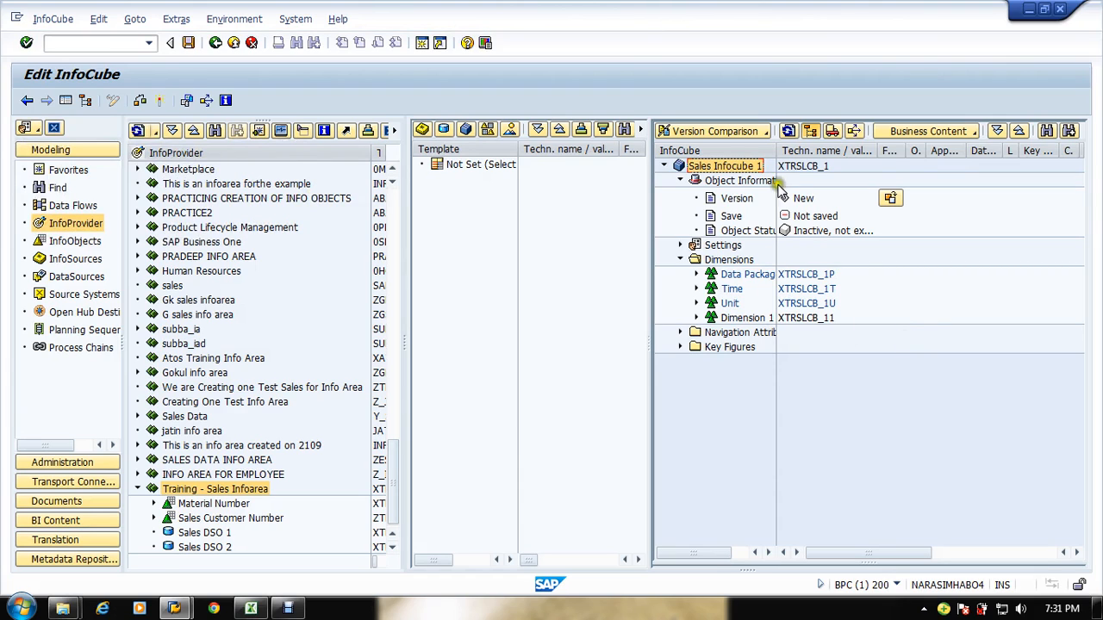
# Step: Choose Sales DSO 1 as the DataStore object template and expand its data fields
pyautogui.moveTo(777, 151); pyautogui.dragTo(808, 151)
pyautogui.click(443, 130)
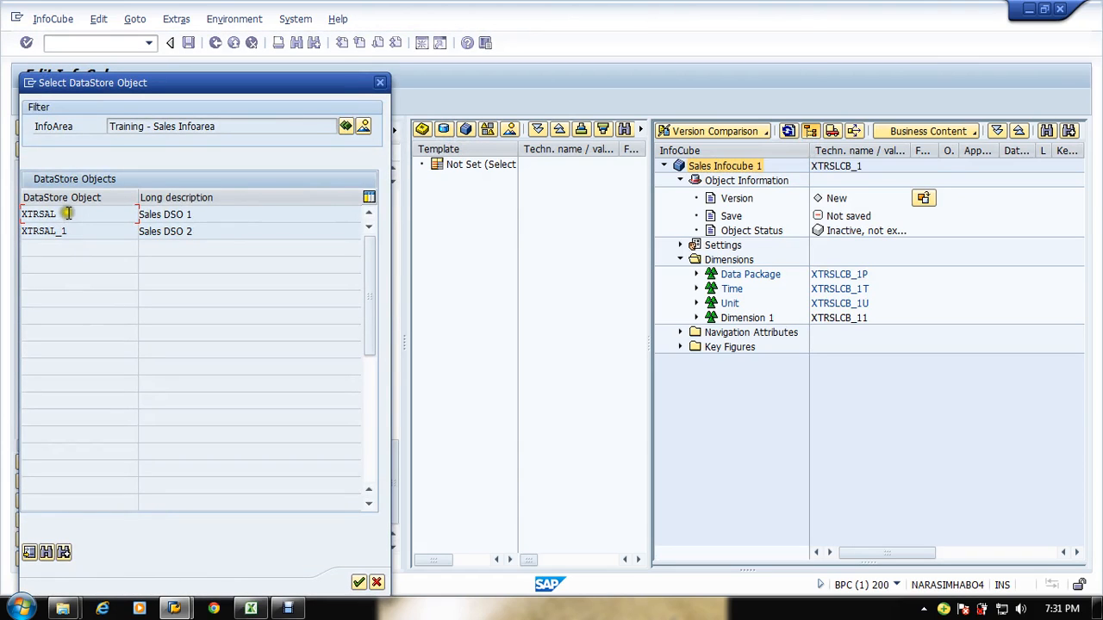
pyautogui.doubleClick(65, 213)
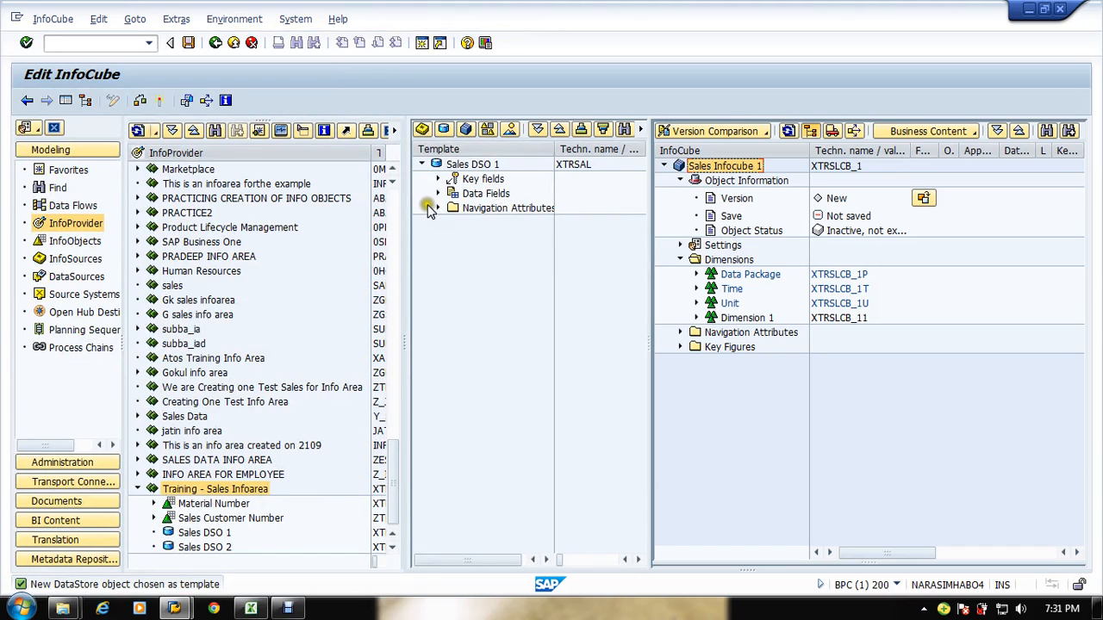
pyautogui.moveTo(403, 200); pyautogui.dragTo(379, 205)
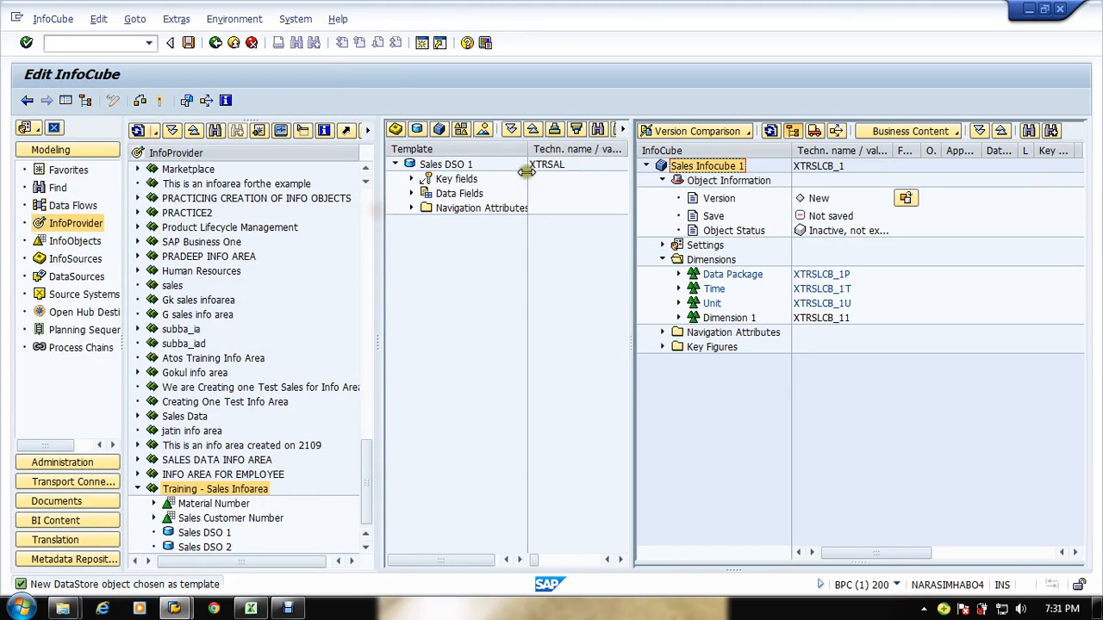
pyautogui.moveTo(529, 155); pyautogui.dragTo(548, 150)
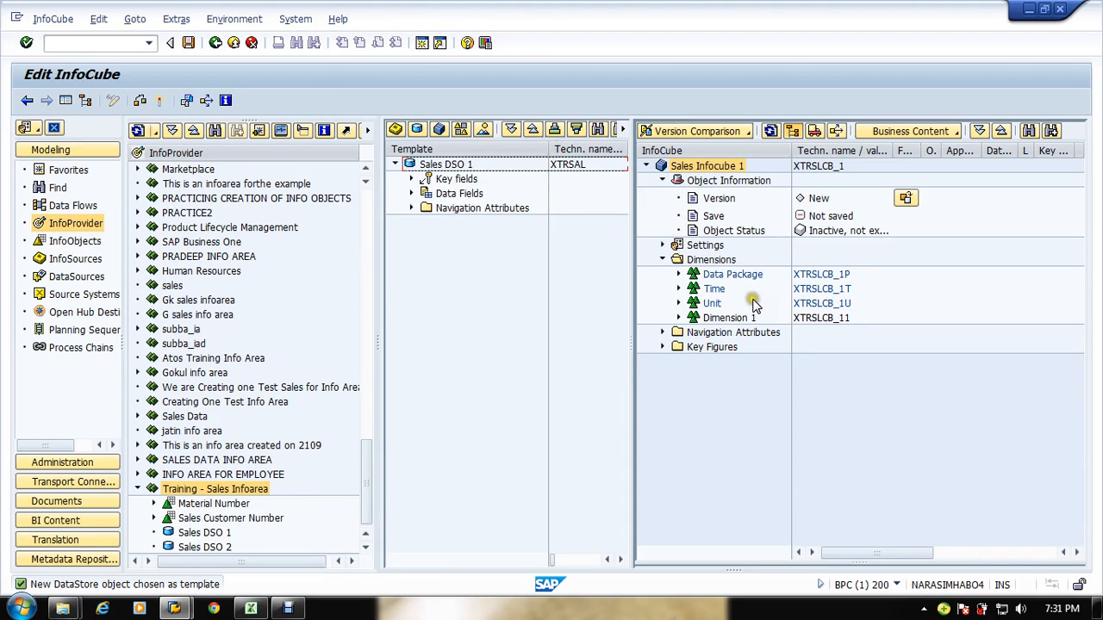
pyautogui.click(411, 193)
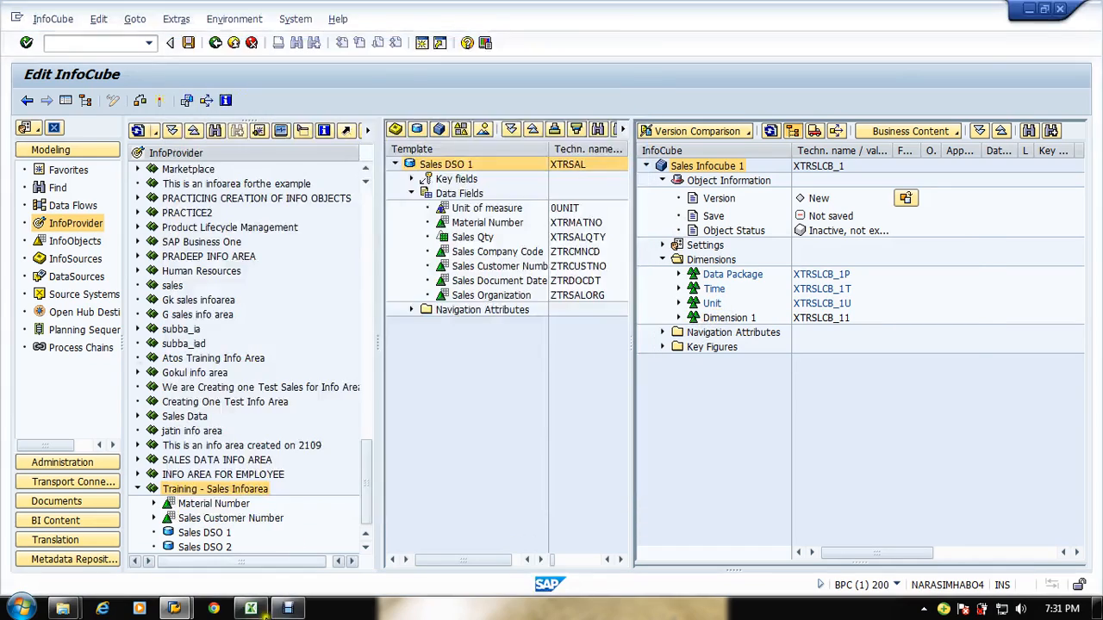
# Step: Review the Cube 1 dimensions and fields laid out in the Excel sales flow sheet
pyautogui.click(254, 610)
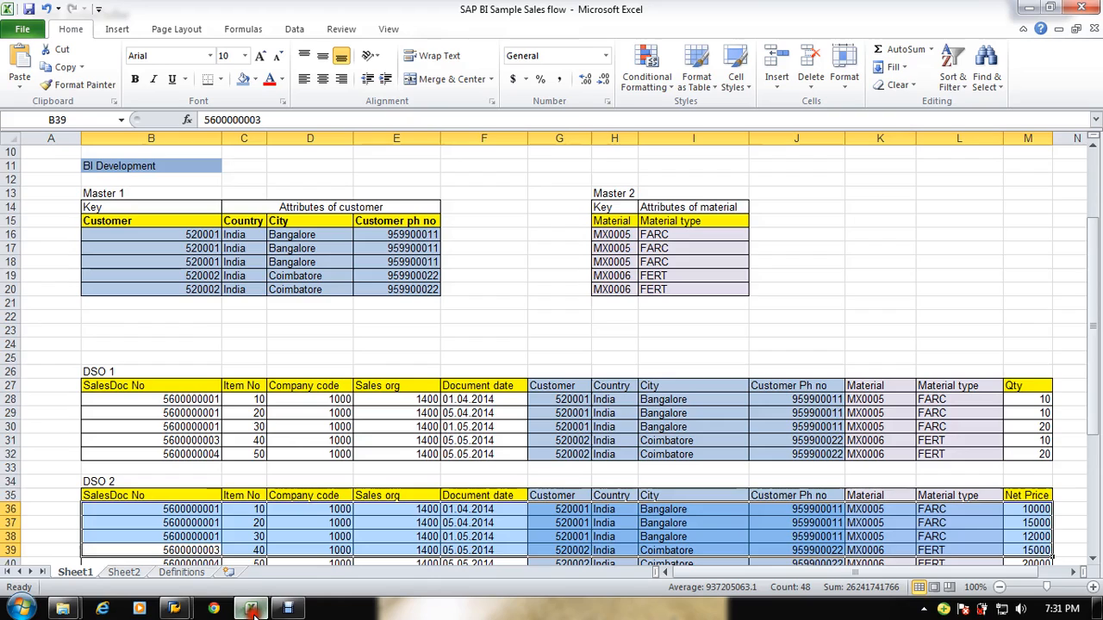
pyautogui.scroll(-7, 323, 429)
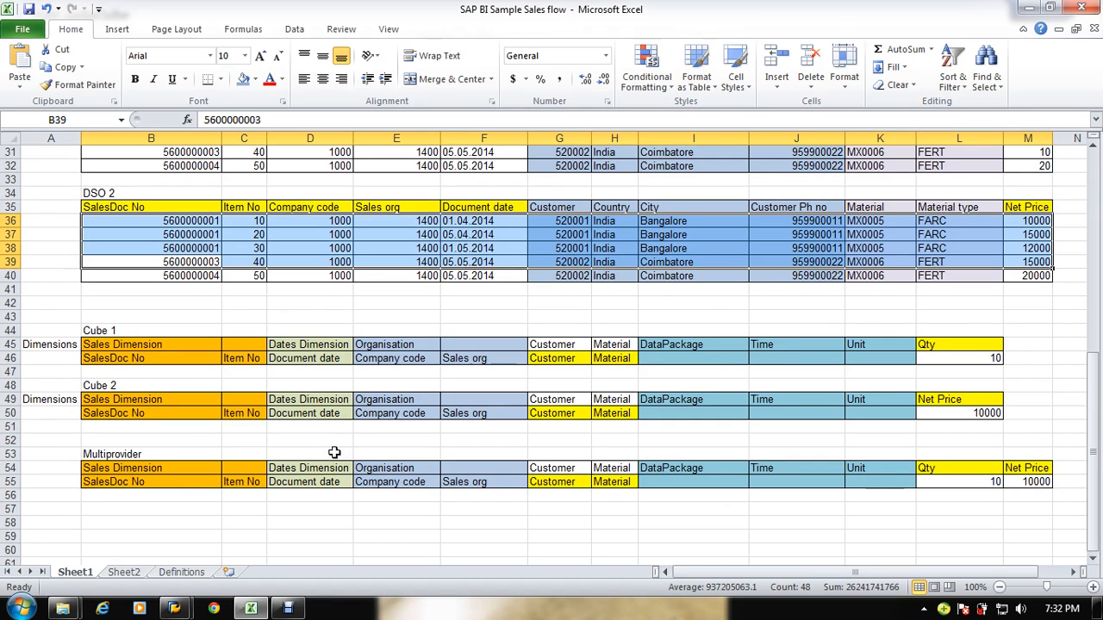
pyautogui.click(129, 344)
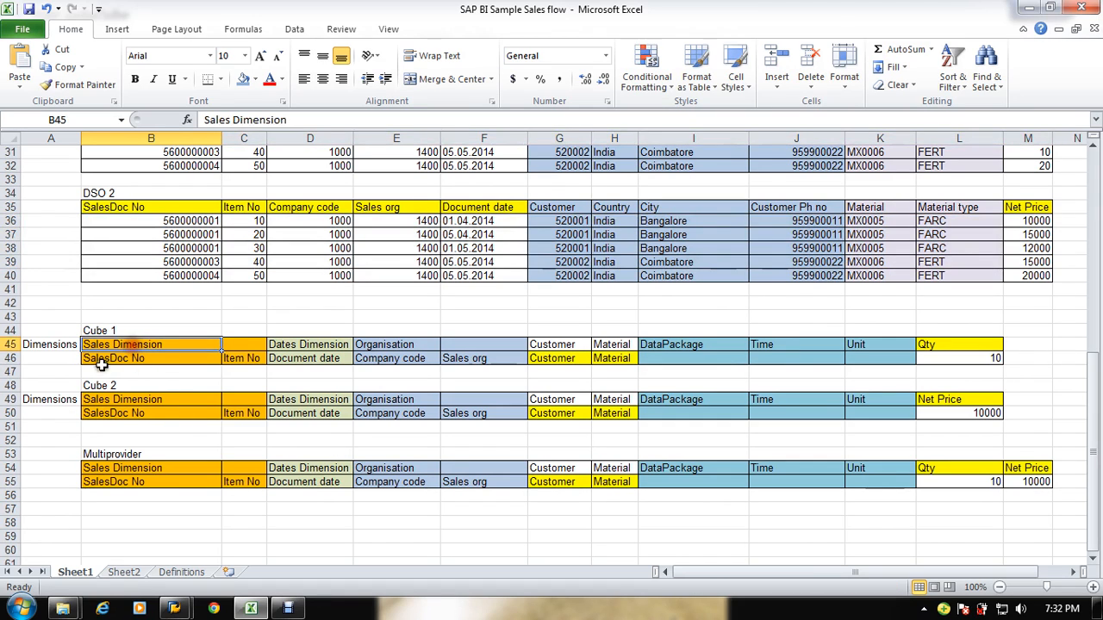
pyautogui.click(308, 345)
pyautogui.click(394, 357)
pyautogui.click(397, 345)
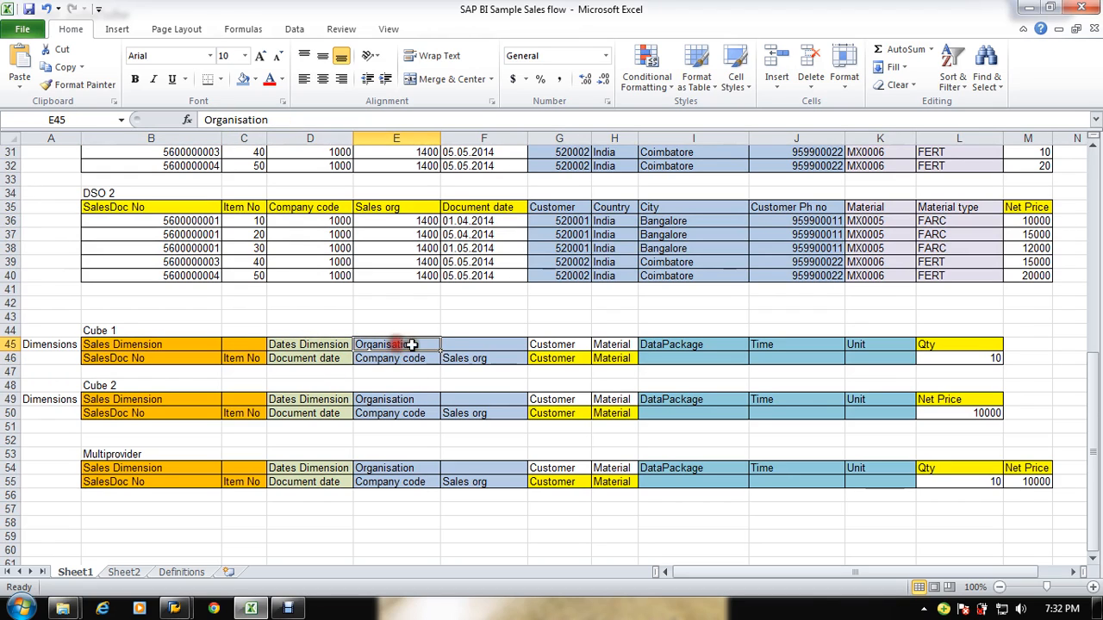
pyautogui.click(568, 343)
pyautogui.click(612, 345)
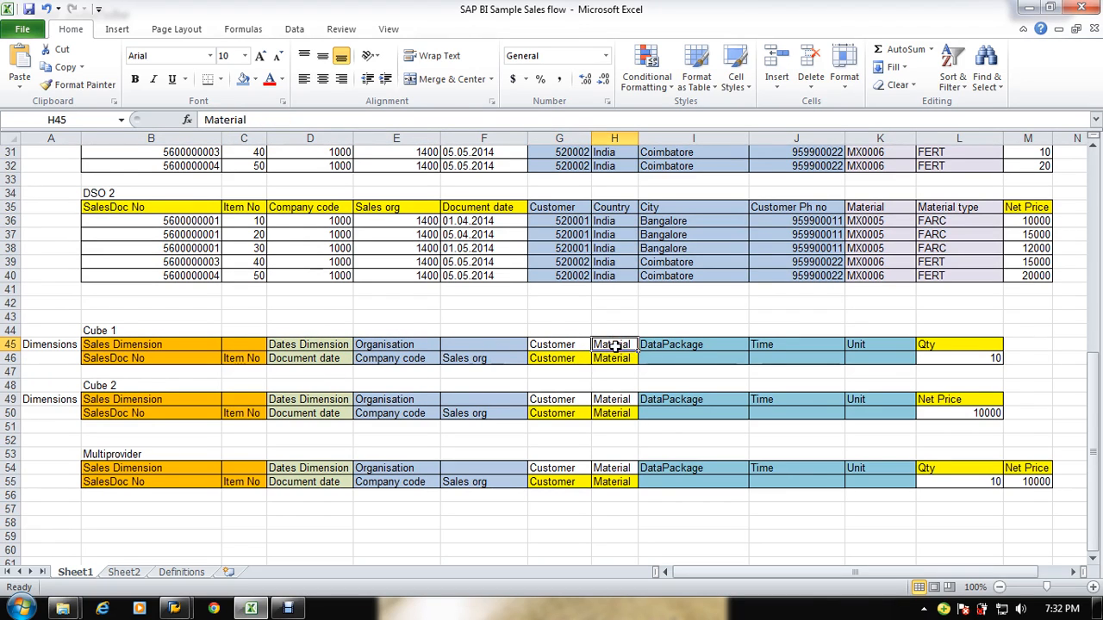
pyautogui.hotkey('alt', 'Tab')
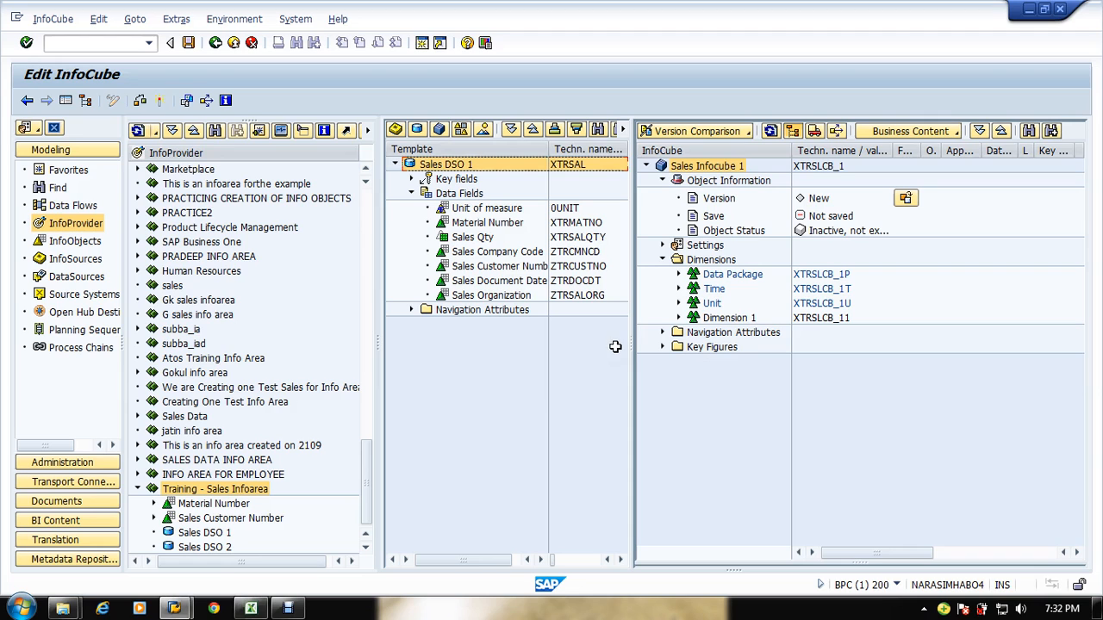
# Step: Rename the InfoCube's Dimension 1 to Sales
pyautogui.click(715, 318)
pyautogui.click(678, 318)
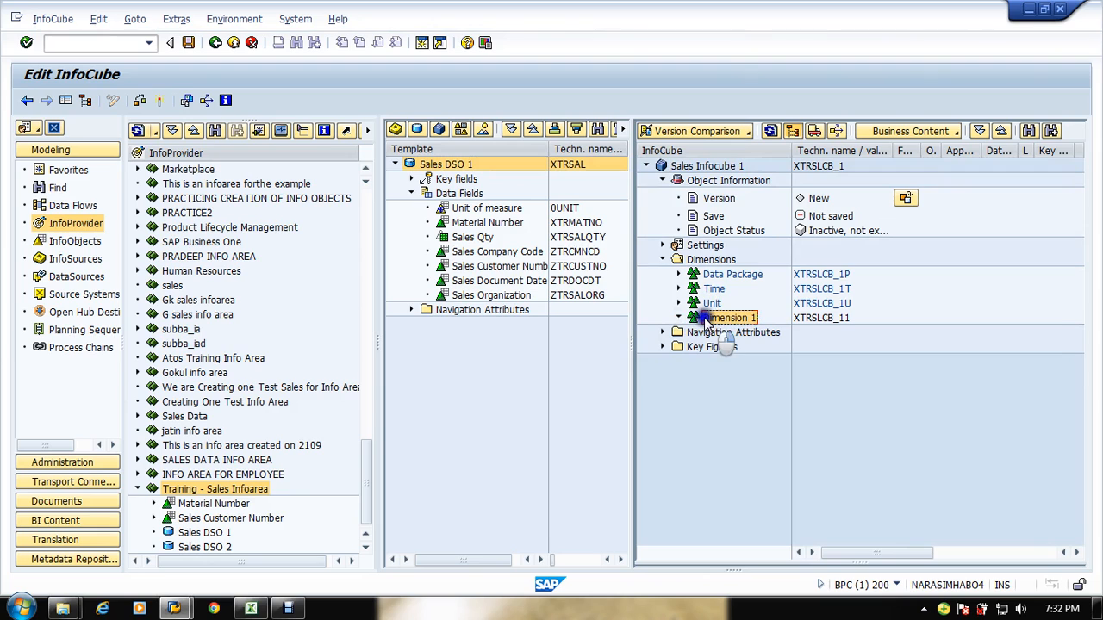
pyautogui.rightClick(707, 319)
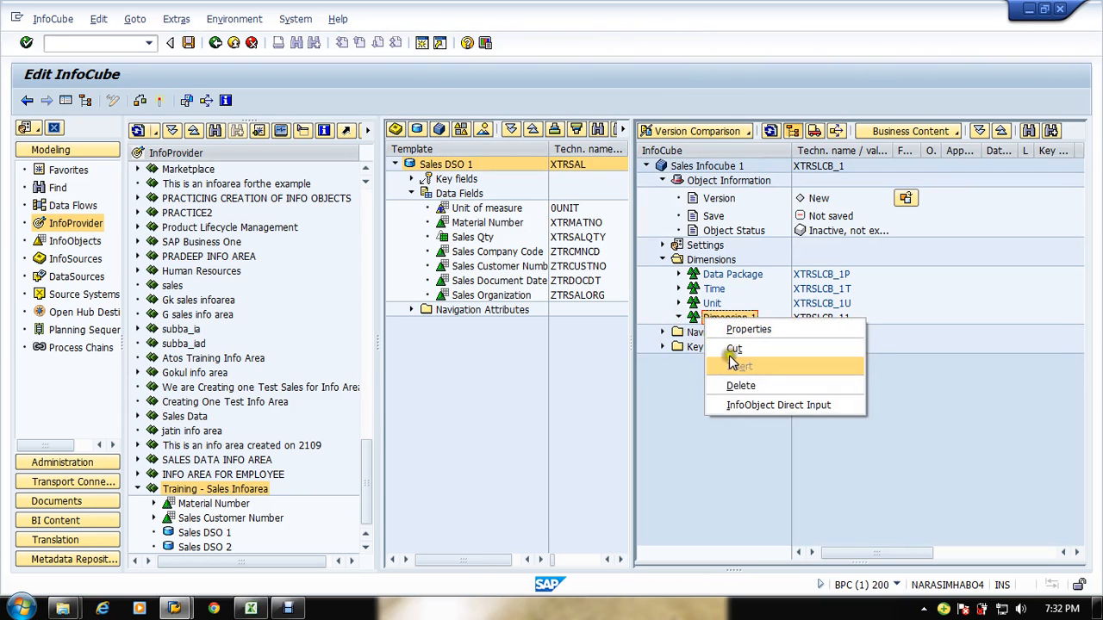
pyautogui.click(741, 329)
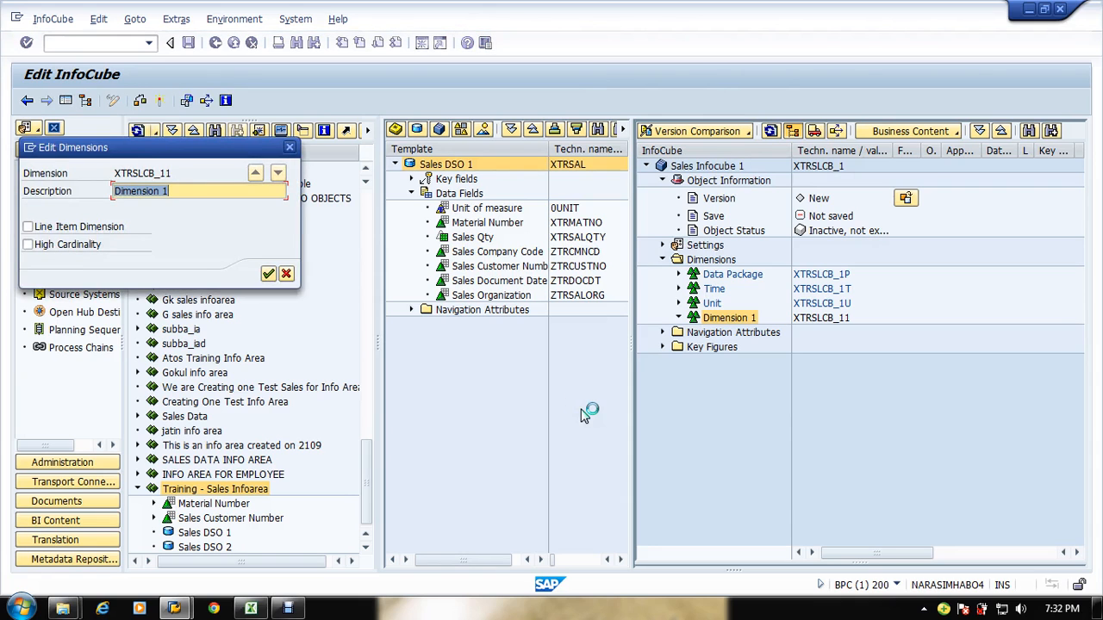
pyautogui.hotkey('alt', 'Tab')
pyautogui.hotkey('alt', 'Tab')
pyautogui.write('S')
pyautogui.click(270, 272)
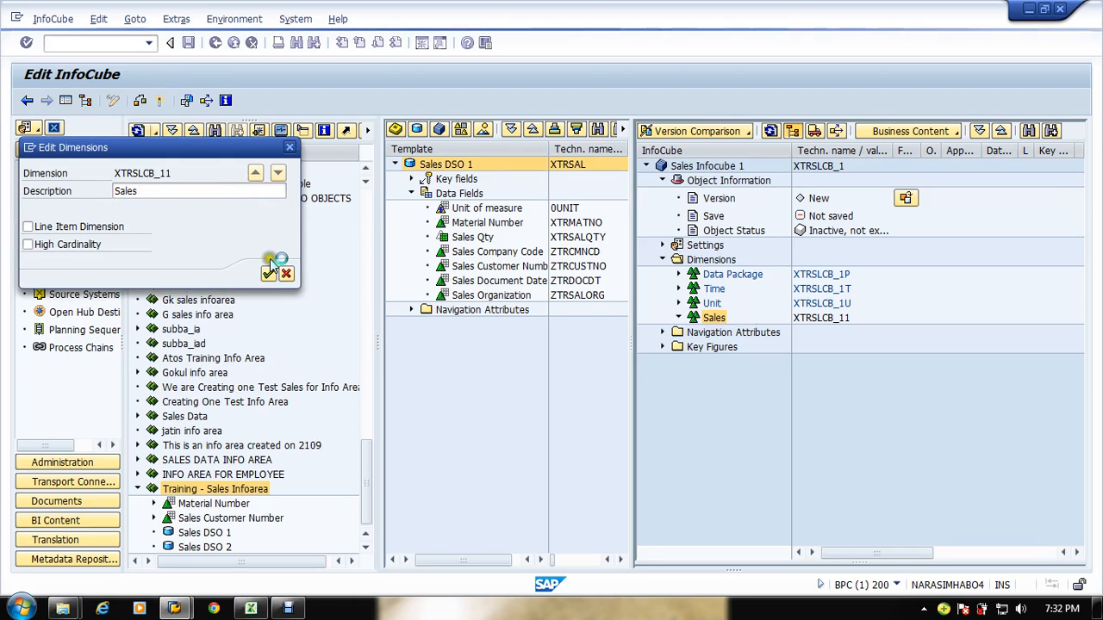
# Step: Create a new InfoCube dimension with the description Dates
pyautogui.hotkey('alt', 'Tab')
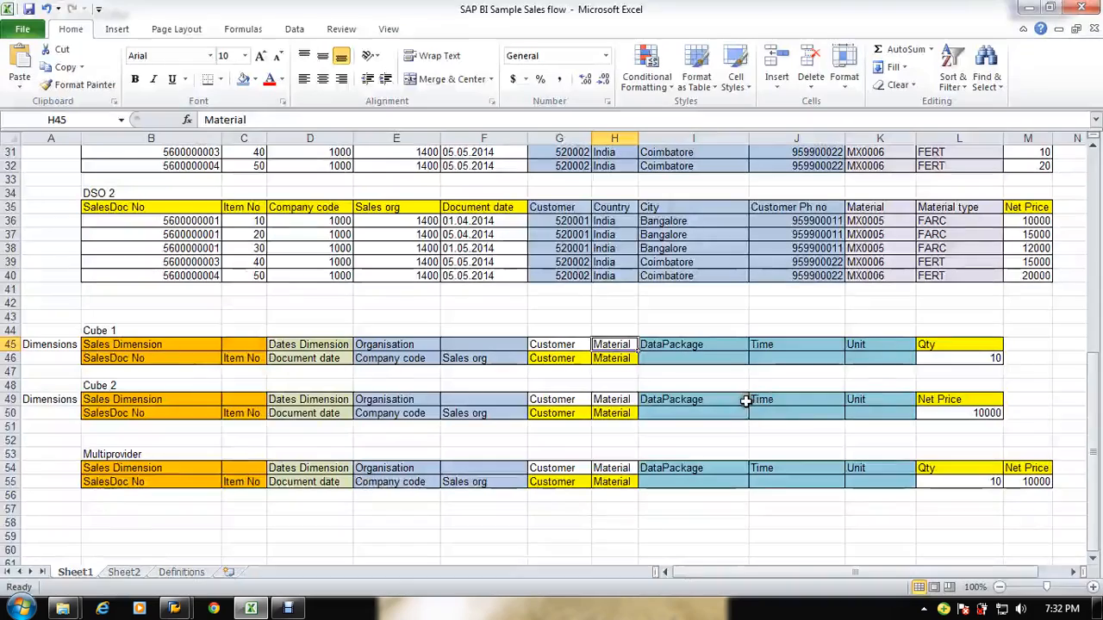
pyautogui.hotkey('alt', 'Tab')
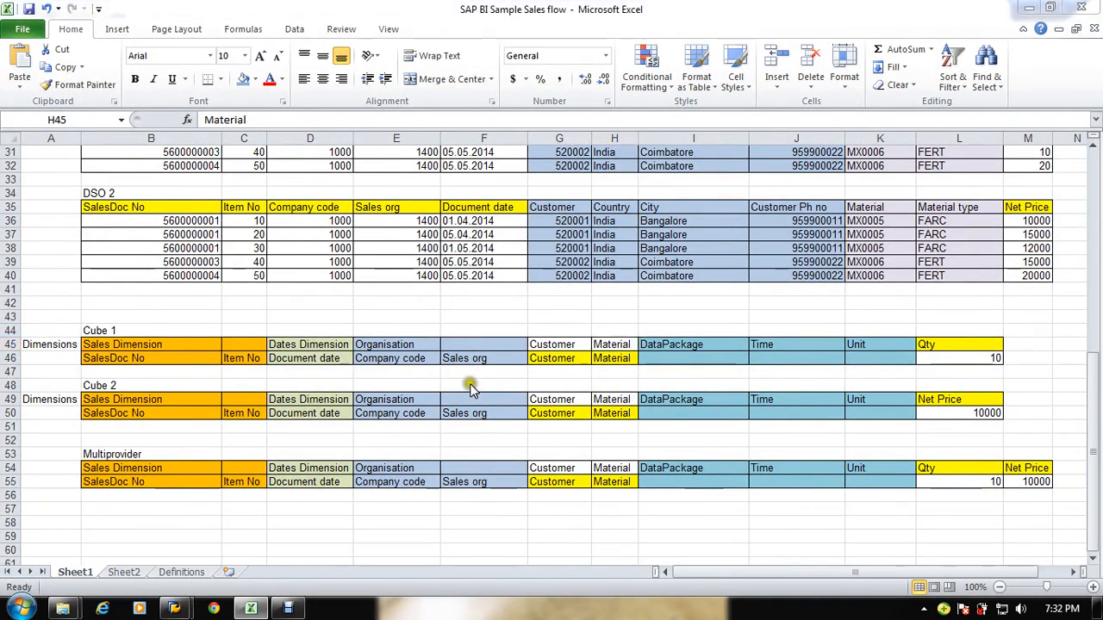
pyautogui.rightClick(713, 259)
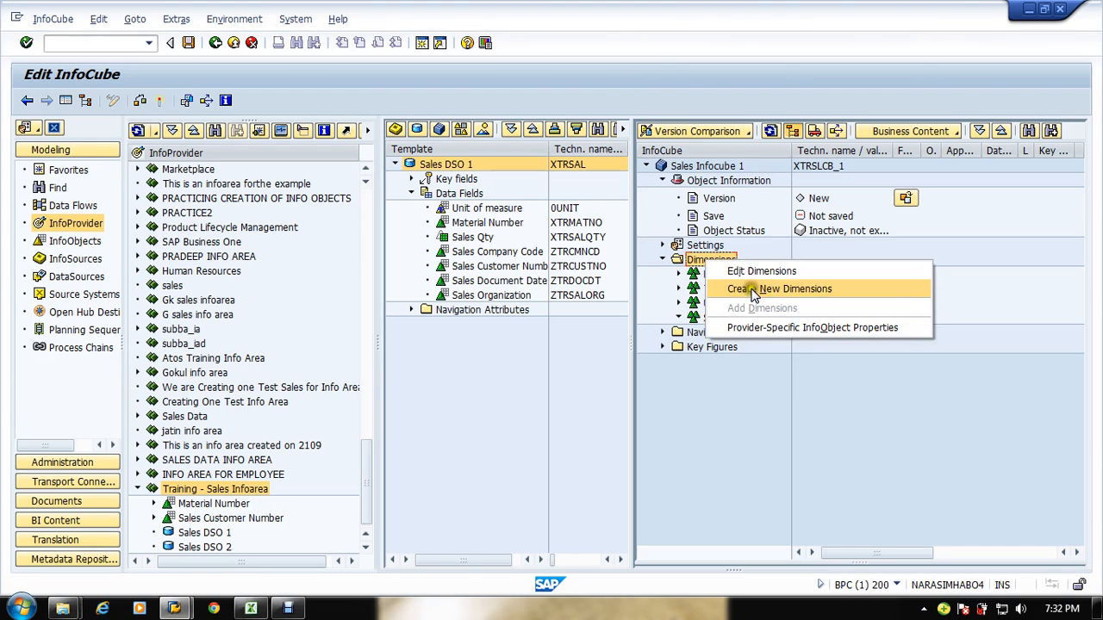
pyautogui.click(738, 288)
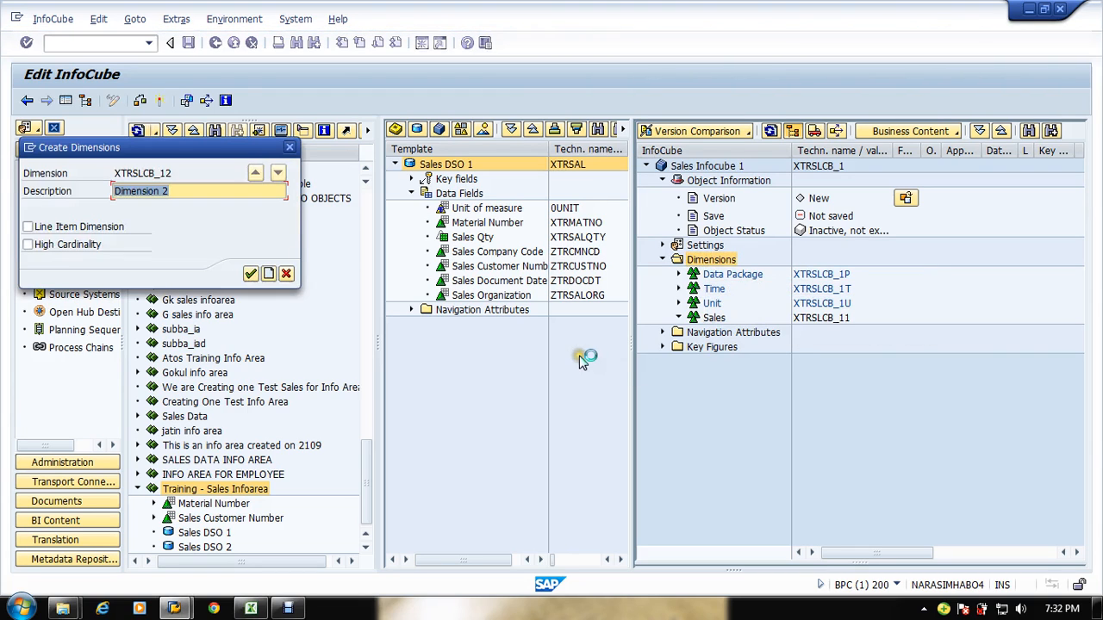
pyautogui.write('Datest')
pyautogui.press('Return')
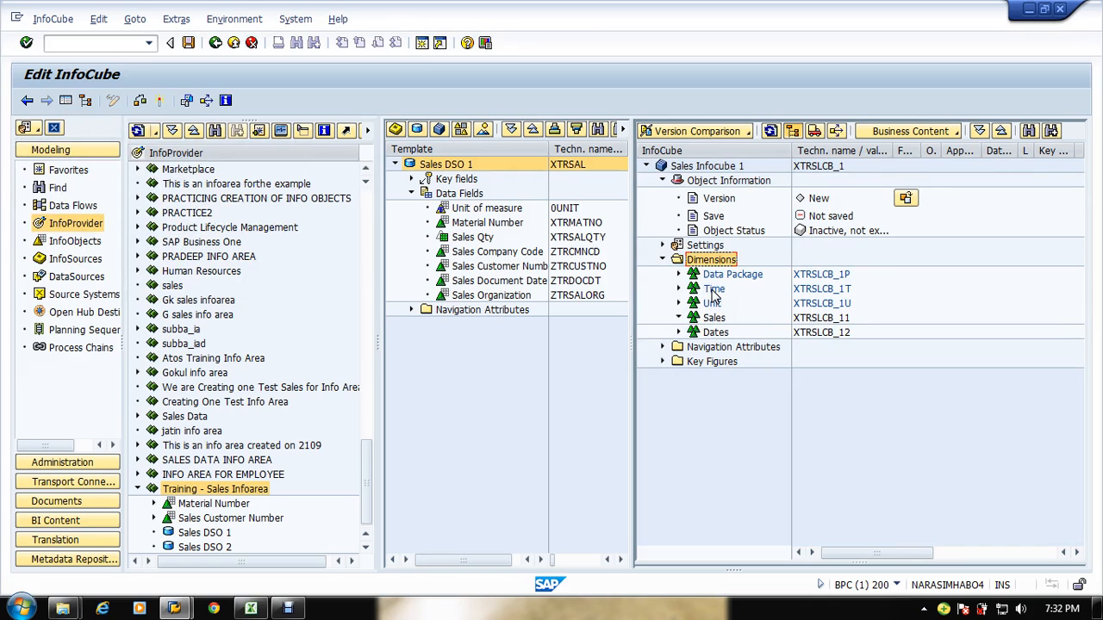
# Step: Expand the Time and Unit dimensions to inspect their contents
pyautogui.click(677, 287)
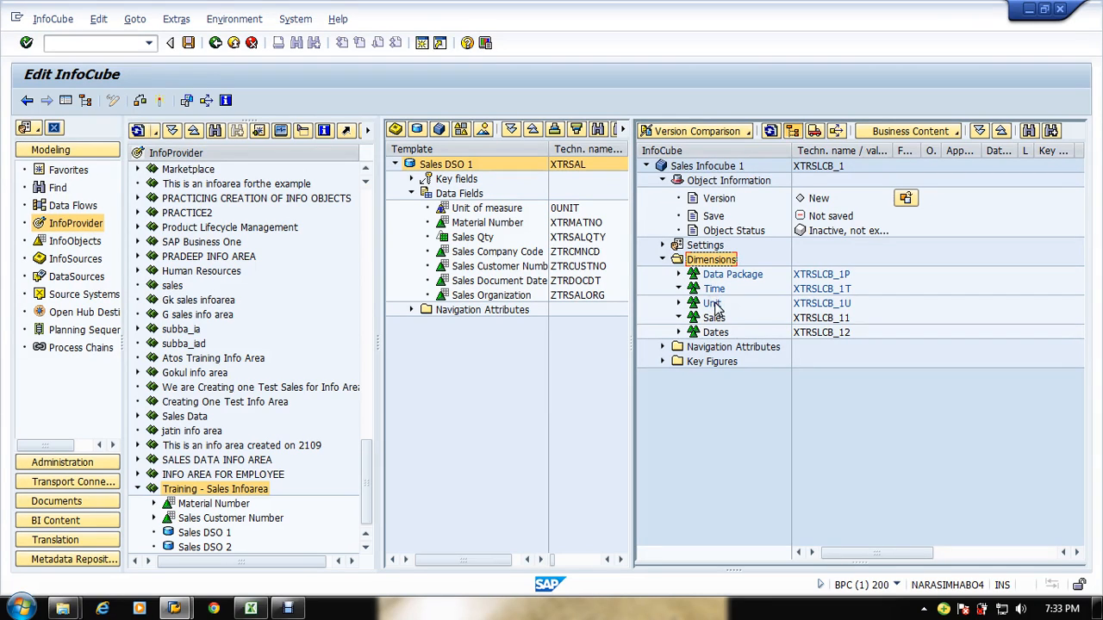
pyautogui.click(737, 406)
pyautogui.click(679, 304)
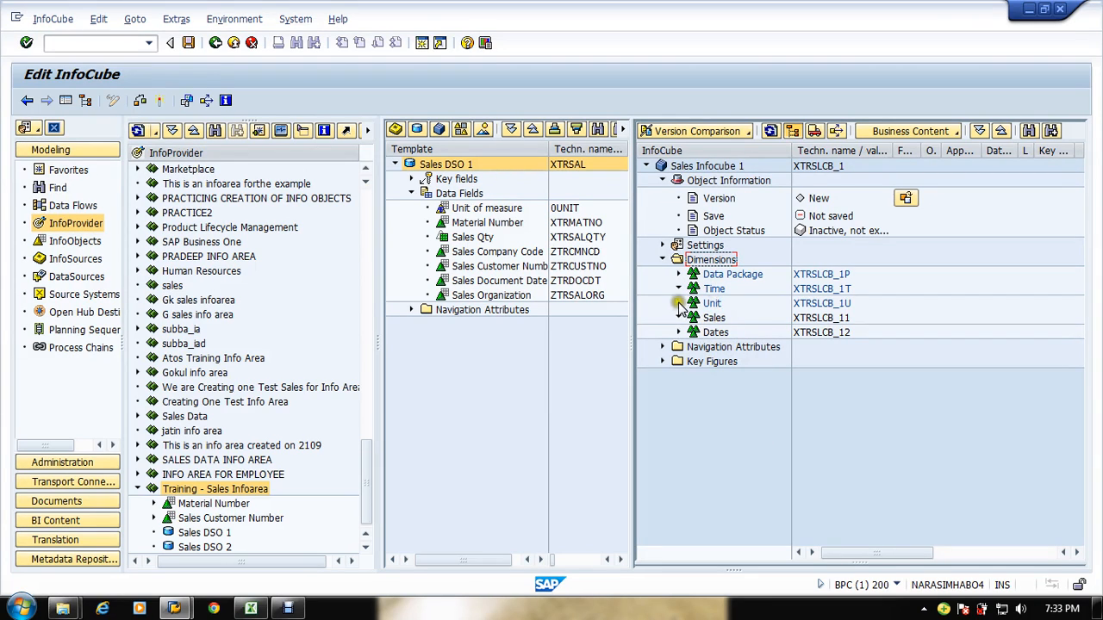
pyautogui.click(734, 398)
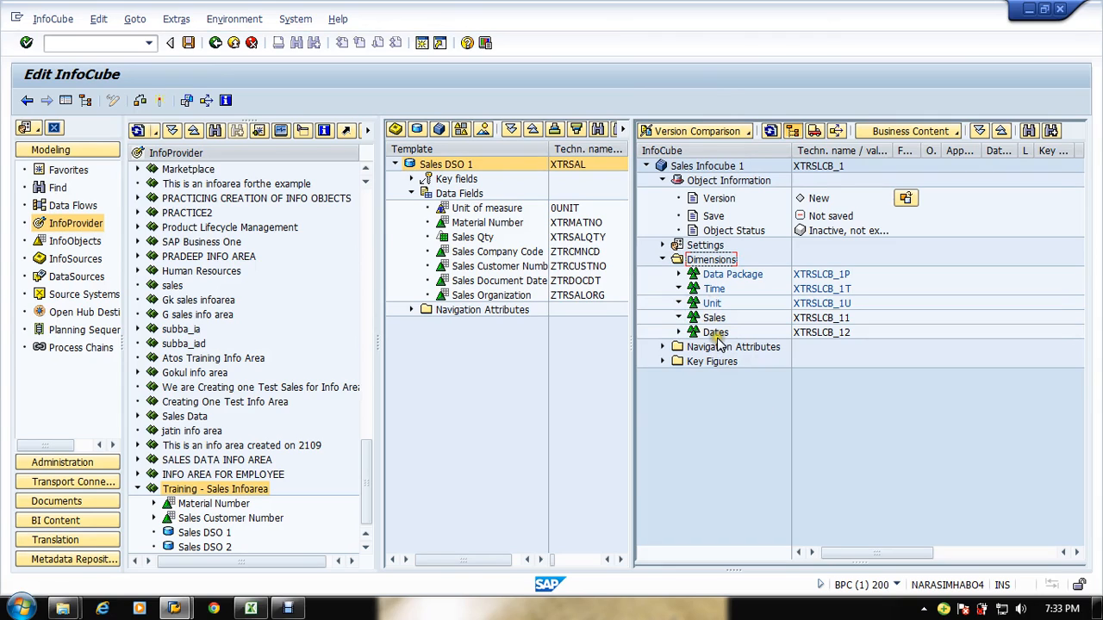
pyautogui.click(723, 398)
pyautogui.click(754, 359)
# Step: Compare the Sales Dimension fields in the Excel sheet with the InfoCube dimensions
pyautogui.hotkey('alt', 'Tab')
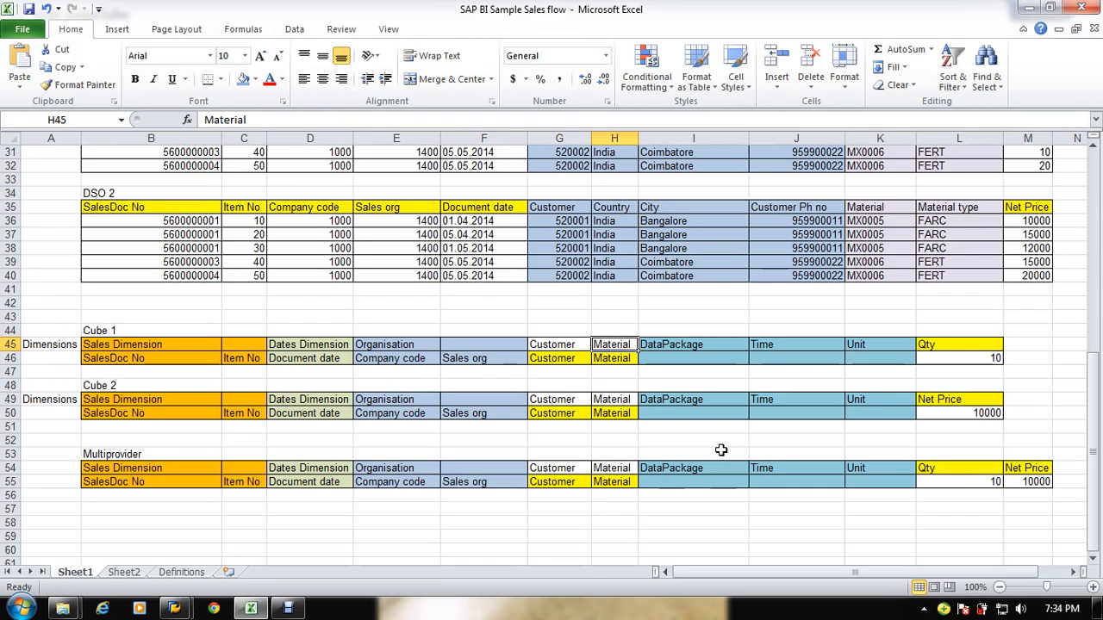
pyautogui.hotkey('alt', 'Tab')
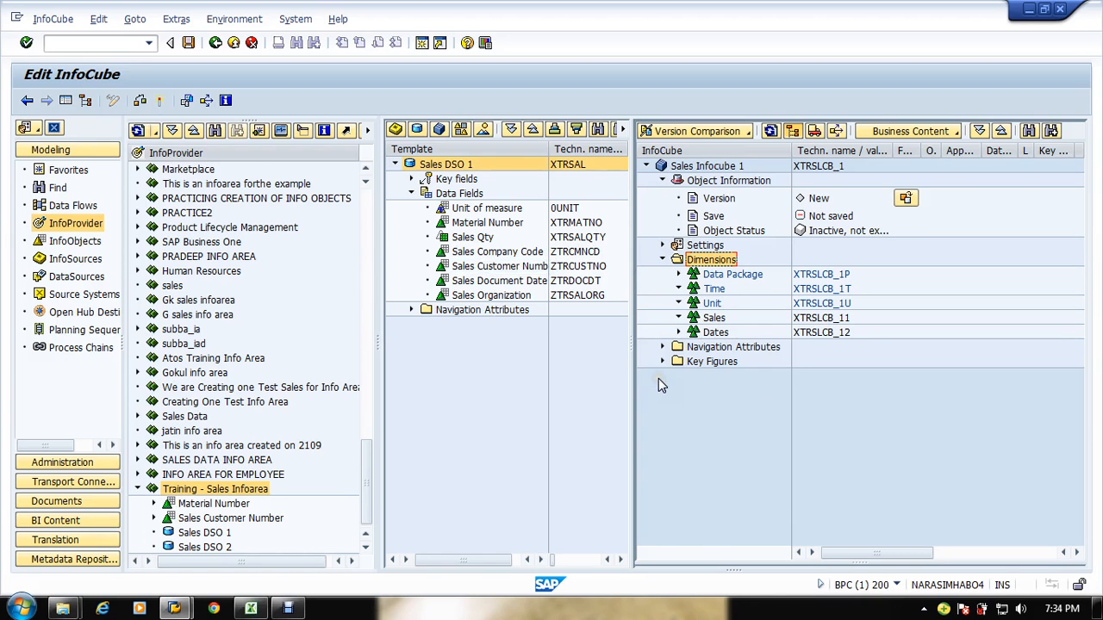
pyautogui.hotkey('alt', 'Tab')
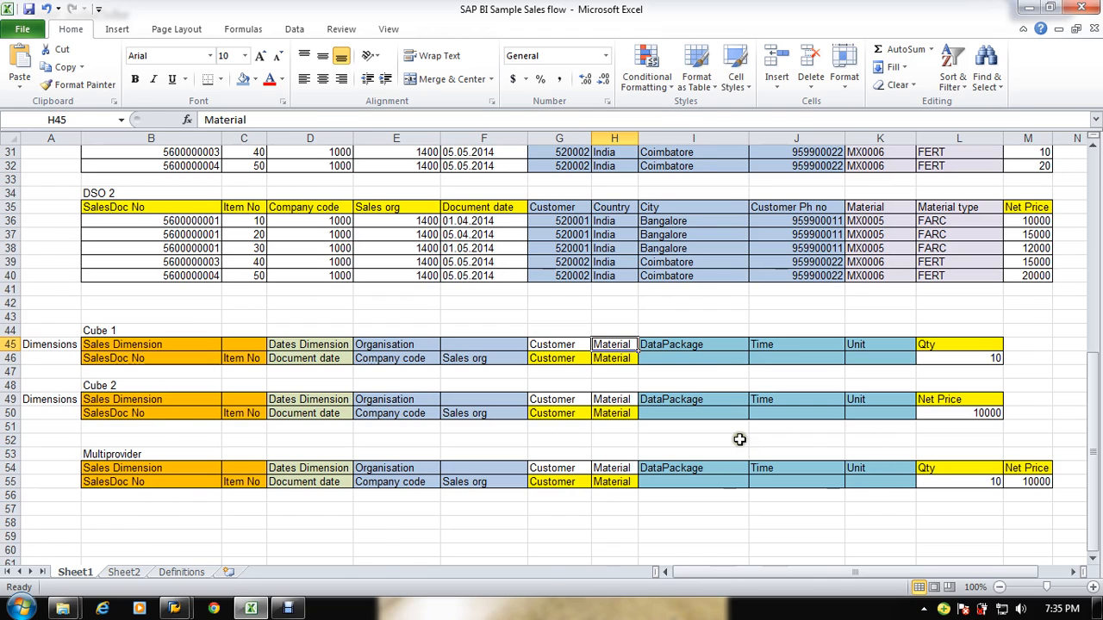
pyautogui.hotkey('alt', 'Tab')
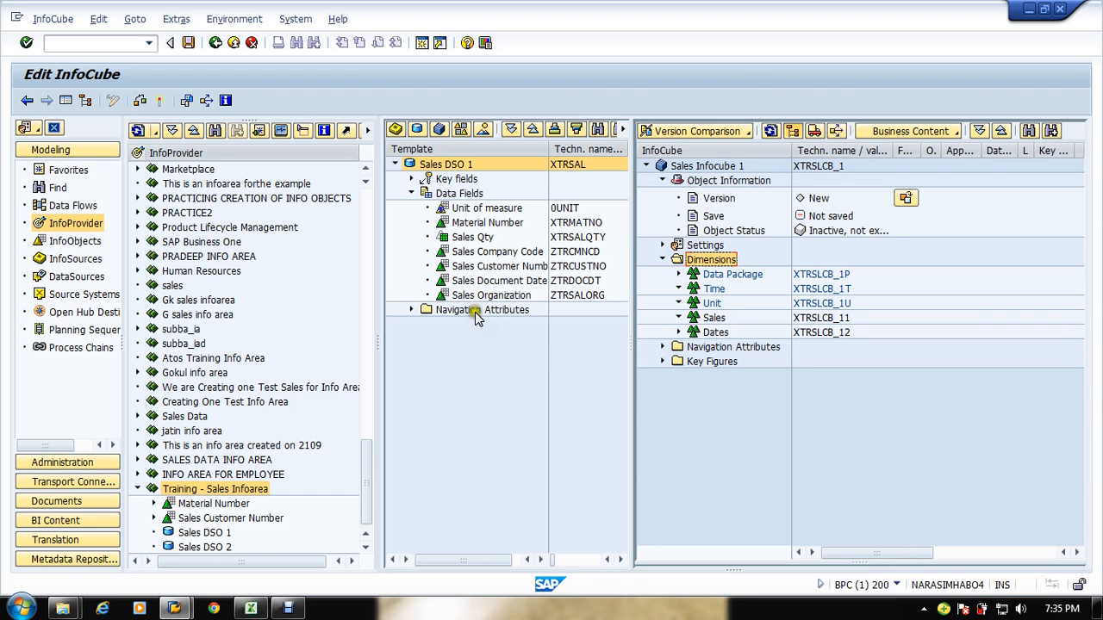
pyautogui.hotkey('alt', 'Tab')
pyautogui.click(168, 360)
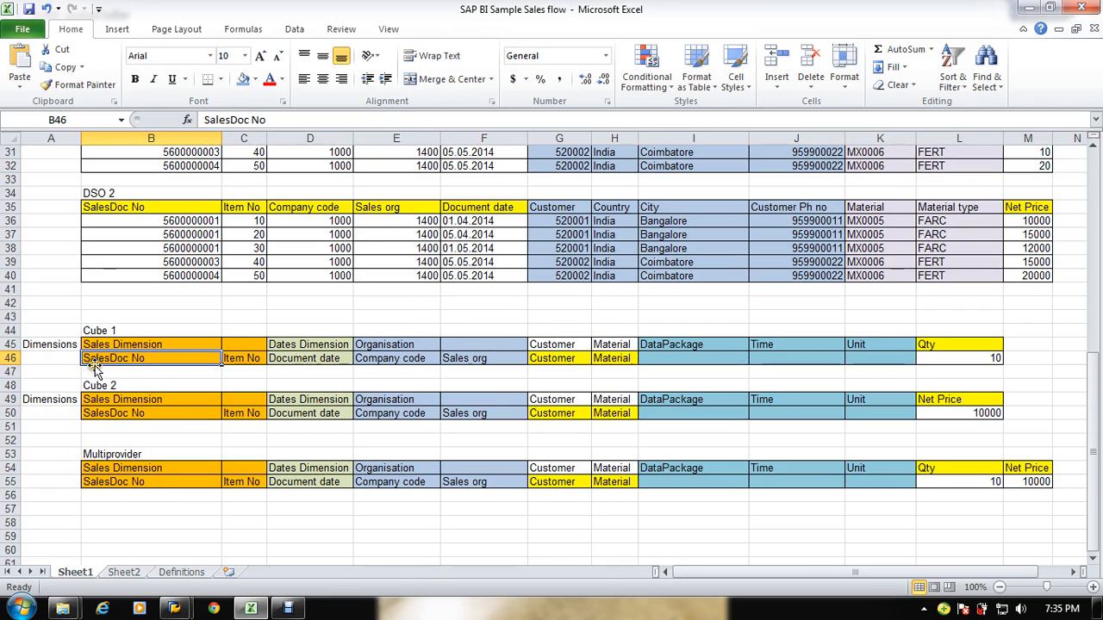
pyautogui.click(243, 359)
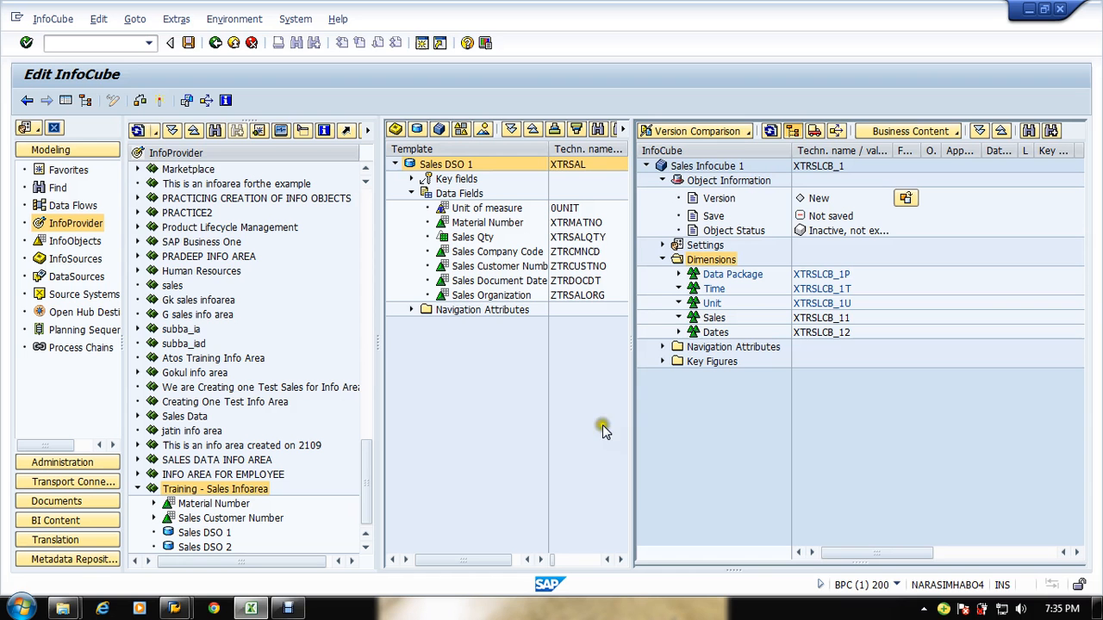
pyautogui.hotkey('alt', 'Tab')
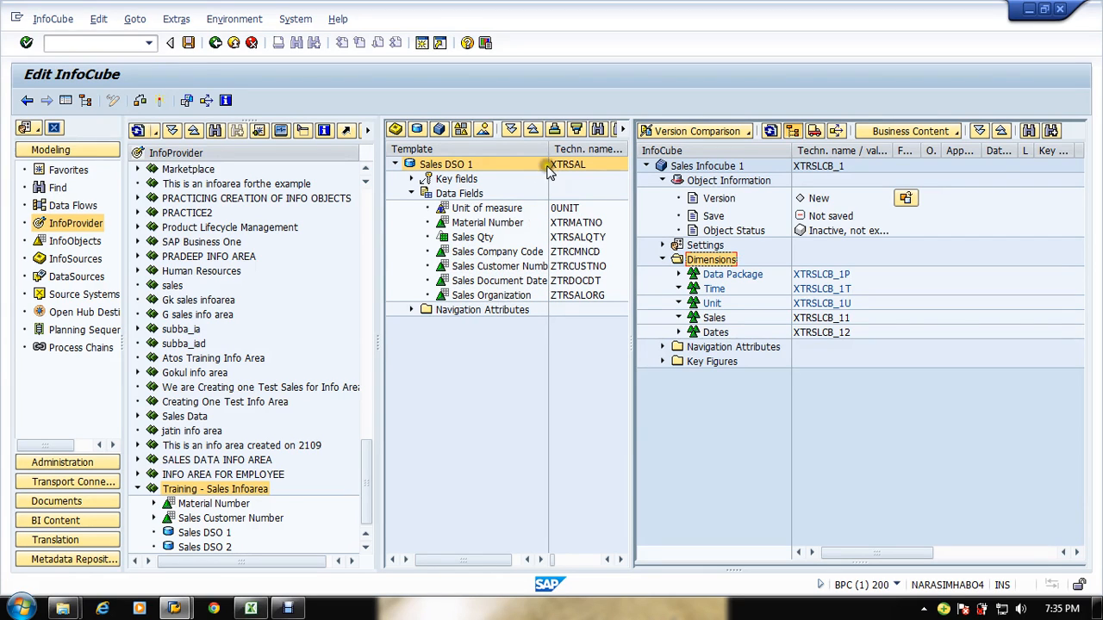
# Step: Expand the template's key fields and open the Sales document characteristic details, then return
pyautogui.moveTo(548, 149); pyautogui.dragTo(576, 151)
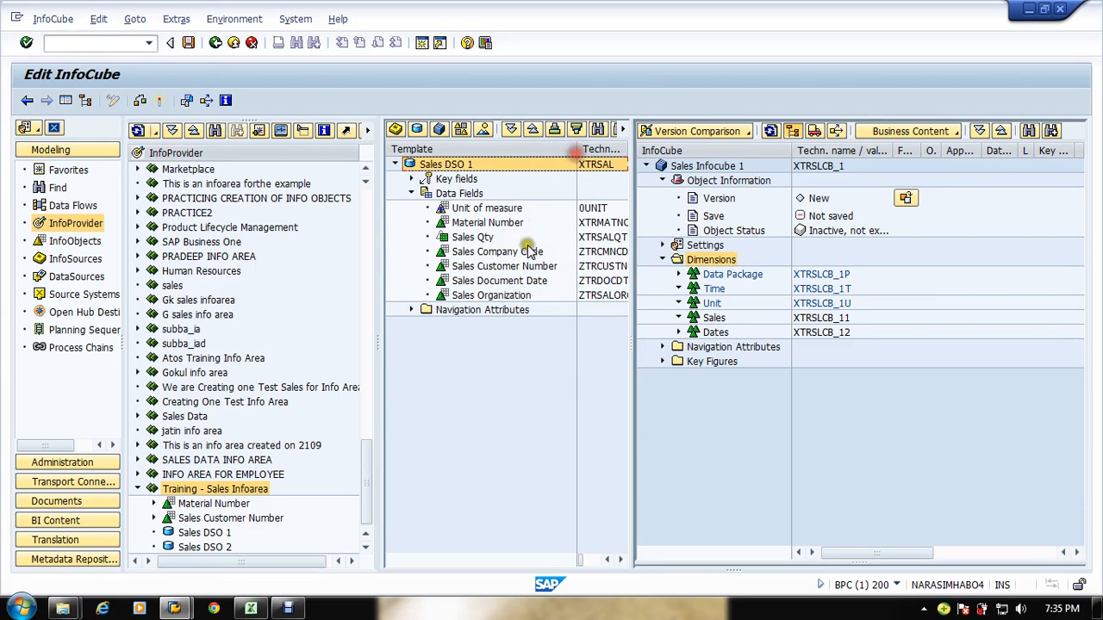
pyautogui.click(410, 178)
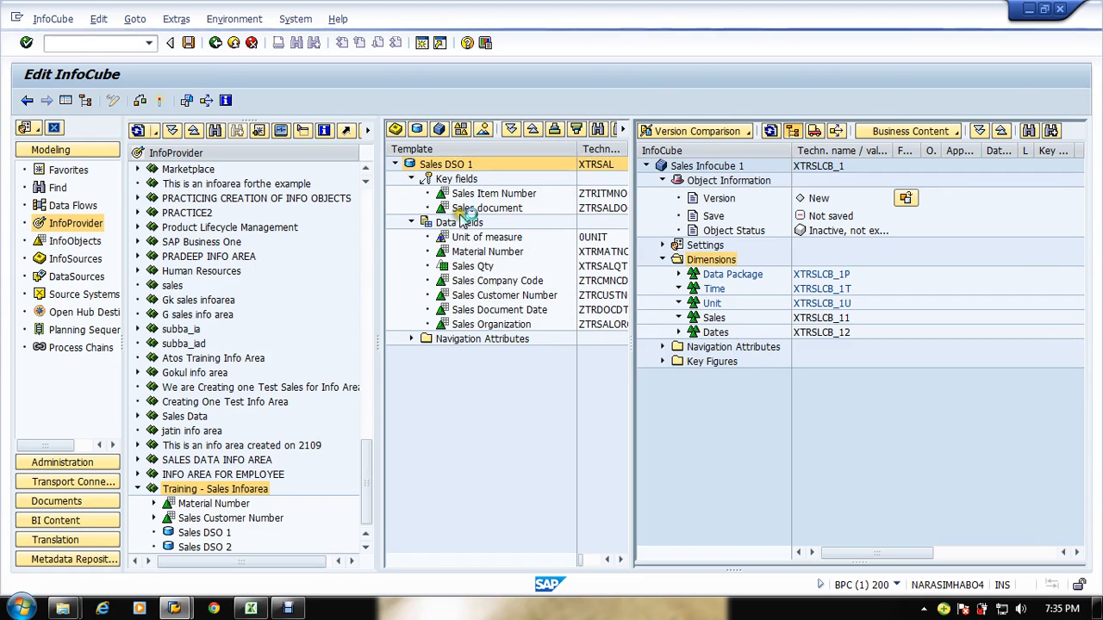
pyautogui.click(449, 196)
pyautogui.click(453, 208)
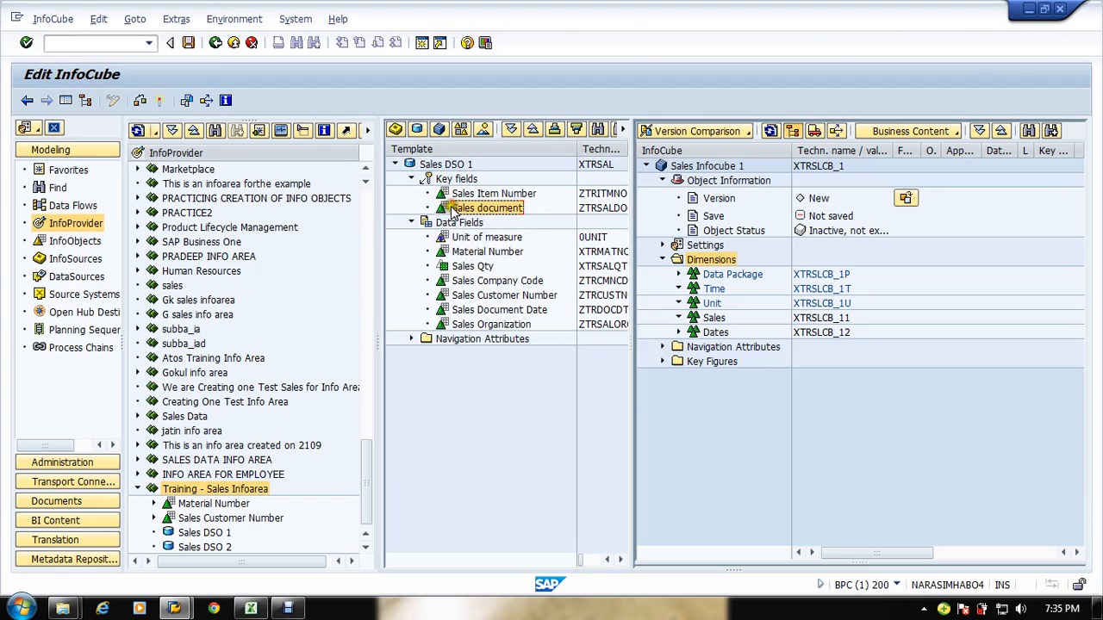
pyautogui.moveTo(452, 209)
pyautogui.mouseDown()
pyautogui.moveTo(591, 233)
pyautogui.moveTo(709, 312)
pyautogui.moveTo(722, 338)
pyautogui.moveTo(711, 321)
pyautogui.moveTo(462, 243)
pyautogui.moveTo(450, 211)
pyautogui.moveTo(700, 318)
pyautogui.mouseUp()
pyautogui.click(215, 42)
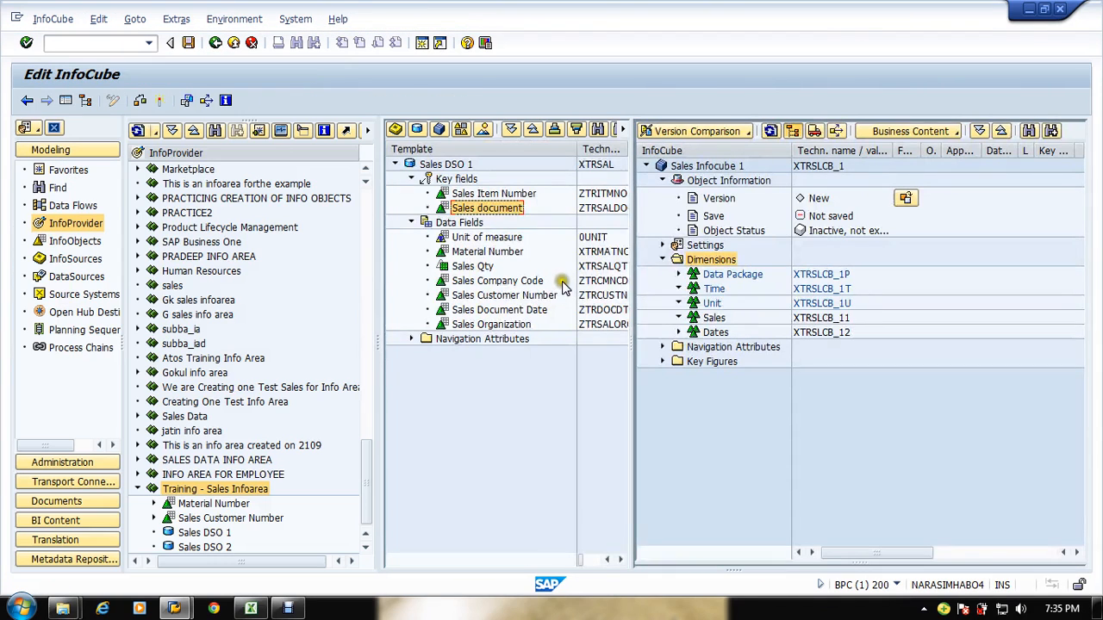
pyautogui.moveTo(479, 207); pyautogui.dragTo(707, 319)
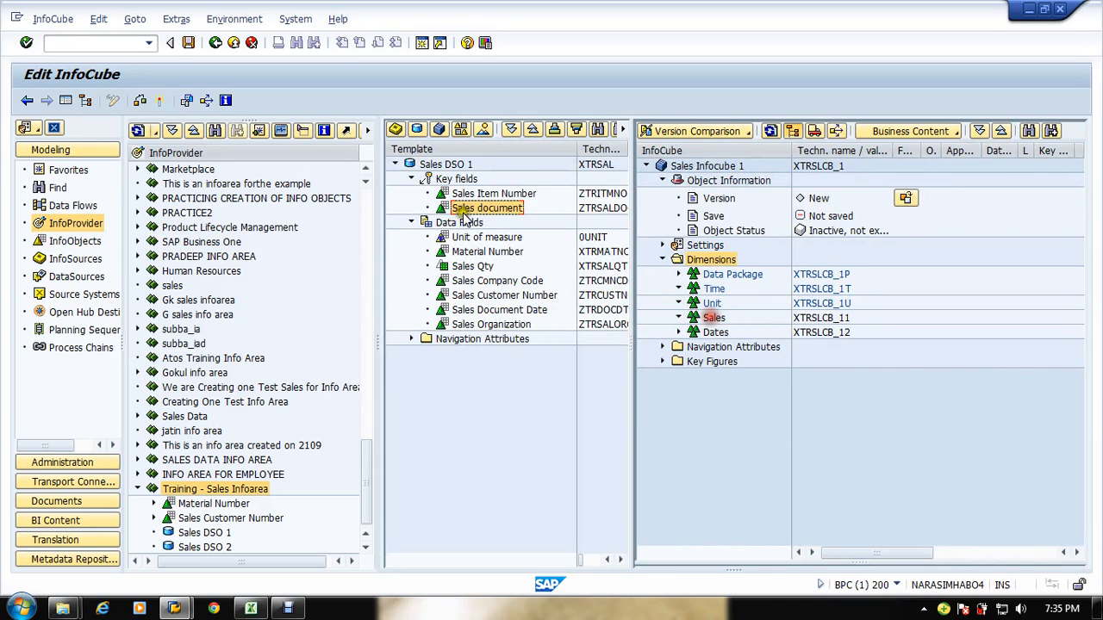
pyautogui.click(587, 211)
pyautogui.moveTo(586, 215); pyautogui.dragTo(340, 321)
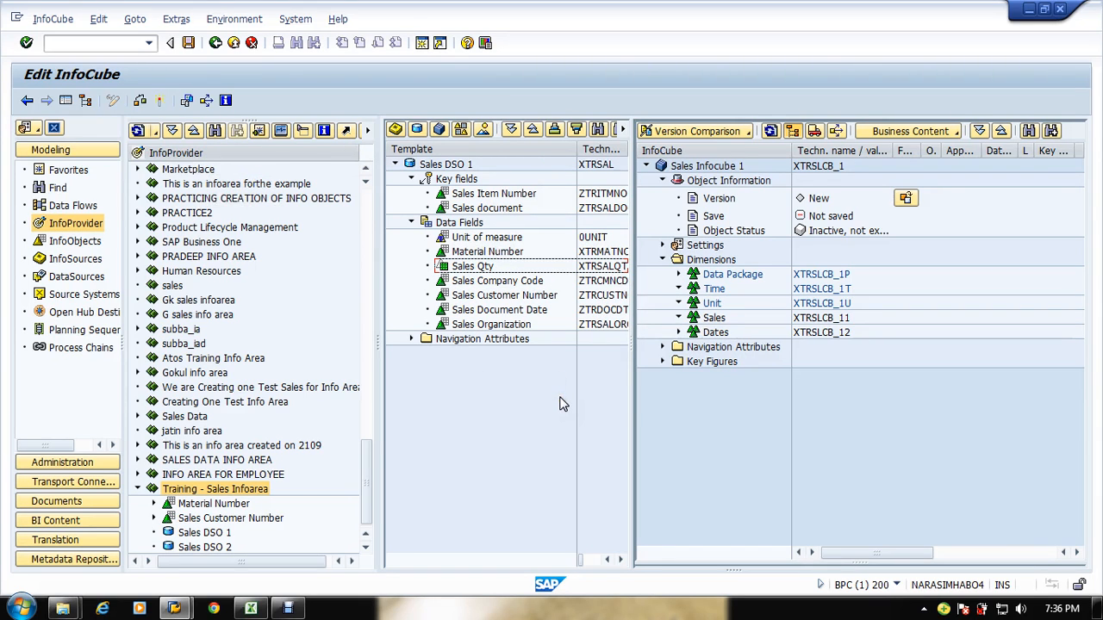
# Step: Check the Excel sheet's next dimension and create a new InfoCube dimension with the description Organisation
pyautogui.hotkey('alt', 'Tab')
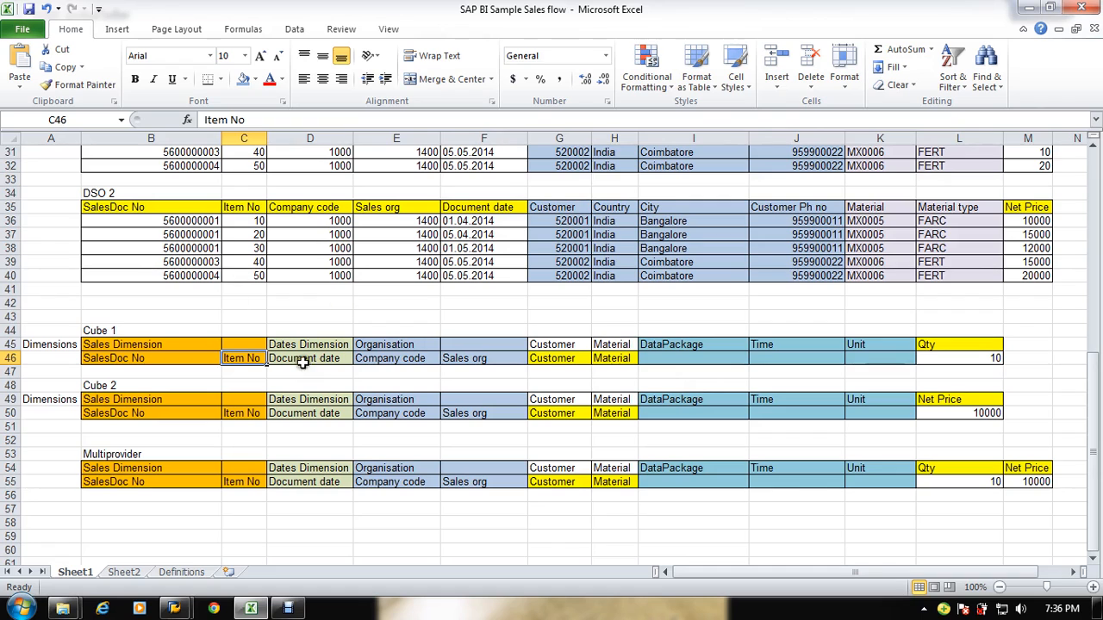
pyautogui.hotkey('alt', 'Tab')
pyautogui.hotkey('alt', 'Tab')
pyautogui.click(381, 346)
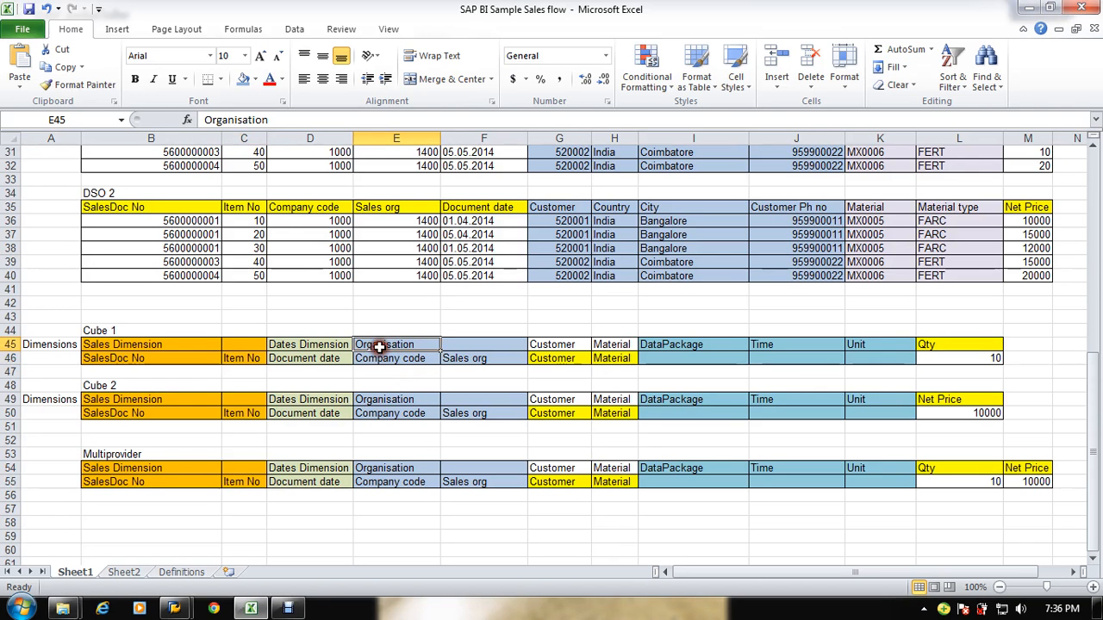
pyautogui.moveTo(274, 121); pyautogui.dragTo(171, 125)
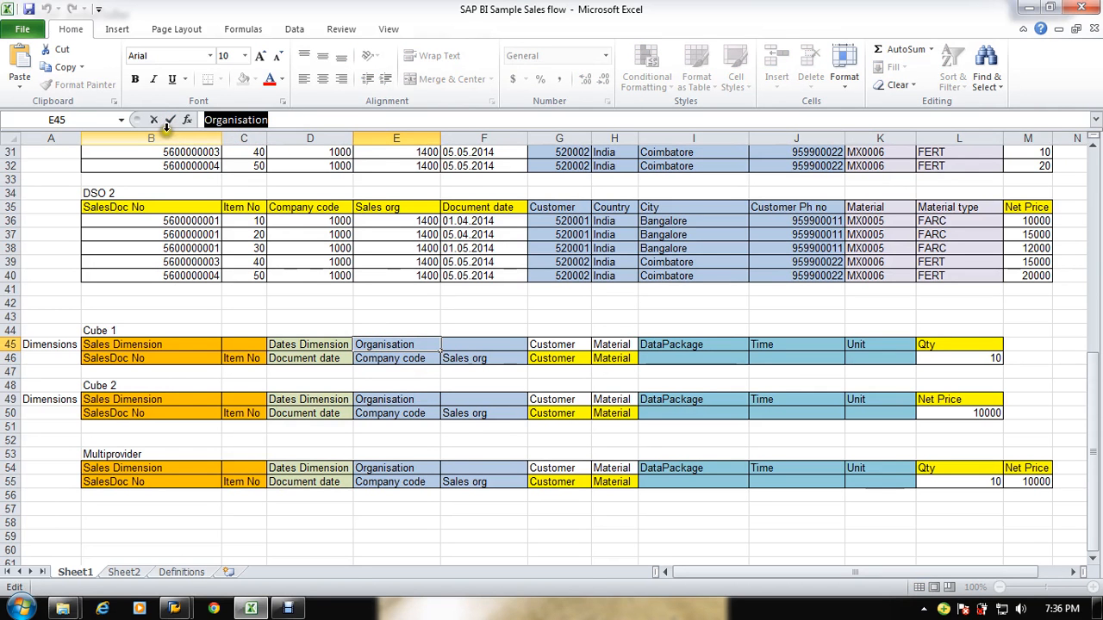
pyautogui.hotkey('alt', 'Tab')
pyautogui.click(712, 260)
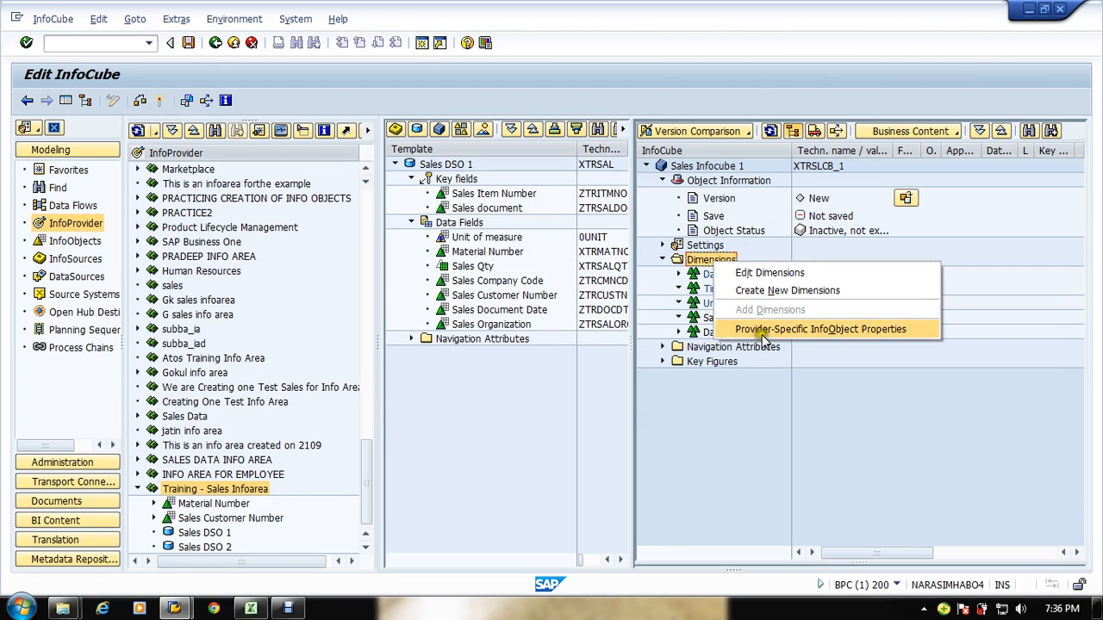
pyautogui.click(778, 292)
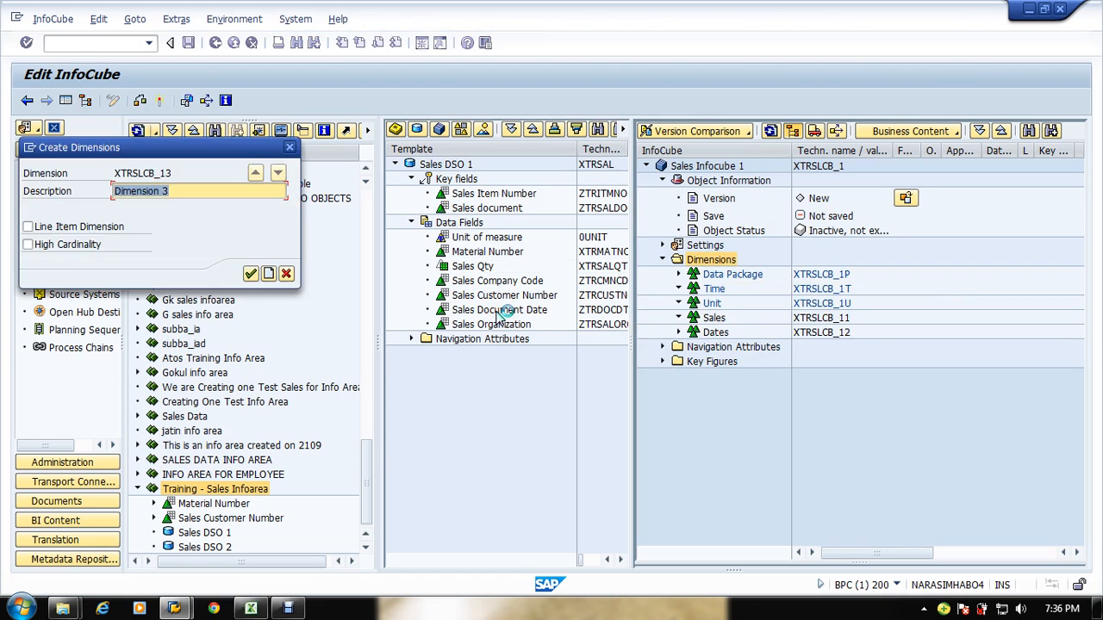
pyautogui.write('Organisation')
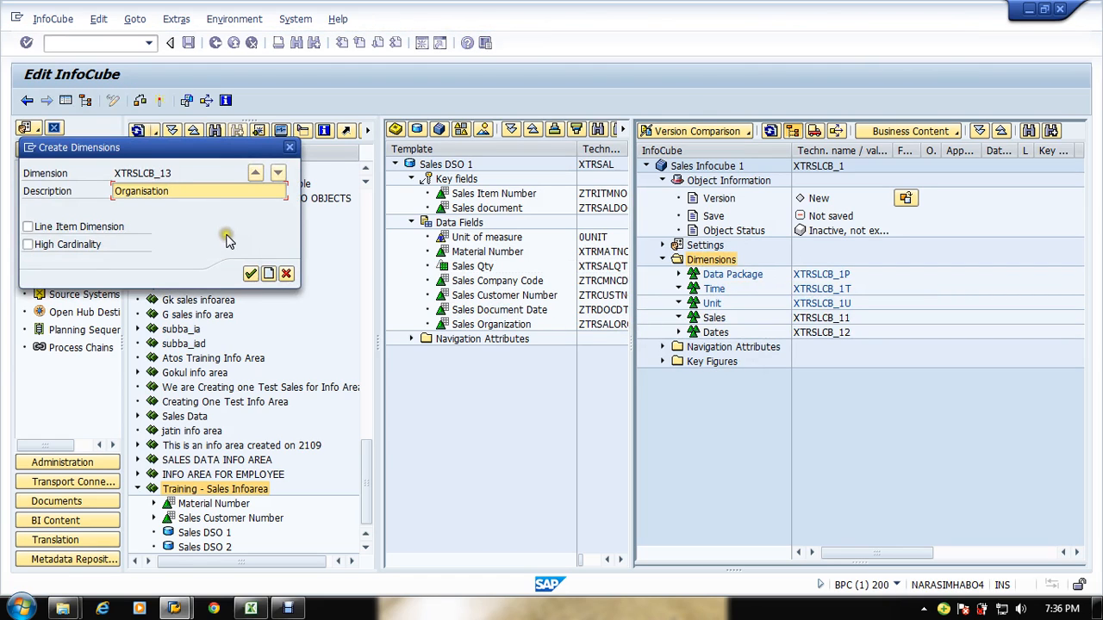
pyautogui.click(251, 274)
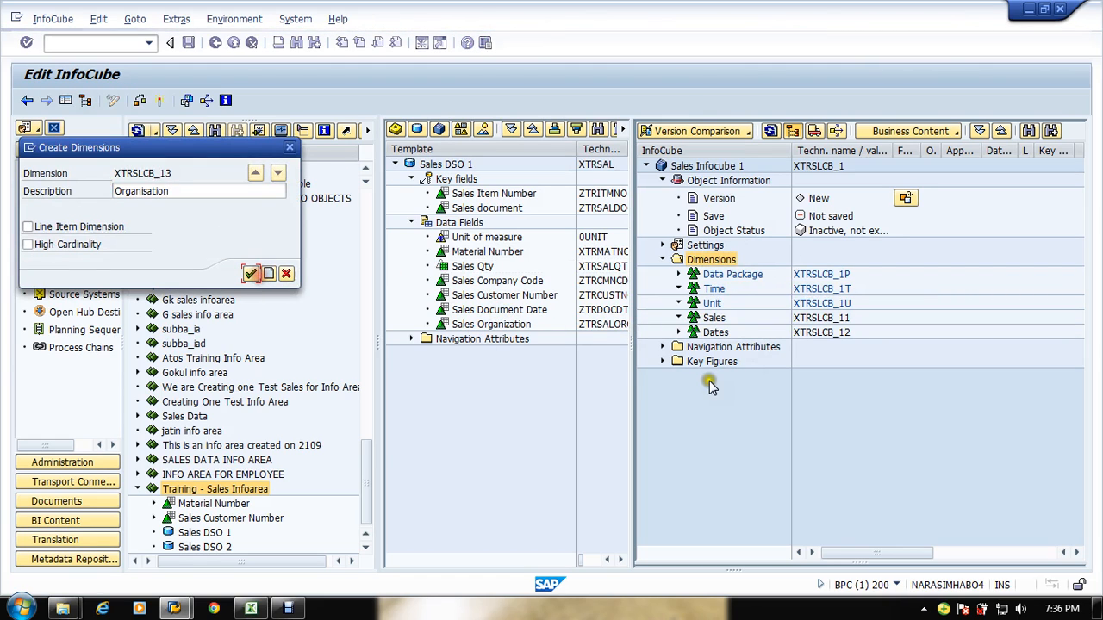
# Step: Create another new InfoCube dimension with the description Customer, following the Excel sheet
pyautogui.hotkey('alt', 'Tab')
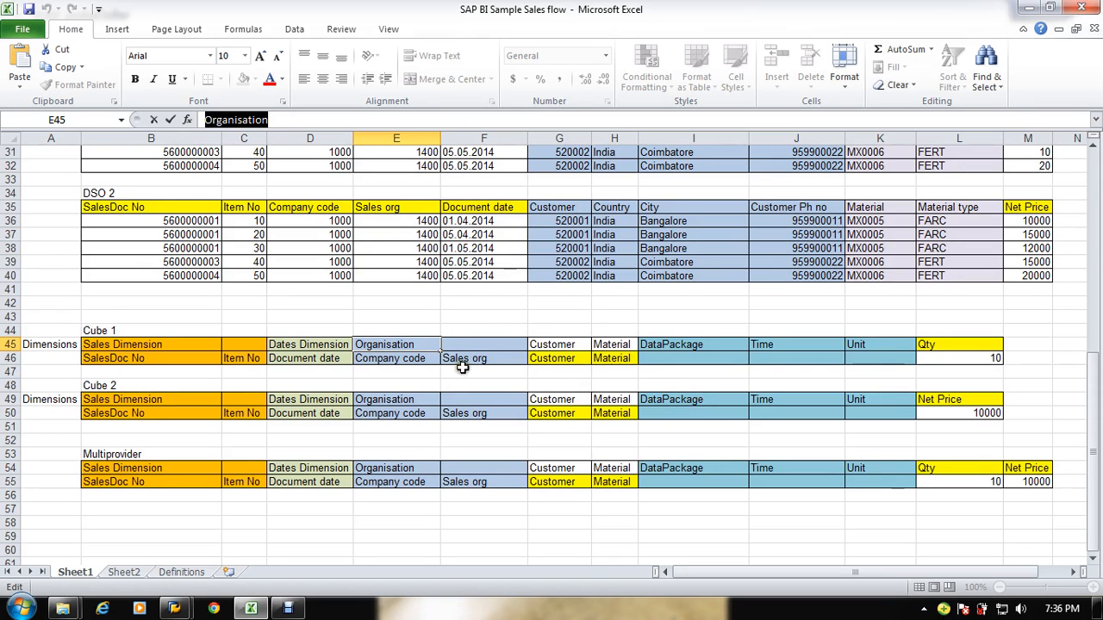
pyautogui.click(564, 346)
pyautogui.moveTo(264, 121); pyautogui.dragTo(178, 121)
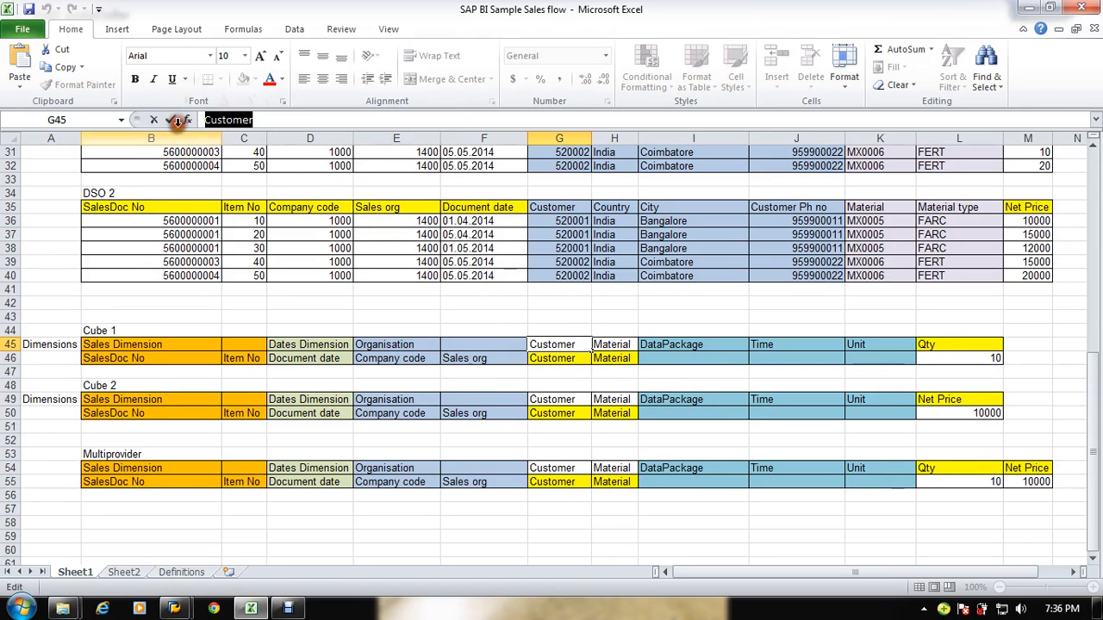
pyautogui.hotkey('alt', 'Tab')
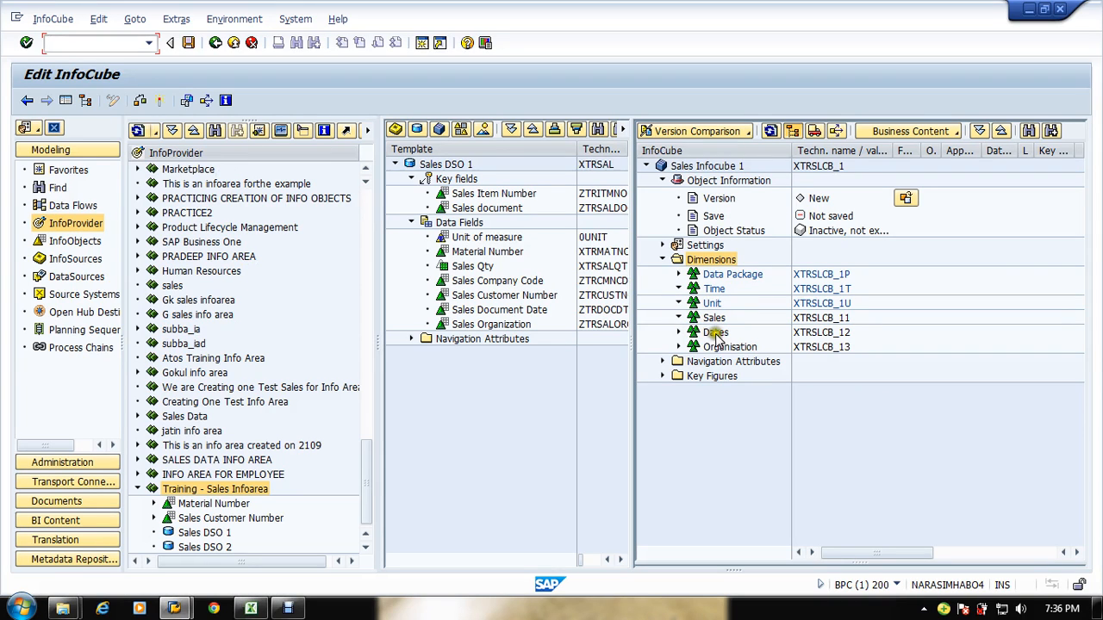
pyautogui.rightClick(719, 261)
pyautogui.click(732, 291)
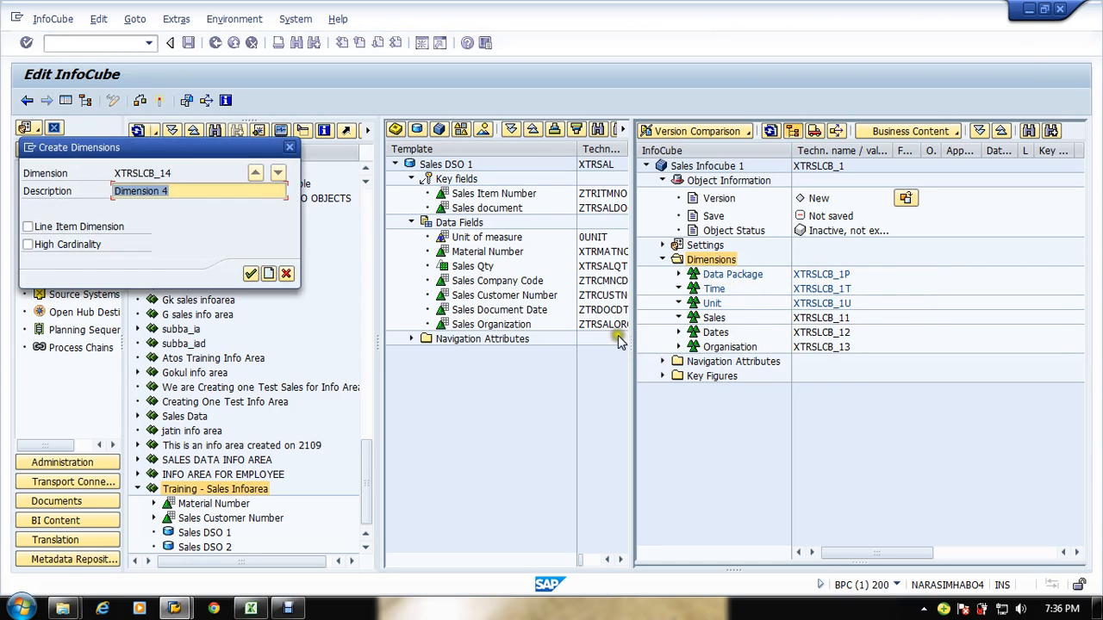
pyautogui.write('Customer')
pyautogui.click(250, 275)
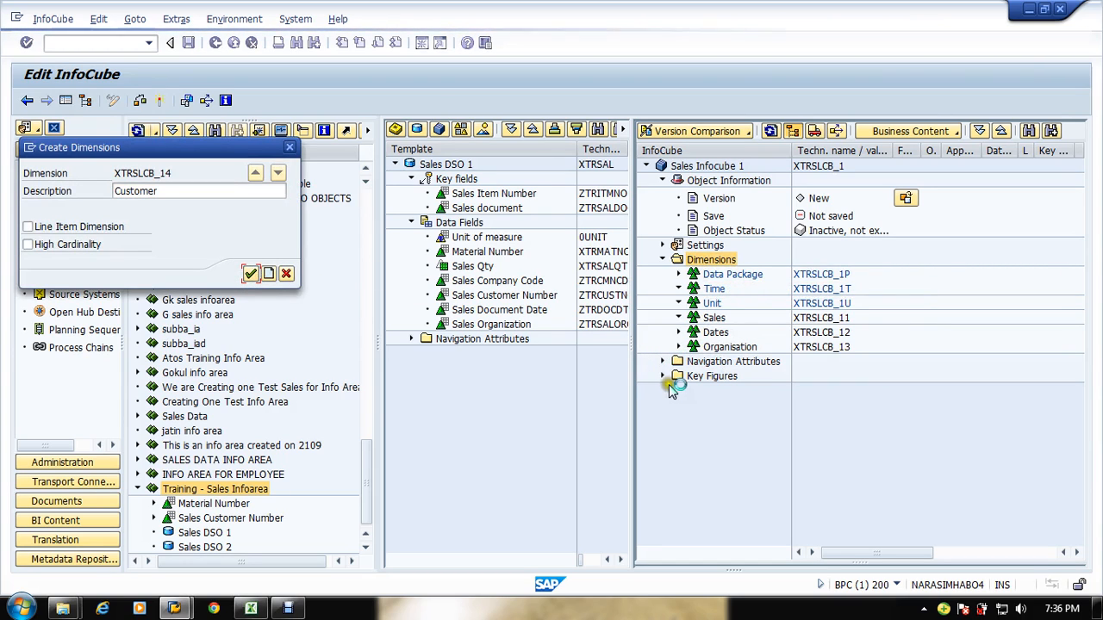
# Step: Create another new InfoCube dimension with the description Material, following the Excel sheet
pyautogui.hotkey('alt', 'Tab')
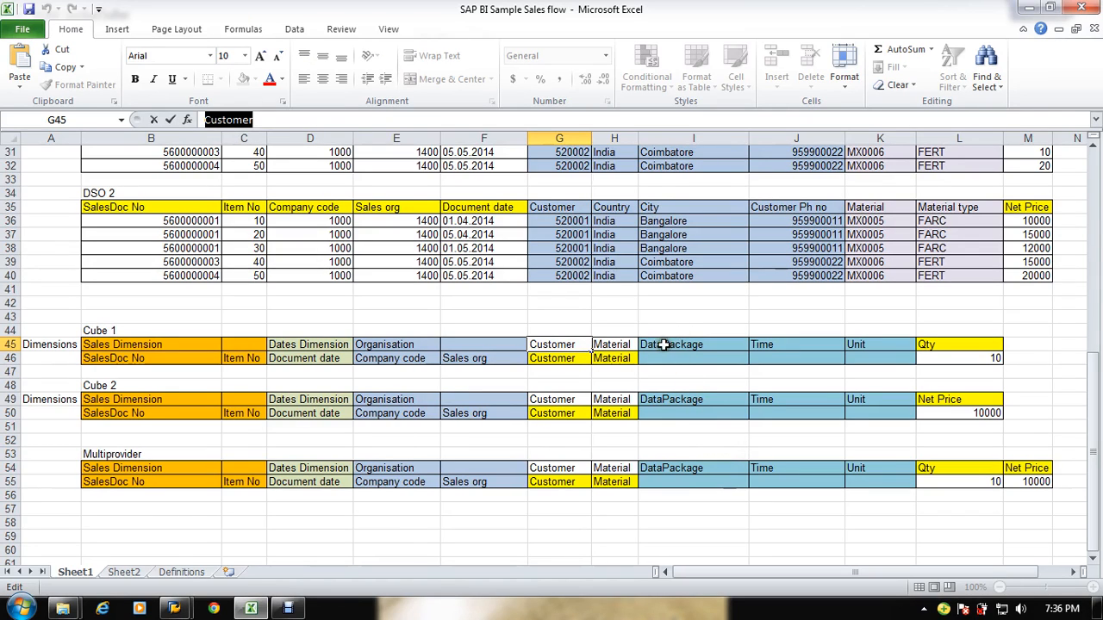
pyautogui.click(682, 387)
pyautogui.click(614, 344)
pyautogui.moveTo(256, 126); pyautogui.dragTo(99, 125)
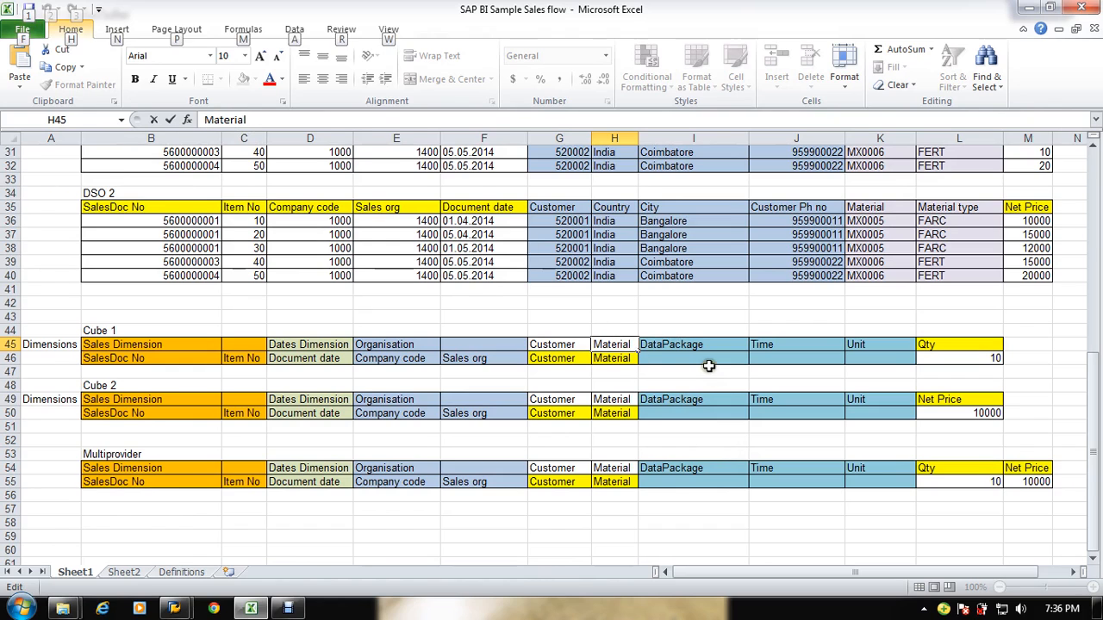
pyautogui.hotkey('alt', 'Tab')
pyautogui.rightClick(698, 260)
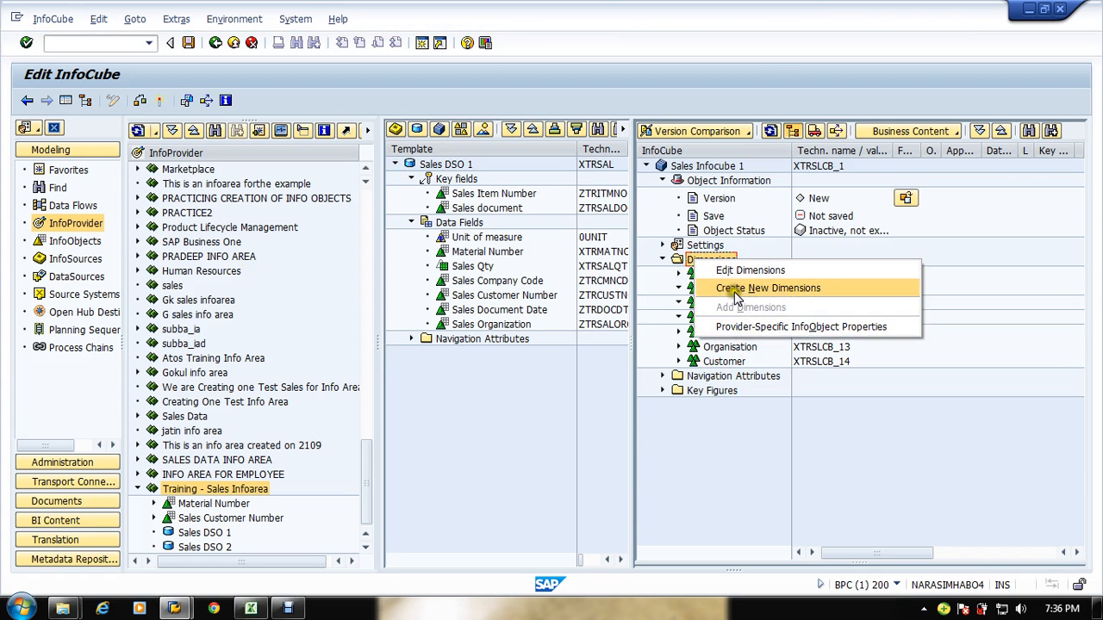
pyautogui.click(732, 289)
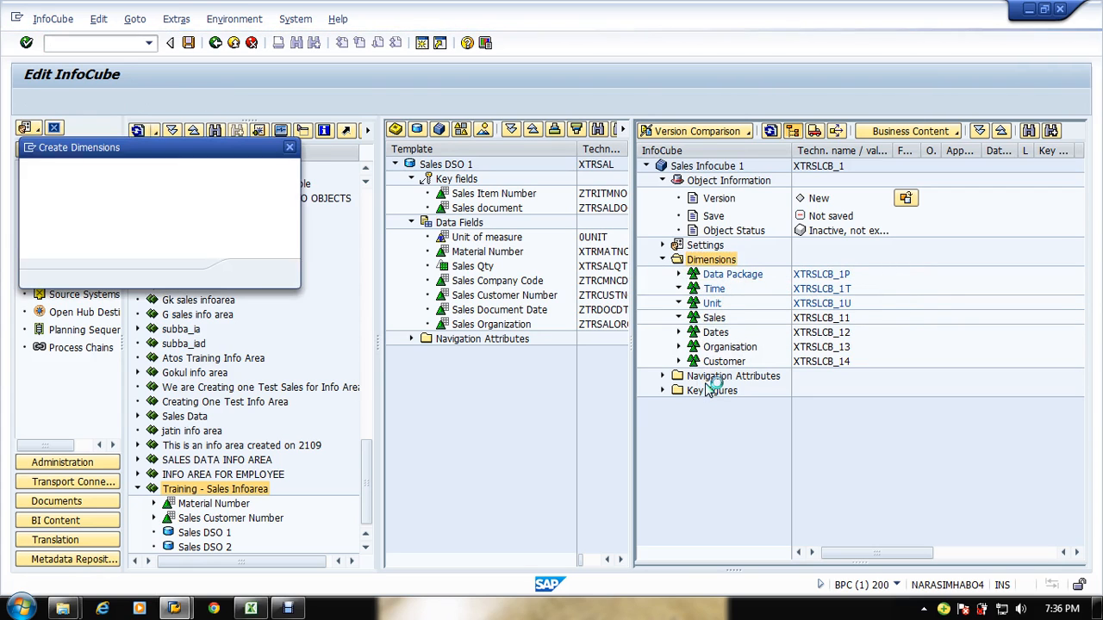
pyautogui.write('Material')
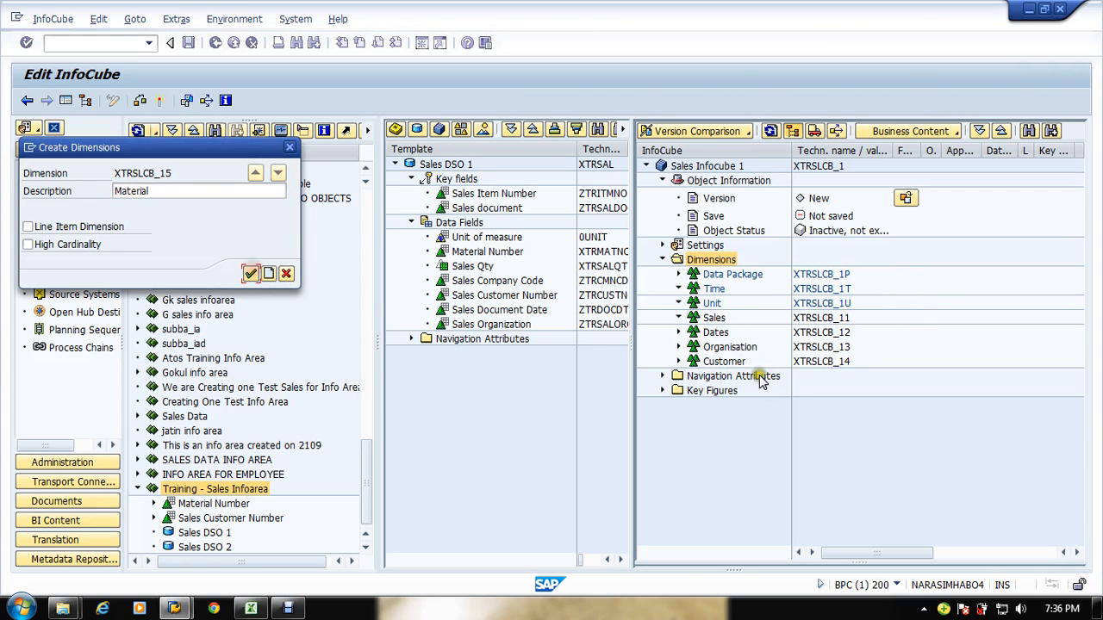
# Step: Compare the remaining Excel dimensions, then save the InfoCube and close the message log
pyautogui.hotkey('alt', 'Tab')
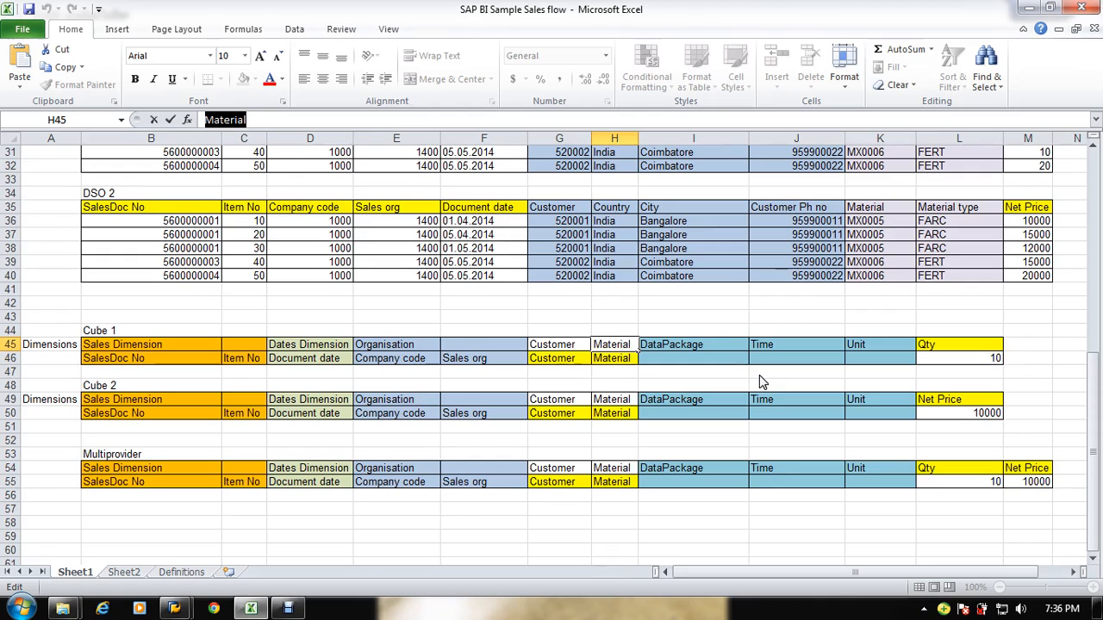
pyautogui.click(675, 344)
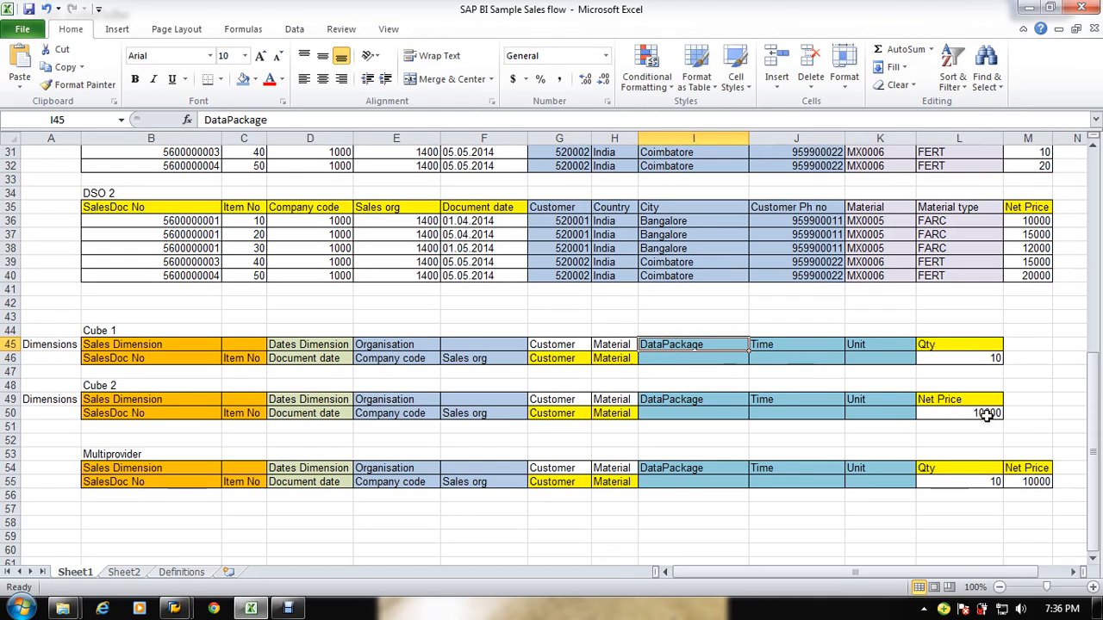
pyautogui.click(942, 345)
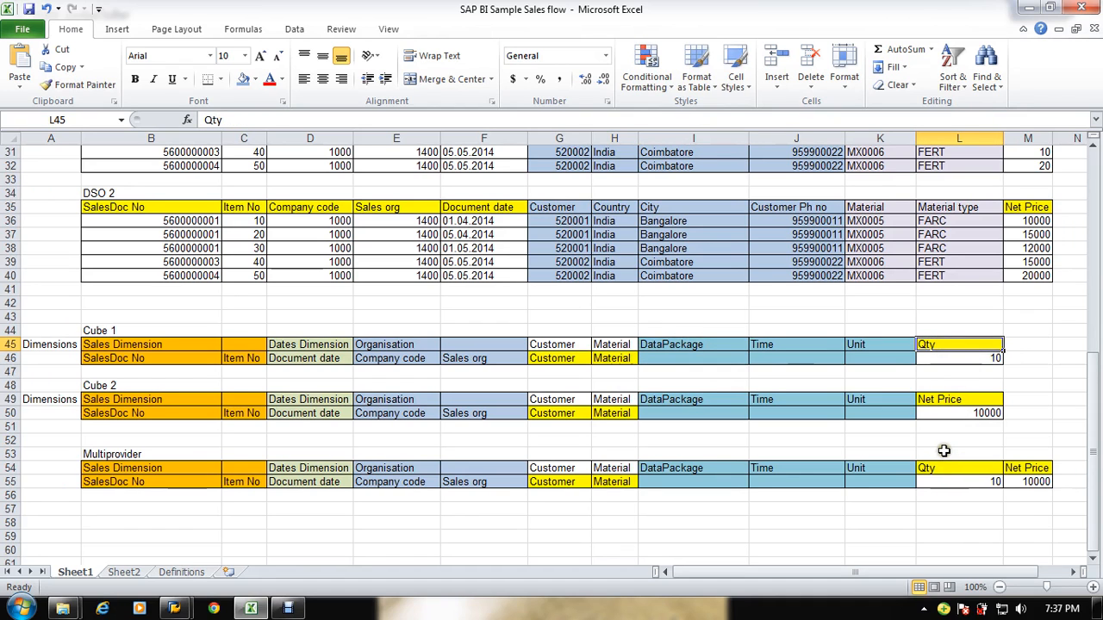
pyautogui.hotkey('alt', 'Tab')
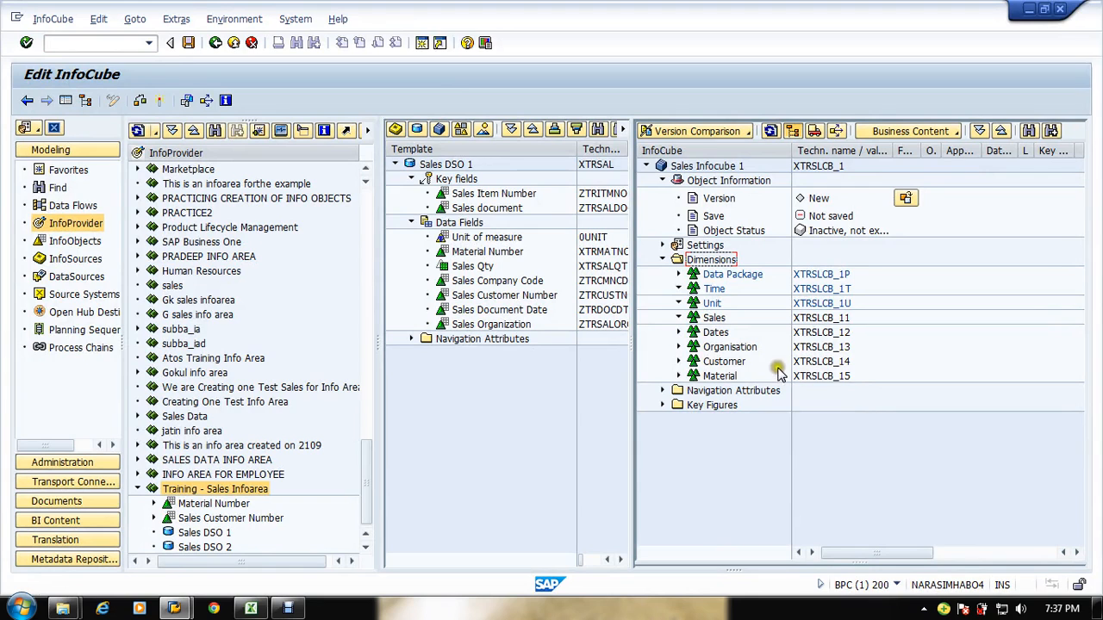
pyautogui.hotkey('alt', 'Tab')
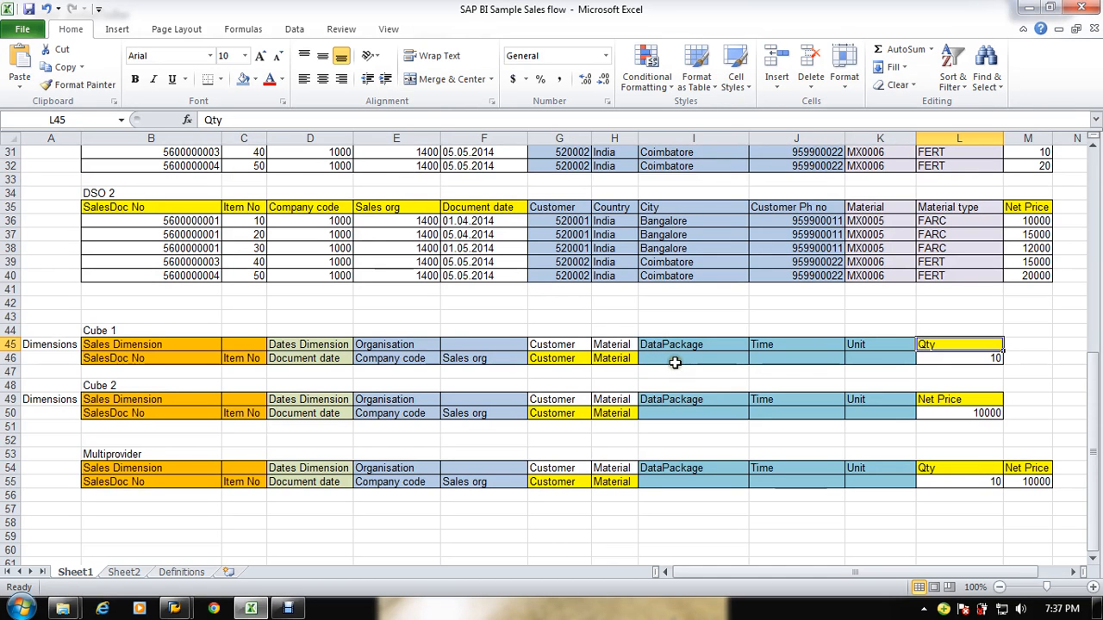
pyautogui.moveTo(677, 347); pyautogui.dragTo(856, 357)
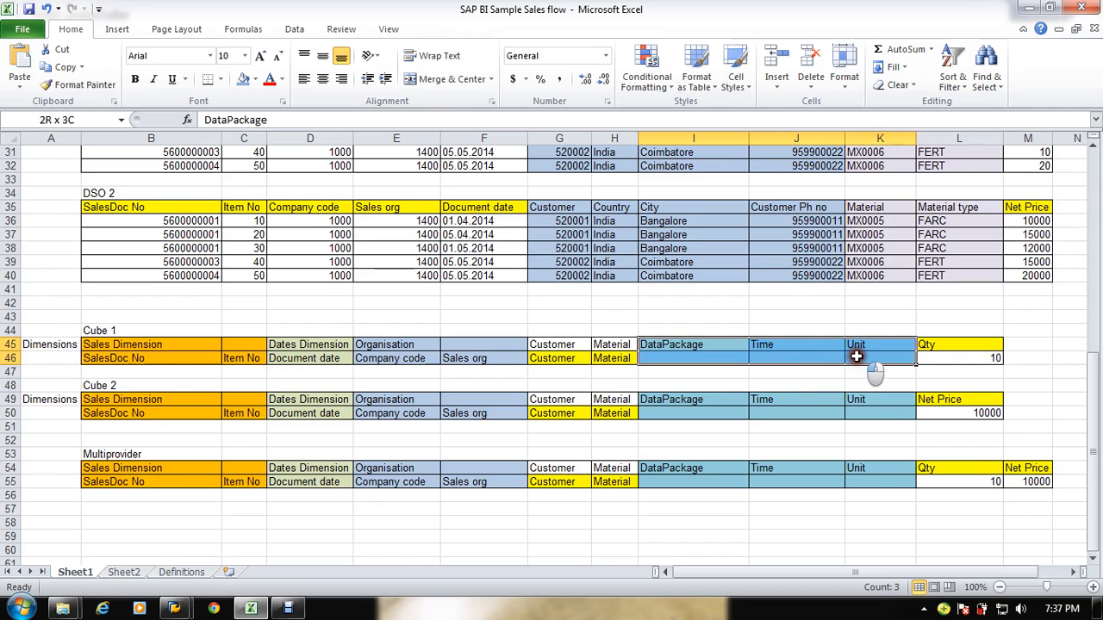
pyautogui.hotkey('alt', 'Tab')
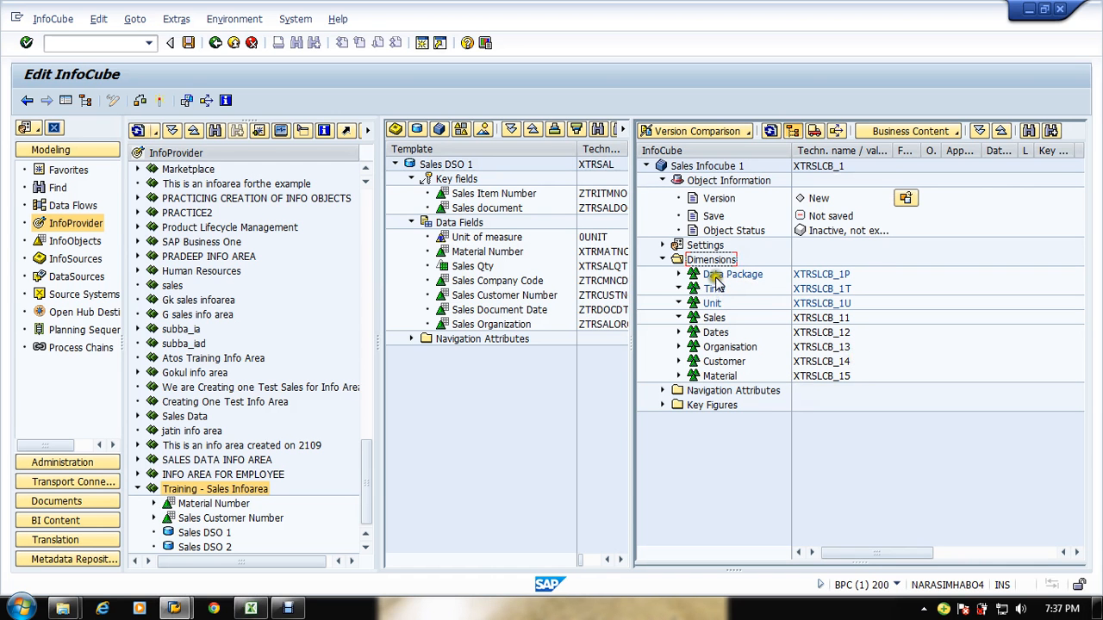
pyautogui.click(187, 42)
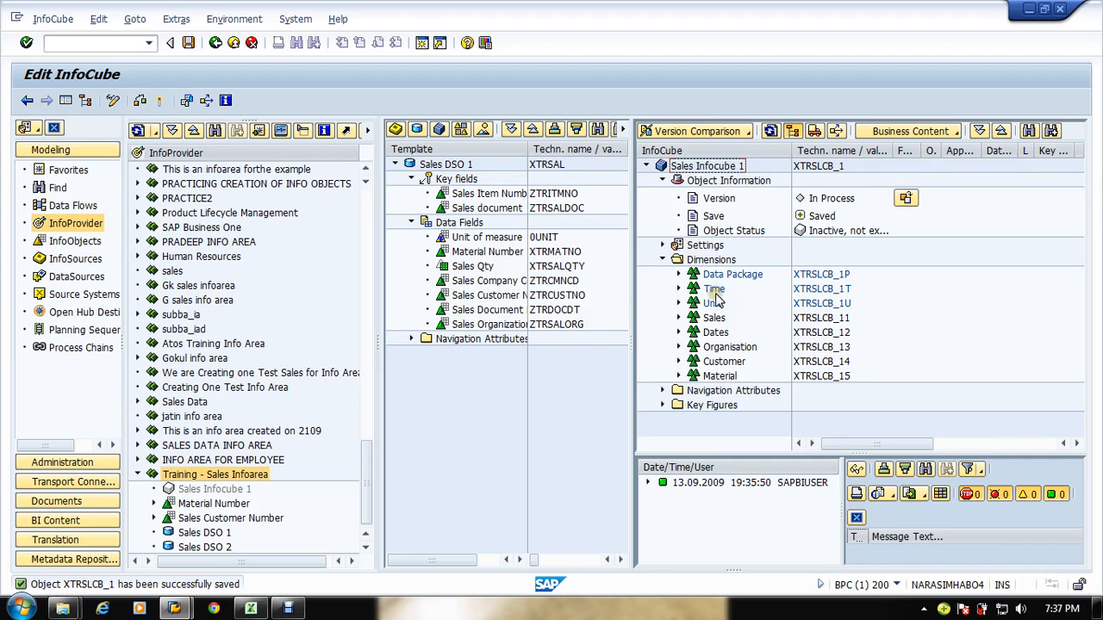
pyautogui.click(856, 517)
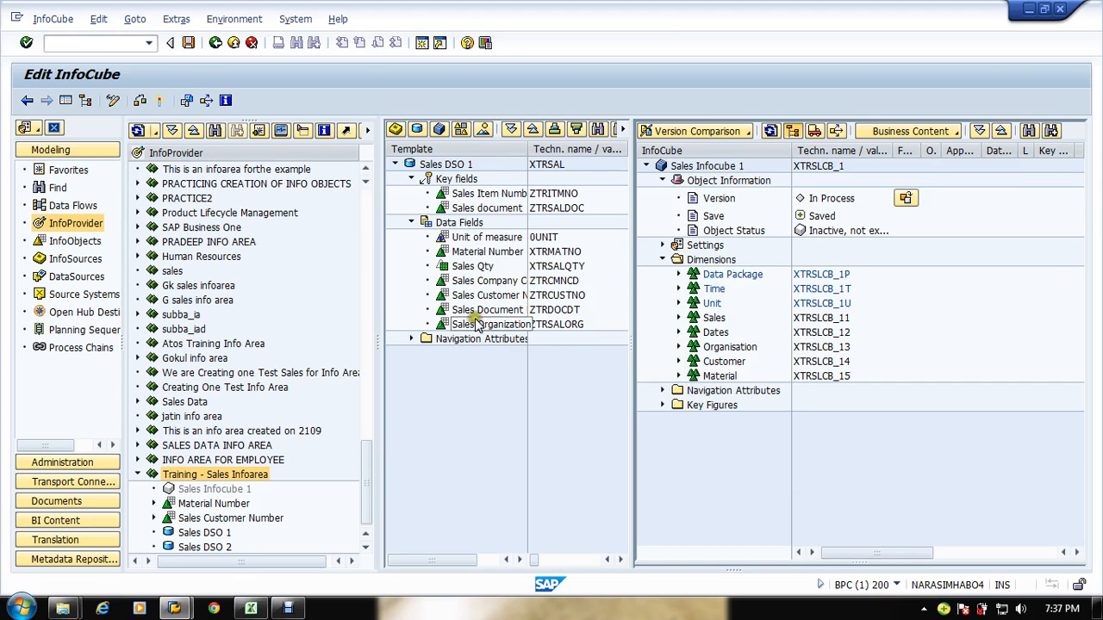
# Step: Assign the Material Number characteristic from the template to the Material dimension
pyautogui.click(442, 251)
pyautogui.moveTo(442, 251); pyautogui.dragTo(872, 416)
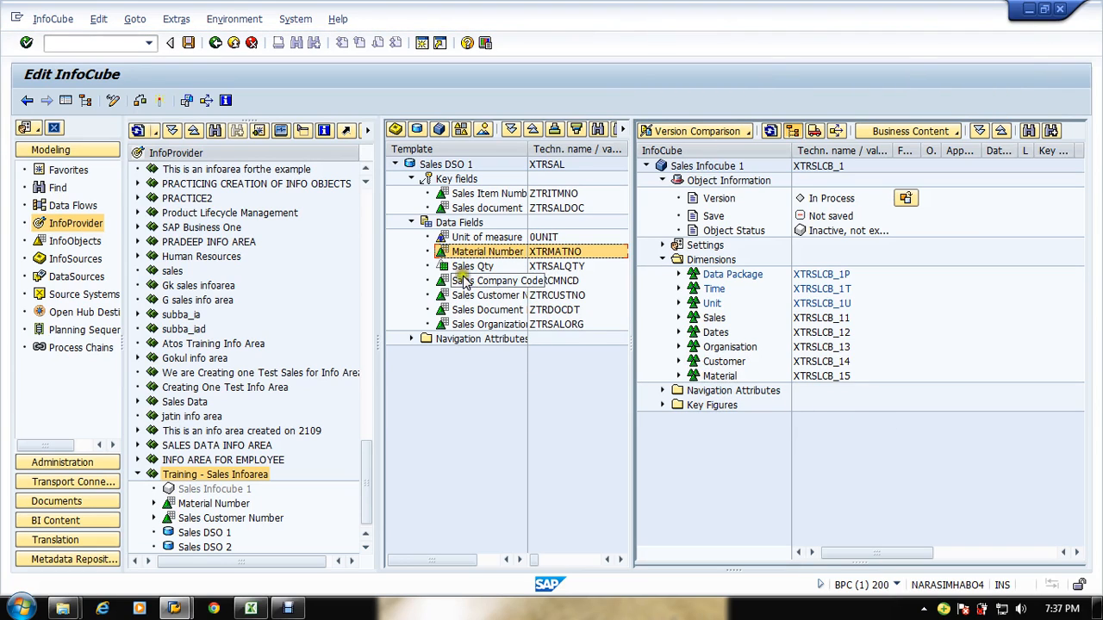
pyautogui.moveTo(454, 297); pyautogui.dragTo(702, 364)
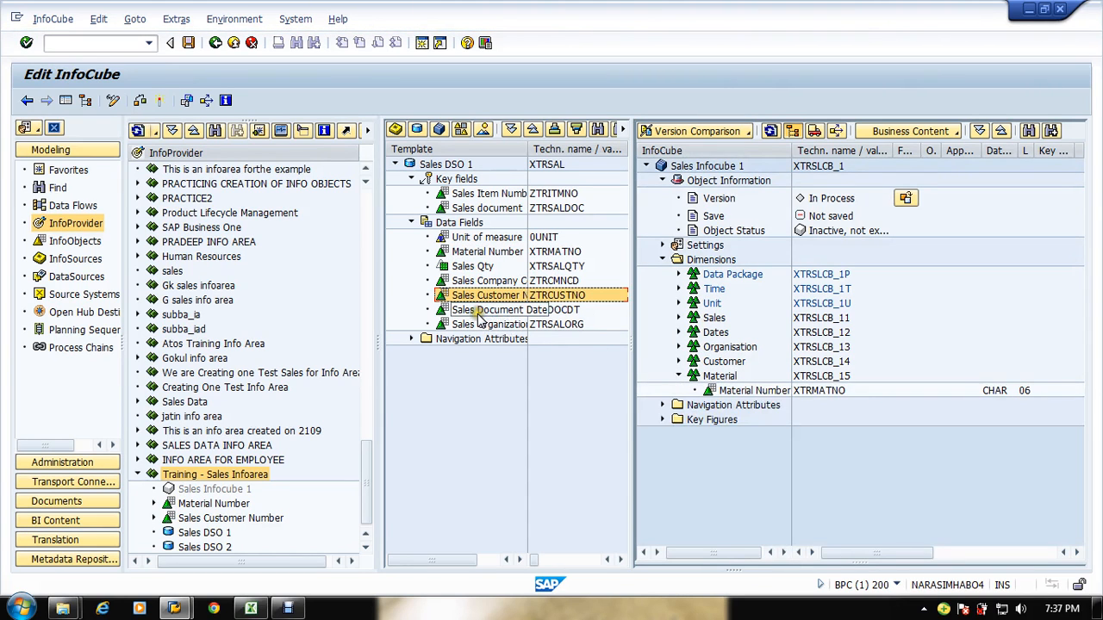
# Step: Assign Sales Company Code and Sales Organization to the Organisation dimension and Sales Customer Number to Customer
pyautogui.hotkey('alt', 'Tab')
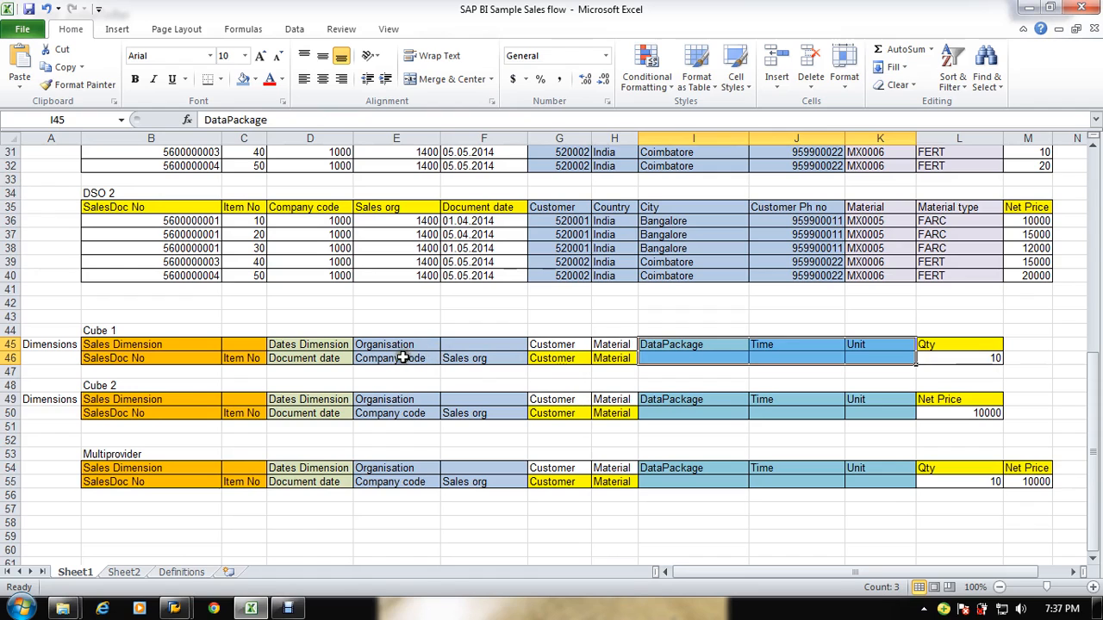
pyautogui.hotkey('alt', 'Tab')
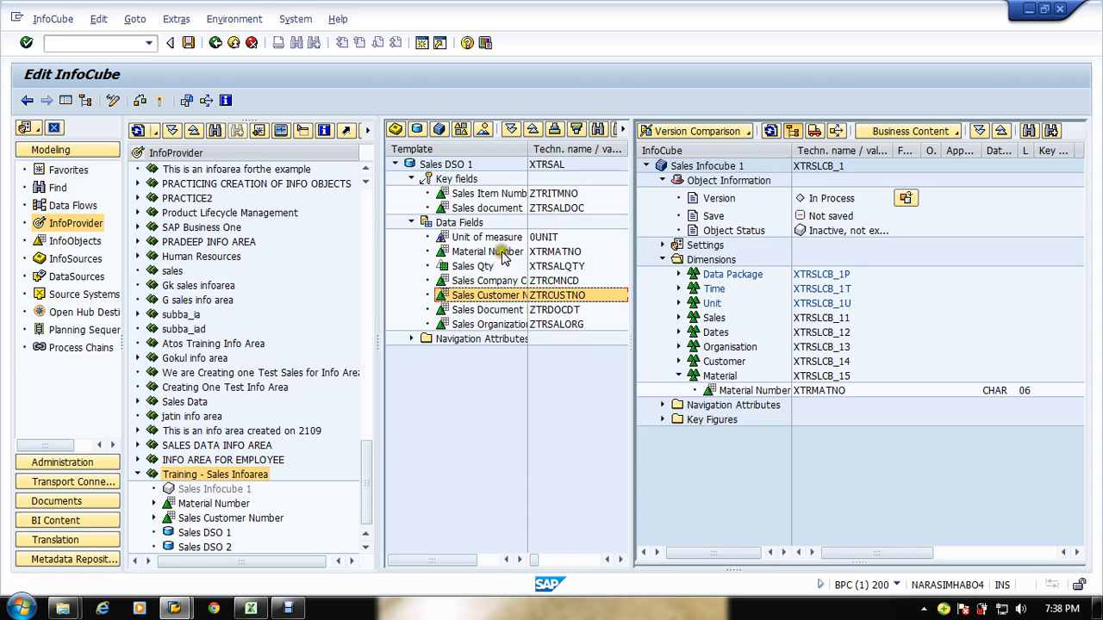
pyautogui.click(450, 283)
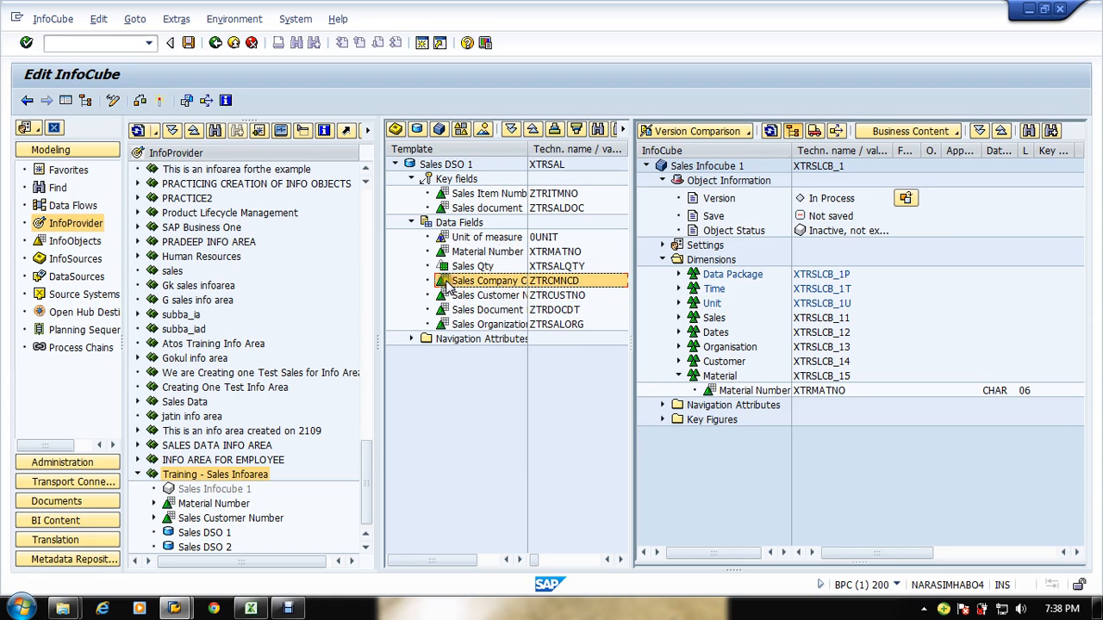
pyautogui.keyDown('ctrl'); pyautogui.click(465, 326); pyautogui.keyUp('ctrl')
pyautogui.moveTo(465, 326); pyautogui.dragTo(705, 347)
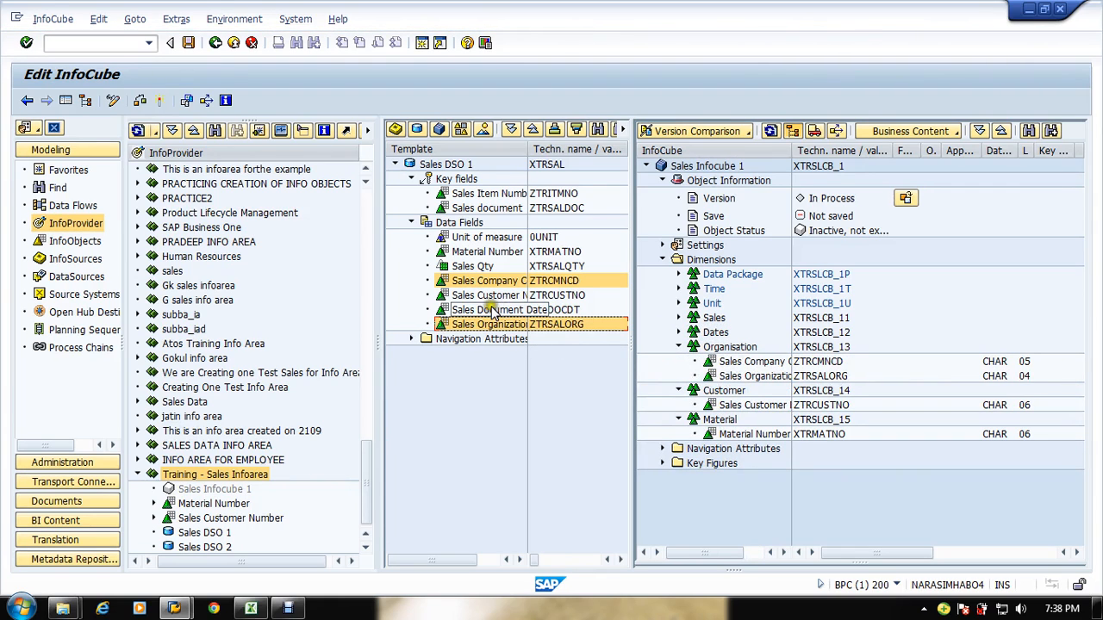
# Step: Assign Sales document and Sales Item Number to the Sales dimension and Sales Document Date to the Dates dimension
pyautogui.moveTo(465, 318); pyautogui.dragTo(707, 337)
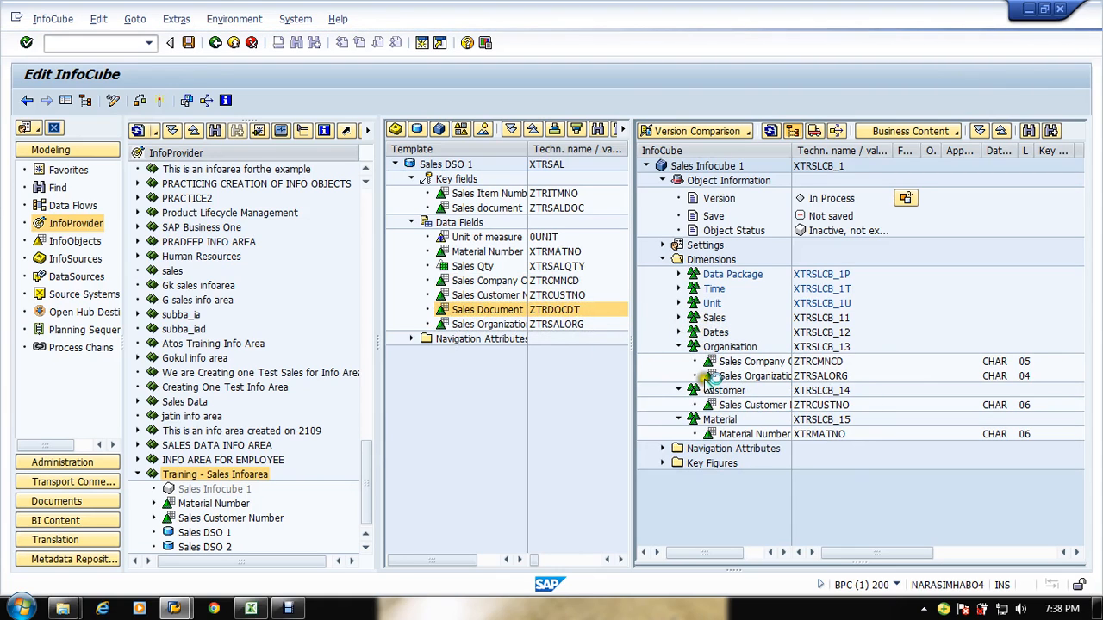
pyautogui.click(443, 196)
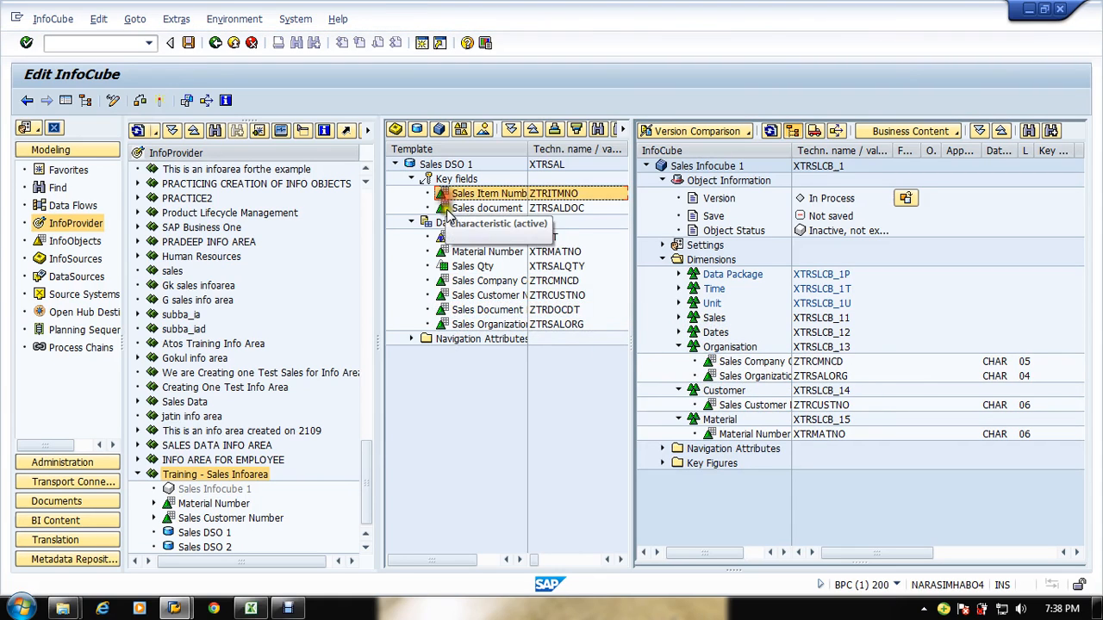
pyautogui.click(440, 210)
pyautogui.moveTo(440, 216); pyautogui.dragTo(700, 320)
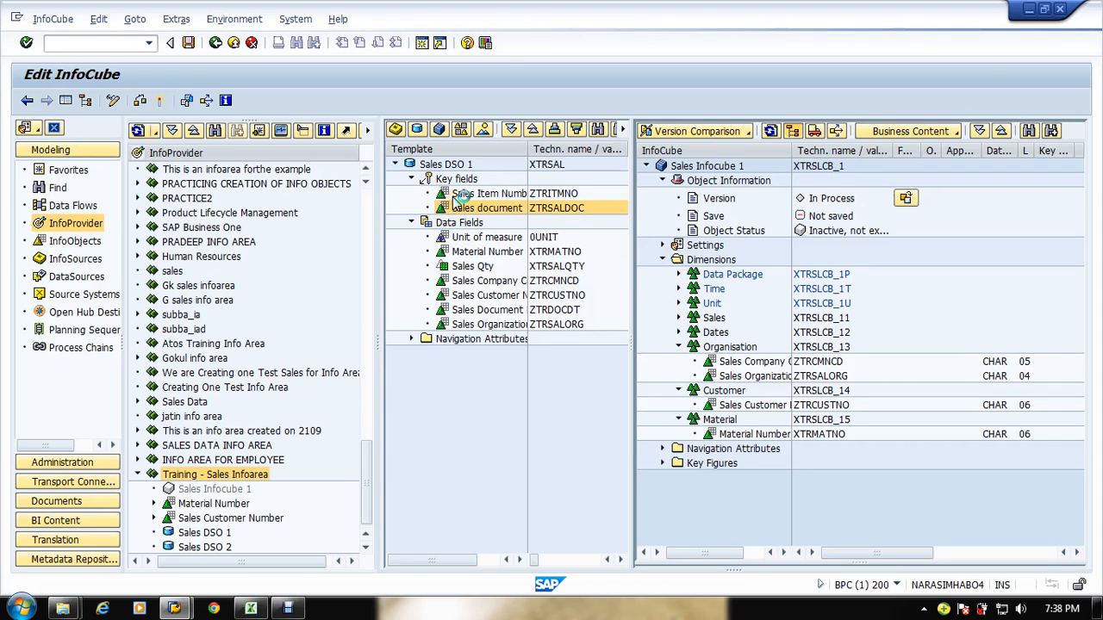
pyautogui.moveTo(461, 197); pyautogui.dragTo(715, 321)
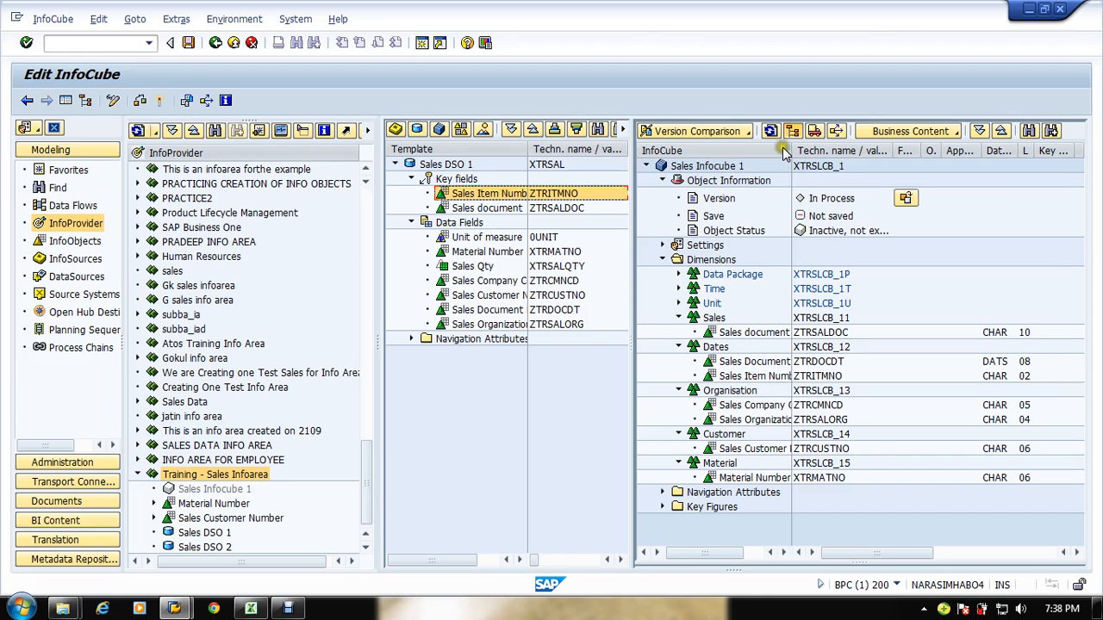
pyautogui.moveTo(791, 152); pyautogui.dragTo(852, 156)
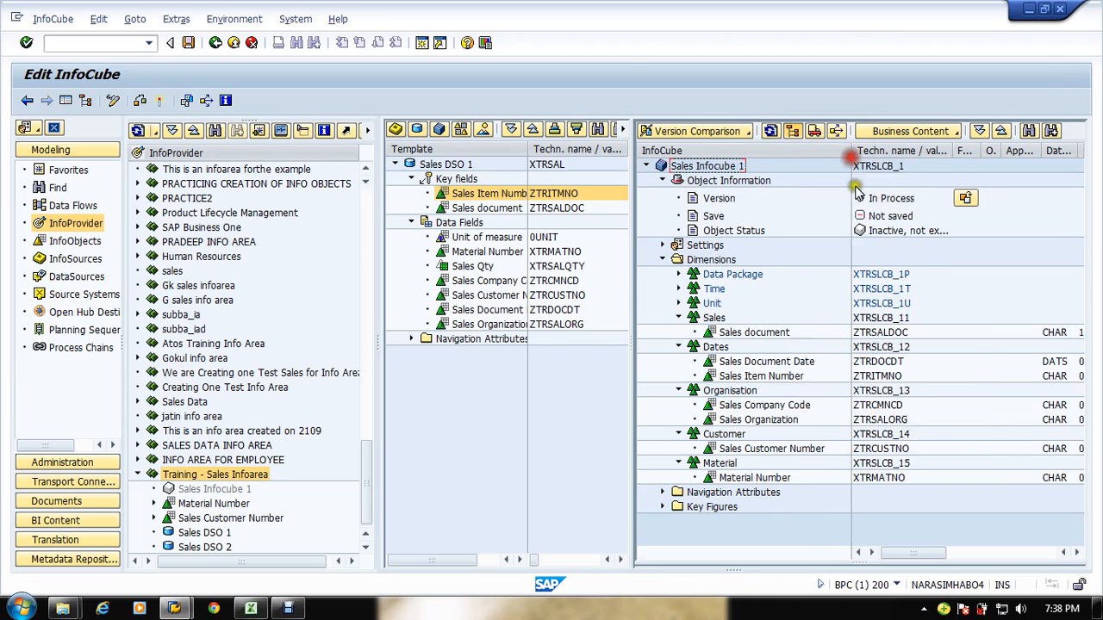
pyautogui.click(767, 375)
pyautogui.moveTo(763, 376); pyautogui.dragTo(715, 317)
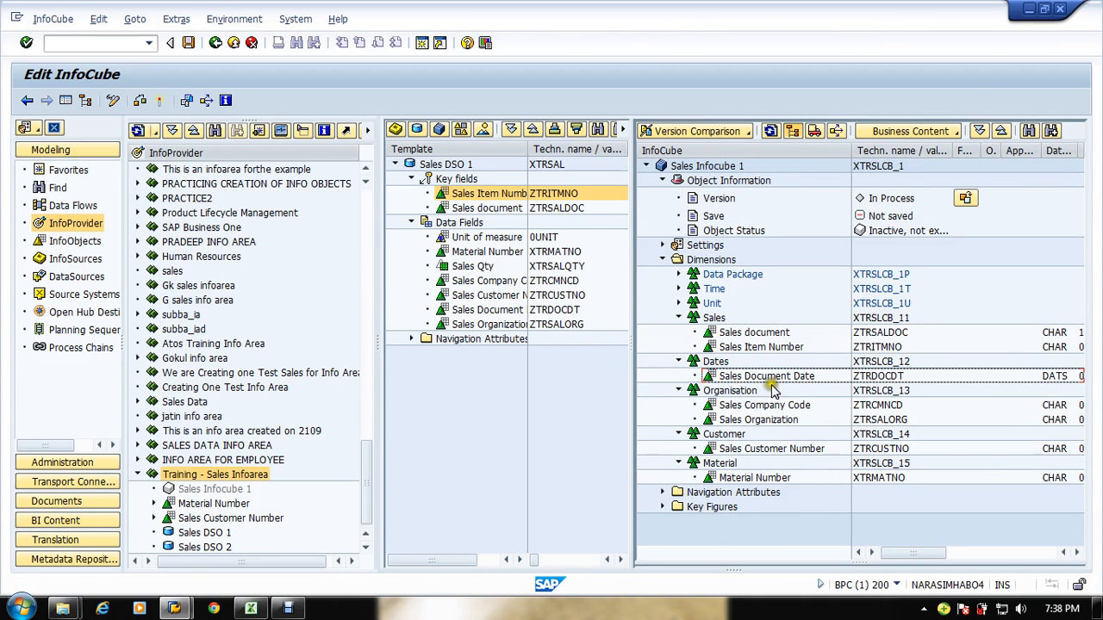
# Step: Save the InfoCube and close the message log
pyautogui.click(718, 377)
pyautogui.moveTo(702, 414)
pyautogui.mouseDown()
pyautogui.moveTo(756, 505)
pyautogui.moveTo(765, 426)
pyautogui.mouseUp()
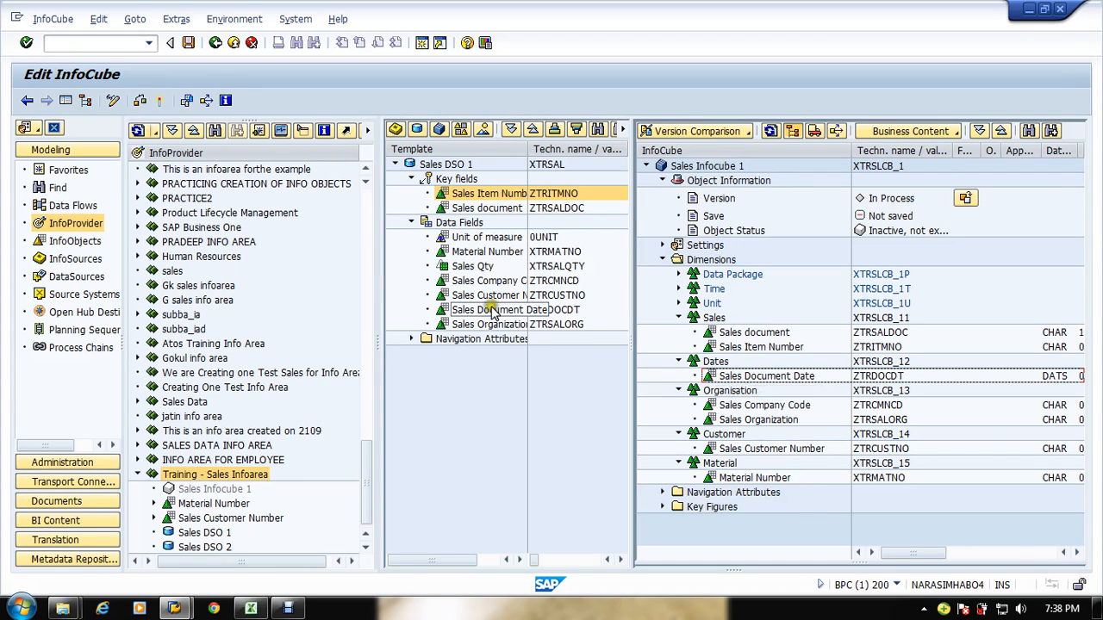
pyautogui.click(465, 237)
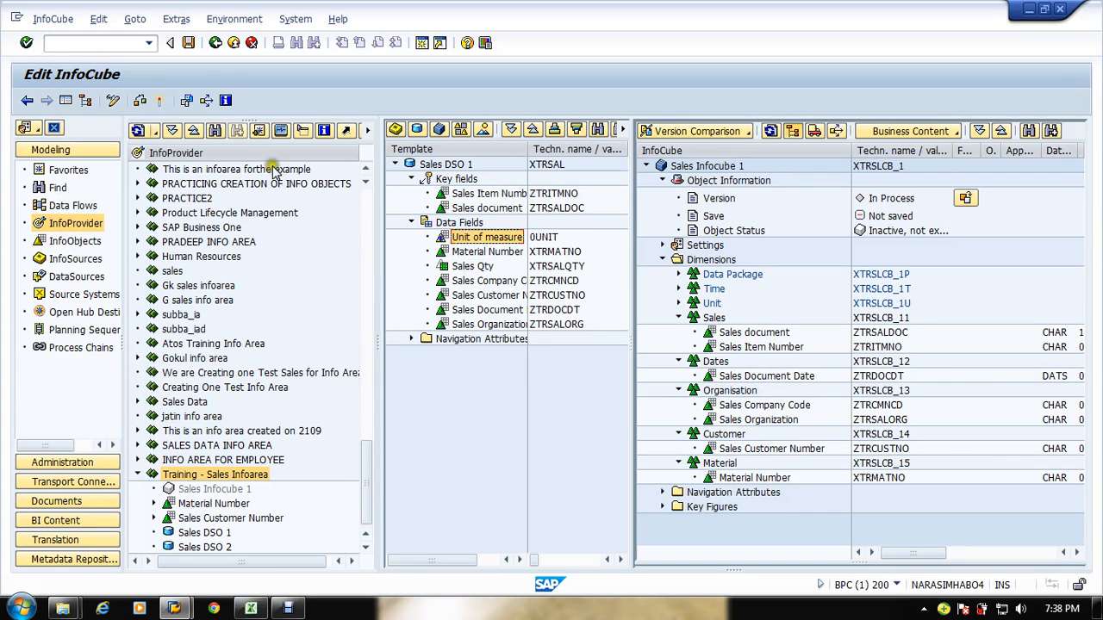
pyautogui.click(187, 43)
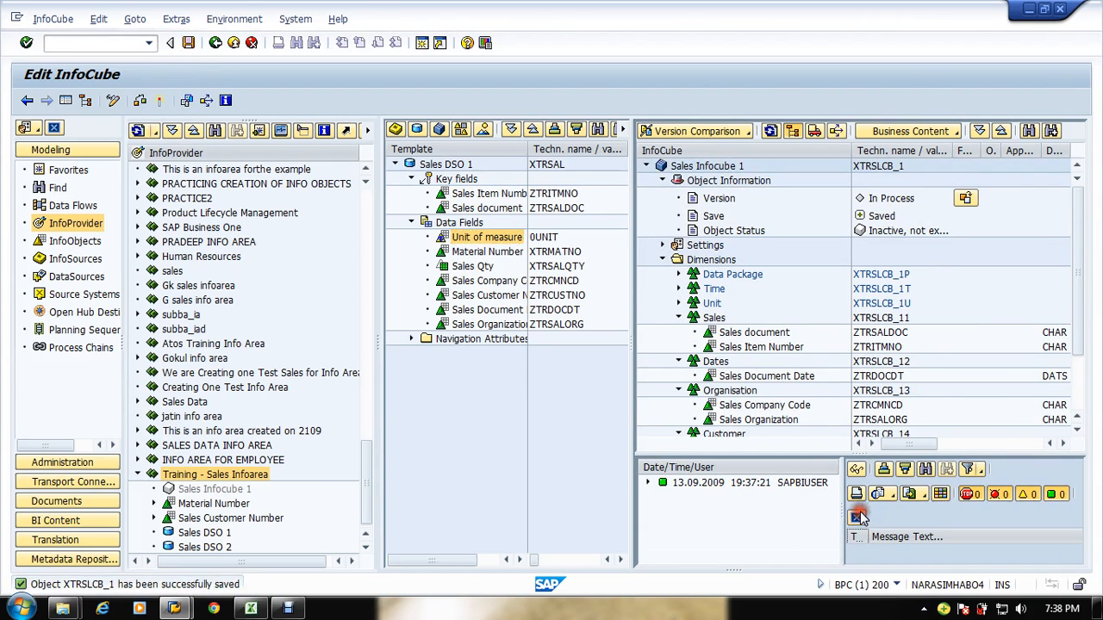
pyautogui.click(856, 517)
# Step: Try to drag Sales Qty from the template into the InfoCube's Key Figures folder
pyautogui.click(663, 507)
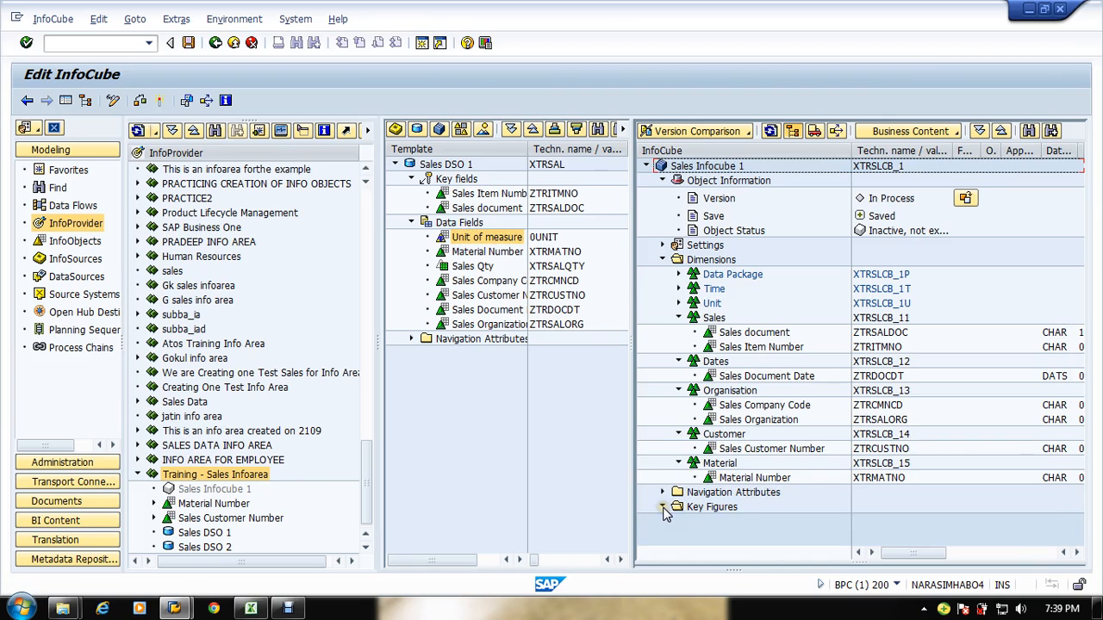
pyautogui.click(492, 397)
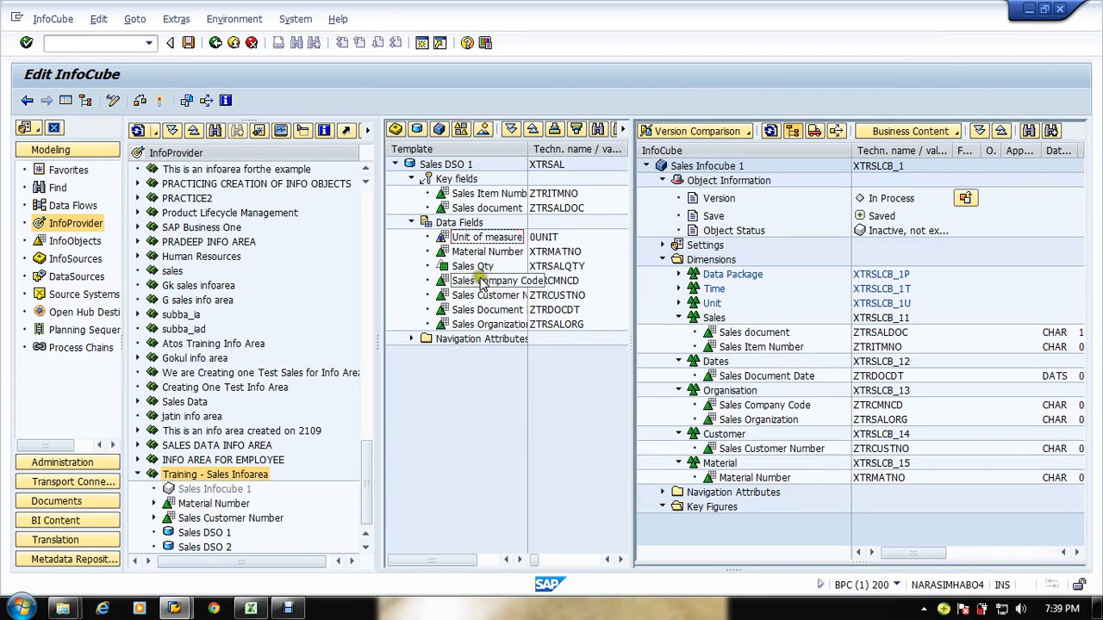
pyautogui.moveTo(472, 266); pyautogui.dragTo(728, 526)
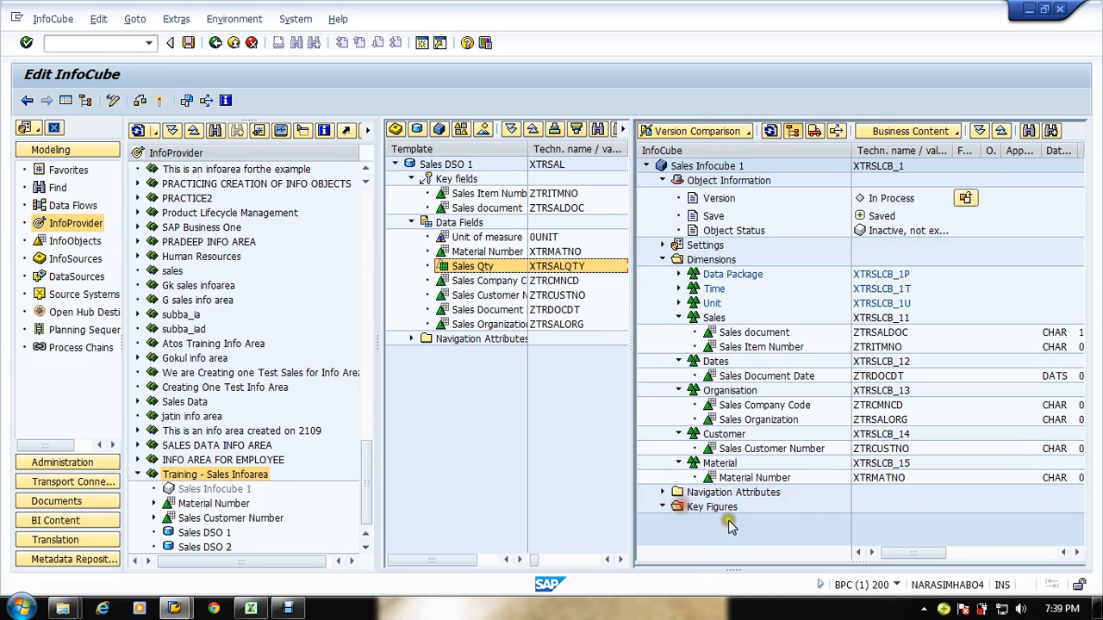
pyautogui.click(495, 393)
pyautogui.click(439, 265)
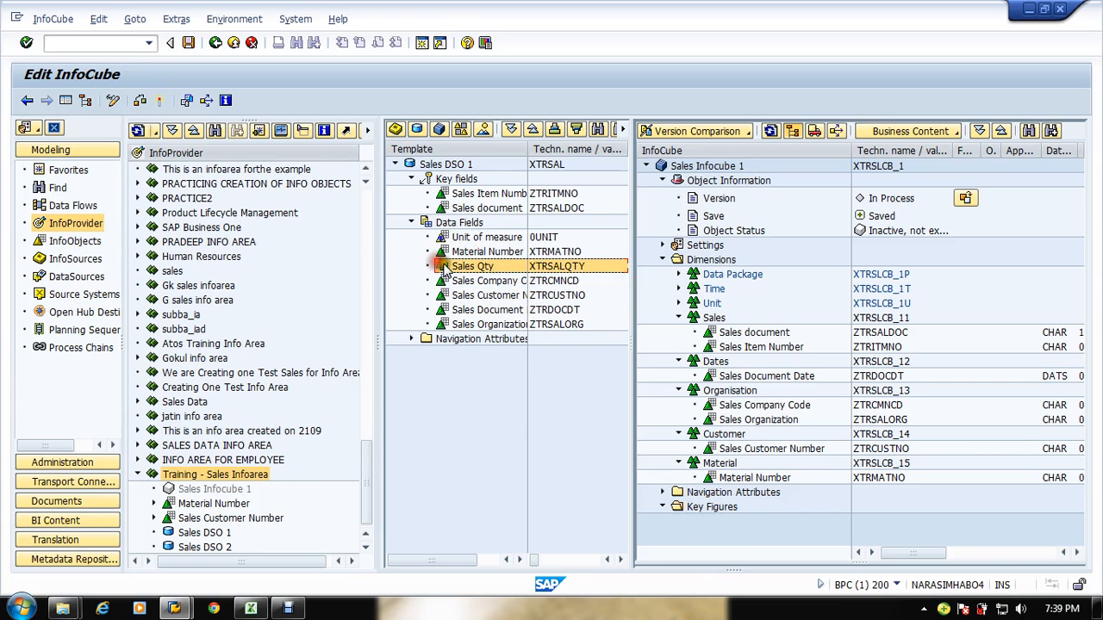
pyautogui.moveTo(444, 269); pyautogui.dragTo(712, 508)
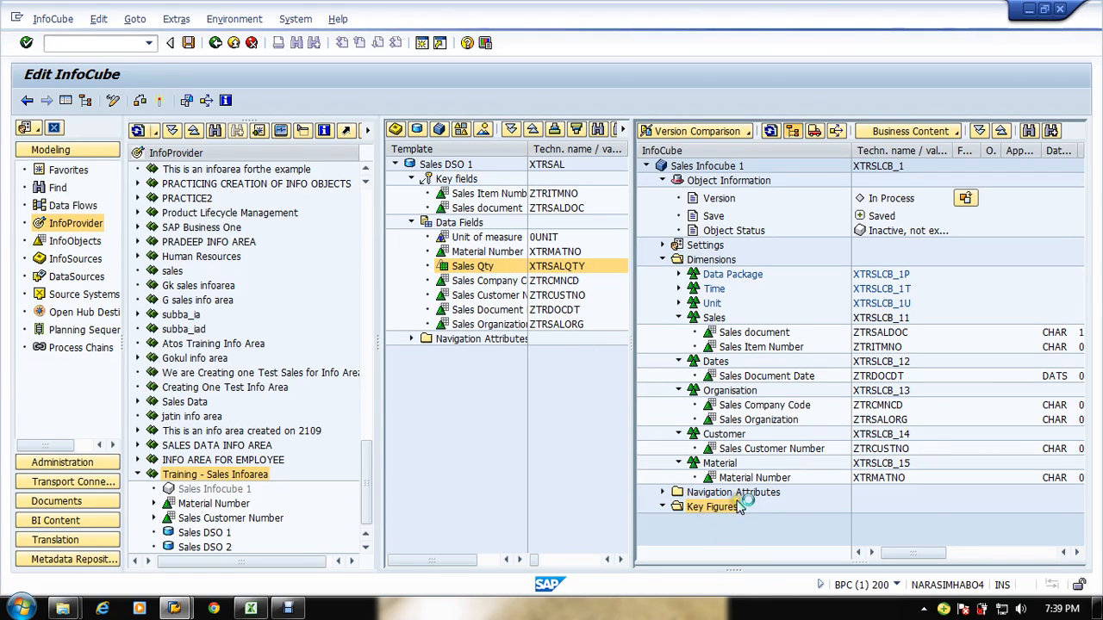
# Step: Insert key figures XTRSALQTY (Sales Qty) and XTRNETPR (Net Price) into Key Figures via InfoObject direct input
pyautogui.rightClick(712, 508)
pyautogui.click(748, 495)
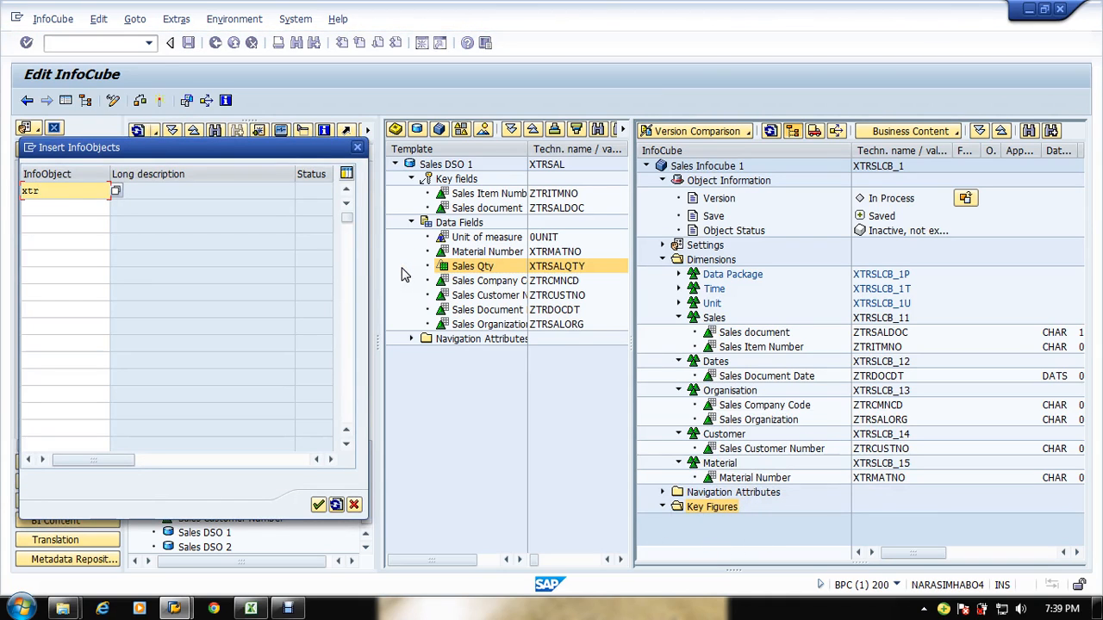
pyautogui.write('xtrsalqty')
pyautogui.press('Return')
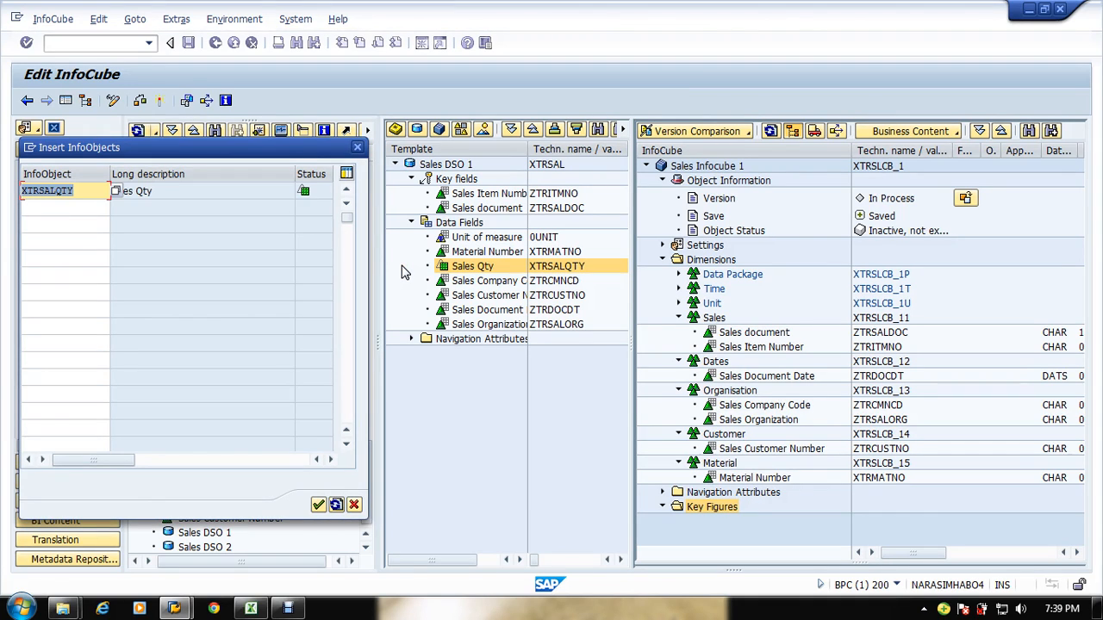
pyautogui.press('Down')
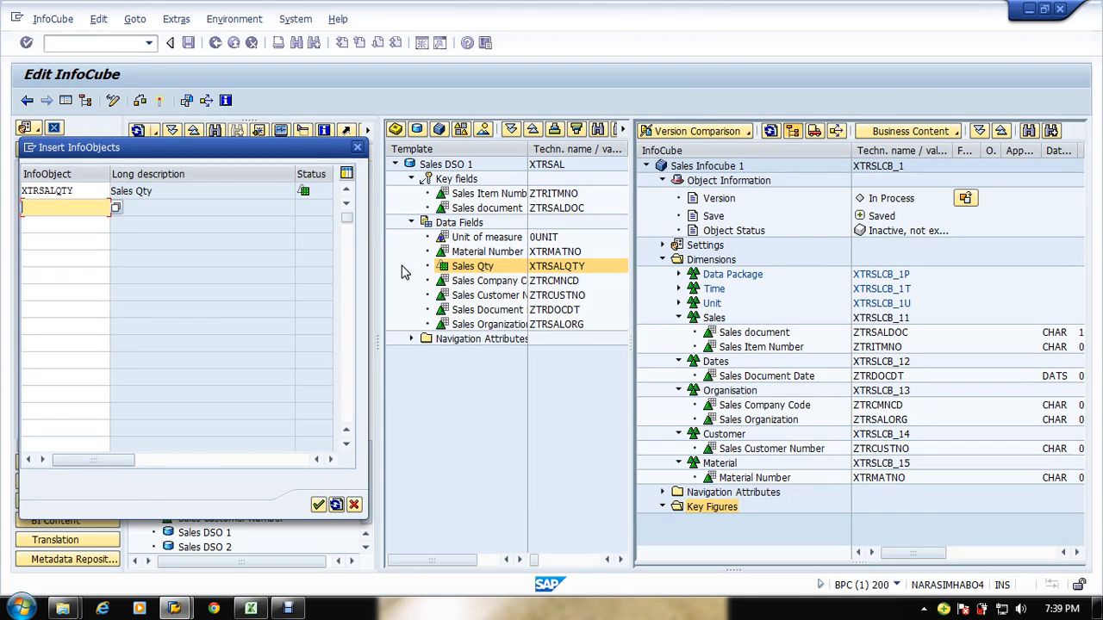
pyautogui.write('xtr')
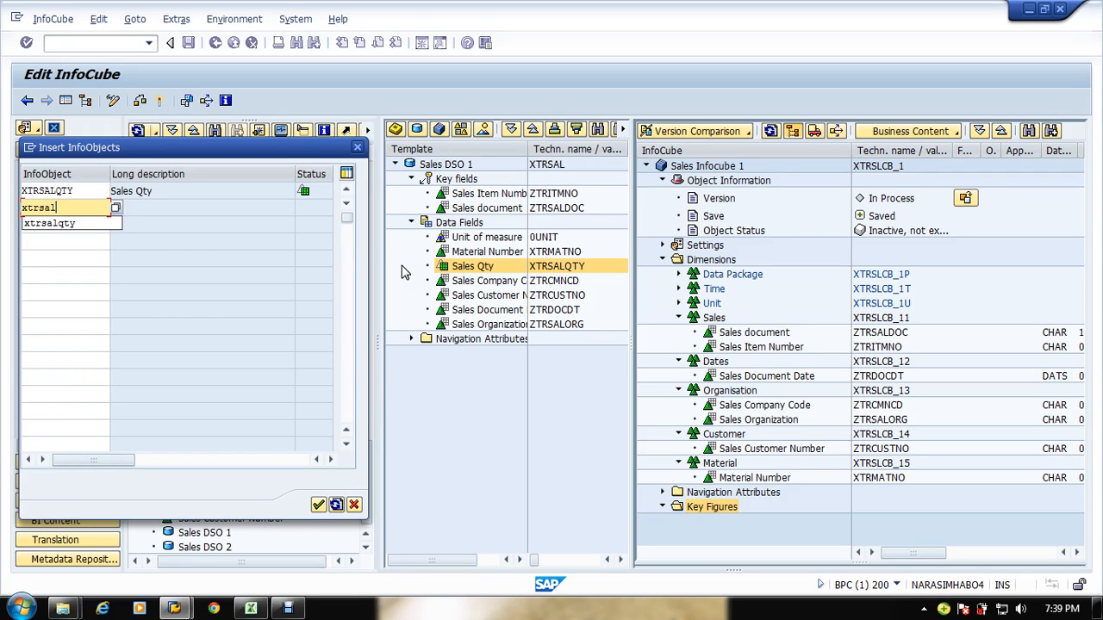
pyautogui.write('*')
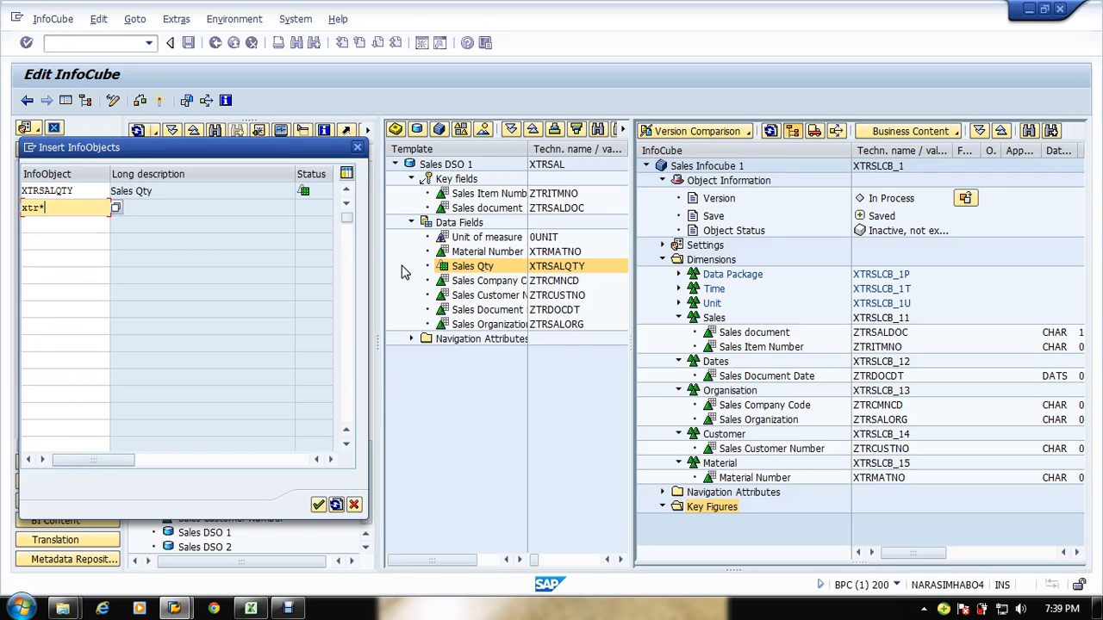
pyautogui.press('Return')
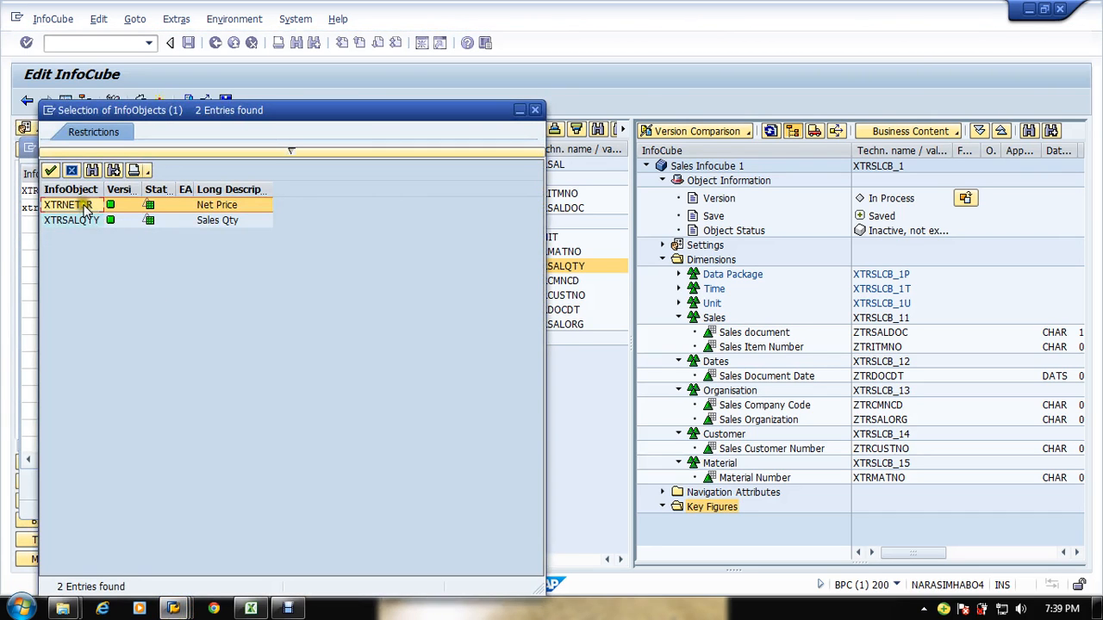
pyautogui.doubleClick(90, 220)
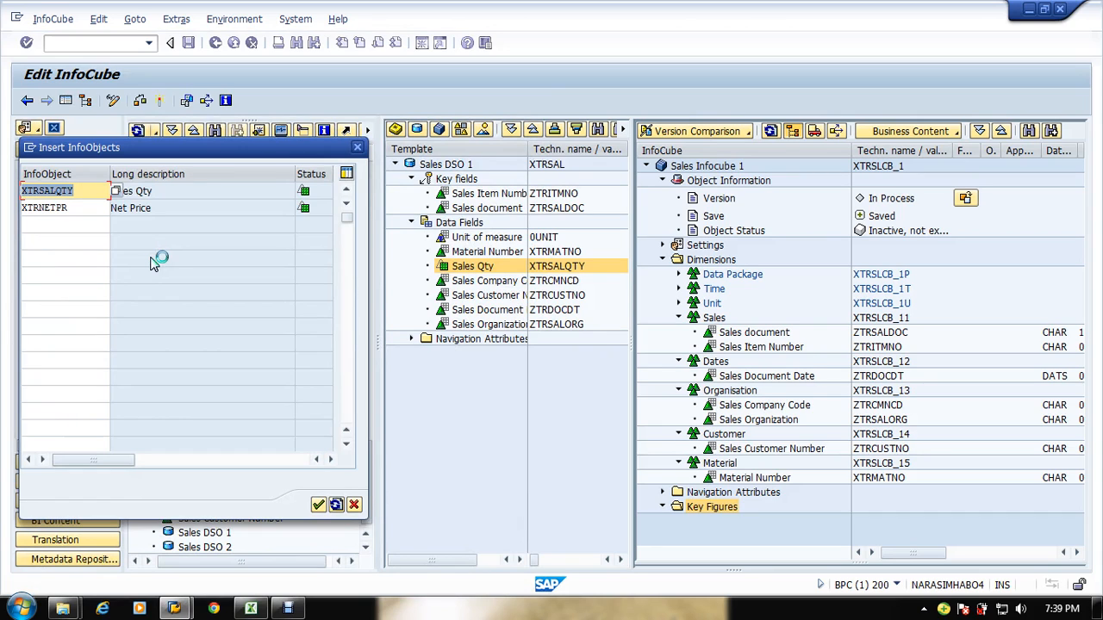
pyautogui.click(318, 505)
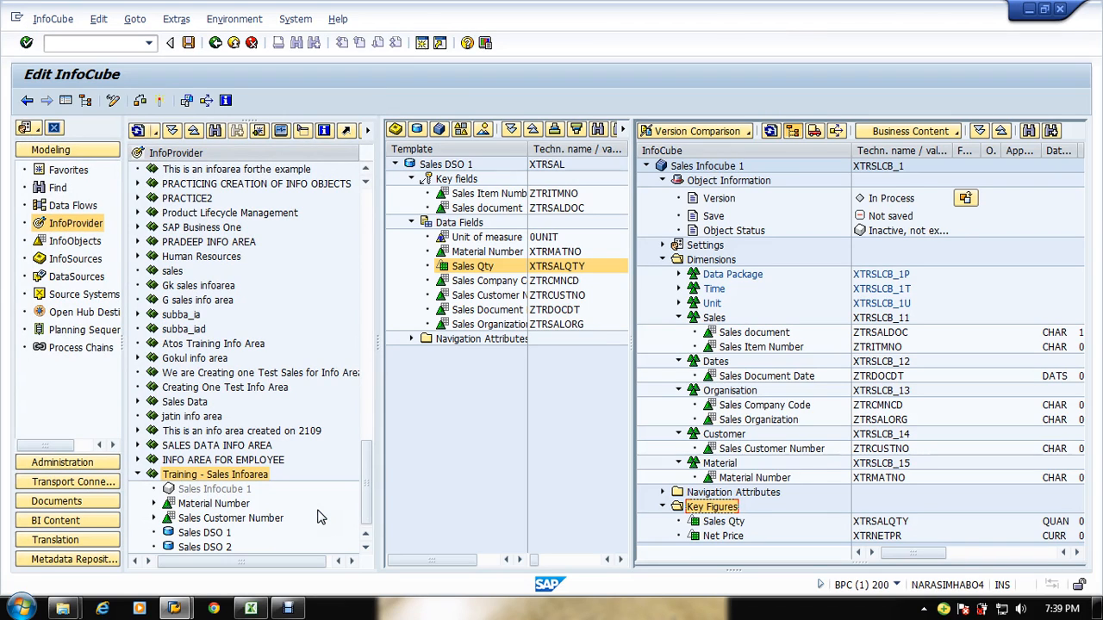
pyautogui.rightClick(718, 318)
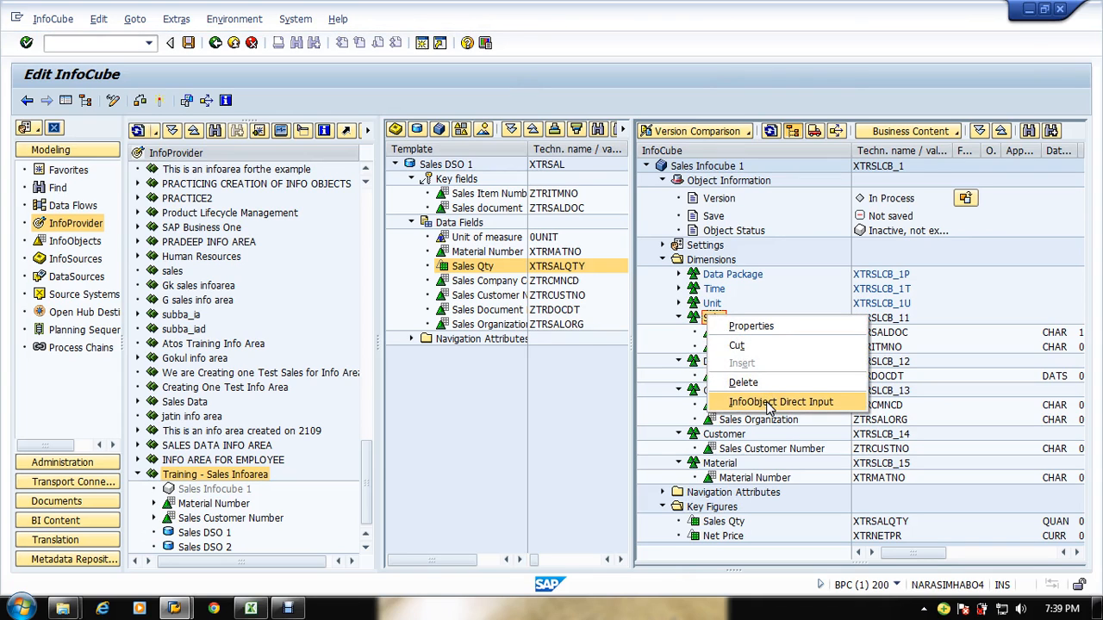
pyautogui.click(782, 402)
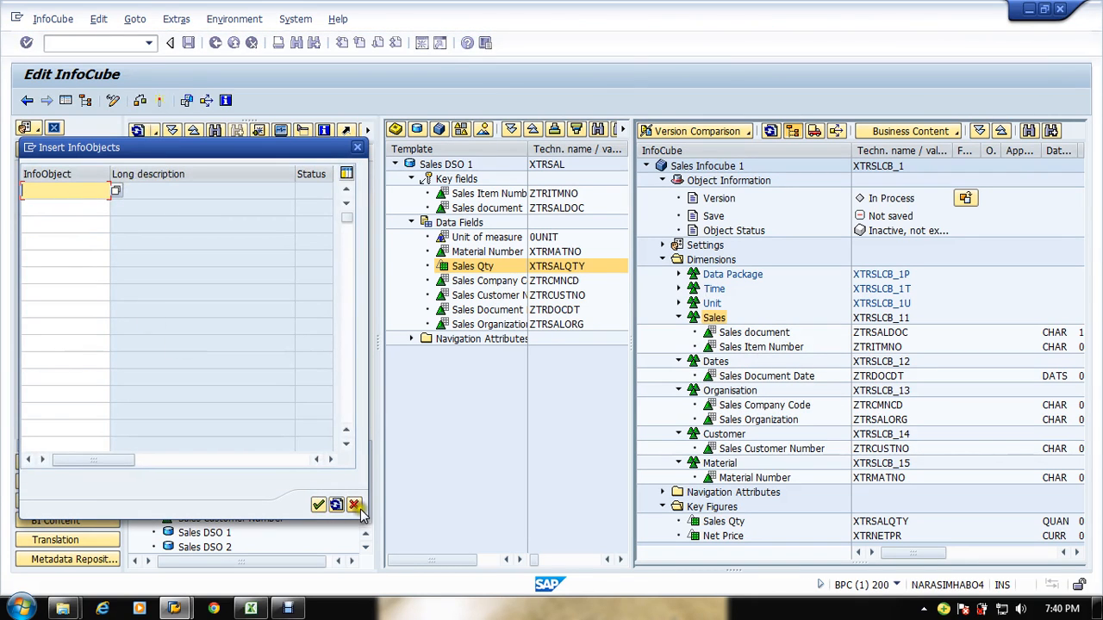
pyautogui.click(354, 505)
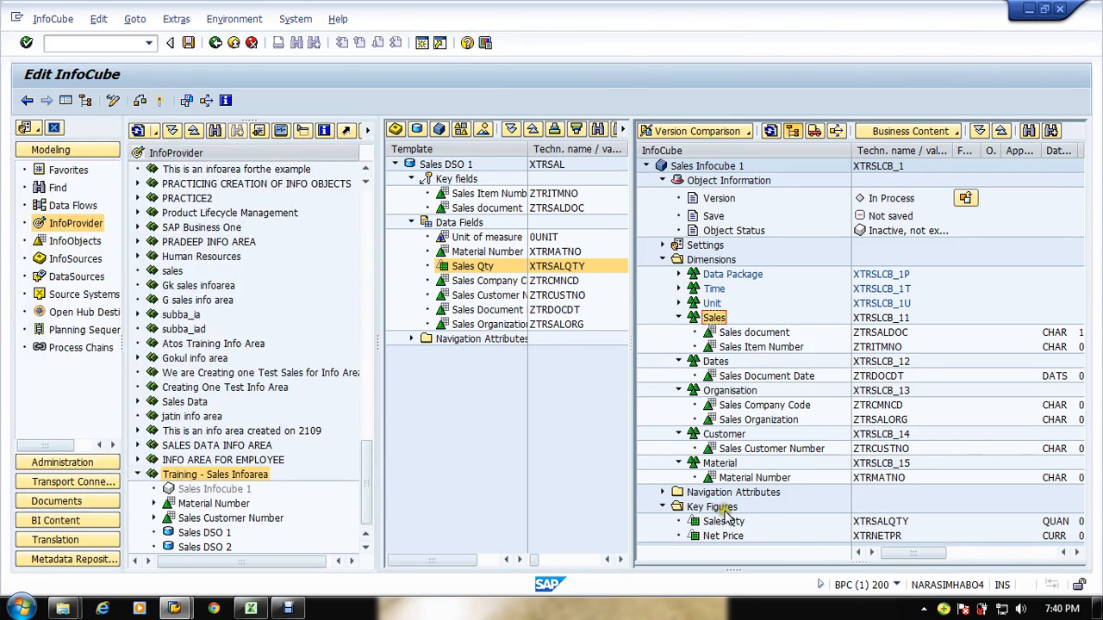
# Step: Switch on Country as a navigation attribute of the InfoCube
pyautogui.click(959, 406)
pyautogui.click(662, 492)
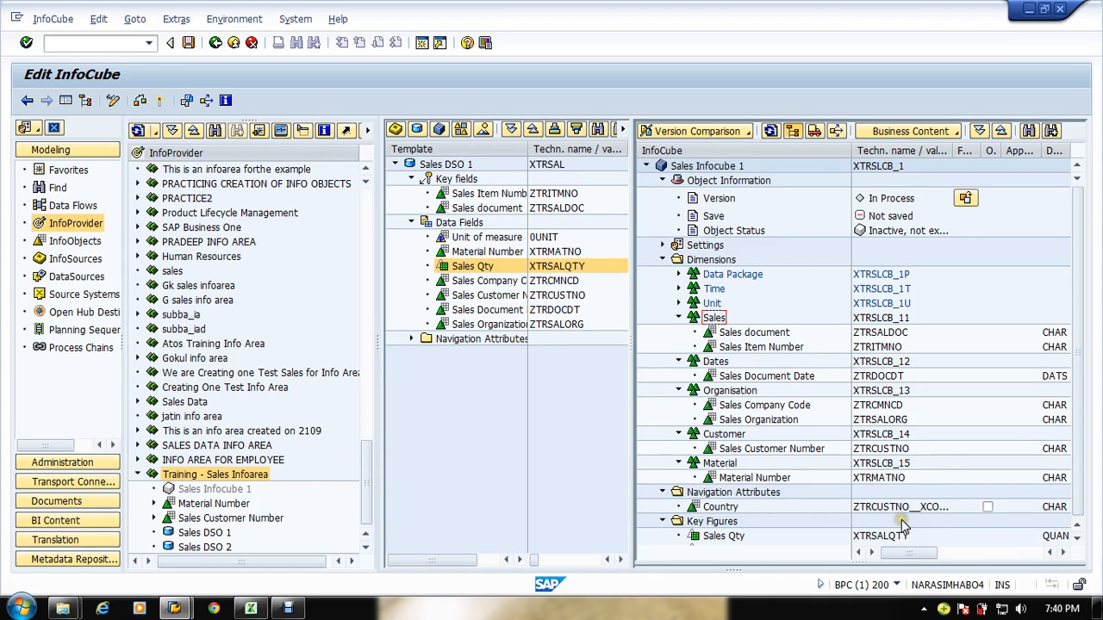
pyautogui.click(988, 507)
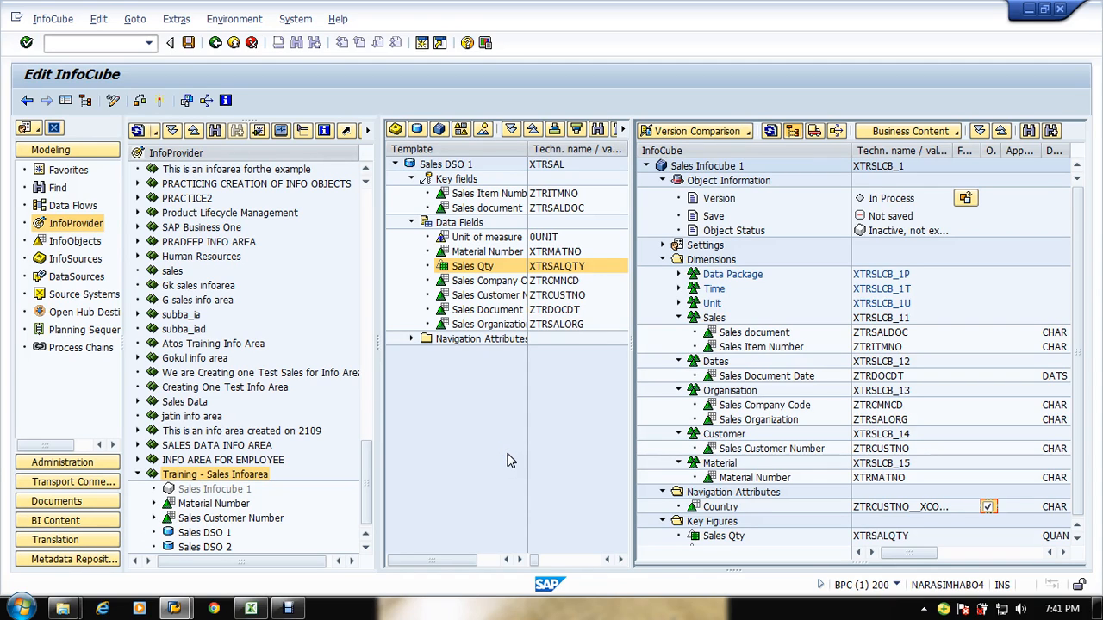
# Step: Activate the InfoCube and close the message log
pyautogui.click(1077, 535)
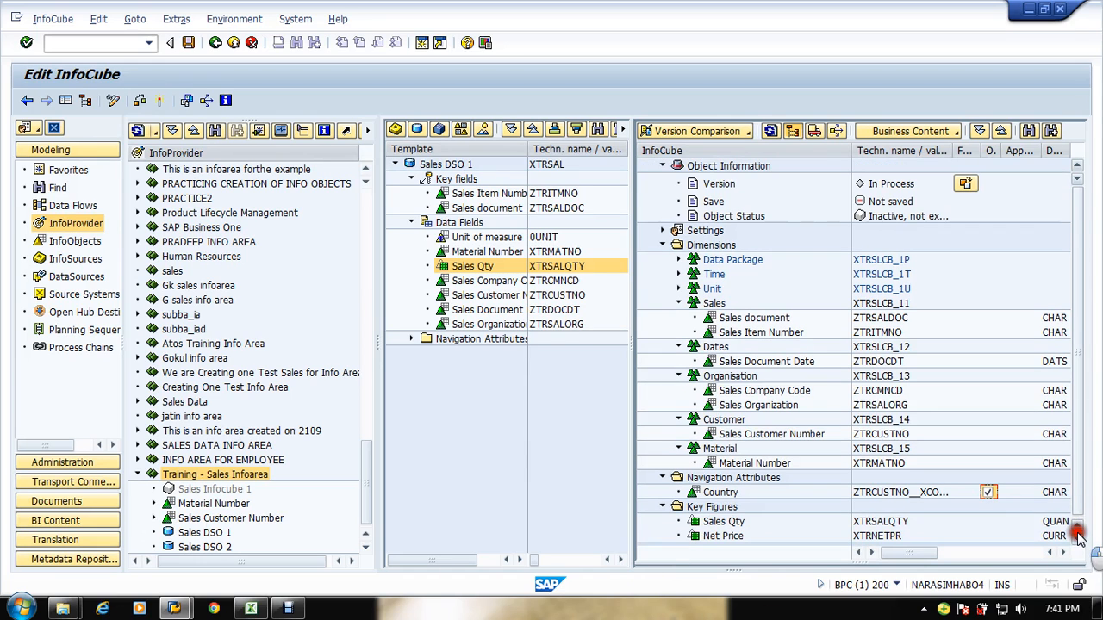
pyautogui.click(694, 536)
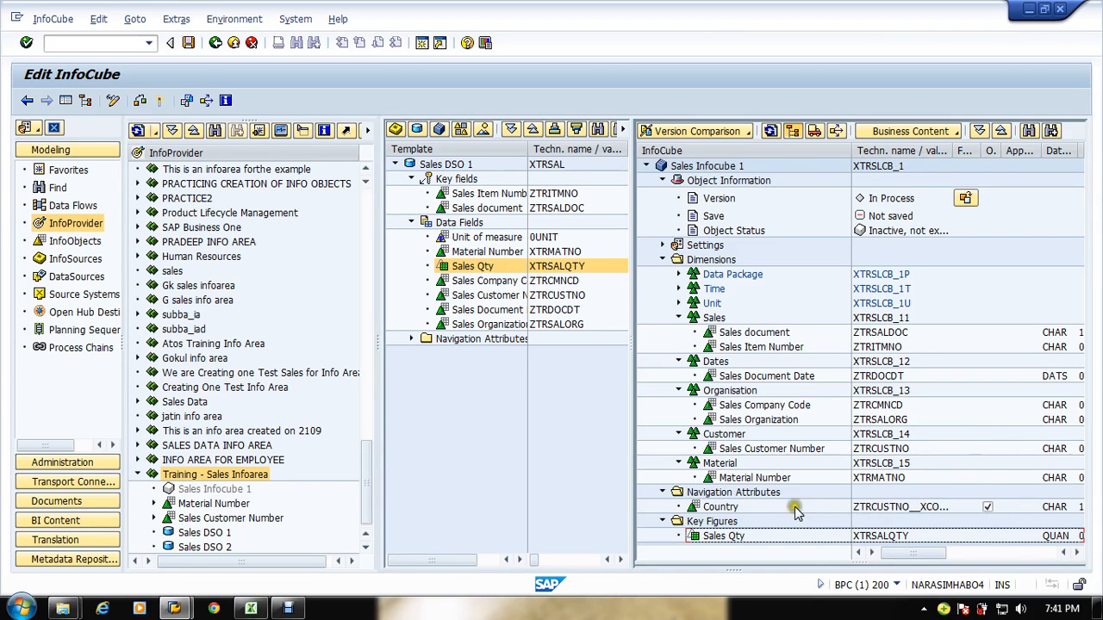
pyautogui.click(159, 99)
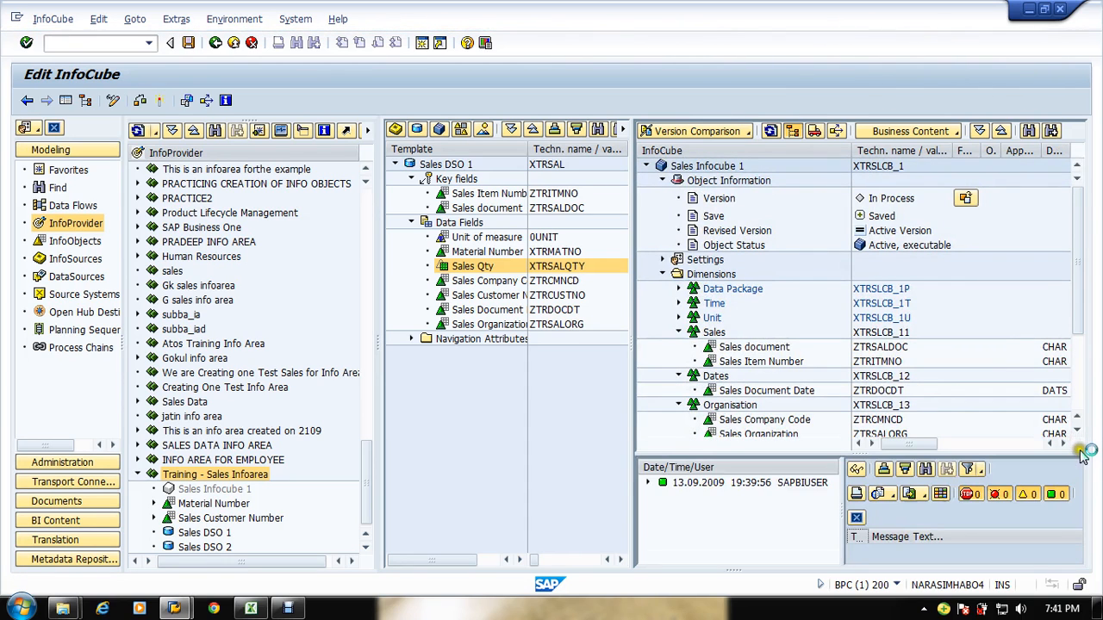
pyautogui.click(856, 517)
# Step: Expand the Unit and Data Package dimensions to review their characteristics
pyautogui.scroll(-2, 1076, 500)
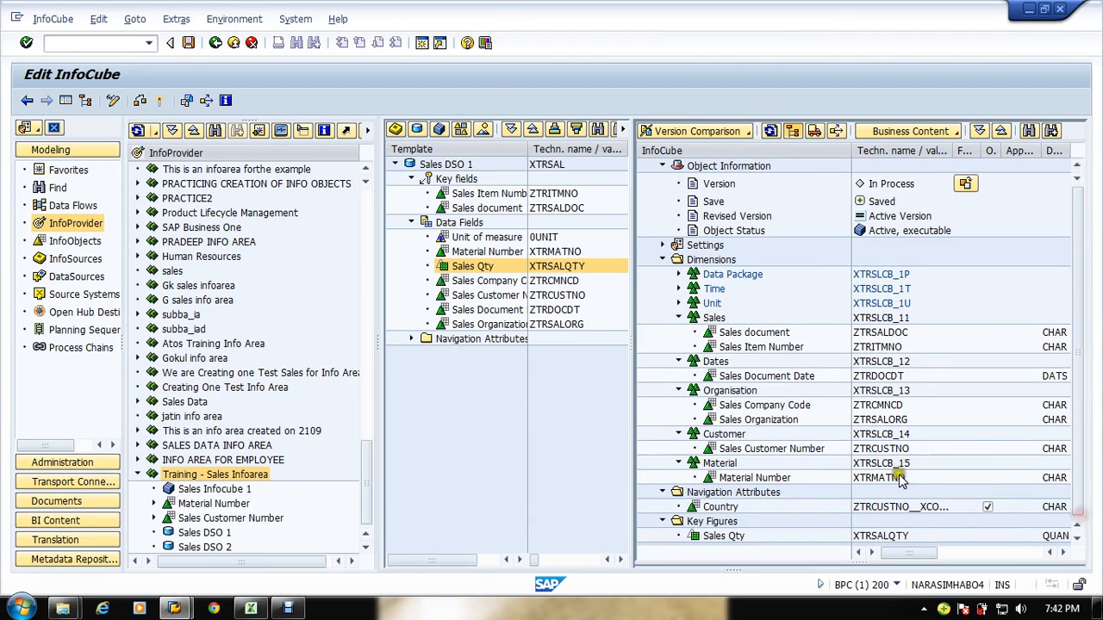
pyautogui.click(678, 302)
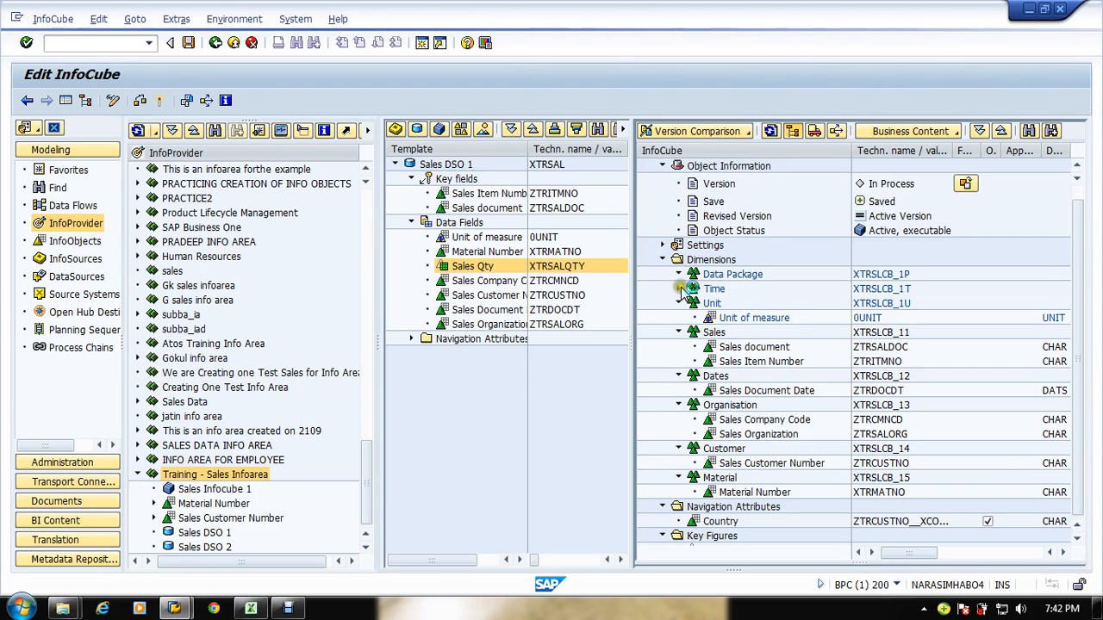
pyautogui.click(678, 278)
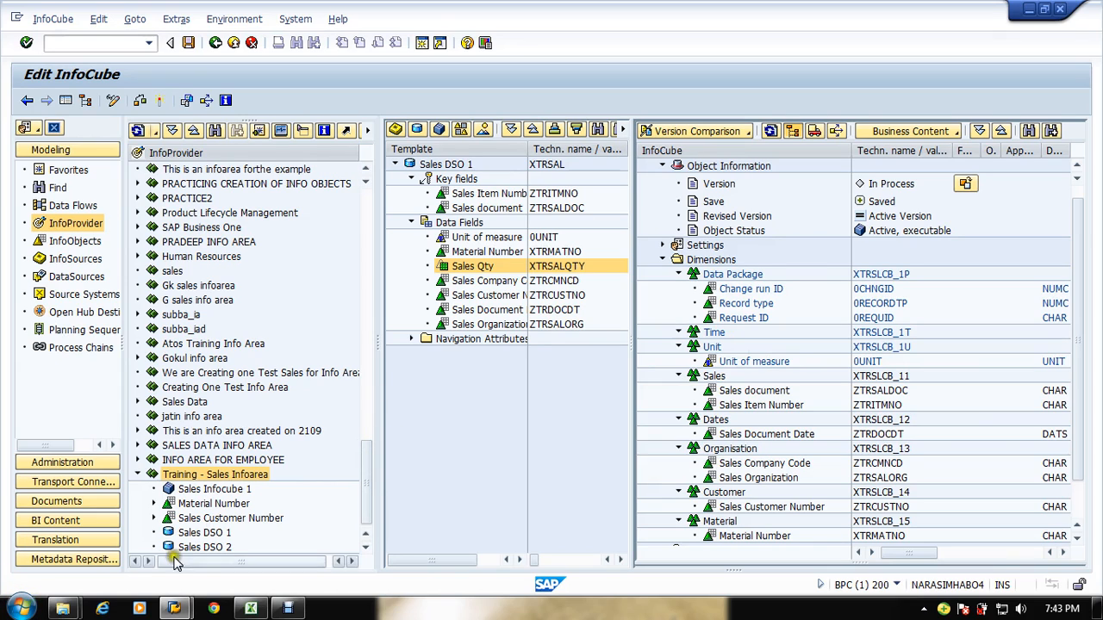
pyautogui.click(523, 445)
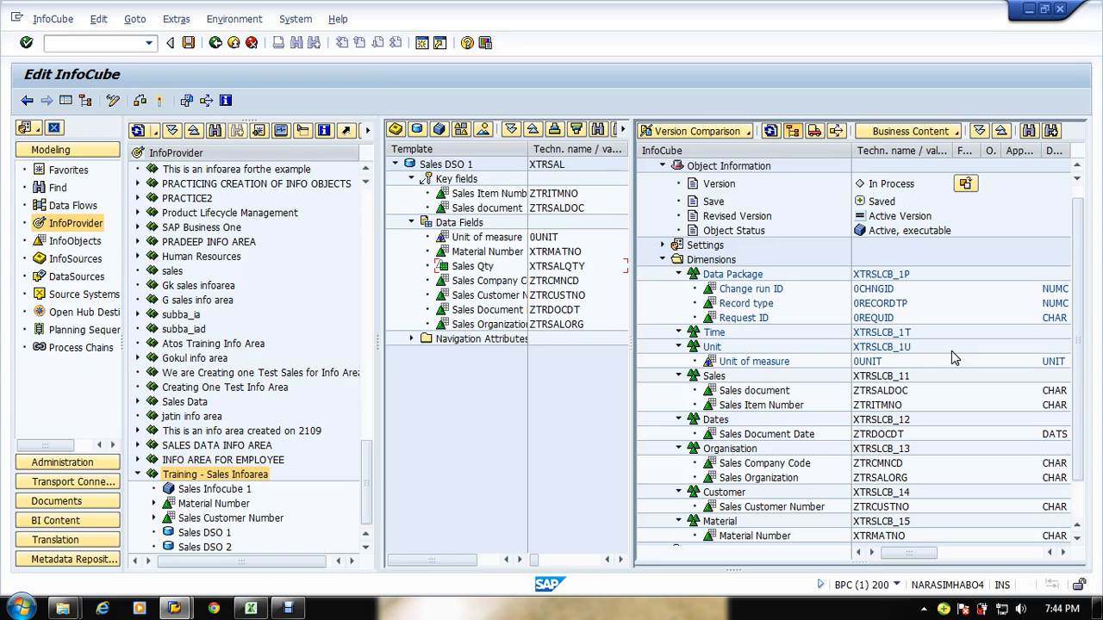
pyautogui.click(20, 609)
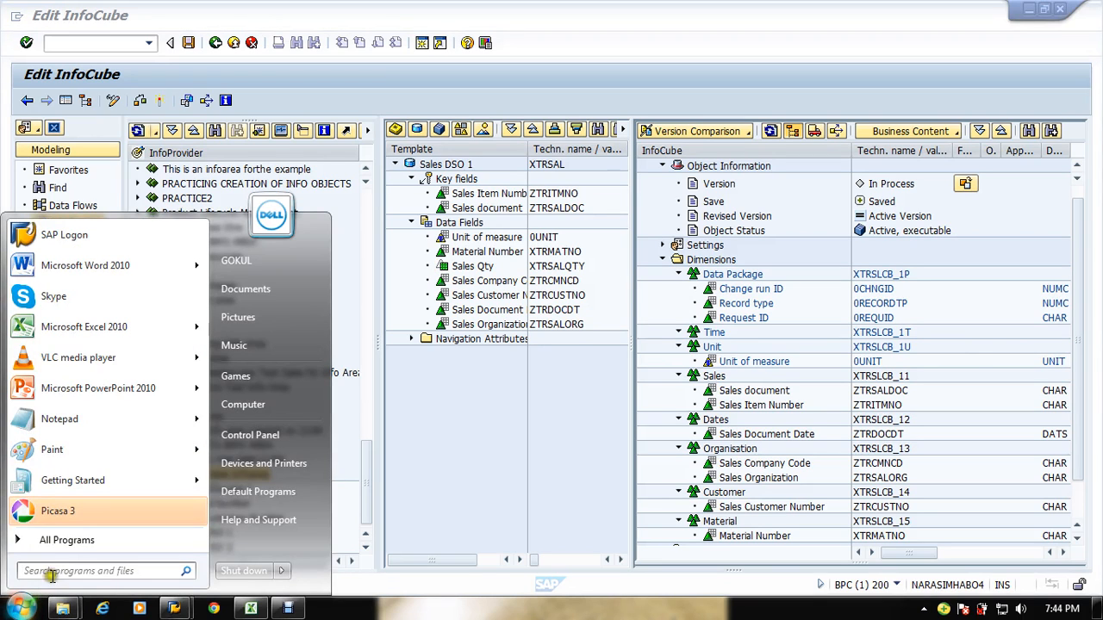
pyautogui.click(67, 540)
pyautogui.scroll(-6, 109, 443)
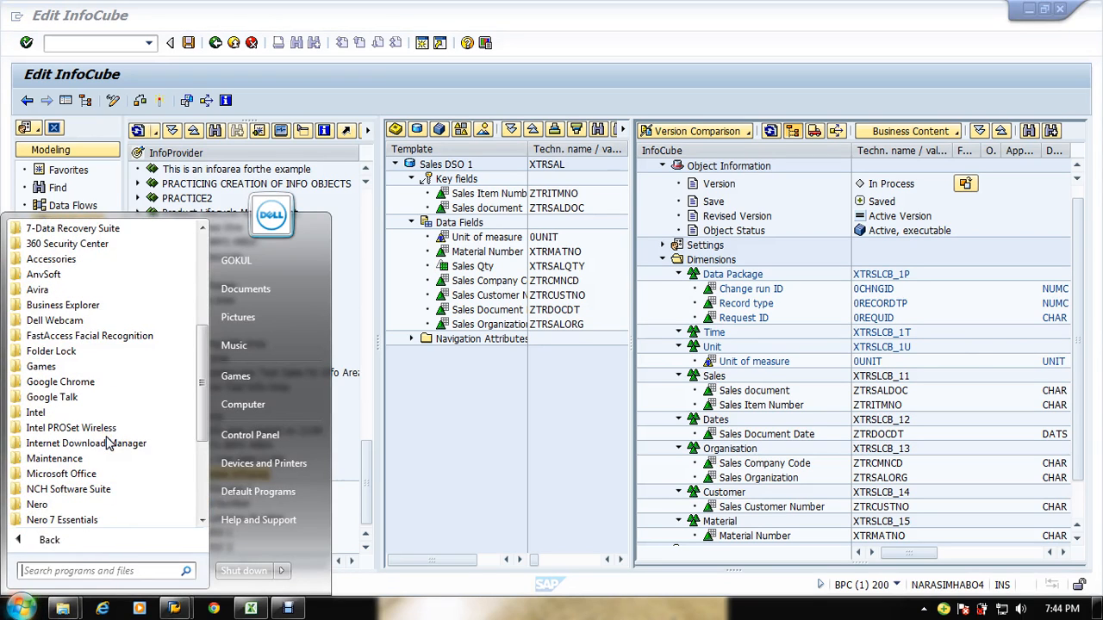
pyautogui.click(89, 308)
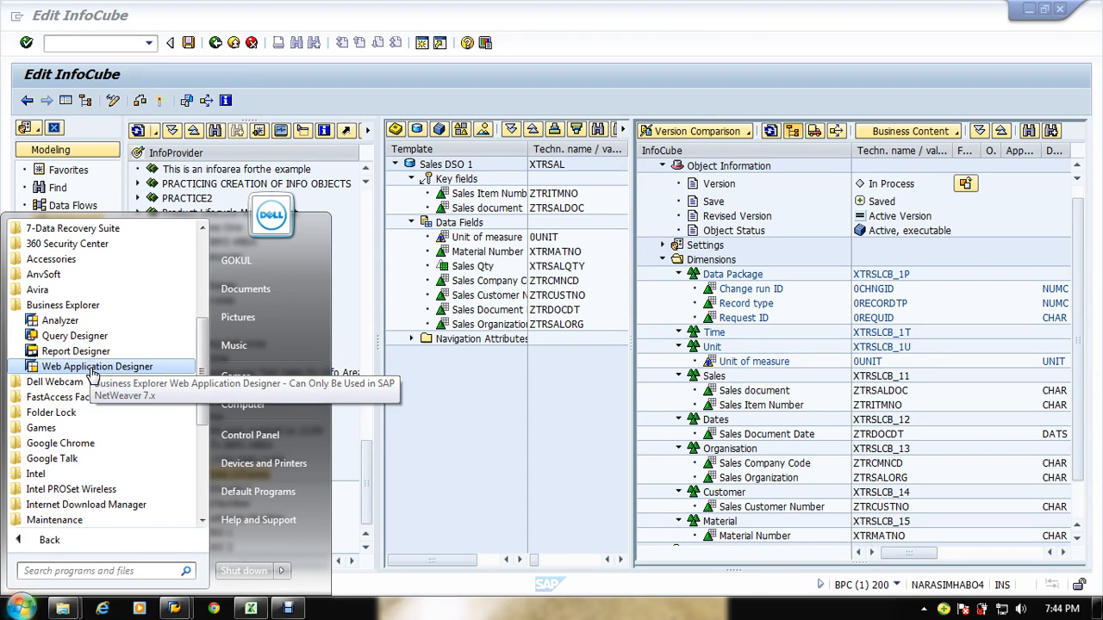
pyautogui.click(516, 419)
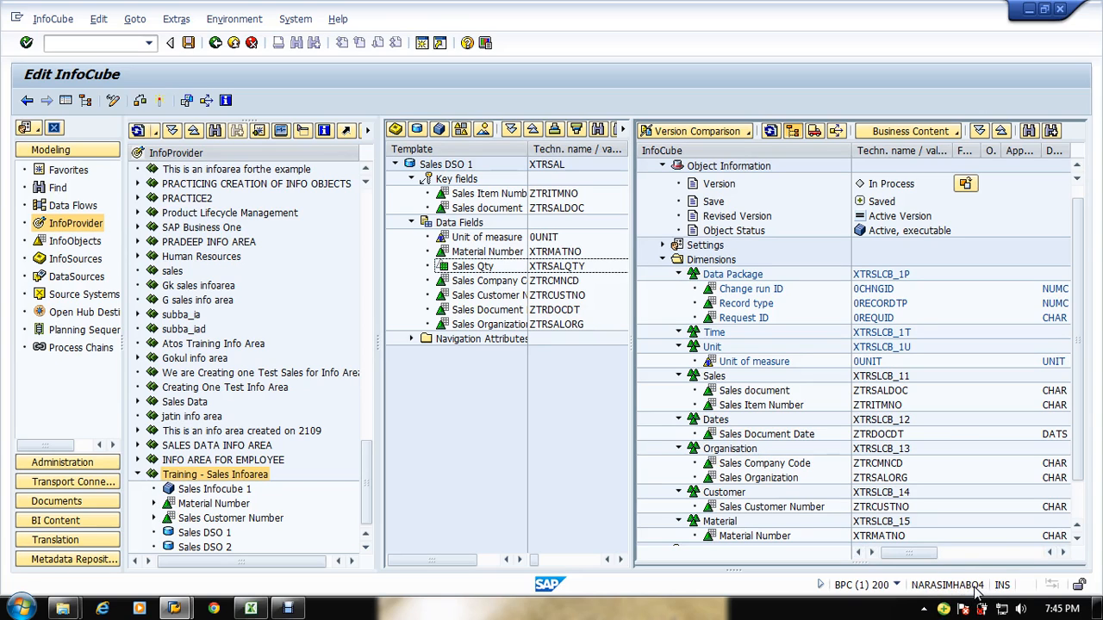
# Step: Open a new session and run transaction SM51 to check the active SAP servers, then return to the InfoCube
pyautogui.click(421, 43)
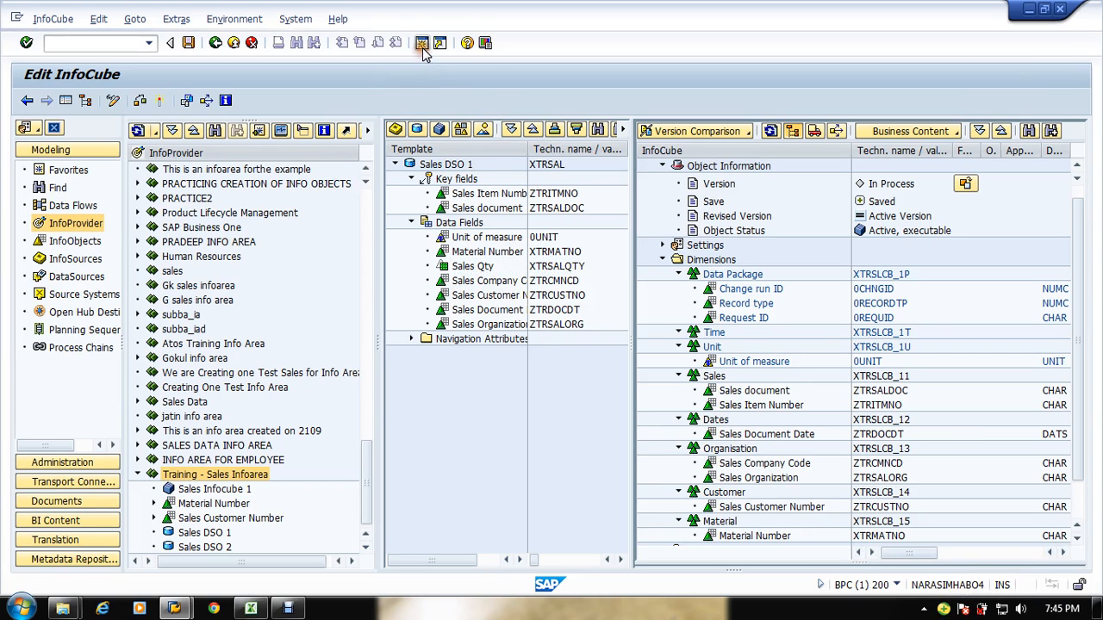
pyautogui.write('sm')
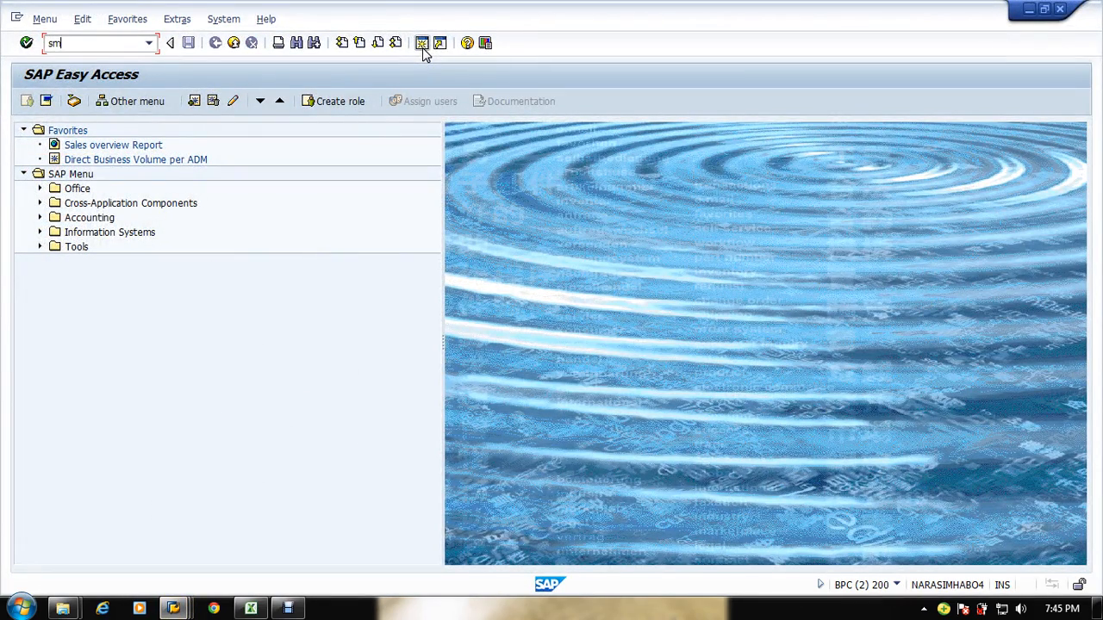
pyautogui.write('51')
pyautogui.press('Return')
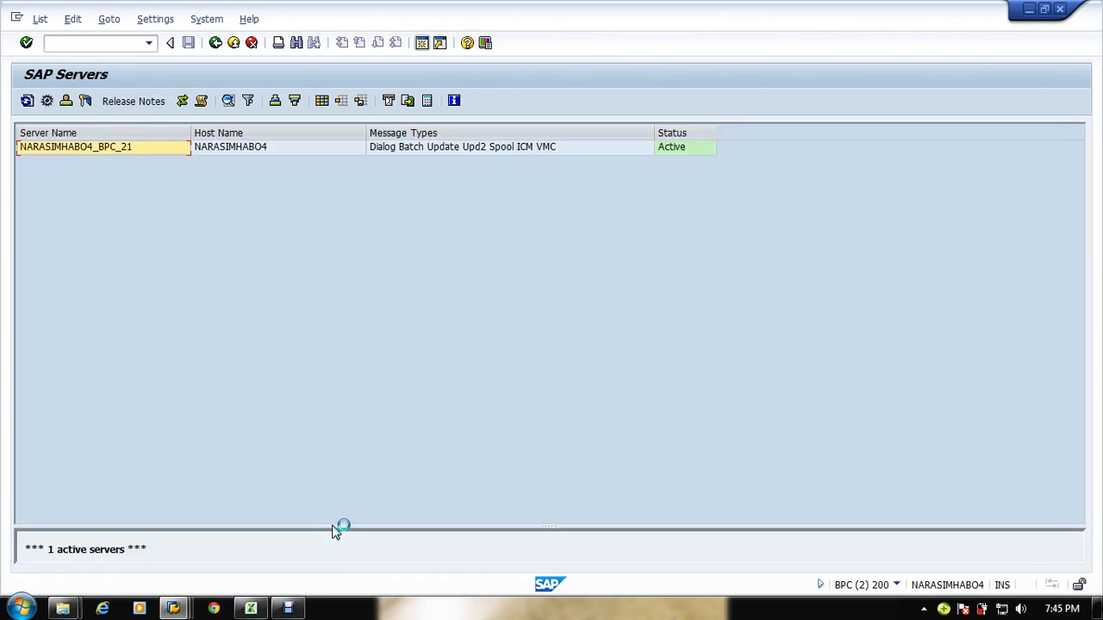
pyautogui.click(146, 148)
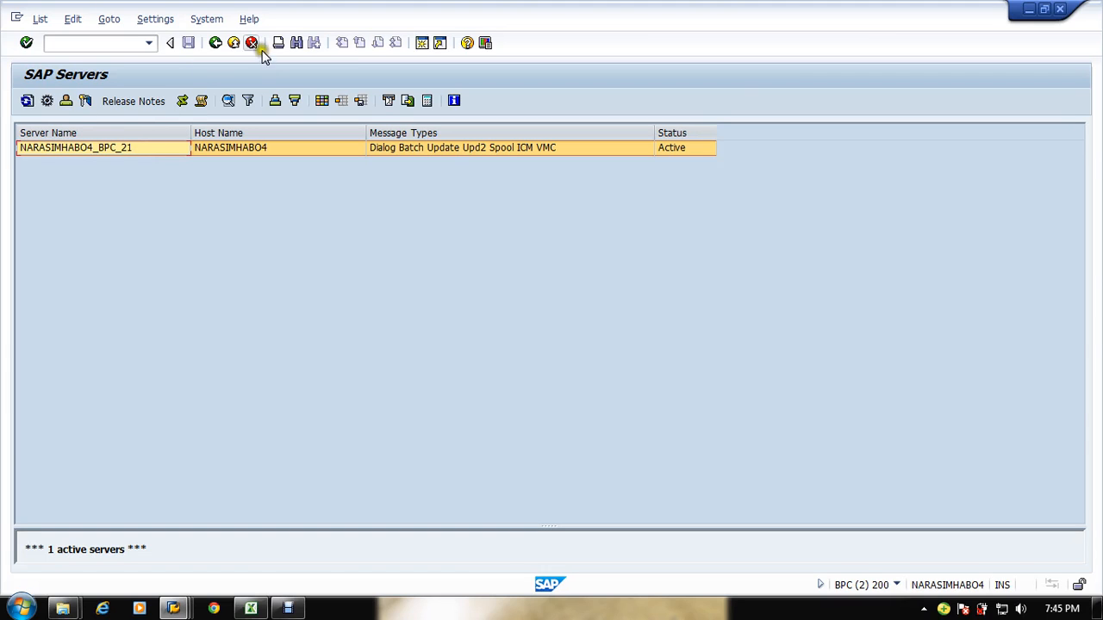
pyautogui.click(233, 44)
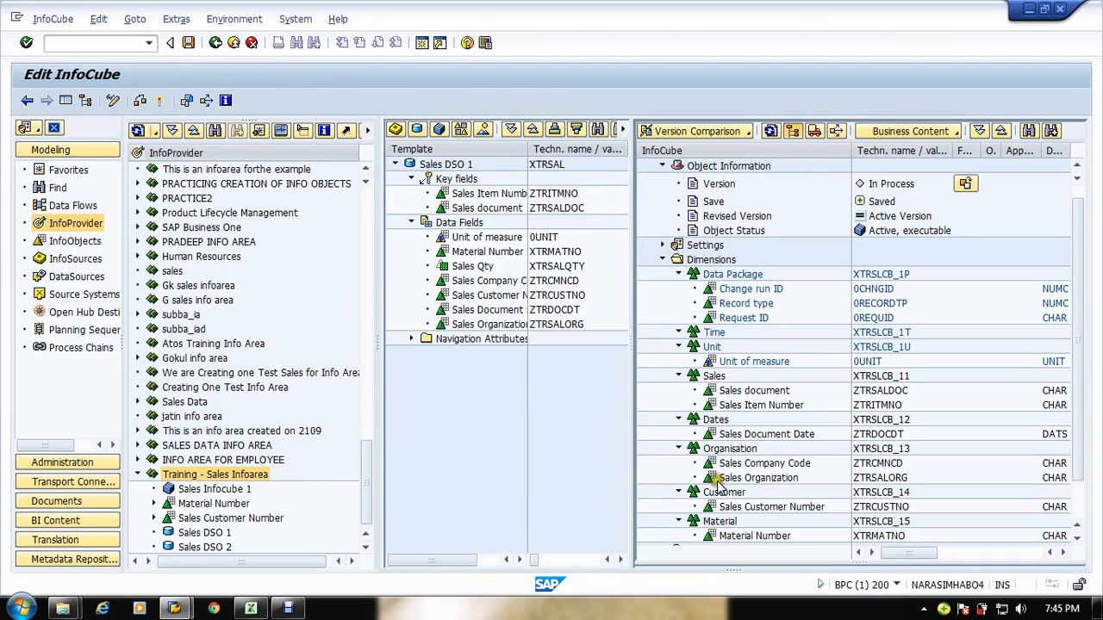
# Step: Open InfoObject direct input for the Time dimension and enter 0CALYEAR and 0CALMONTH
pyautogui.click(731, 289)
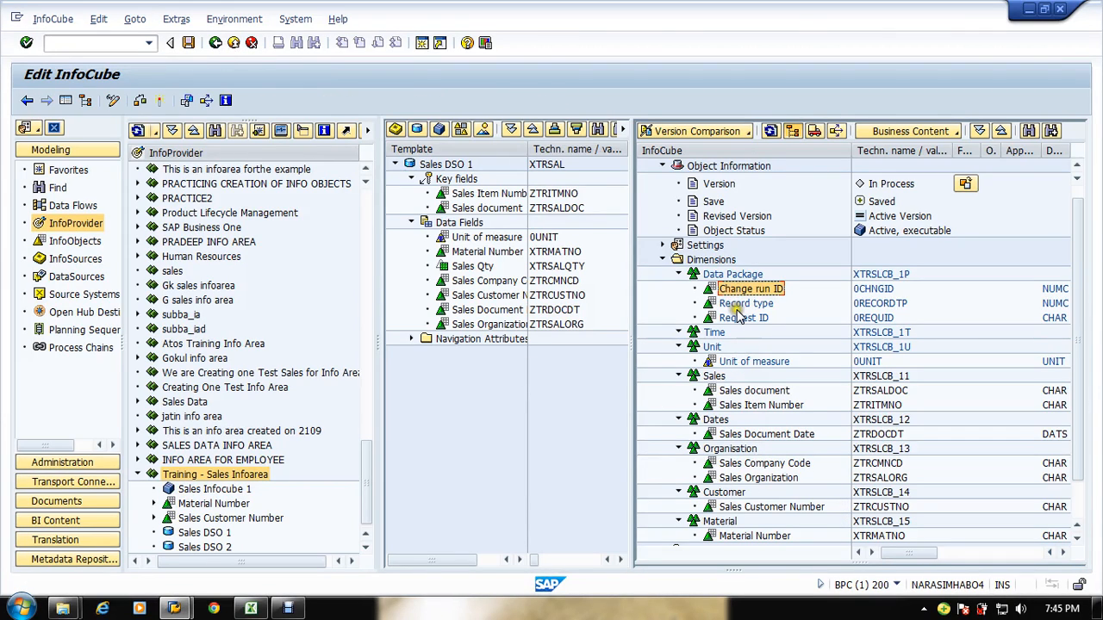
pyautogui.click(738, 308)
pyautogui.click(741, 318)
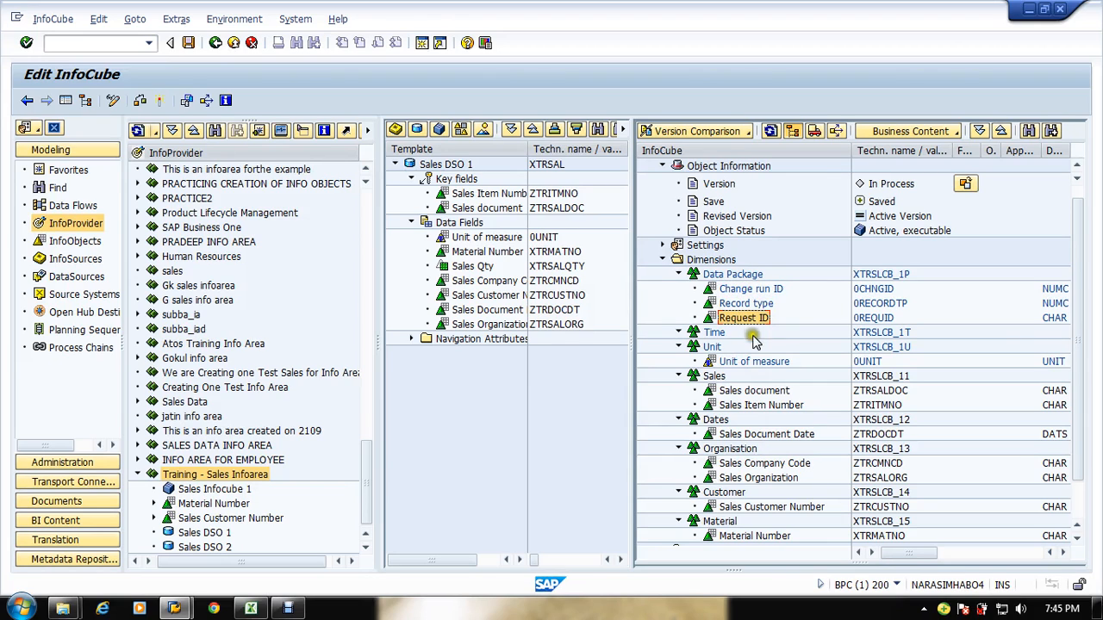
pyautogui.click(724, 275)
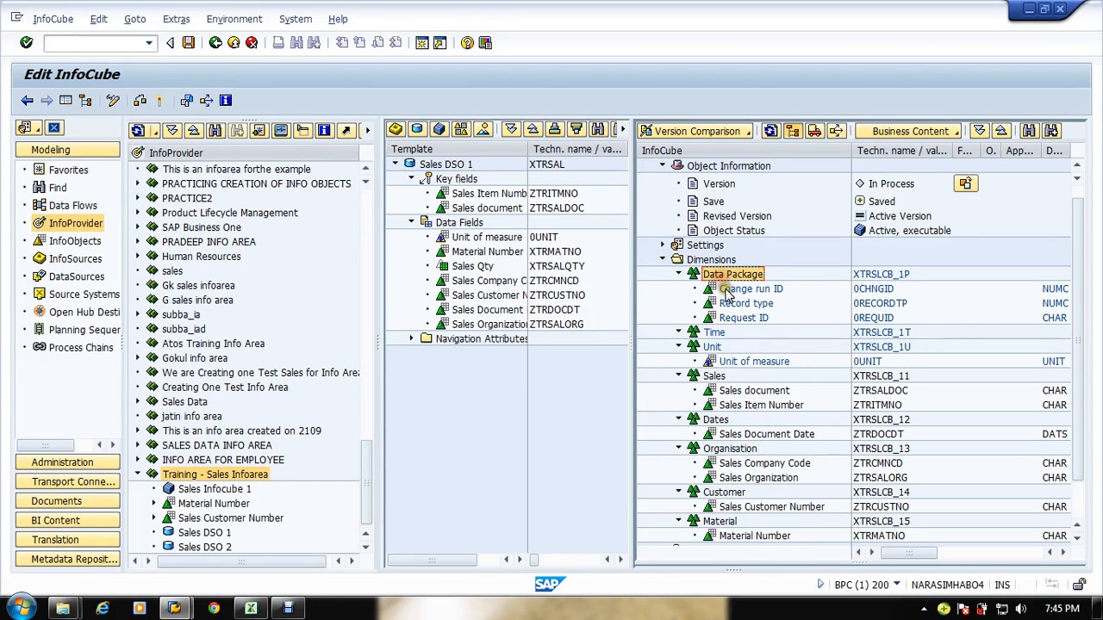
pyautogui.click(715, 333)
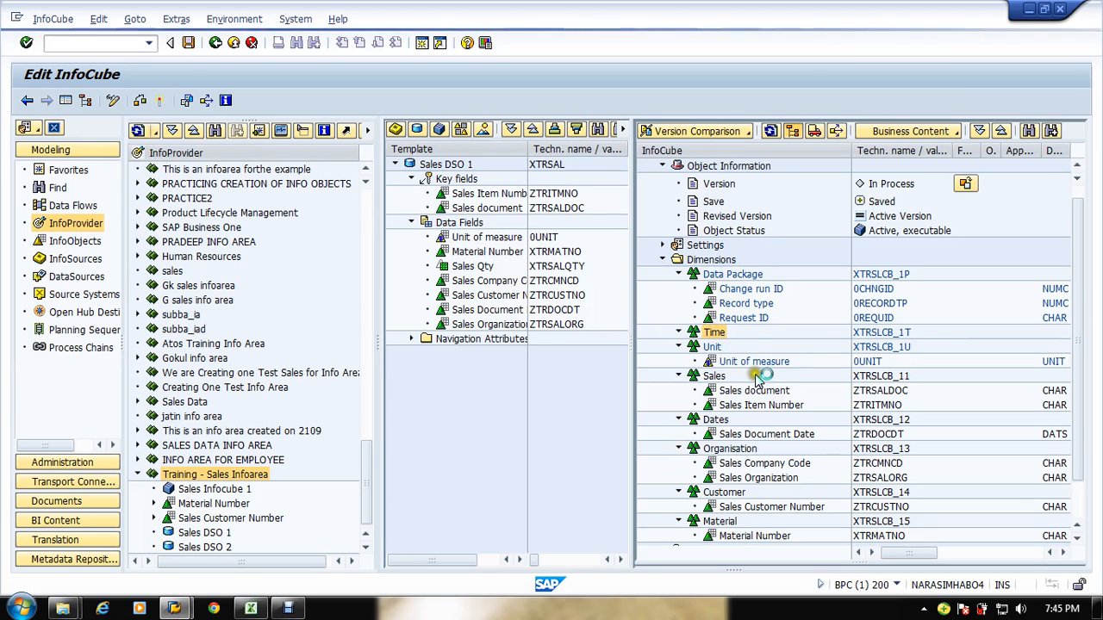
pyautogui.rightClick(733, 337)
pyautogui.click(758, 398)
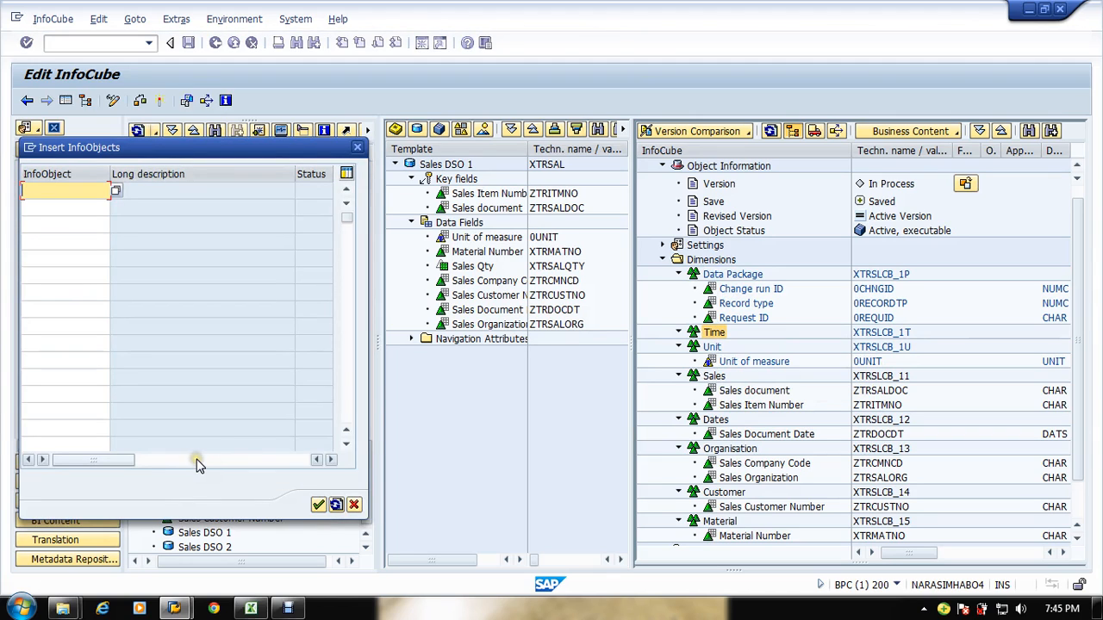
pyautogui.write('0calyear')
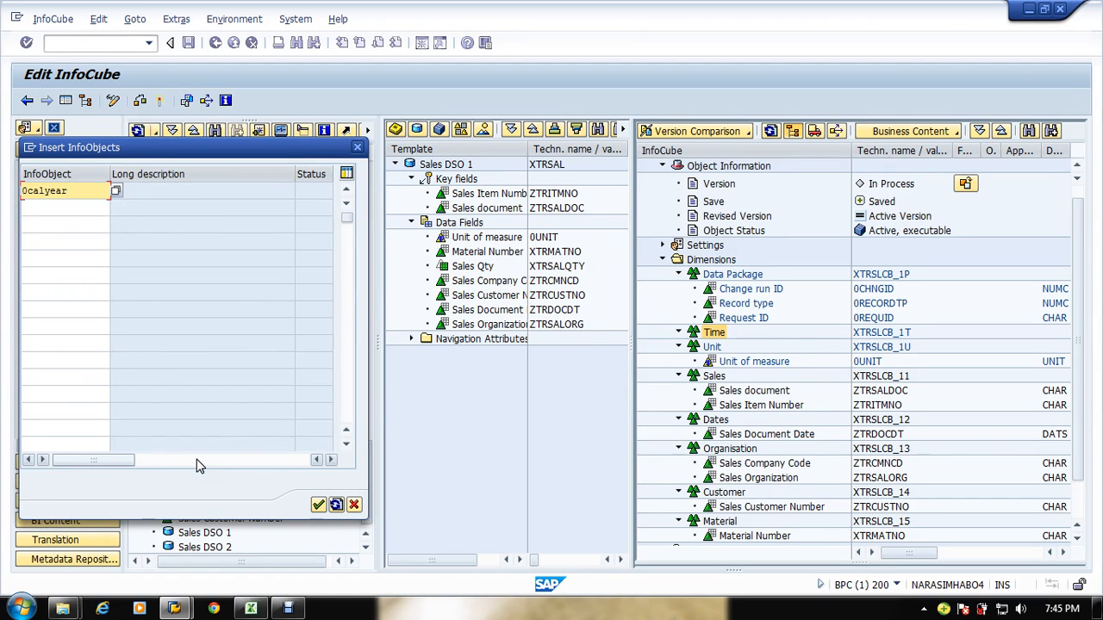
pyautogui.press('Return')
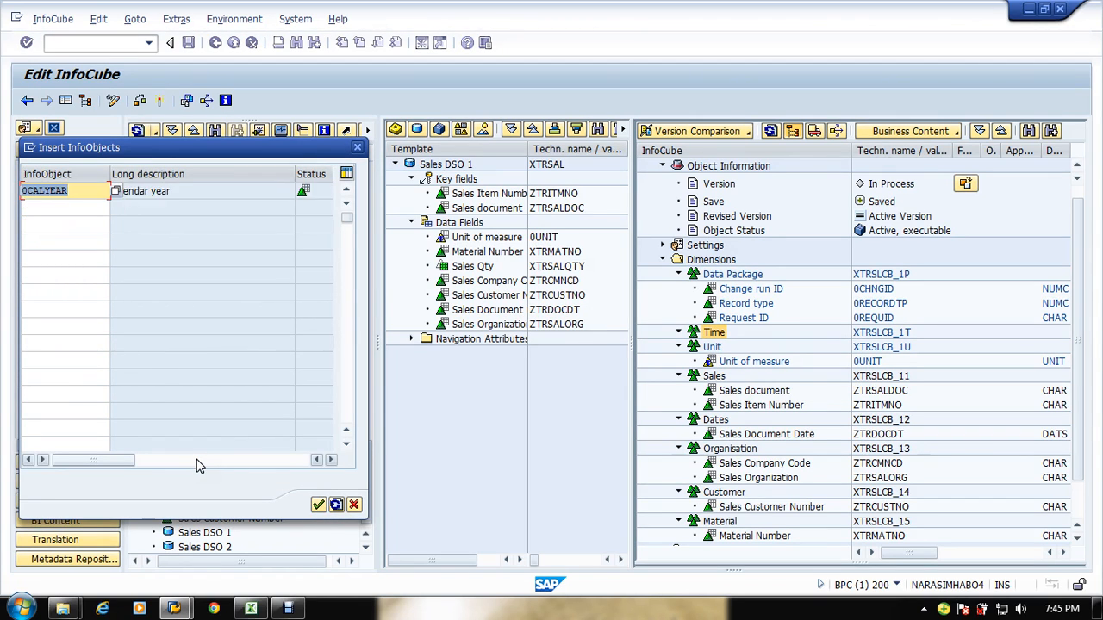
pyautogui.write('0cal')
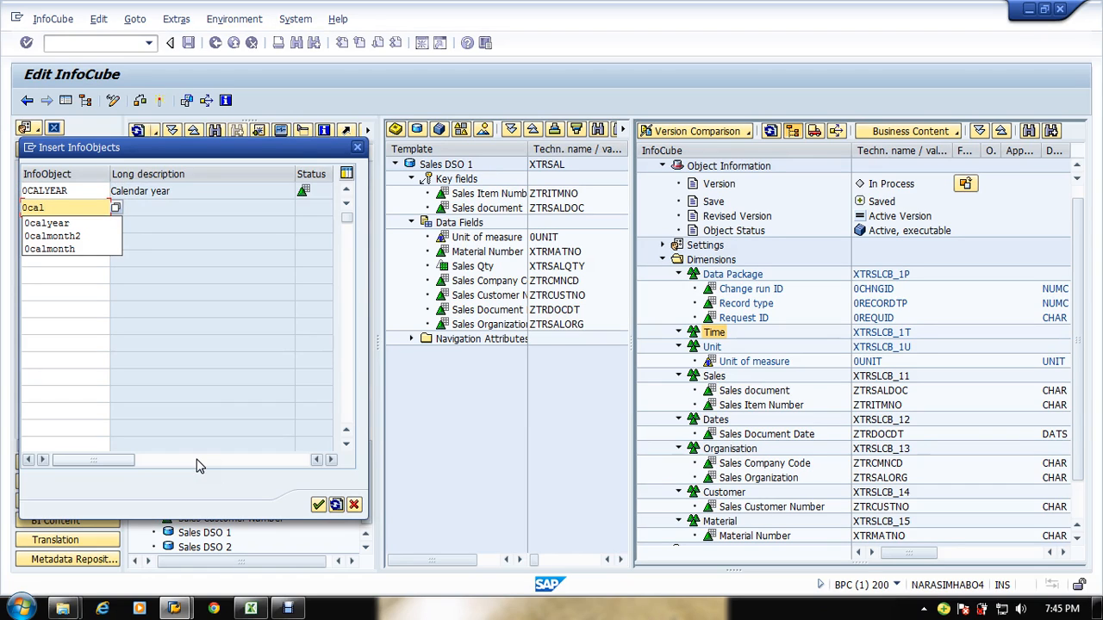
pyautogui.write('month')
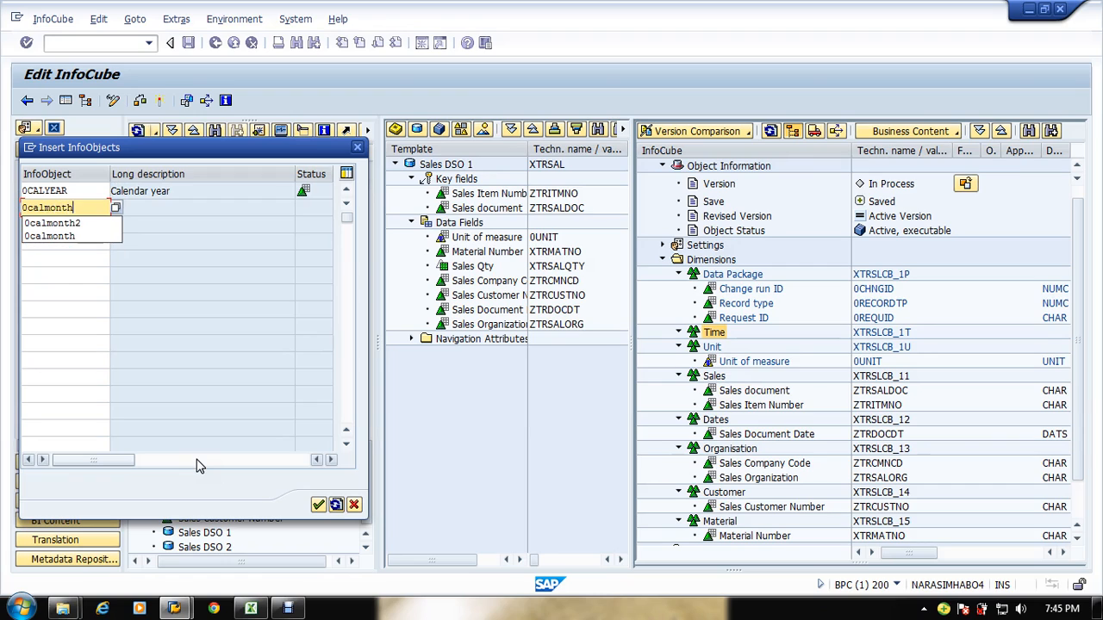
pyautogui.press('Return')
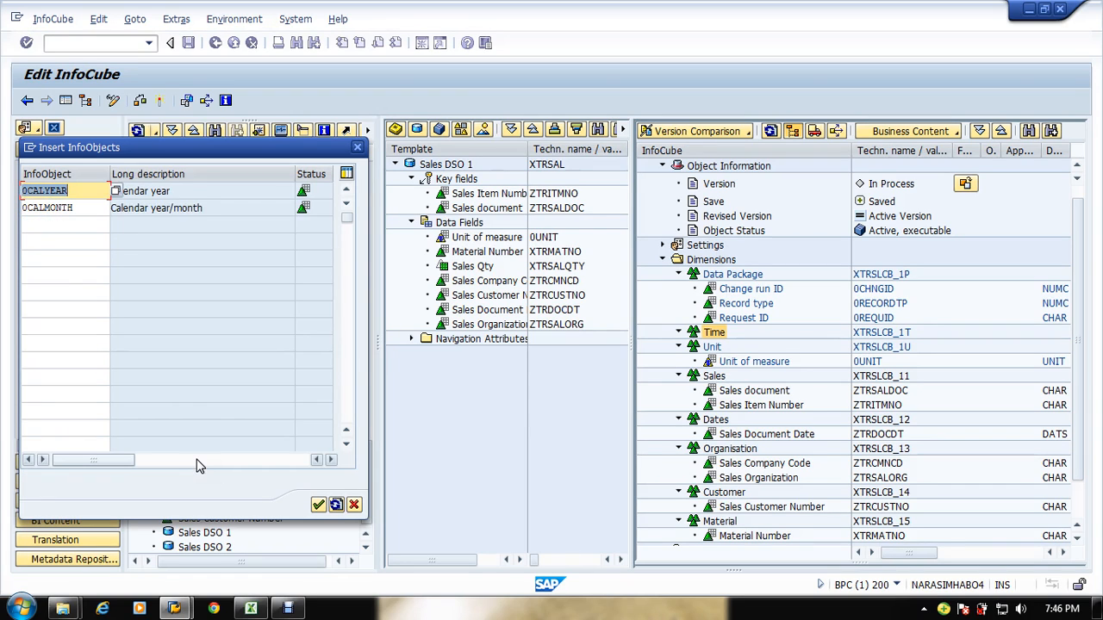
# Step: Add 0CALMONTH2 as the third InfoObject row in the Time dimension list
pyautogui.press('Down')
pyautogui.press('Down')
pyautogui.write('oca')
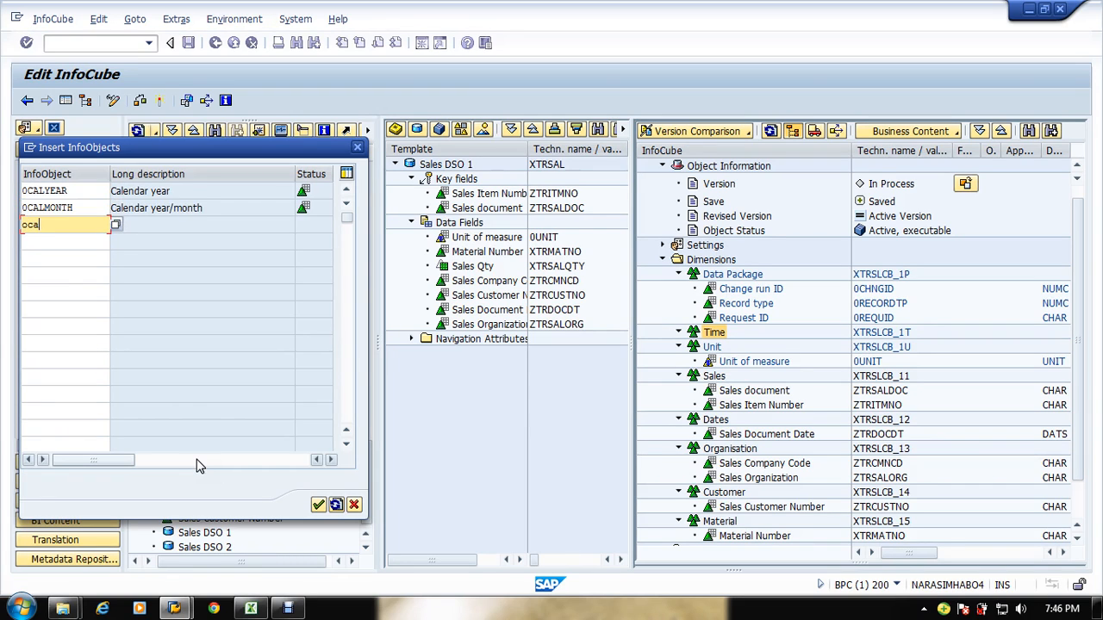
pyautogui.press('BackSpace')
pyautogui.press('BackSpace')
pyautogui.press('BackSpace')
pyautogui.write('0')
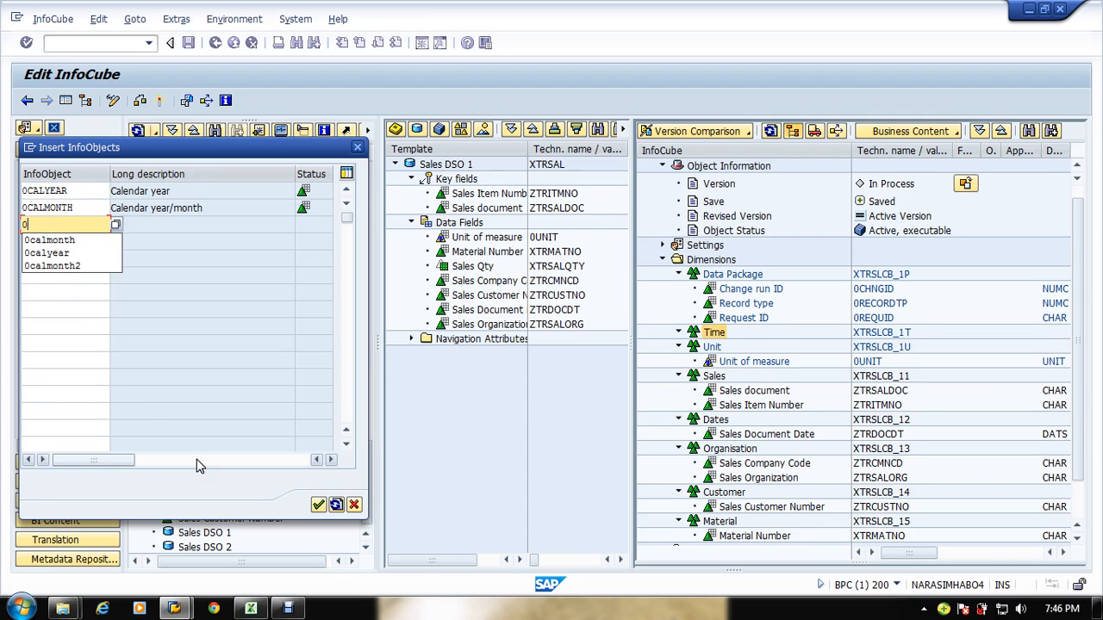
pyautogui.write('calmon')
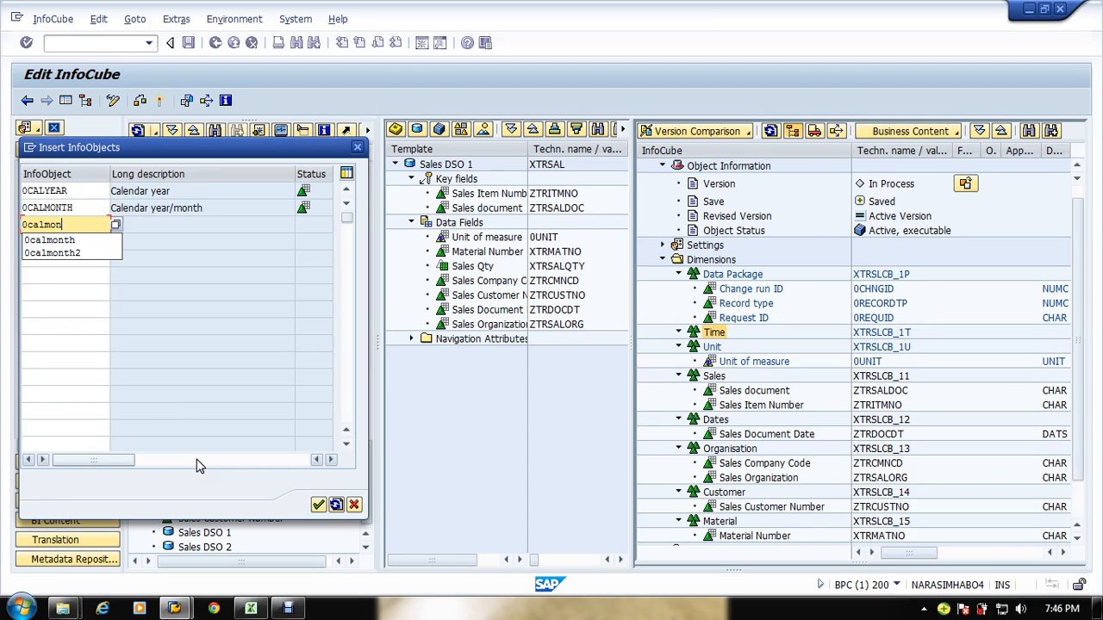
pyautogui.write('th')
pyautogui.press('Return')
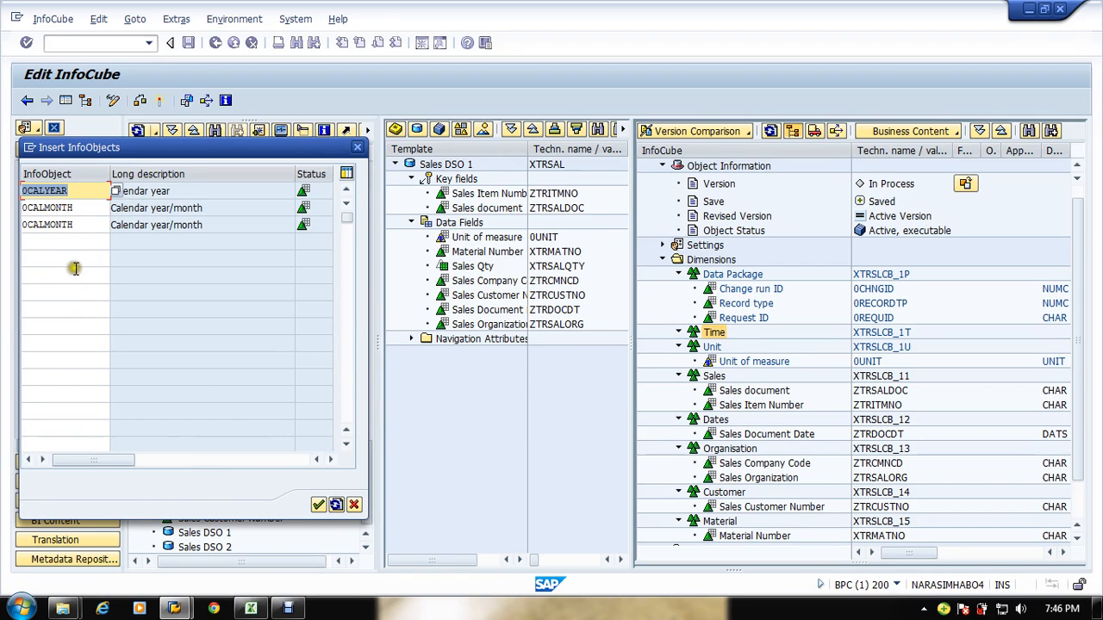
pyautogui.click(96, 230)
pyautogui.write('2')
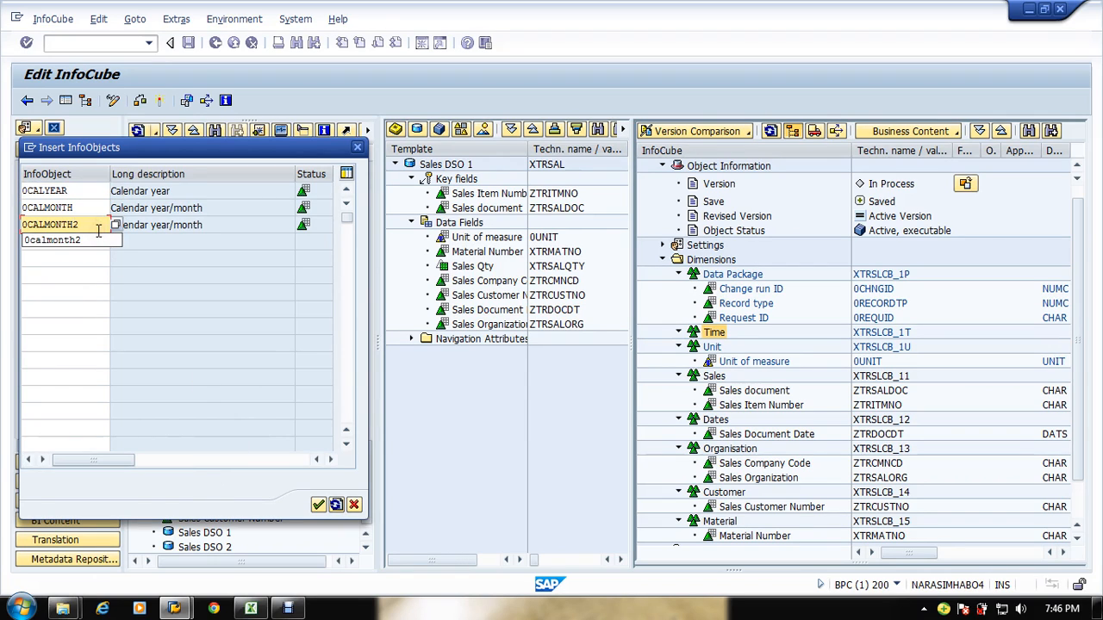
pyautogui.press('Return')
pyautogui.click(77, 227)
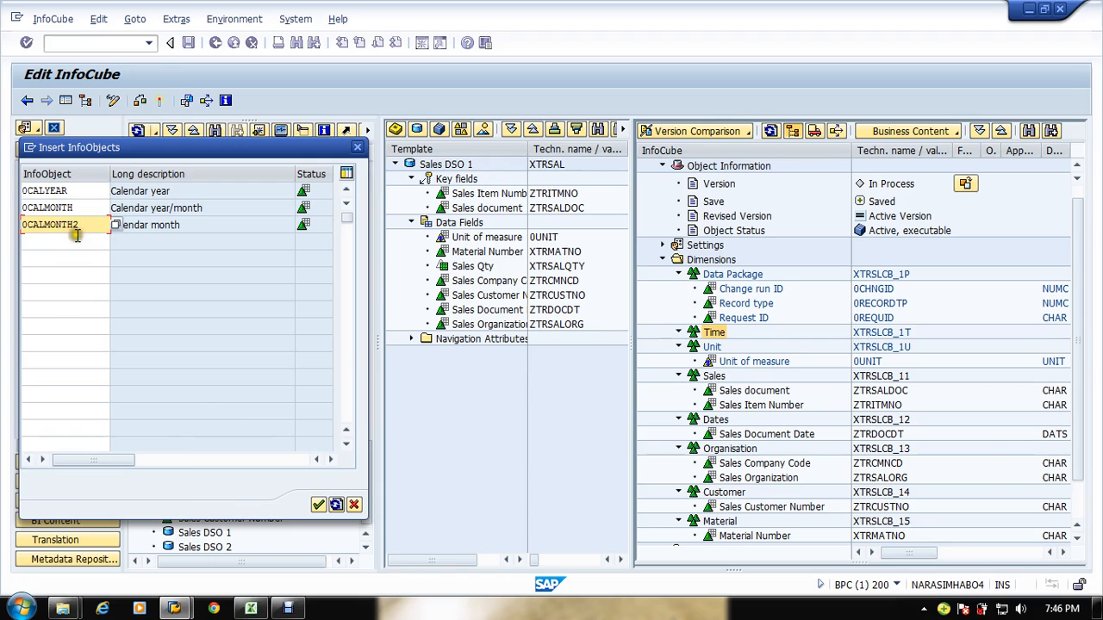
# Step: Add 0CALDAY as the fourth row and confirm inserting the time characteristics into the Time dimension
pyautogui.click(77, 242)
pyautogui.write('0cal')
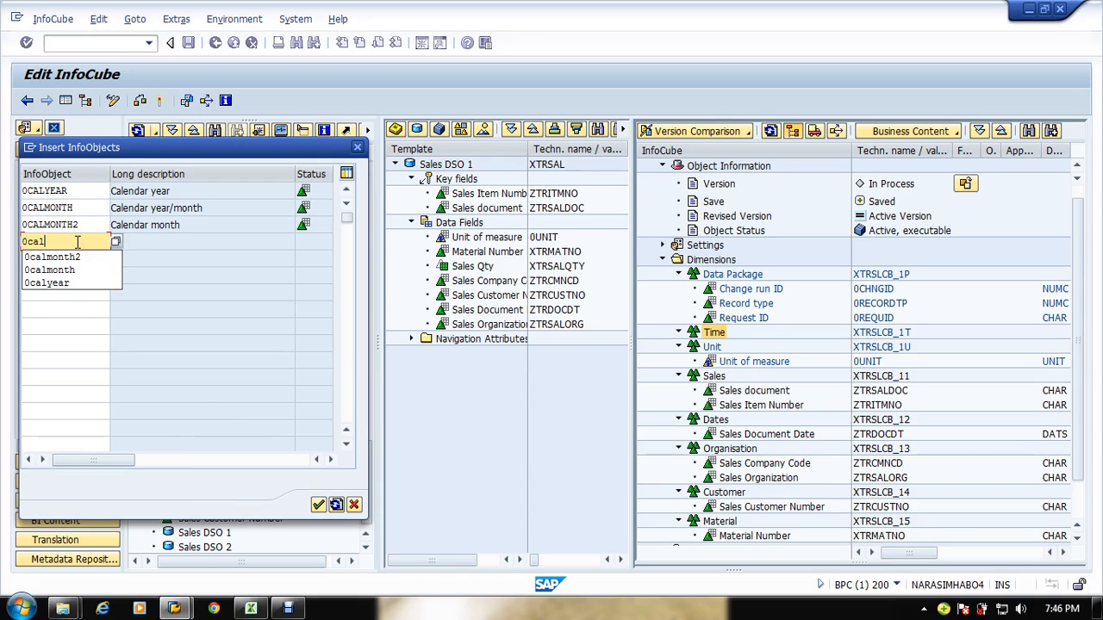
pyautogui.write('day')
pyautogui.press('Return')
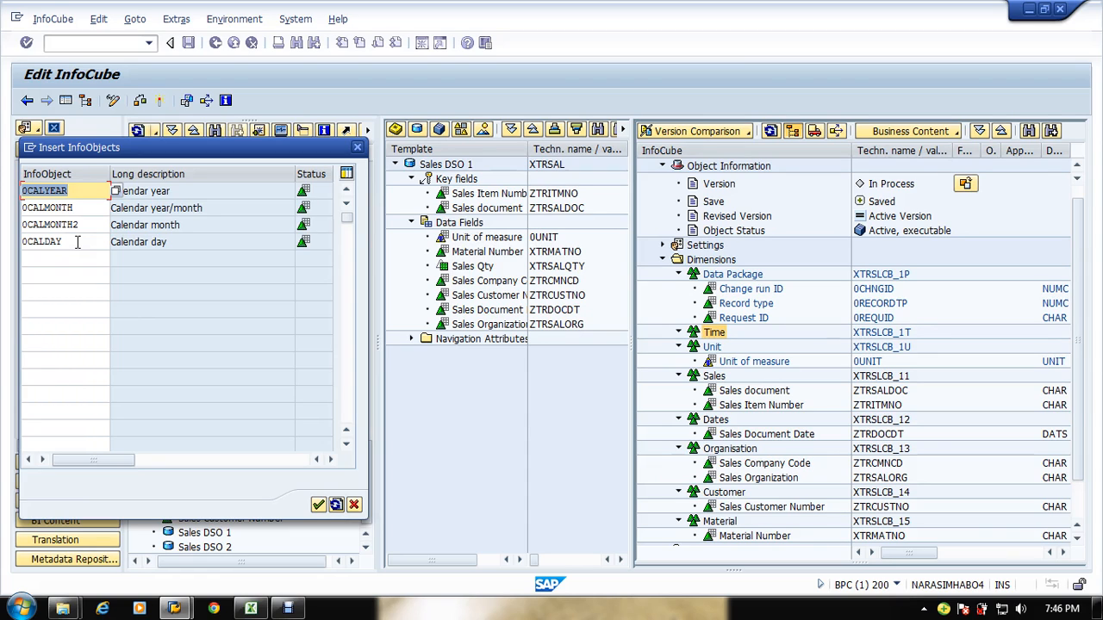
pyautogui.click(319, 505)
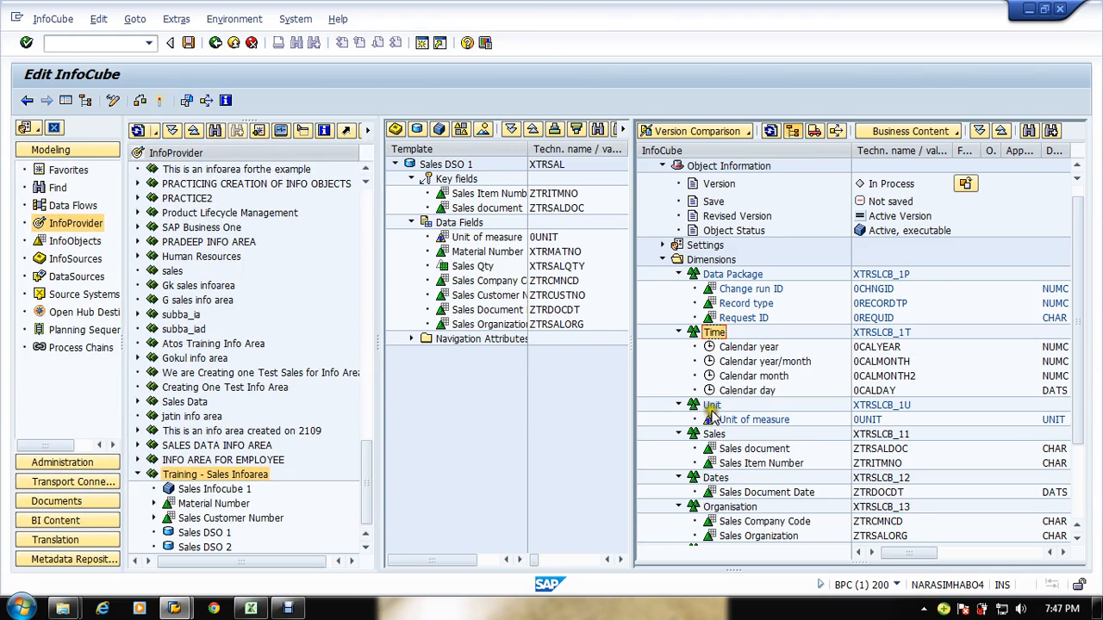
# Step: Open the Unit dimension's context menu to examine its description options
pyautogui.click(1076, 473)
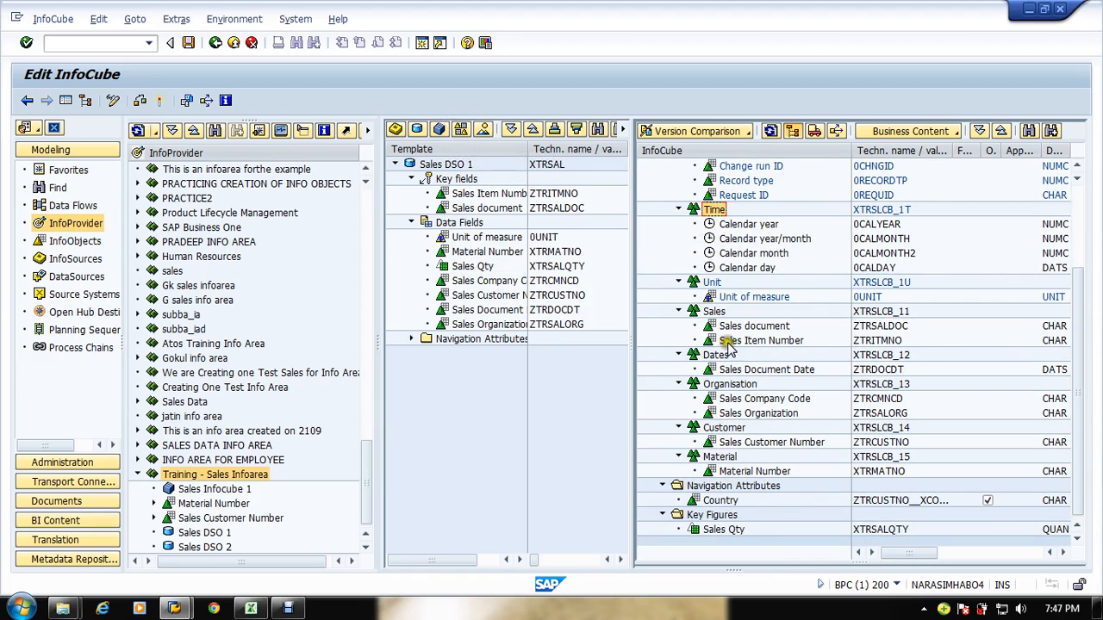
pyautogui.click(708, 285)
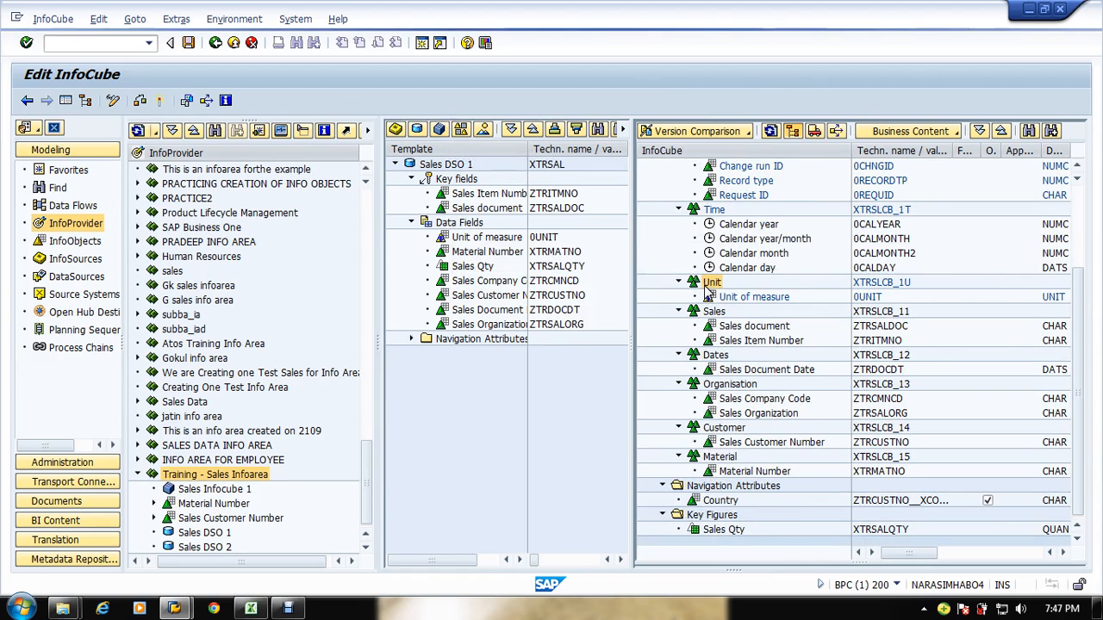
pyautogui.rightClick(706, 287)
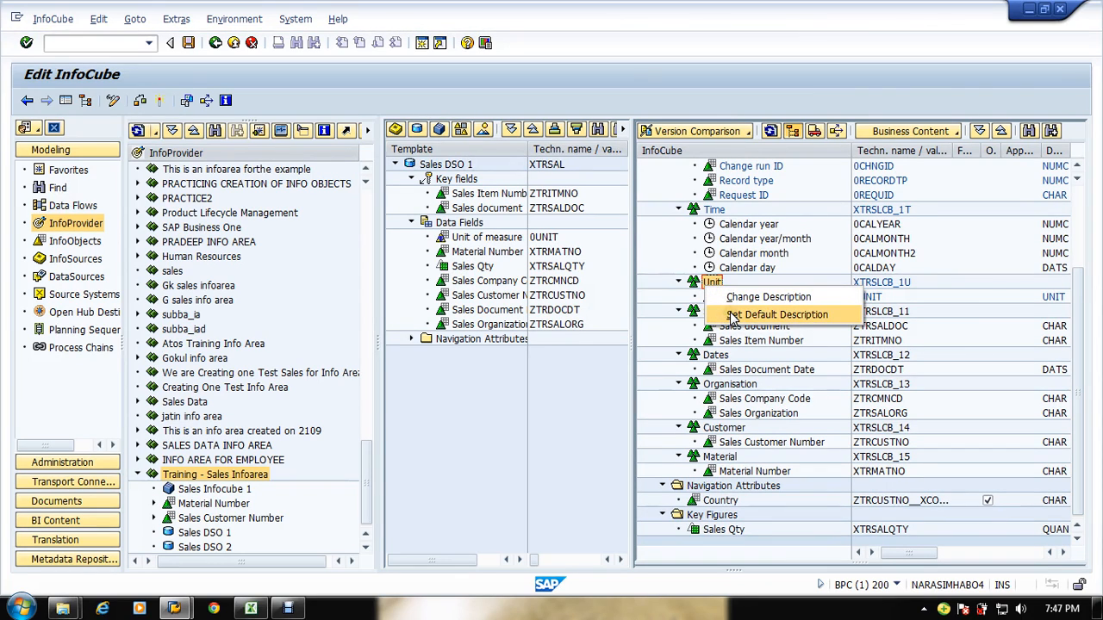
pyautogui.click(874, 226)
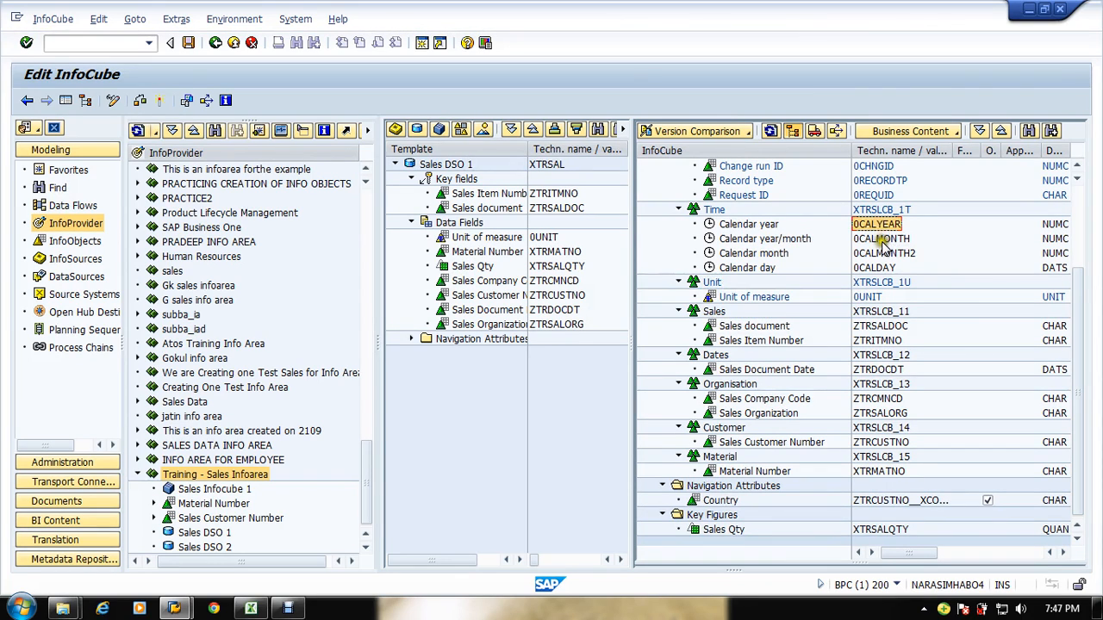
pyautogui.rightClick(712, 283)
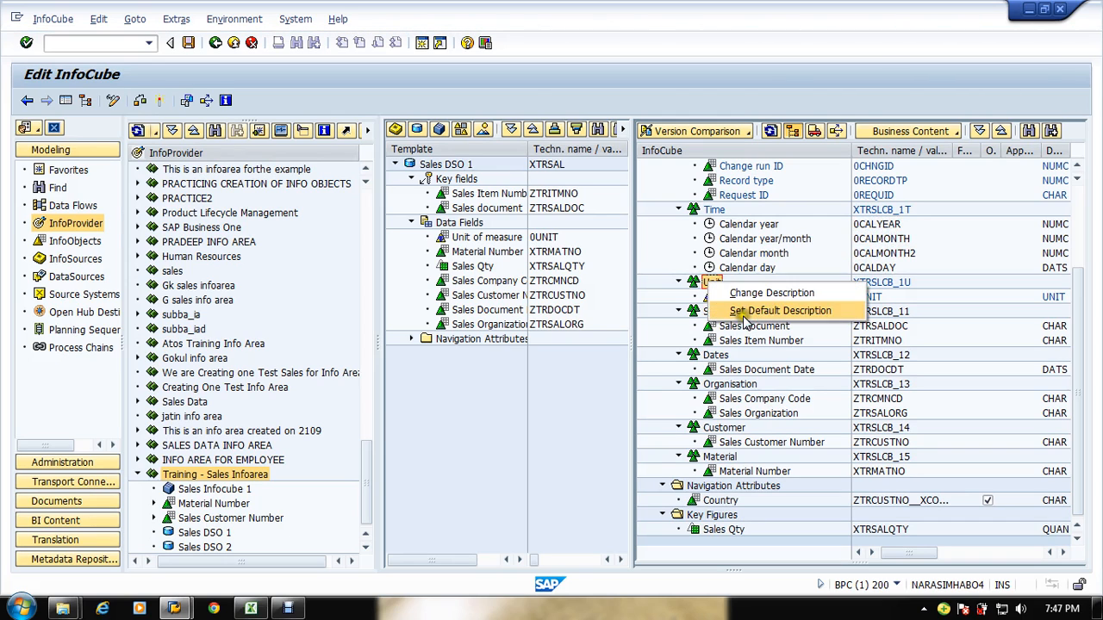
pyautogui.click(694, 285)
pyautogui.rightClick(711, 286)
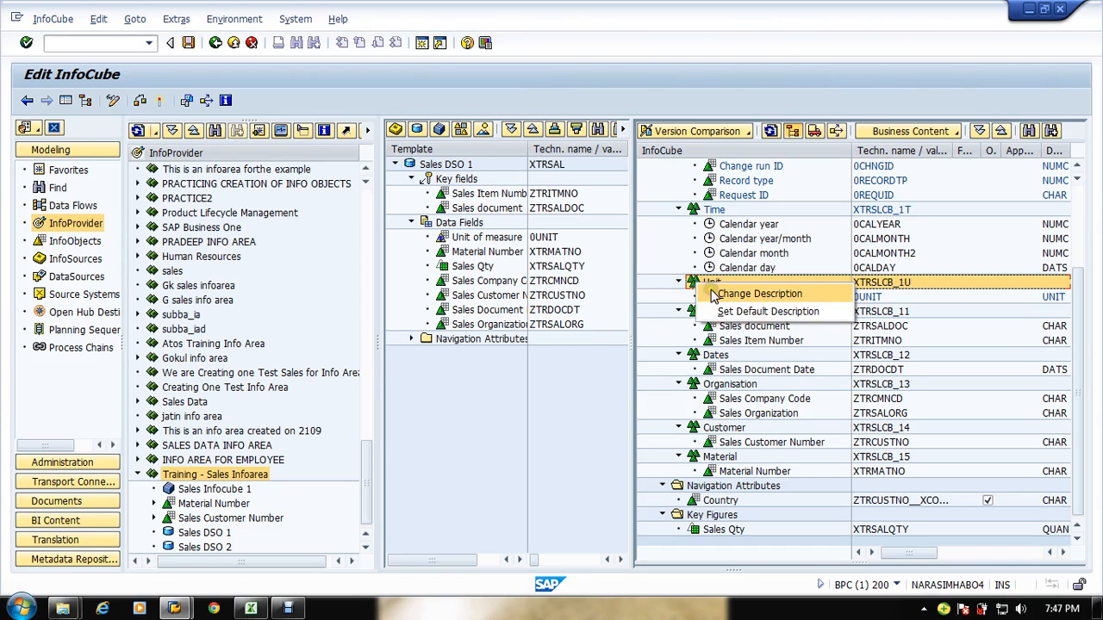
pyautogui.click(666, 344)
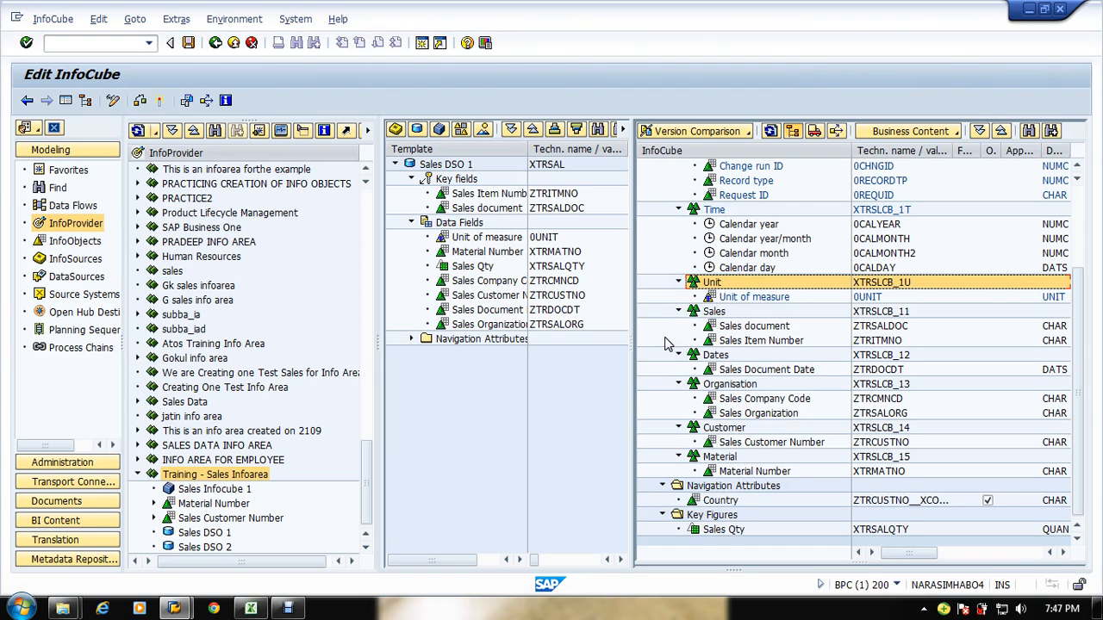
# Step: Choose Sales DSO 2 as the template and expand its navigation attributes and data fields
pyautogui.click(417, 130)
pyautogui.doubleClick(69, 231)
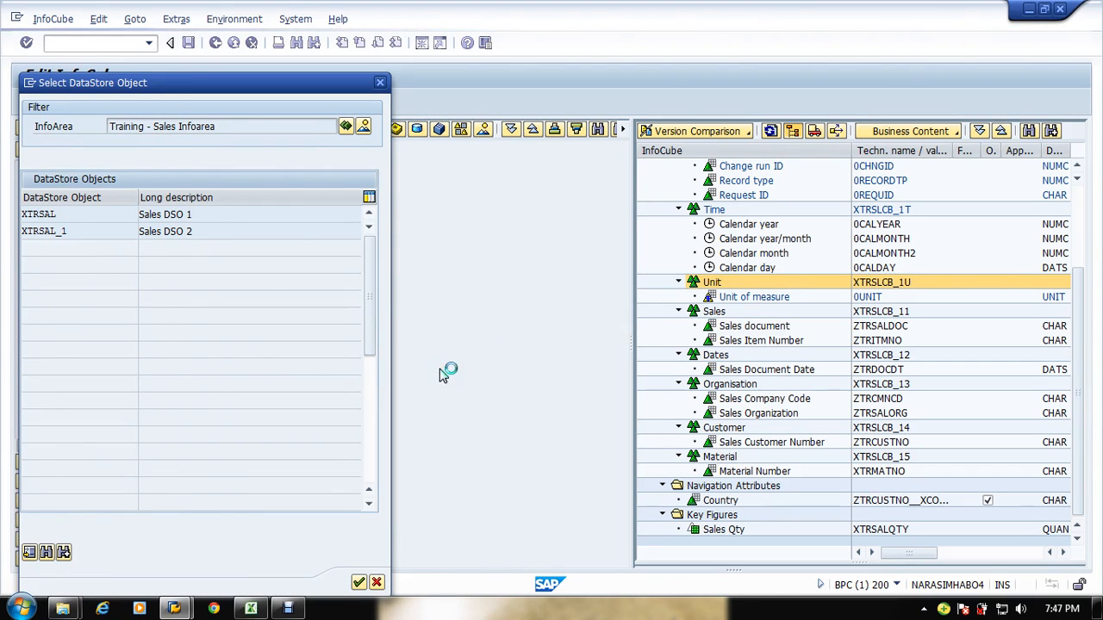
pyautogui.click(413, 210)
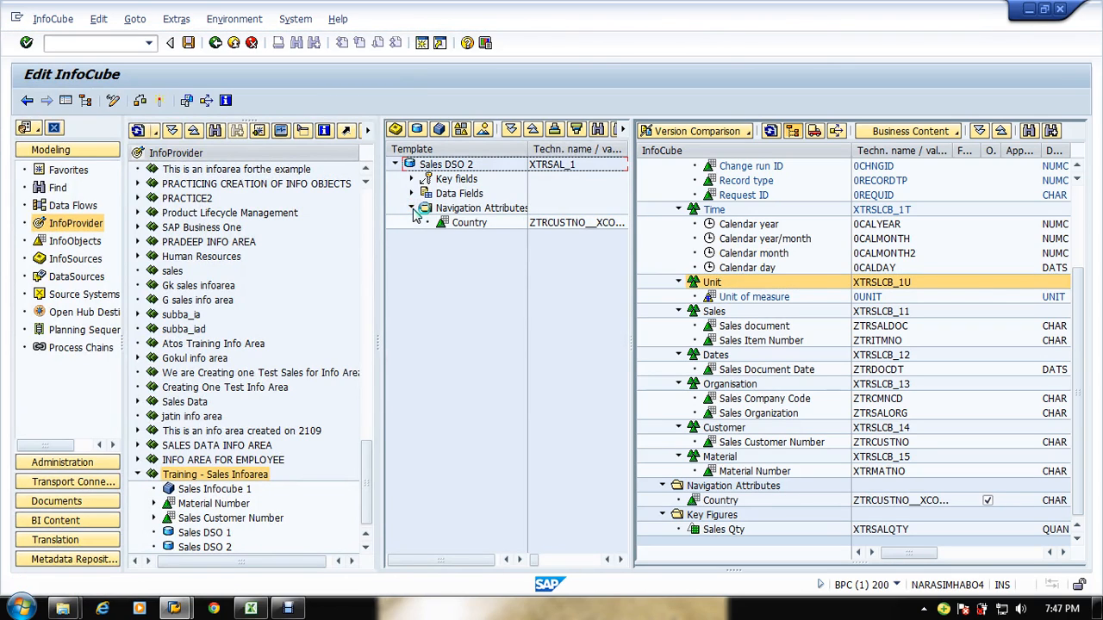
pyautogui.click(410, 193)
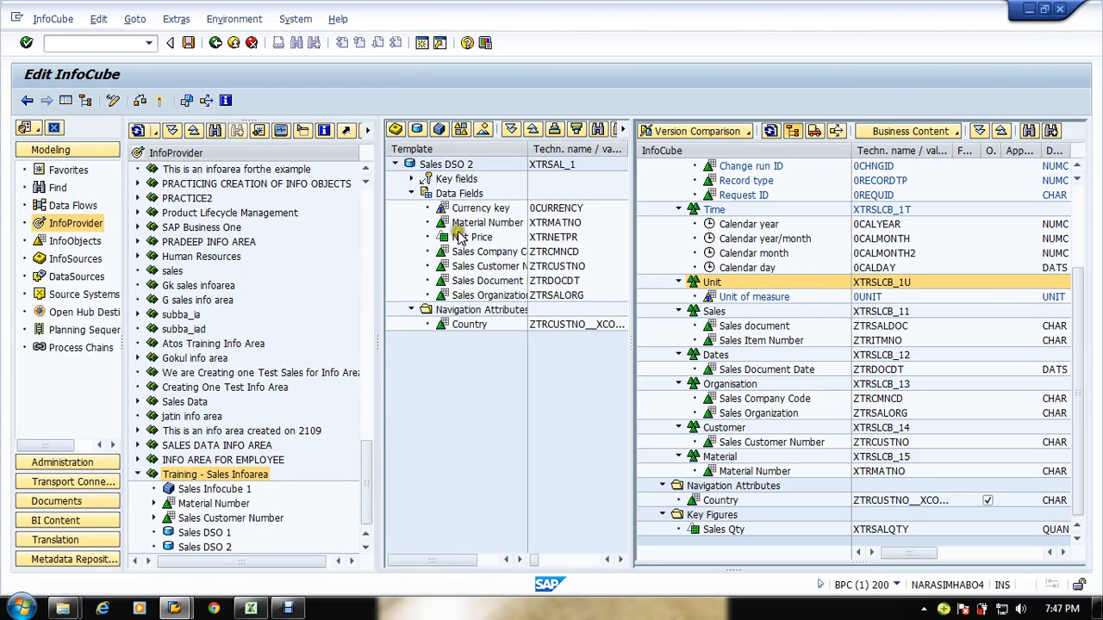
# Step: Try to add Currency key to the Unit dimension, then switch Sales Infocube 1 to display mode without saving
pyautogui.click(459, 214)
pyautogui.moveTo(459, 214); pyautogui.dragTo(712, 289)
pyautogui.click(111, 106)
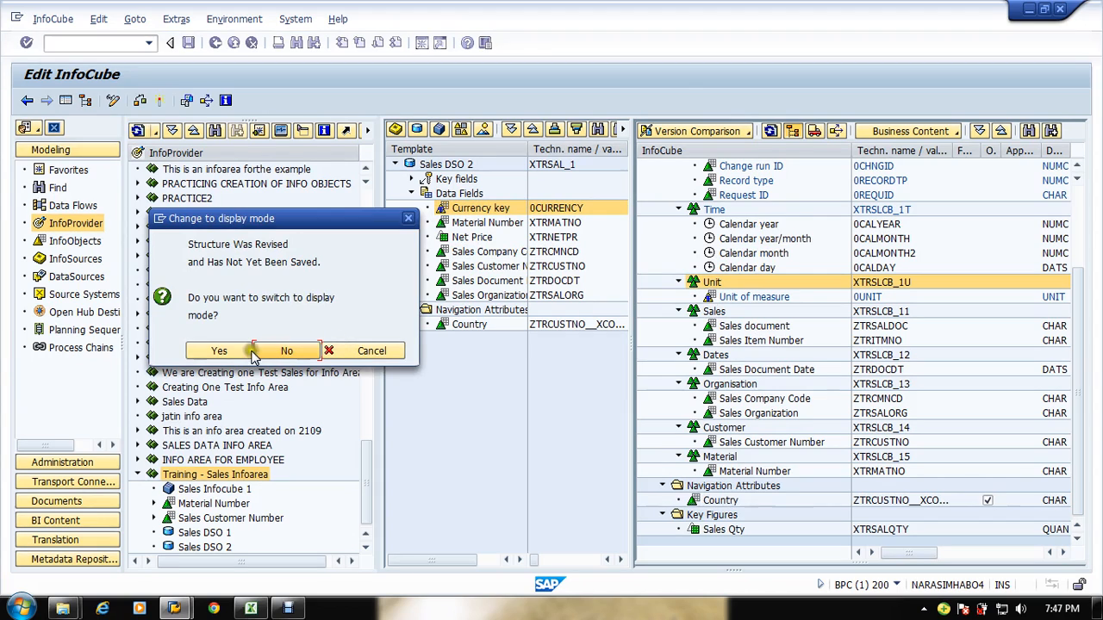
pyautogui.click(218, 352)
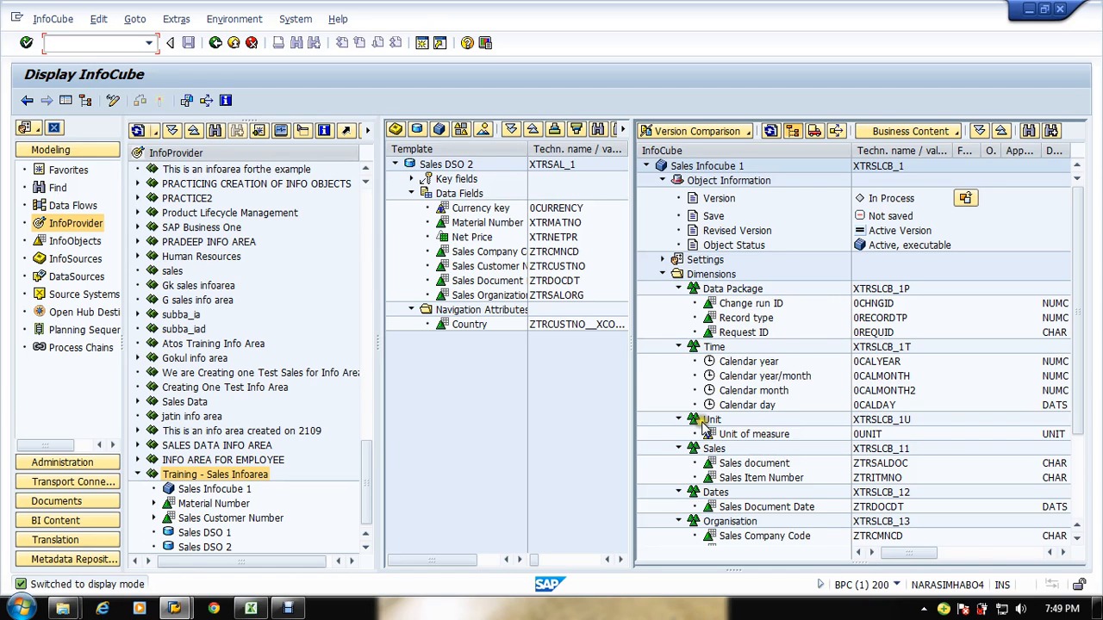
# Step: Try again to drag Currency key into the Unit dimension while in display mode
pyautogui.click(442, 209)
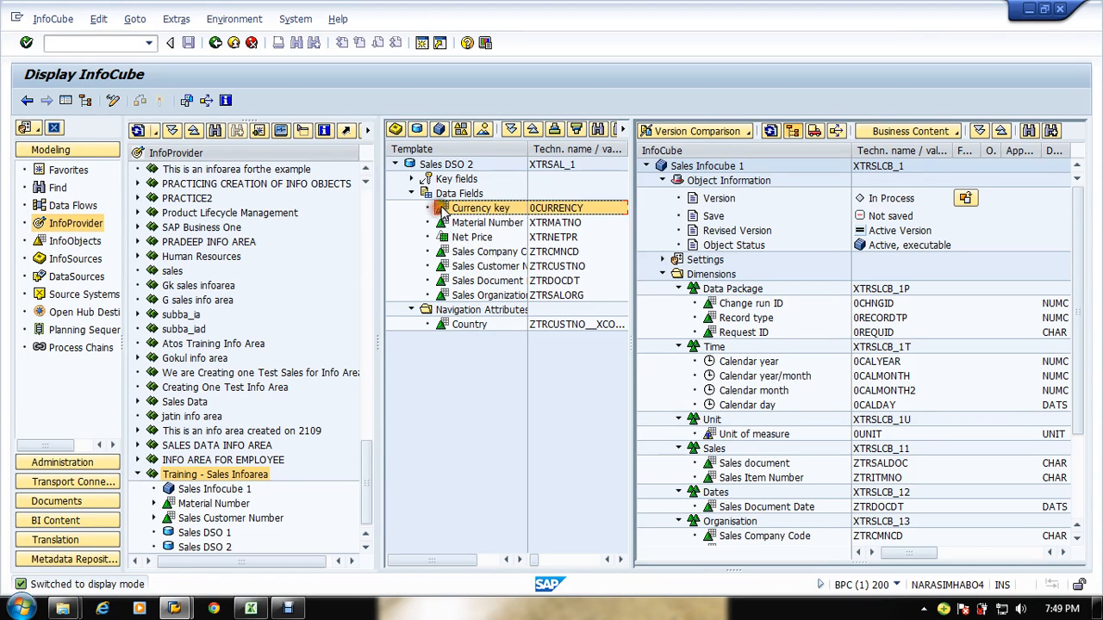
pyautogui.moveTo(442, 208); pyautogui.dragTo(710, 422)
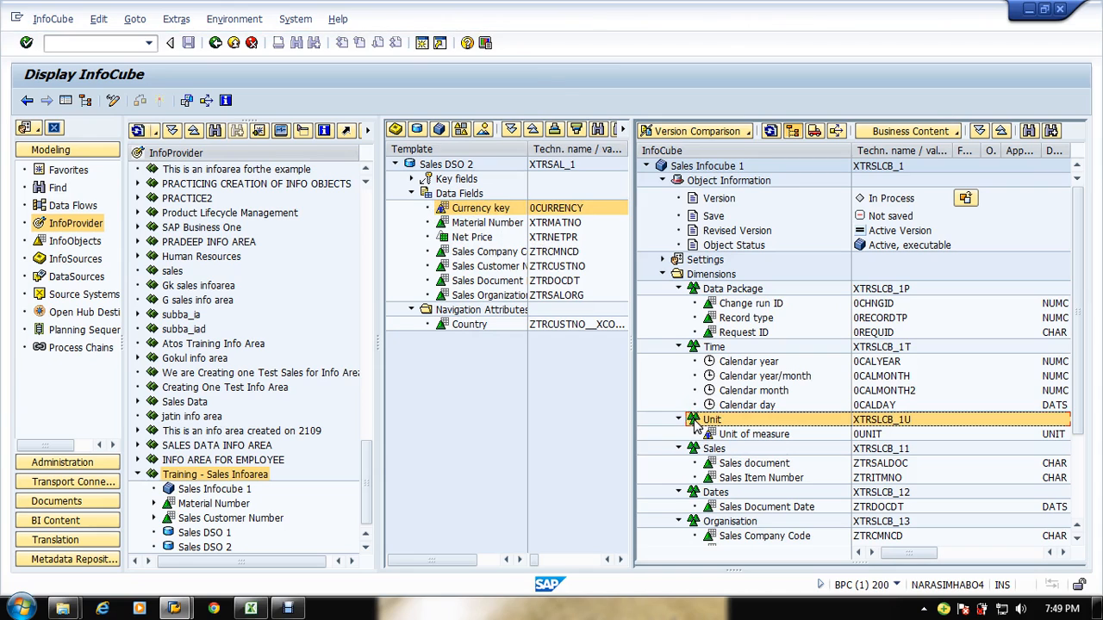
pyautogui.click(1079, 481)
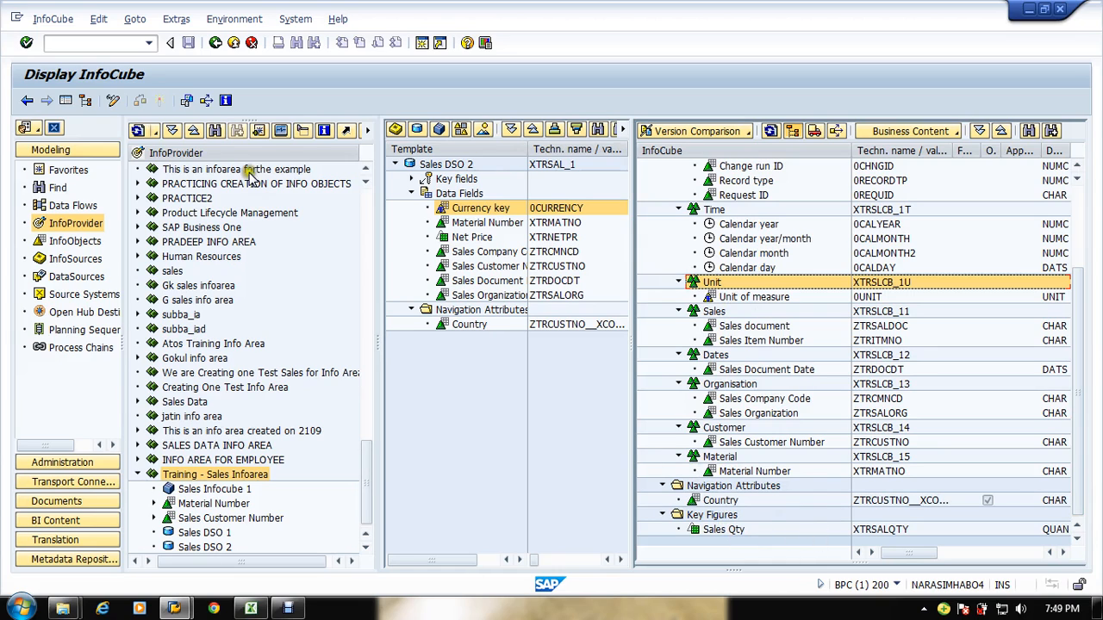
pyautogui.click(547, 370)
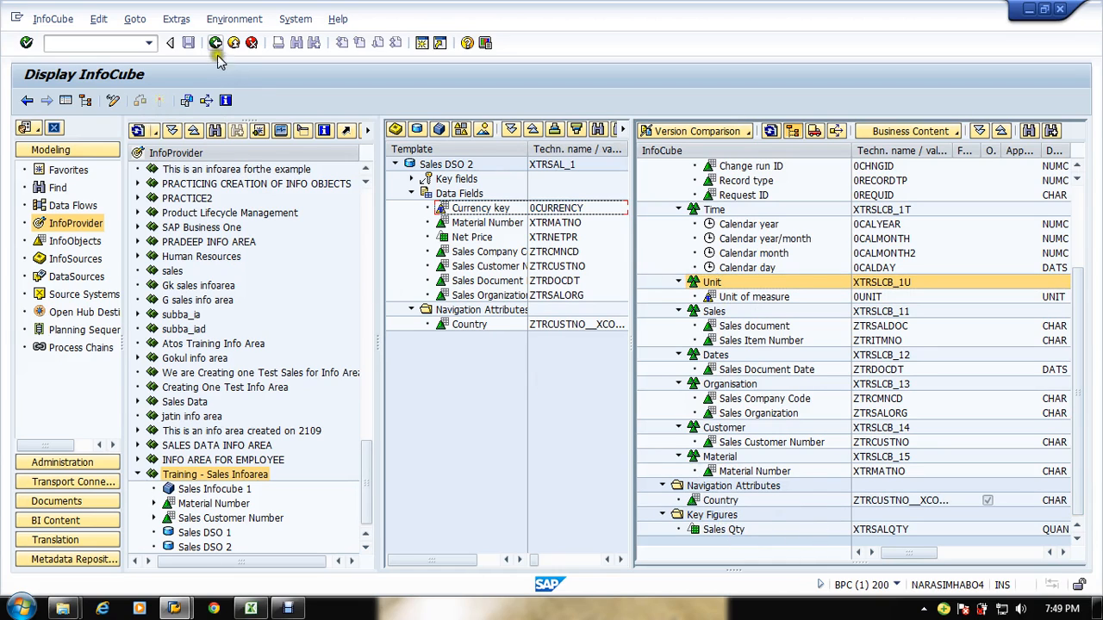
# Step: Switch Sales Infocube 1 back to edit mode and save it
pyautogui.click(112, 101)
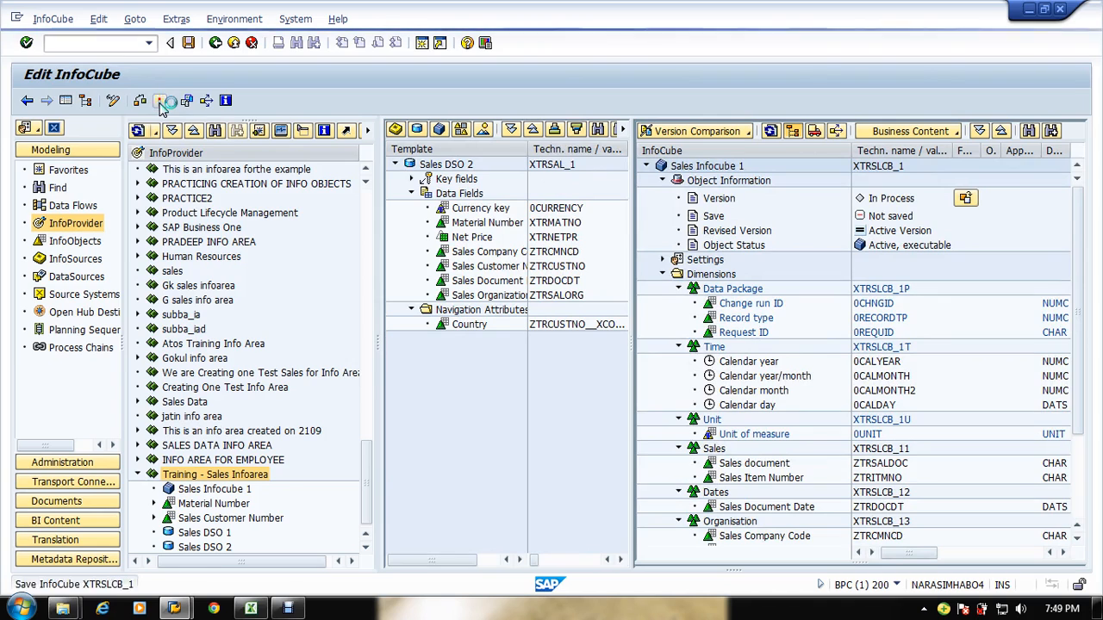
pyautogui.click(161, 101)
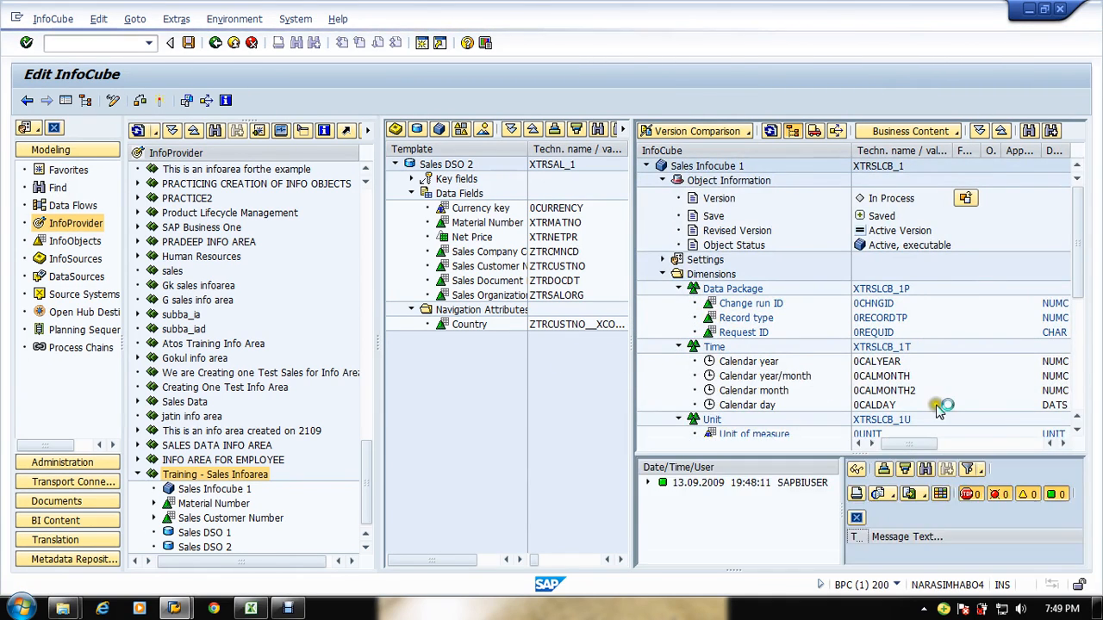
# Step: Create a new InfoCube XTRSLCB_2 described as Sales Infocube 2 in Training - Sales Infoarea
pyautogui.rightClick(184, 479)
pyautogui.click(280, 337)
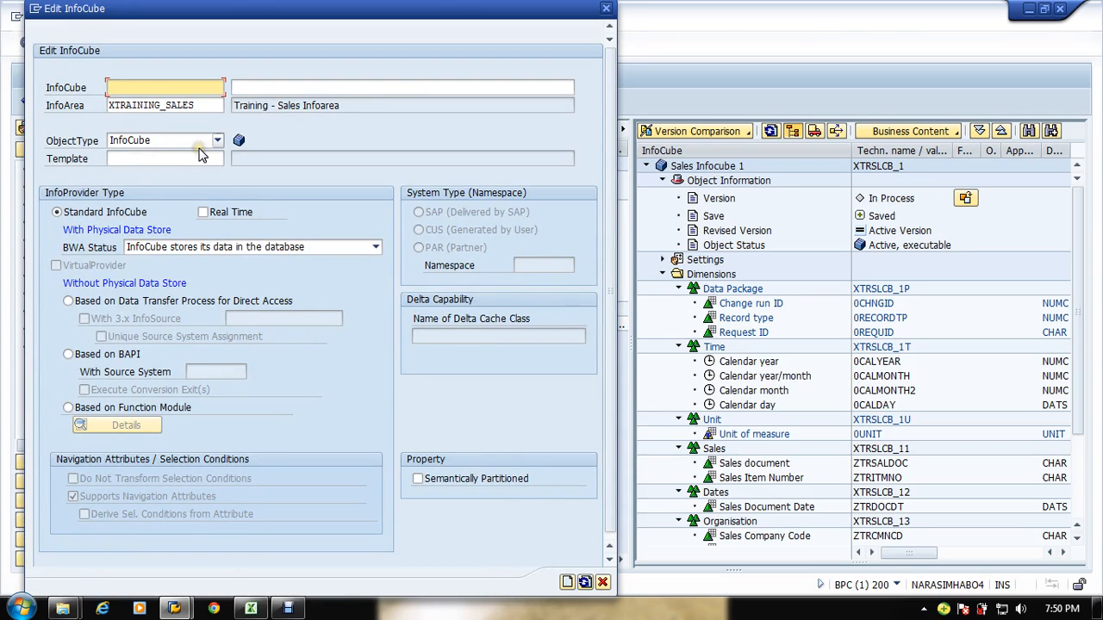
pyautogui.click(163, 87)
pyautogui.click(147, 102)
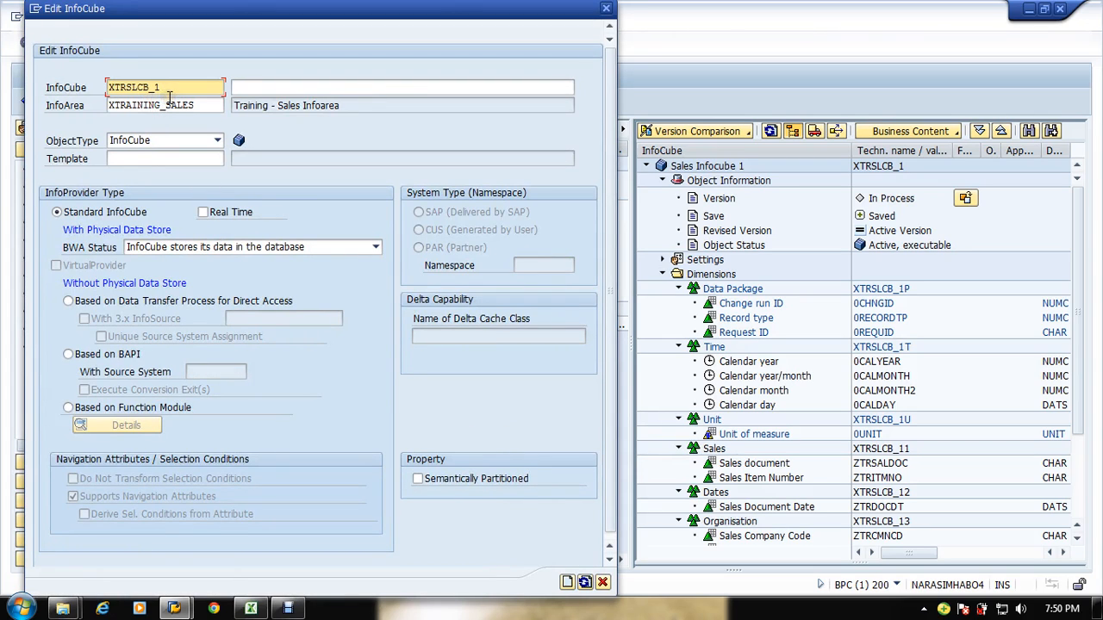
pyautogui.press('Tab')
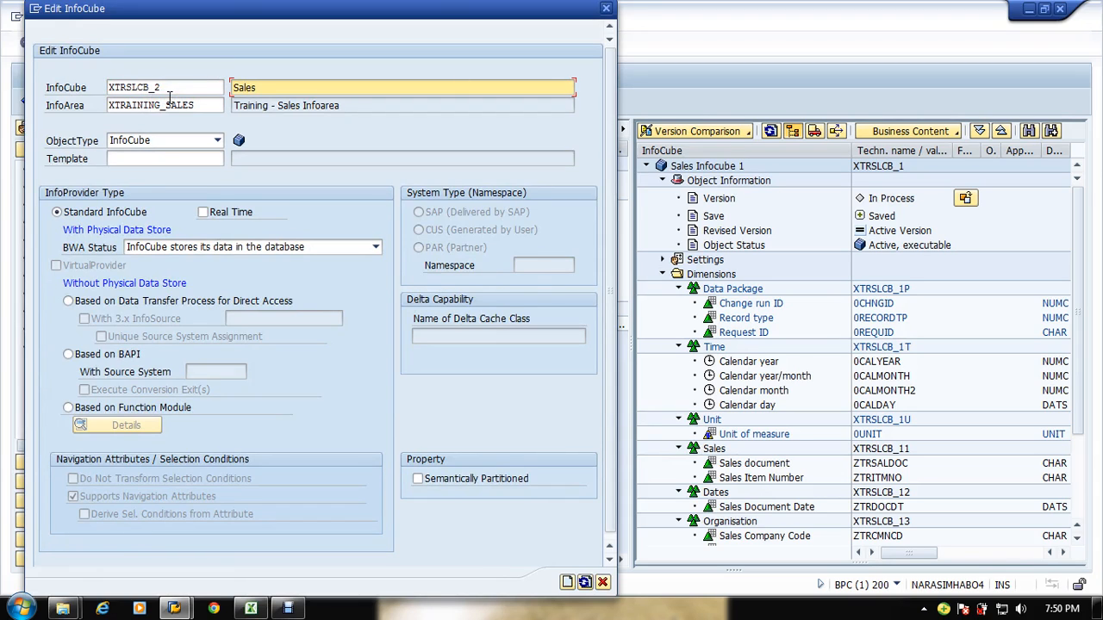
pyautogui.write('Infocube 2')
pyautogui.press('Tab')
pyautogui.press('Tab')
pyautogui.press('Tab')
pyautogui.hotkey('ctrl', 'c')
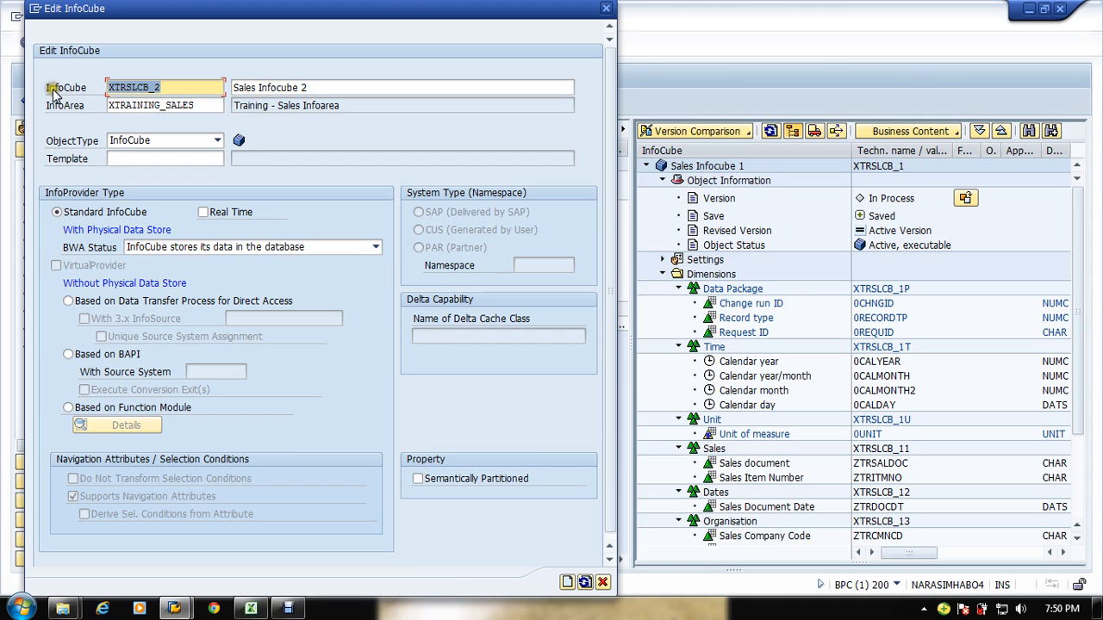
# Step: Set XTRSLCB_1 as the template for the new InfoCube and confirm its creation
pyautogui.click(146, 158)
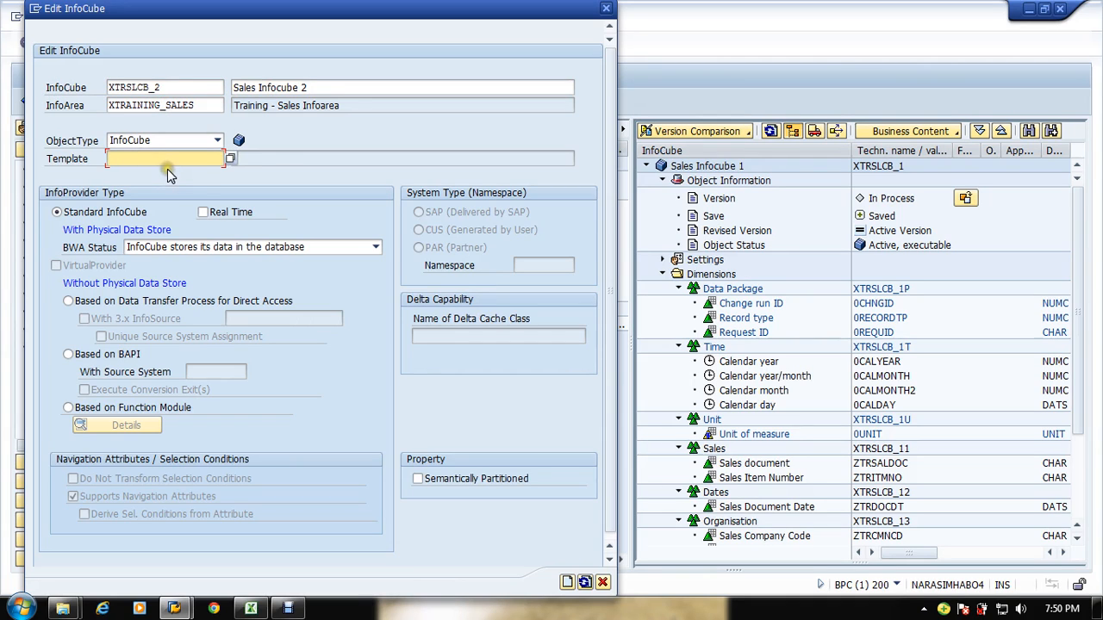
pyautogui.hotkey('ctrl', 'v')
pyautogui.press('Return')
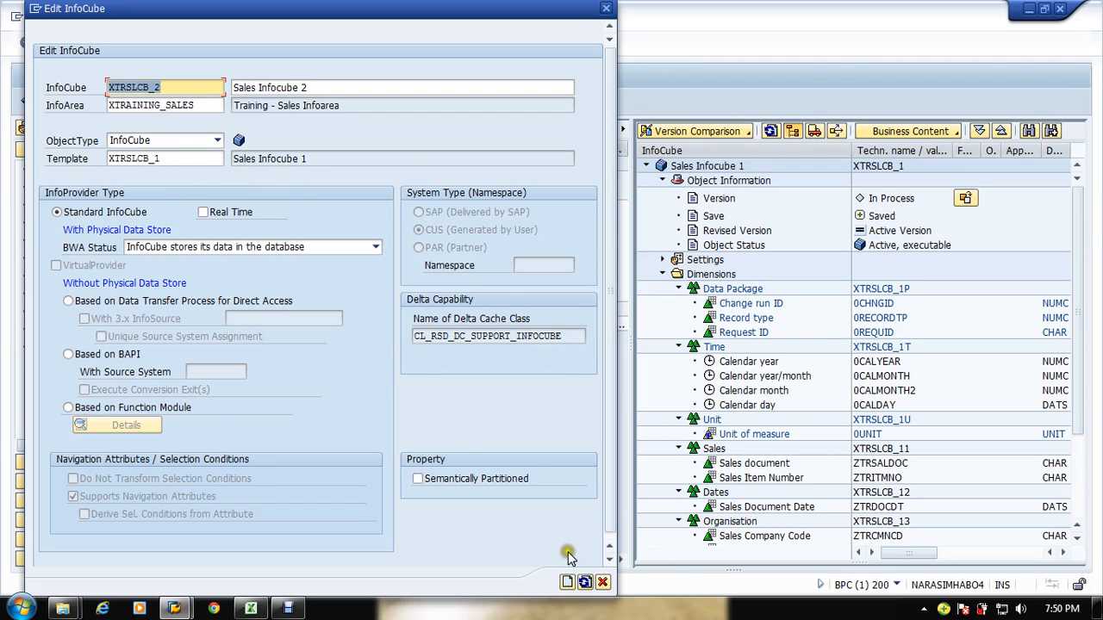
pyautogui.click(567, 582)
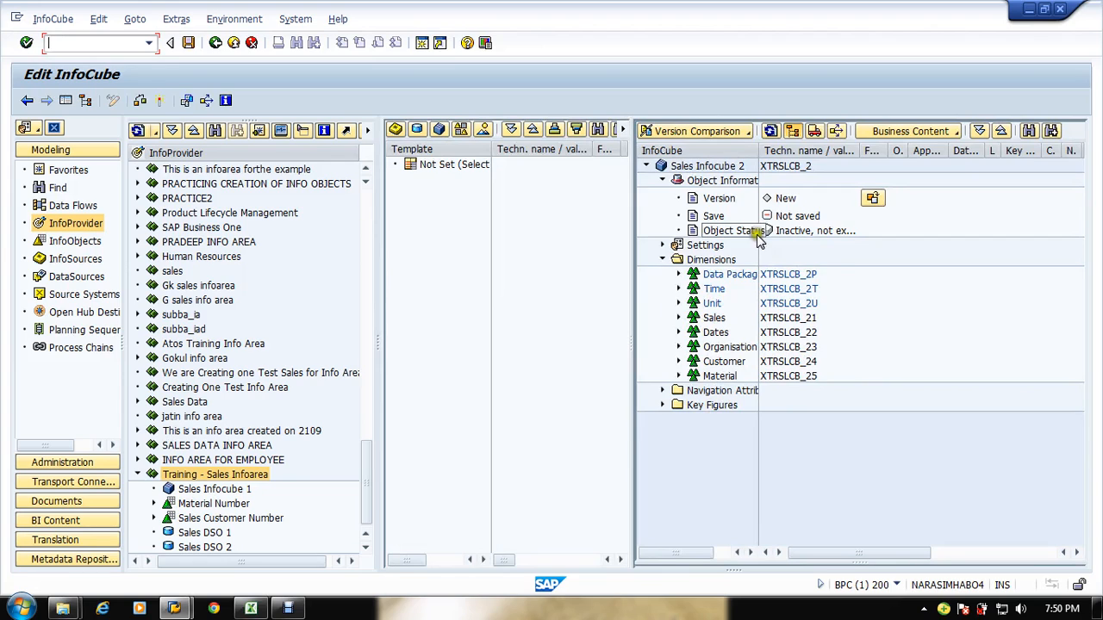
# Step: Activate Sales Infocube 2 and close the activation log
pyautogui.click(162, 101)
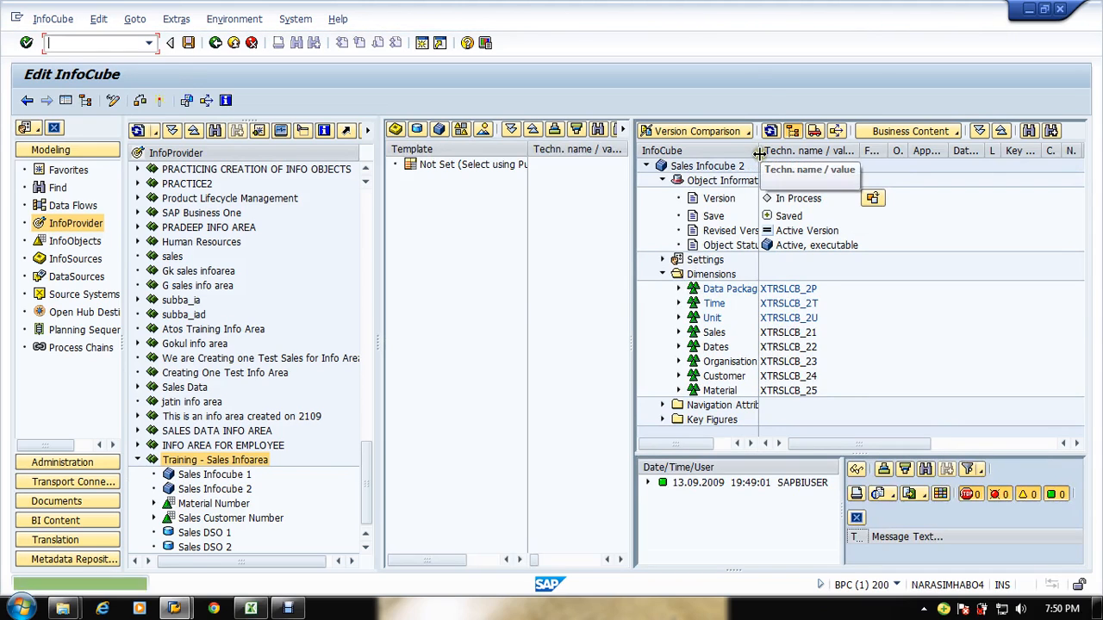
pyautogui.click(858, 519)
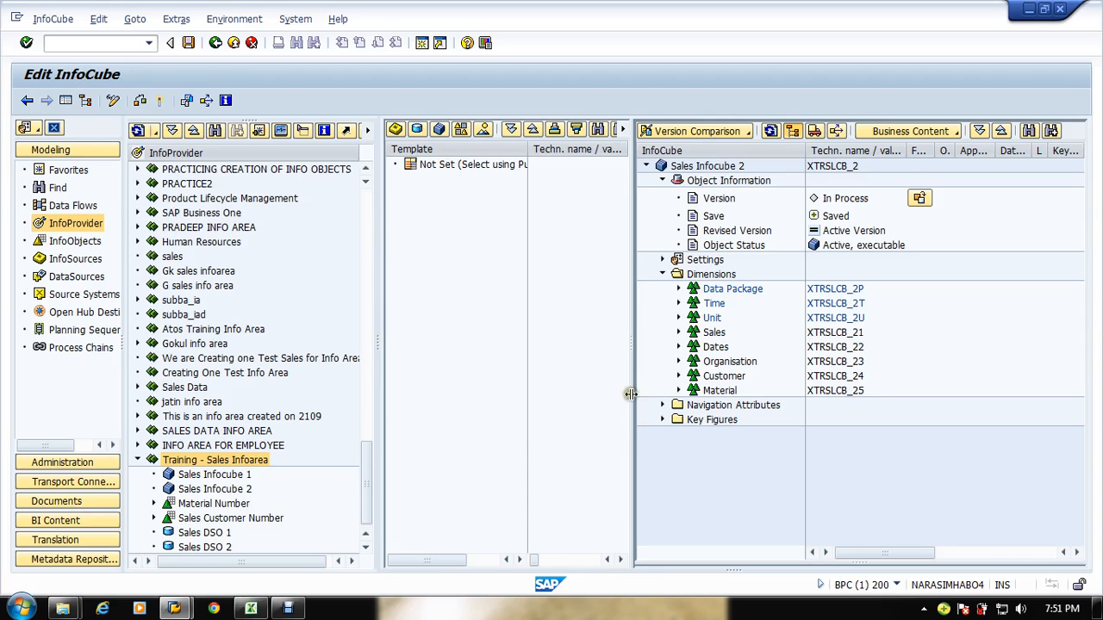
# Step: Choose Sales DSO 2 as the template and add its Currency key to the Unit dimension
pyautogui.click(417, 129)
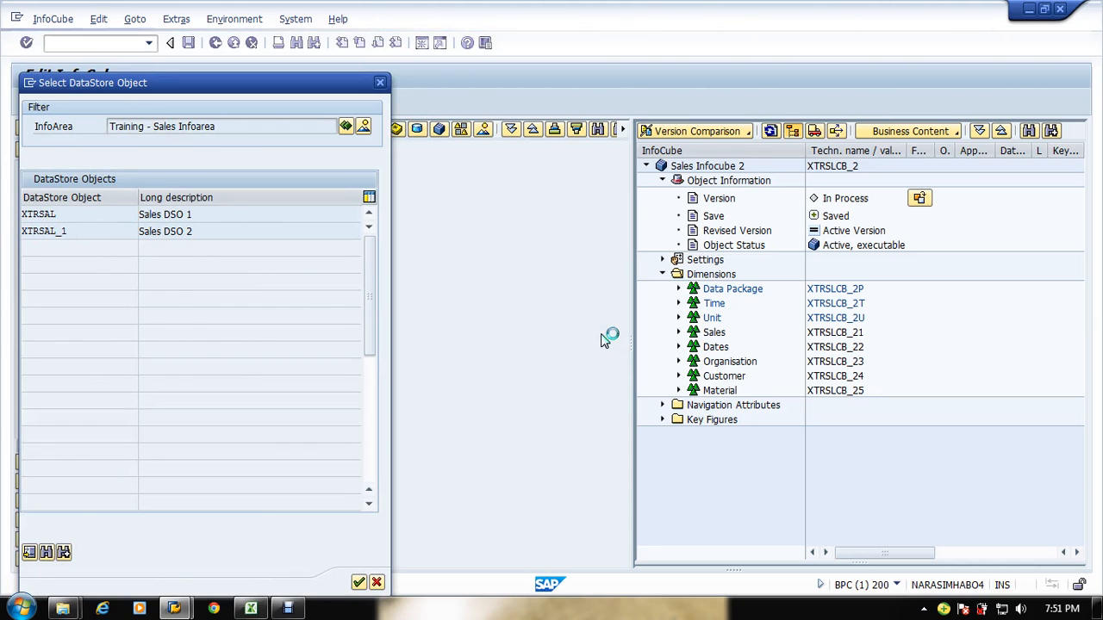
pyautogui.click(411, 193)
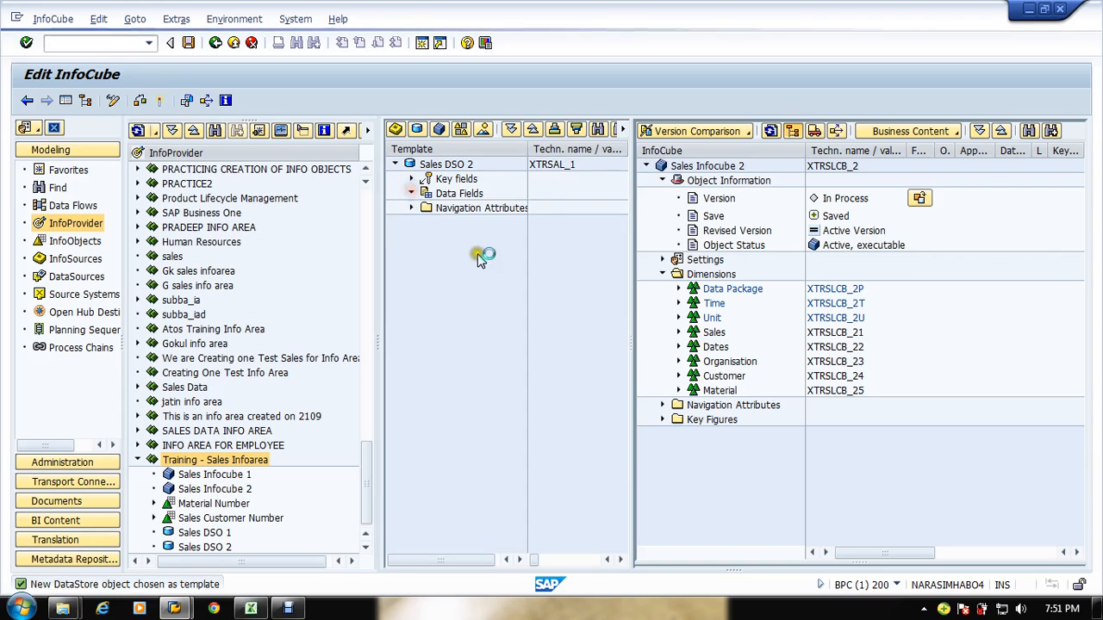
pyautogui.click(412, 178)
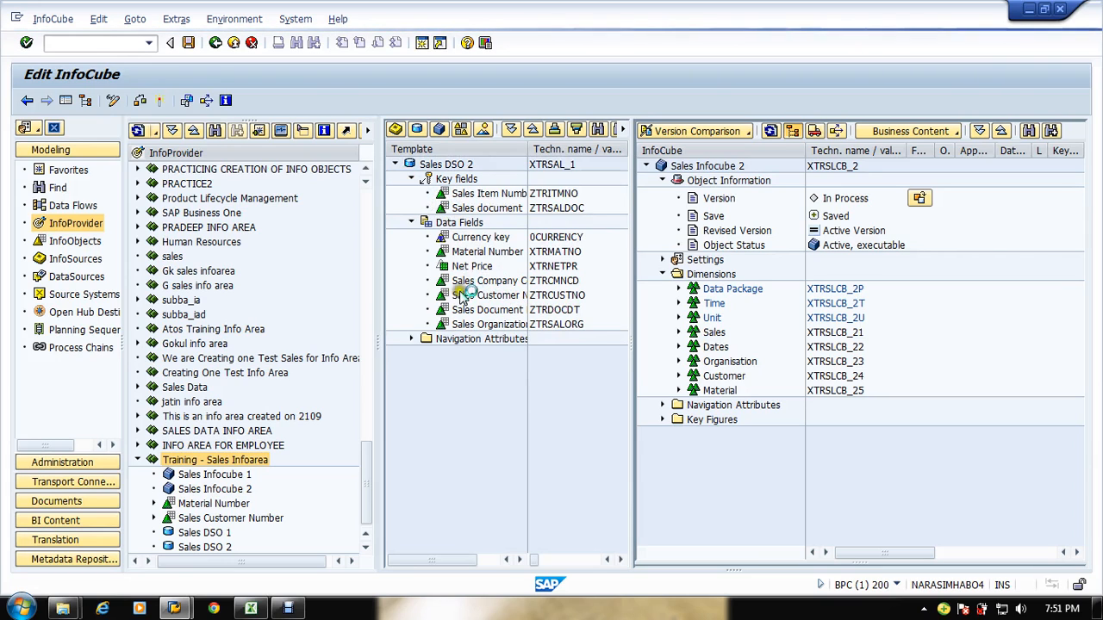
pyautogui.click(455, 256)
pyautogui.moveTo(474, 238); pyautogui.dragTo(705, 320)
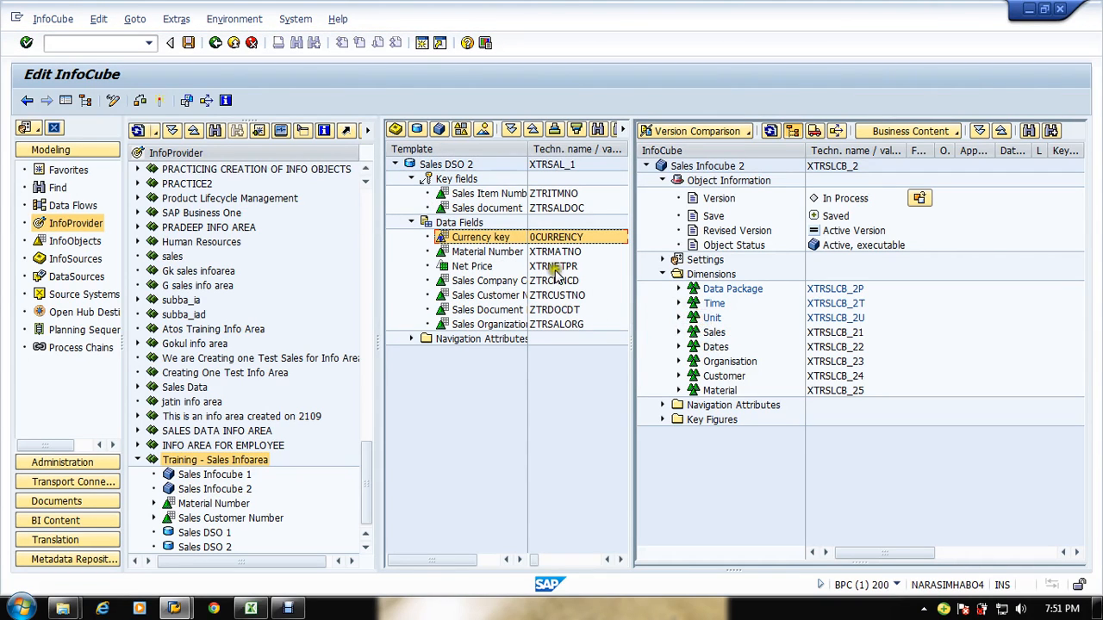
# Step: Replace the Sales Qty key figure with Net Price in the Key Figures folder
pyautogui.moveTo(466, 268); pyautogui.dragTo(690, 421)
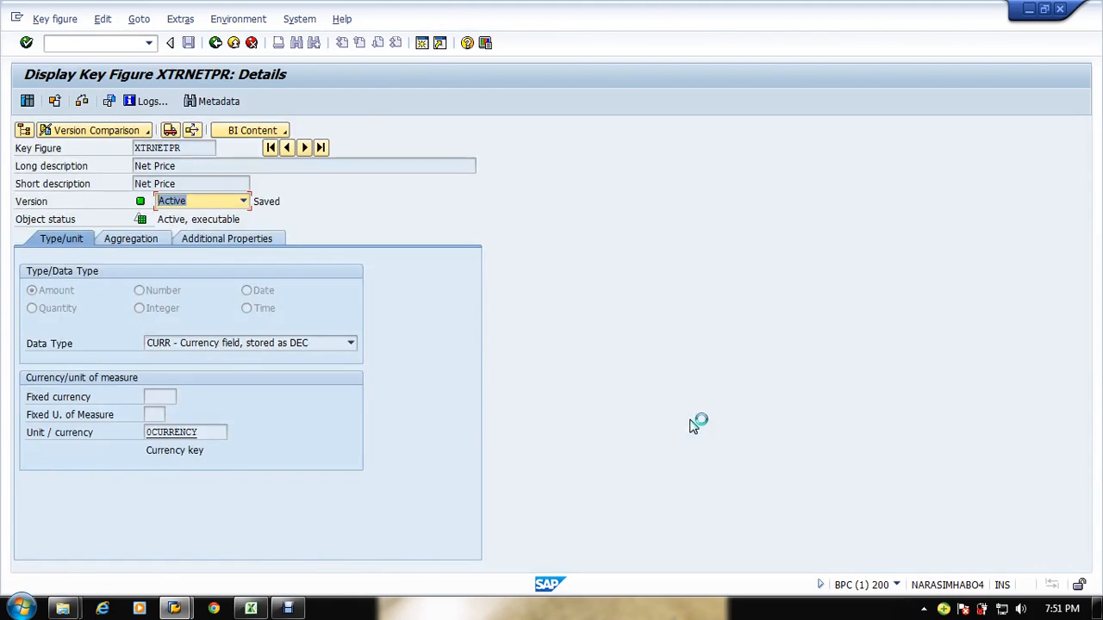
pyautogui.click(215, 42)
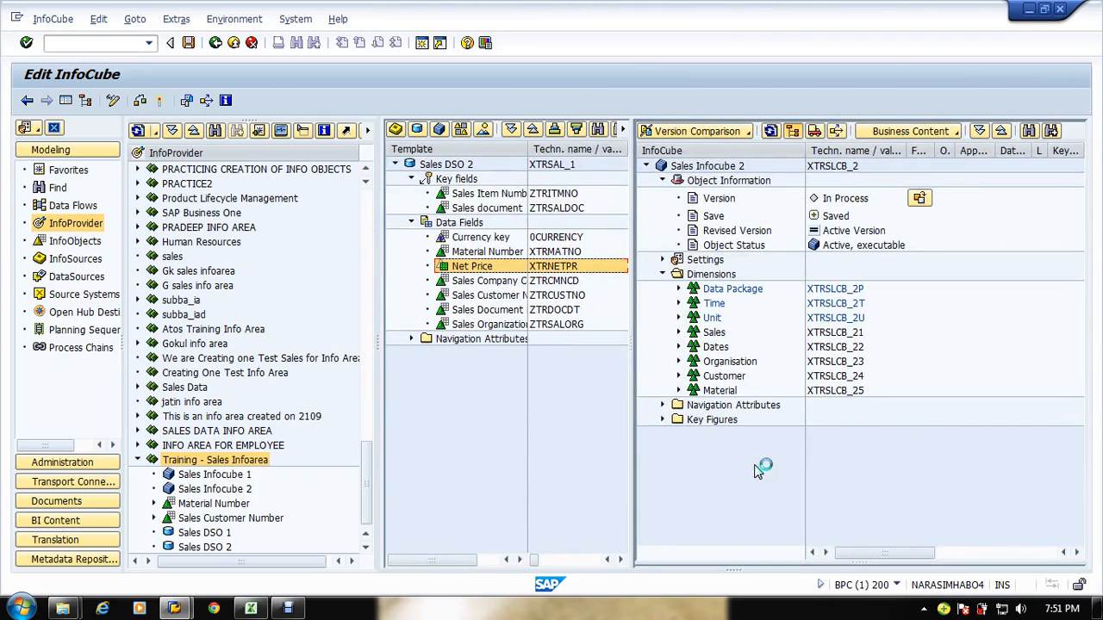
pyautogui.click(661, 419)
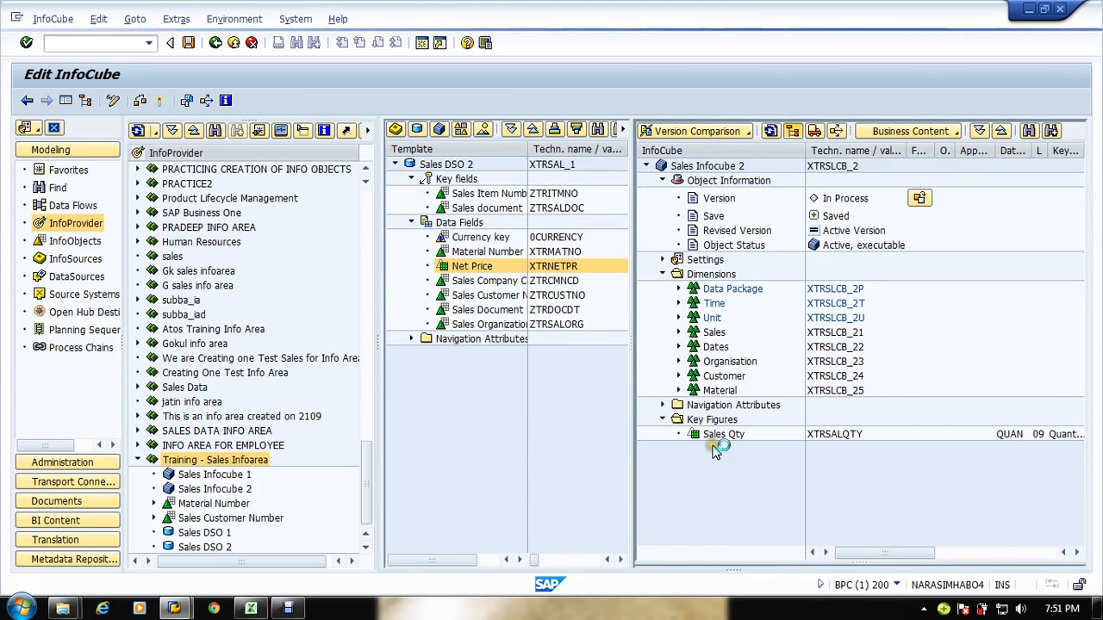
pyautogui.click(698, 435)
pyautogui.click(700, 436)
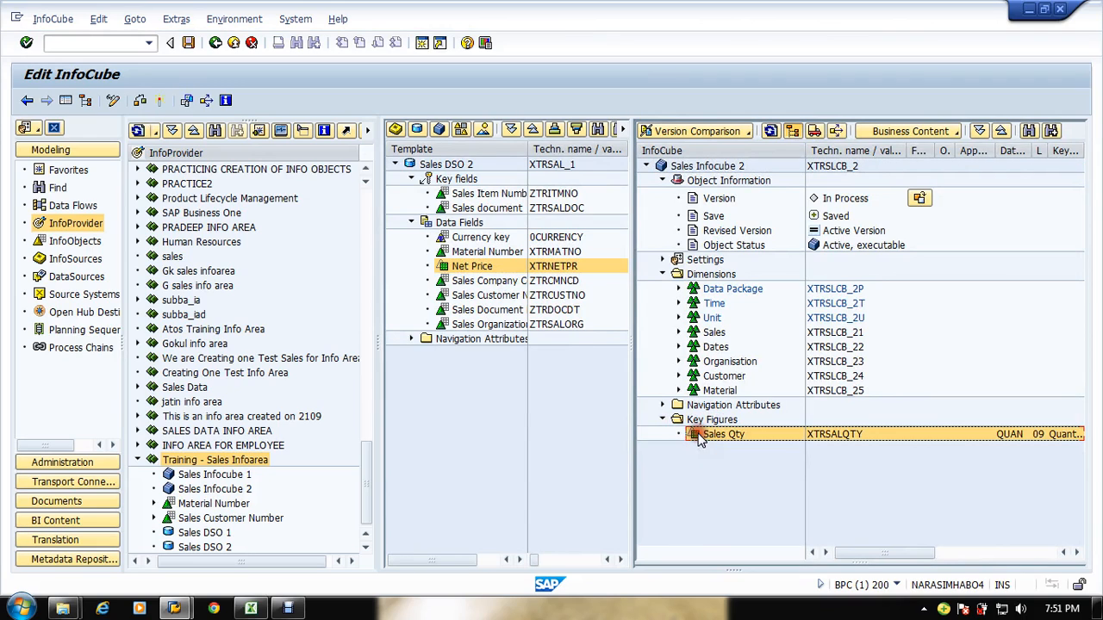
pyautogui.moveTo(700, 436); pyautogui.dragTo(559, 452)
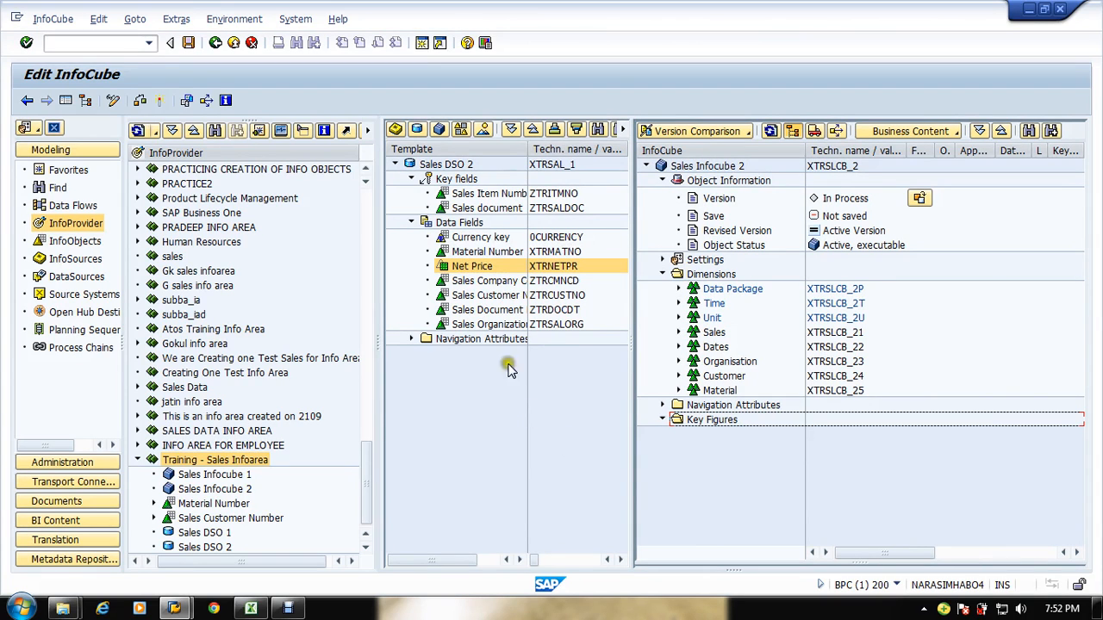
pyautogui.moveTo(474, 266); pyautogui.dragTo(703, 424)
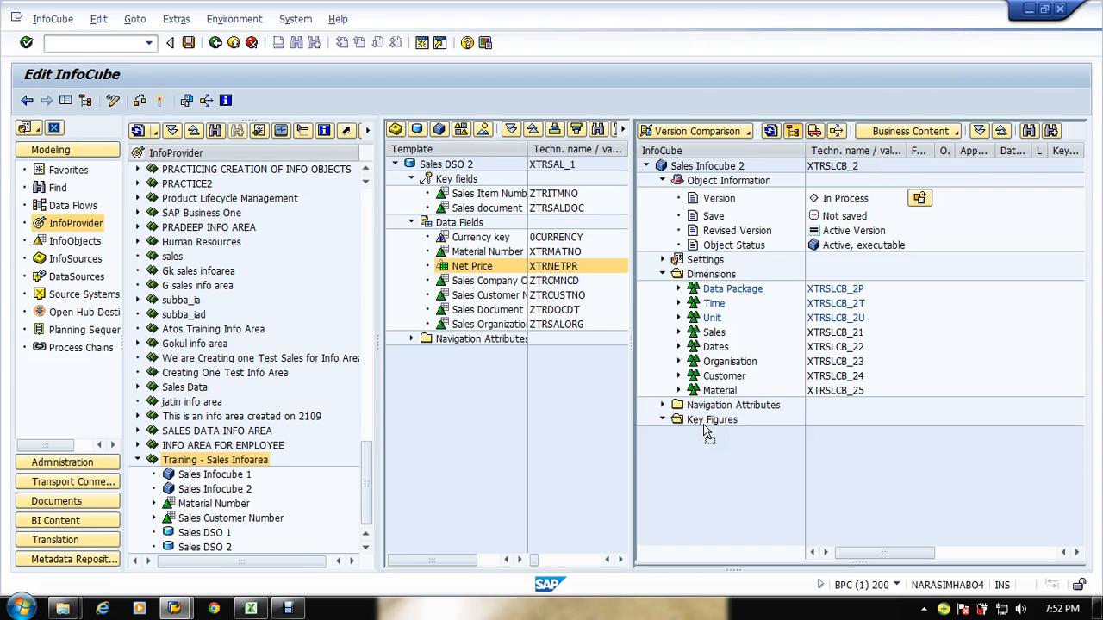
# Step: Activate Sales Infocube 2, continuing despite the removed InfoObjects, and close the log
pyautogui.click(663, 406)
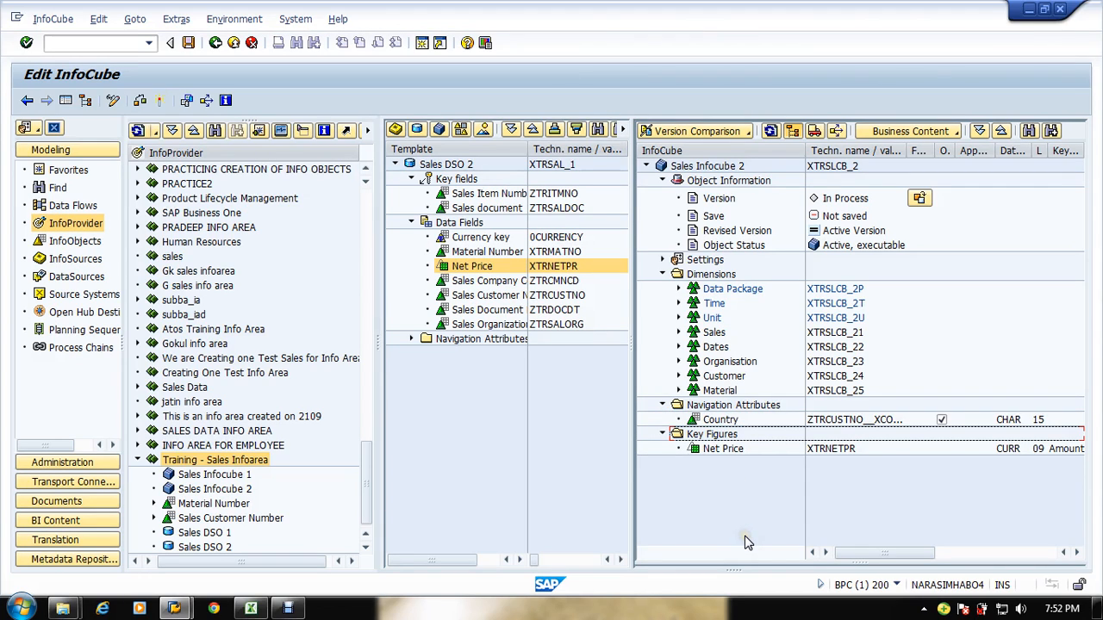
pyautogui.click(679, 319)
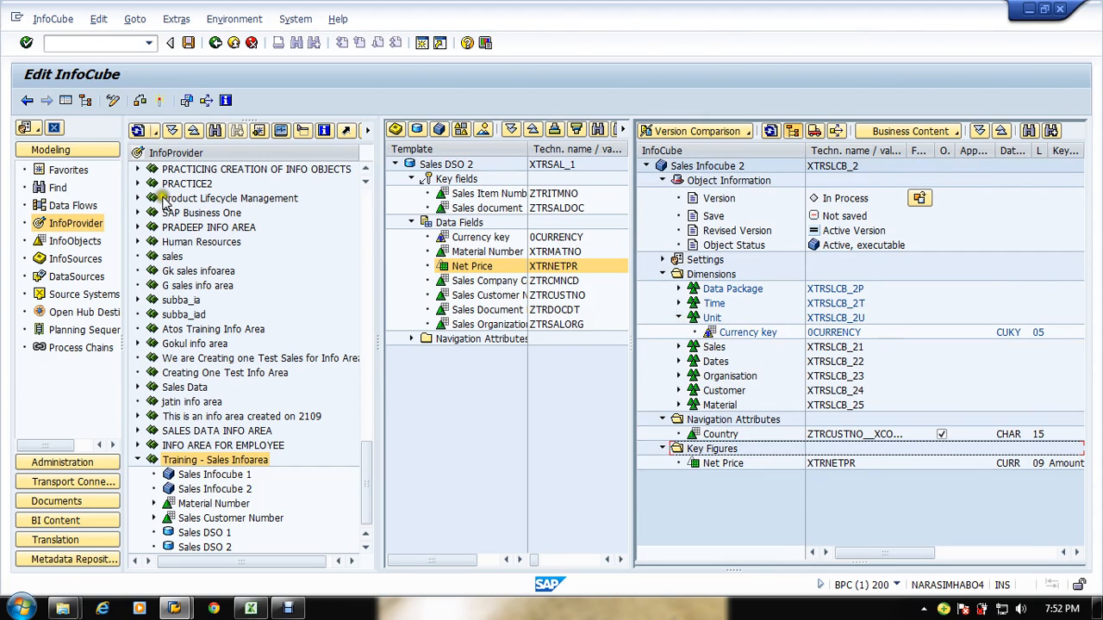
pyautogui.click(159, 101)
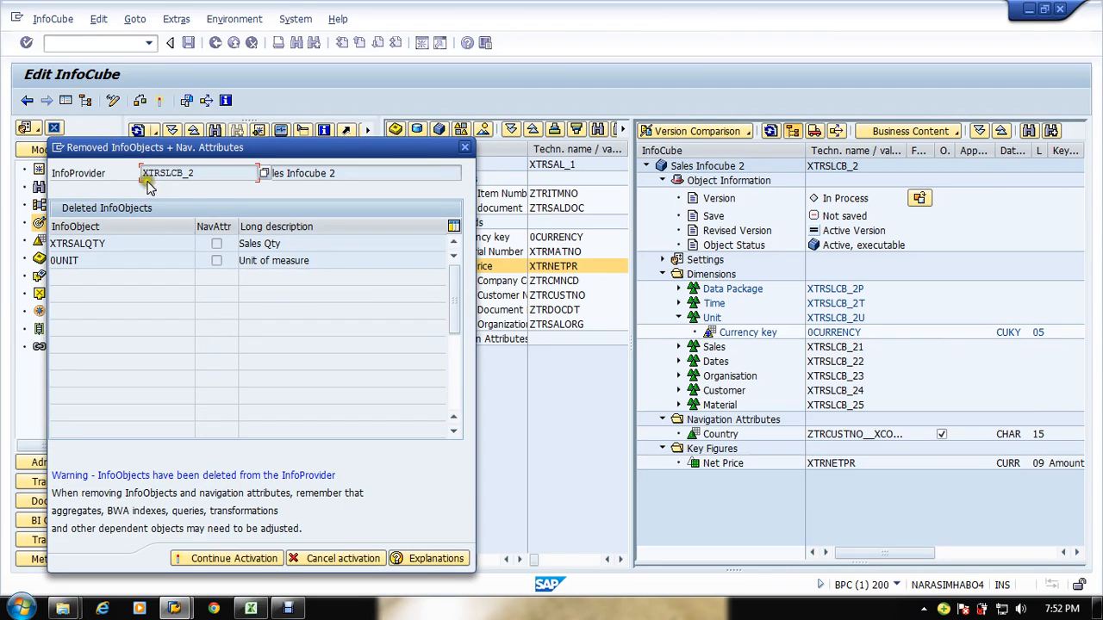
pyautogui.click(247, 559)
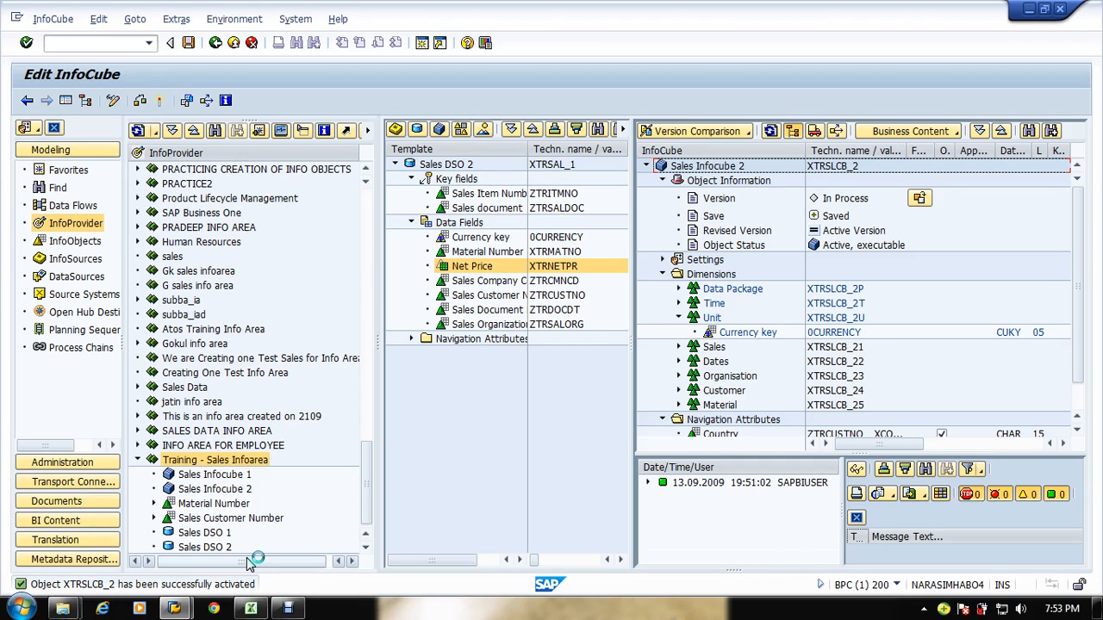
pyautogui.click(857, 520)
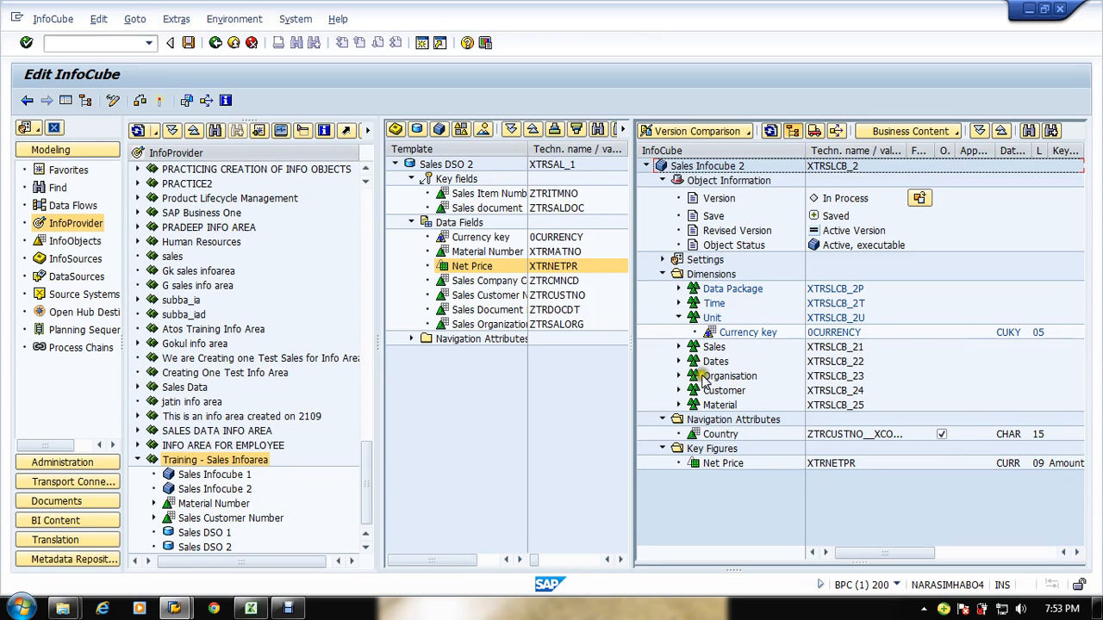
# Step: Start reactivating Sales Infocube 2 and cancel it
pyautogui.click(155, 102)
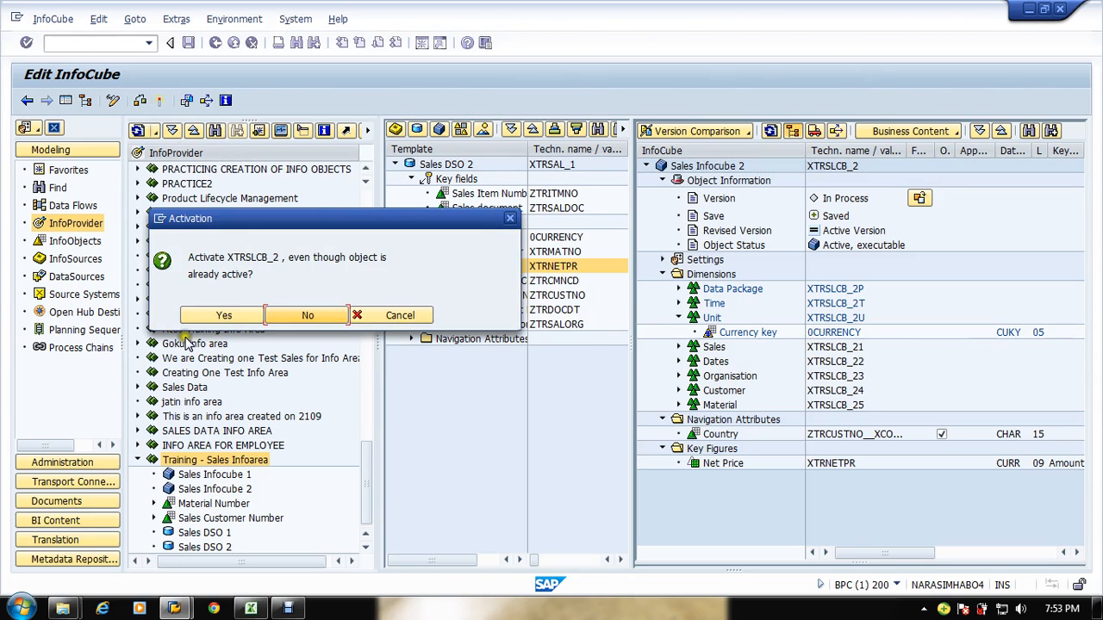
pyautogui.click(400, 316)
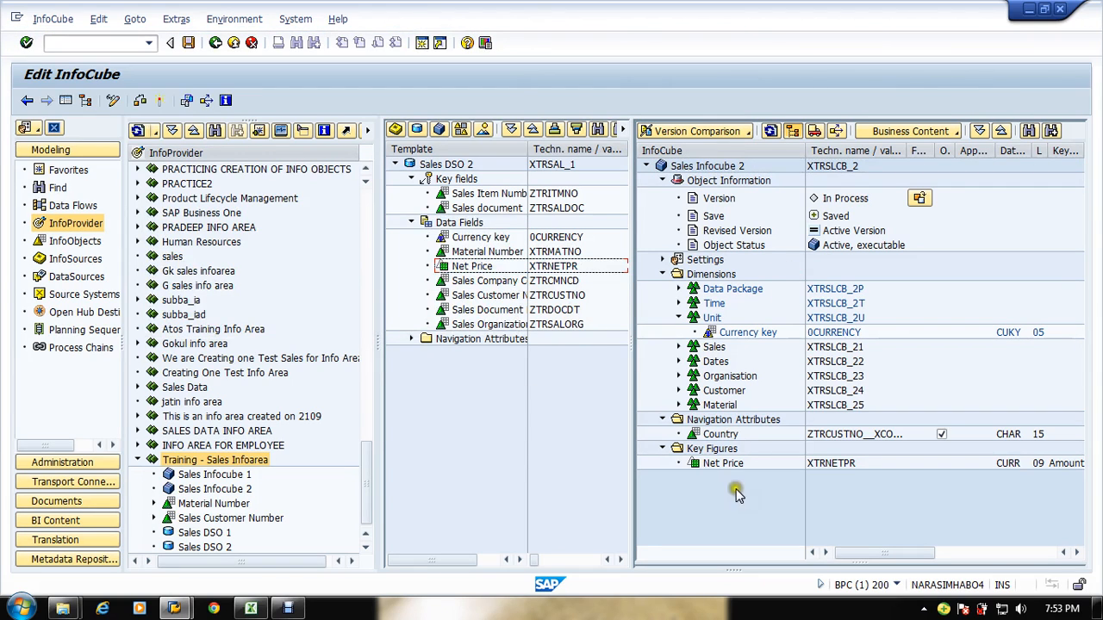
# Step: Widen the InfoProvider tree to show technical names of the Training - Sales Infoarea objects
pyautogui.click(405, 446)
pyautogui.click(376, 362)
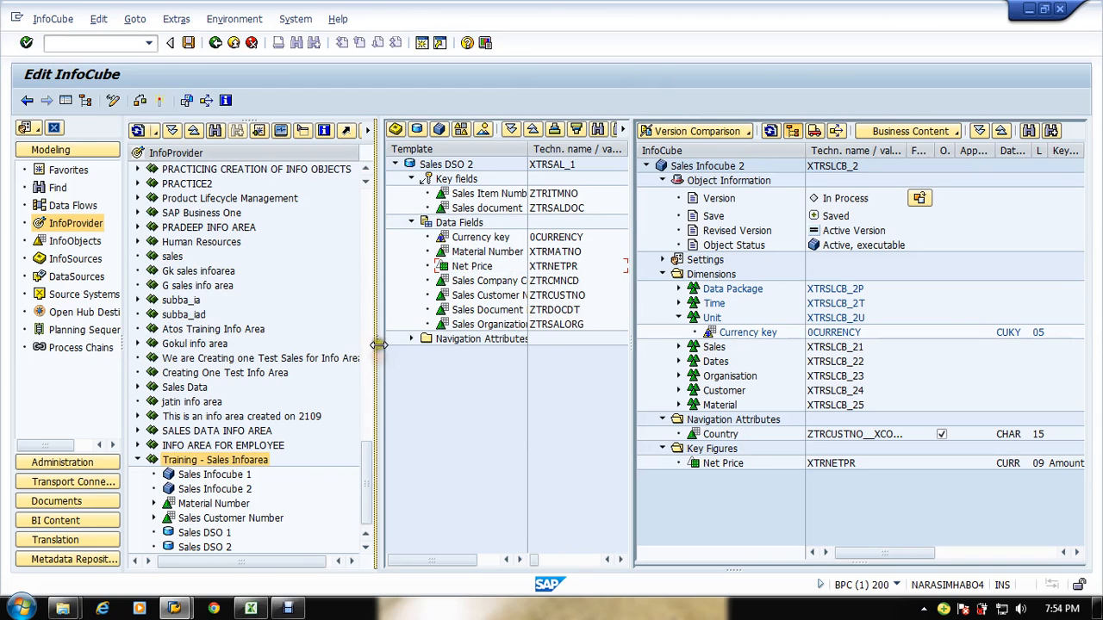
pyautogui.moveTo(376, 354); pyautogui.dragTo(514, 354)
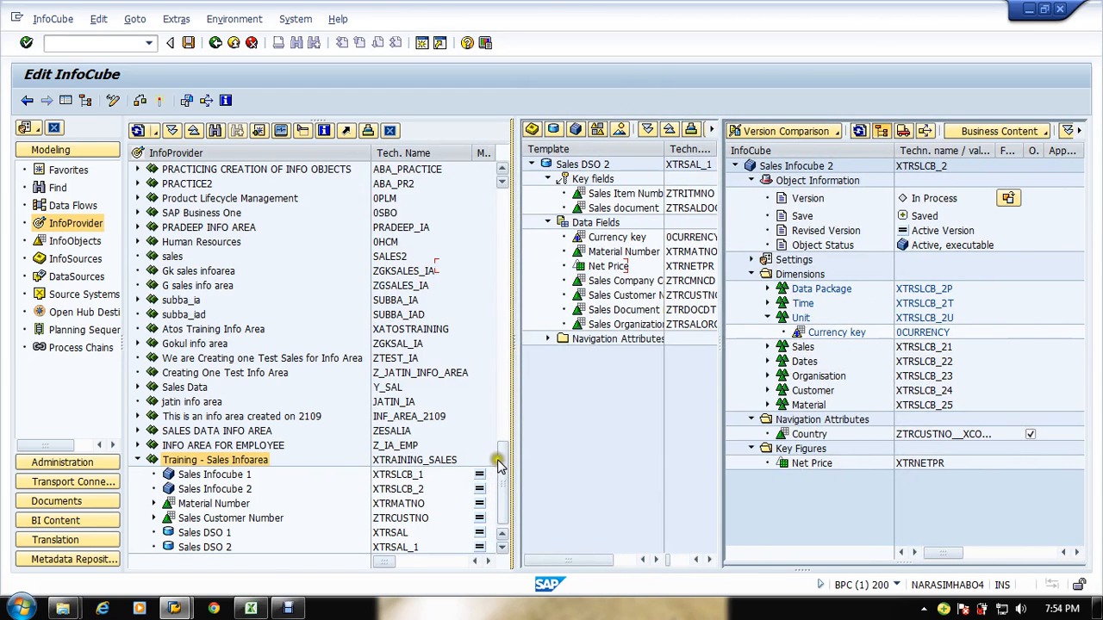
pyautogui.click(504, 495)
pyautogui.click(313, 540)
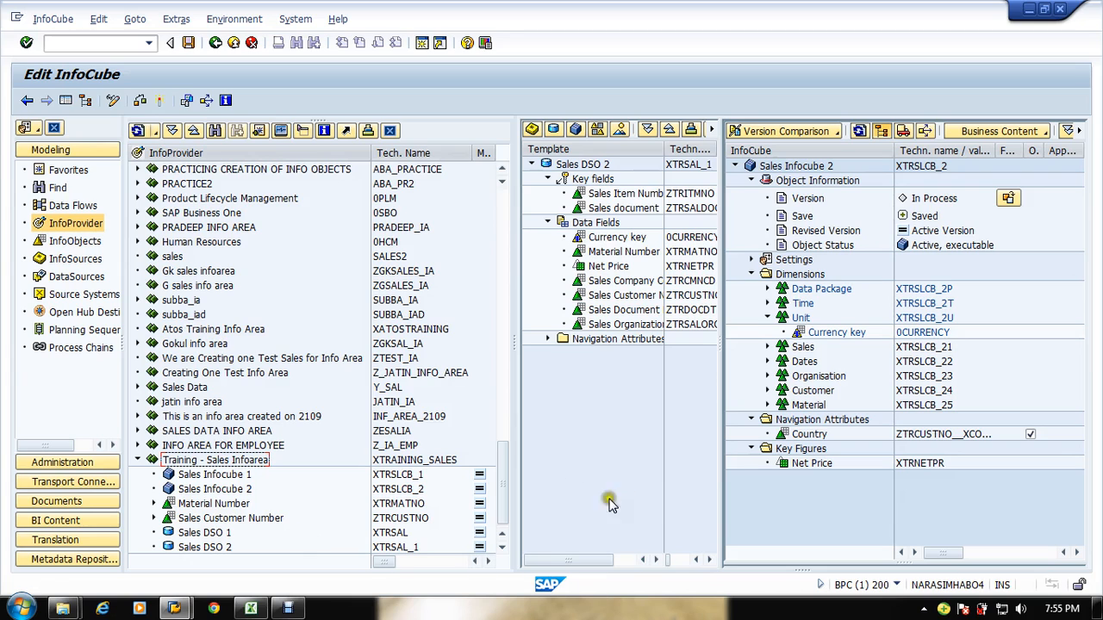
# Step: Widen the InfoProvider tree pane by moving the splitters between it and the template and InfoCube panes
pyautogui.moveTo(511, 349); pyautogui.dragTo(701, 374)
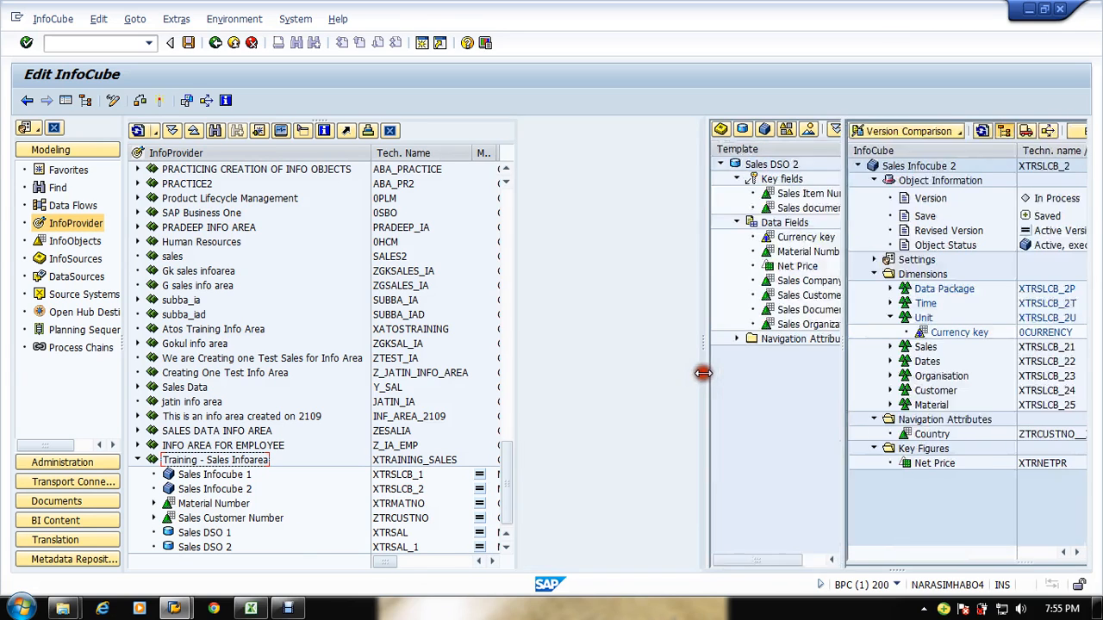
pyautogui.moveTo(688, 473); pyautogui.dragTo(694, 521)
pyautogui.click(694, 550)
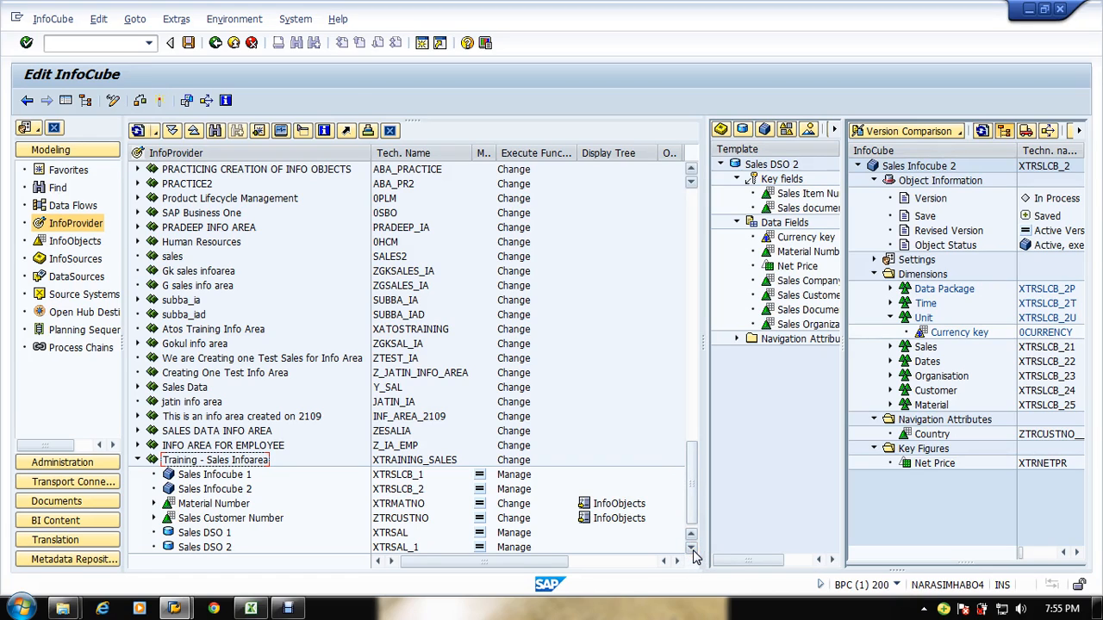
# Step: Switch to the second SAP session and start the Data Warehousing Workbench with transaction rsa1
pyautogui.click(174, 609)
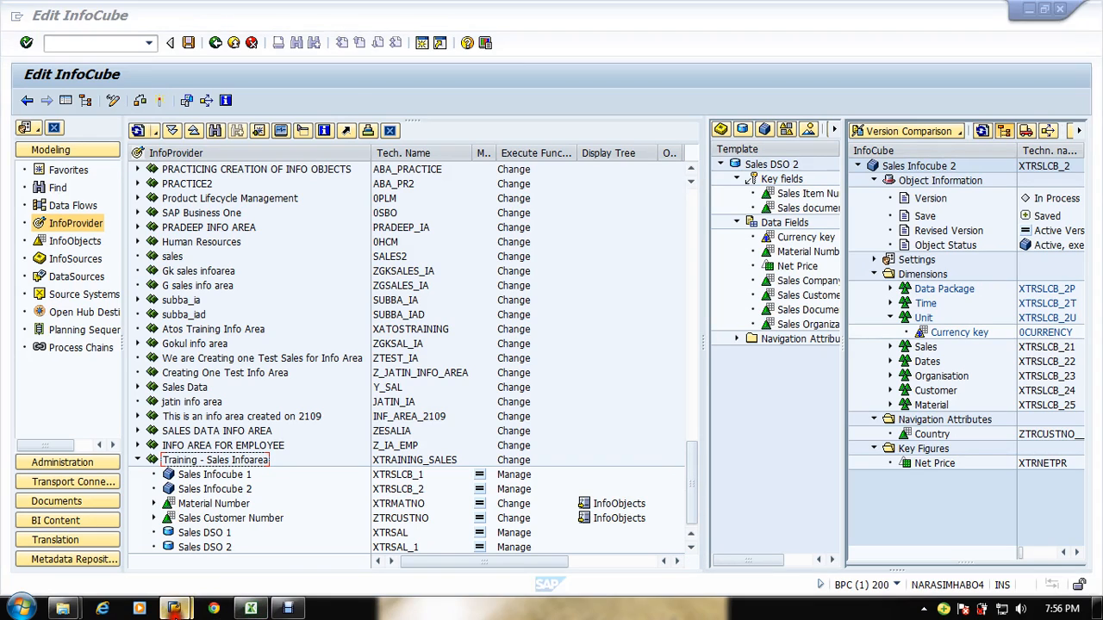
pyautogui.click(259, 545)
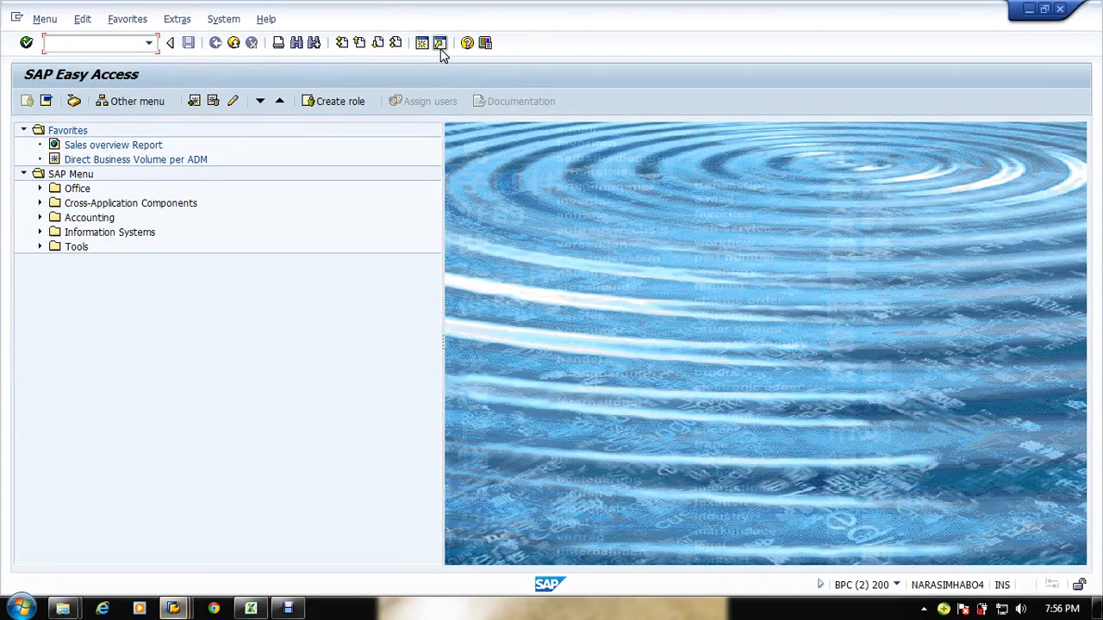
pyautogui.write('rsa1')
pyautogui.press('Return')
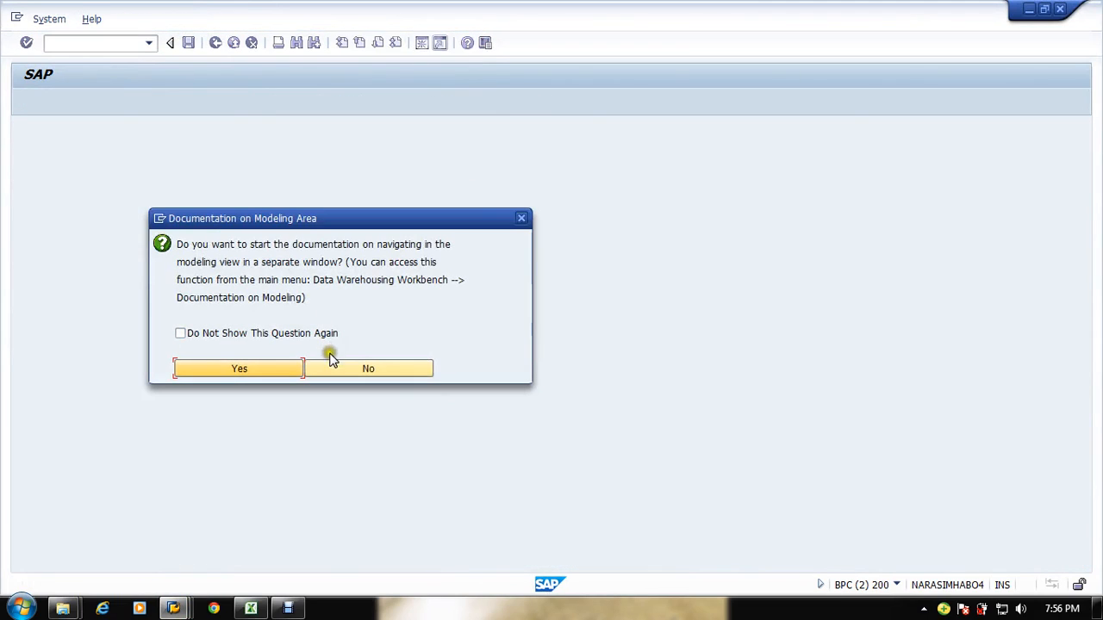
# Step: Browse the InfoProvider tree up to the top of the info area list
pyautogui.click(334, 369)
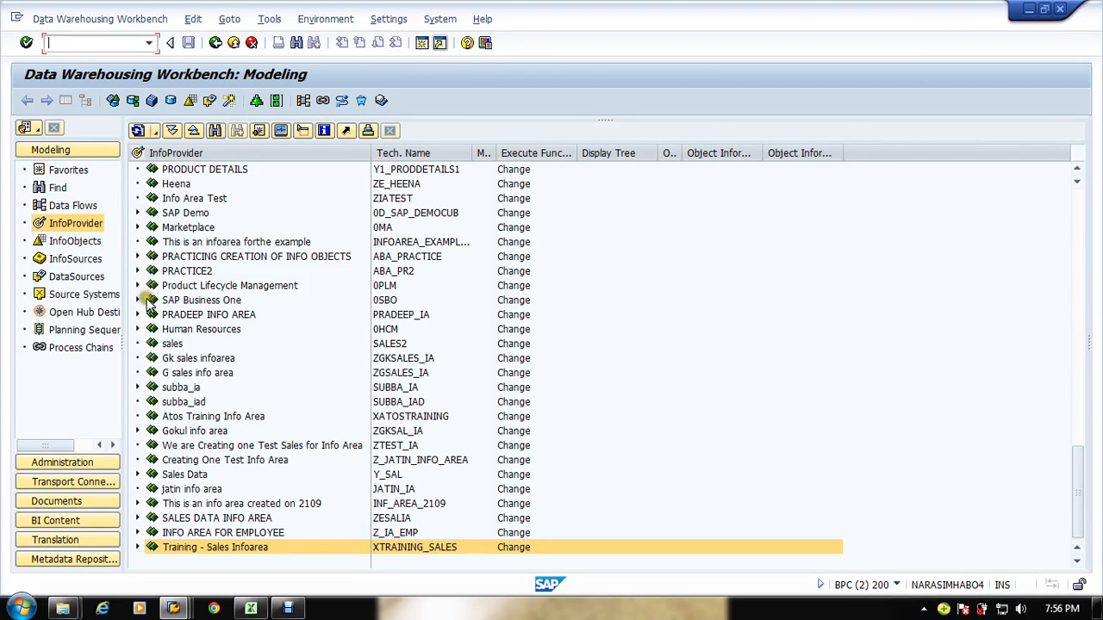
pyautogui.click(240, 345)
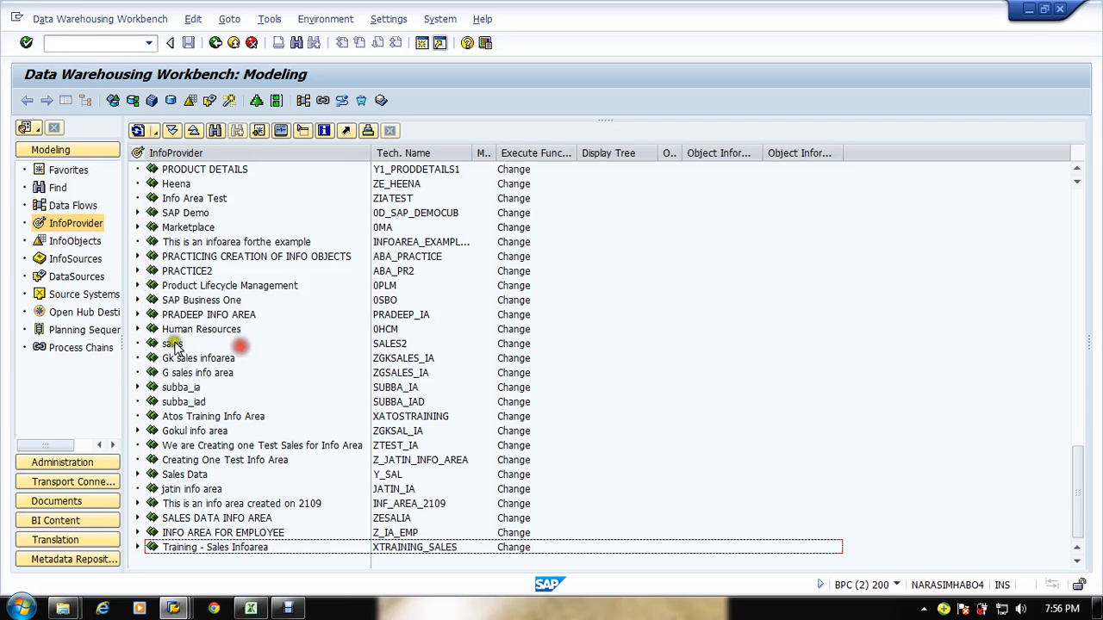
pyautogui.click(271, 339)
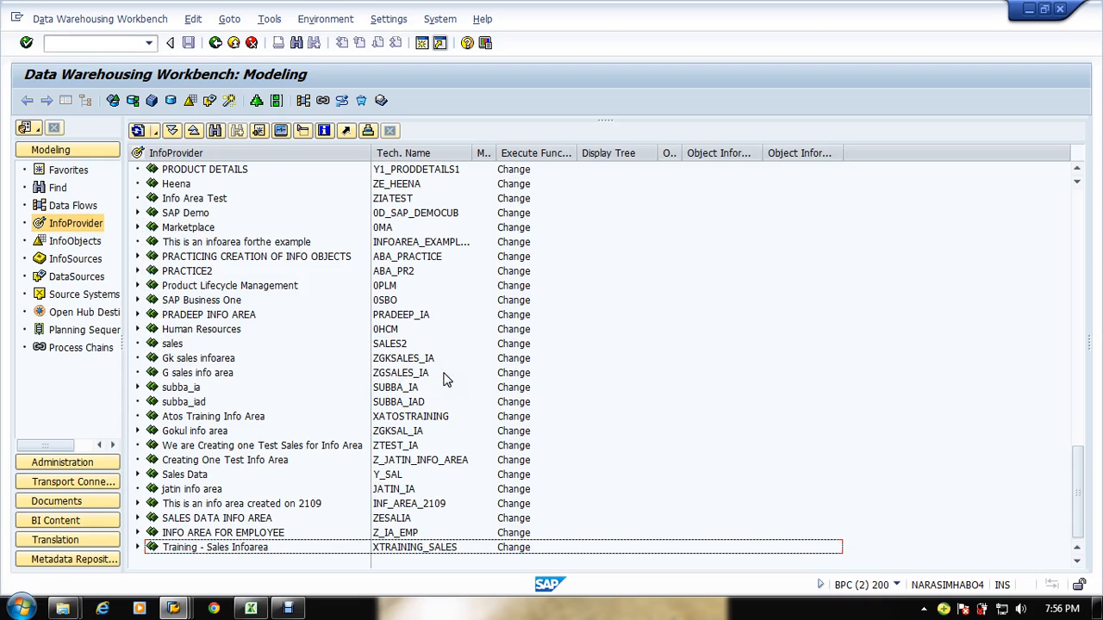
pyautogui.click(425, 340)
pyautogui.scroll(1, 275, 228)
pyautogui.scroll(13, 275, 228)
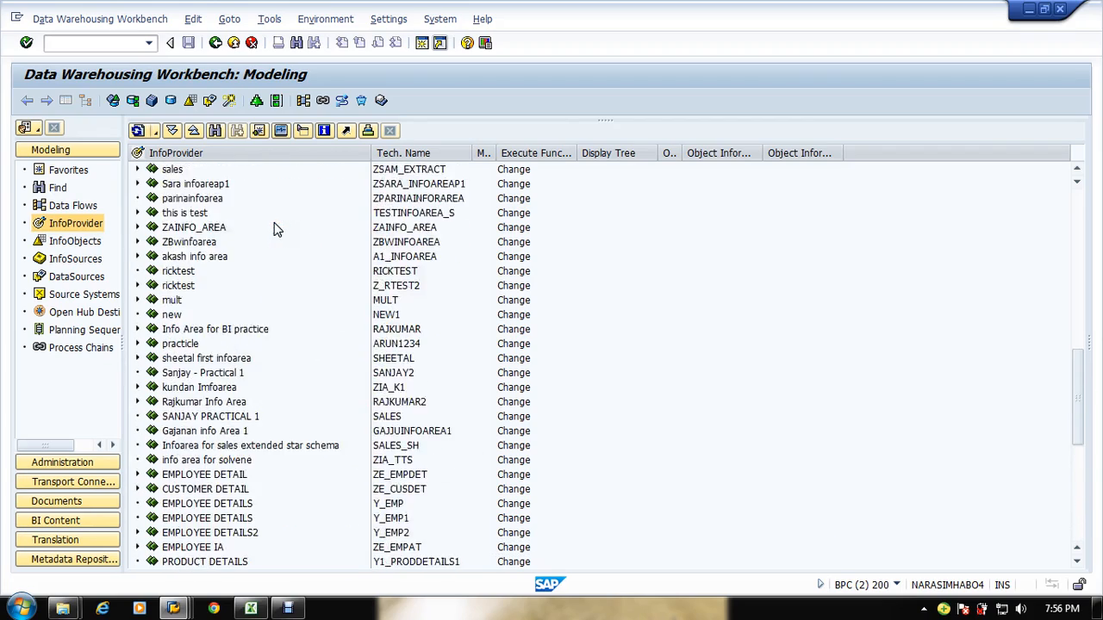
pyautogui.scroll(10, 275, 229)
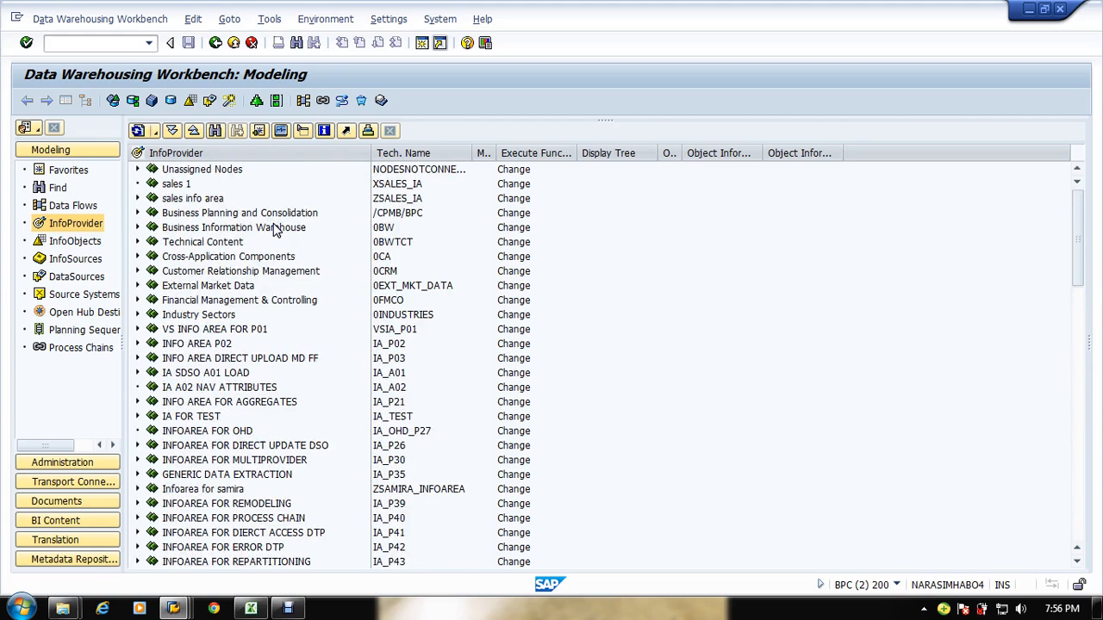
# Step: Expand the sales info area, its Sales cube and the DSO-to-cube transformation to inspect the data flow
pyautogui.click(137, 199)
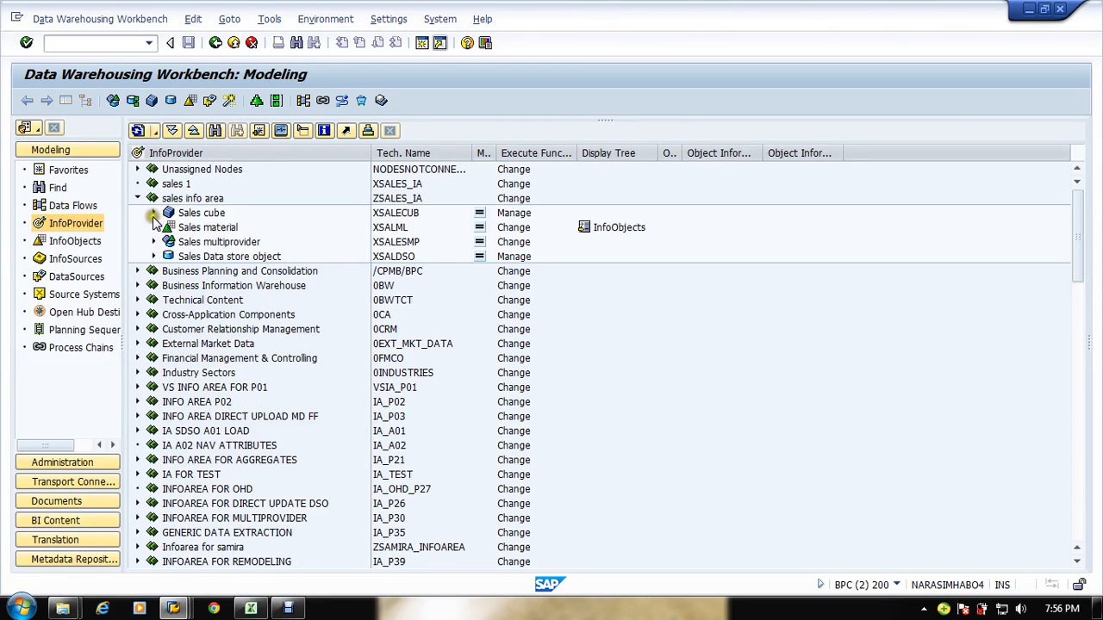
pyautogui.click(153, 213)
pyautogui.click(170, 227)
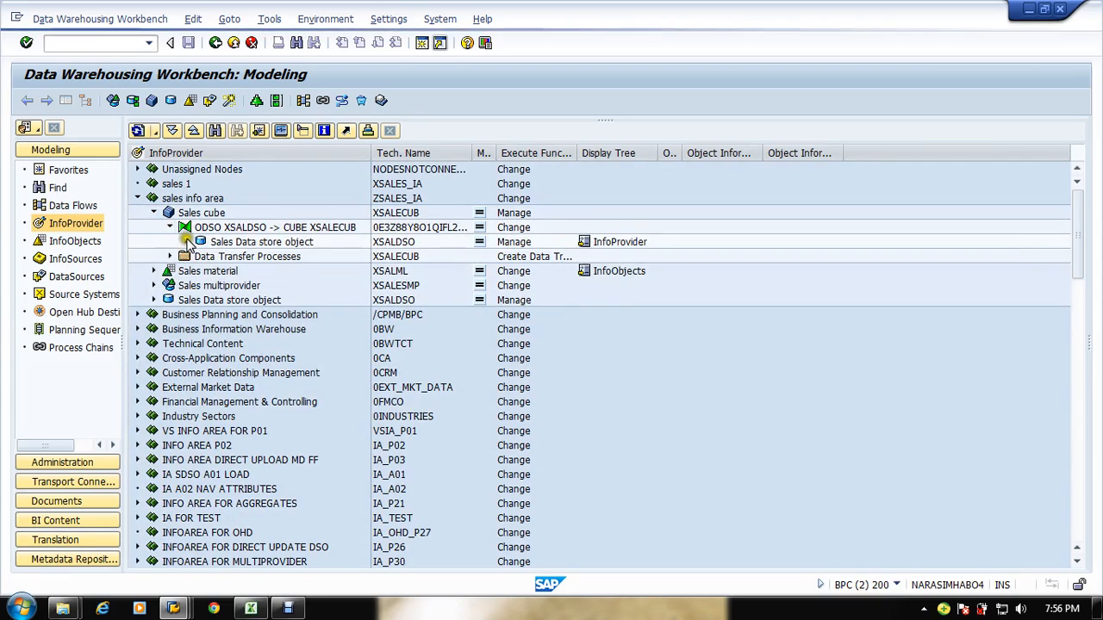
pyautogui.click(186, 242)
pyautogui.click(200, 258)
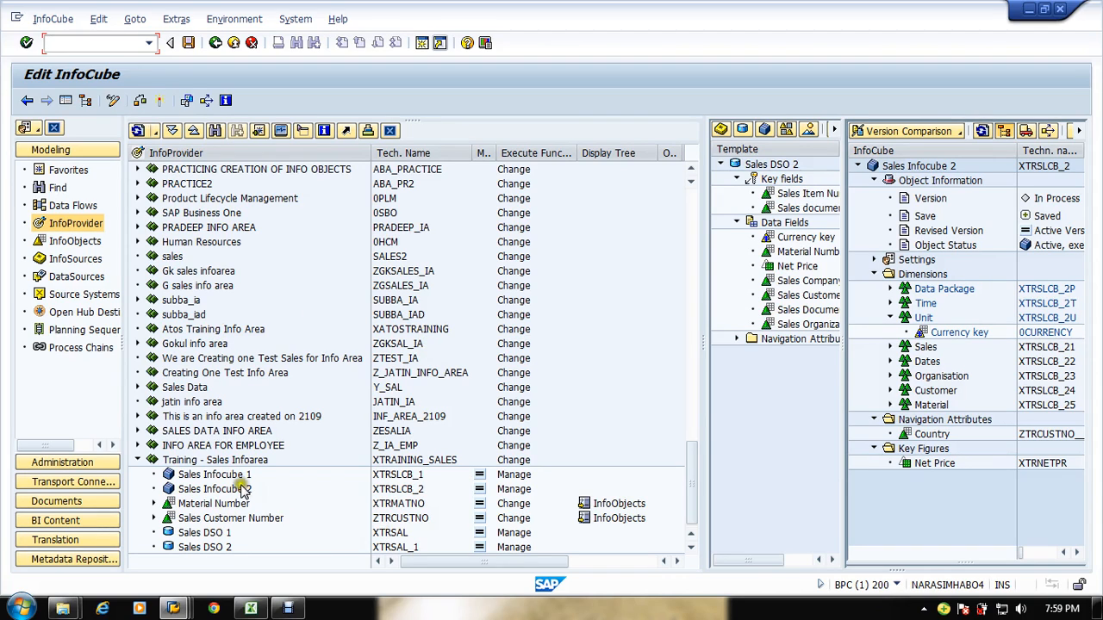
# Step: In the DataSources tree, create application component XTRAINING_SALES with the description Sales Application Component
pyautogui.click(76, 279)
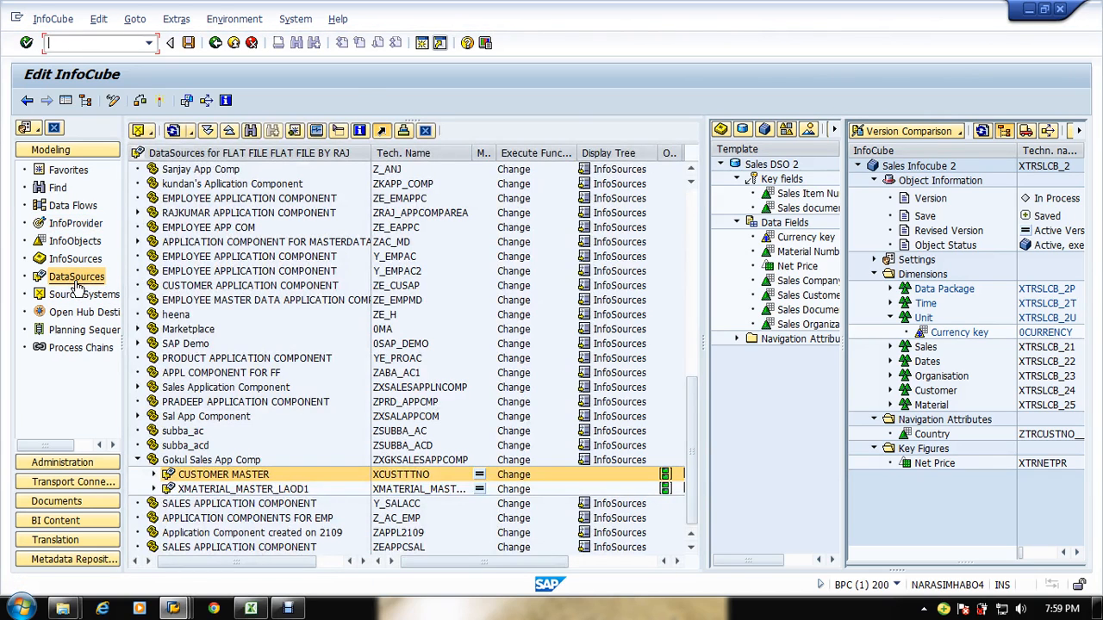
pyautogui.click(318, 441)
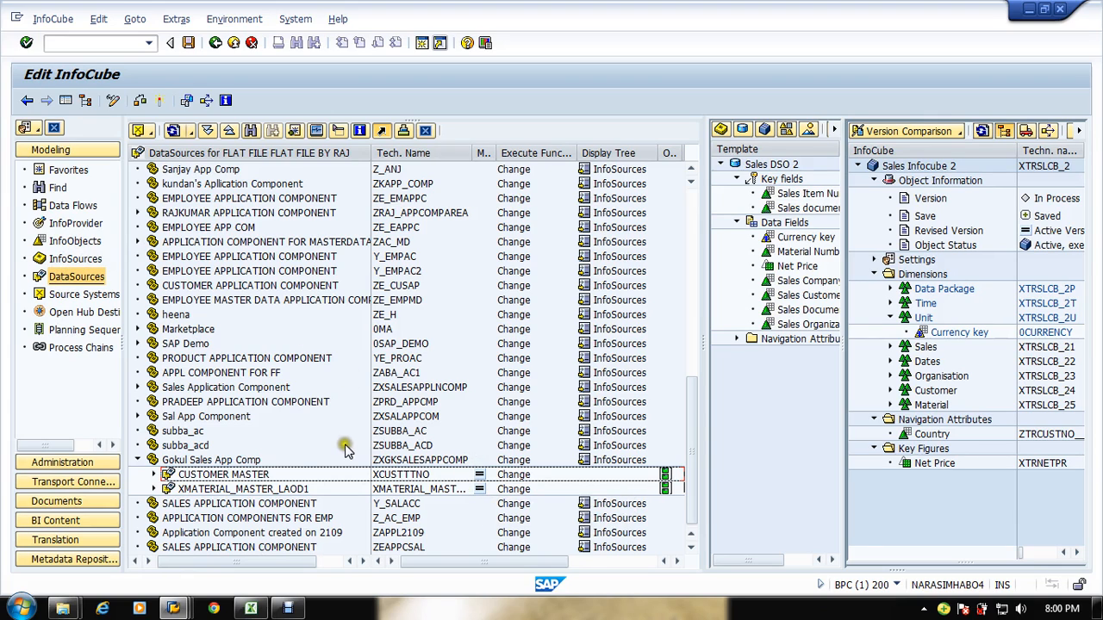
pyautogui.rightClick(299, 445)
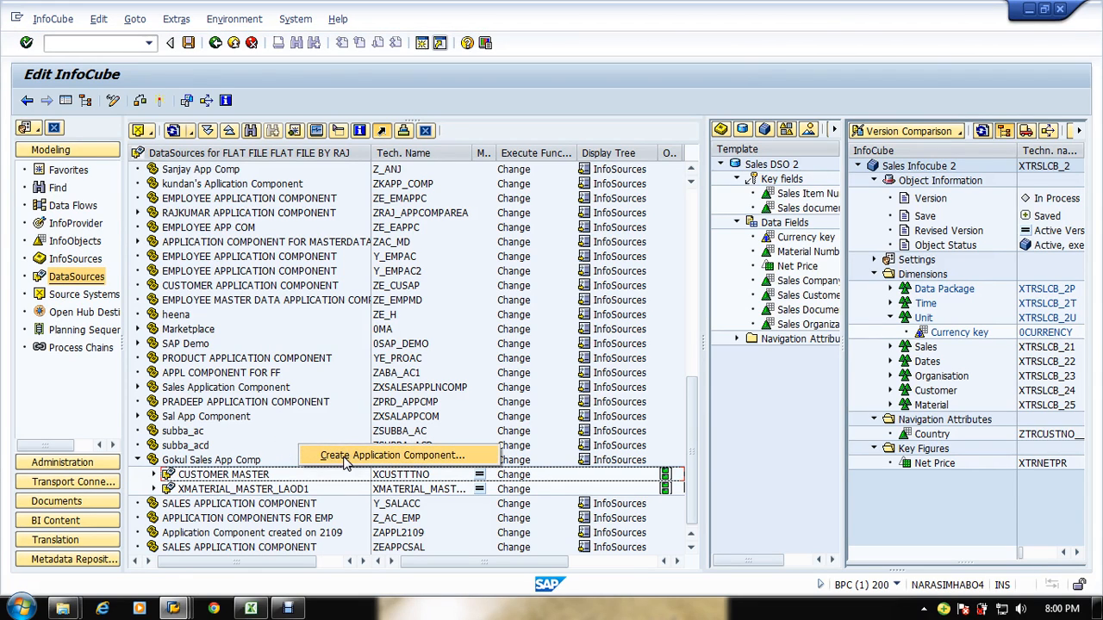
pyautogui.click(345, 457)
pyautogui.click(347, 461)
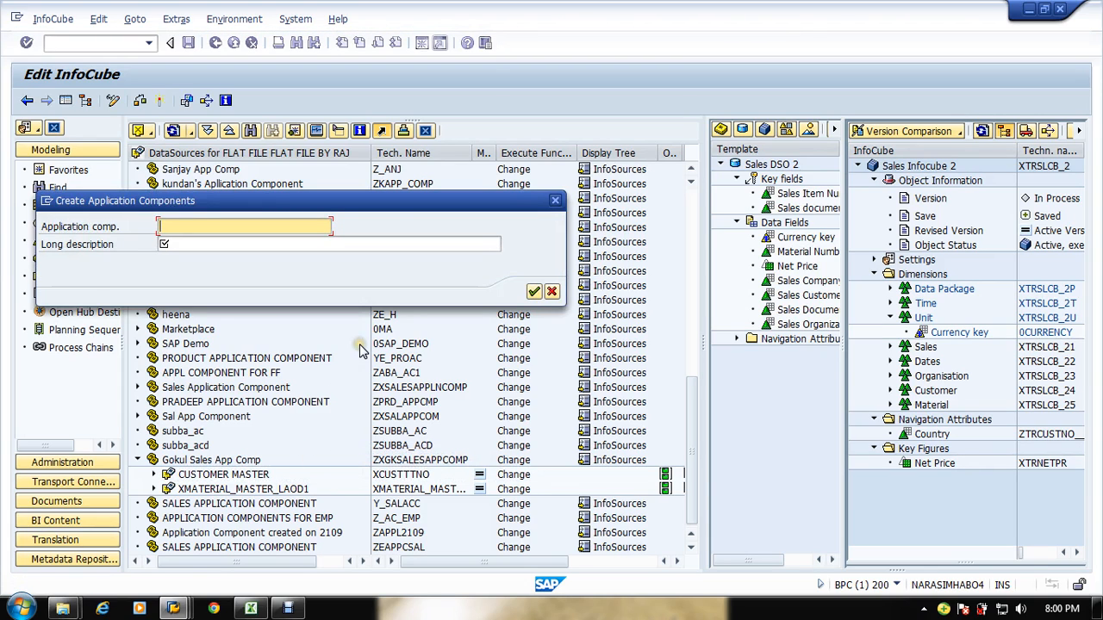
pyautogui.write('x')
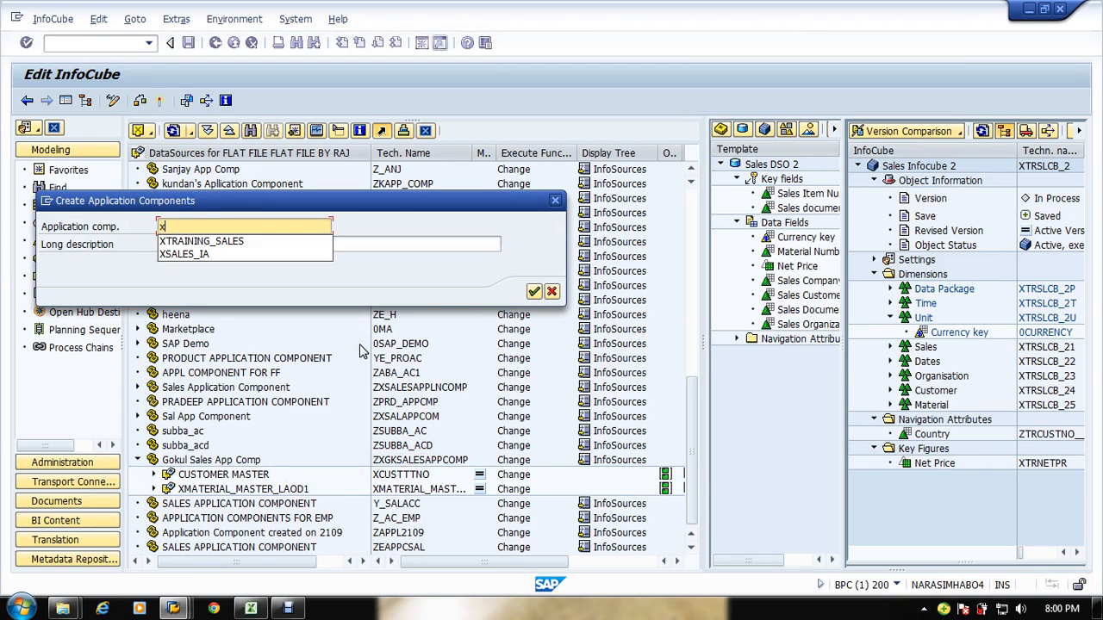
pyautogui.press('Down')
pyautogui.press('Return')
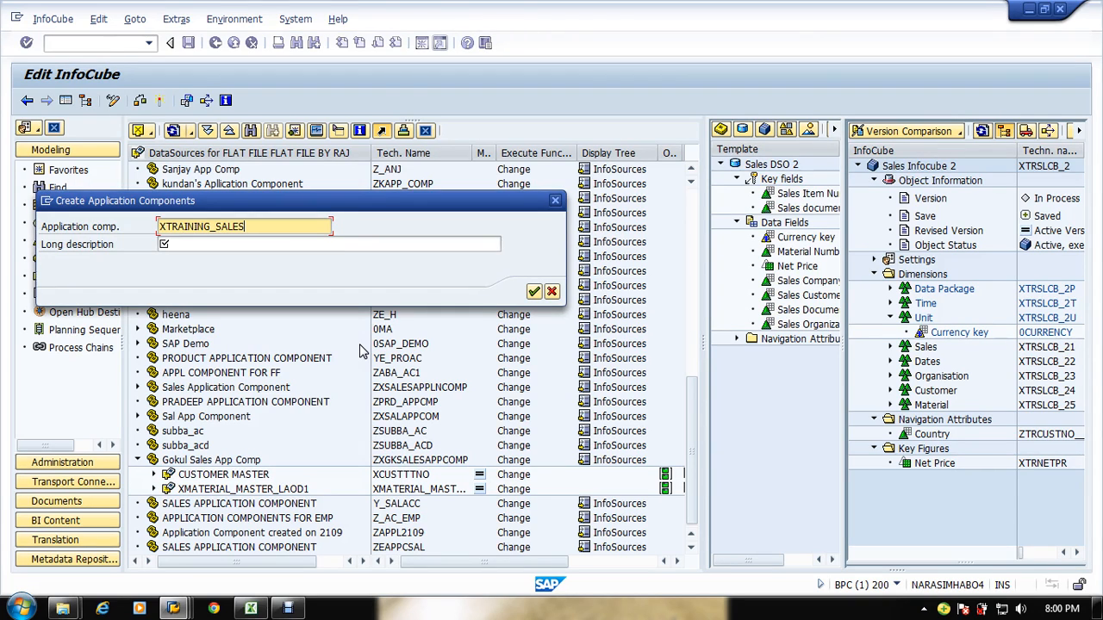
pyautogui.press('Tab')
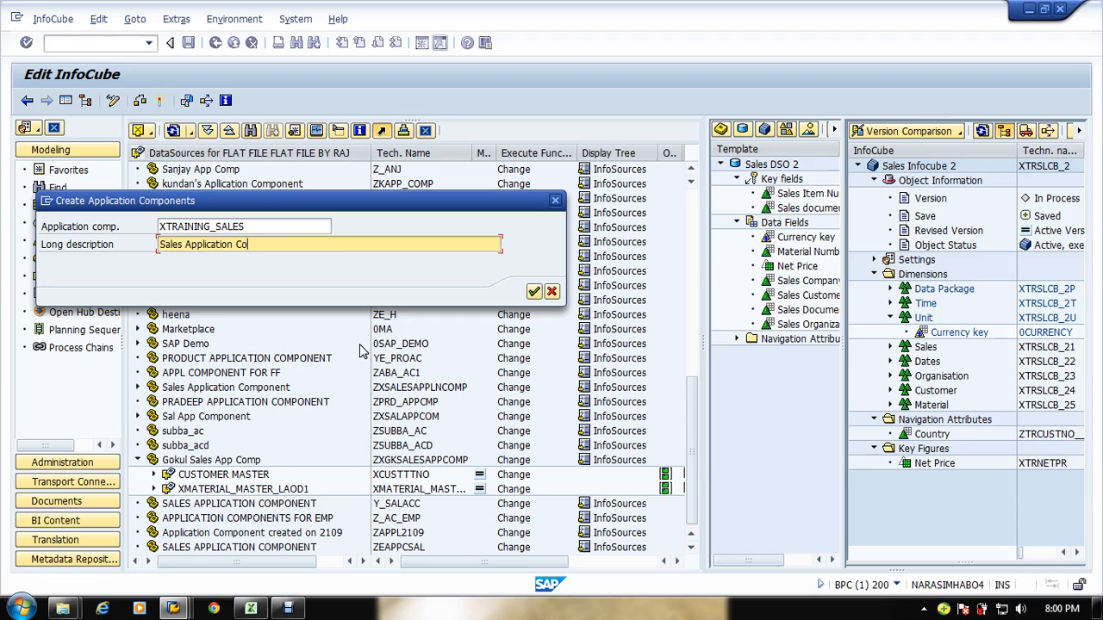
pyautogui.write('nt')
pyautogui.press('Return')
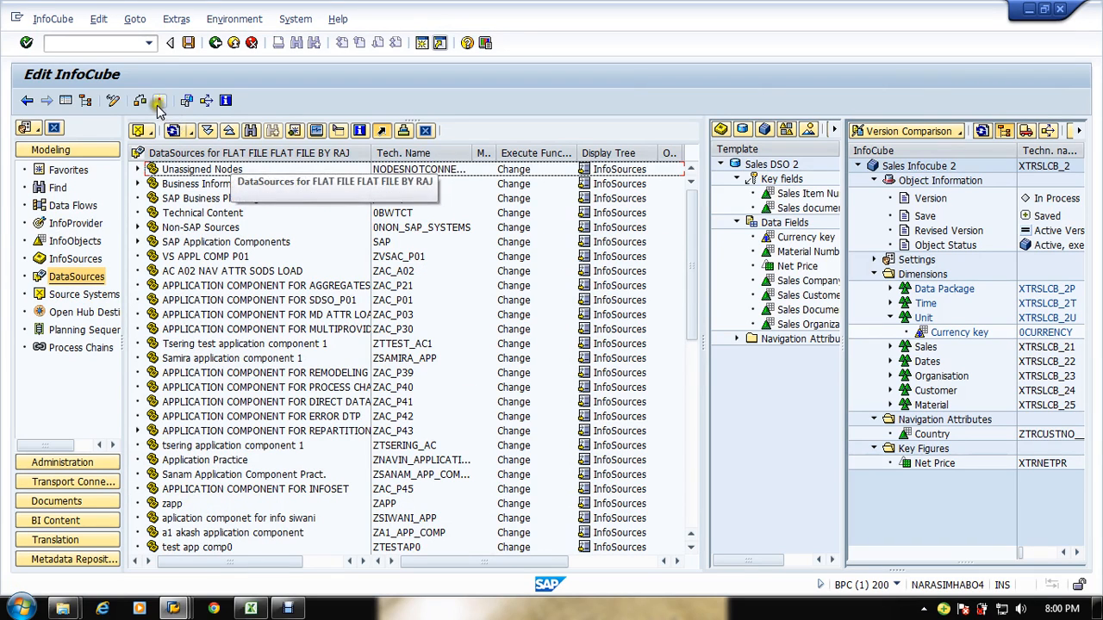
# Step: Locate the new Sales Application Component in the tree and open its description to check it
pyautogui.click(693, 396)
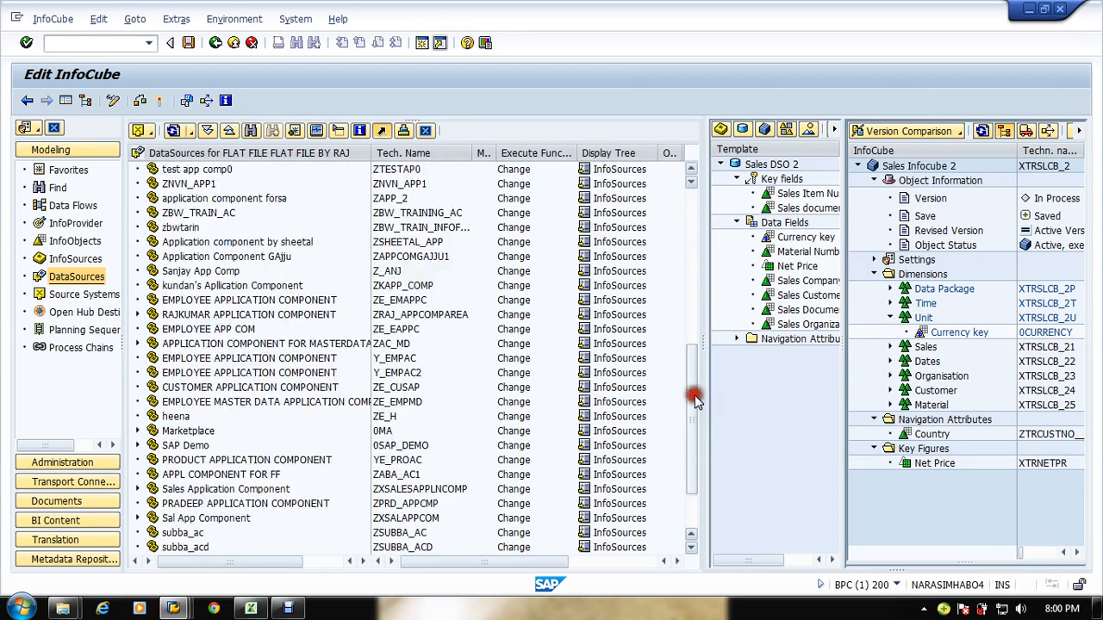
pyautogui.moveTo(693, 397); pyautogui.dragTo(692, 484)
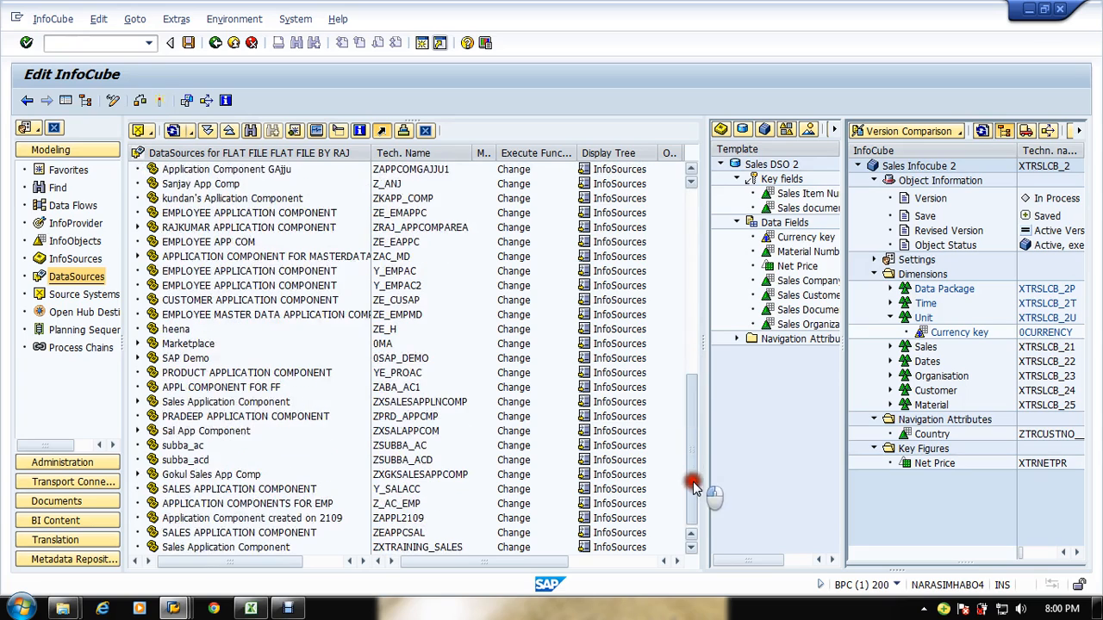
pyautogui.doubleClick(258, 549)
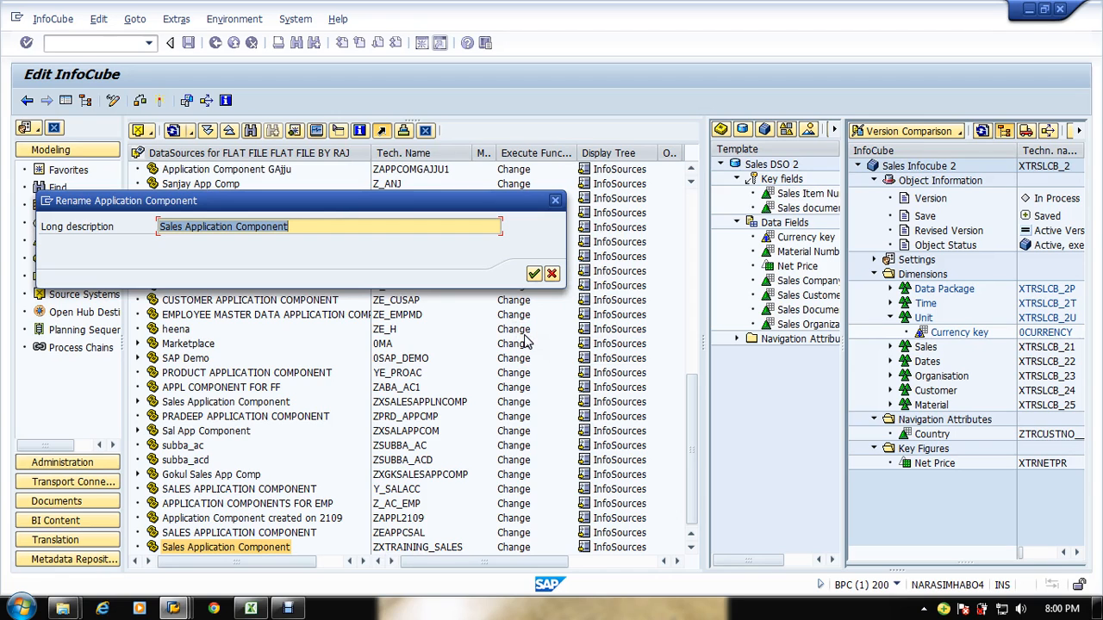
pyautogui.click(551, 273)
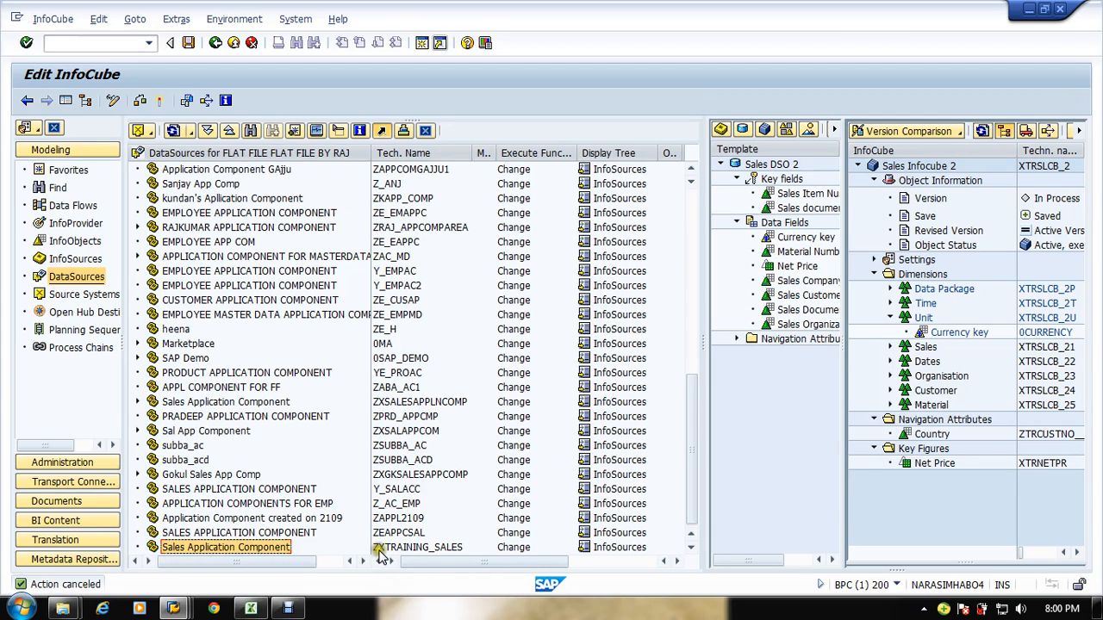
pyautogui.doubleClick(285, 548)
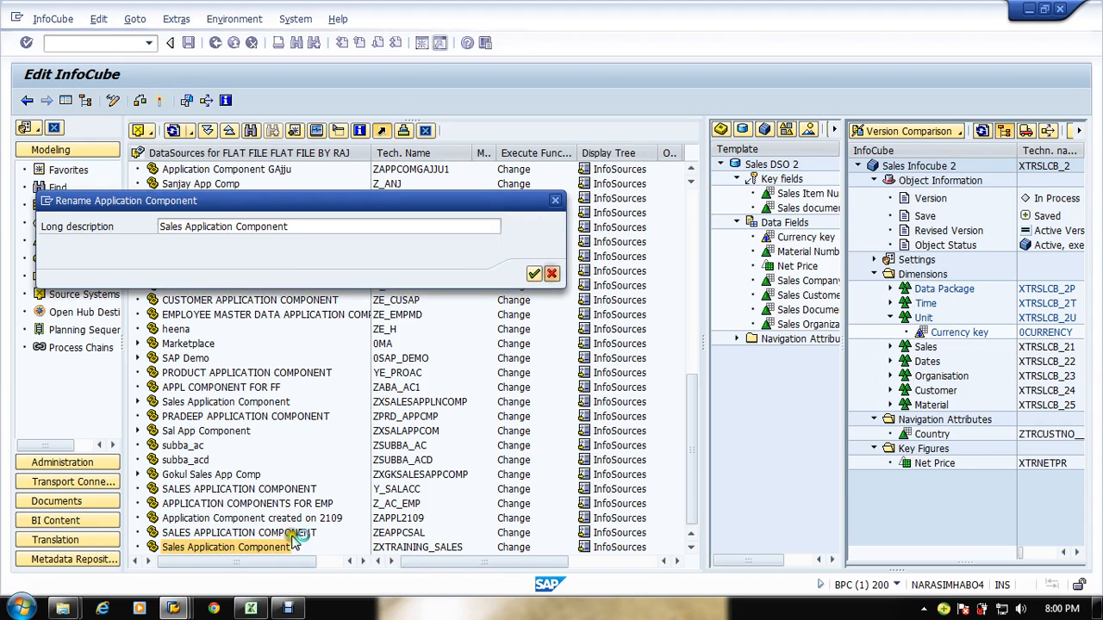
pyautogui.press('Escape')
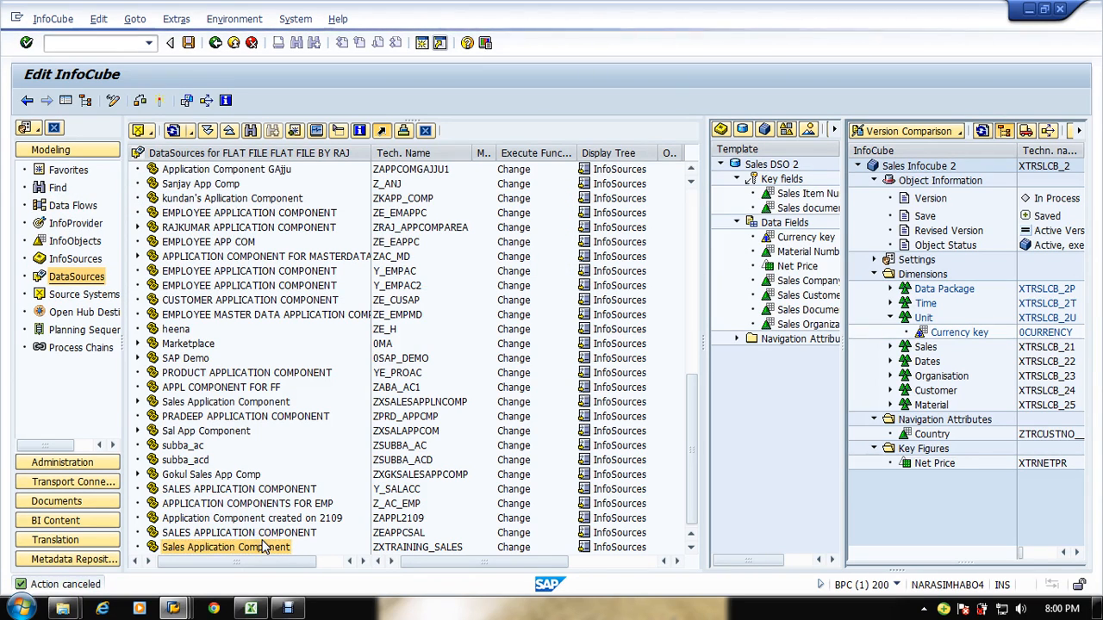
# Step: Create a DataSource named XTRCUSt_mast_load under the Sales Application Component for the FLAT FILE source system
pyautogui.rightClick(254, 547)
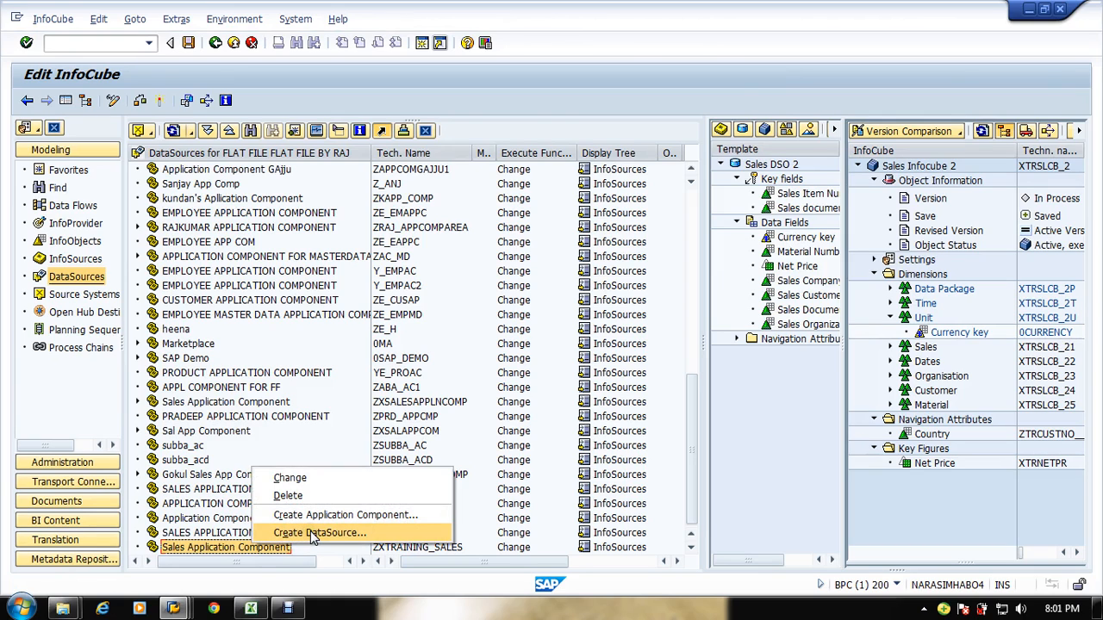
pyautogui.click(310, 533)
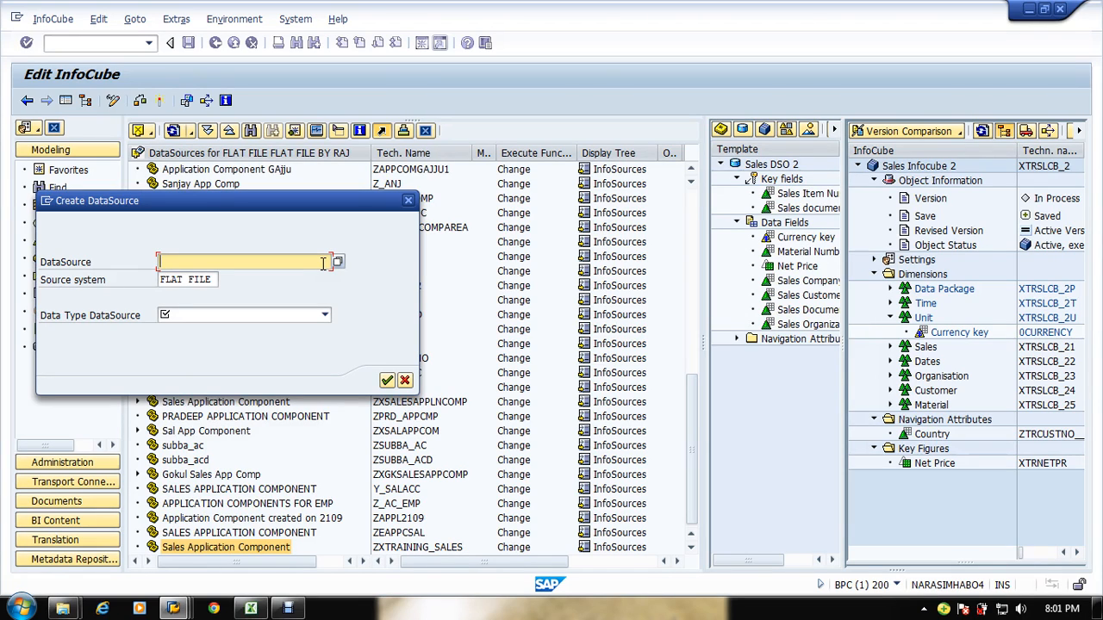
pyautogui.click(211, 265)
pyautogui.click(211, 266)
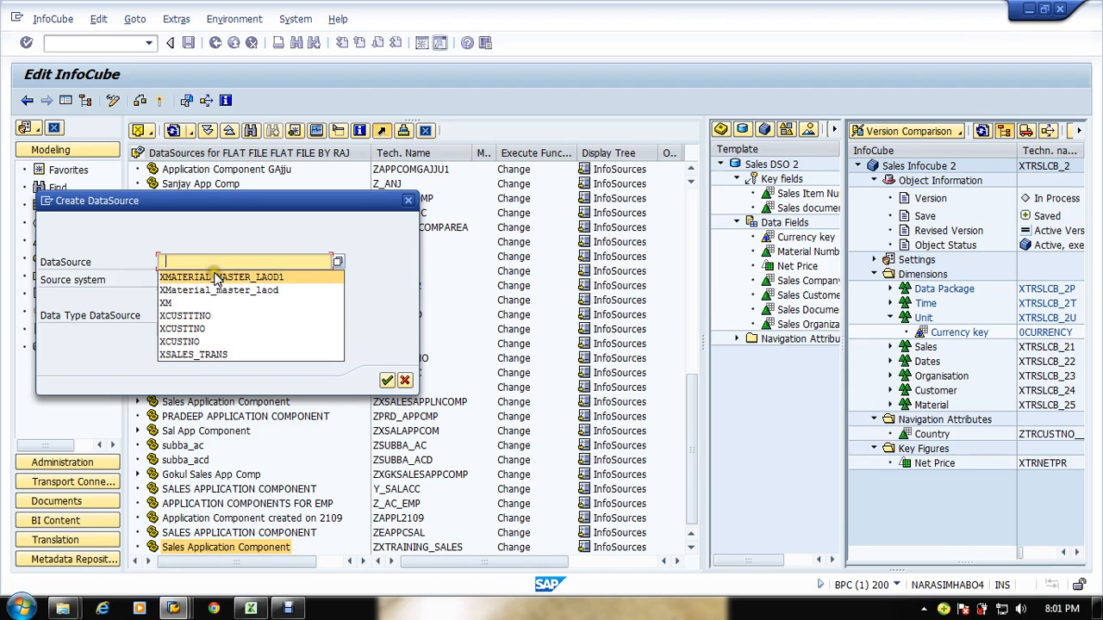
pyautogui.click(192, 267)
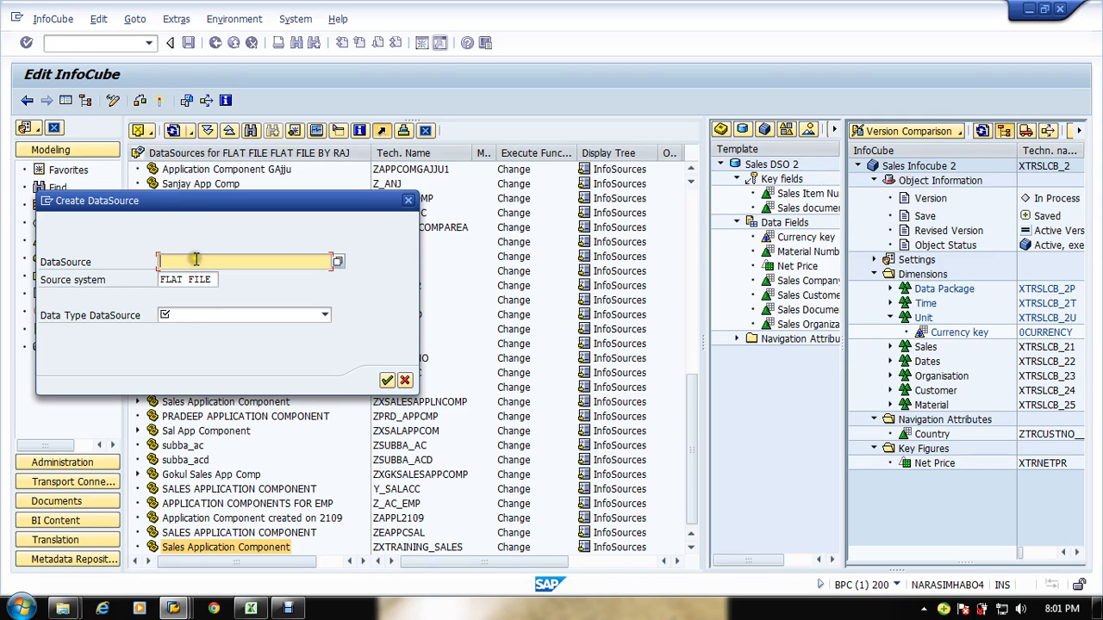
pyautogui.click(196, 259)
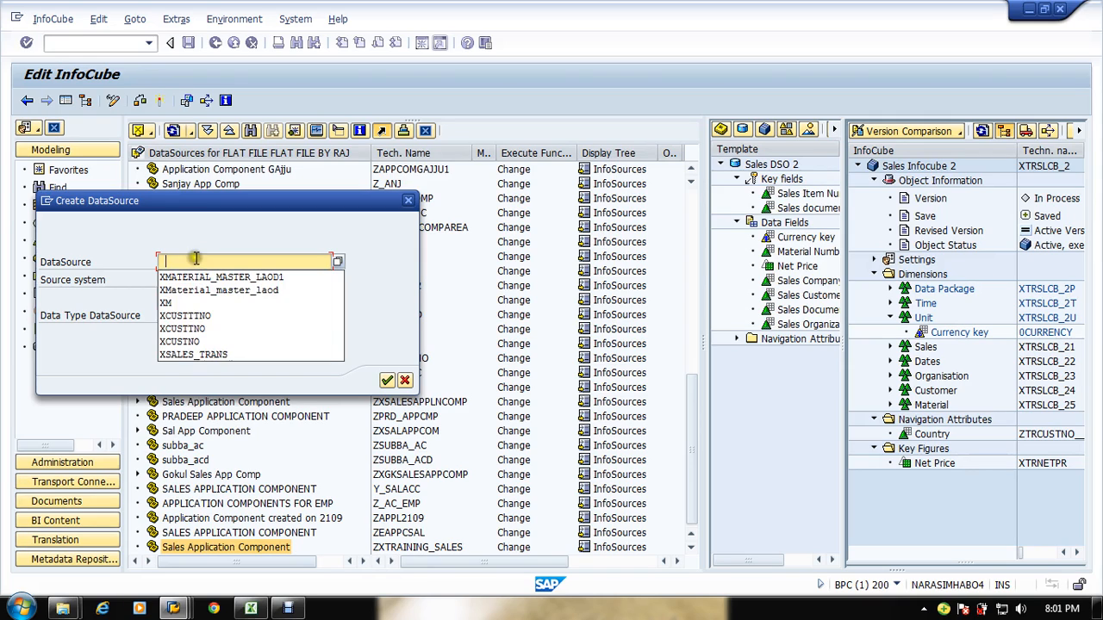
pyautogui.click(224, 316)
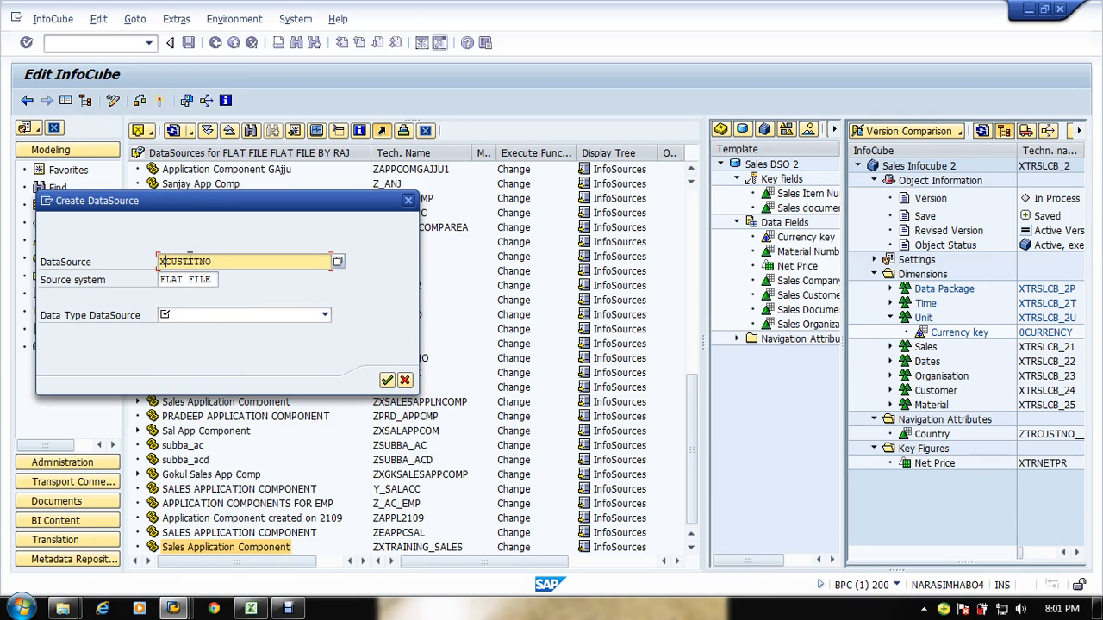
pyautogui.write('TR')
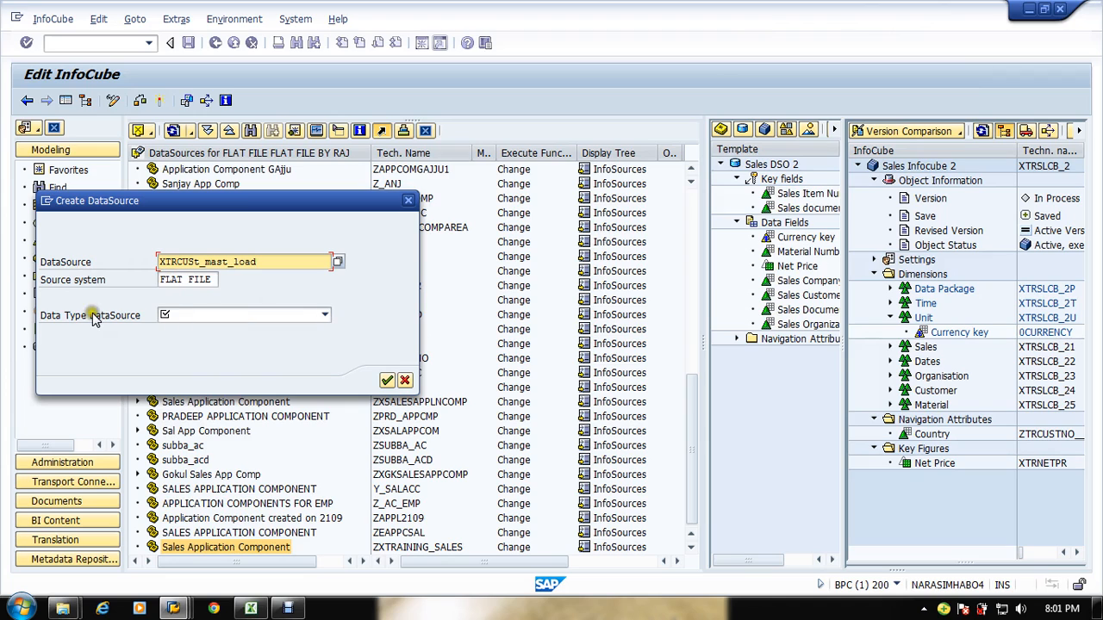
# Step: Review the sales reporting requirement rows in the sample sales flow workbook while choosing the DataSource's data type
pyautogui.click(178, 317)
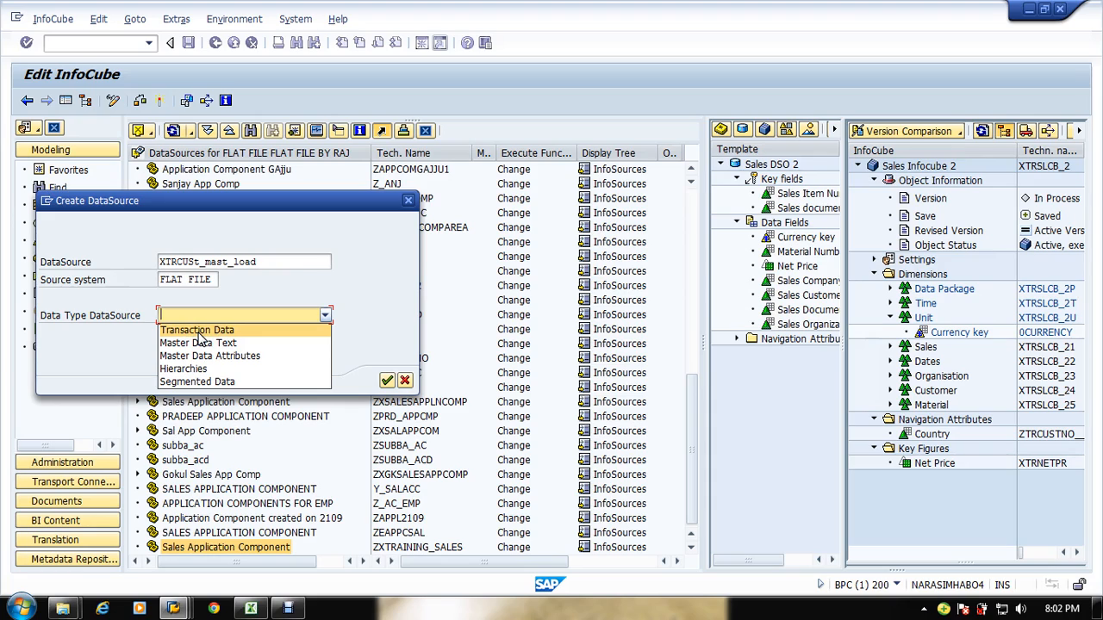
pyautogui.click(251, 608)
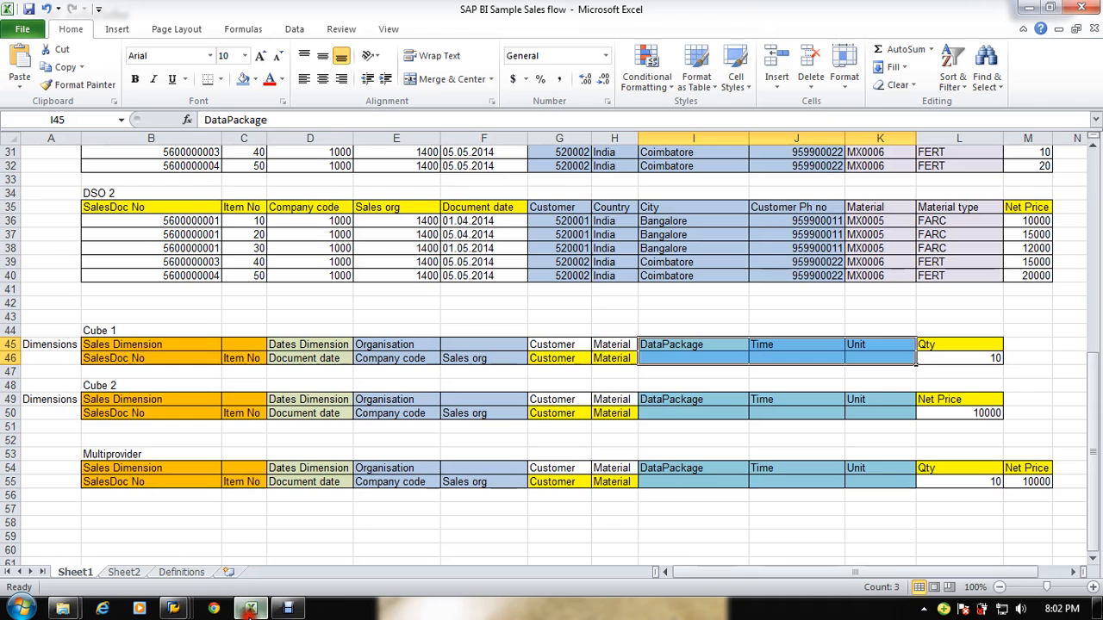
pyautogui.scroll(10, 147, 211)
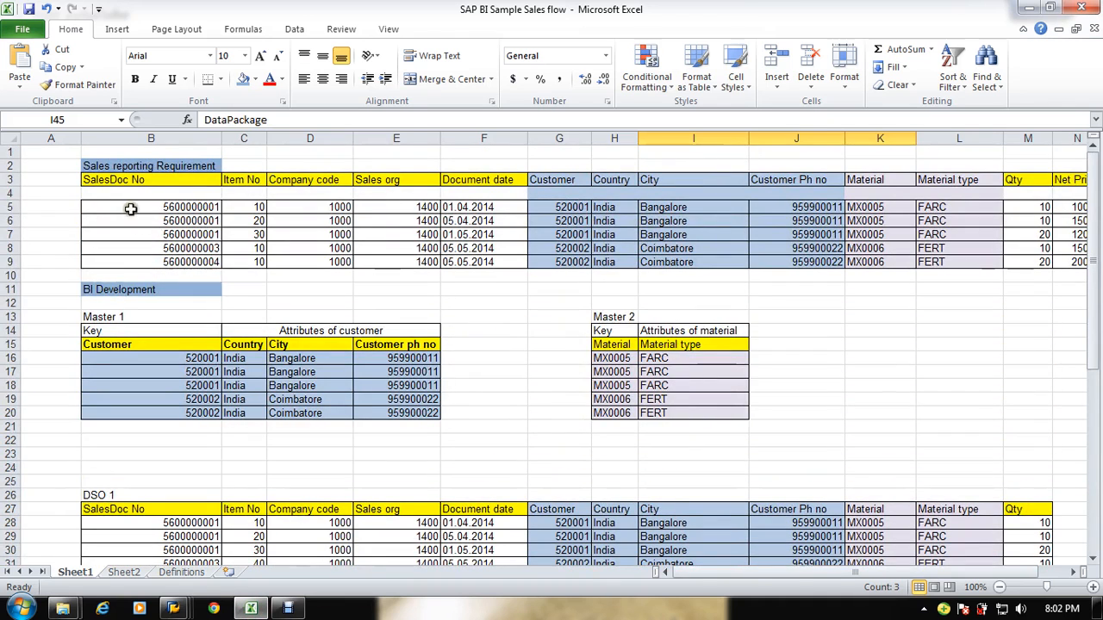
pyautogui.moveTo(129, 208); pyautogui.dragTo(444, 259)
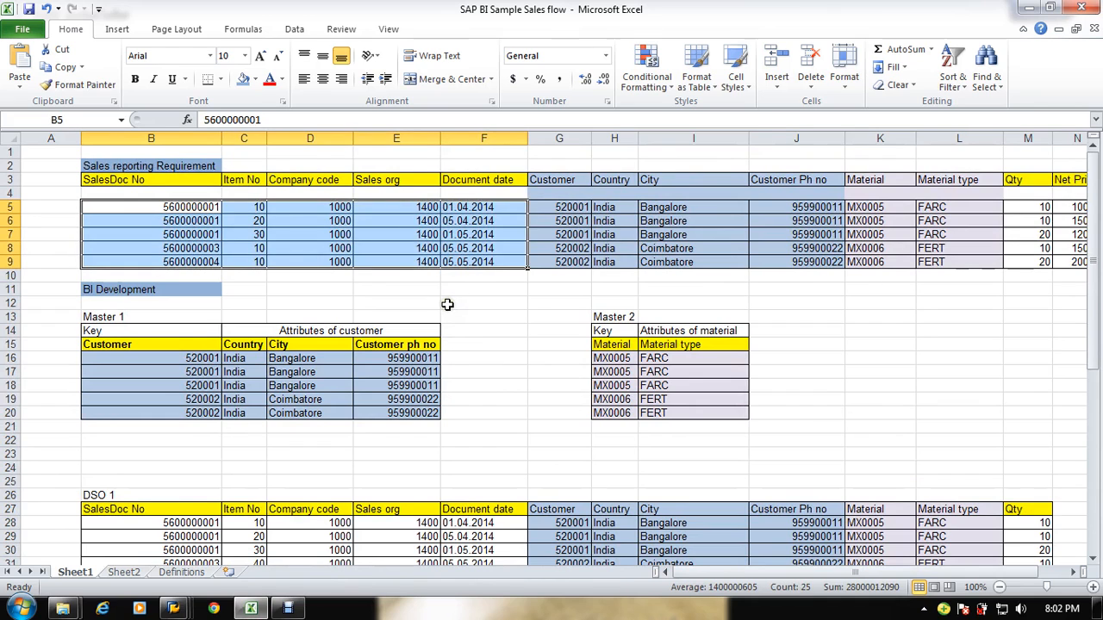
pyautogui.hotkey('alt', 'Tab')
# Step: Set the DataSource's data type to Master Data Attributes and confirm its creation
pyautogui.click(241, 315)
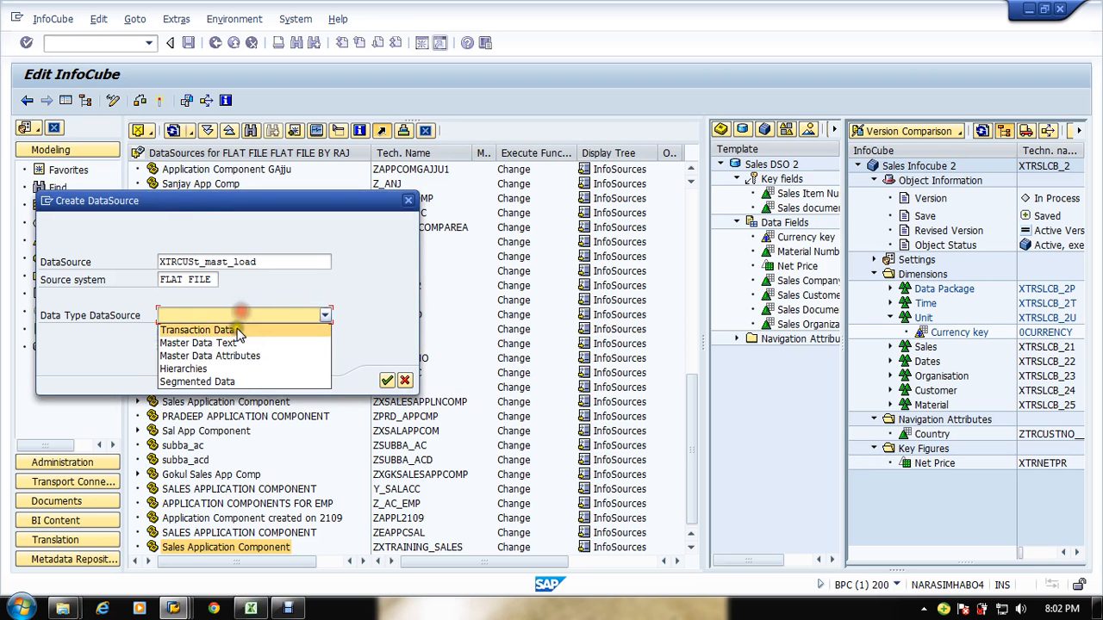
pyautogui.click(246, 356)
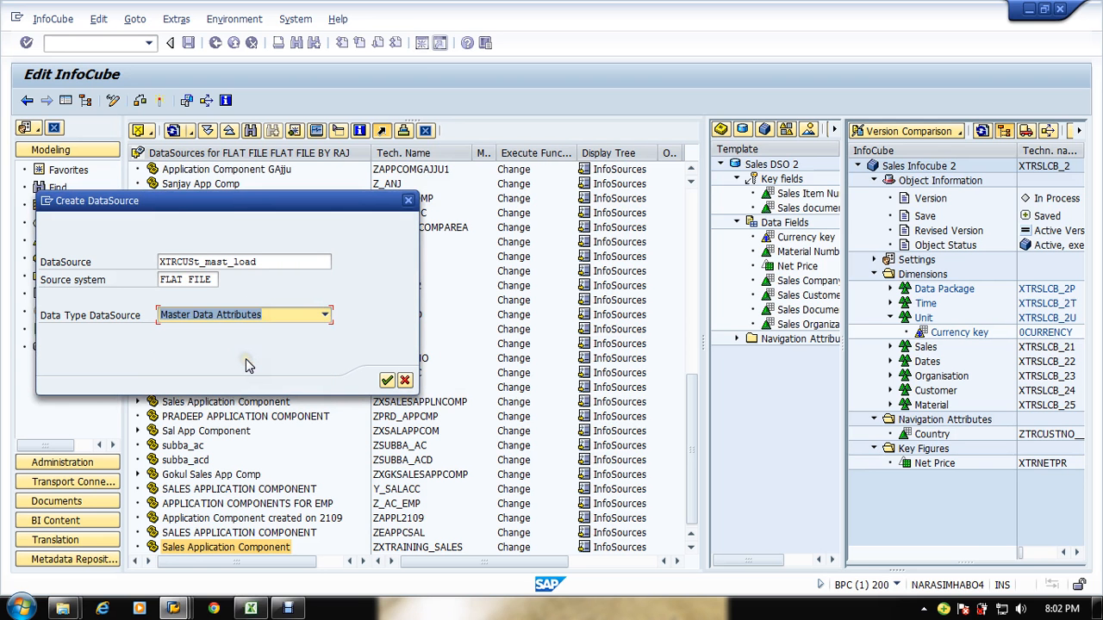
pyautogui.click(216, 279)
pyautogui.click(387, 380)
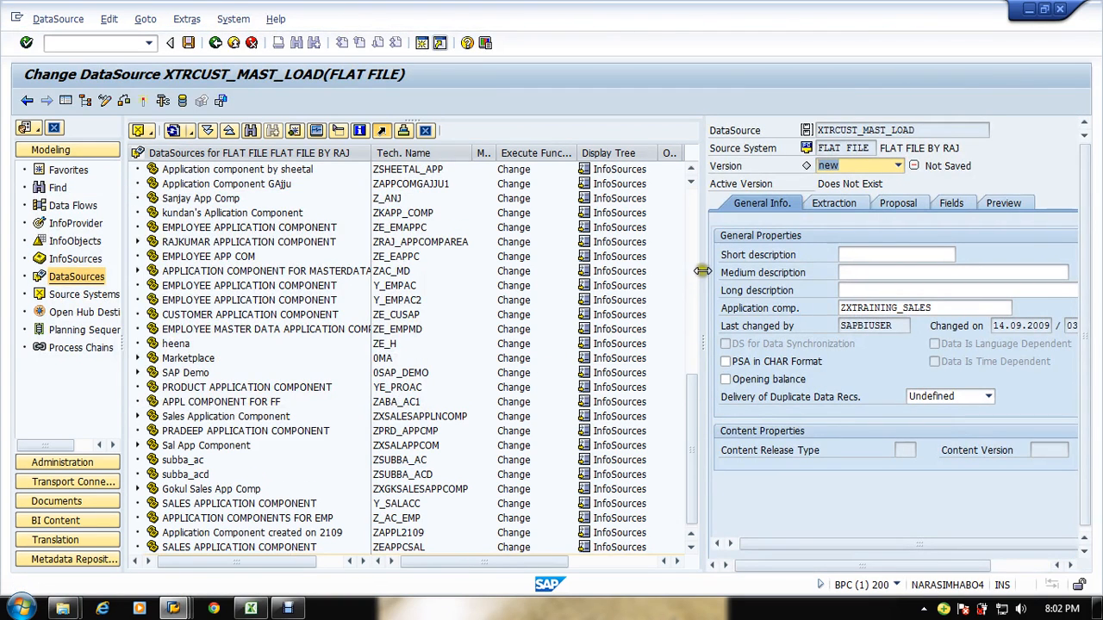
# Step: Switch from the new DataSource's editor to the Data Warehousing Workbench modeling window
pyautogui.moveTo(707, 275); pyautogui.dragTo(561, 267)
pyautogui.click(693, 149)
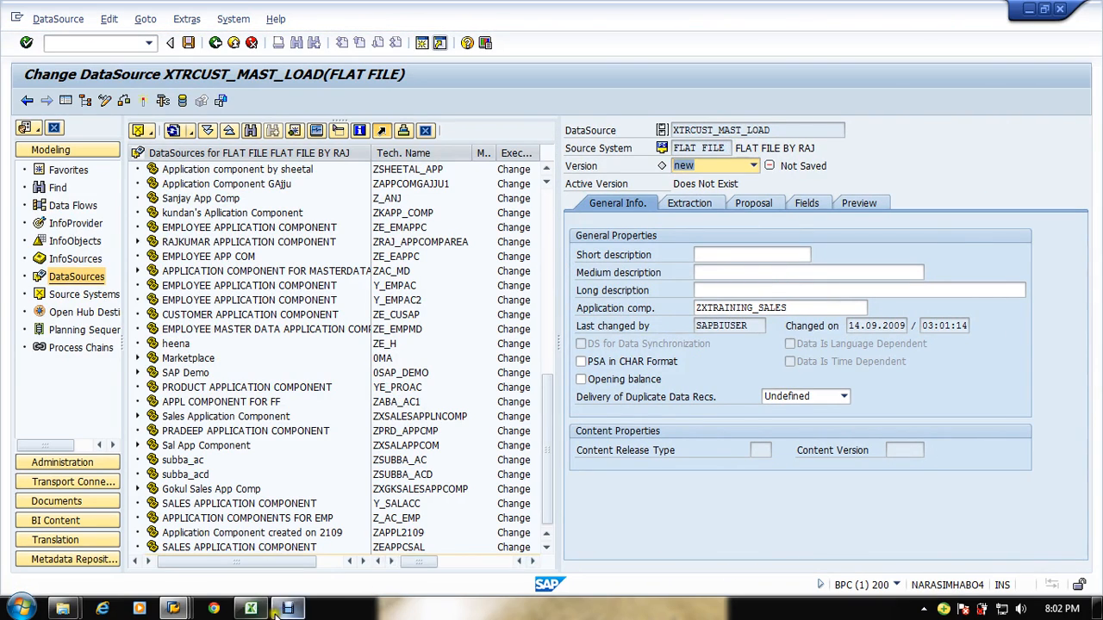
pyautogui.click(188, 609)
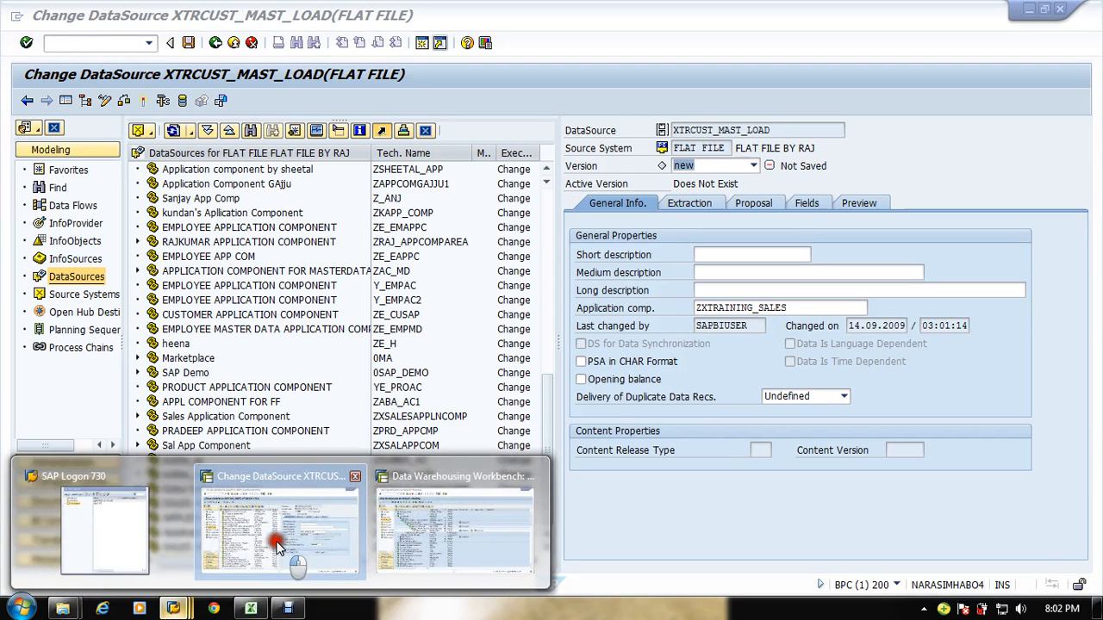
pyautogui.click(275, 536)
pyautogui.click(188, 608)
pyautogui.click(480, 517)
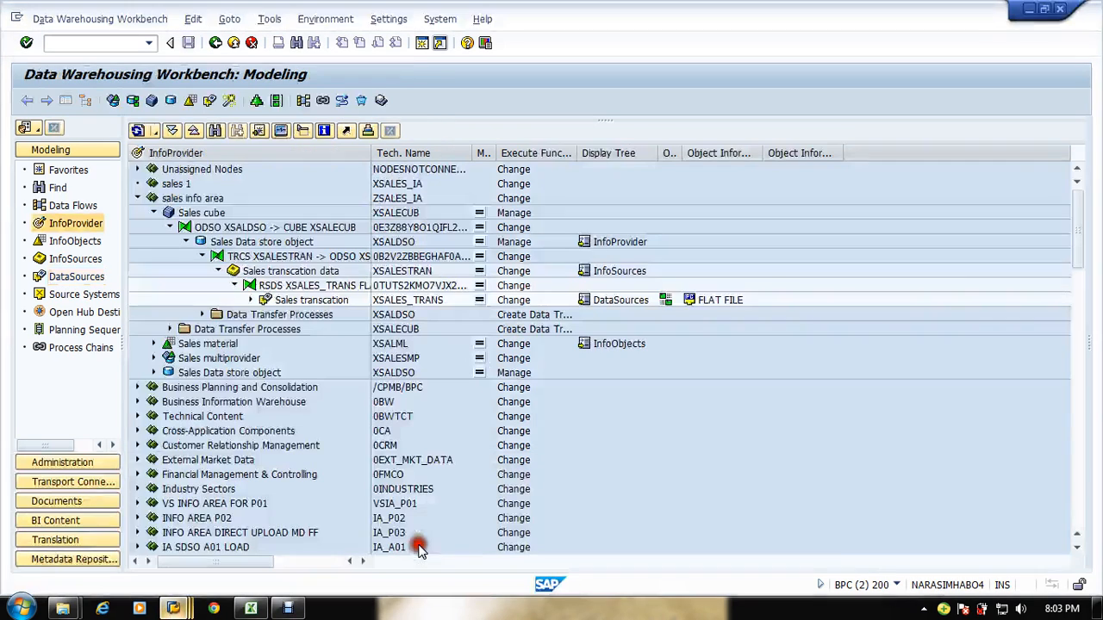
# Step: Open the Source Systems tree and expand the BW, SAP and File folders to review the connected systems
pyautogui.click(82, 294)
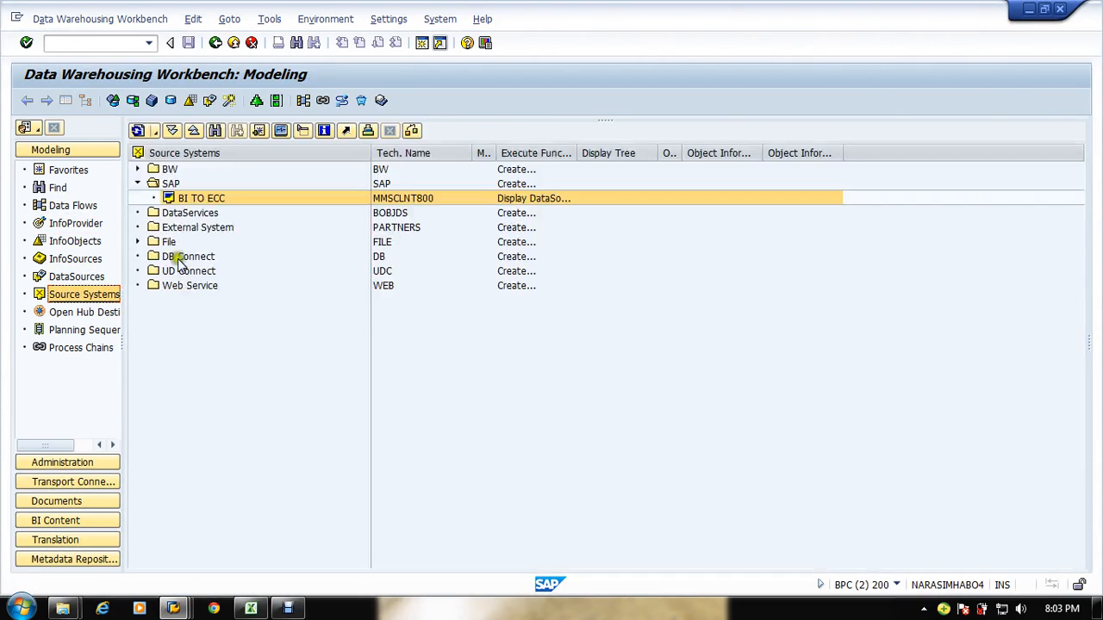
pyautogui.click(262, 391)
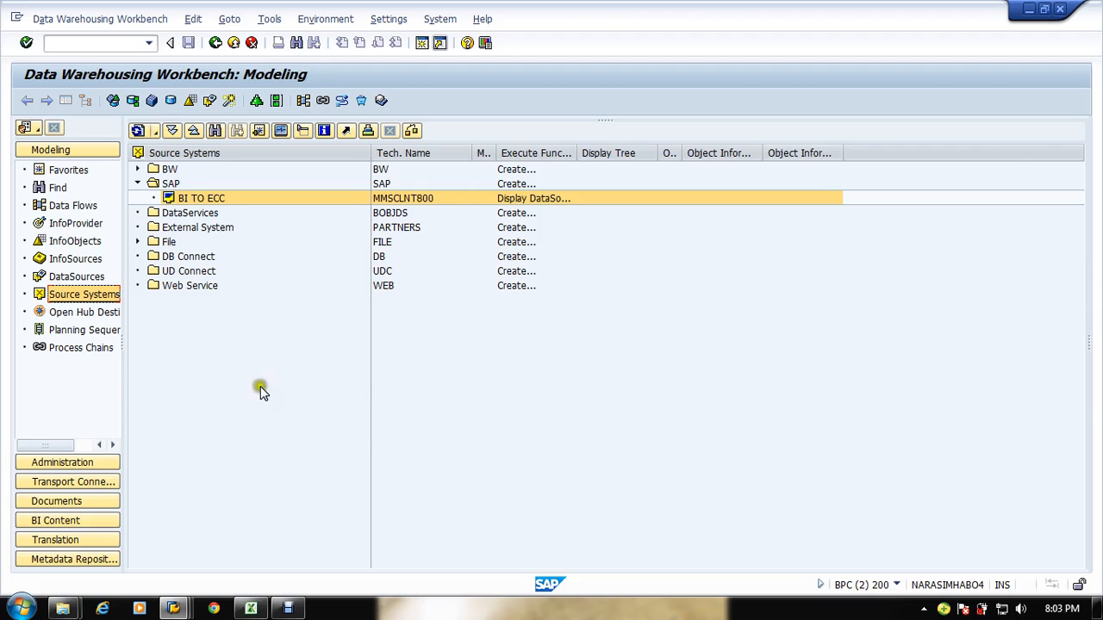
pyautogui.click(137, 168)
pyautogui.click(203, 185)
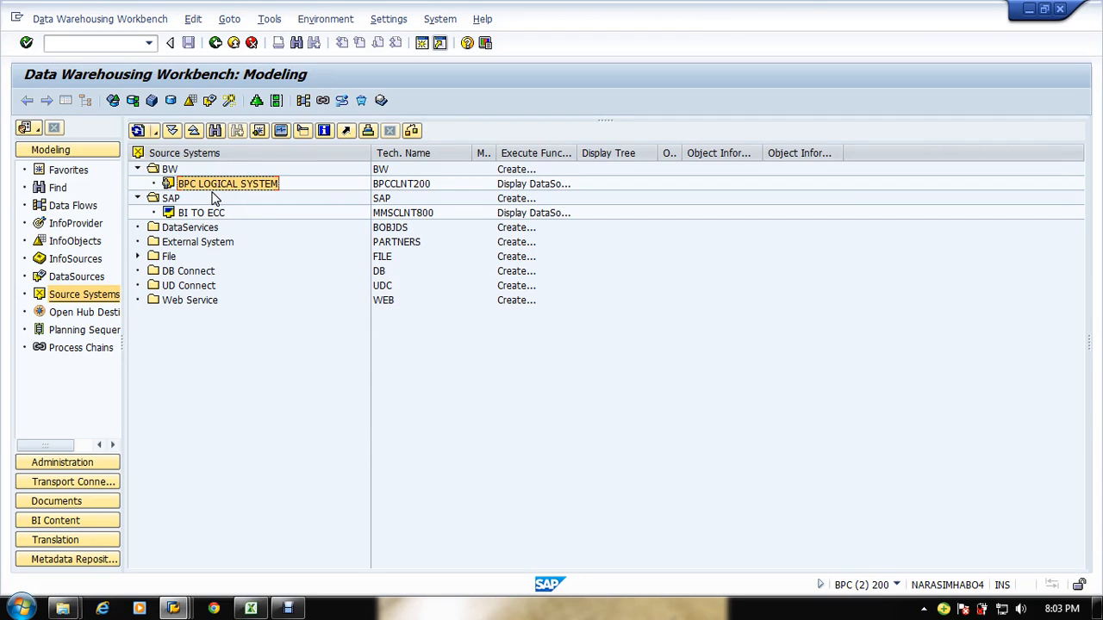
pyautogui.click(227, 290)
pyautogui.click(167, 201)
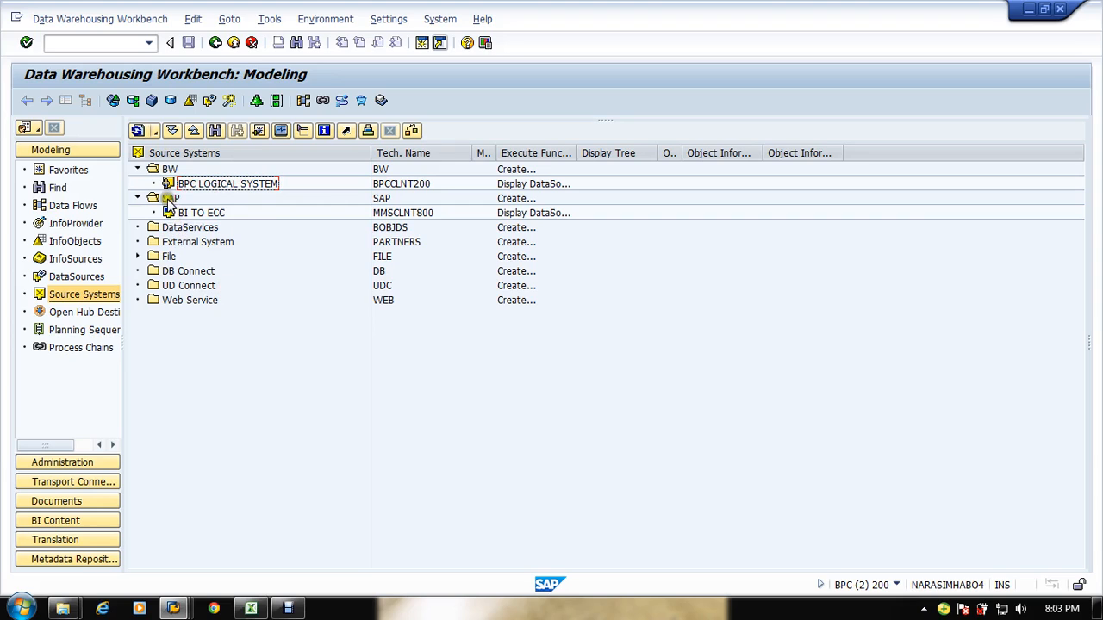
pyautogui.click(205, 216)
pyautogui.click(136, 258)
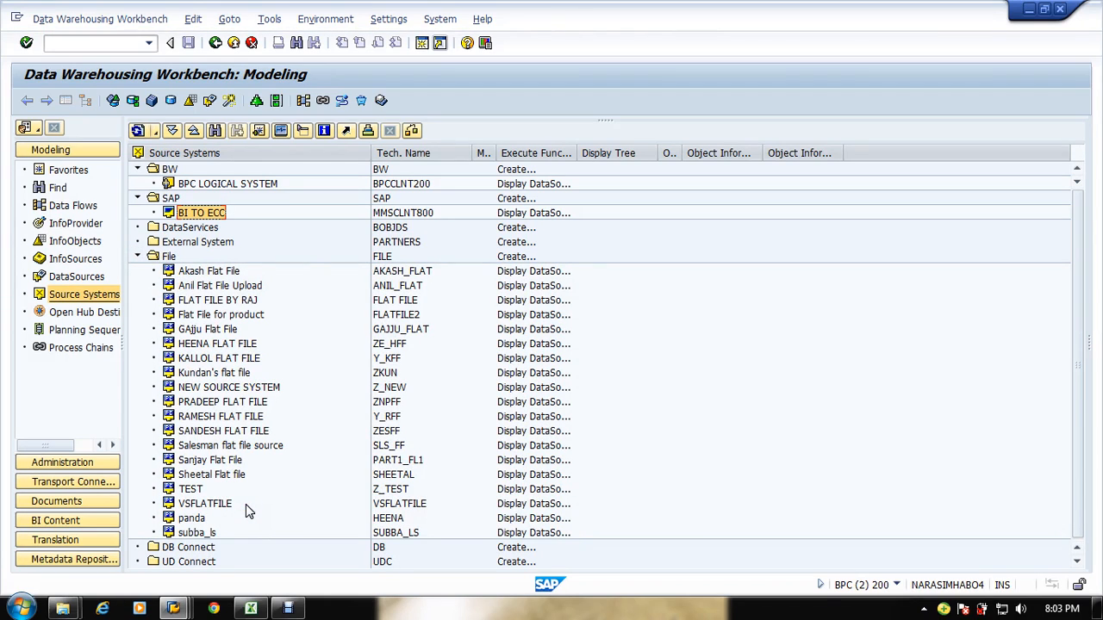
# Step: Examine the flat file source systems listed under File, then collapse the File folder
pyautogui.click(249, 222)
pyautogui.click(318, 291)
pyautogui.click(183, 295)
pyautogui.click(177, 243)
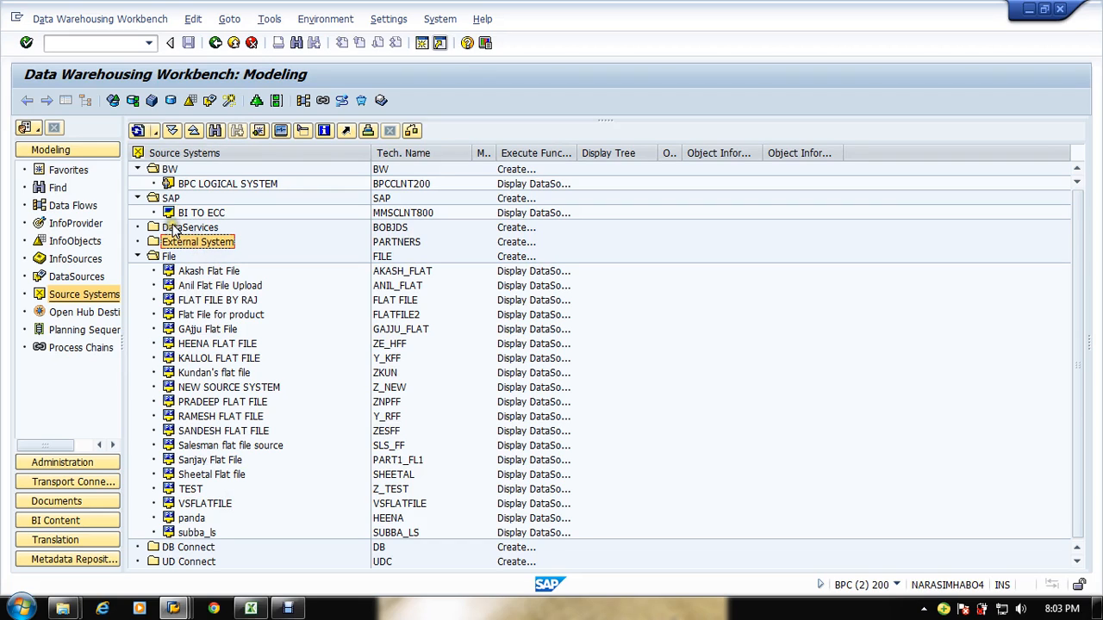
pyautogui.click(137, 256)
pyautogui.click(250, 334)
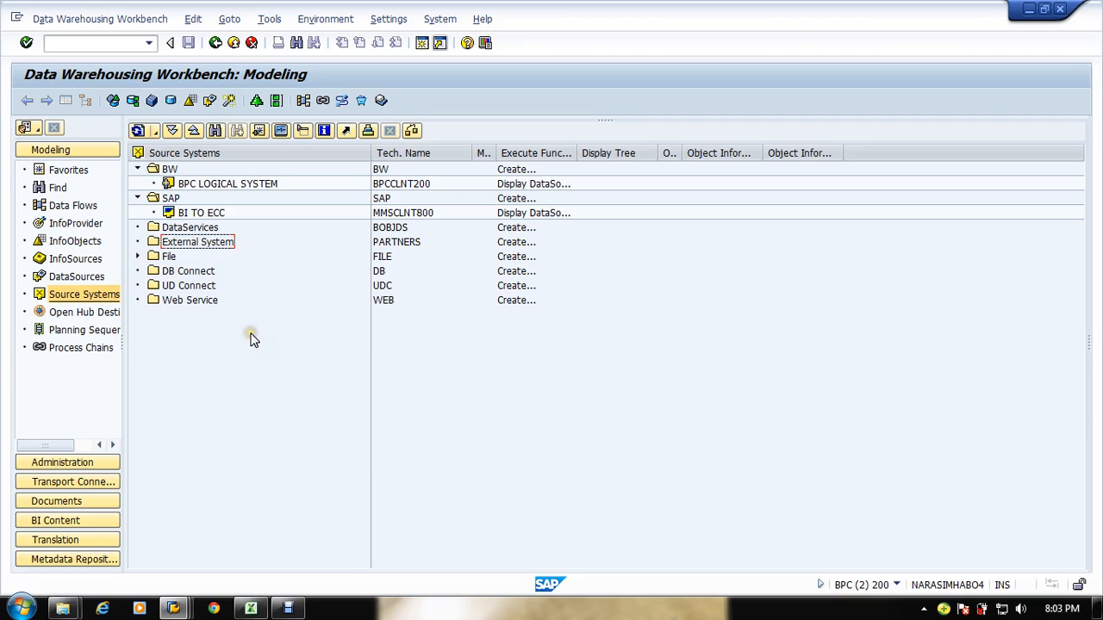